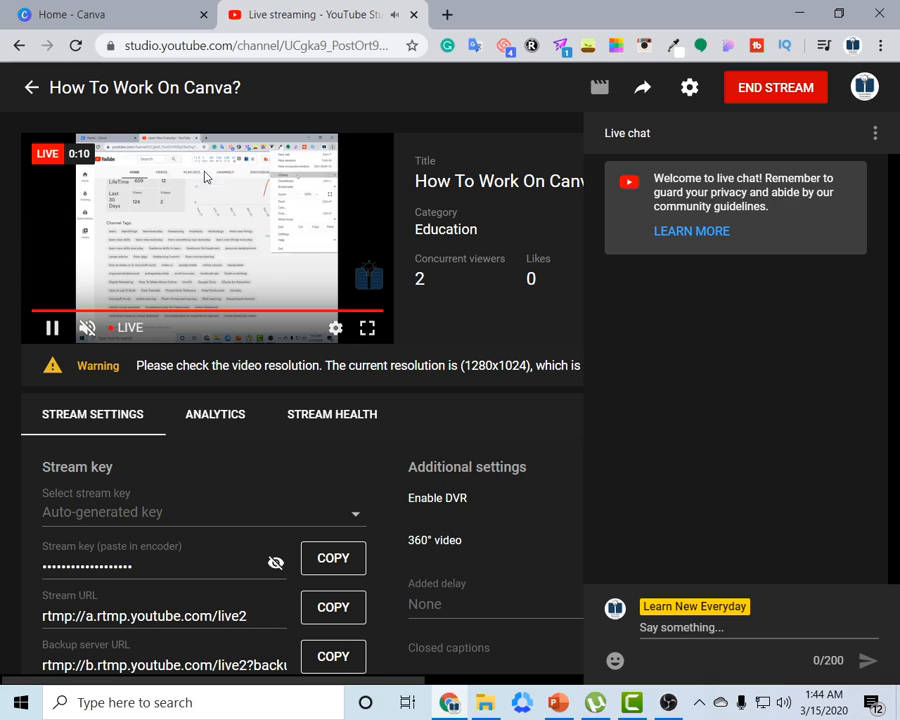
Check the running stream in OBS, return to YouTube Studio, and view the live preview in full screen before leaving it
click(668, 702)
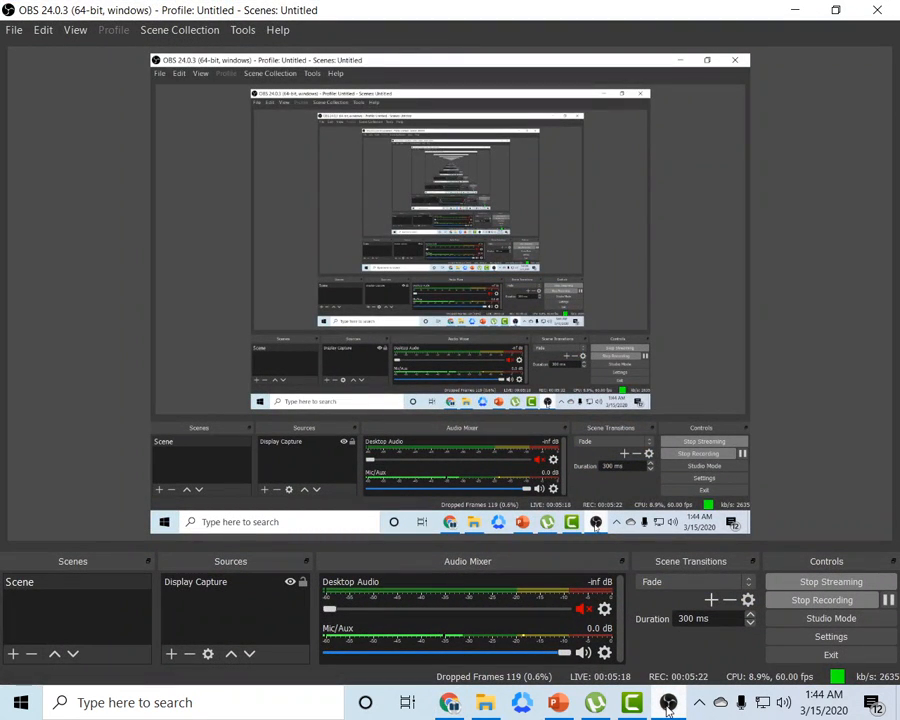
click(668, 702)
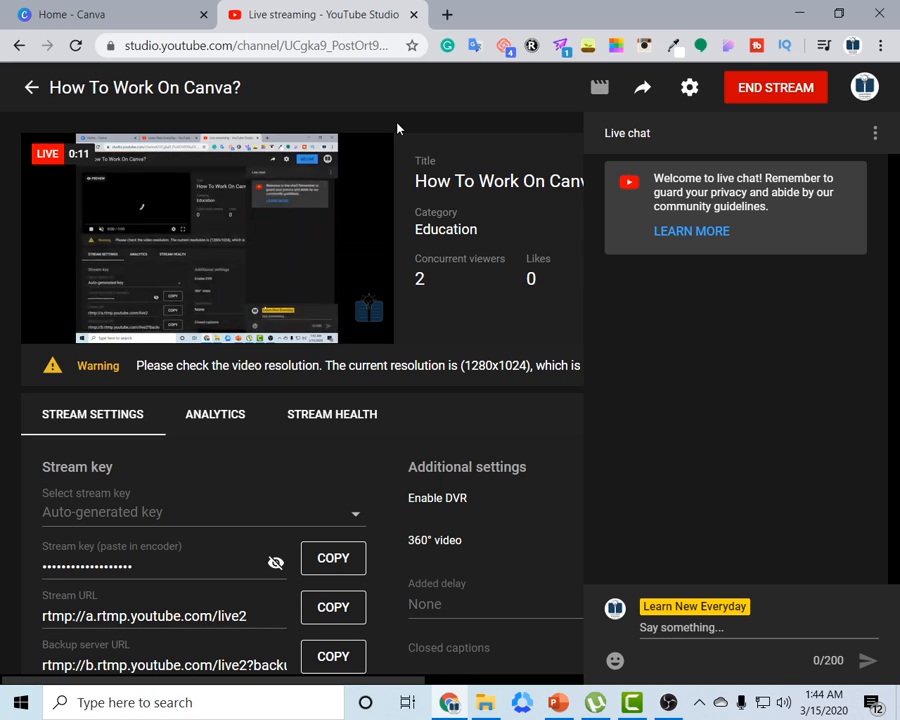
double_click(55, 160)
click(361, 376)
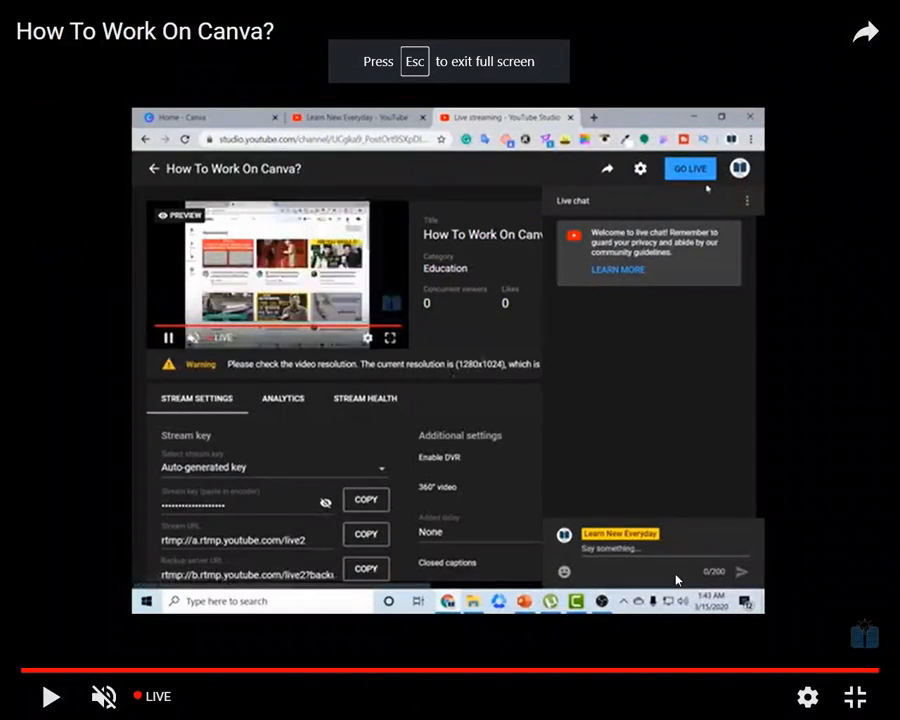
click(854, 697)
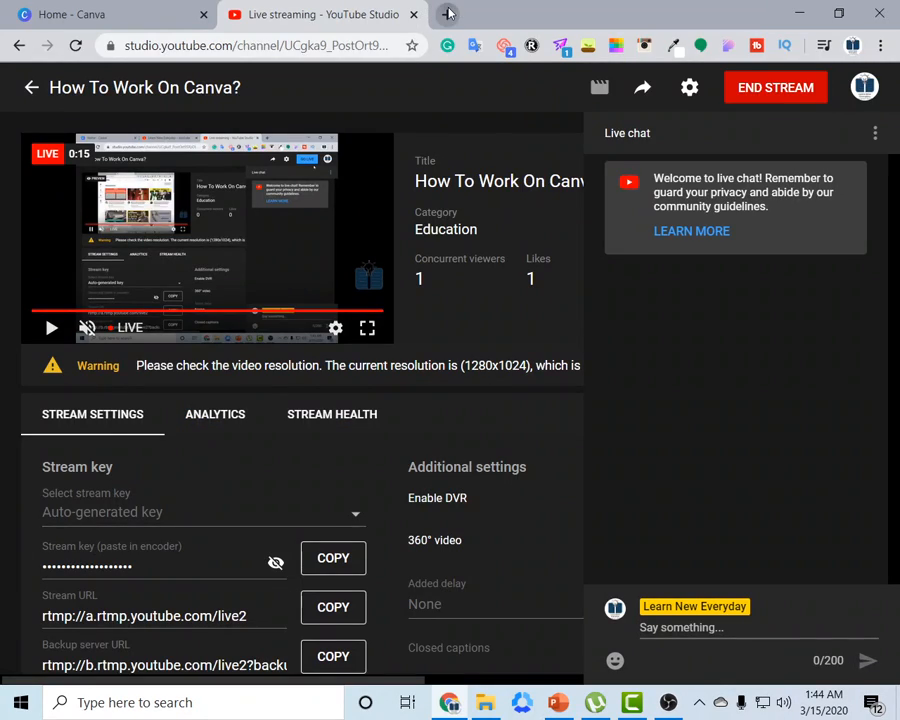
Copy the live stream's share link and try to load it in a new browser tab
click(448, 14)
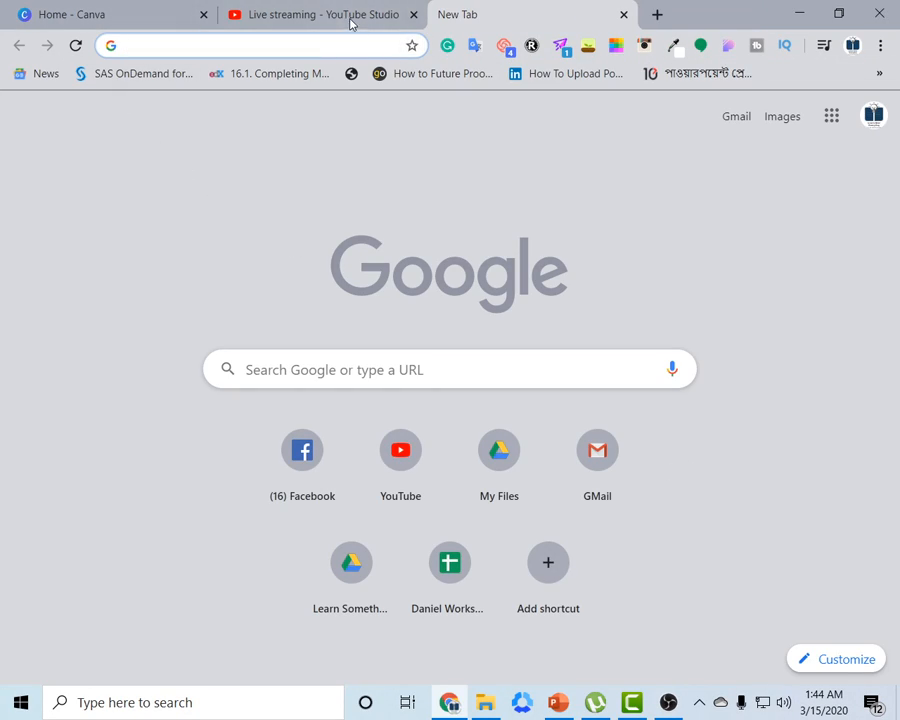
click(371, 13)
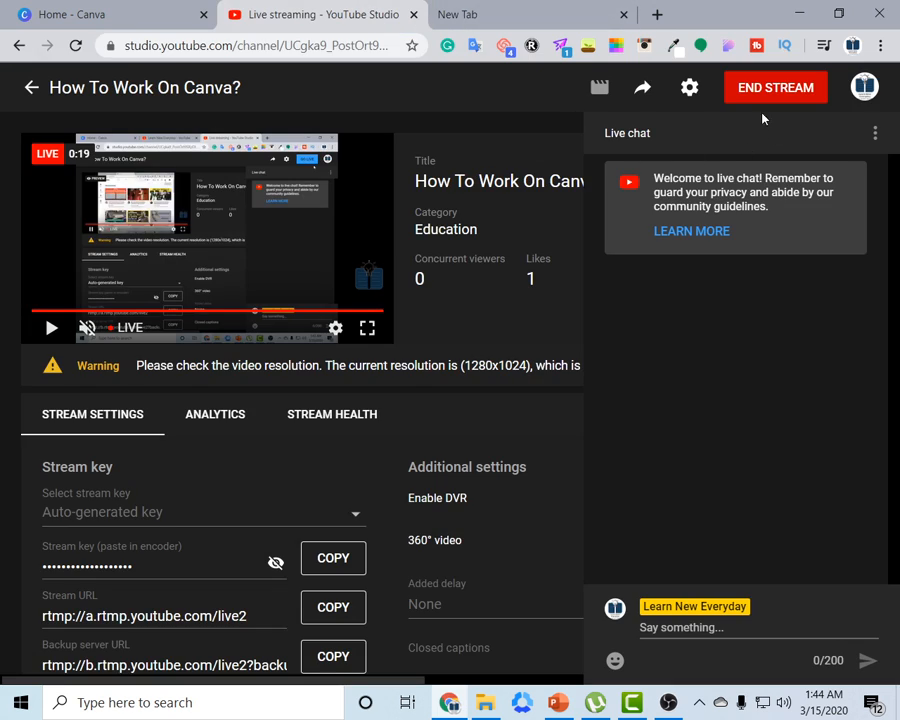
click(643, 88)
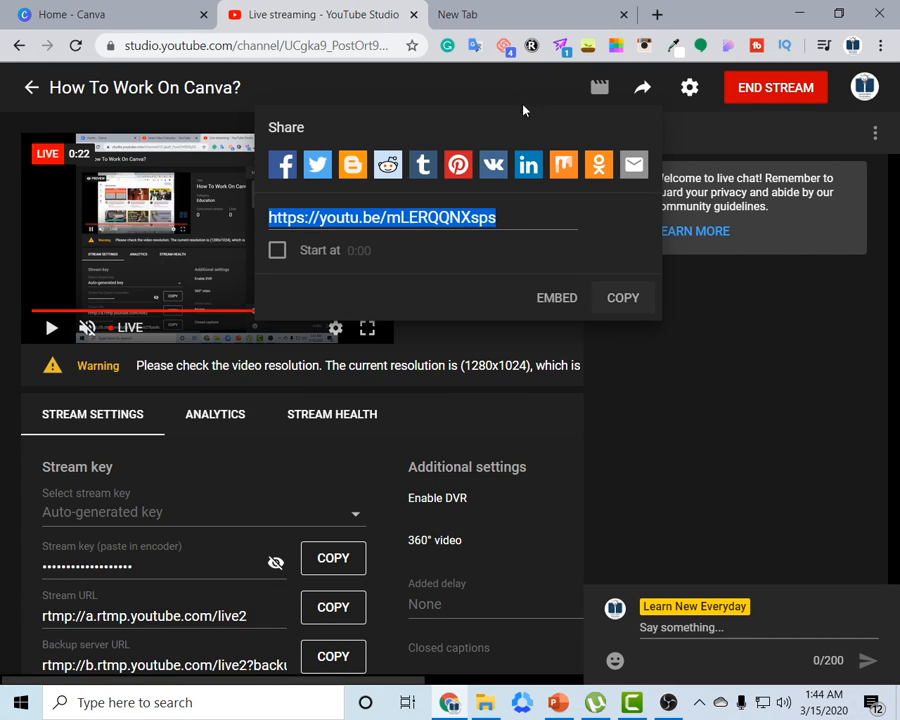
click(483, 13)
text(https://youtu.be/mLERQQNXsps.)
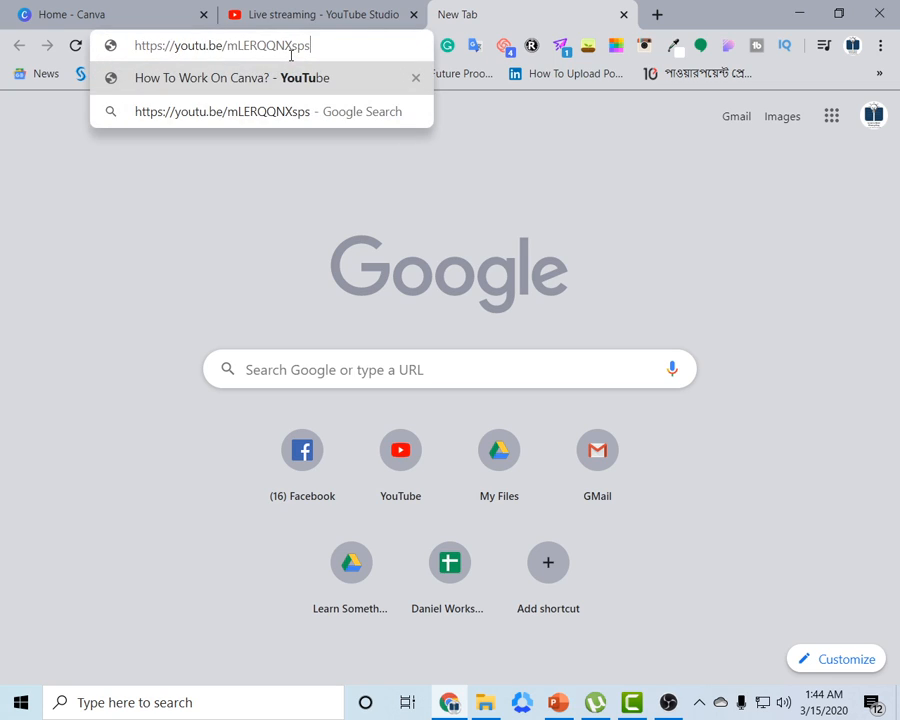
key(Return)
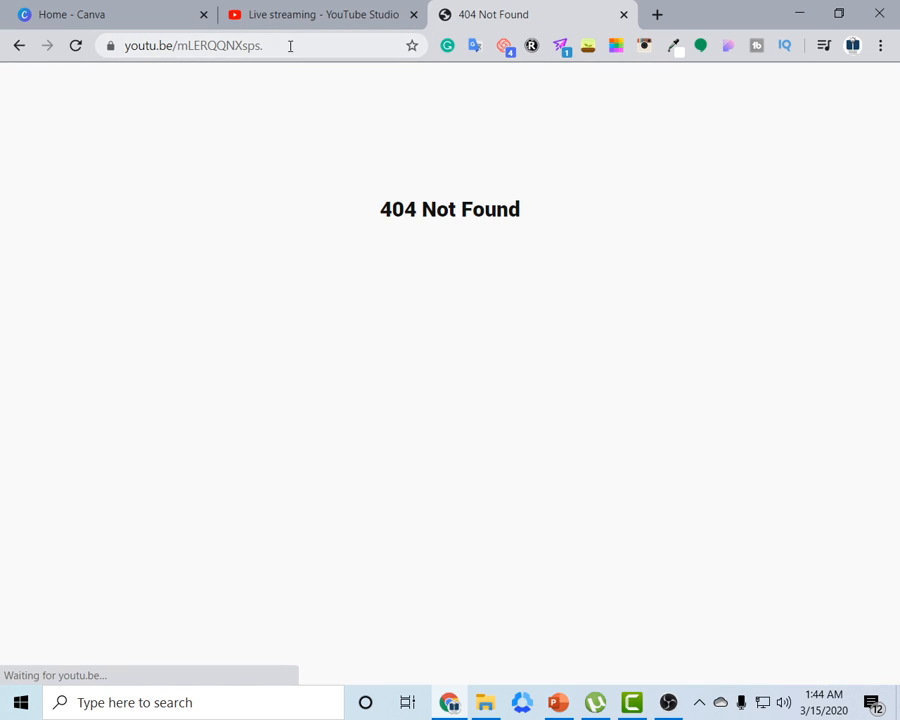
Remove the trailing period from the stream address to load the watch page, and close that tab
click(290, 45)
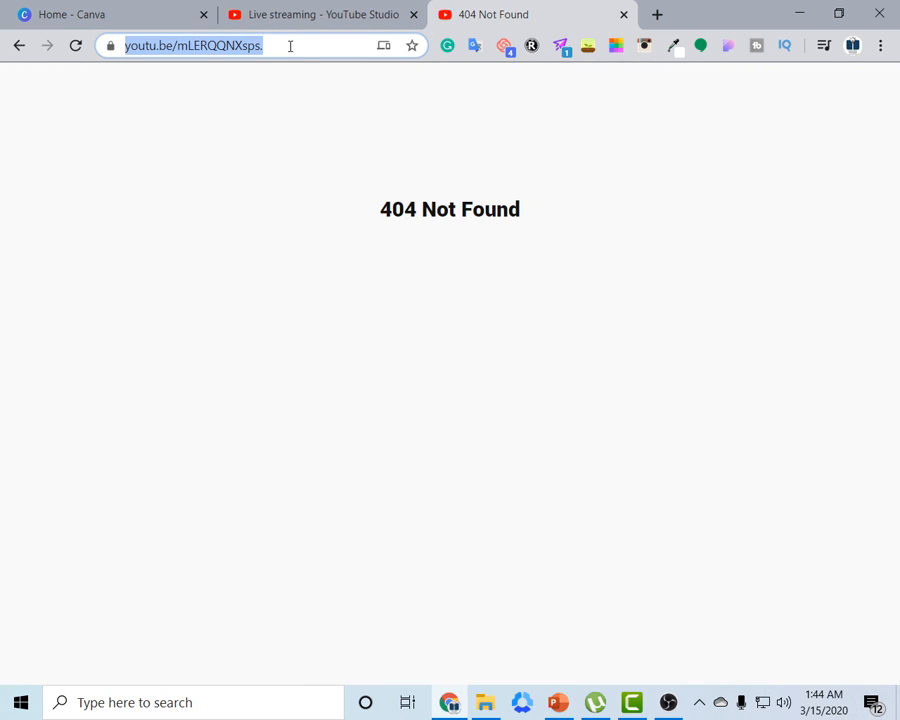
click(290, 45)
key(BackSpace)
key(Return)
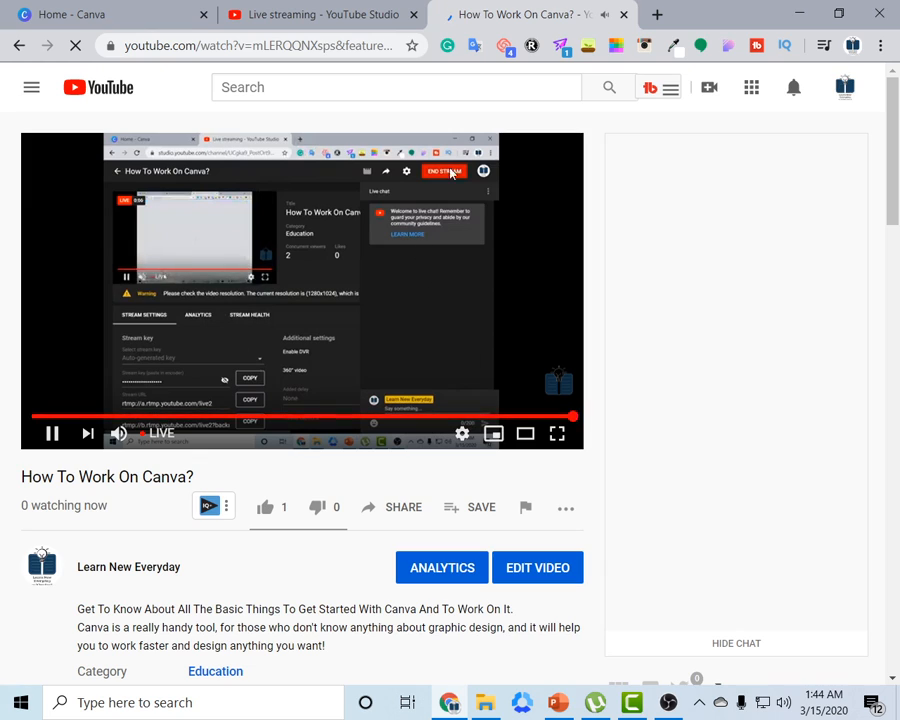
click(624, 14)
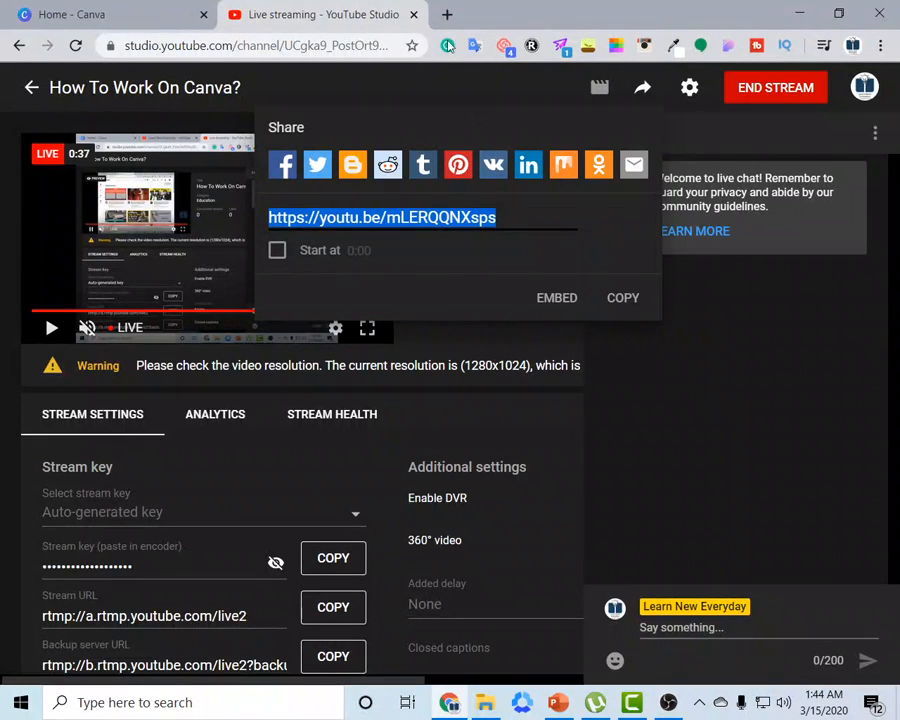
Load canva.com in a new browser tab and close the older Canva tab
click(447, 15)
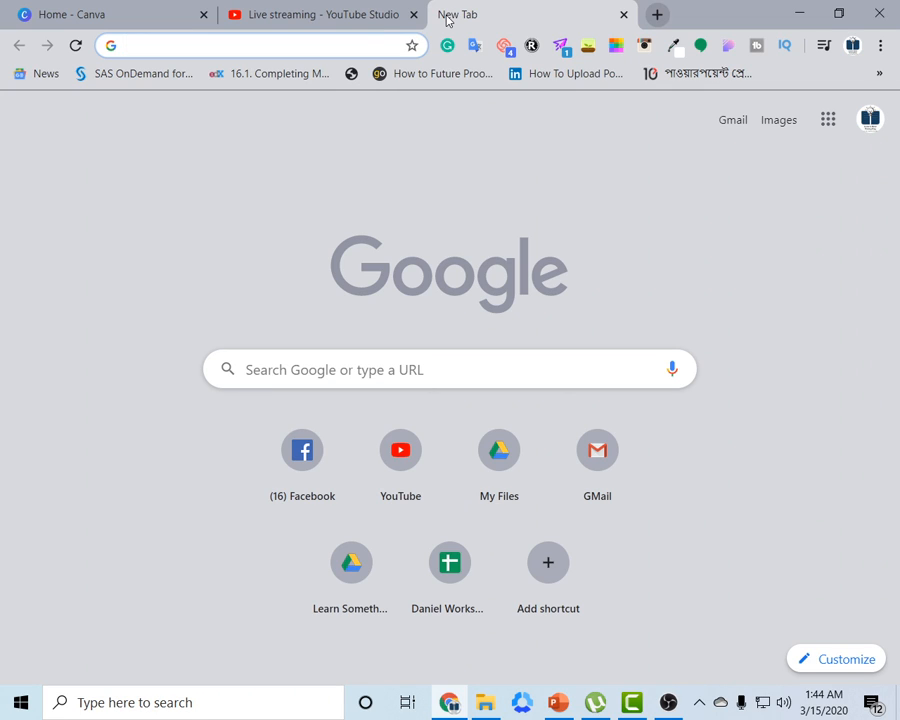
text(c)
key(Escape)
click(140, 12)
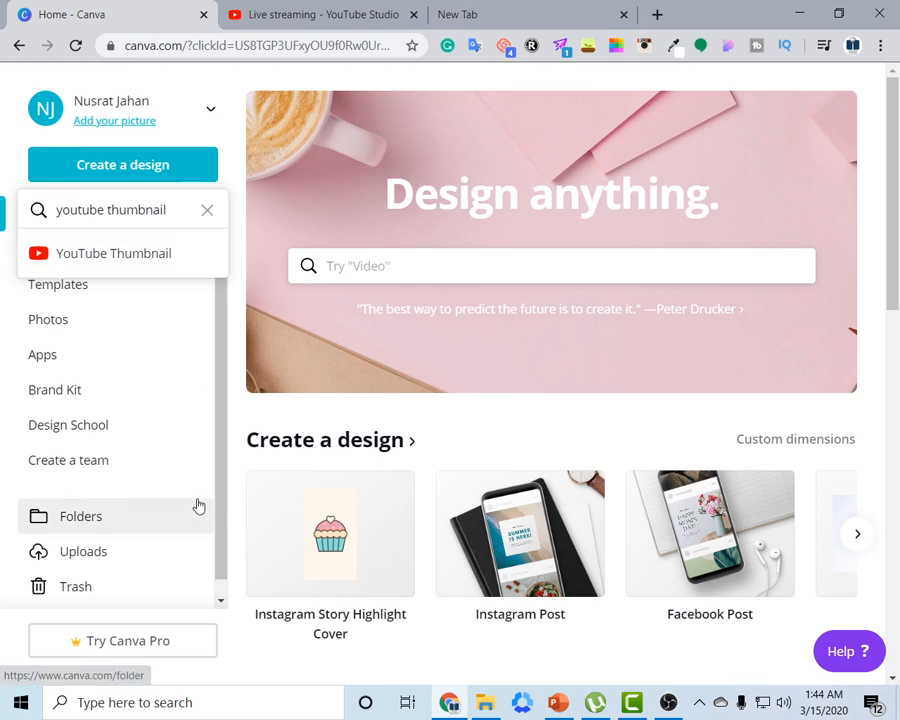
click(468, 8)
text(a)
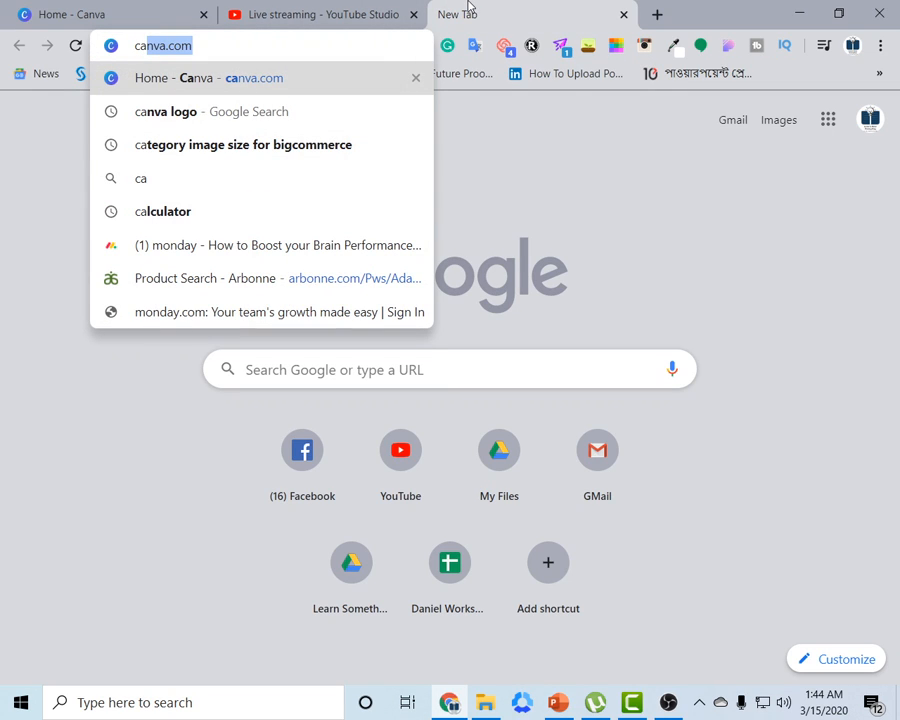
key(Return)
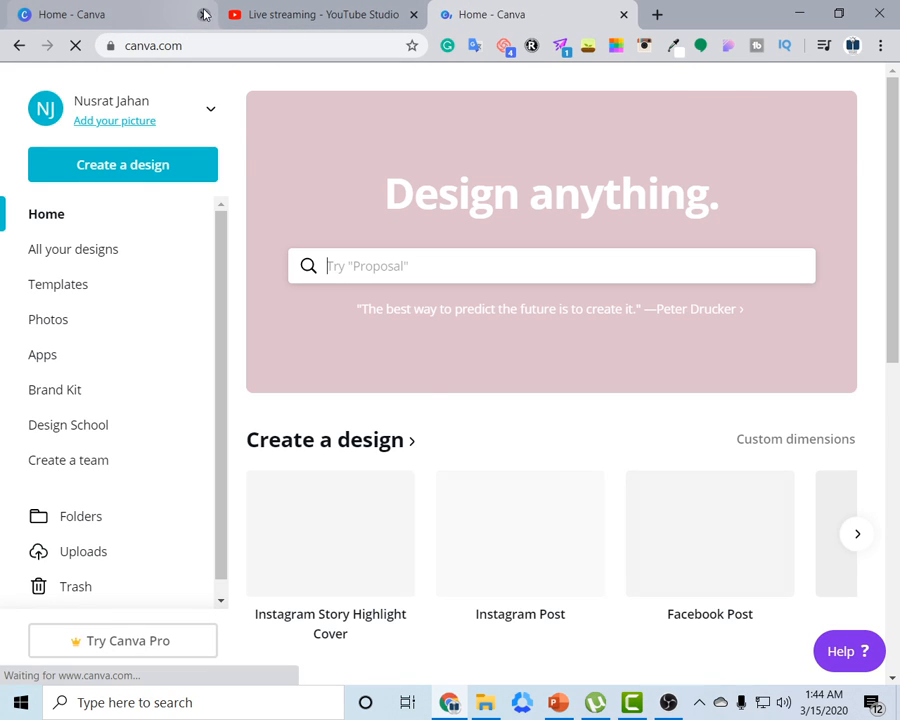
click(204, 14)
scroll(394, 520, down, 3)
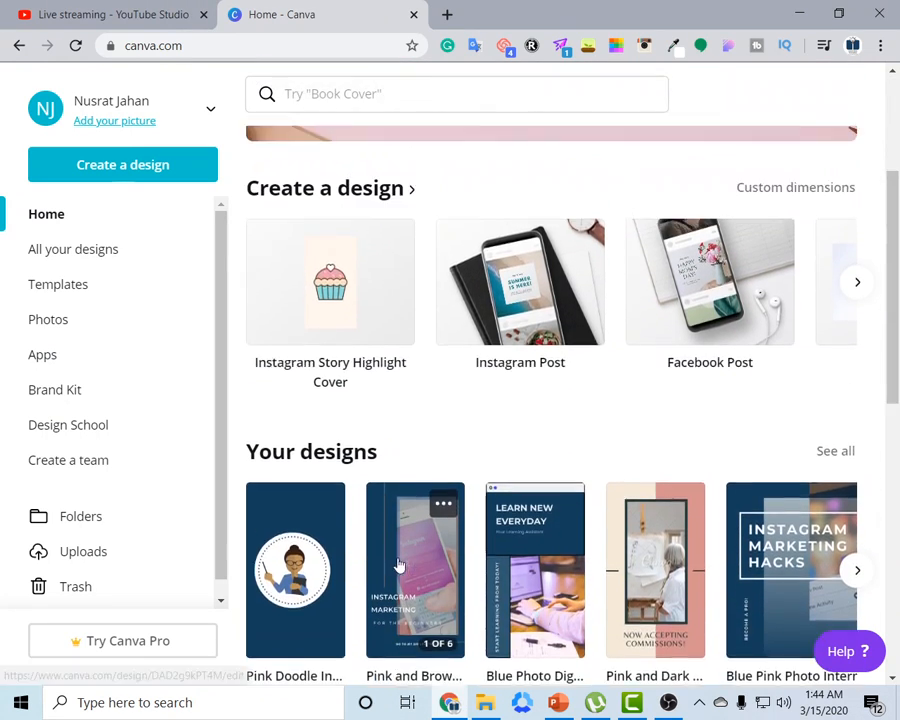
scroll(398, 566, up, 3)
Return to YouTube Studio, dismiss the Share dialog, and post "Please comment if you want to know anything!" in the live chat
click(110, 14)
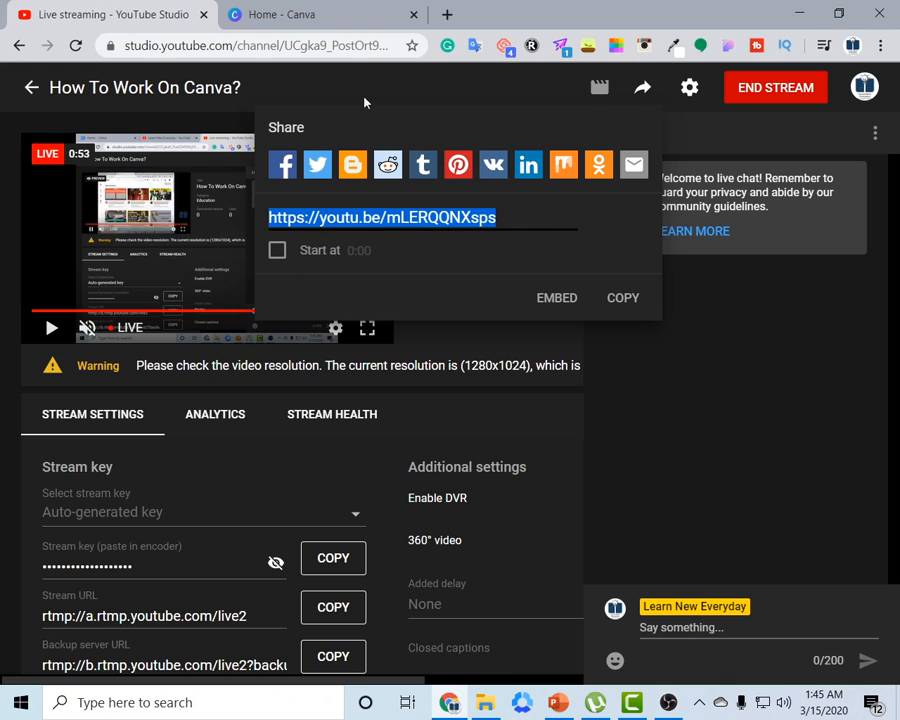
click(648, 350)
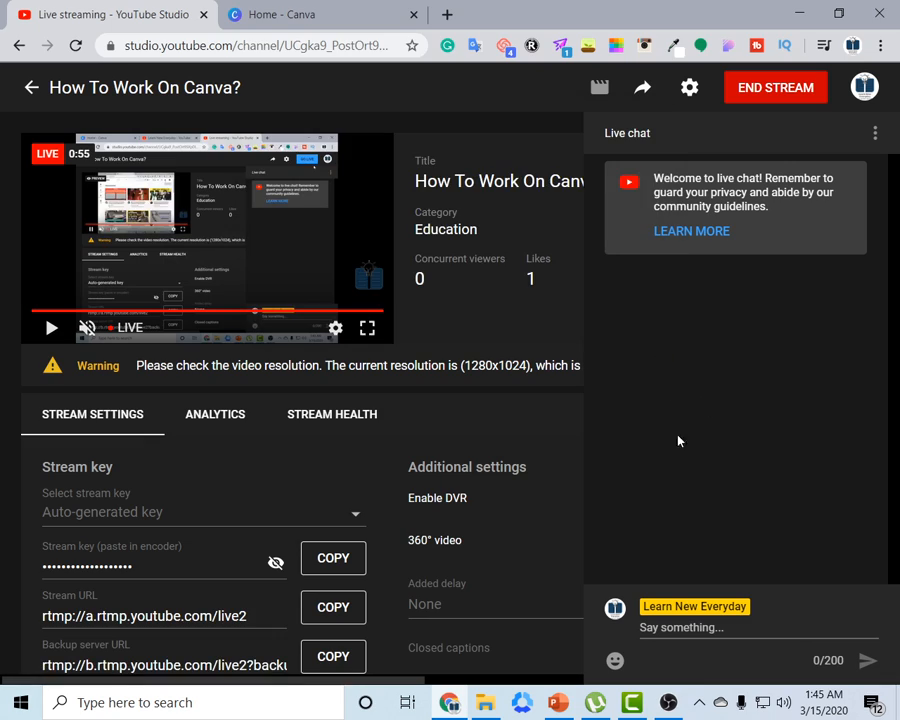
click(695, 627)
text(P)
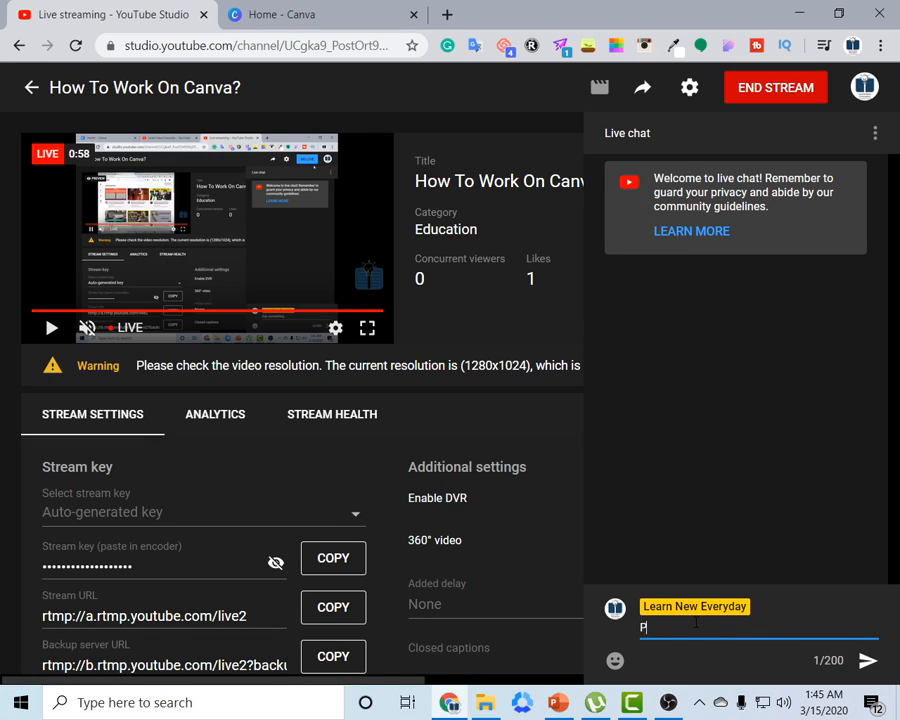
text(lease comm)
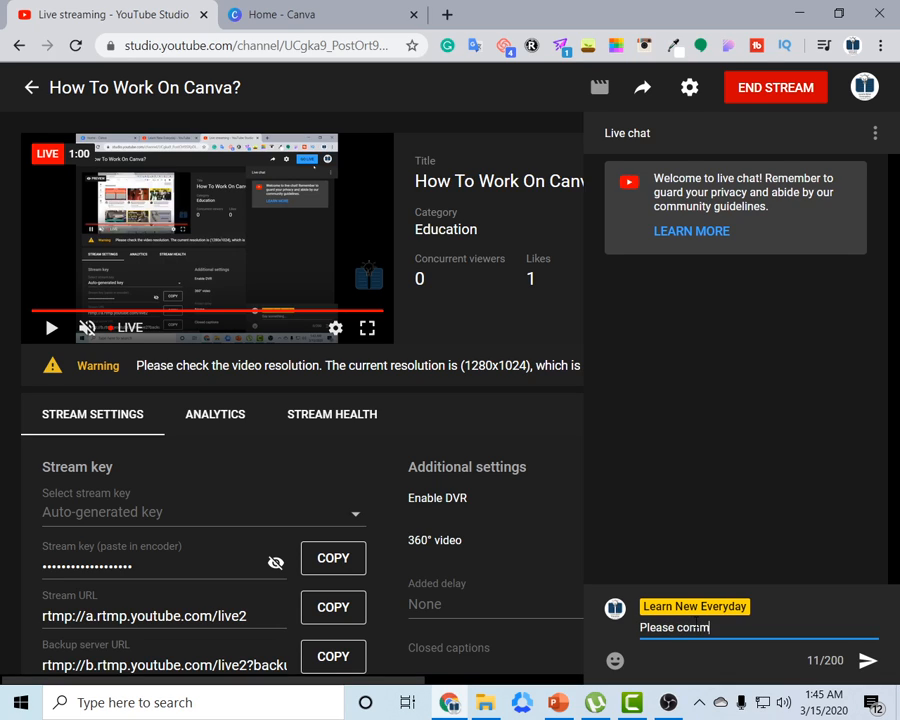
text(ent if you want to know anything)
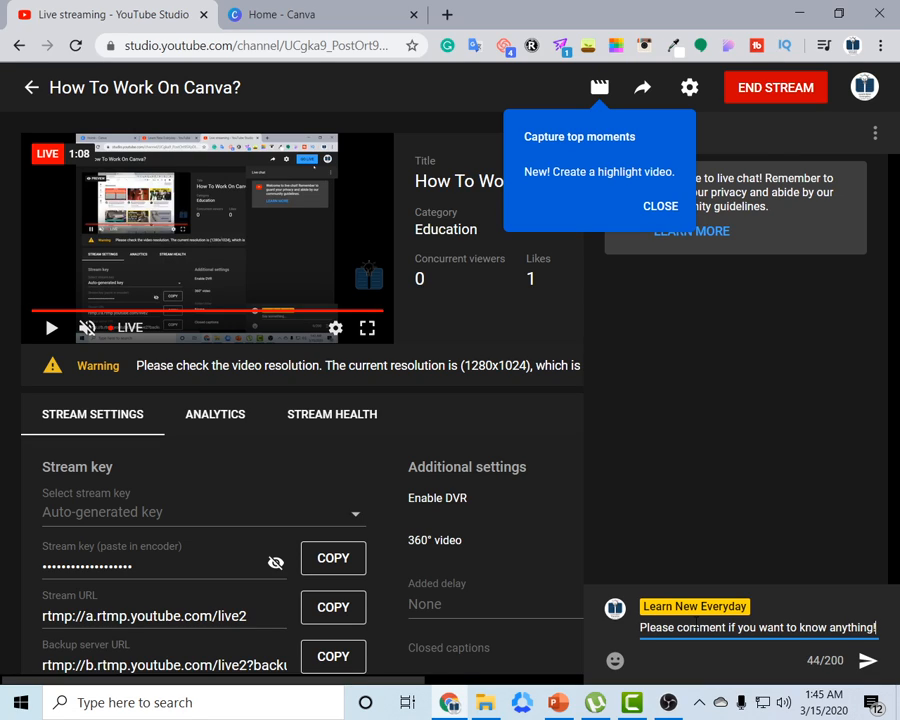
key(Return)
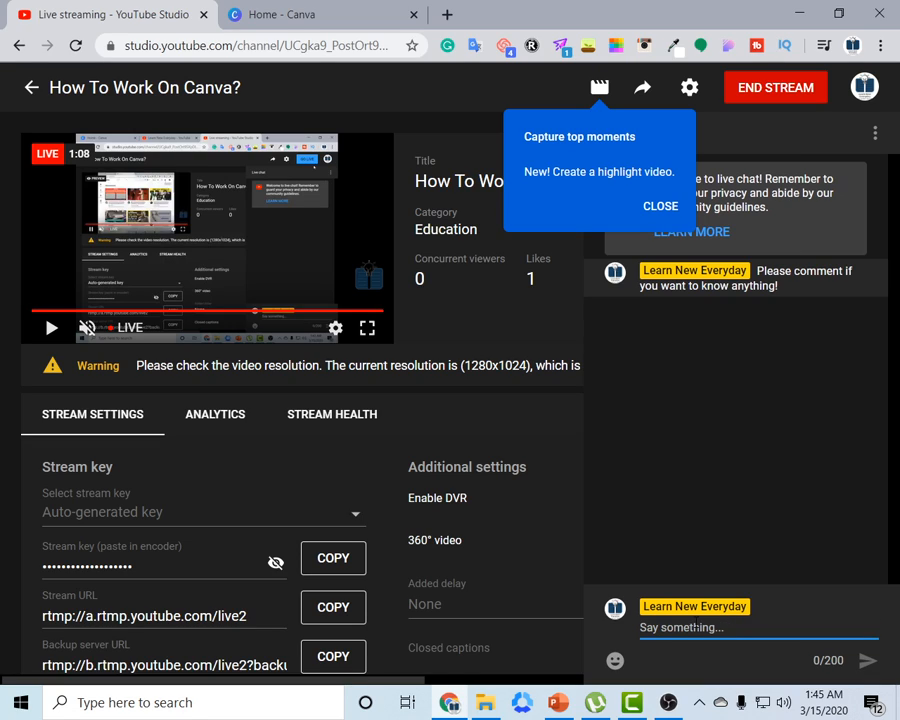
click(708, 527)
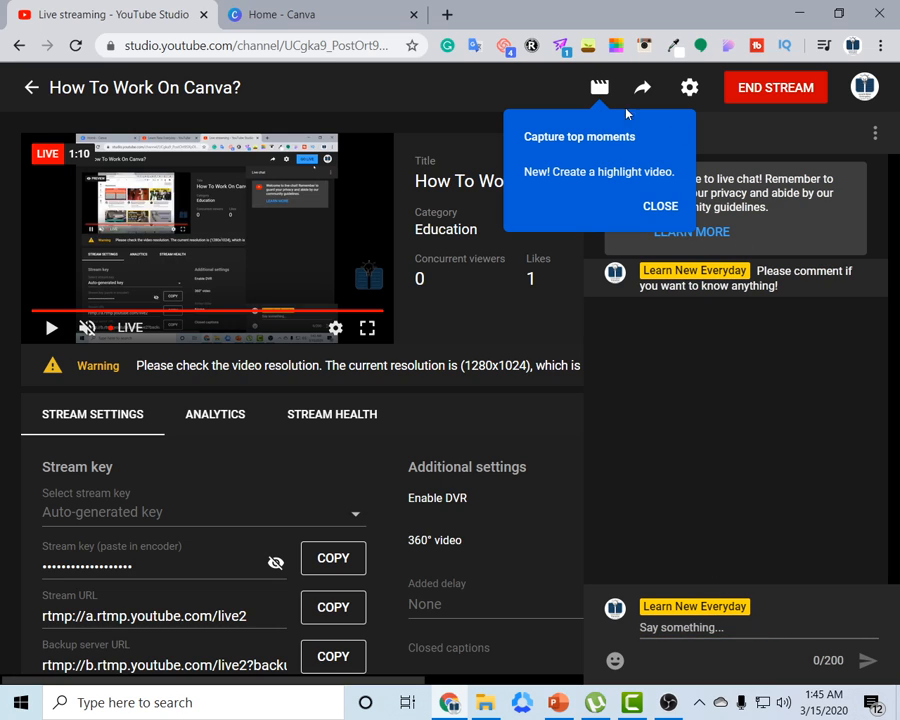
click(447, 14)
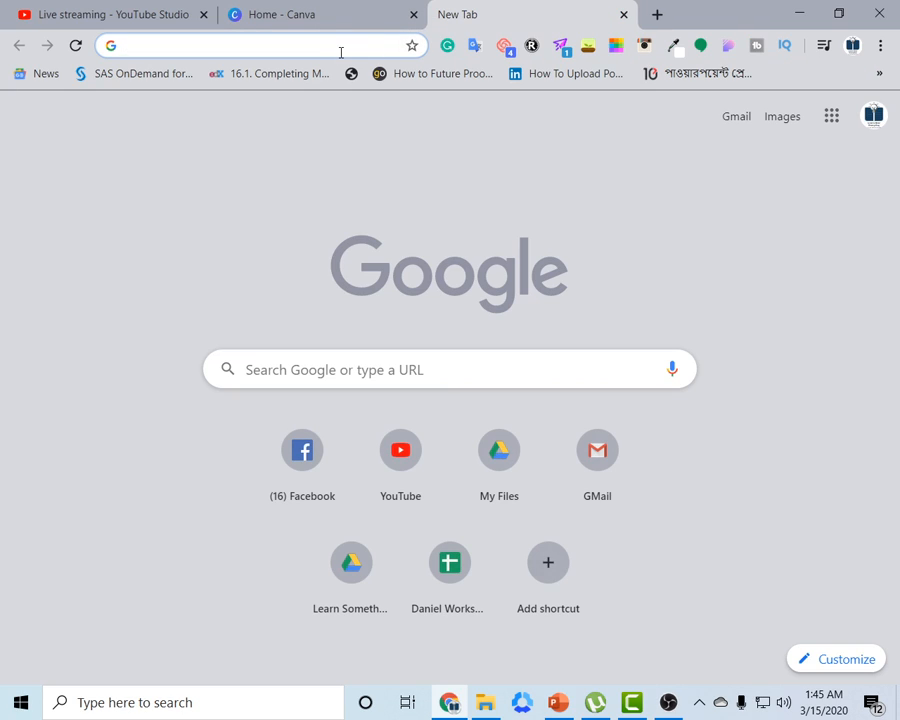
text(https://youtu.be/mLERQQNXsps)
key(Return)
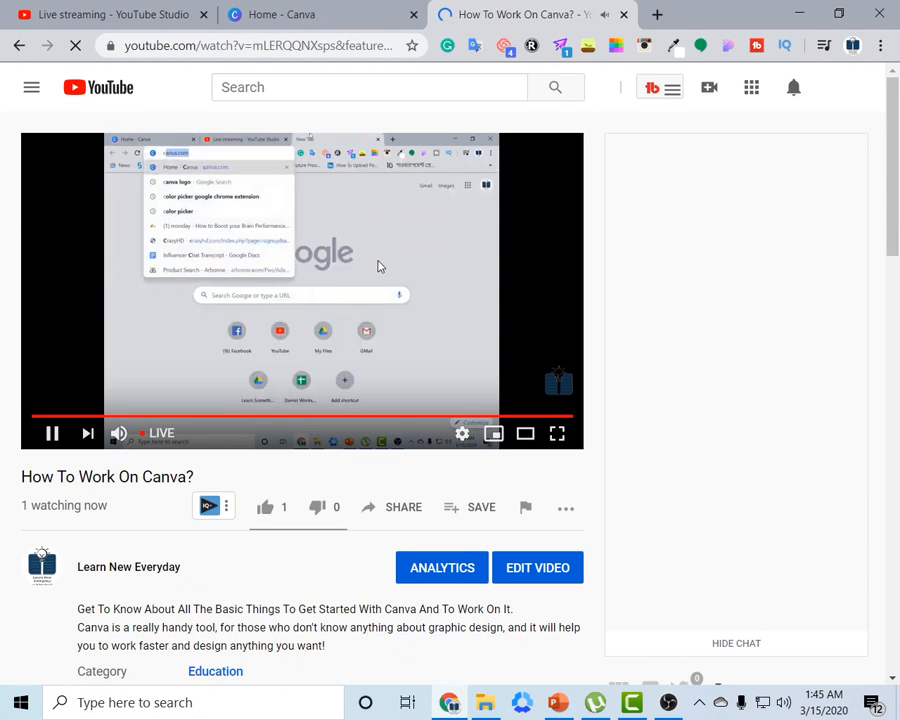
click(52, 433)
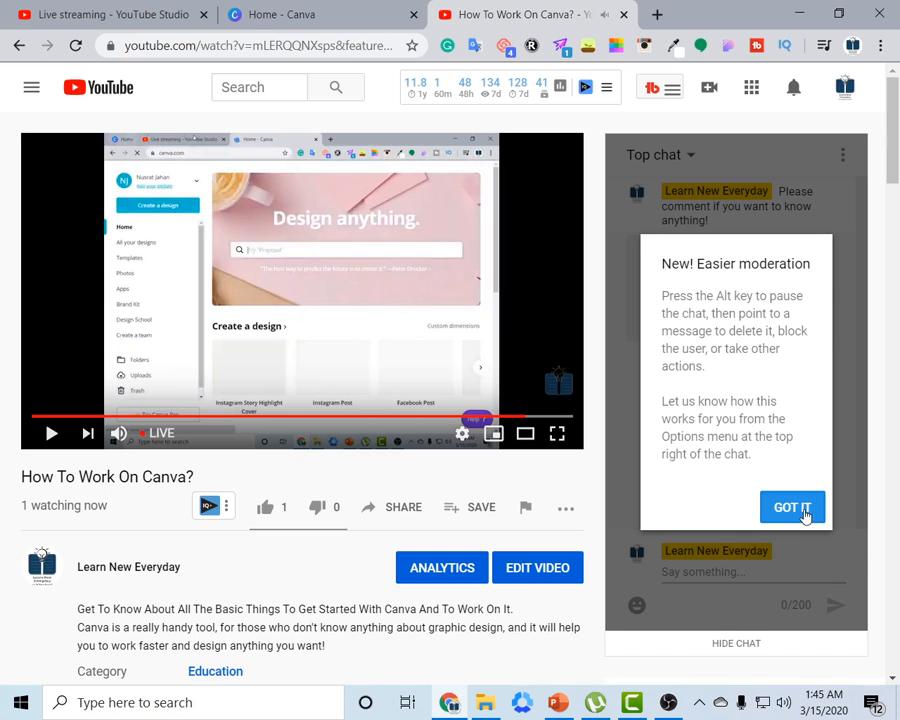
click(805, 512)
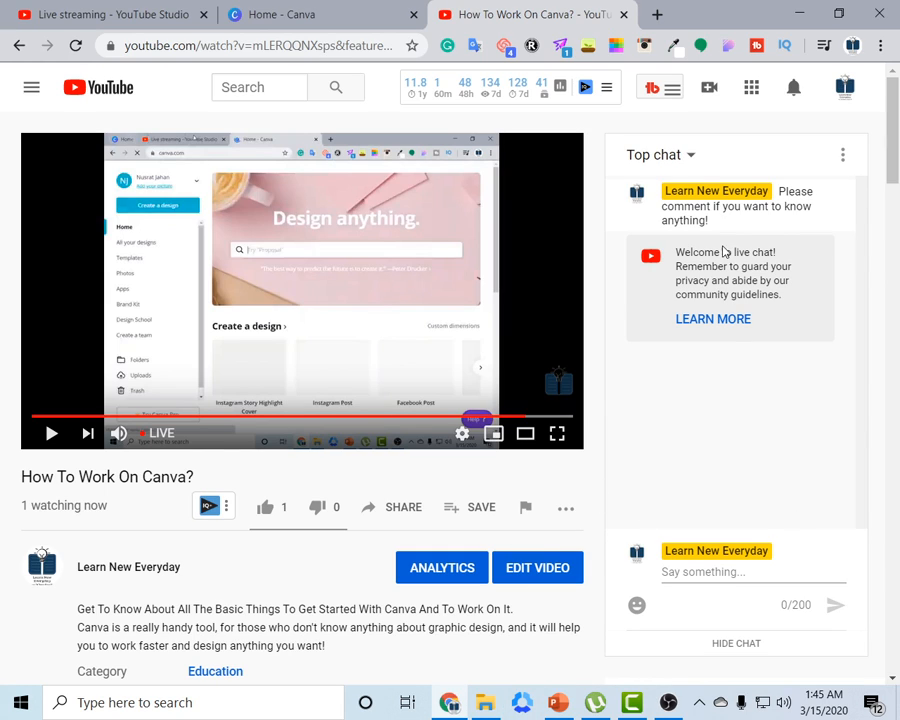
Search Canva for "facebook cover" and open the Facebook Event Cover templates
click(330, 7)
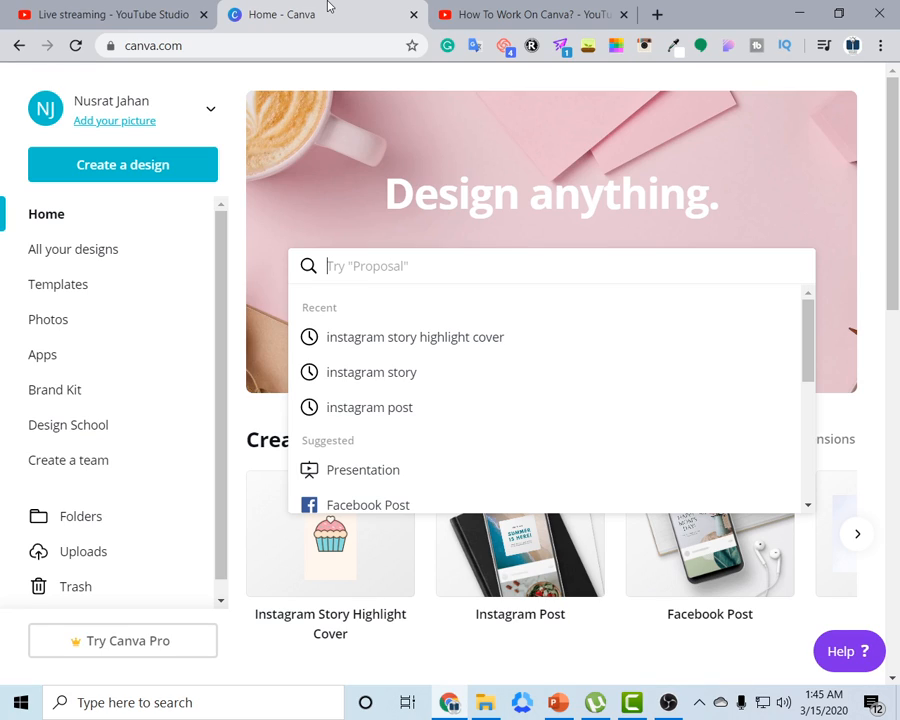
click(518, 11)
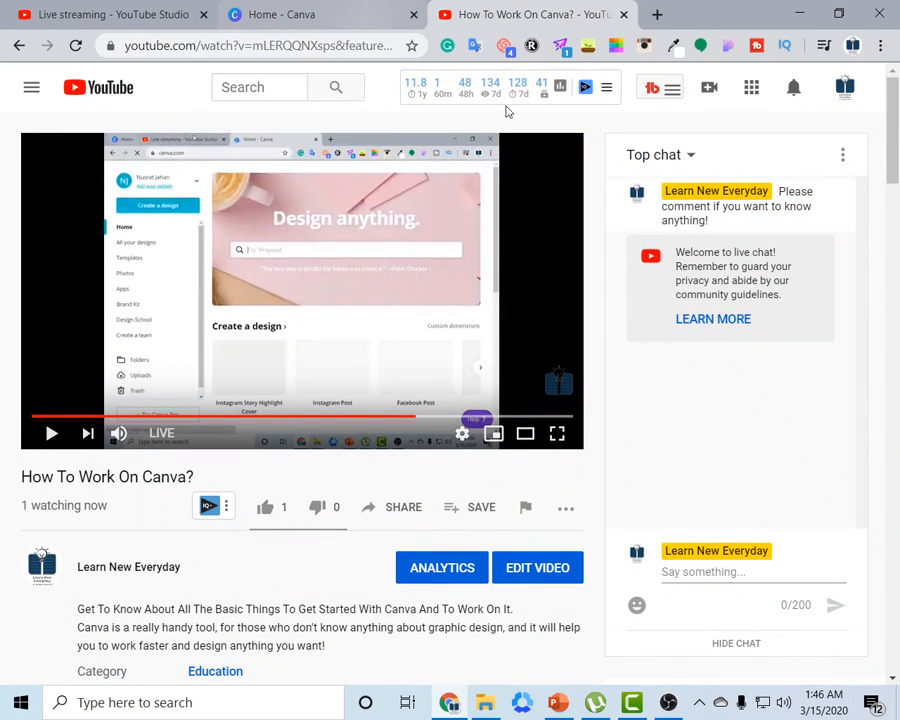
click(300, 14)
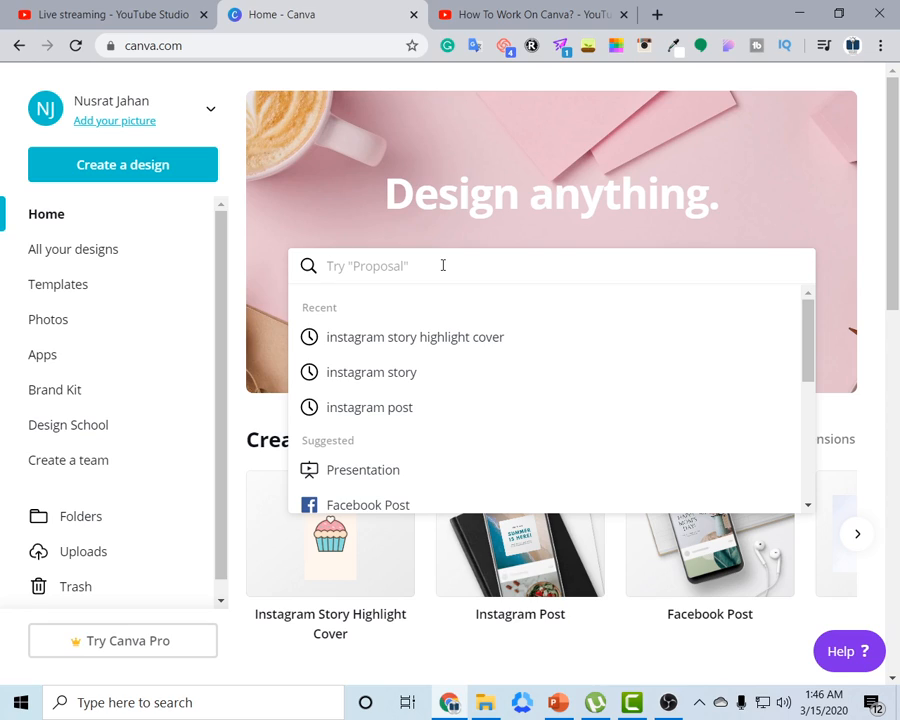
text(facebook)
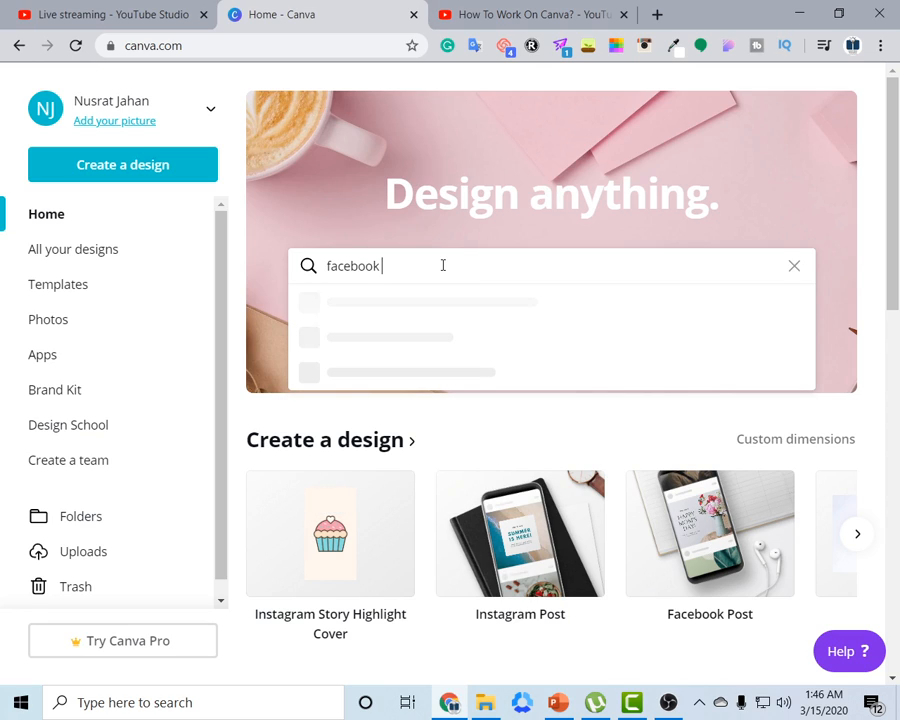
text( cover)
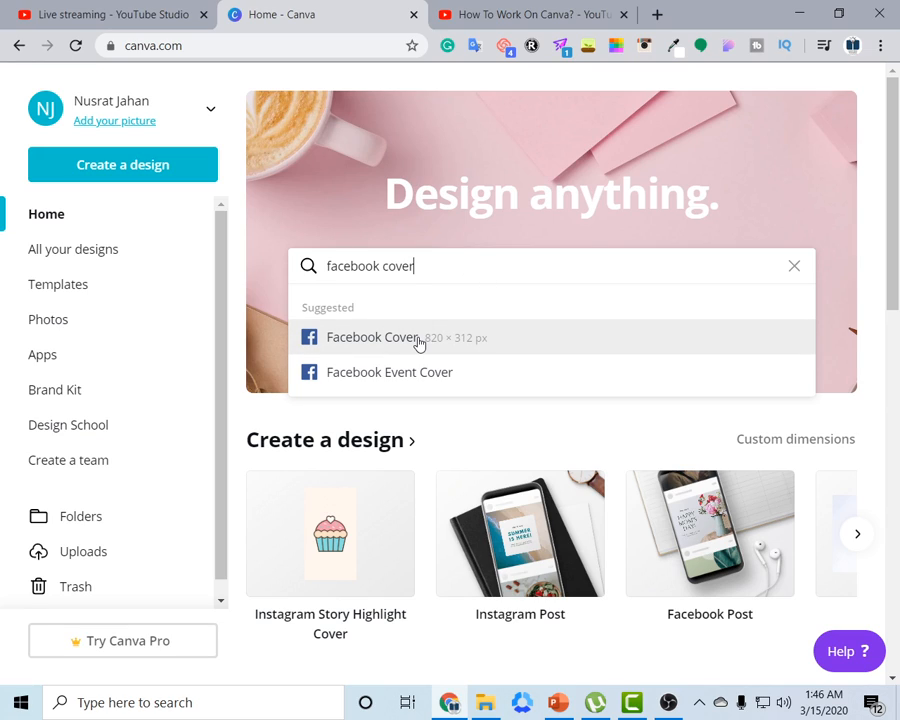
click(431, 373)
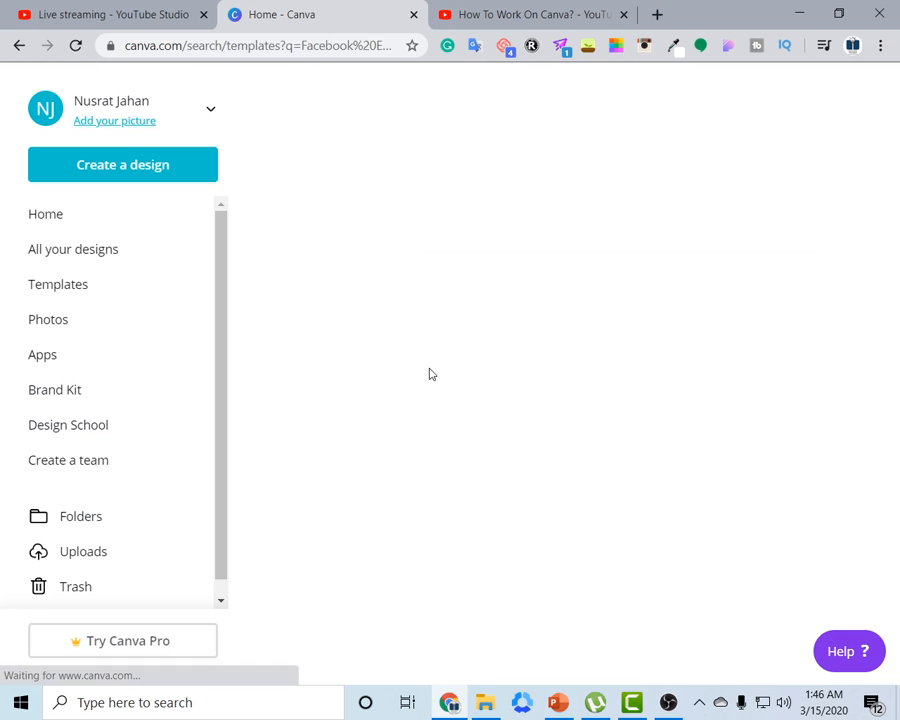
scroll(480, 532, down, 2)
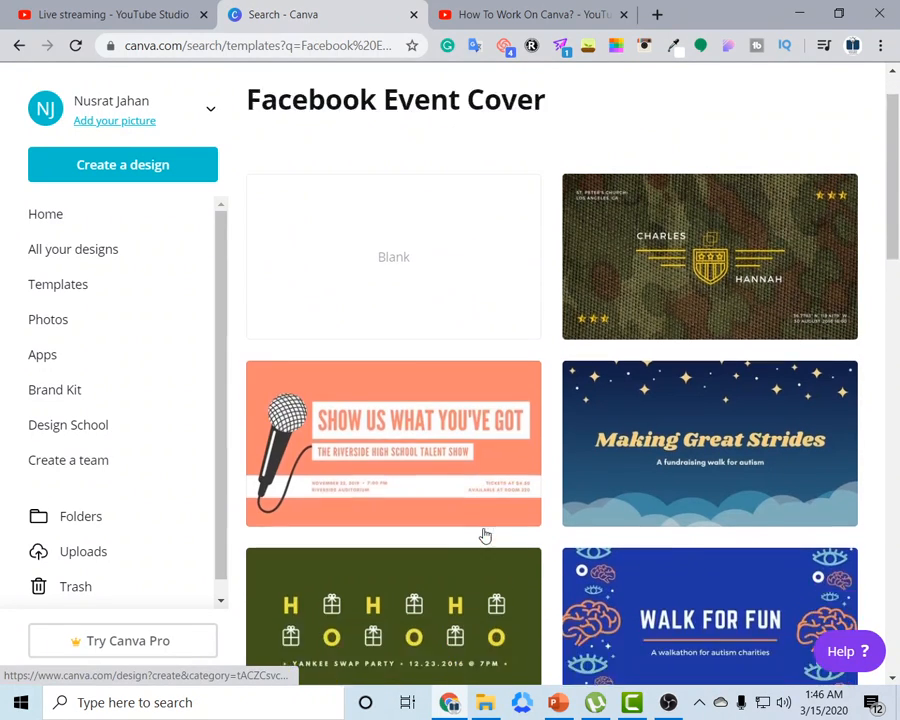
Look through the Facebook Event Cover templates for a suitable design
scroll(635, 322, down, 2)
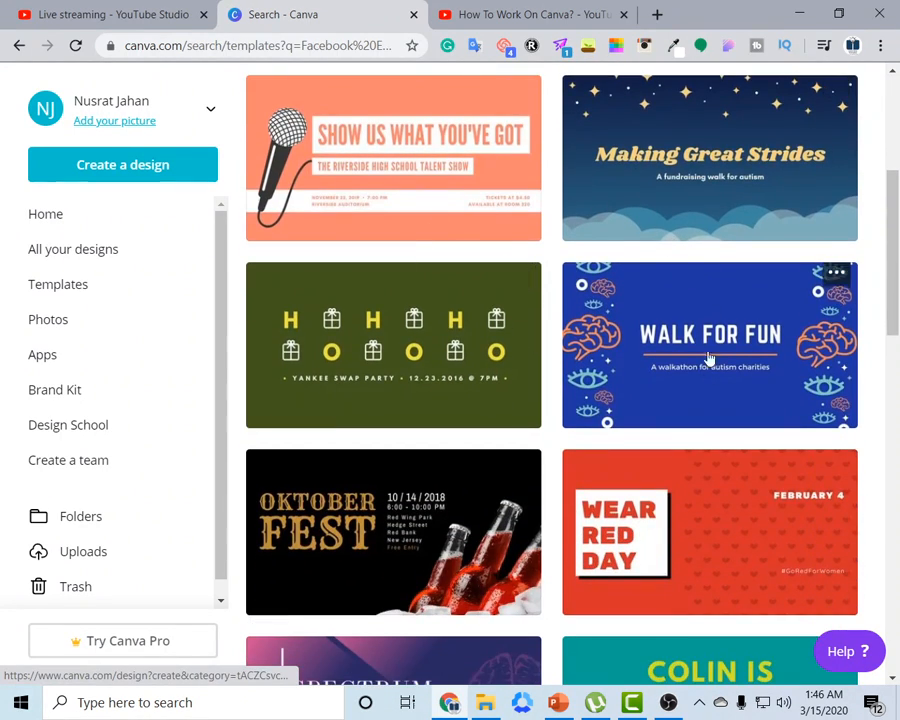
scroll(474, 480, down, 2)
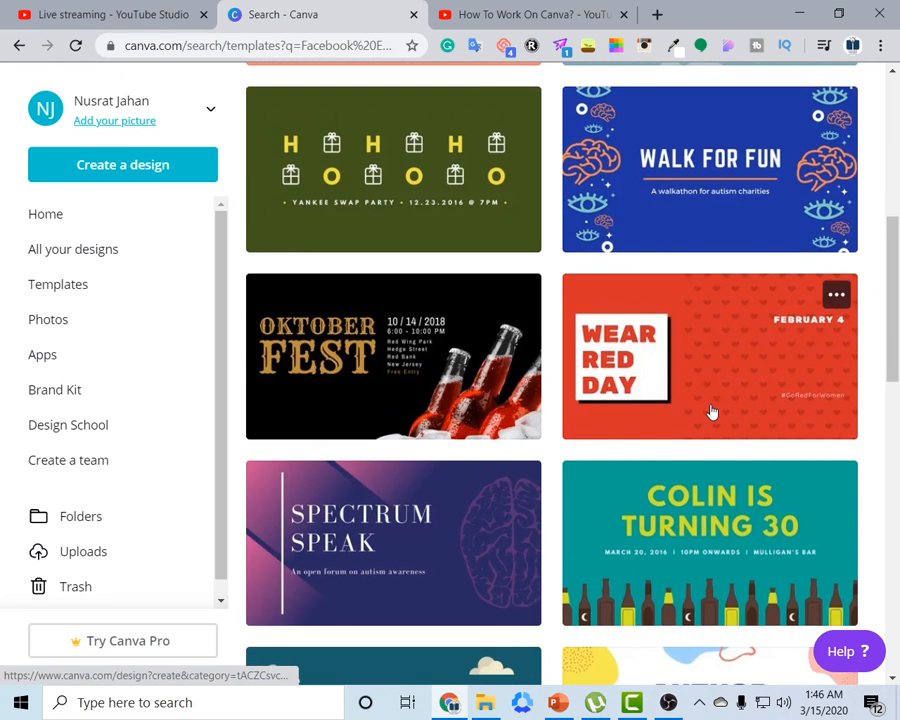
scroll(600, 380, down, 3)
scroll(560, 455, down, 3)
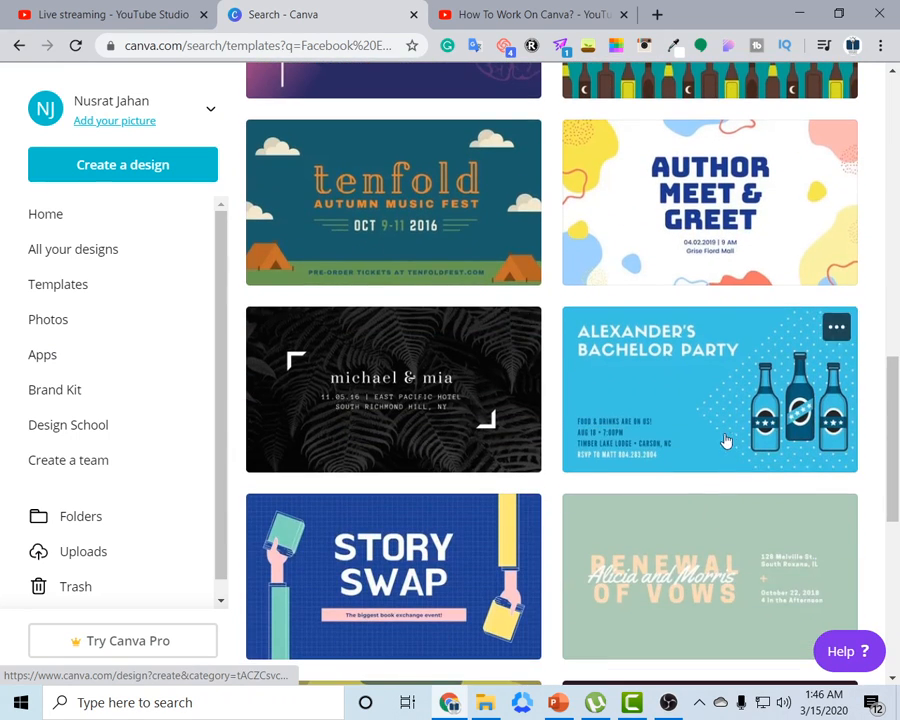
scroll(600, 420, down, 3)
scroll(370, 346, down, 3)
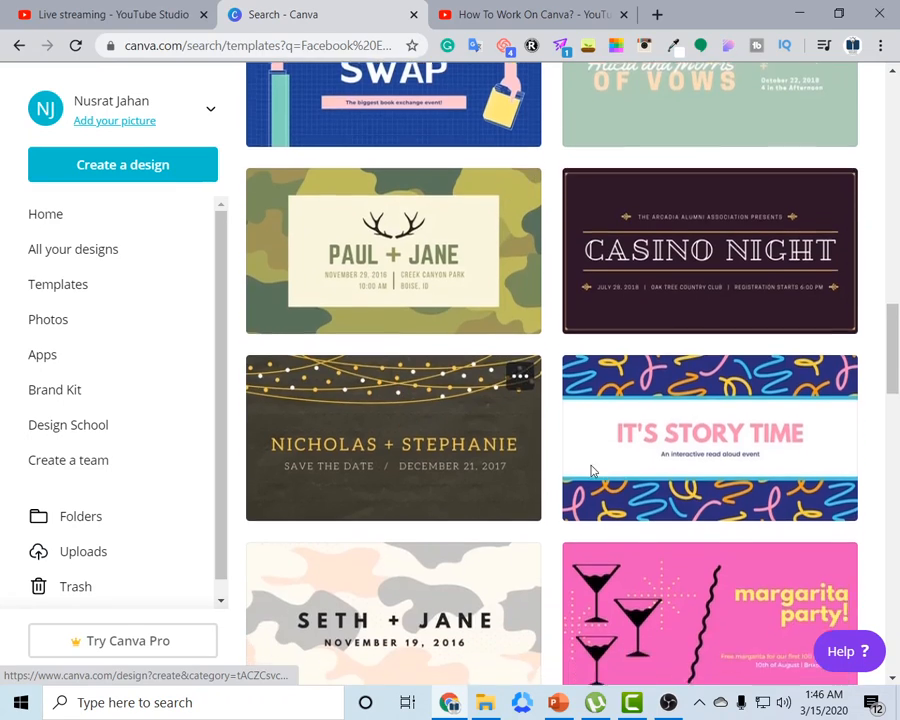
scroll(560, 470, down, 2)
scroll(560, 490, down, 1)
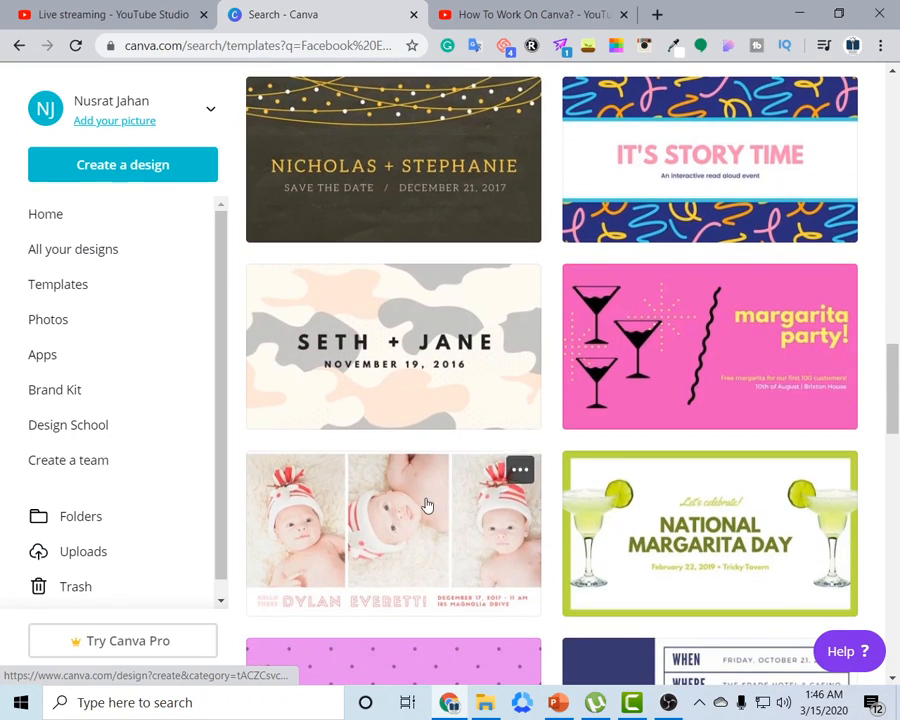
click(489, 26)
click(311, 10)
scroll(425, 424, down, 2)
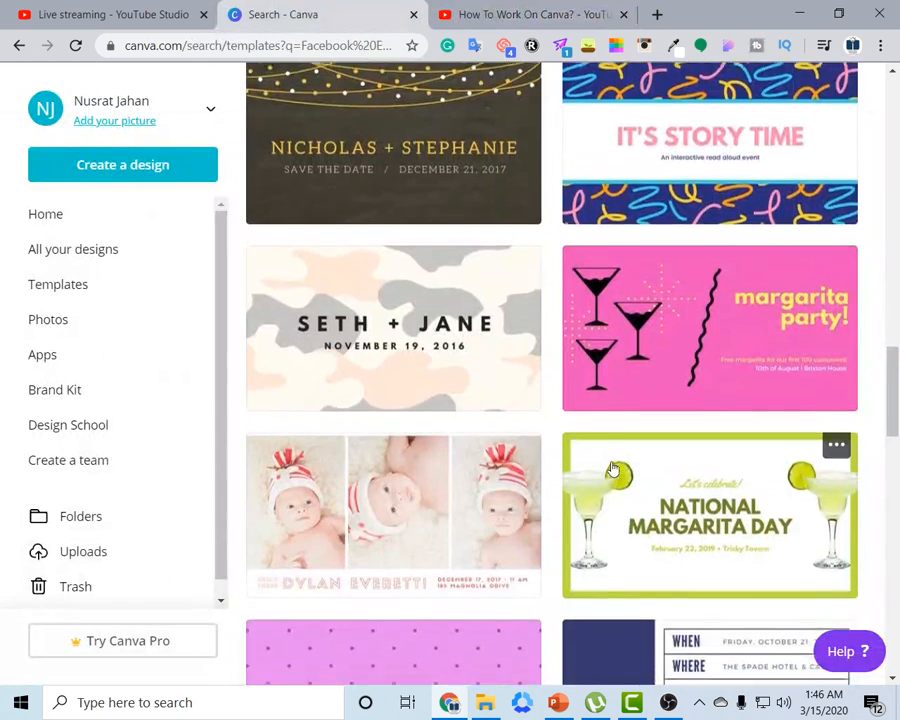
scroll(425, 424, down, 3)
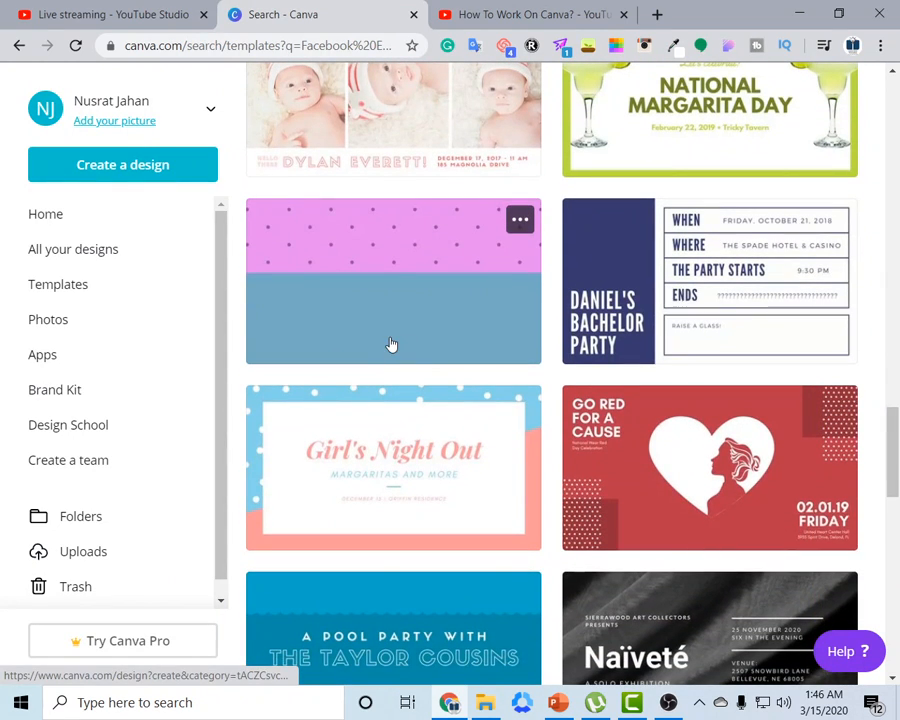
scroll(376, 330, down, 2)
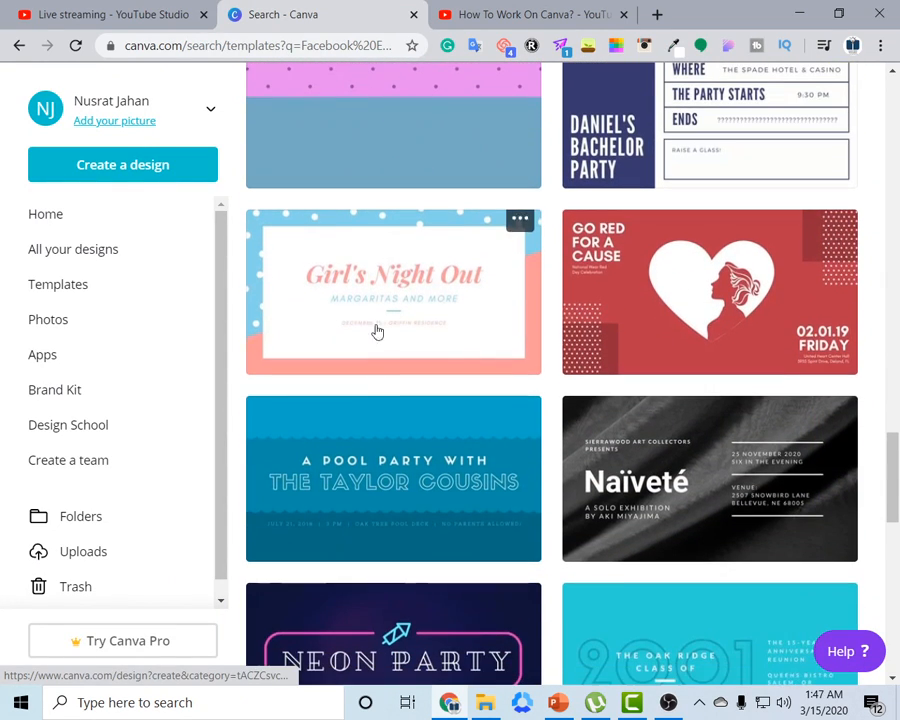
scroll(336, 470, down, 7)
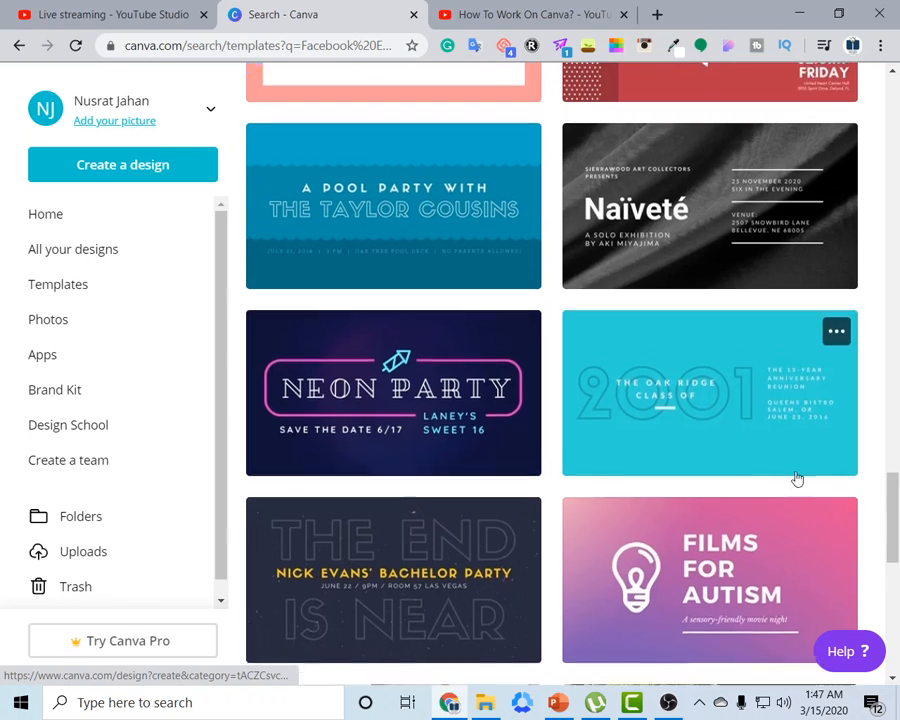
scroll(413, 440, down, 4)
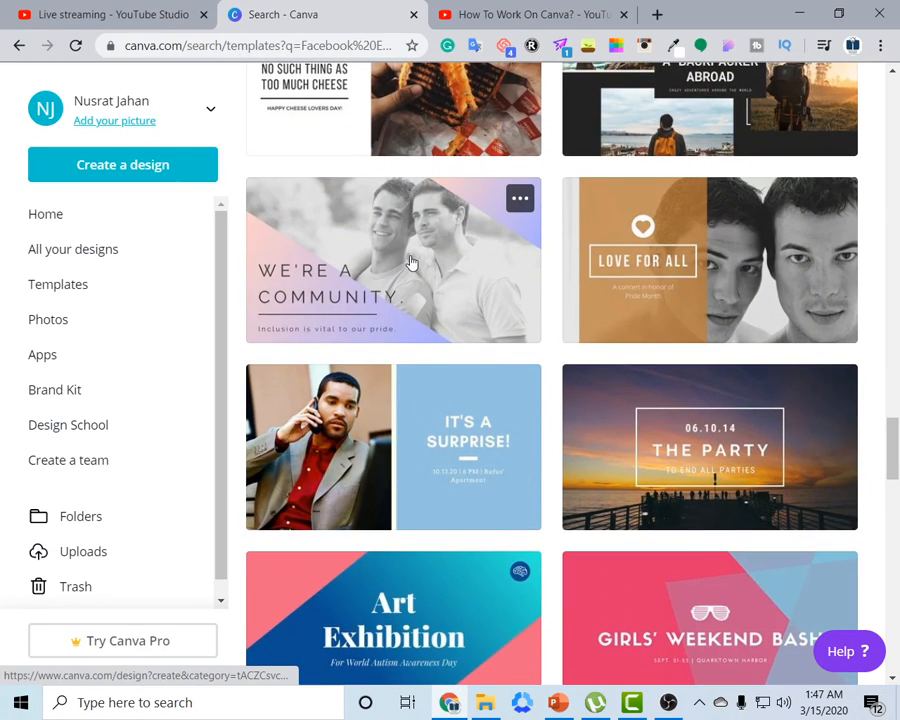
scroll(661, 400, down, 2)
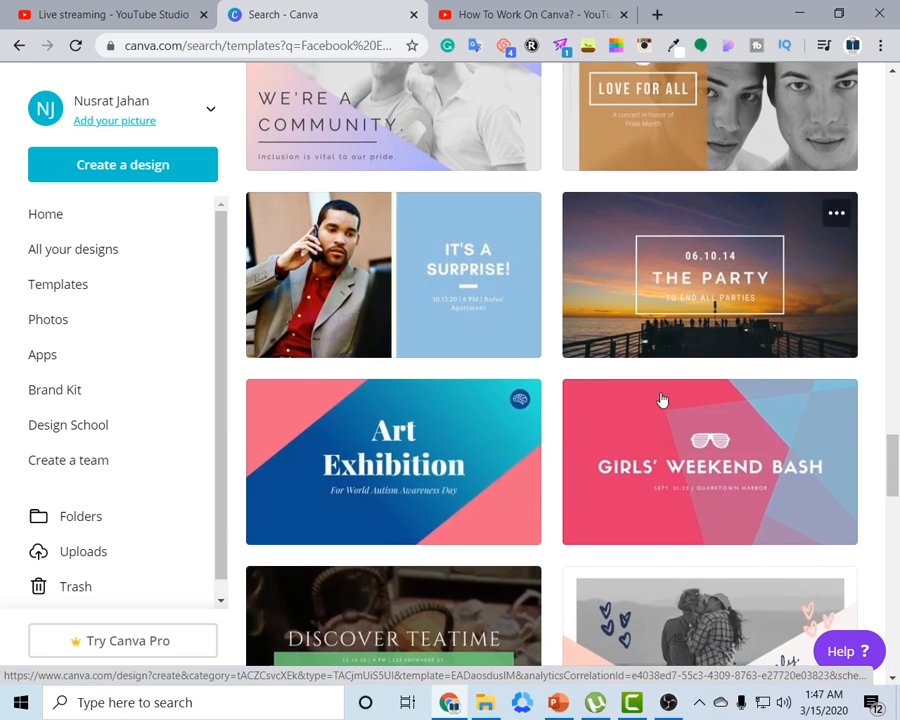
scroll(432, 494, down, 2)
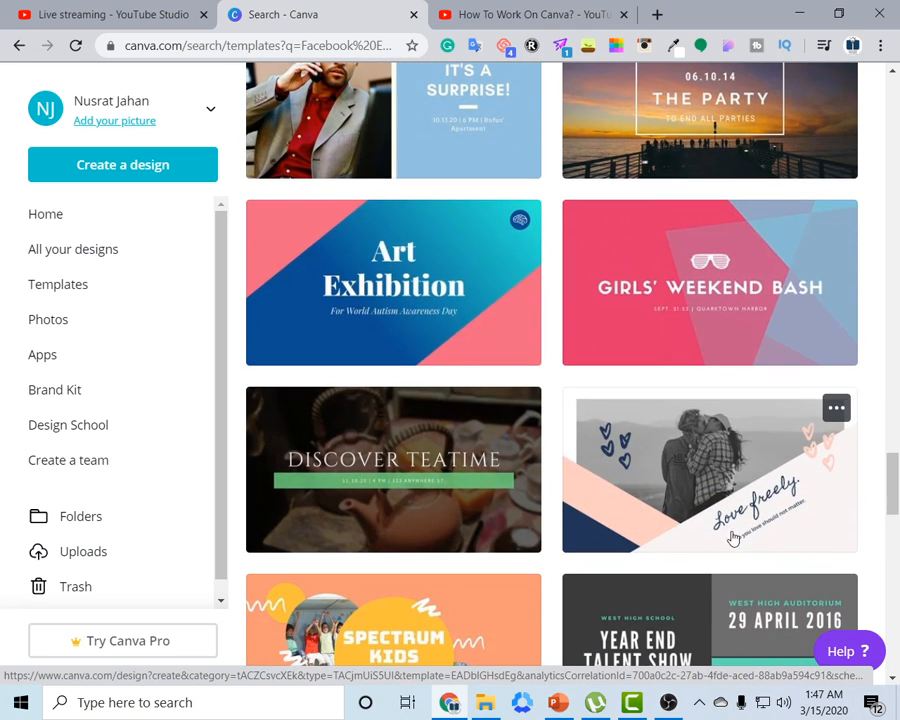
scroll(604, 536, down, 5)
scroll(390, 436, down, 2)
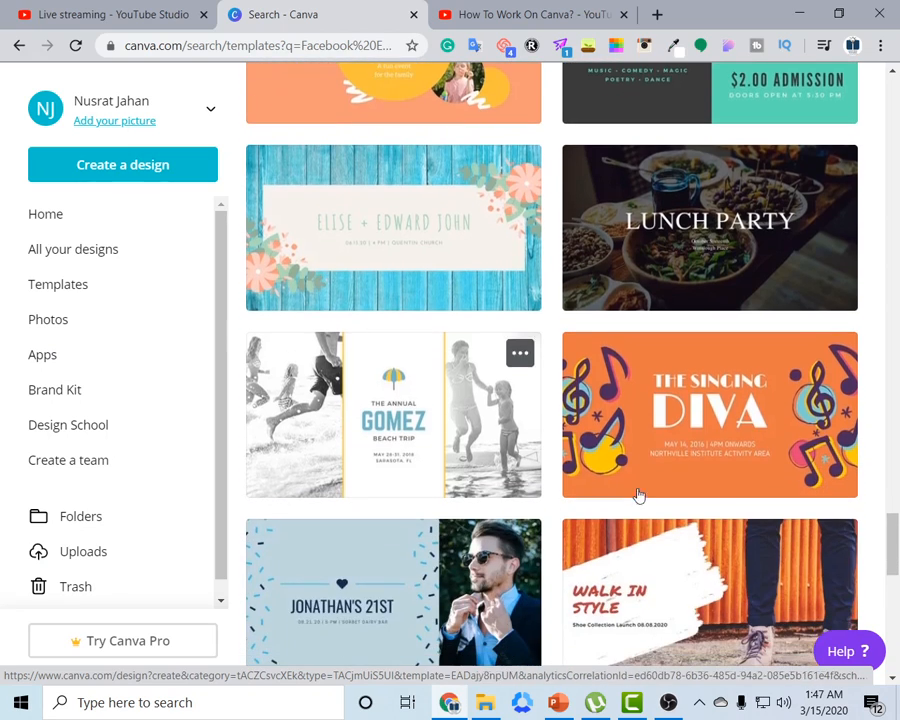
scroll(640, 495, down, 1)
Open the "We're a Community." gradient photo template as a new Facebook Event Cover design
scroll(418, 540, up, 9)
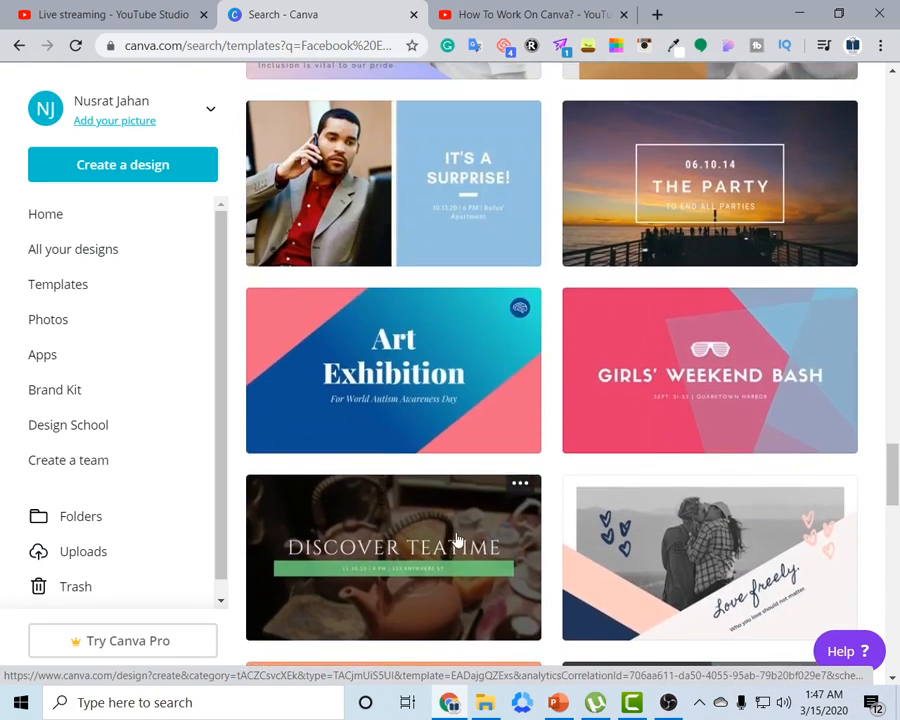
scroll(458, 540, up, 3)
click(441, 291)
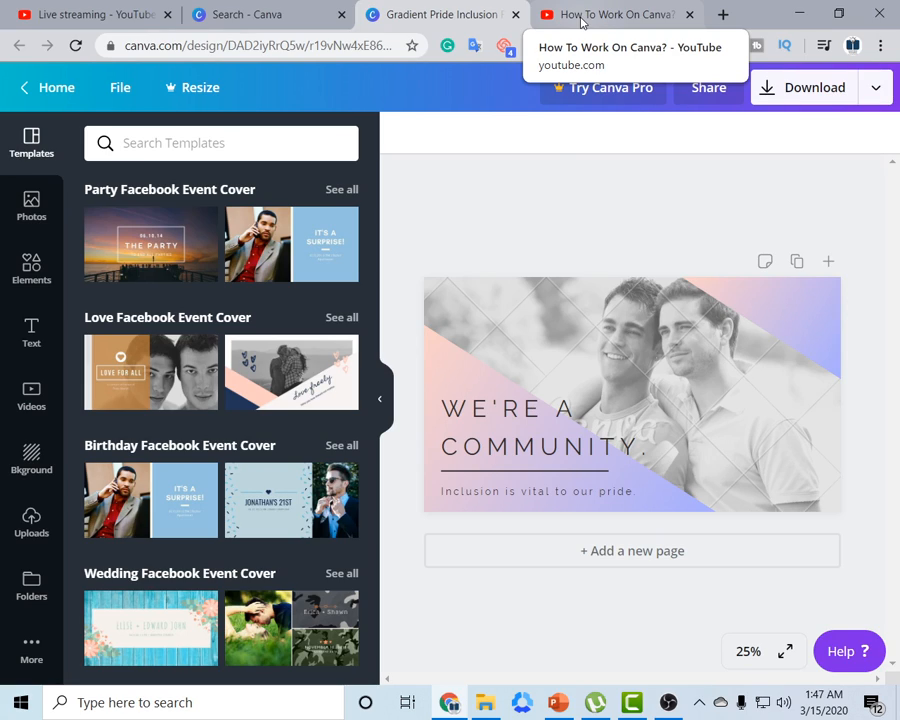
Switch to the live stream's YouTube watch page, reload it, pause the video, and check the page for viewer activity
click(628, 14)
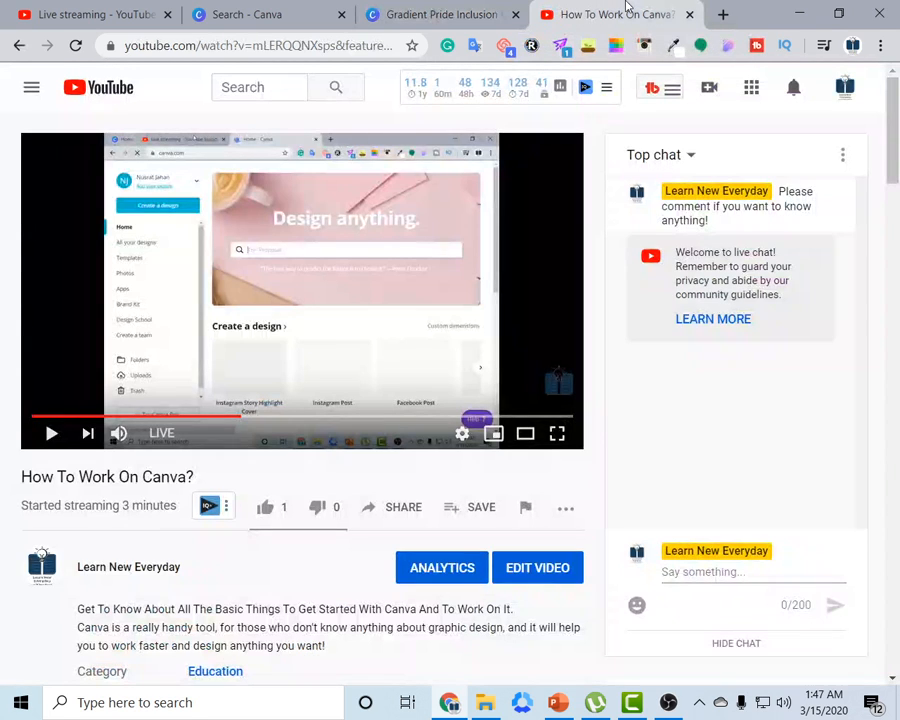
scroll(336, 572, down, 1)
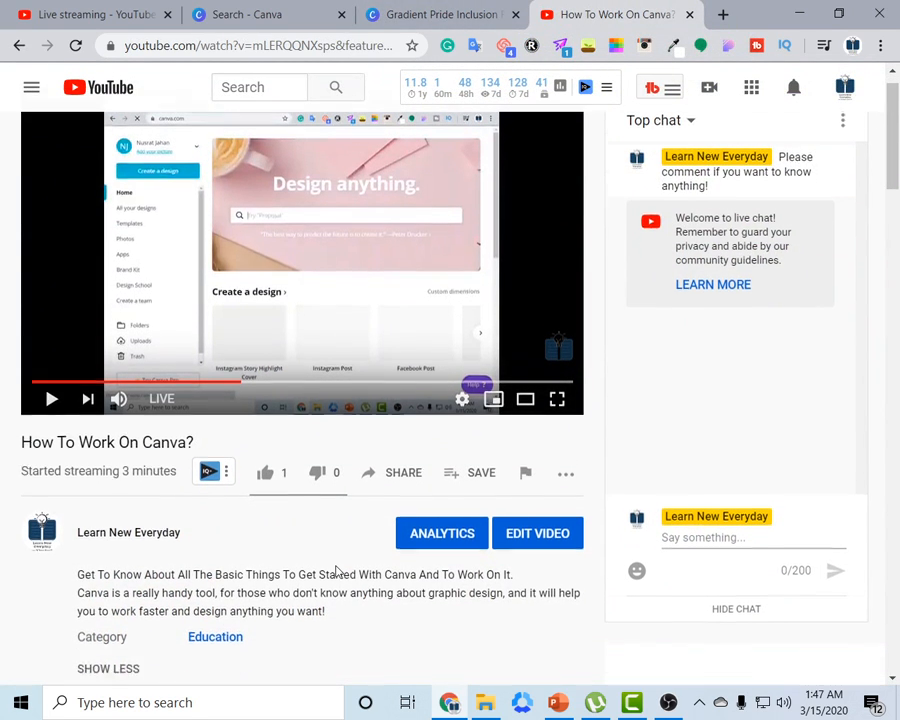
scroll(180, 495, up, 1)
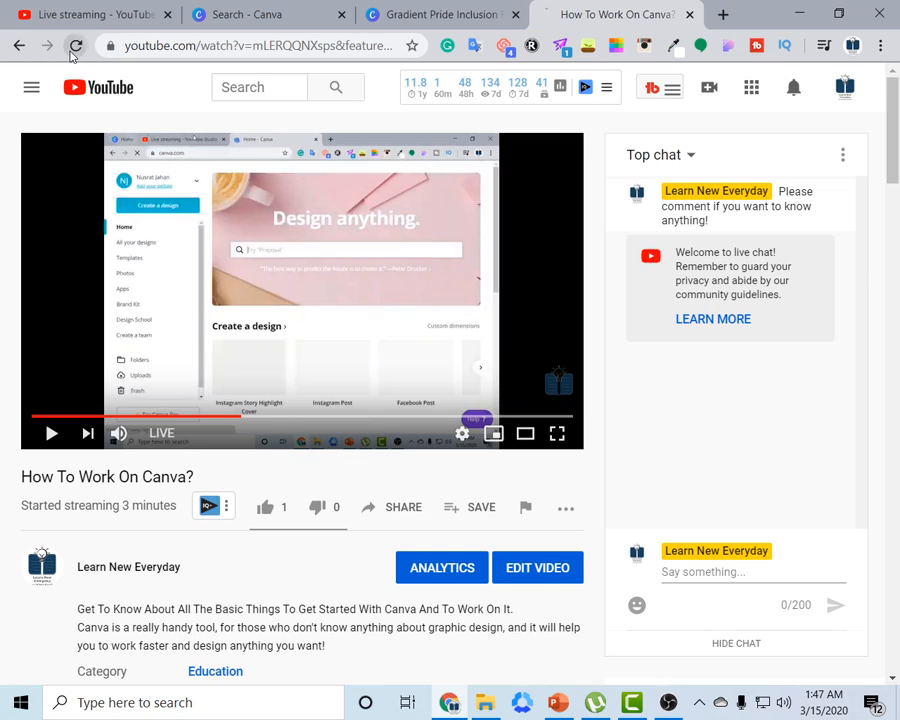
click(75, 45)
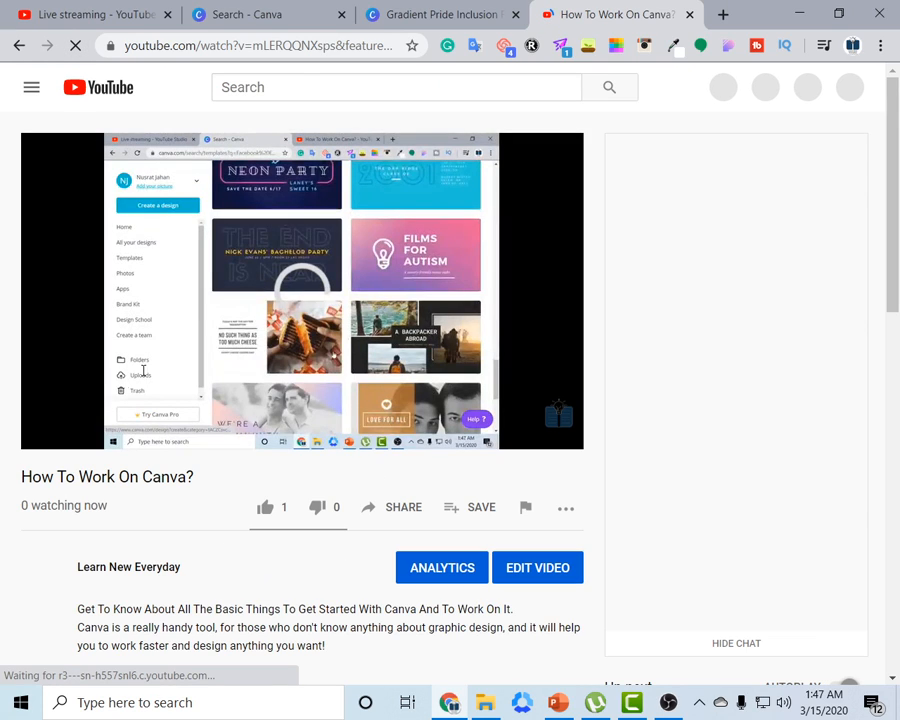
click(53, 434)
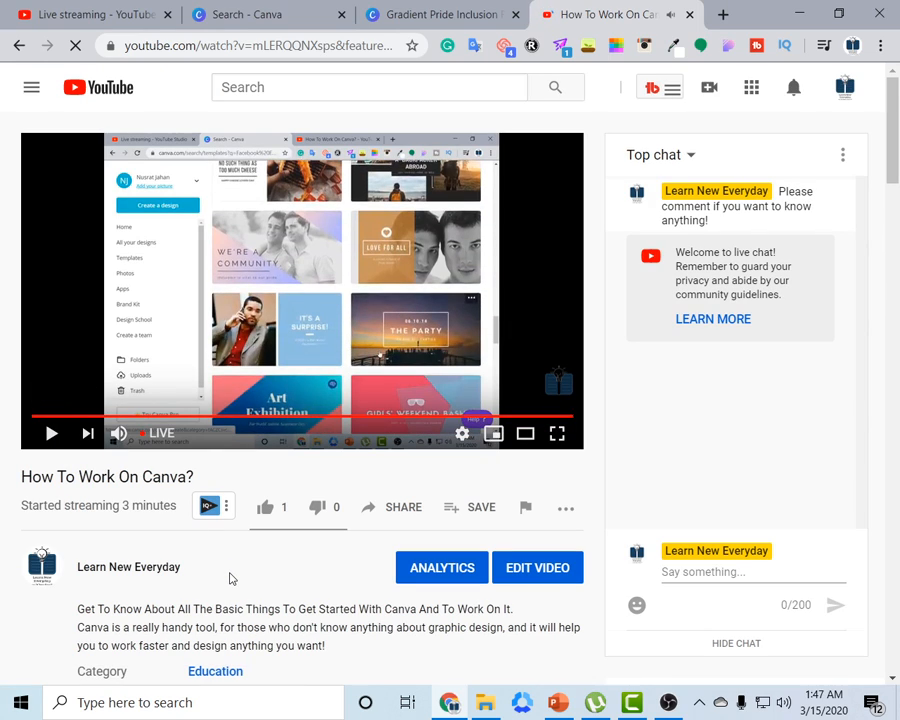
scroll(253, 557, down, 1)
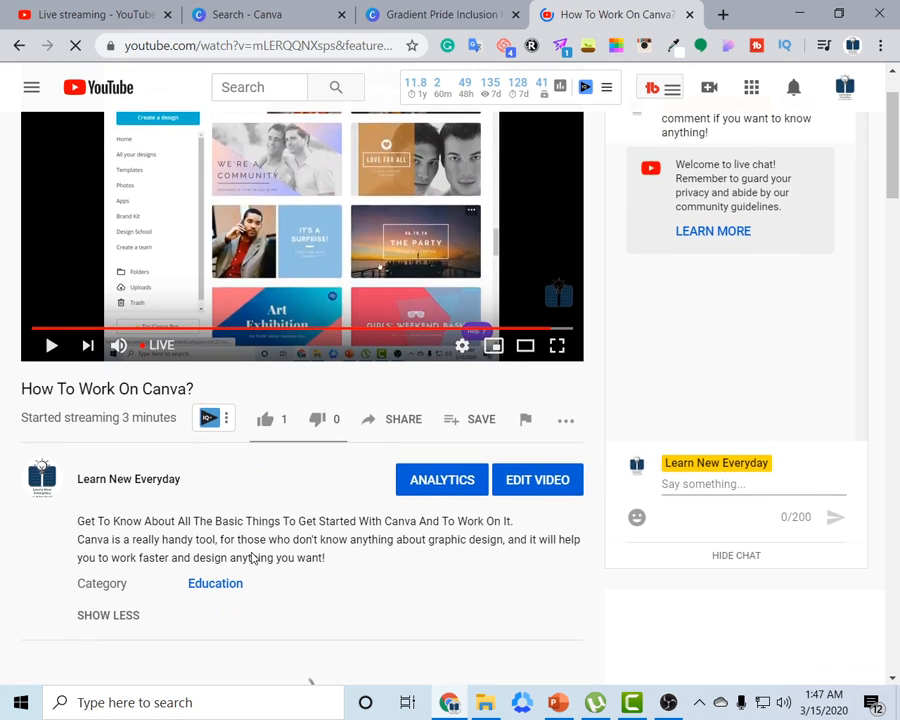
scroll(254, 558, up, 1)
Return to the Canva design and delete the template's watermarked background photo of two men
click(434, 15)
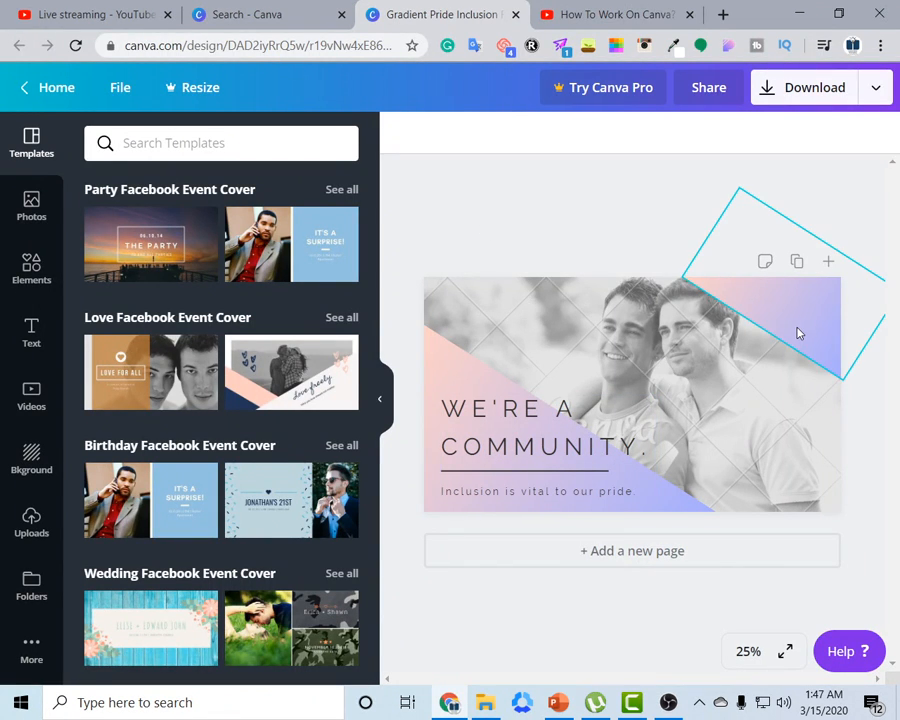
click(603, 351)
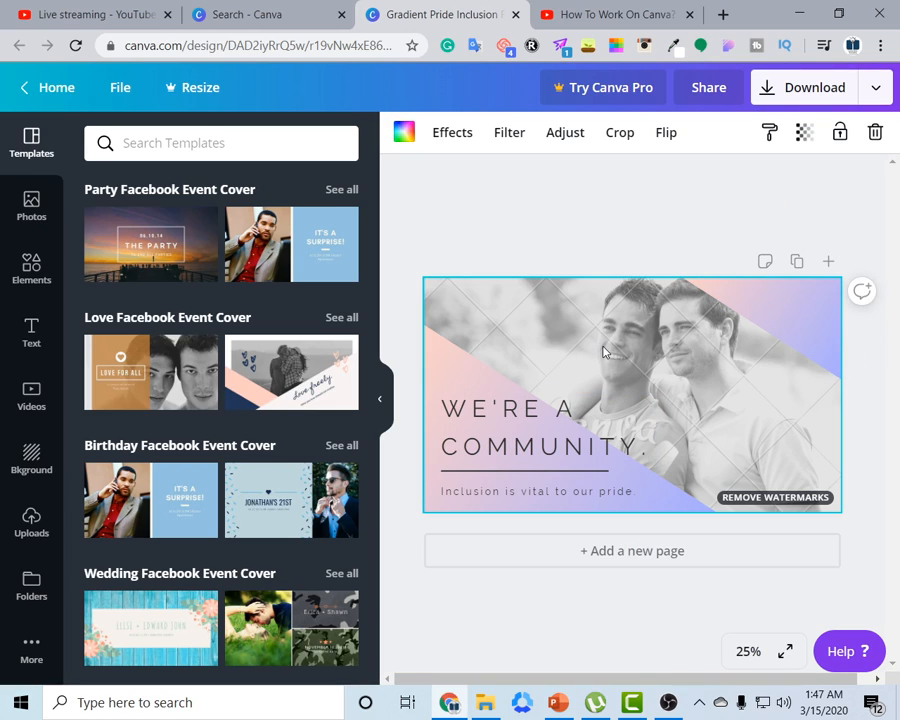
key(Delete)
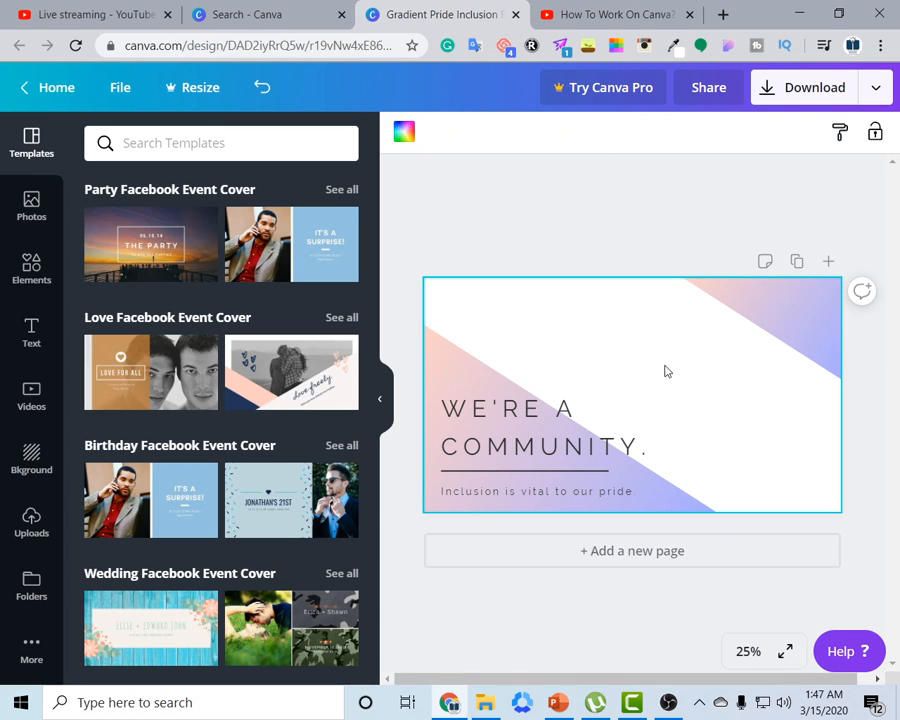
Search the photo library for "program" and add the photo of hands typing on a laptop beside a coffee cup
click(32, 205)
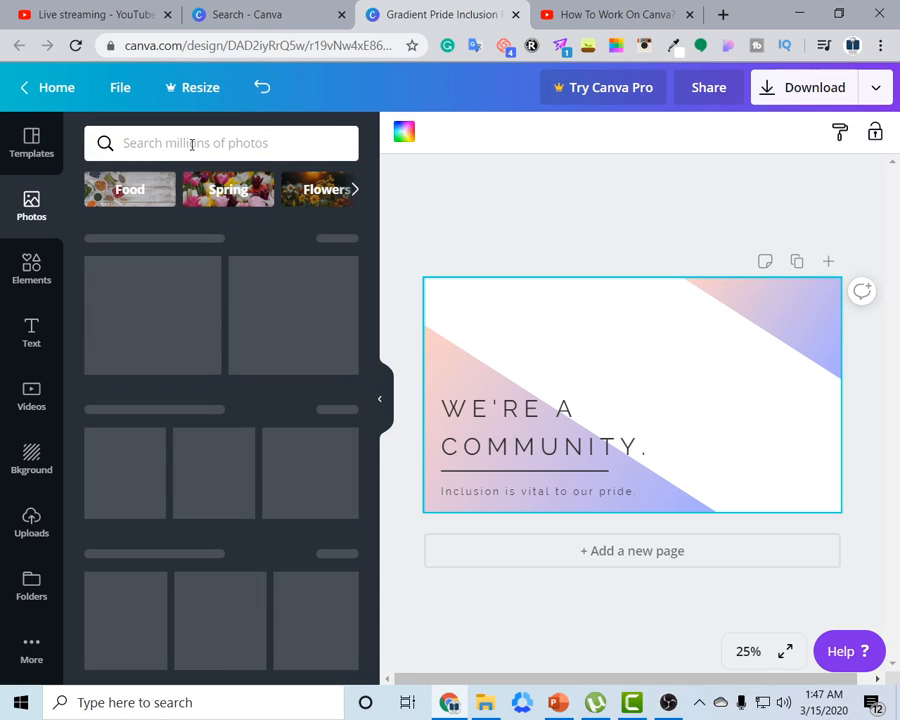
click(193, 144)
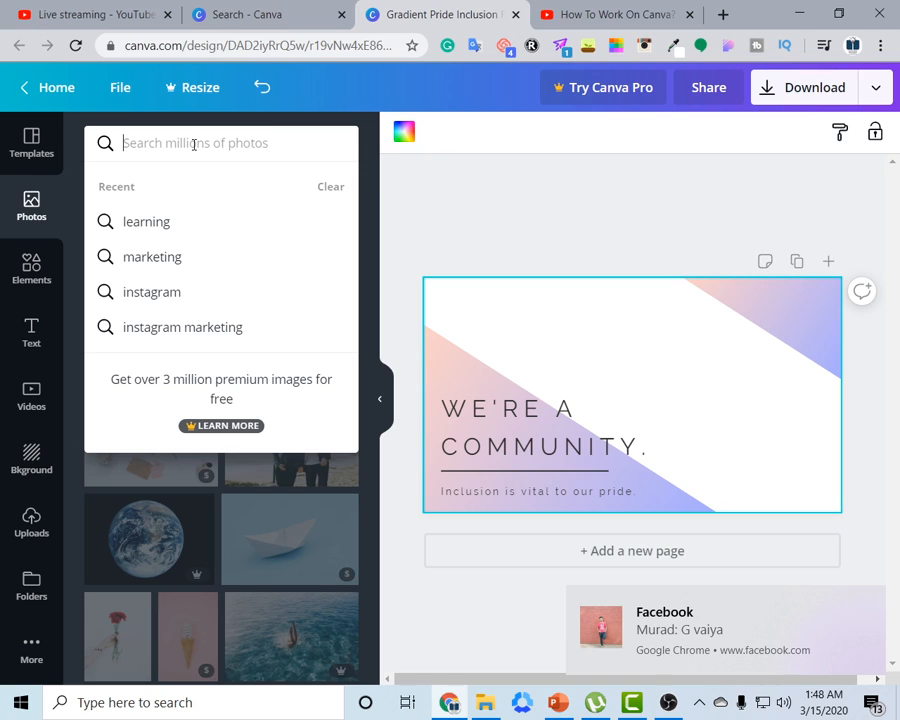
text(program)
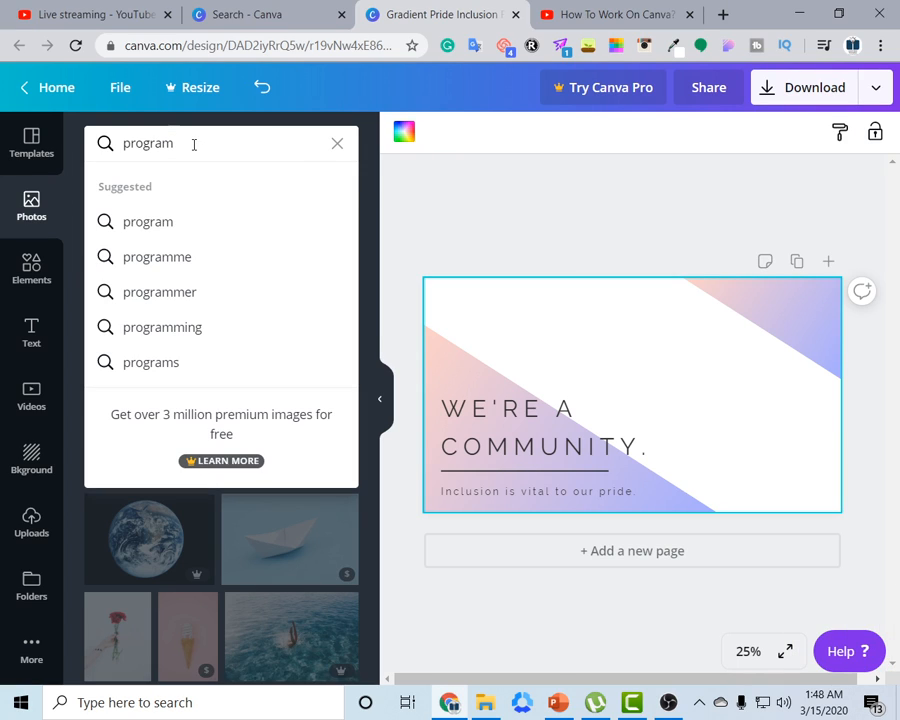
key(Return)
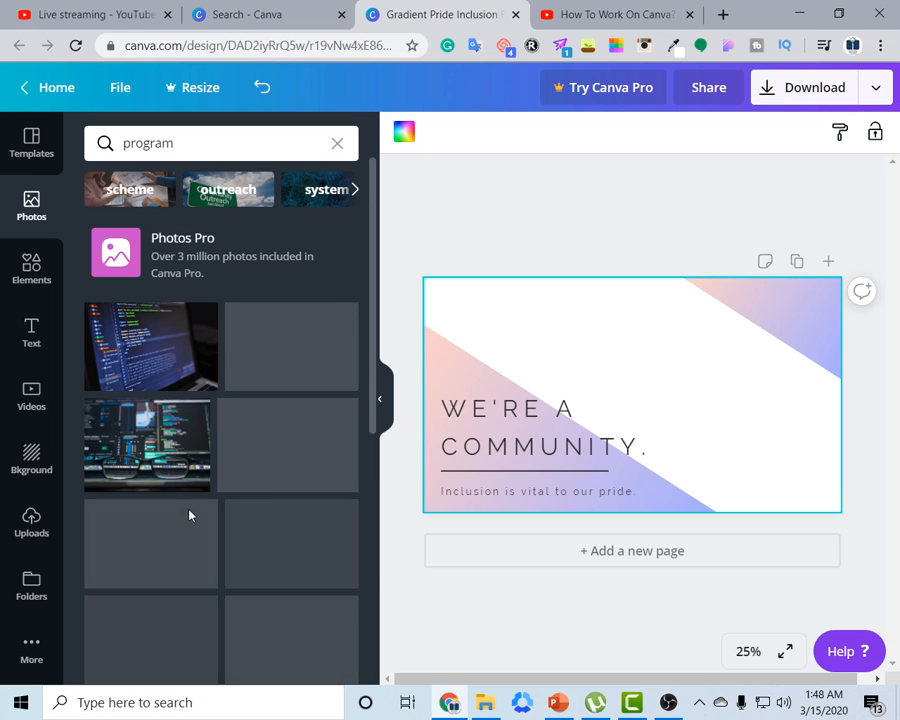
scroll(180, 520, down, 1)
scroll(180, 533, down, 3)
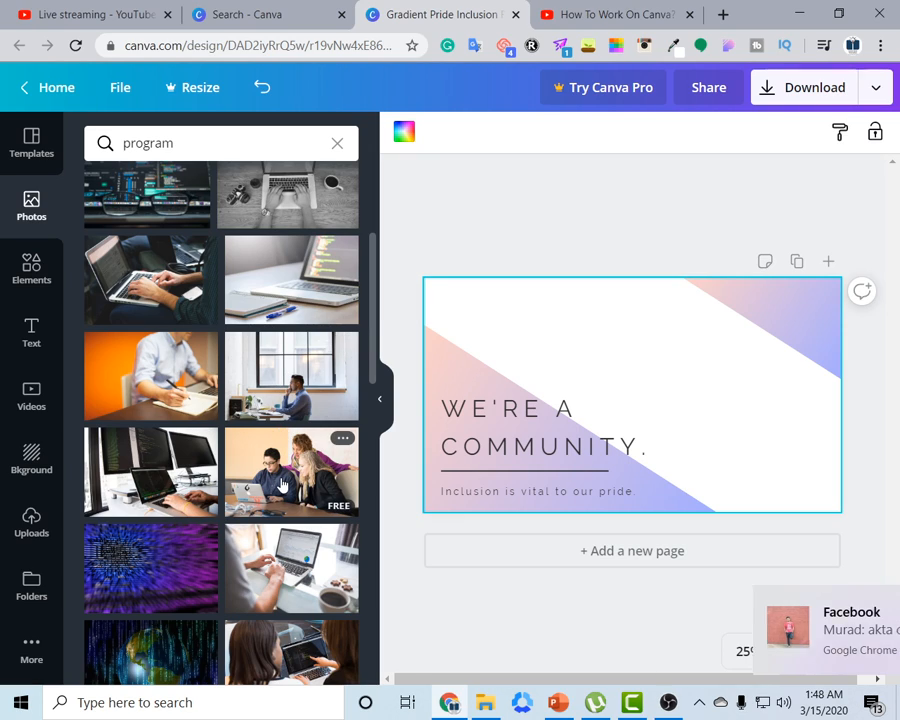
scroll(280, 420, down, 2)
click(283, 397)
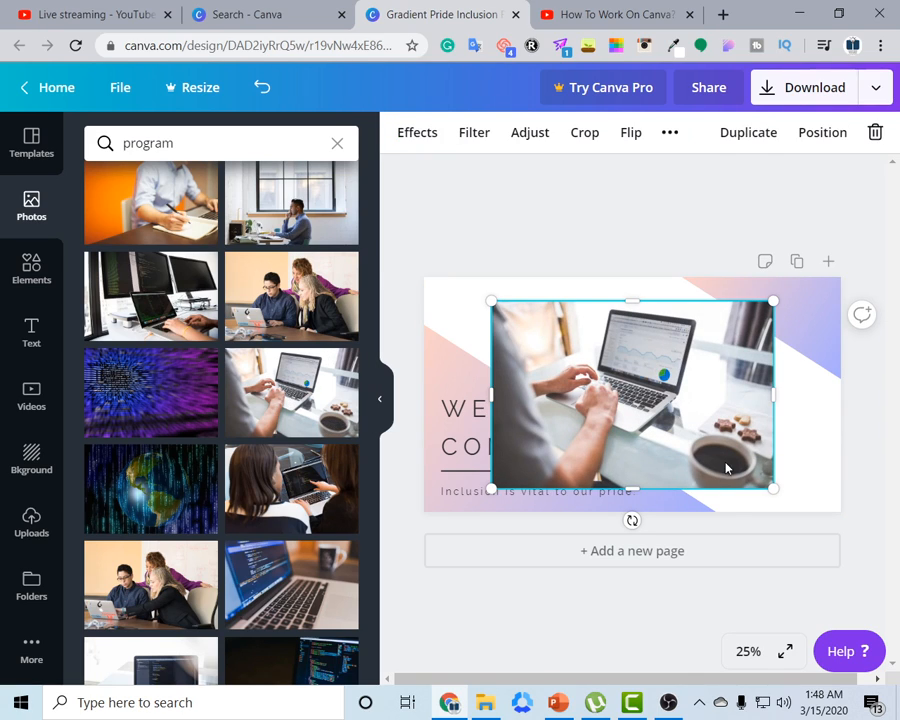
Enlarge and reposition the laptop photo to cover the whole page and set it as the background behind the gradients and text
drag(773, 485, 840, 503)
drag(489, 302, 452, 288)
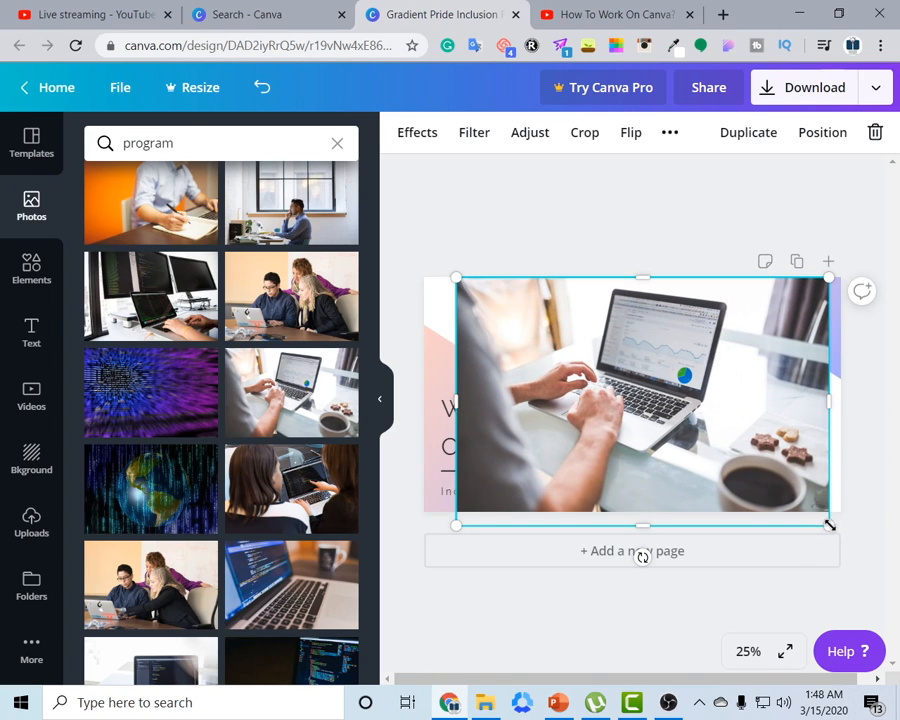
drag(830, 525, 810, 502)
drag(750, 472, 776, 476)
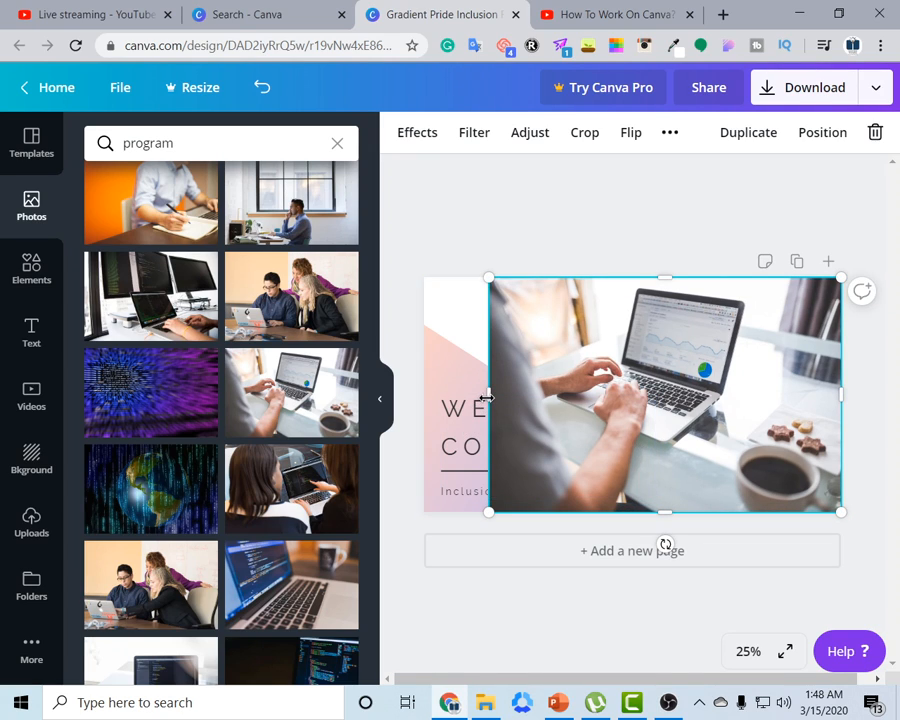
drag(487, 397, 424, 394)
drag(576, 407, 579, 405)
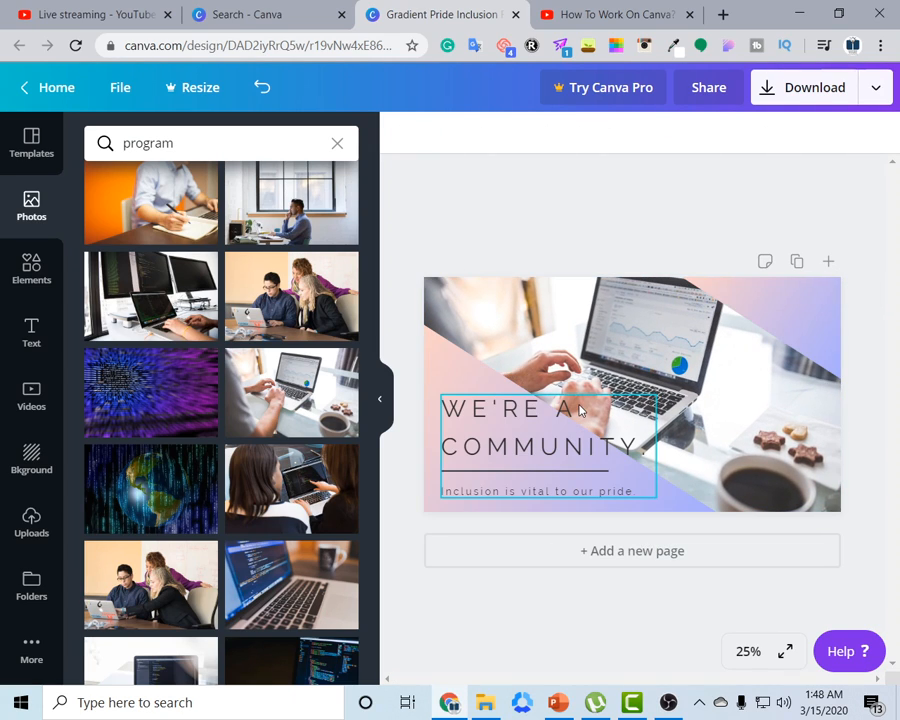
Adjust the vertical crop position of the laptop background photo so the laptop and hands stay well framed on the page
double_click(632, 359)
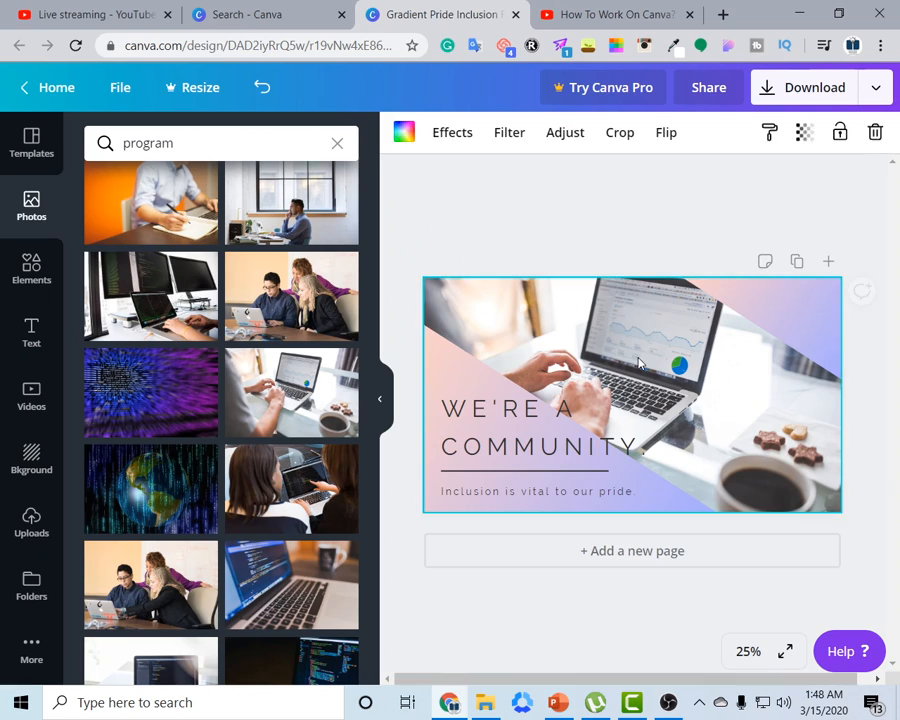
drag(792, 396, 799, 390)
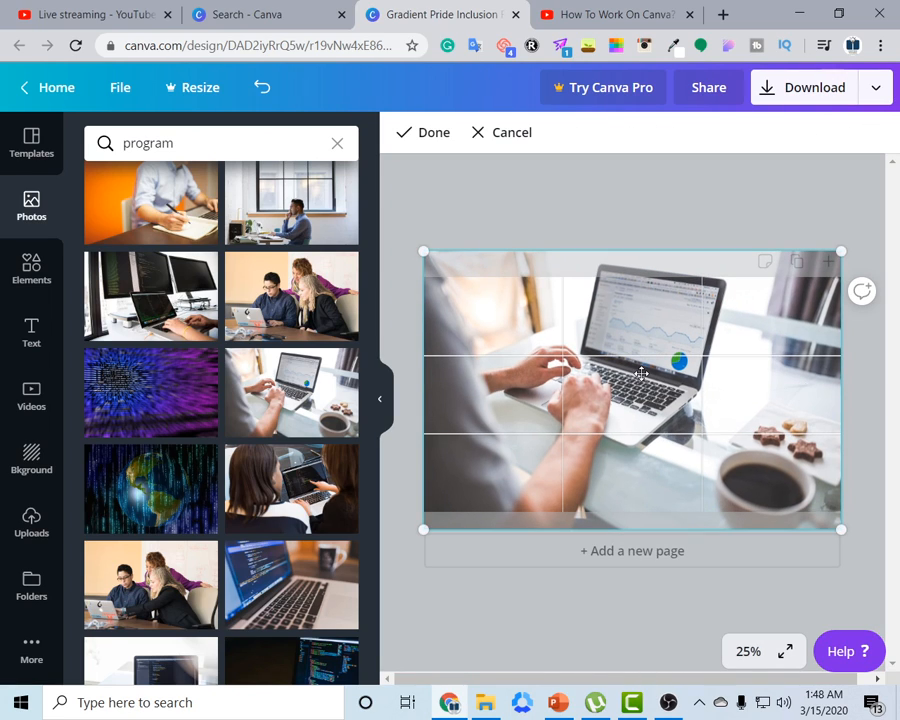
double_click(616, 324)
double_click(608, 361)
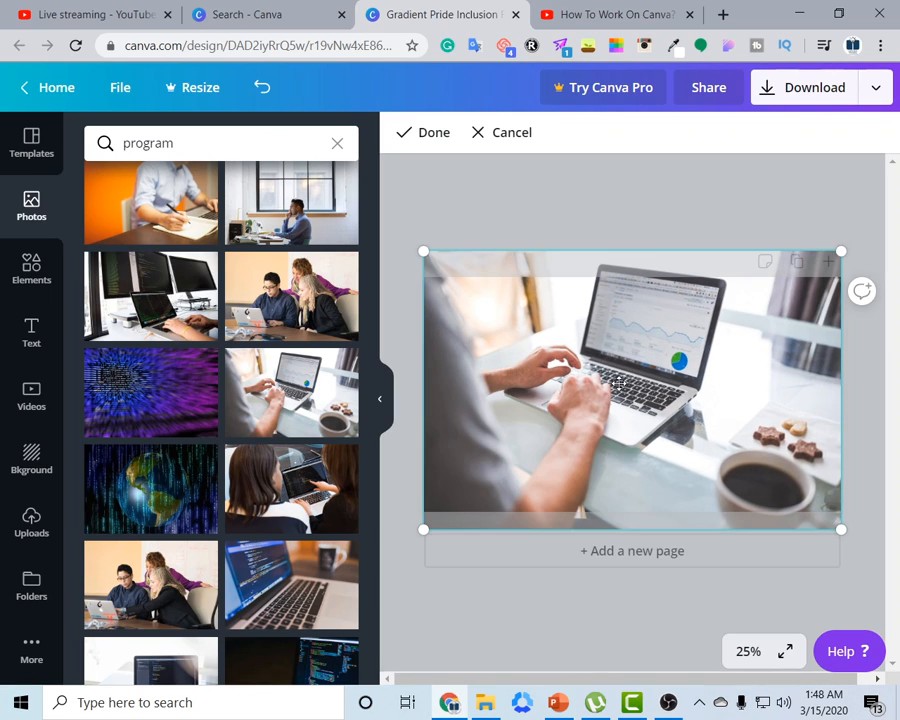
drag(685, 408, 711, 437)
double_click(702, 429)
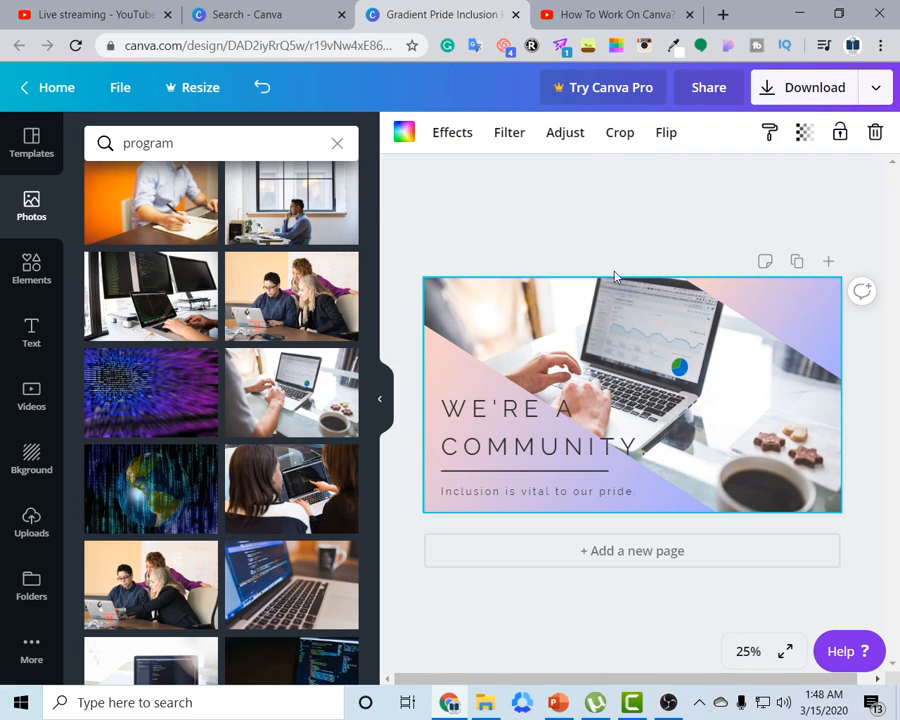
click(605, 246)
double_click(680, 378)
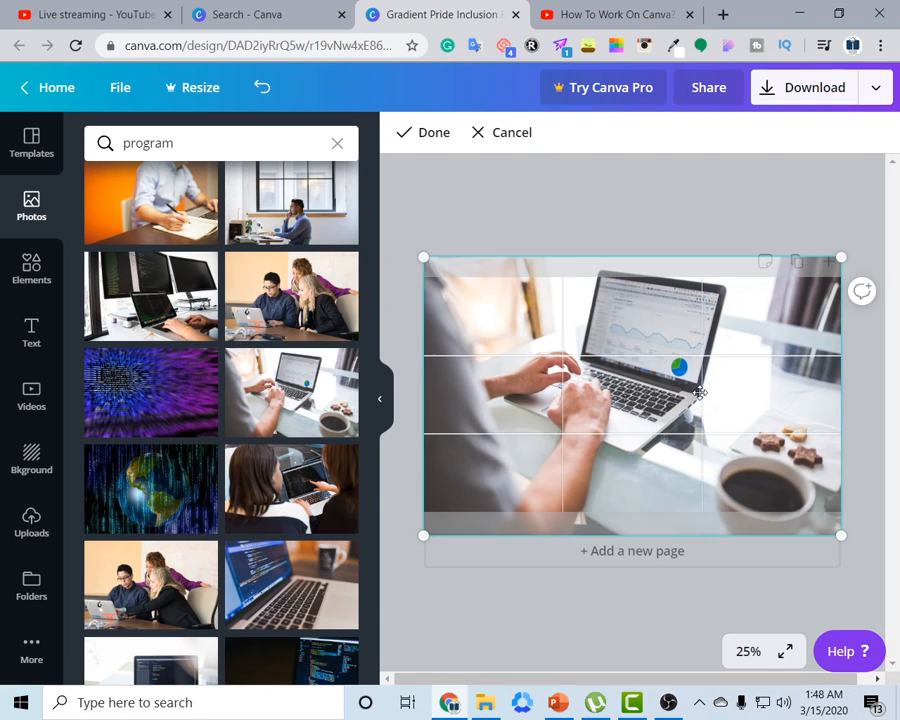
drag(697, 388, 737, 364)
click(673, 232)
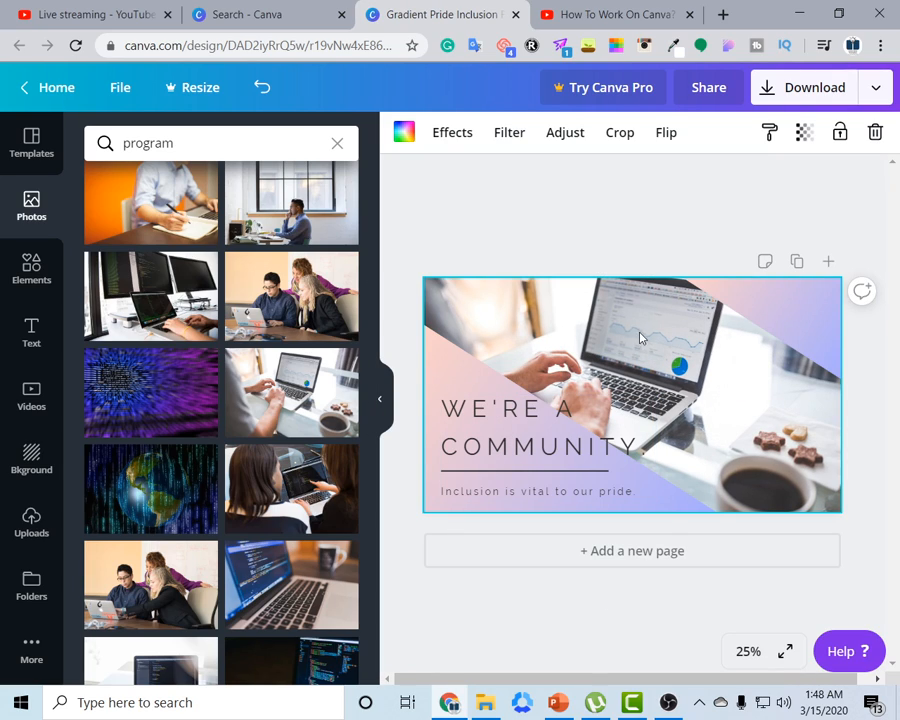
Set the laptop background photo's transparency to 71
click(805, 134)
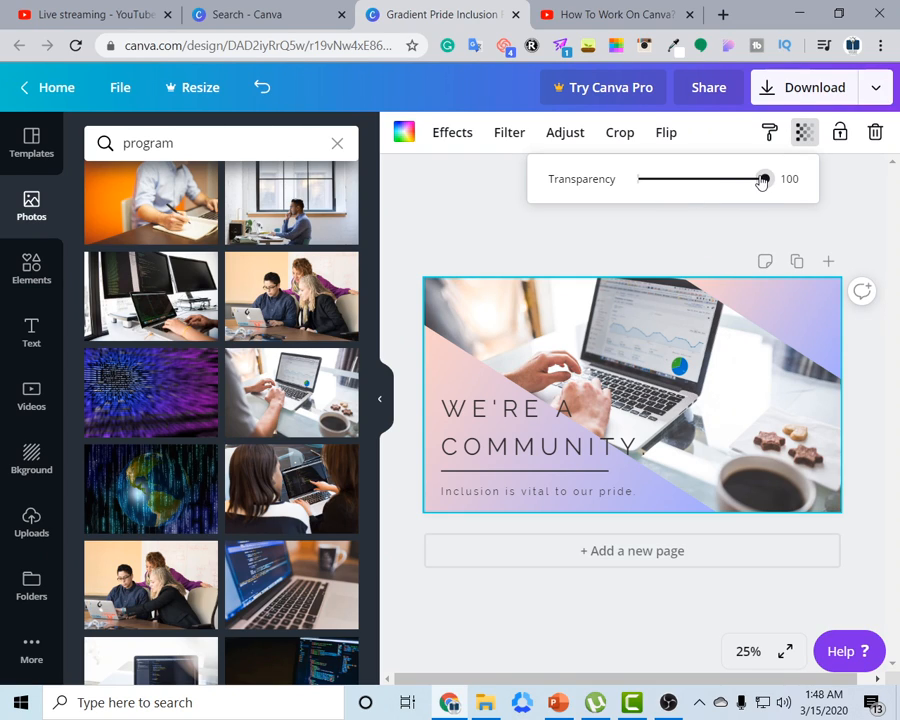
drag(762, 180, 731, 188)
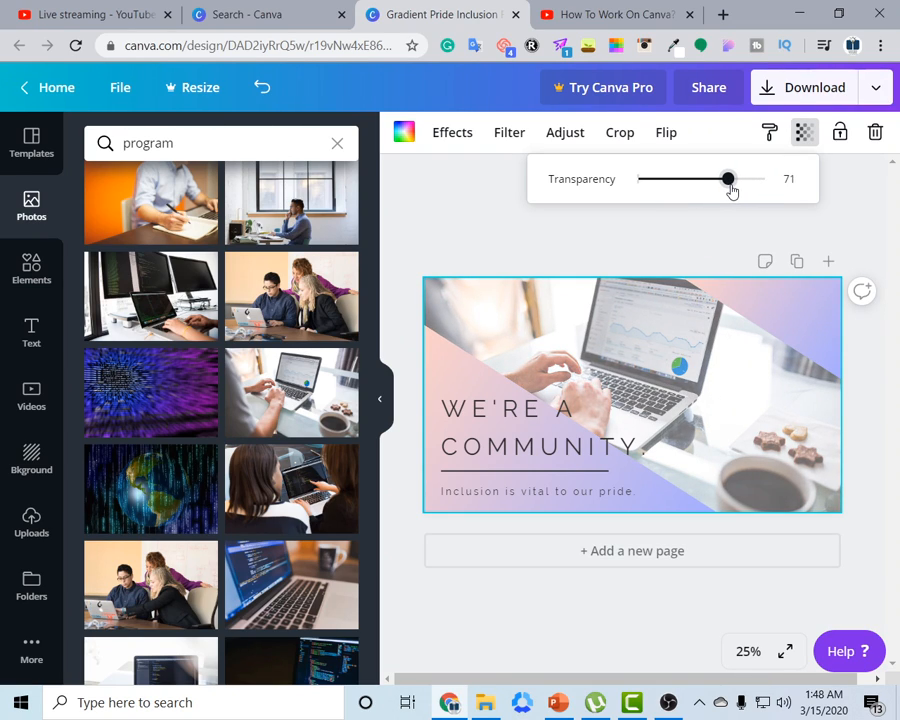
click(669, 221)
click(806, 315)
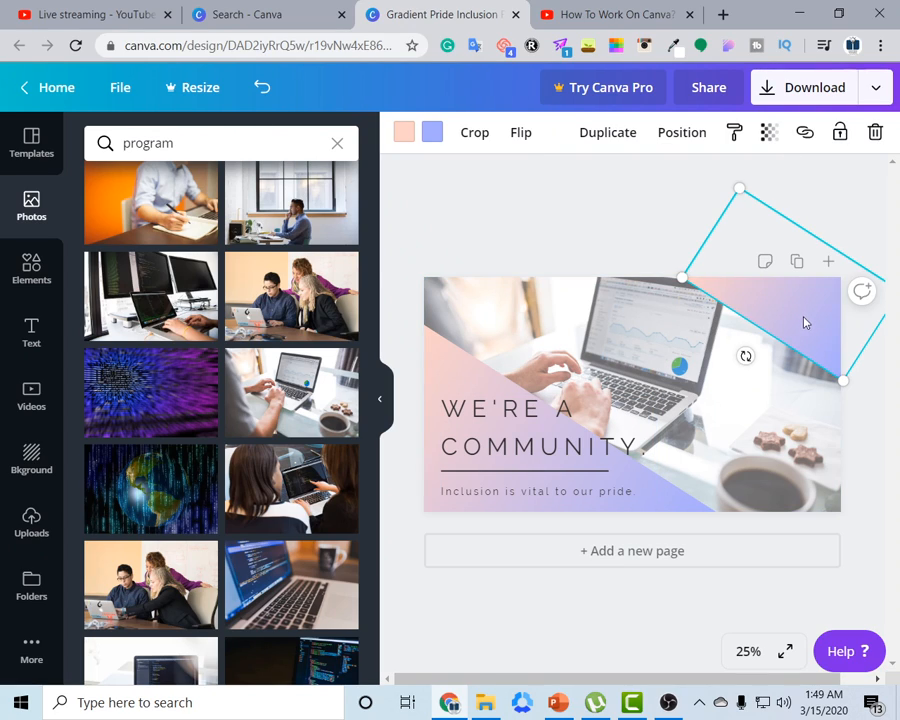
Select the "We're a community." heading, browse the available fonts, and search them for "monospaced"
click(487, 428)
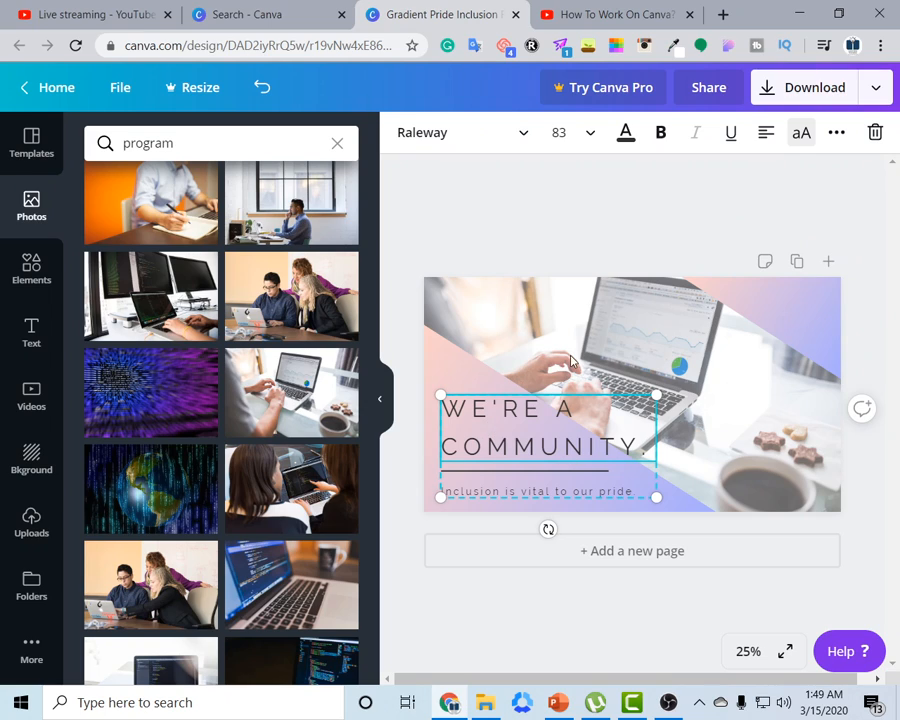
click(534, 143)
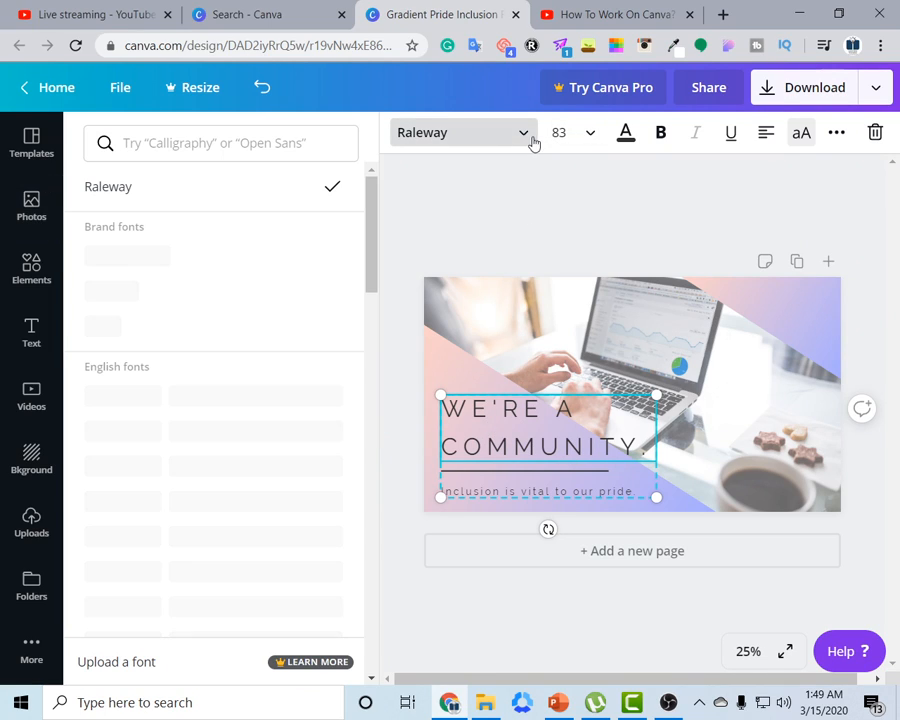
scroll(228, 543, down, 3)
scroll(228, 543, down, 10)
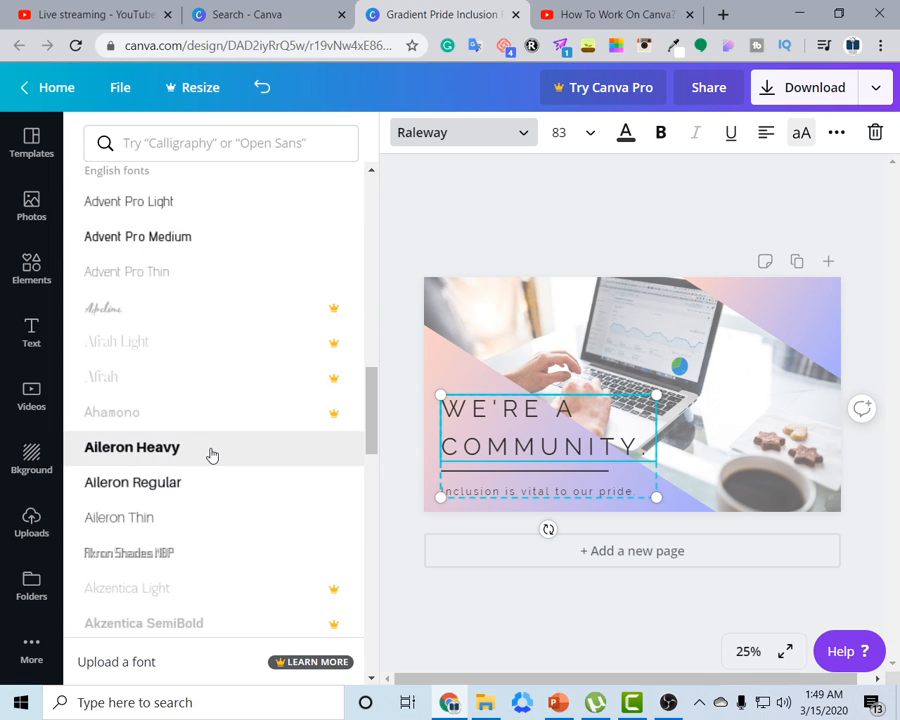
scroll(203, 498, down, 6)
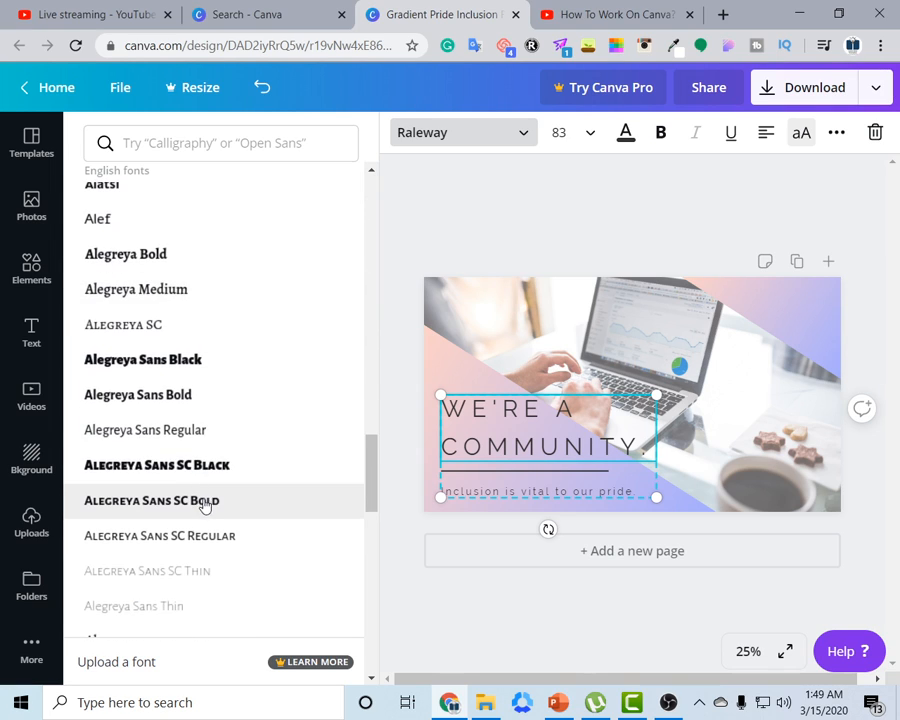
scroll(205, 520, down, 10)
click(203, 148)
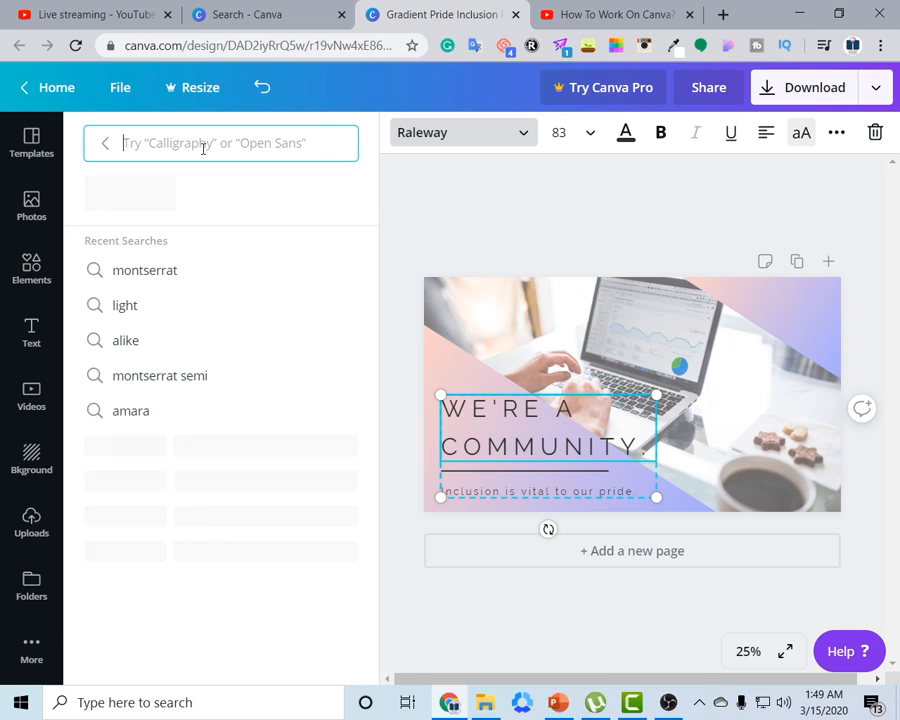
text(monts)
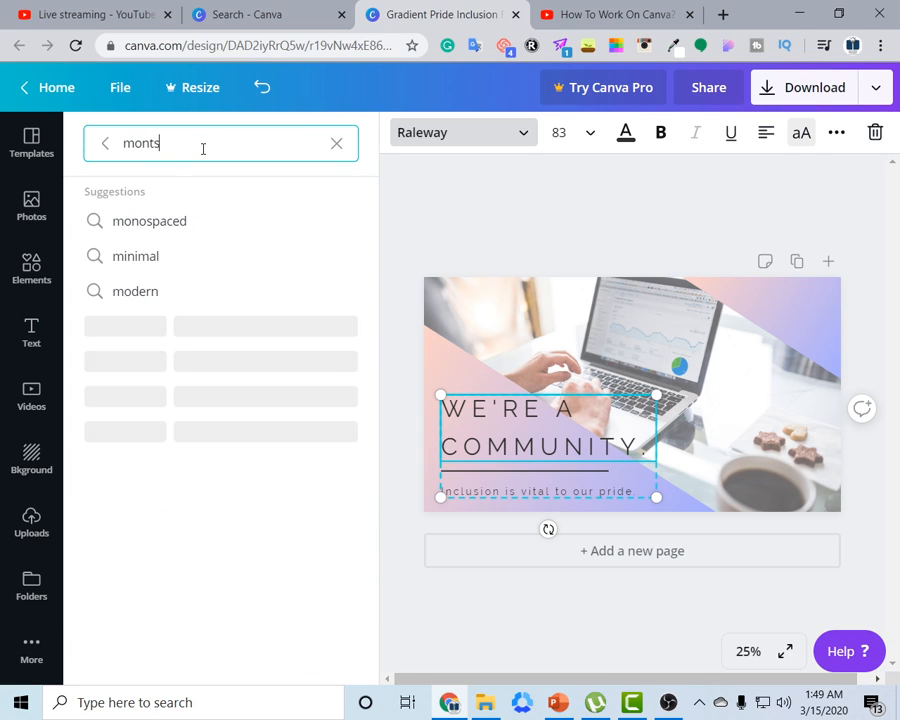
text(r)
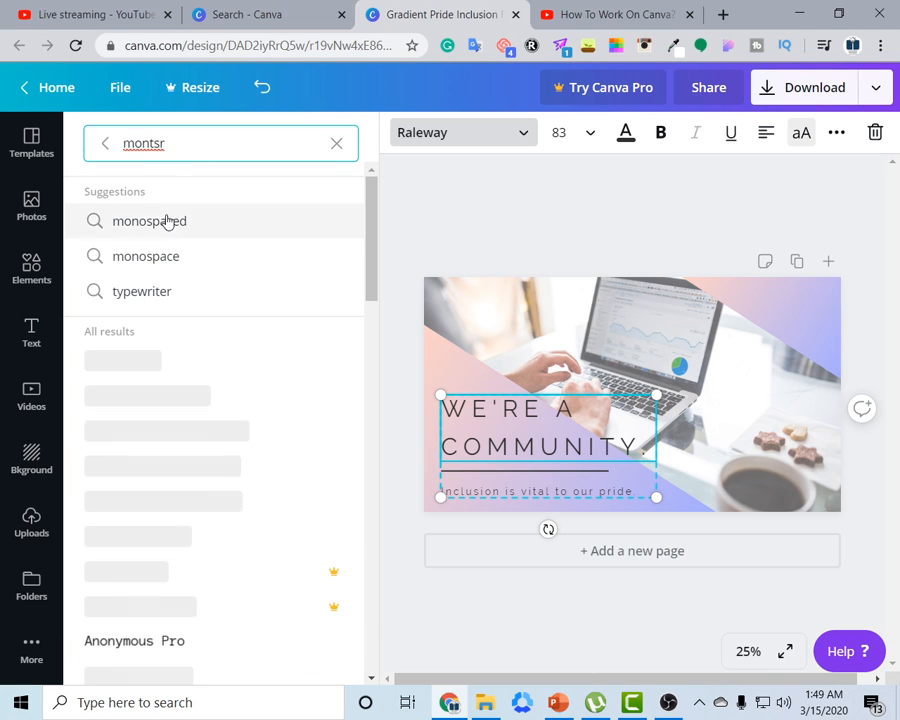
click(167, 221)
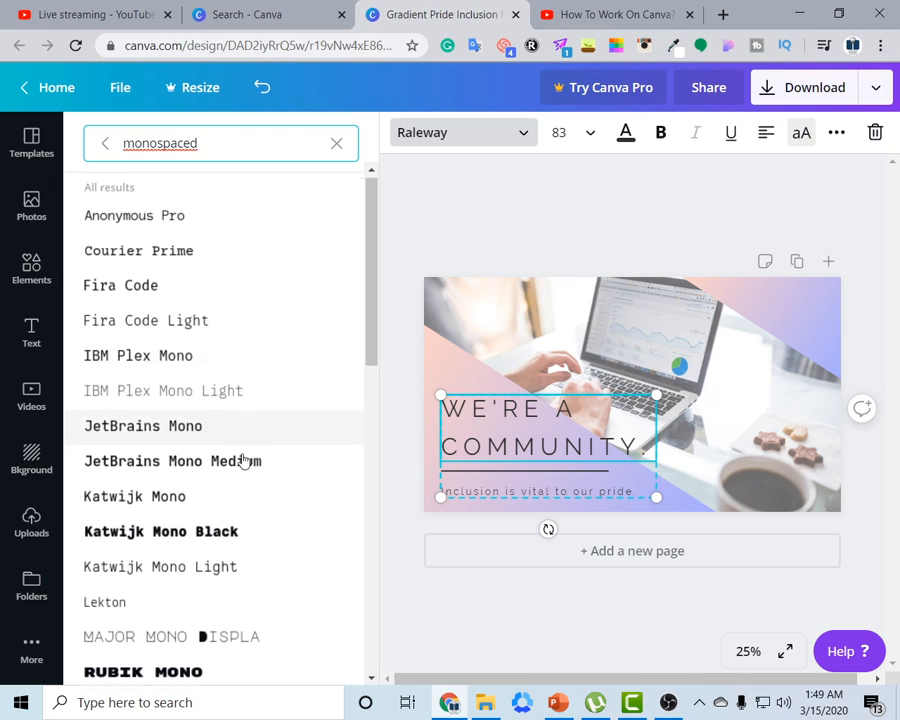
Try Courier Prime, Fira Code, JetBrains Mono Medium and Space Mono on the heading, and settle on Rubik Mono
scroll(243, 603, down, 7)
scroll(243, 603, down, 2)
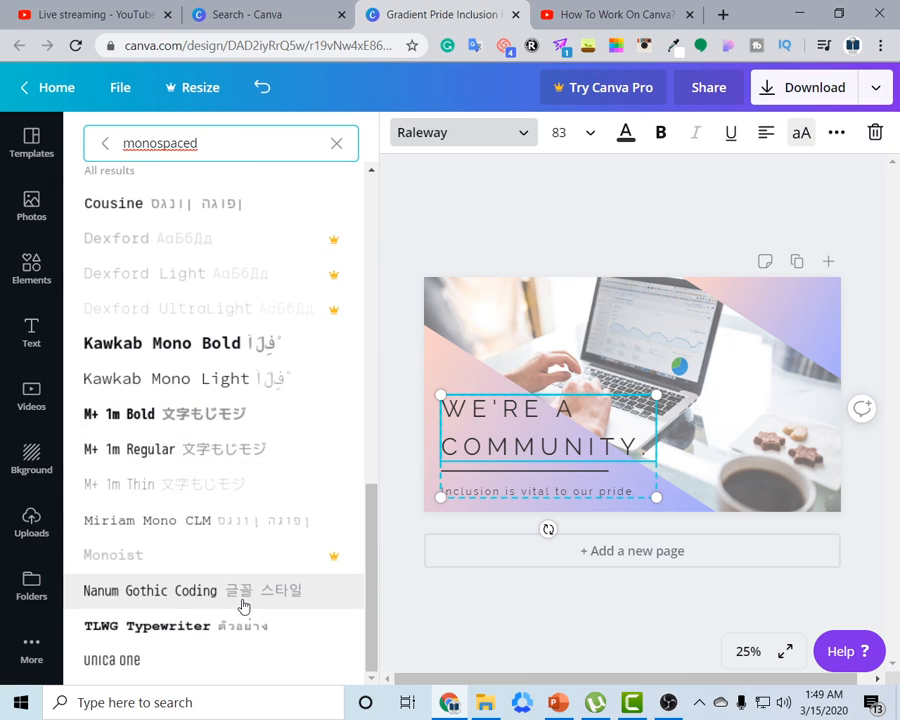
scroll(241, 603, up, 8)
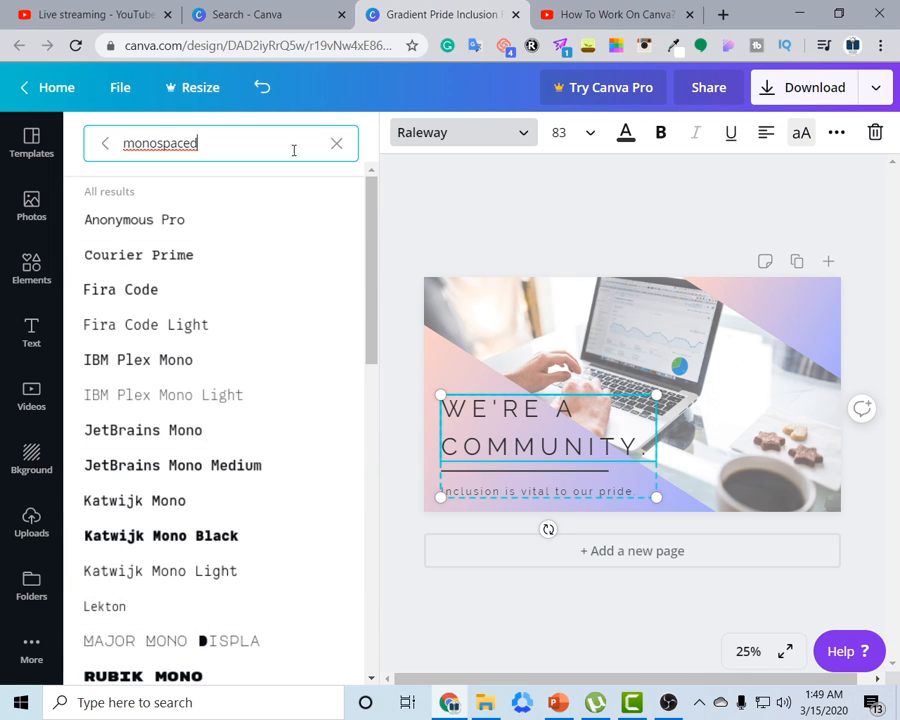
click(195, 255)
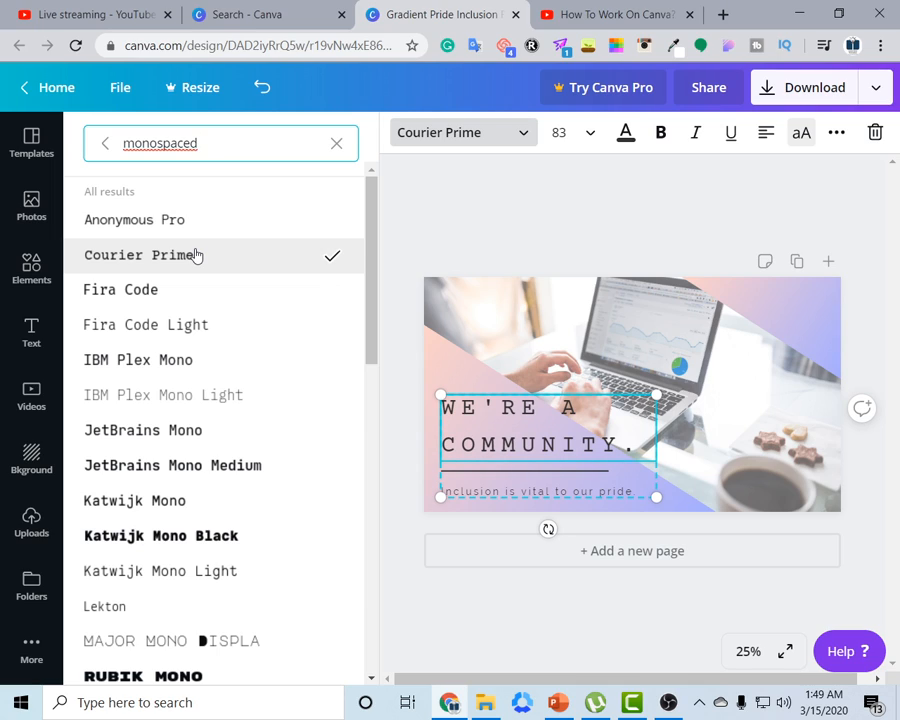
click(186, 297)
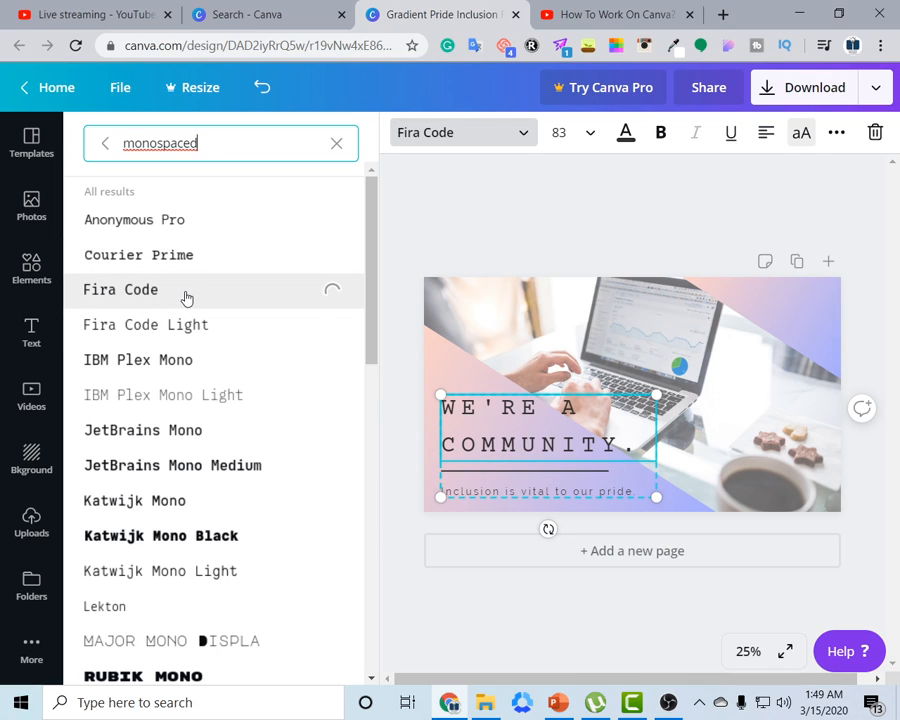
scroll(200, 421, down, 1)
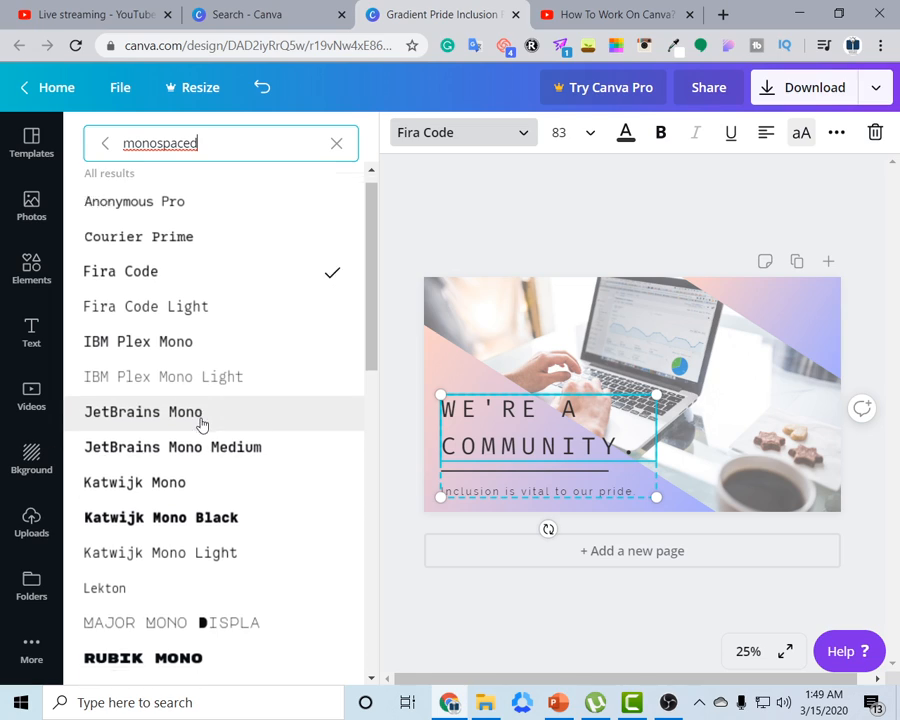
click(210, 376)
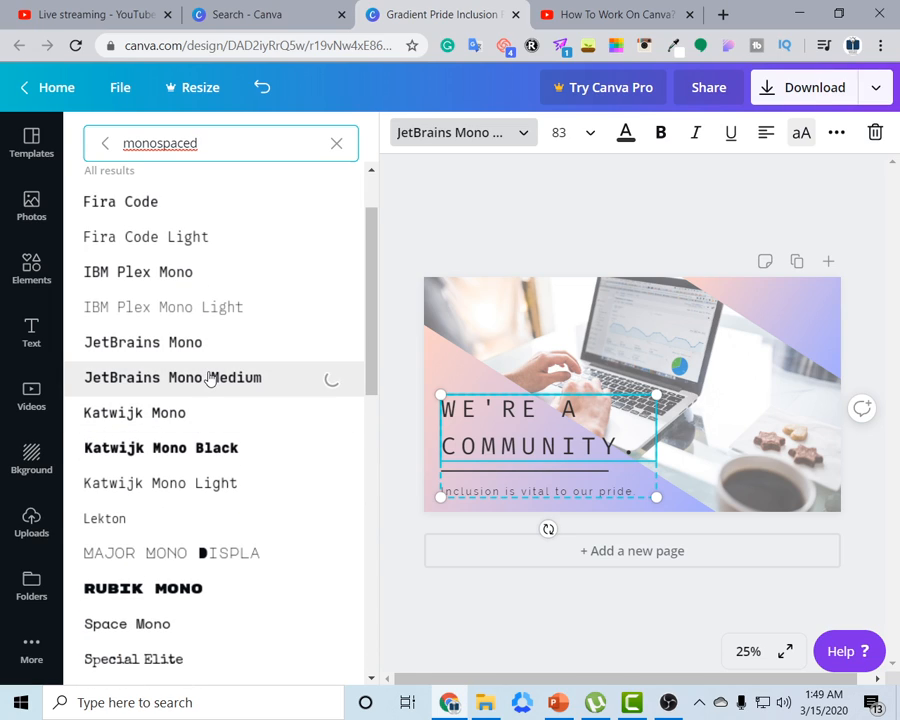
scroll(204, 514, down, 1)
click(197, 509)
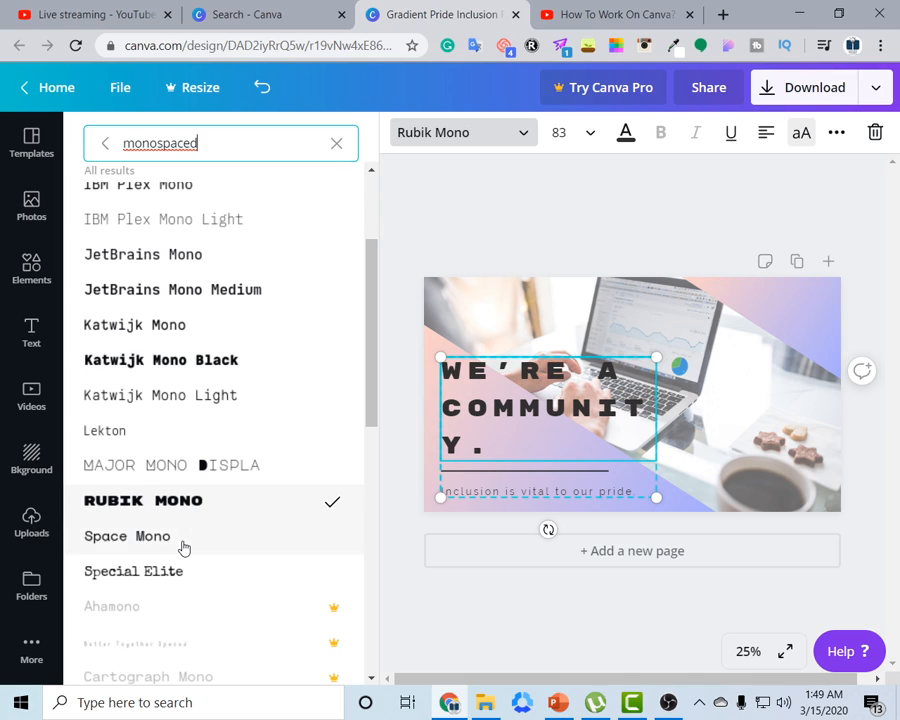
click(182, 545)
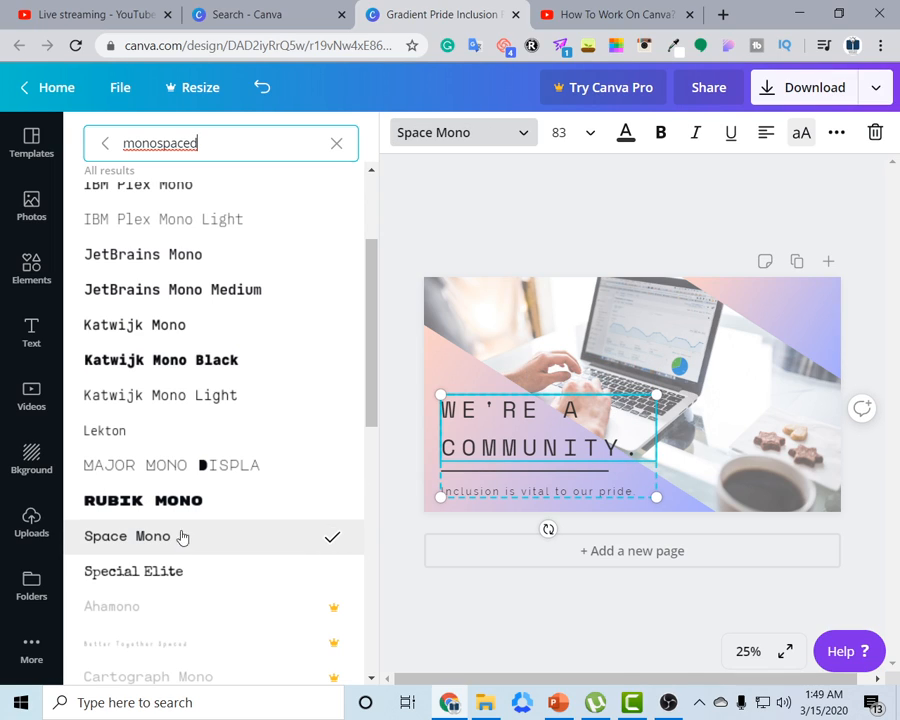
click(183, 509)
click(440, 137)
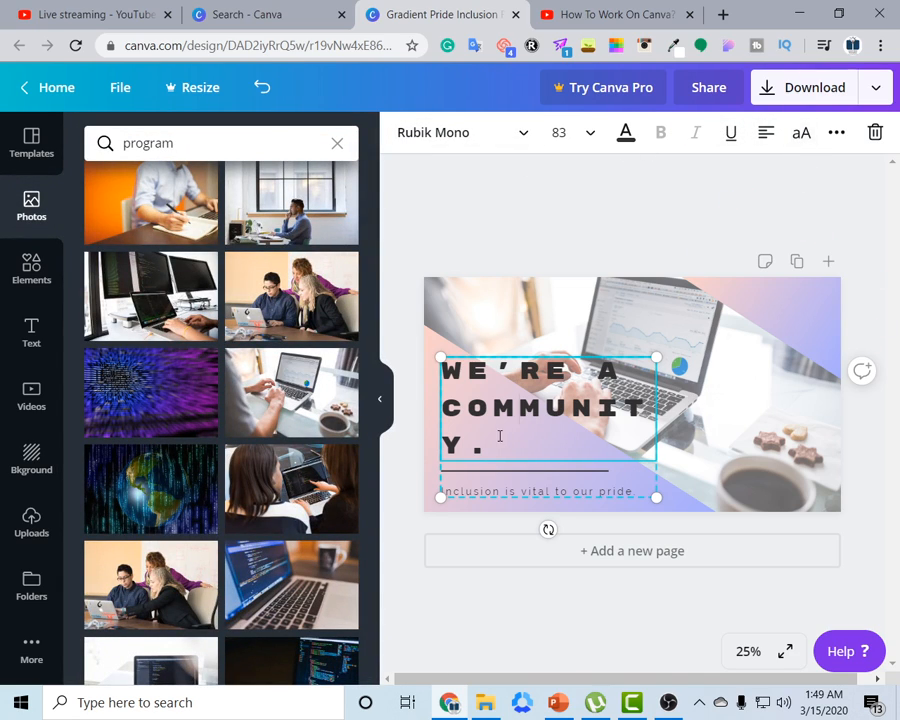
Try the uppercase setting on the heading while selecting all and parts of its text
triple_click(485, 443)
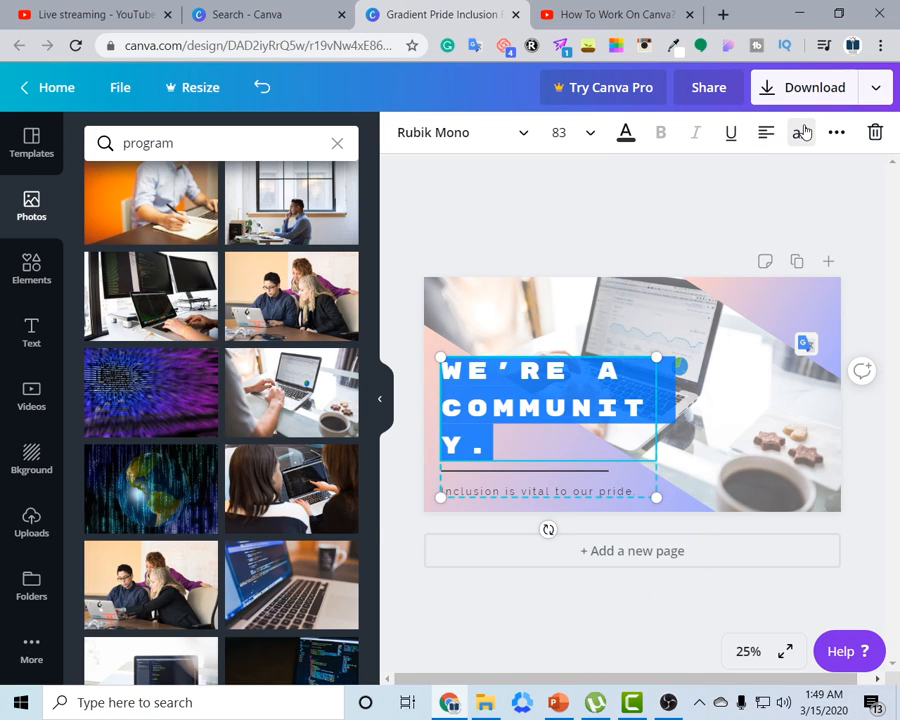
drag(519, 370, 566, 384)
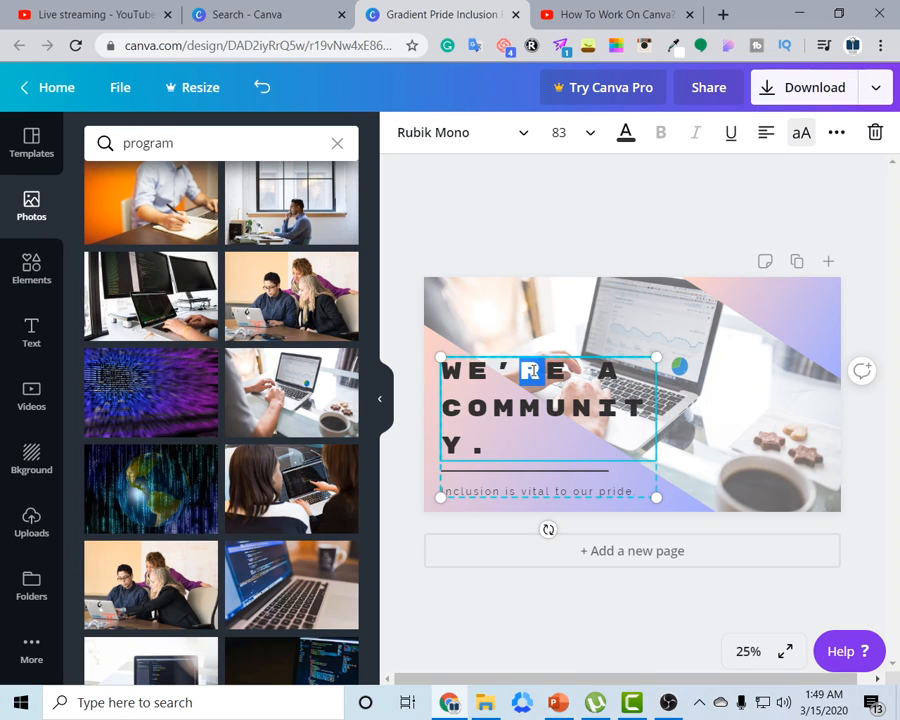
click(470, 381)
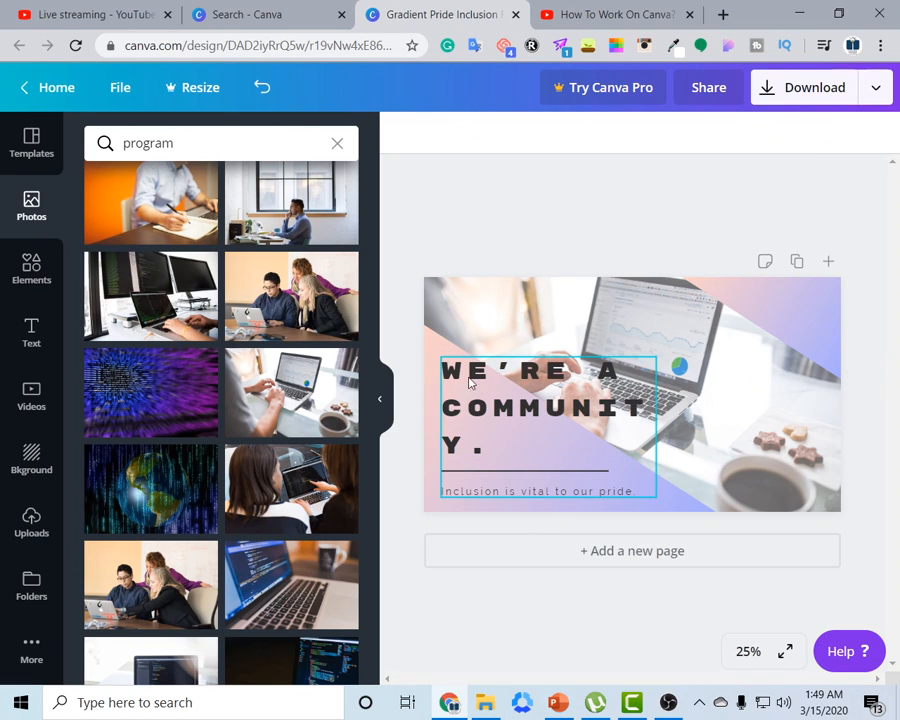
drag(479, 451, 490, 372)
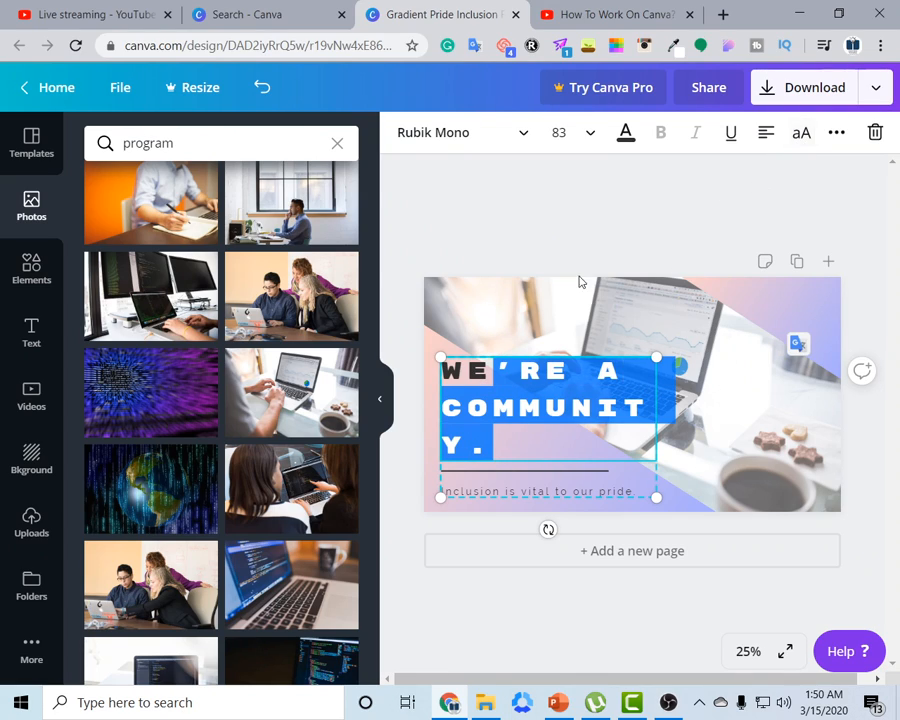
click(465, 258)
click(520, 414)
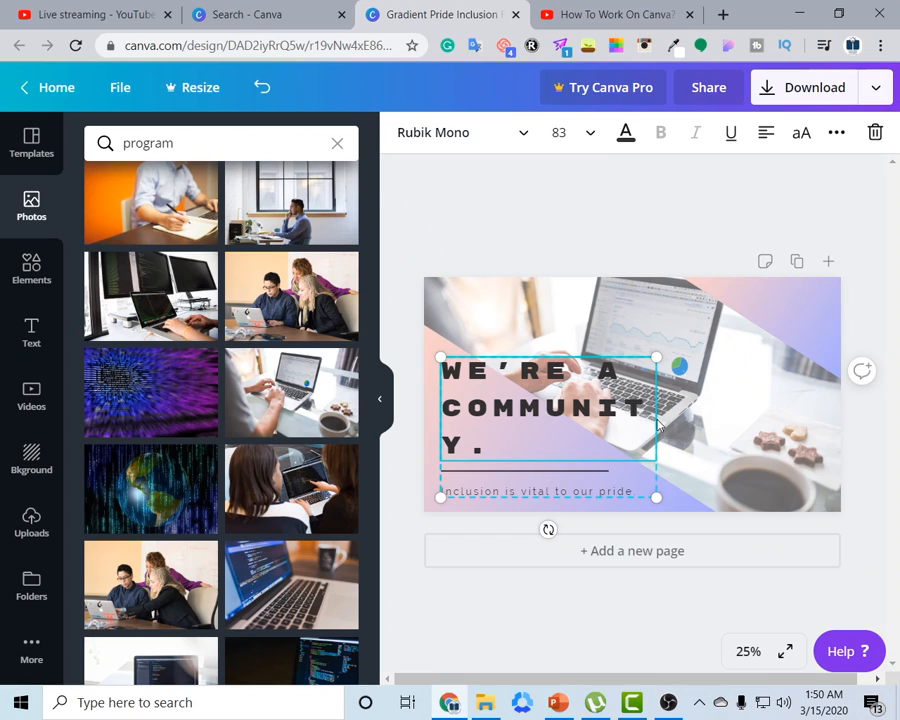
Try uppercase on the "Inclusion is vital to our pride." line and revert it to sentence case
click(586, 493)
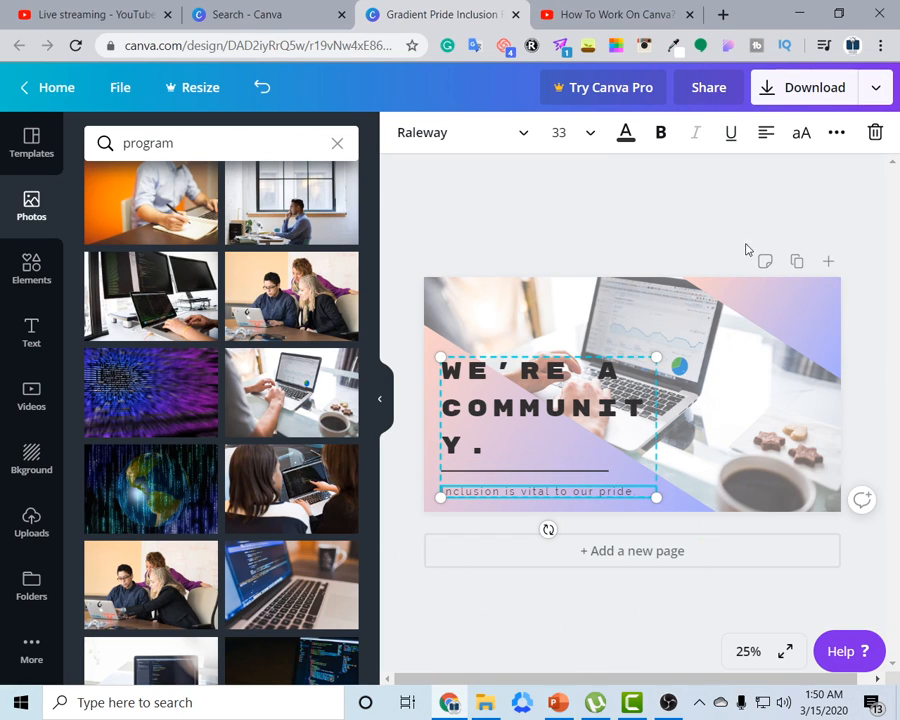
click(800, 144)
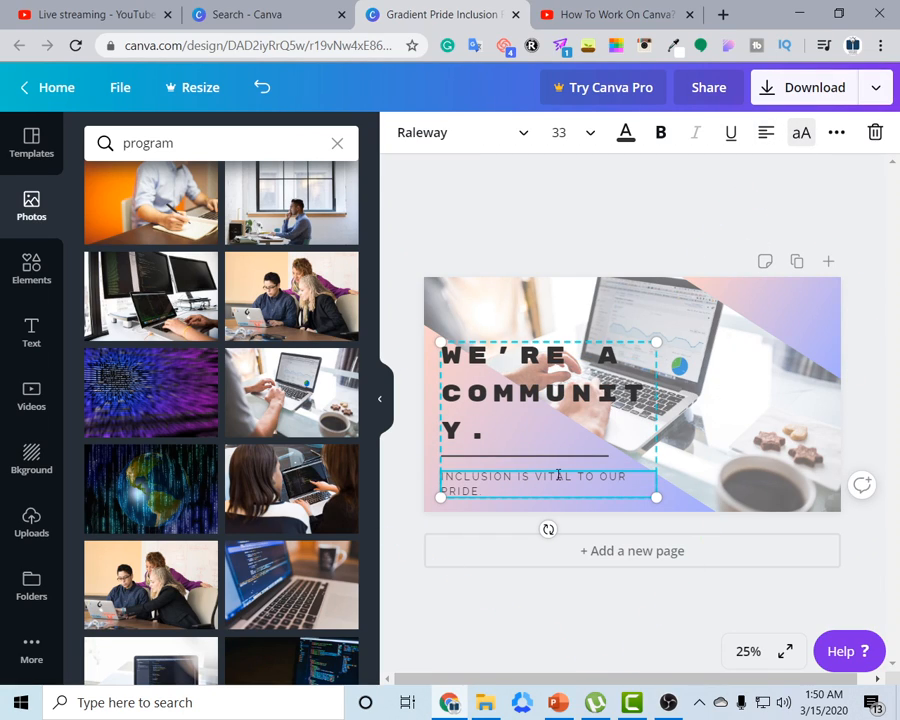
click(800, 142)
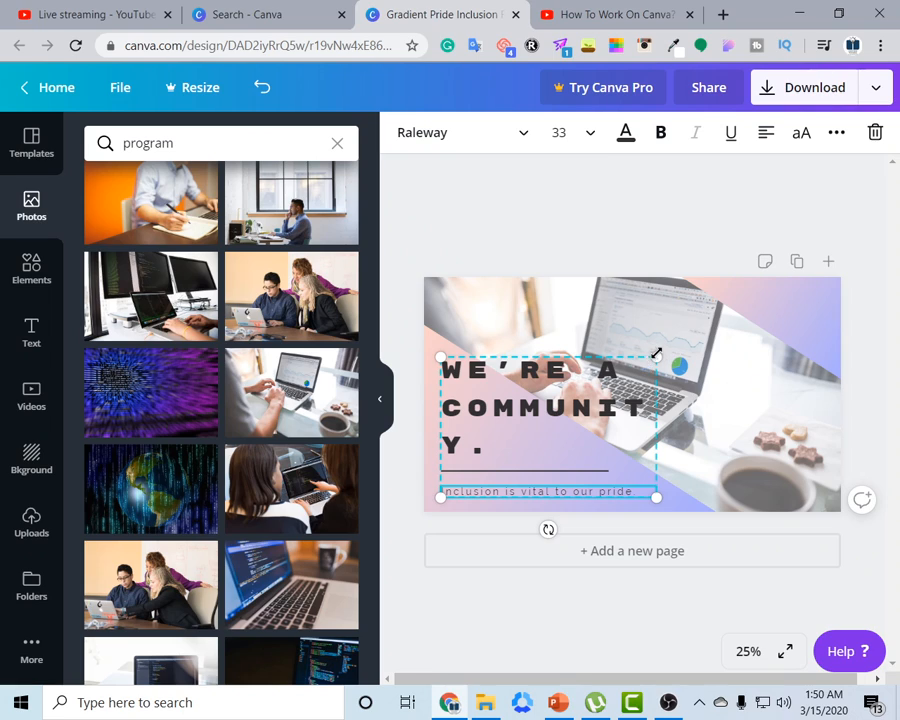
Enlarge the grouped heading, divider line and subtitle proportionally, bringing the subtitle's font size to about 36.9
drag(656, 353, 679, 340)
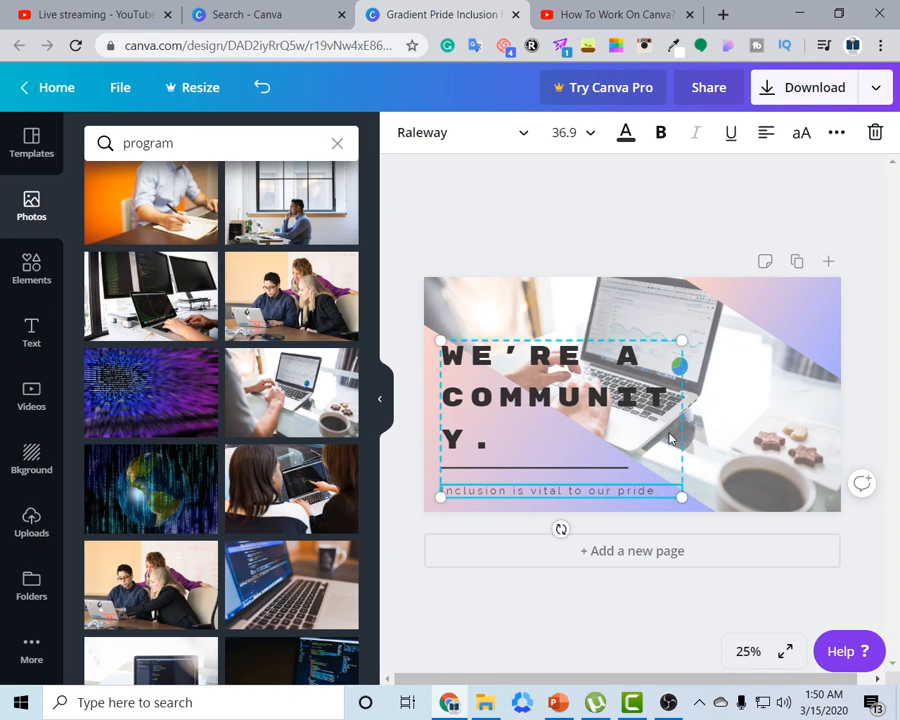
Ungroup the heading, divider line and subtitle, and widen the heading's text box until "COMMUNITY." fits on one line
right_click(562, 465)
click(644, 656)
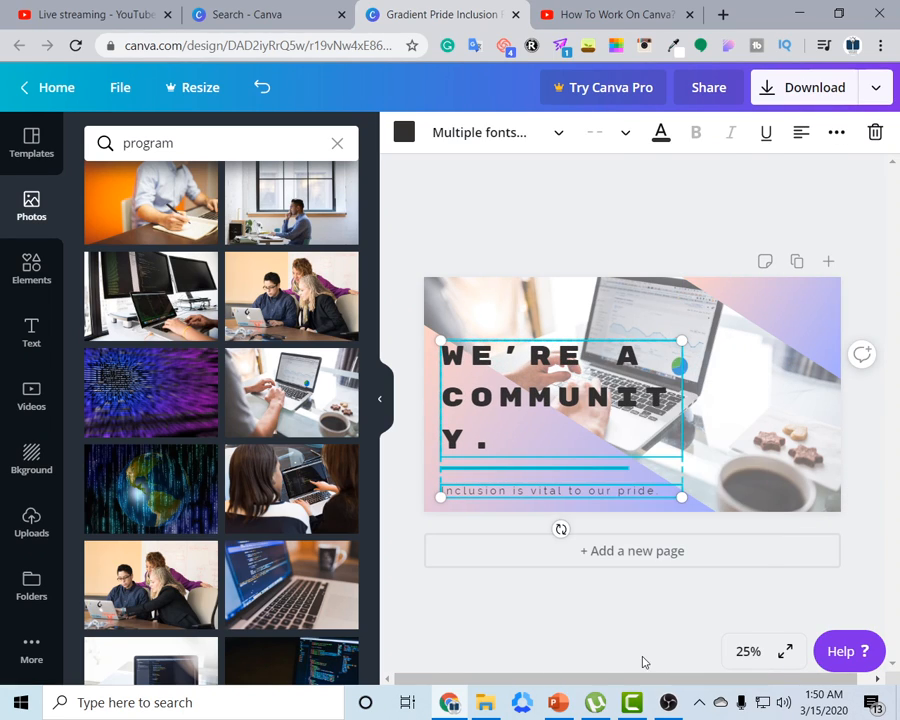
click(767, 588)
click(680, 402)
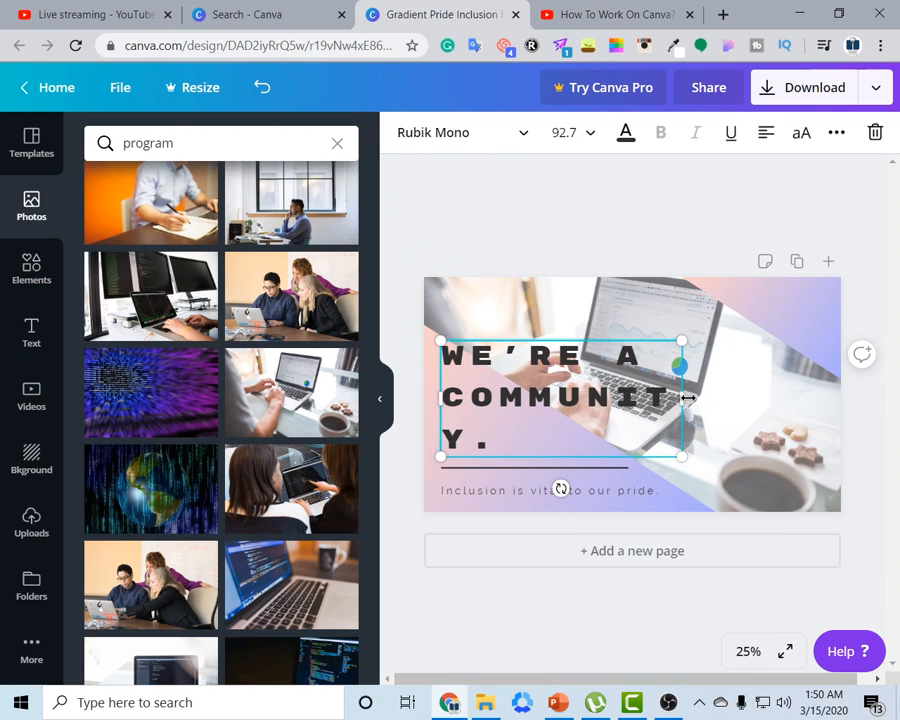
drag(688, 398, 738, 402)
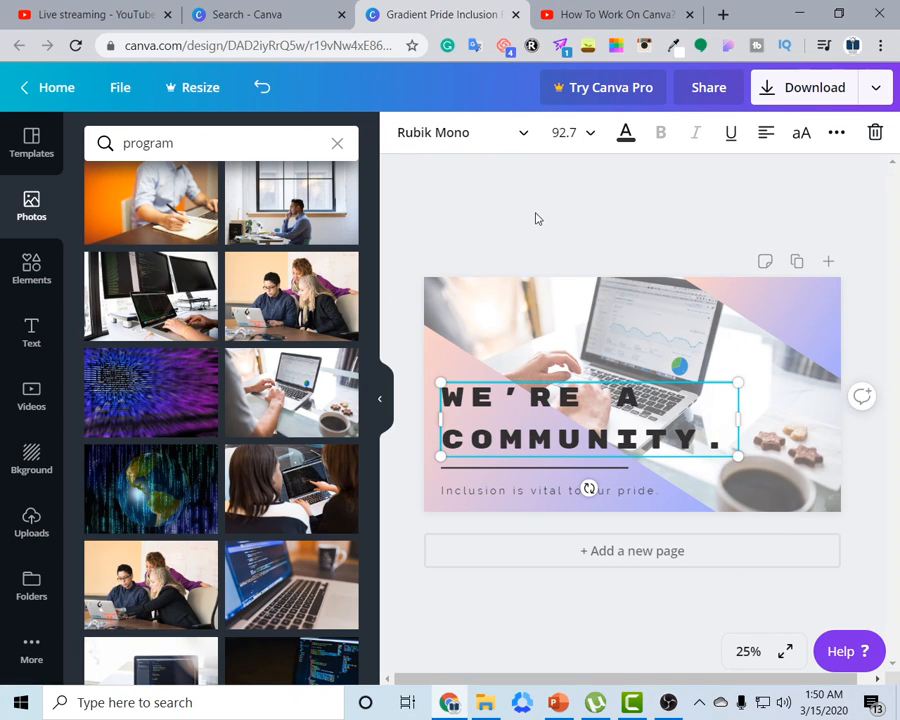
click(535, 218)
Set the heading's letter spacing to 0 and line height to 1.45, and anchor its text box to the middle
click(553, 405)
click(836, 134)
click(512, 178)
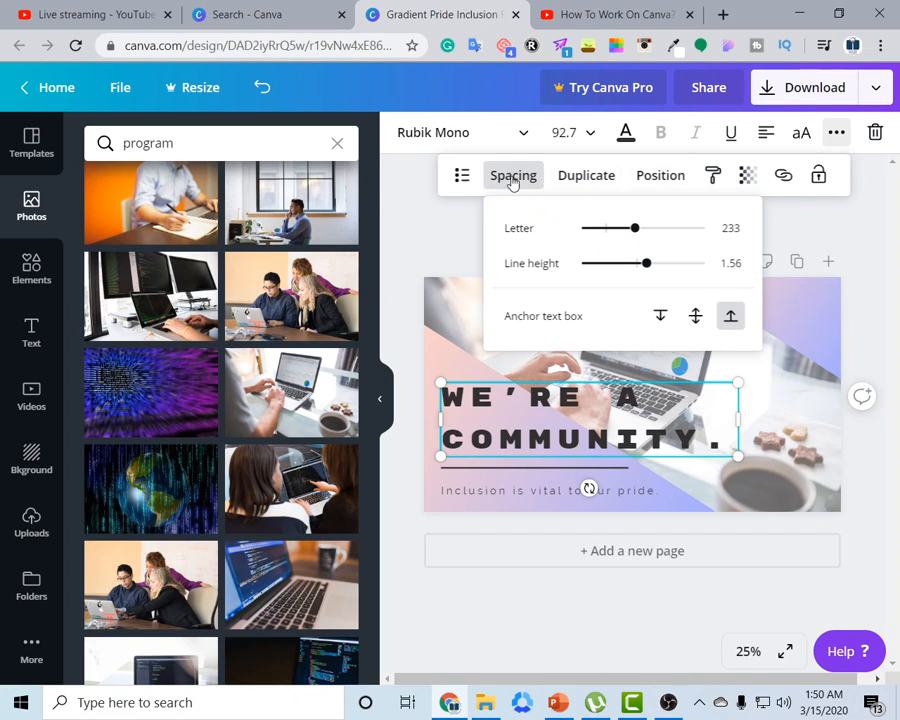
drag(626, 233, 604, 251)
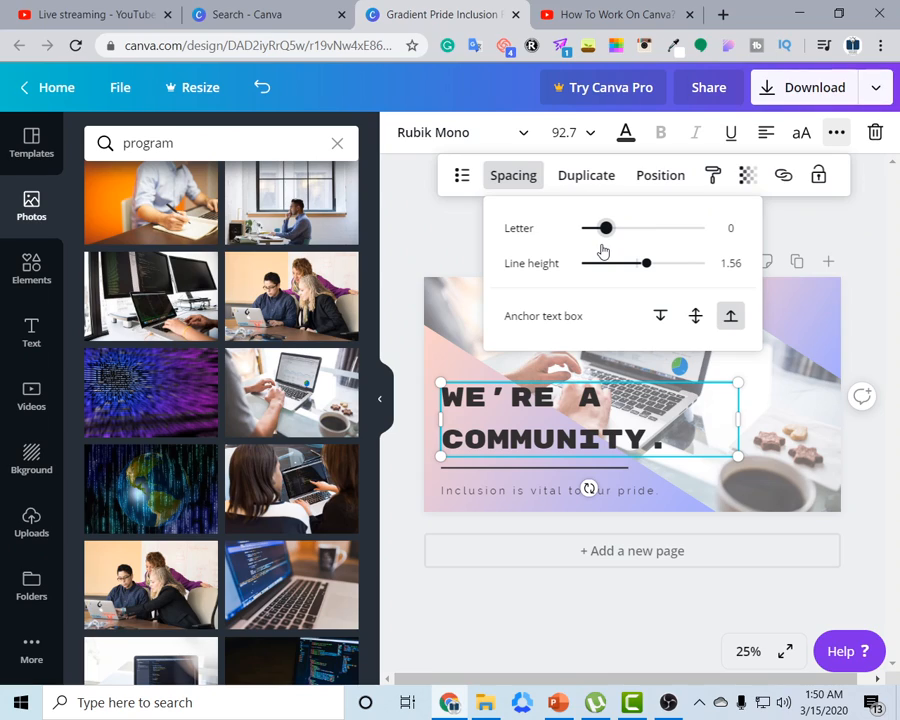
drag(648, 276, 641, 274)
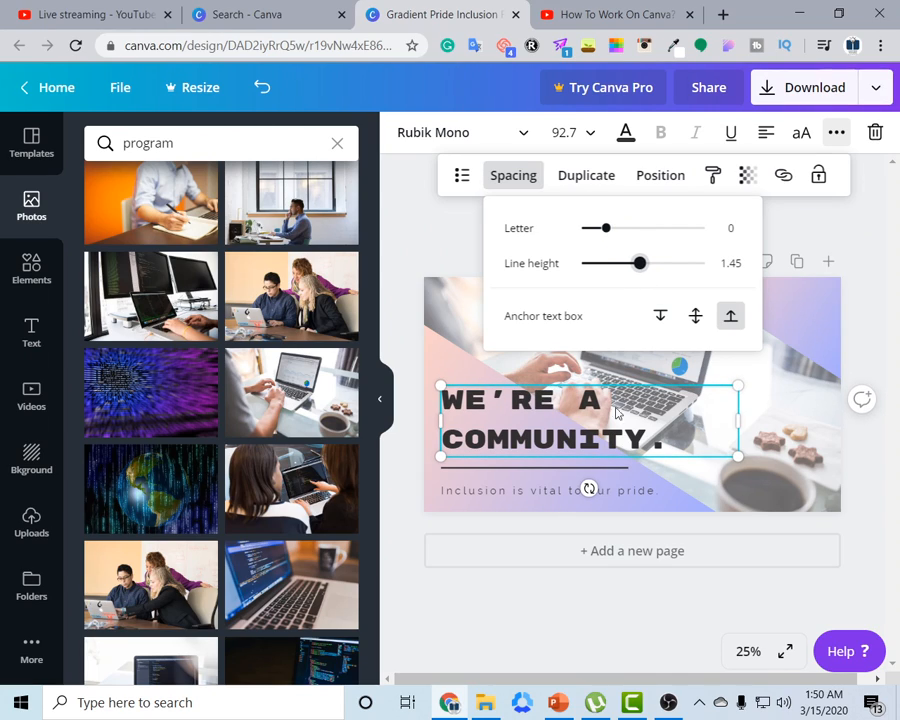
click(695, 316)
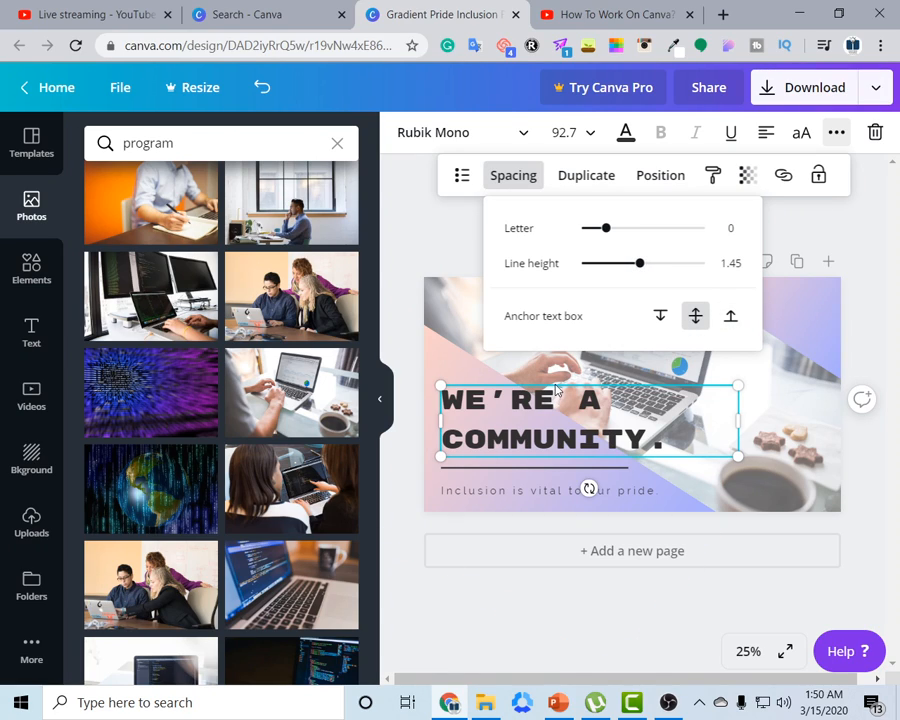
click(593, 600)
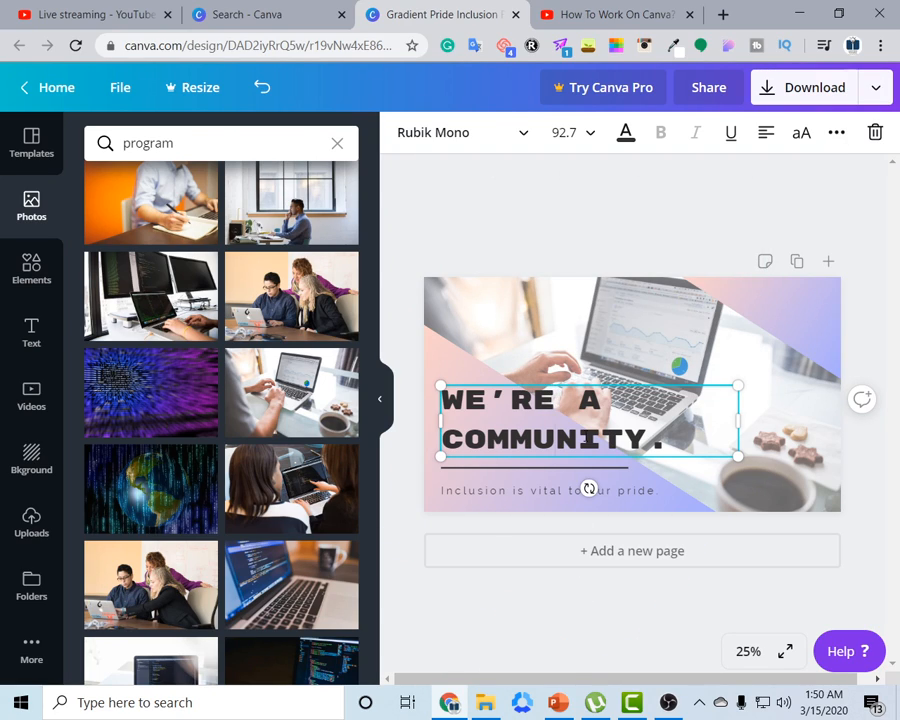
Move the heading slightly up to leave more space above the divider line
drag(714, 456, 713, 446)
click(594, 638)
click(560, 472)
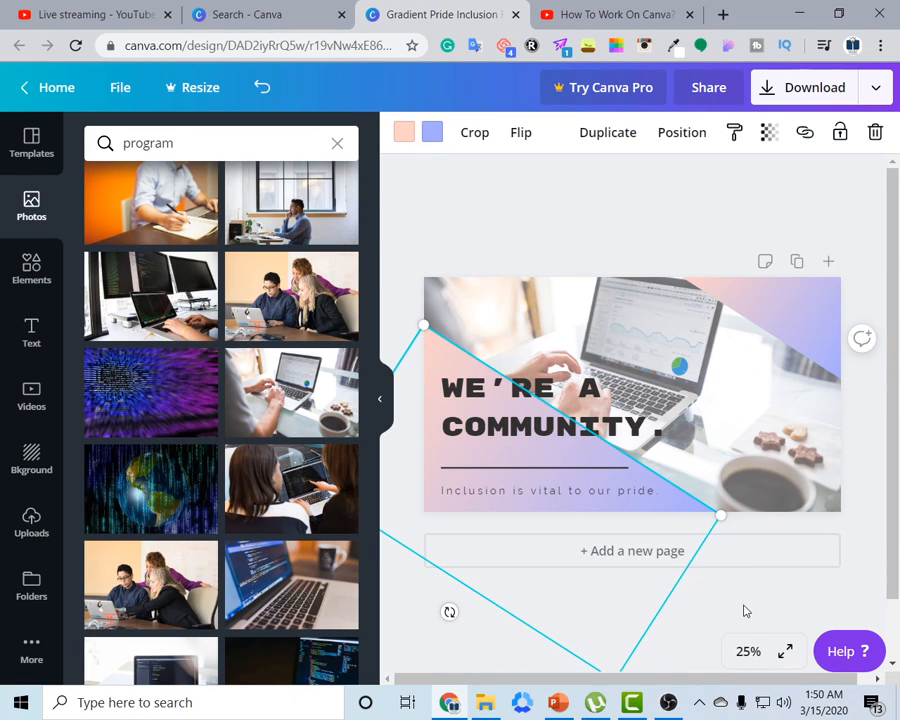
right_click(654, 485)
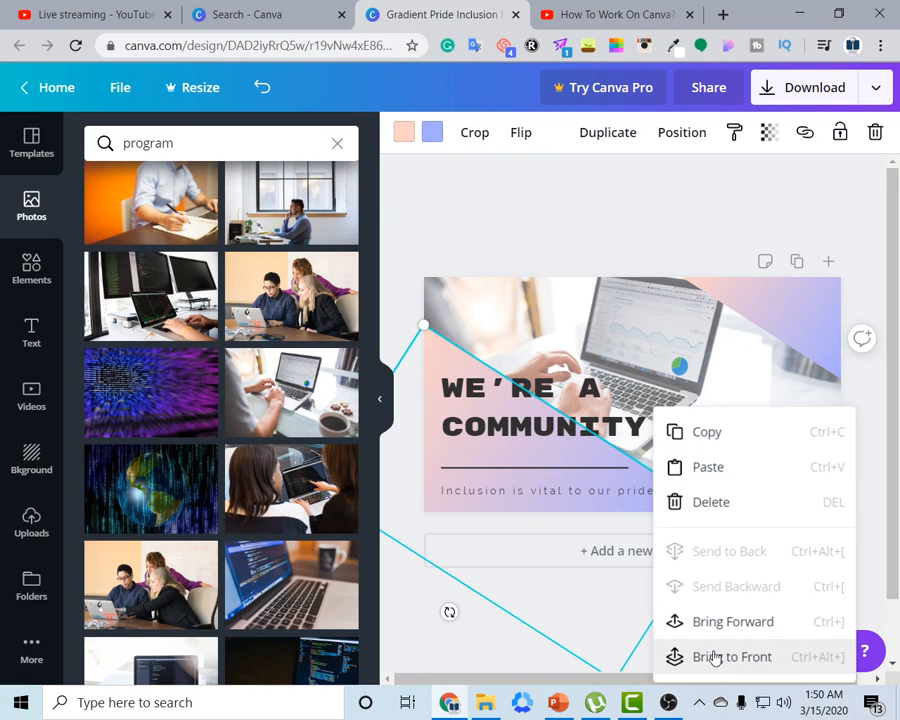
click(439, 251)
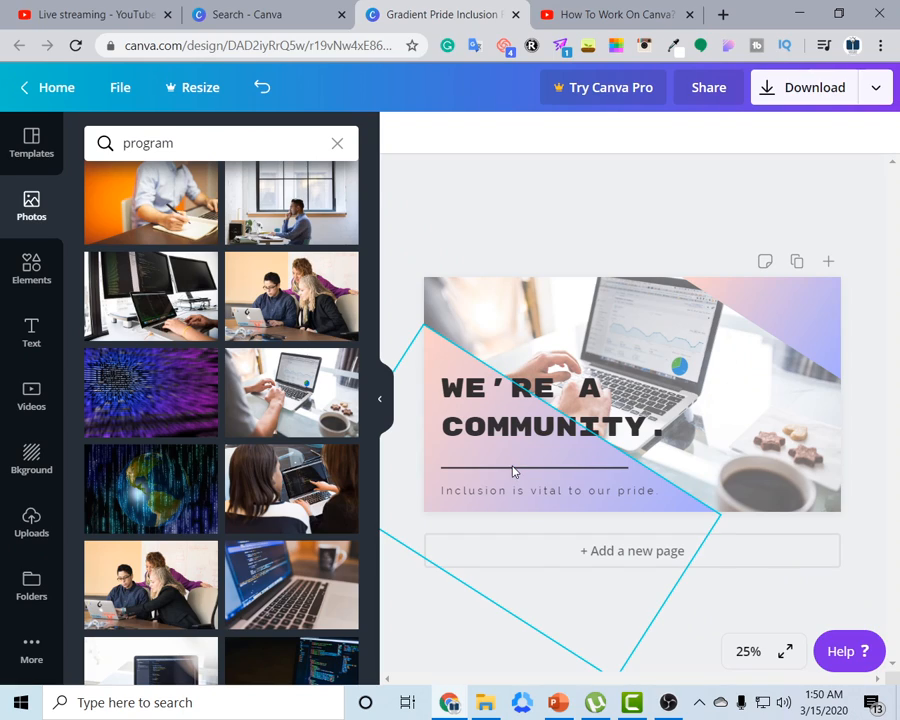
Move the divider line and the "Inclusion is vital to our pride." subtitle slightly up beneath the heading
click(515, 473)
click(515, 470)
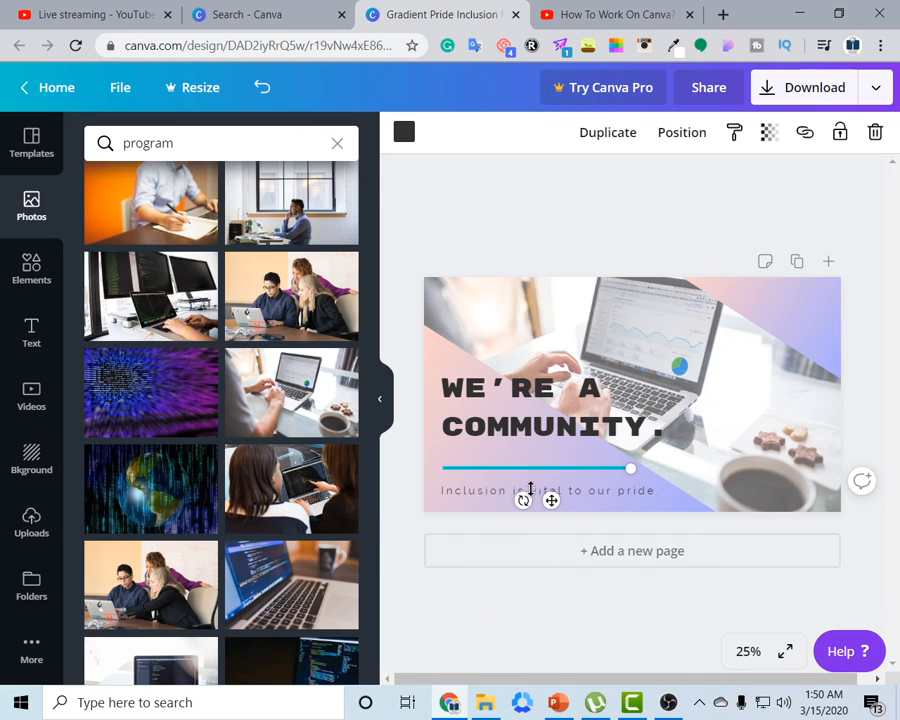
drag(550, 498, 580, 522)
click(468, 494)
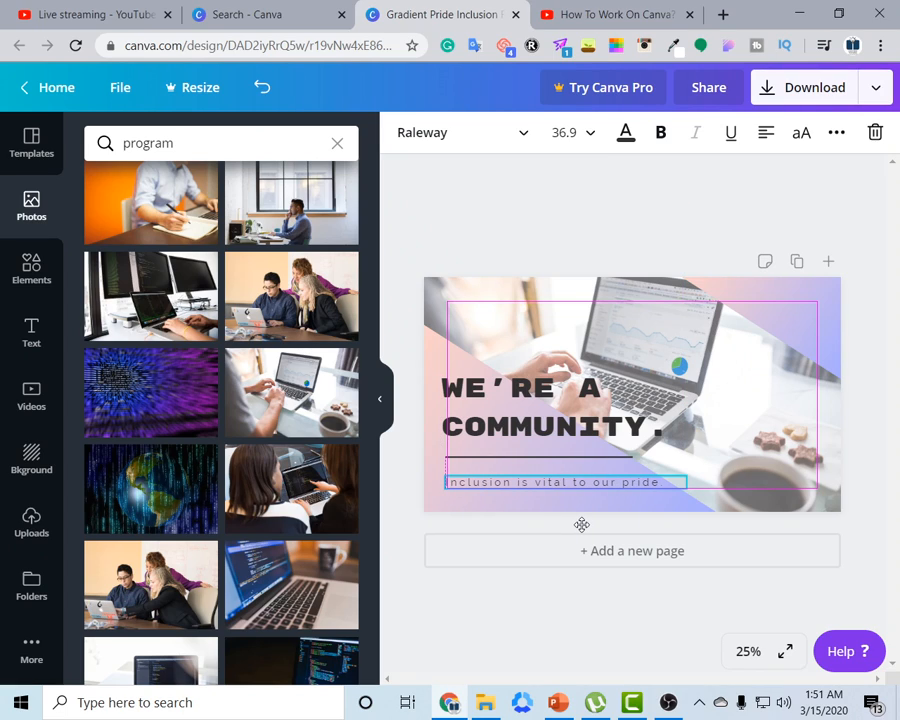
click(537, 240)
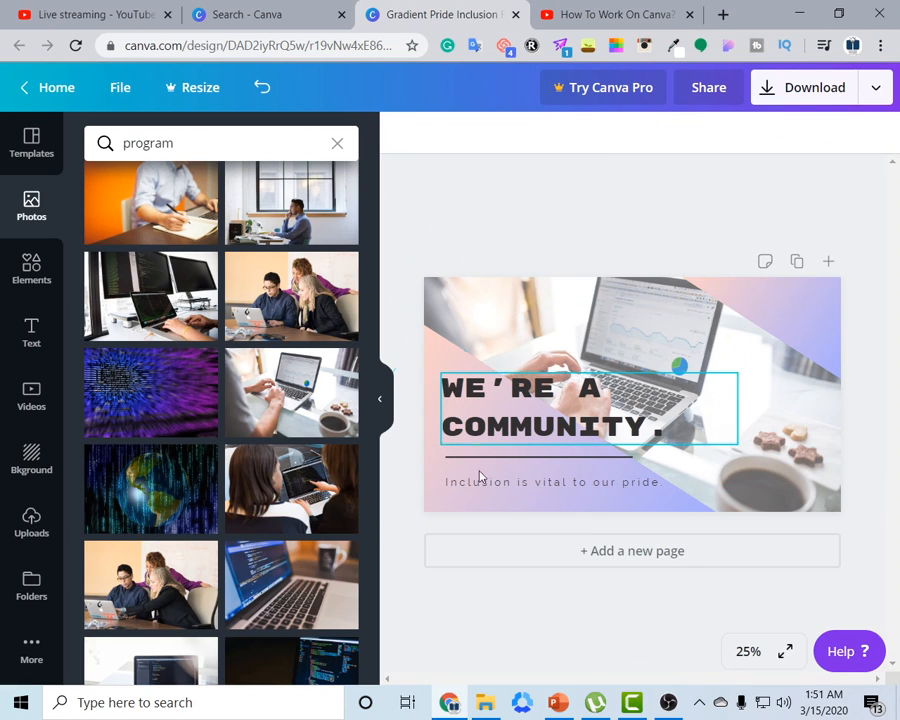
Change the lower-left gradient shape's two colours to purple and white
click(424, 364)
click(404, 136)
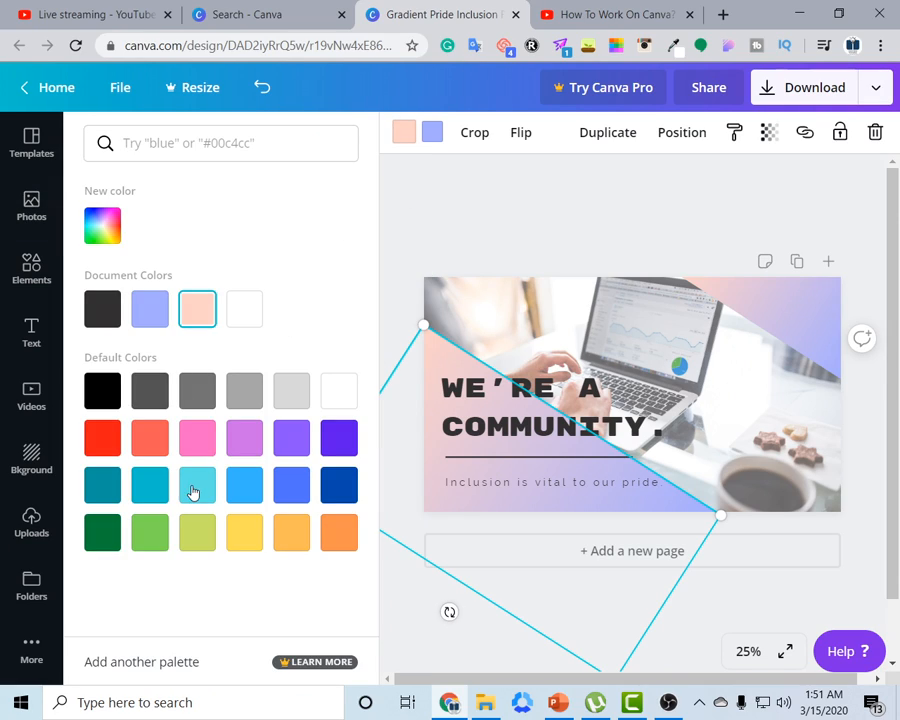
click(330, 449)
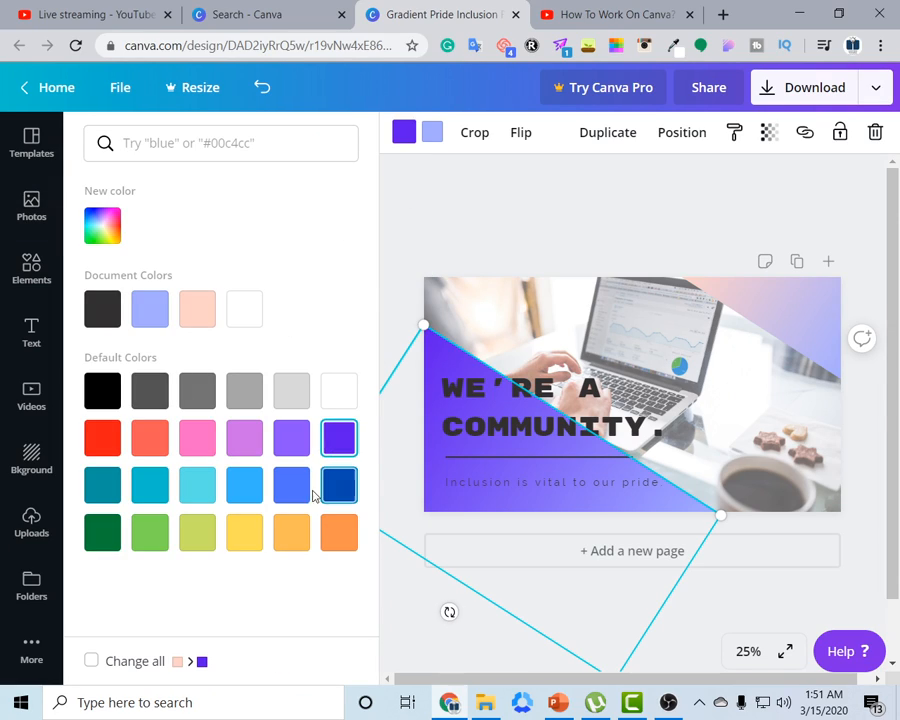
click(432, 132)
click(245, 308)
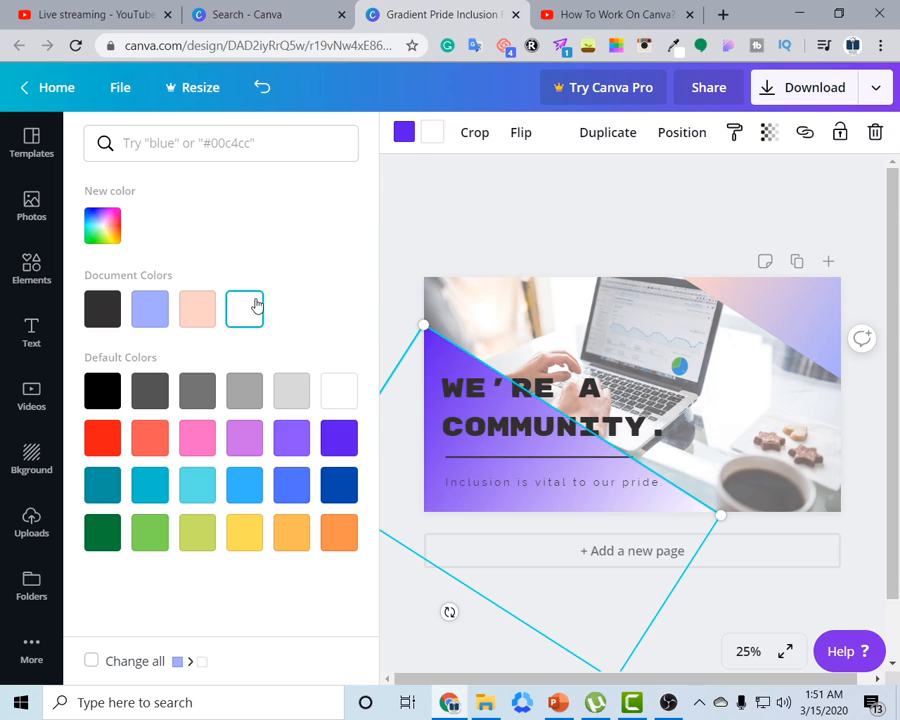
Replace the purple in the lower-left gradient shape with light blue, comparing it with a lighter aqua
click(403, 134)
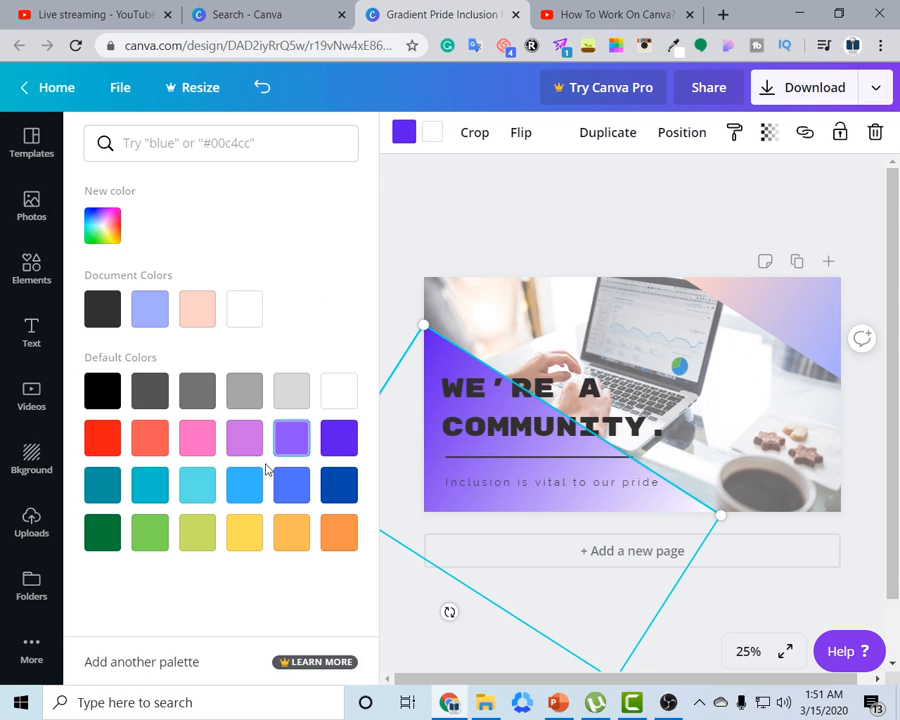
click(250, 488)
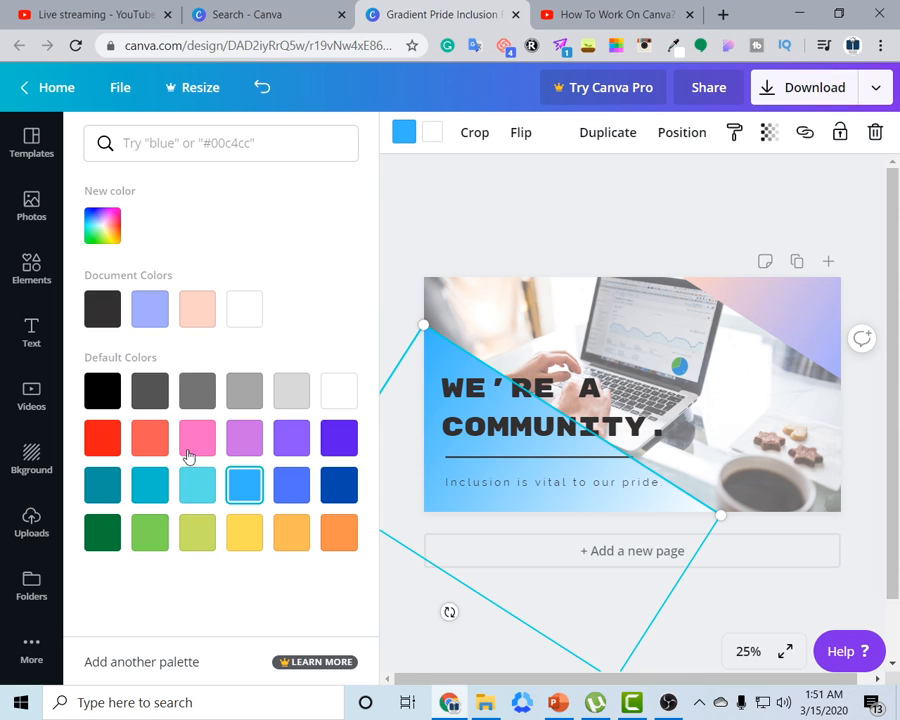
click(192, 484)
click(238, 497)
click(424, 214)
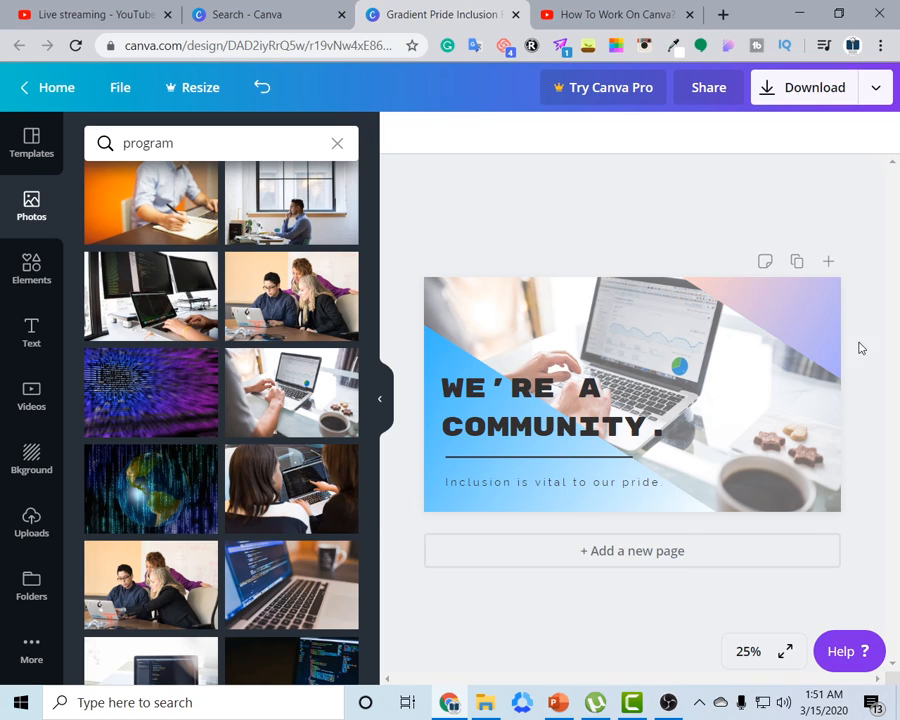
Look up the hex code of the light blue used in the lower-left gradient shape
click(808, 354)
click(446, 484)
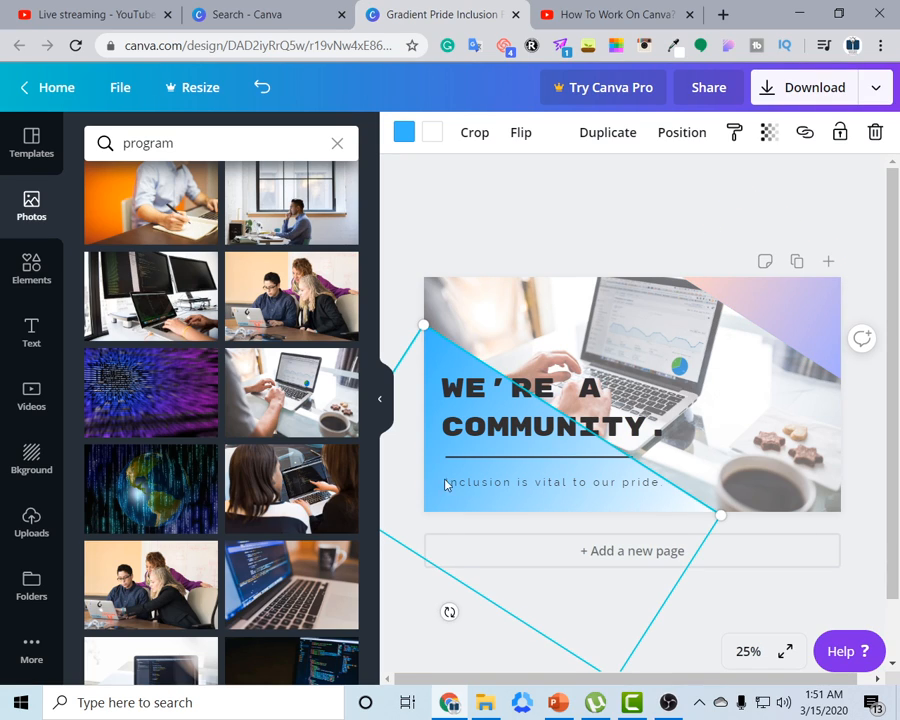
click(404, 133)
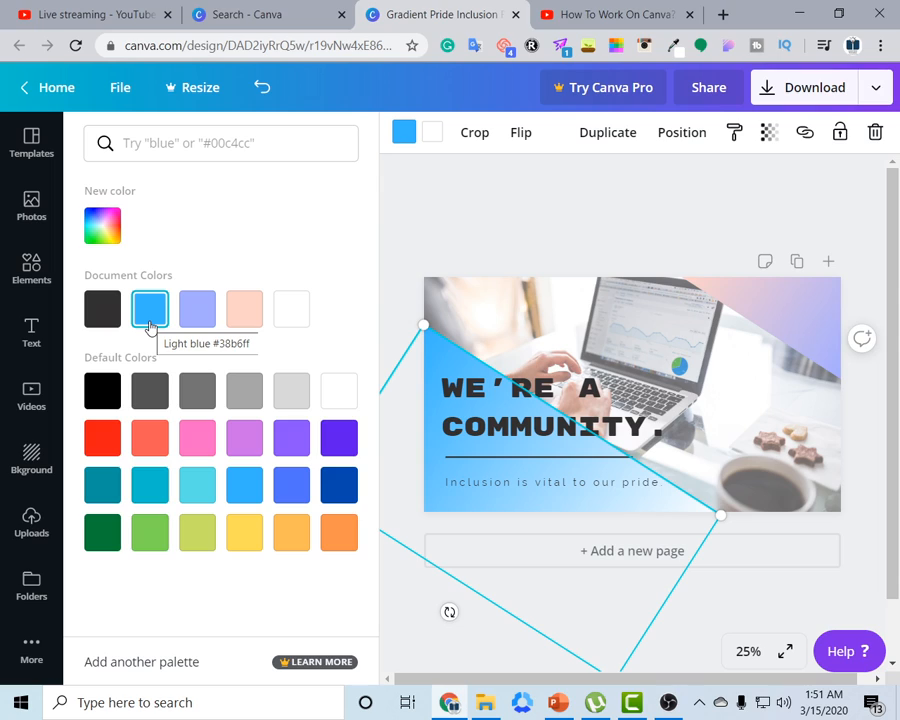
click(212, 146)
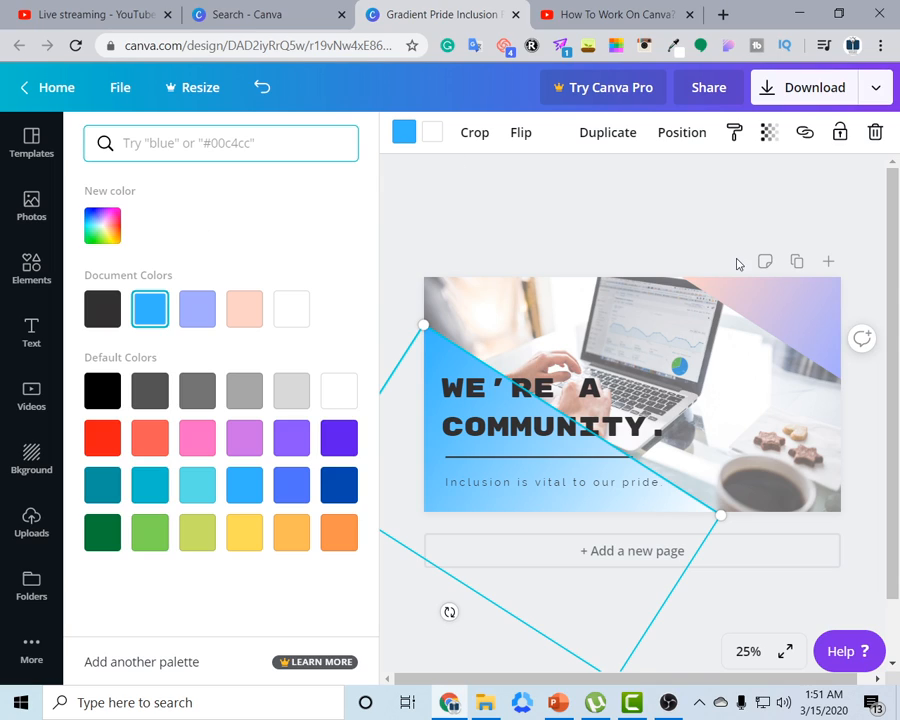
Change the periwinkle colour of the upper-right gradient shape to 38b6ff by searching for its hex code
click(790, 290)
click(432, 134)
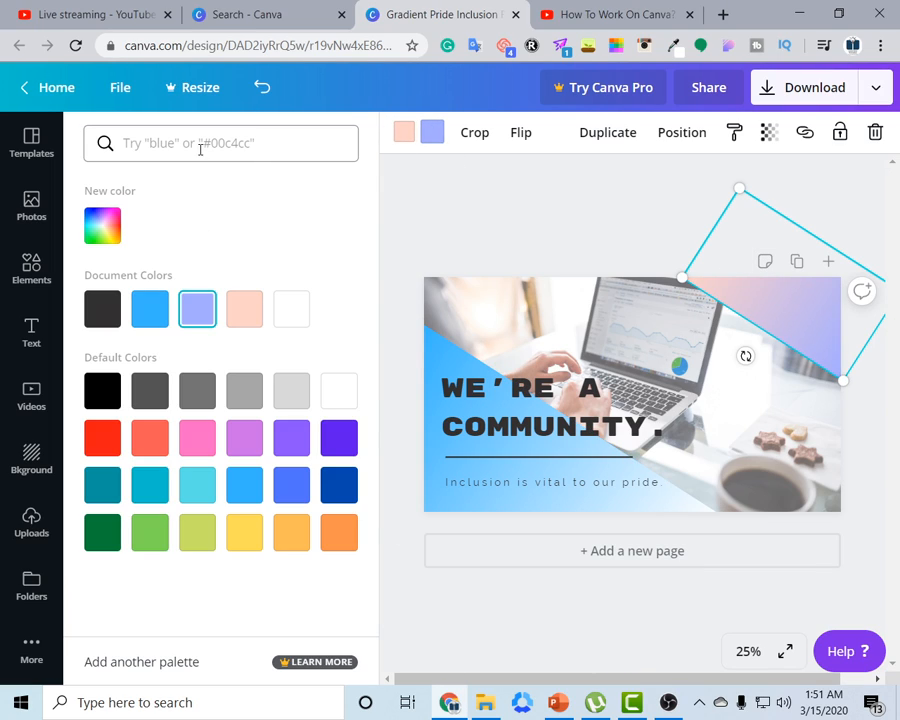
click(200, 146)
text(38n)
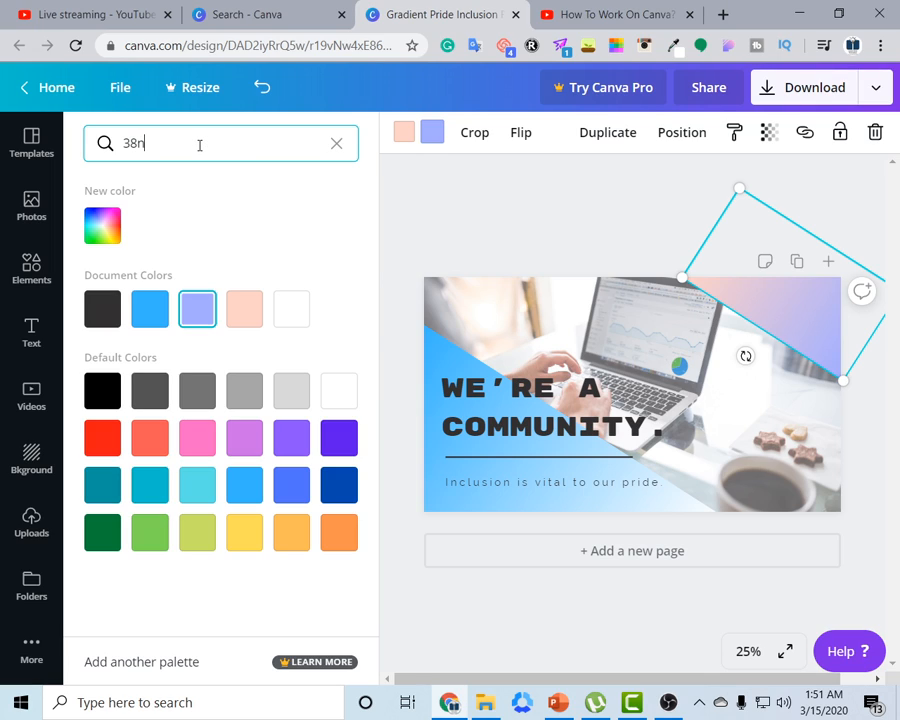
text(6)
key(BackSpace)
key(BackSpace)
text(b6ff)
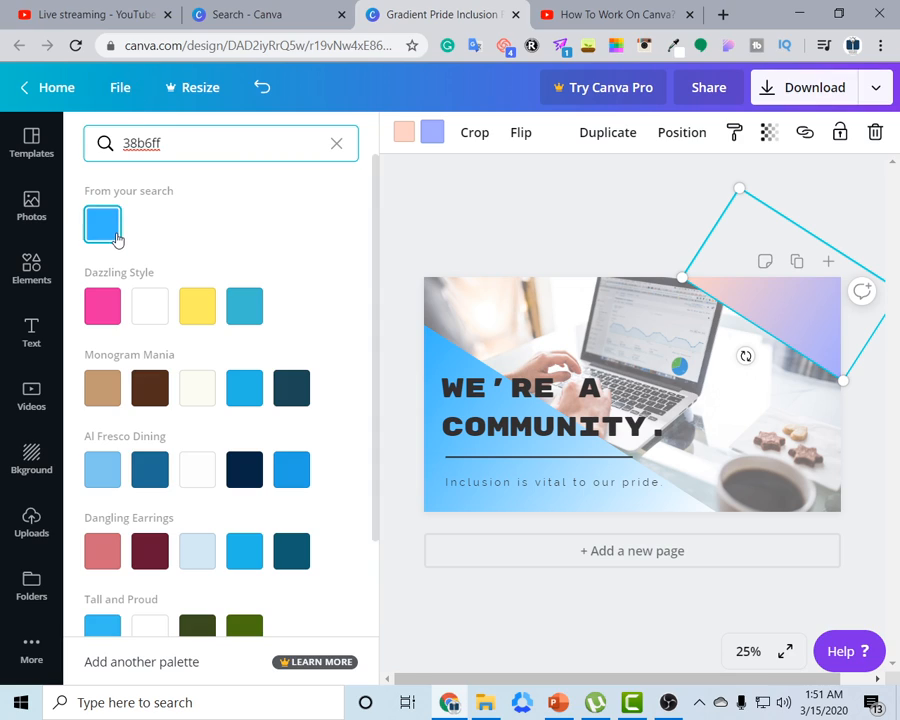
click(117, 239)
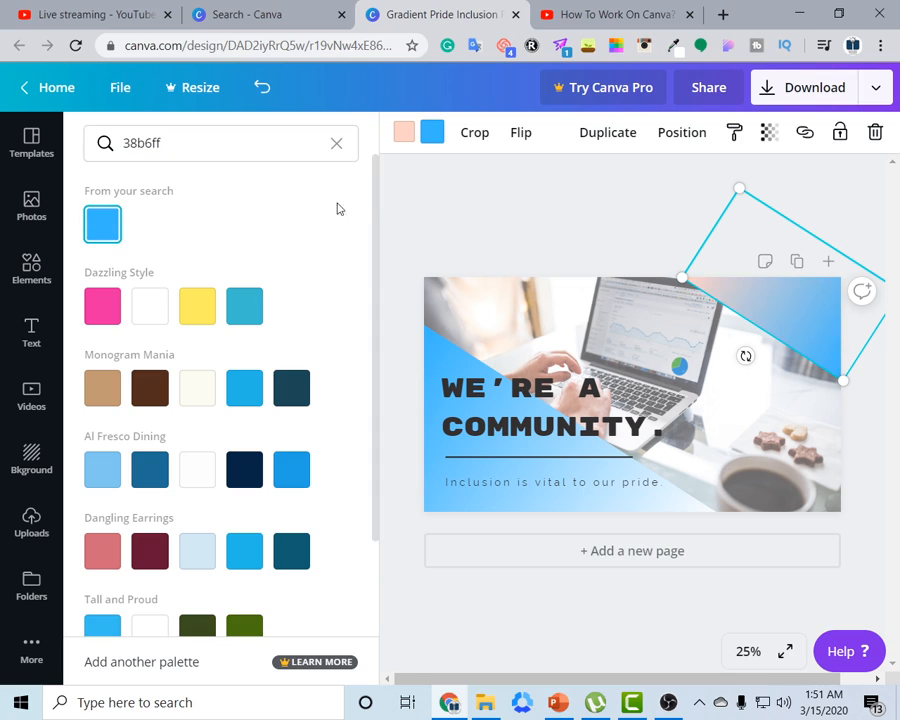
Change the peach colour of the upper-right gradient shape to white and deselect the shape
click(146, 313)
click(489, 201)
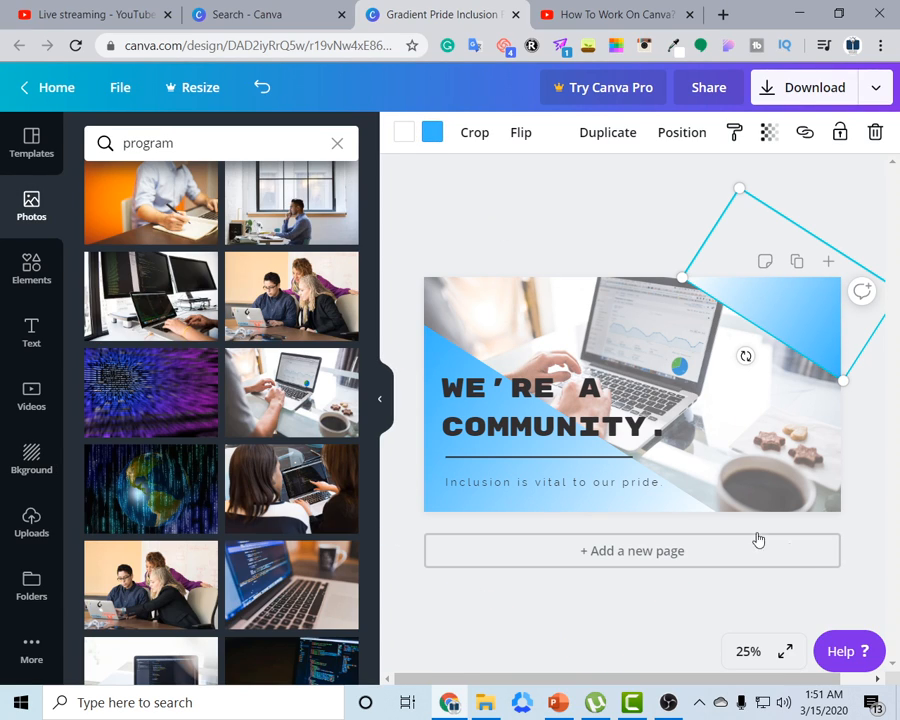
key(Delete)
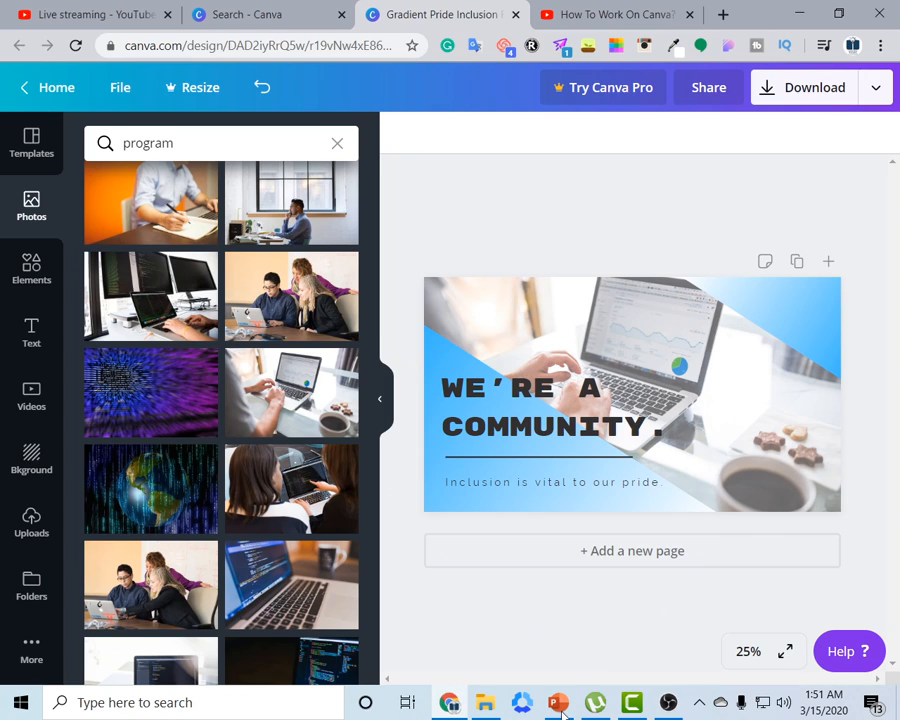
Switch to File Explorer, go to My Channel > Channel Files, and bring Channel Logo.png into the Canva design
click(486, 706)
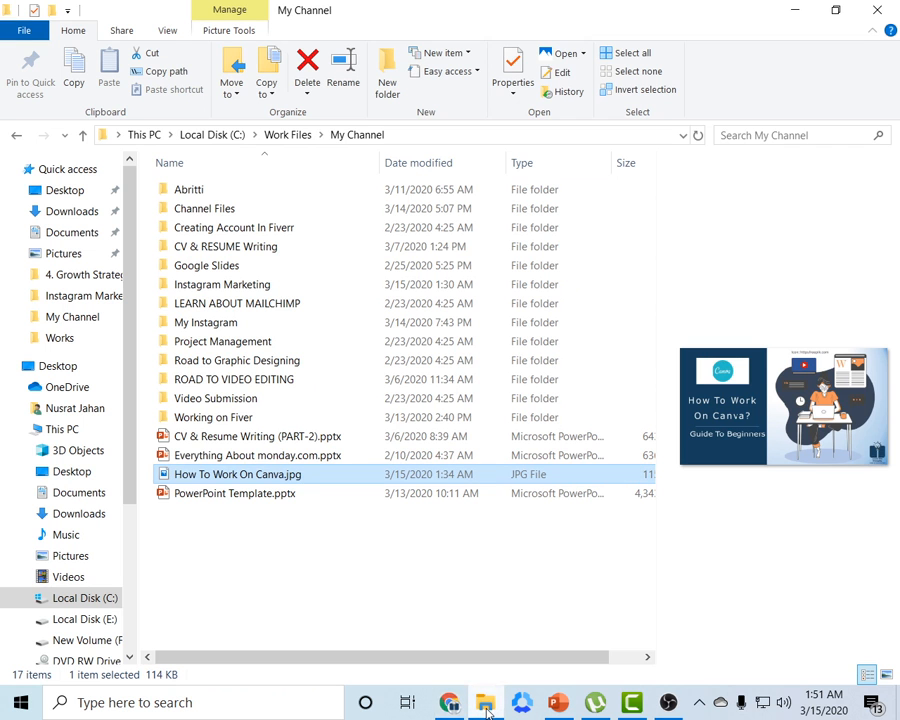
click(296, 136)
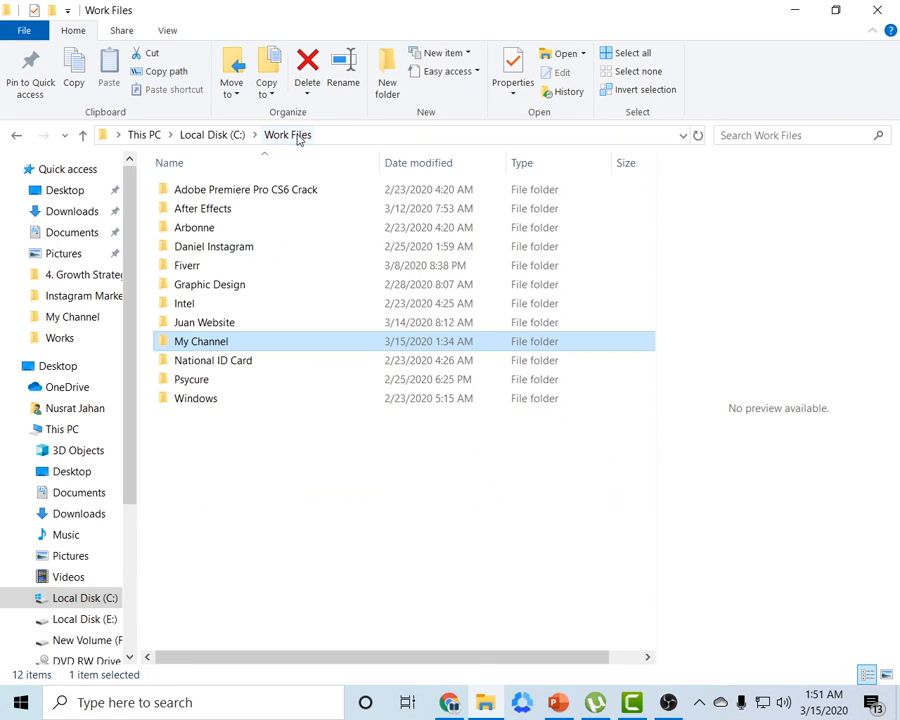
double_click(203, 343)
double_click(229, 209)
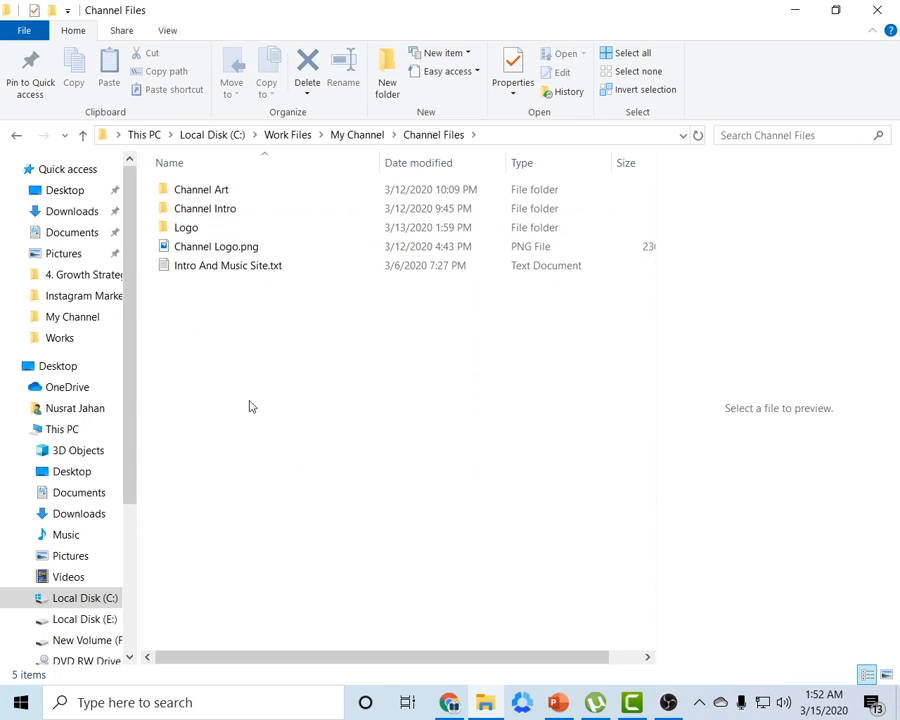
drag(207, 251, 648, 440)
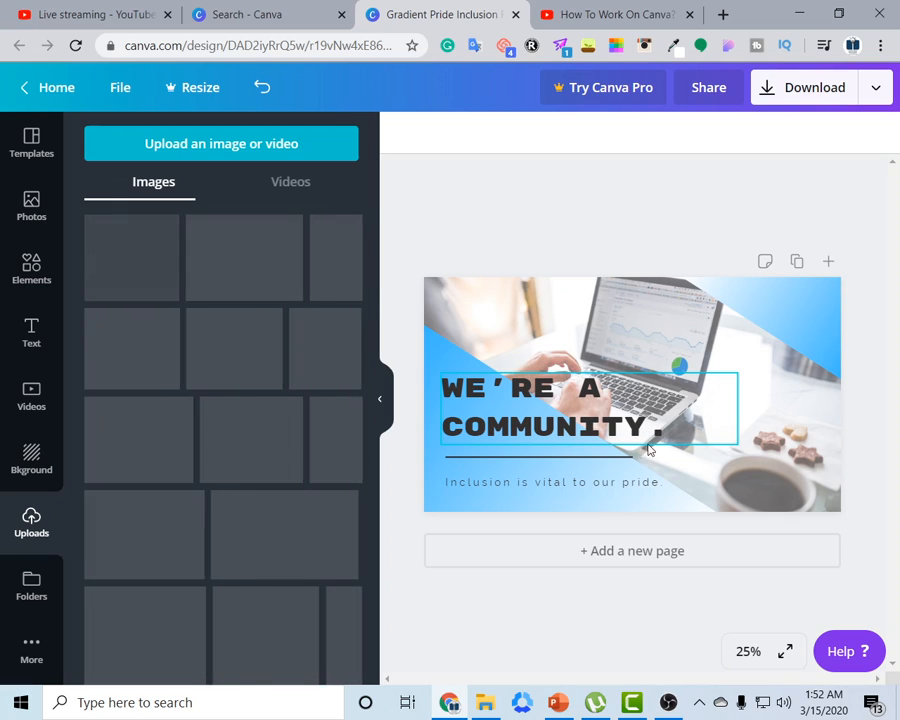
Place the channel logo at a small size in the upper-left corner of the cover
drag(620, 397, 745, 430)
drag(814, 338, 465, 312)
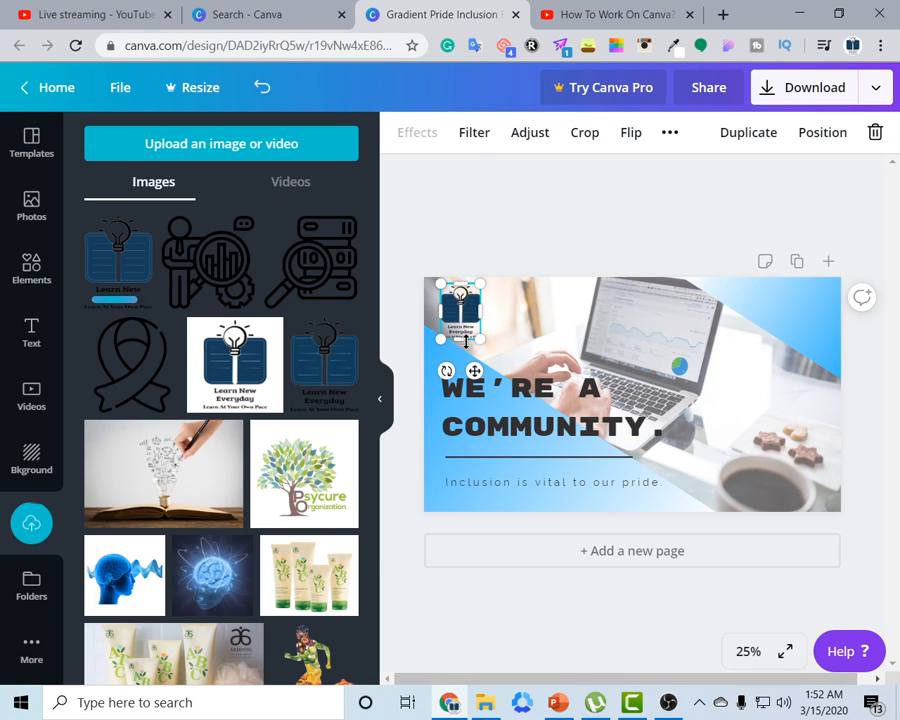
mouse_move(474, 370)
mouse_down()
mouse_move(483, 367)
mouse_move(463, 366)
mouse_up()
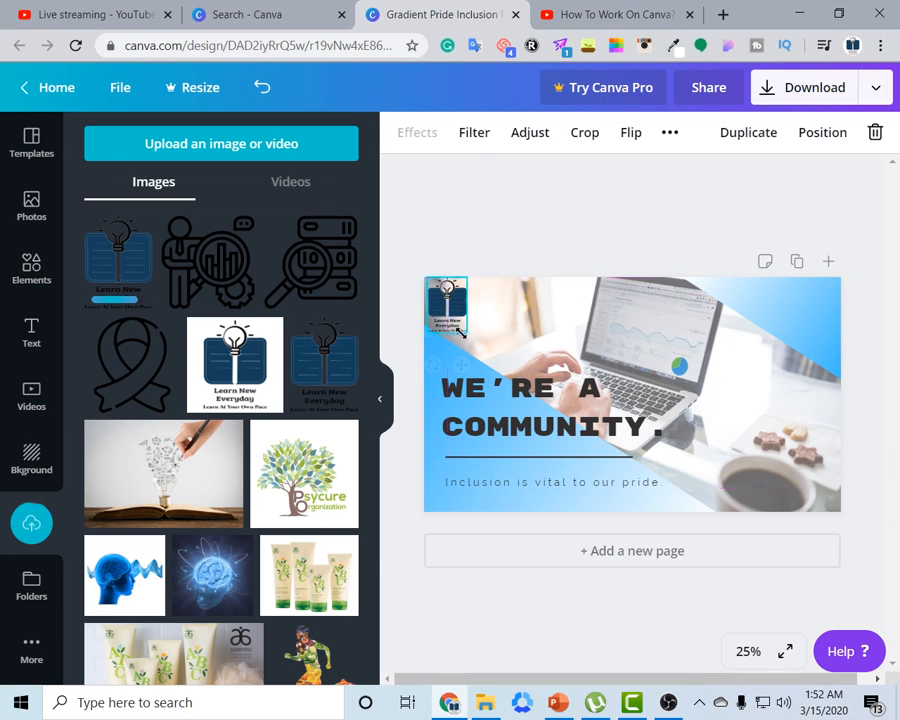
Move the channel logo slightly down from the cover's upper edge and deselect it
click(515, 246)
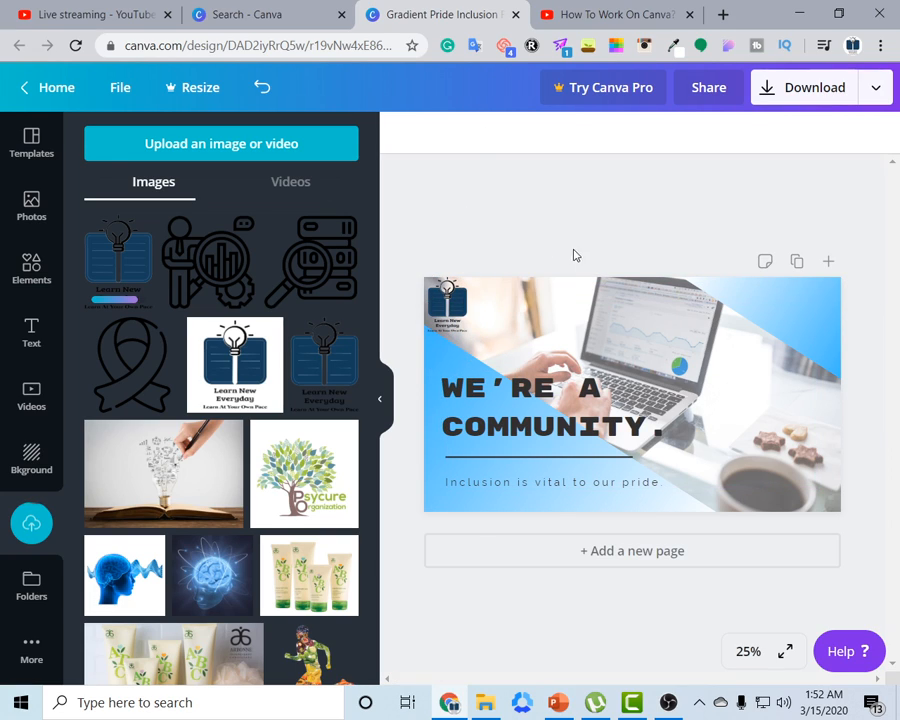
click(449, 318)
drag(460, 364, 466, 370)
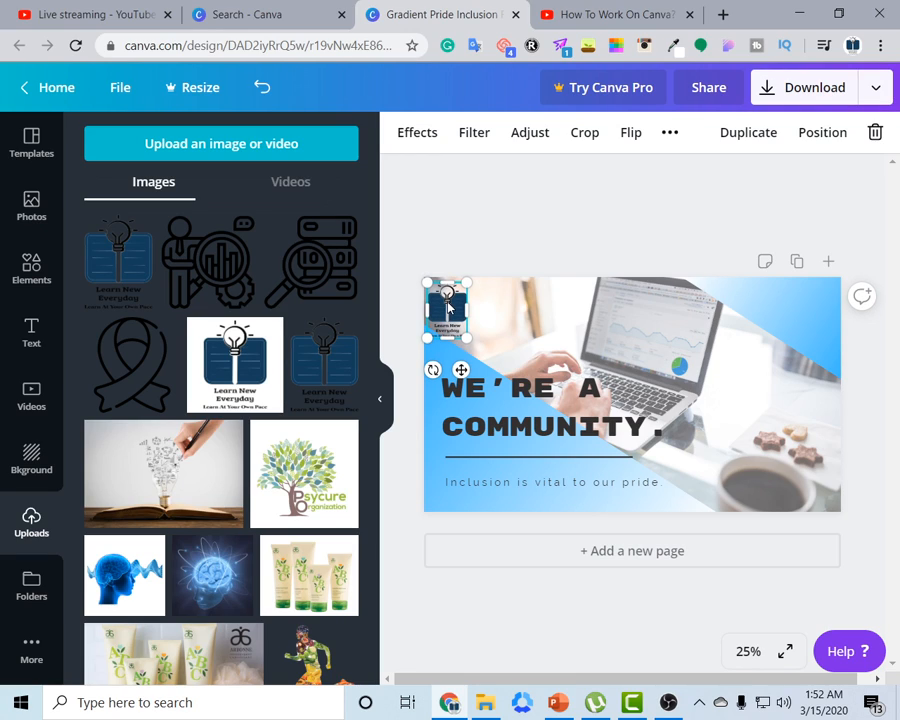
click(476, 245)
Select the full text of the heading "WE'RE A COMMUNITY." for editing
click(495, 428)
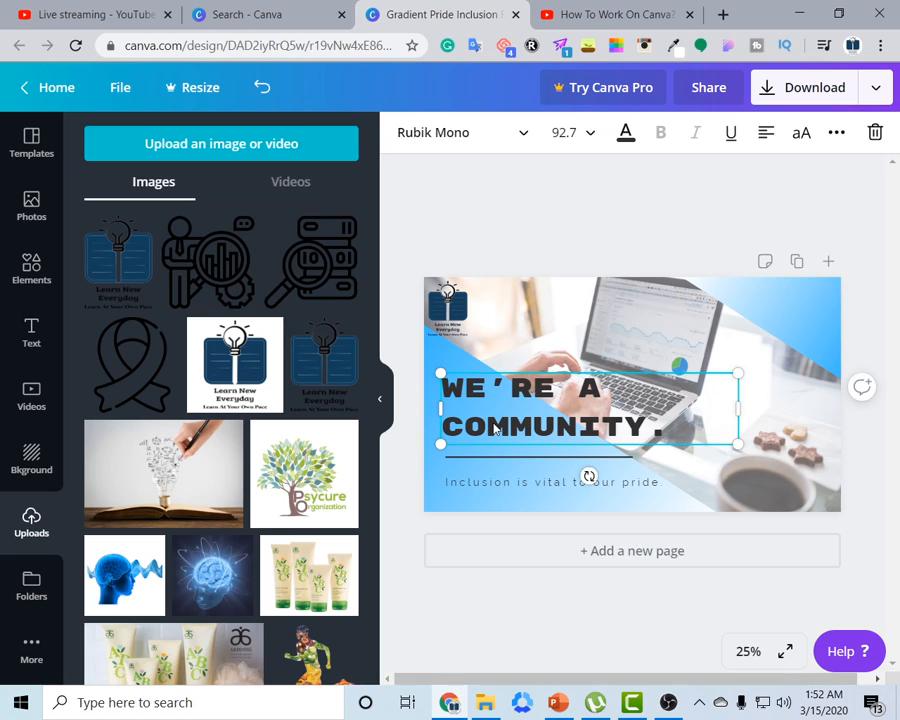
double_click(595, 424)
click(634, 429)
drag(665, 431, 453, 386)
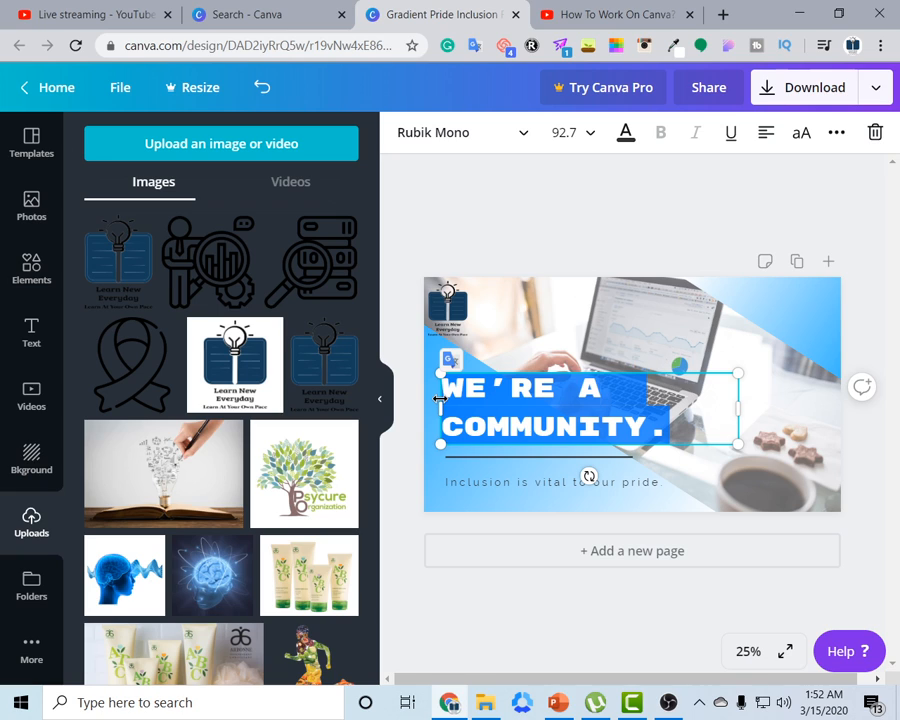
click(600, 14)
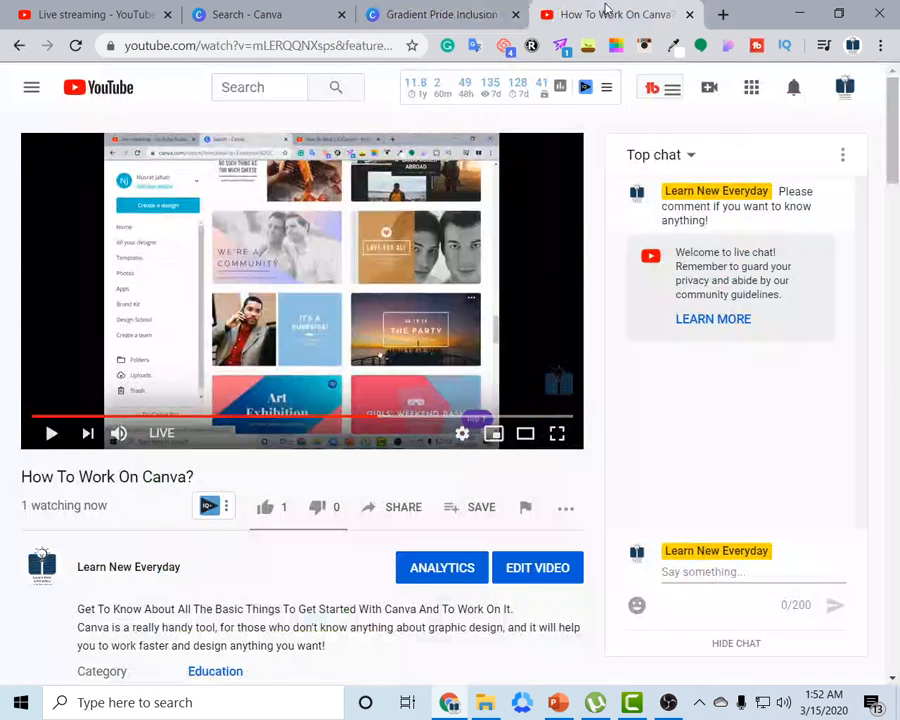
click(450, 14)
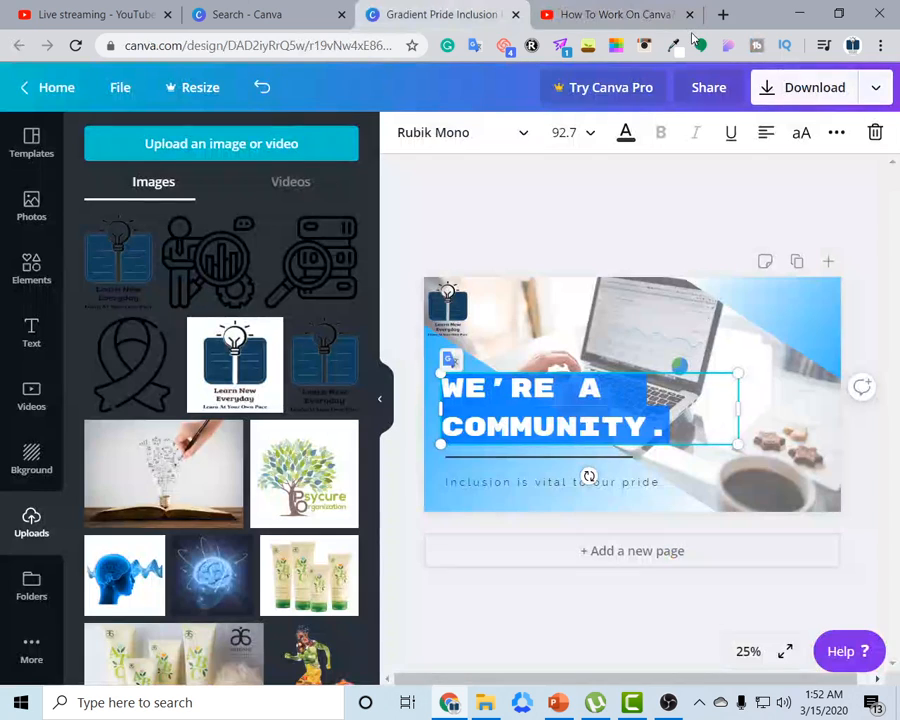
click(723, 15)
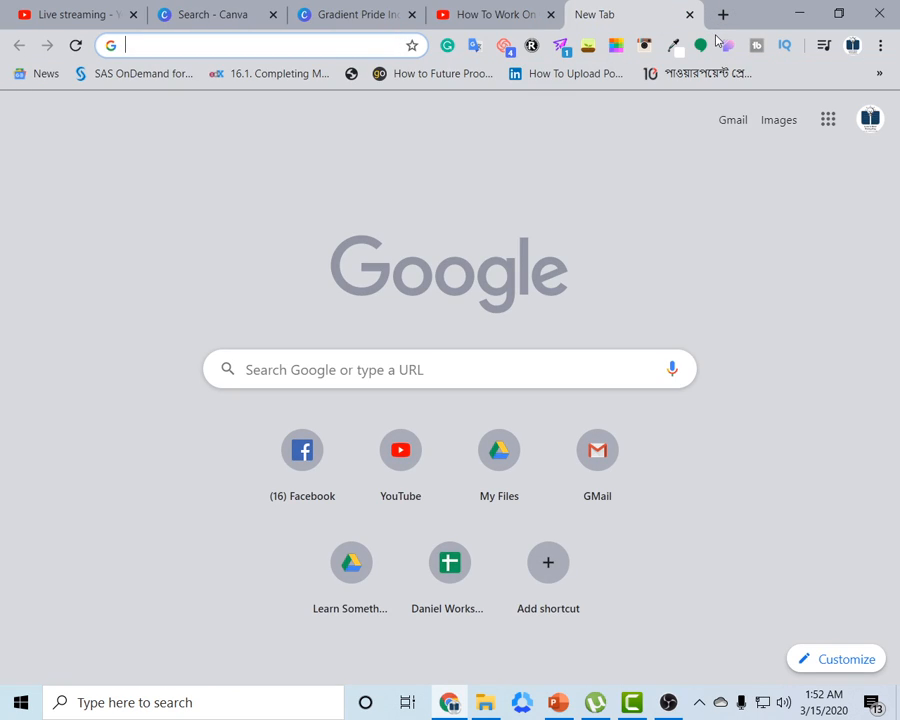
click(325, 12)
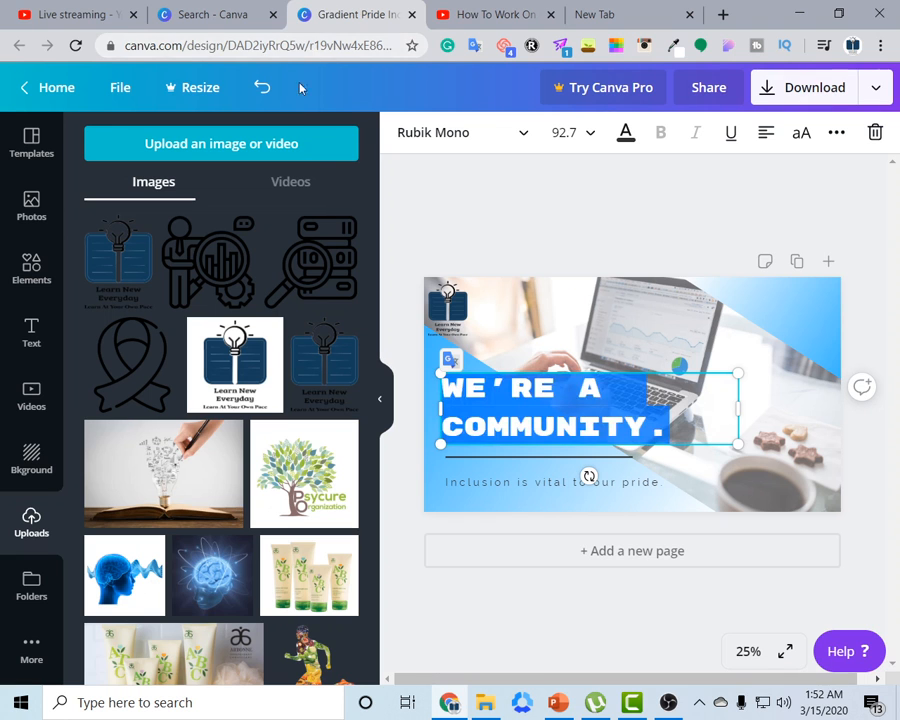
Replace the heading text with "LET'S HOLD THE BREATH"
drag(665, 428, 438, 381)
text(LET'S)
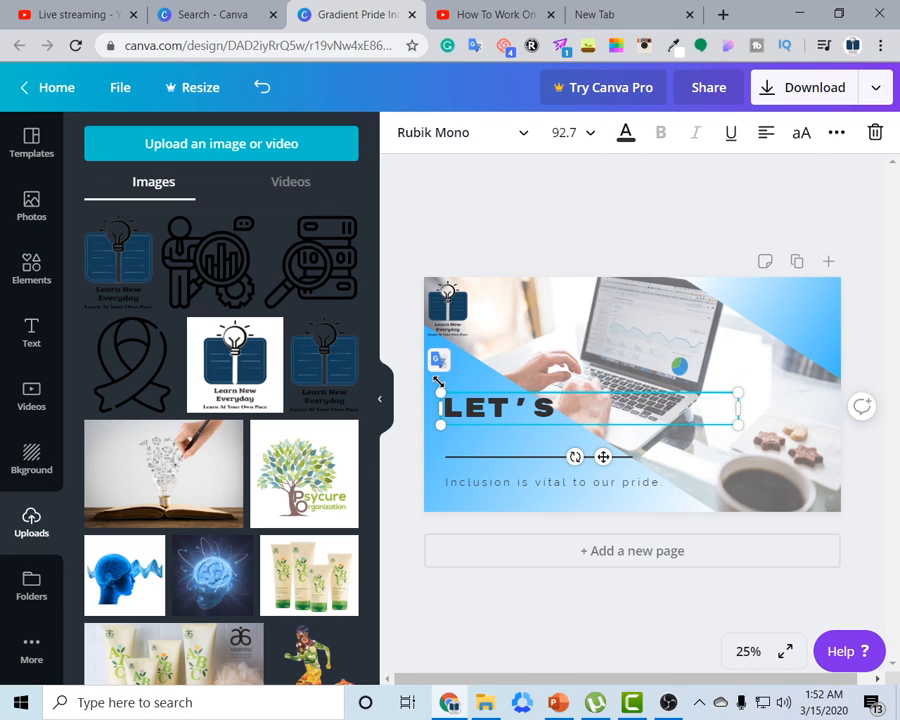
text( HOLD THE B)
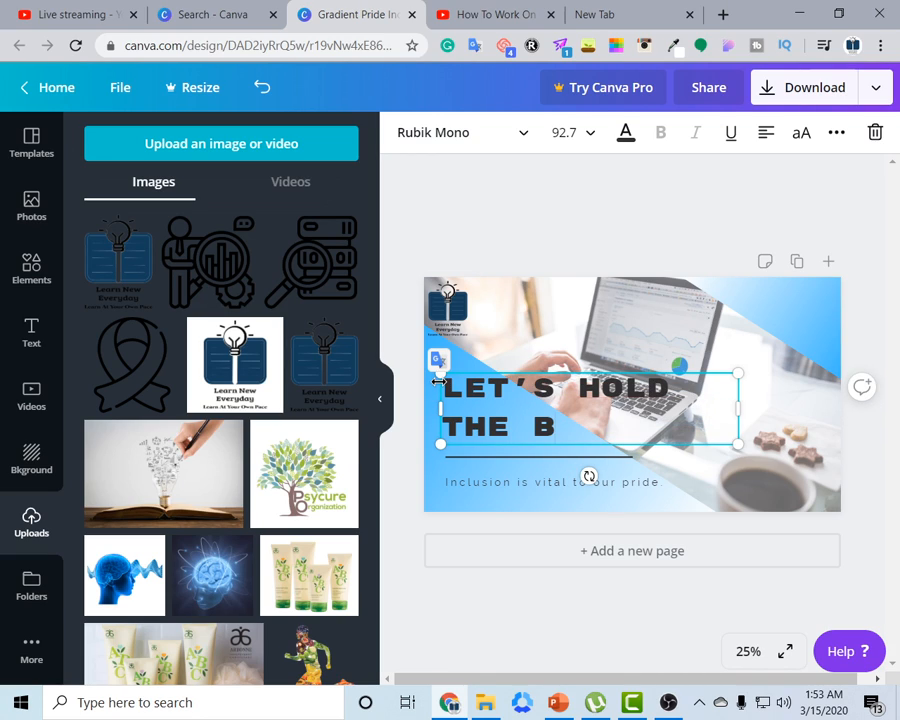
text(REATH)
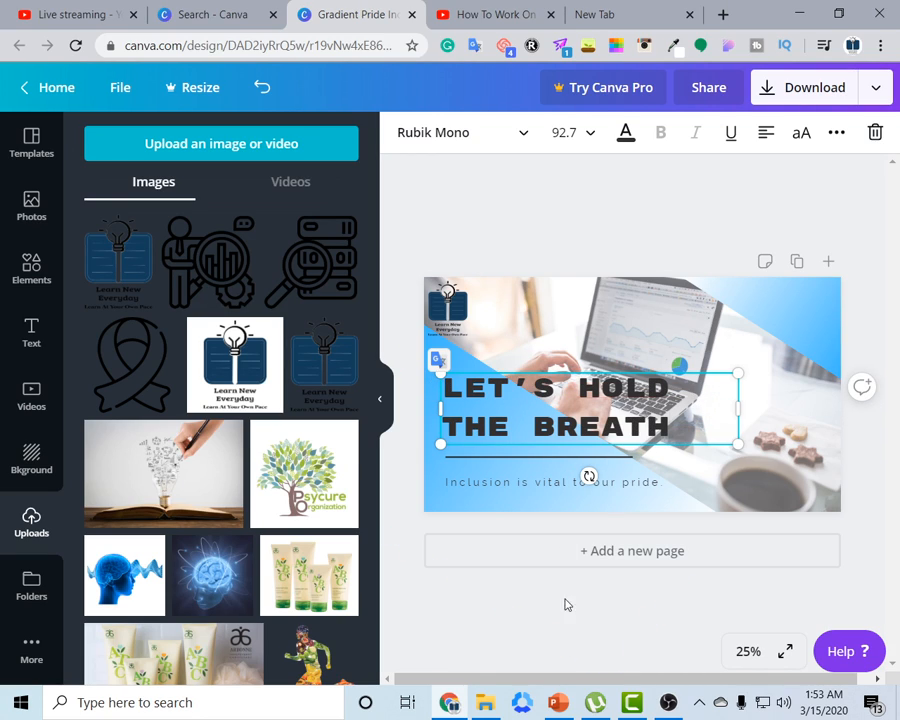
Replace the subtitle with "An Amazing Event Is Coming Up!" and widen its text box to fit the text on one line
click(493, 486)
double_click(569, 484)
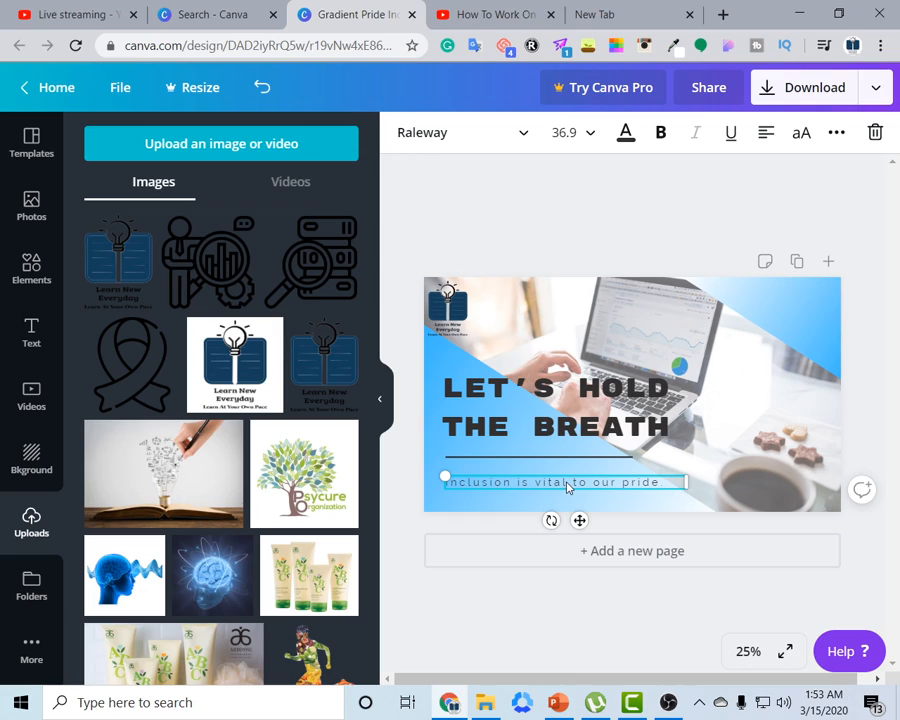
drag(660, 483, 441, 474)
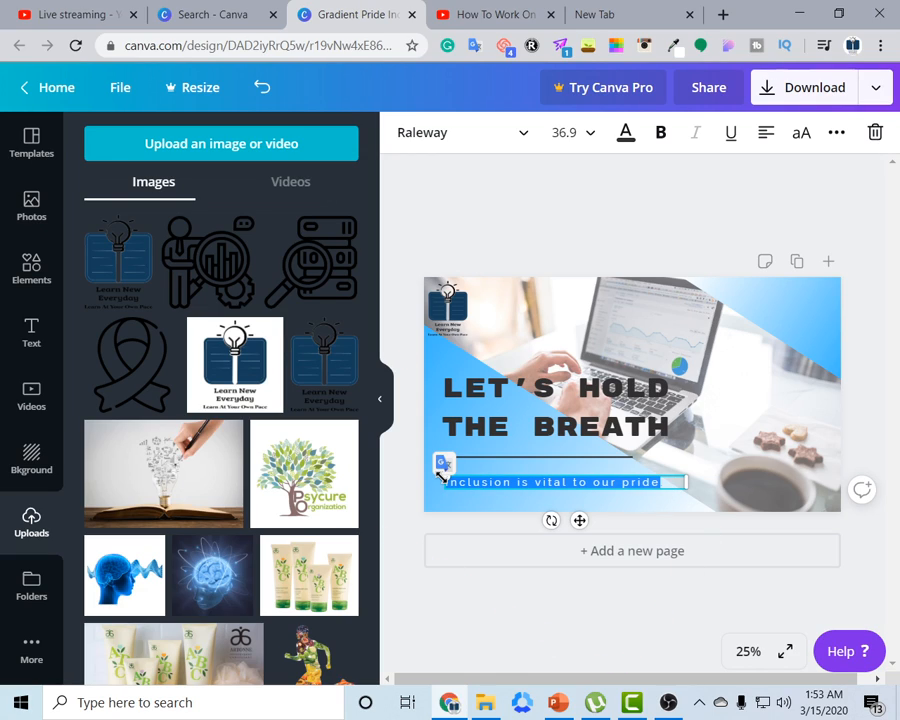
text(A n)
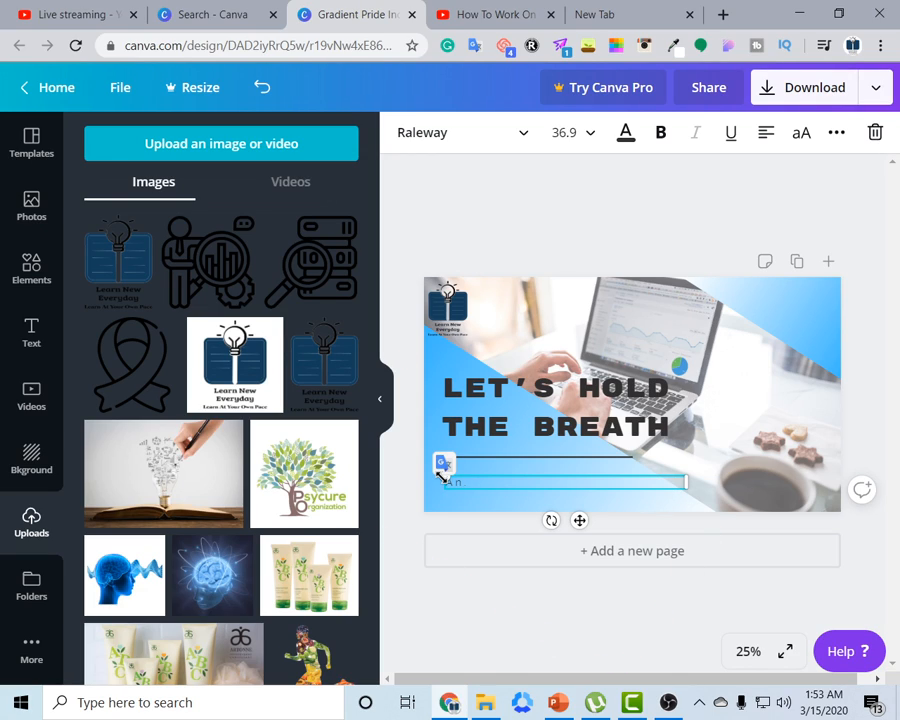
text( Ama)
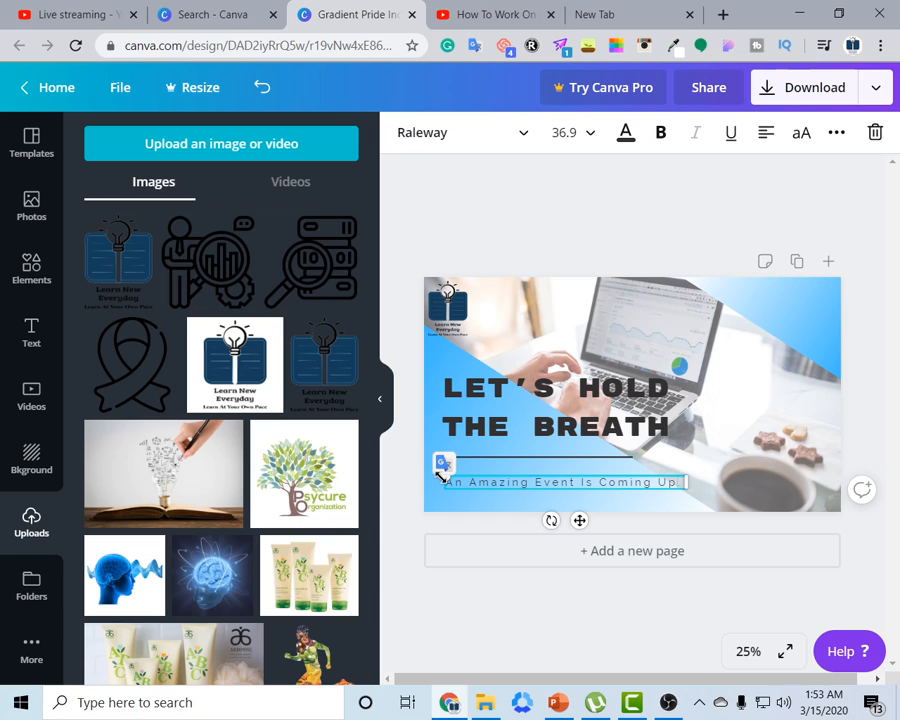
text(zing Event Is Coming Up!)
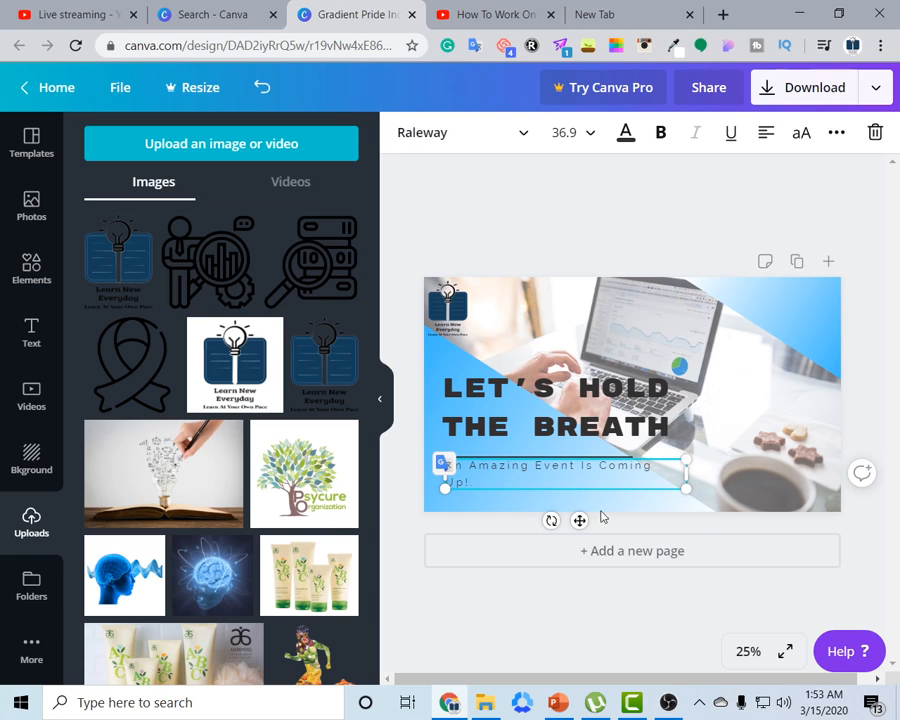
drag(686, 476, 706, 476)
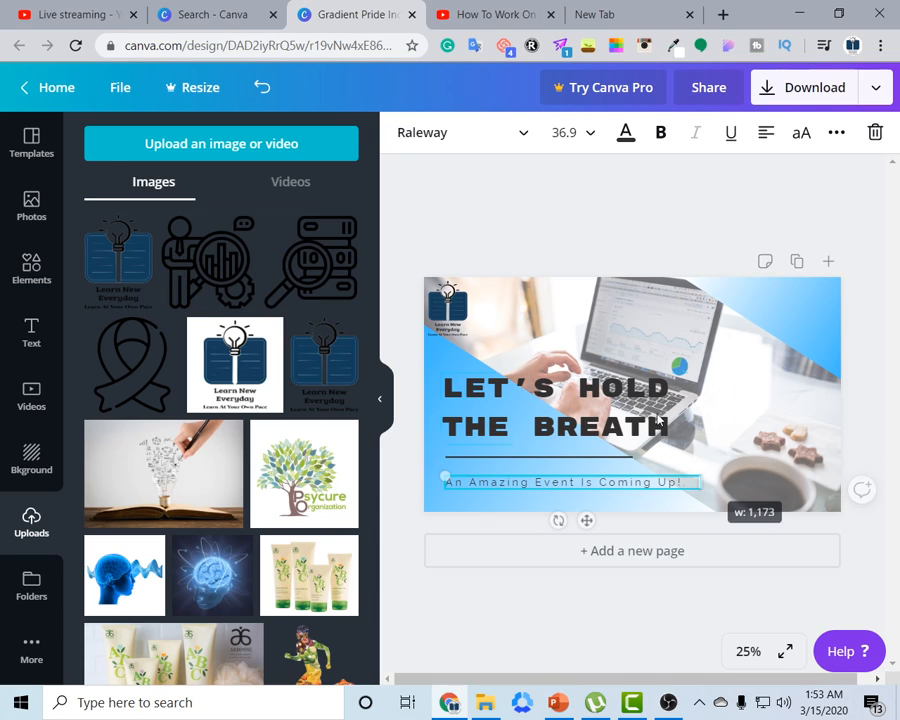
click(616, 240)
Add an exclamation mark after "BREATH" in the heading and deselect it
click(631, 432)
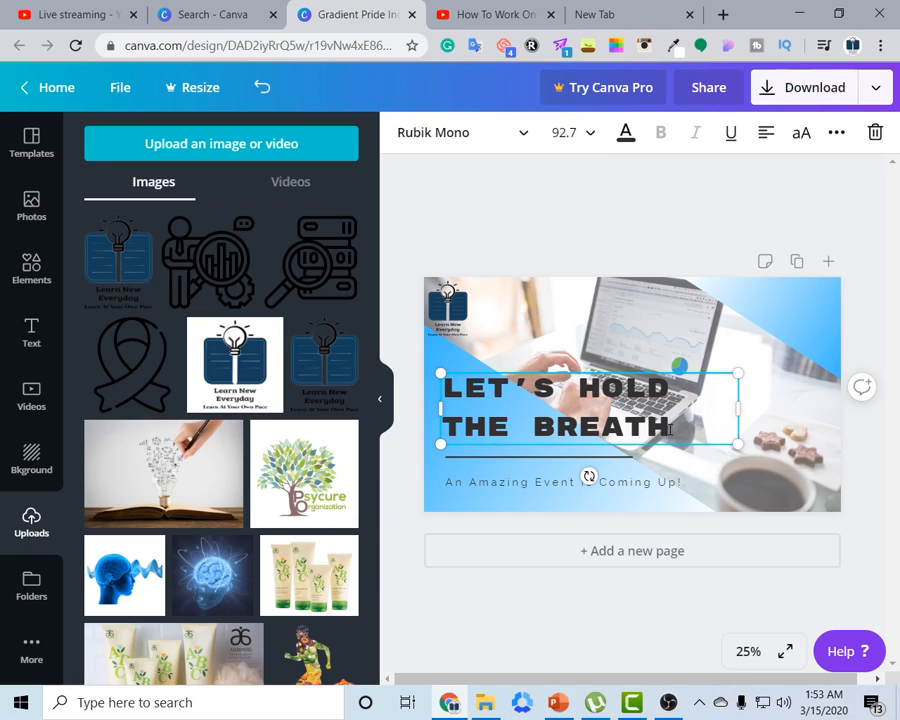
click(613, 224)
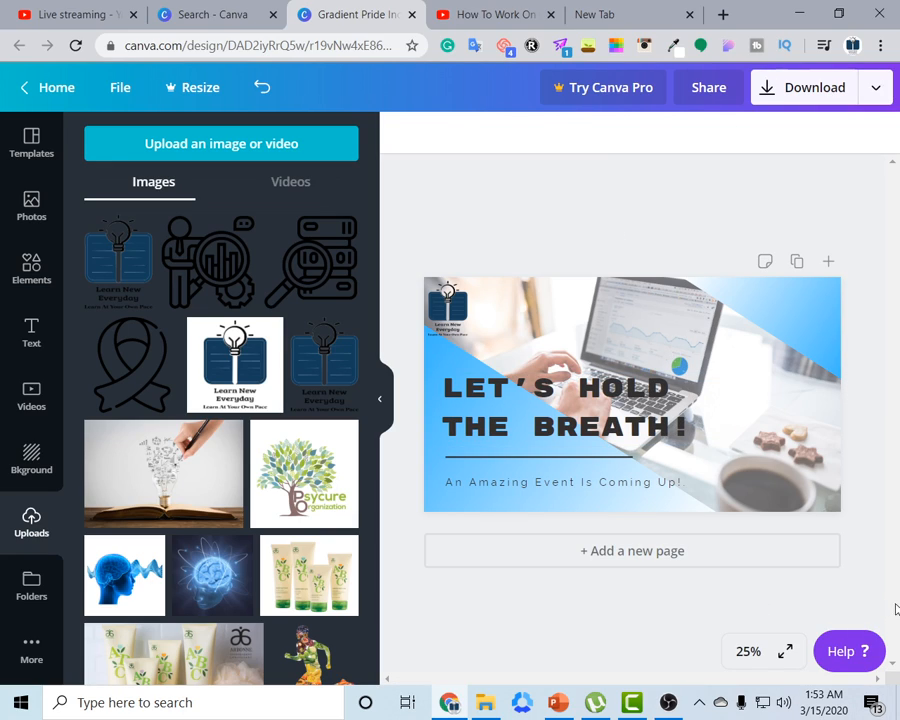
Return to the template search page, search for "facebook page cover" and show the suggested Facebook Cover templates
click(224, 14)
scroll(330, 430, up, 10)
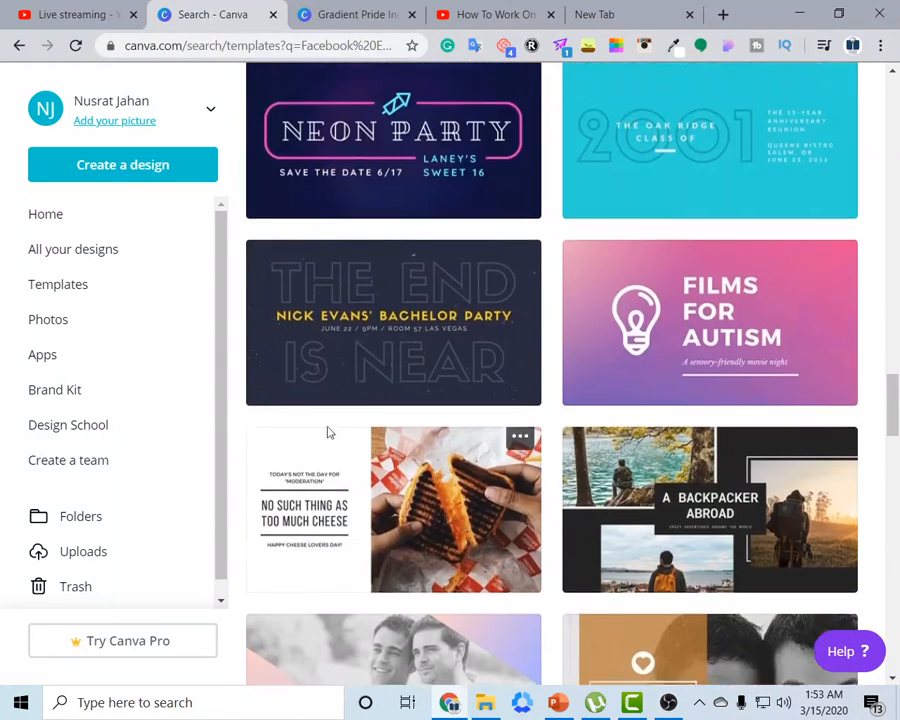
scroll(330, 449, up, 15)
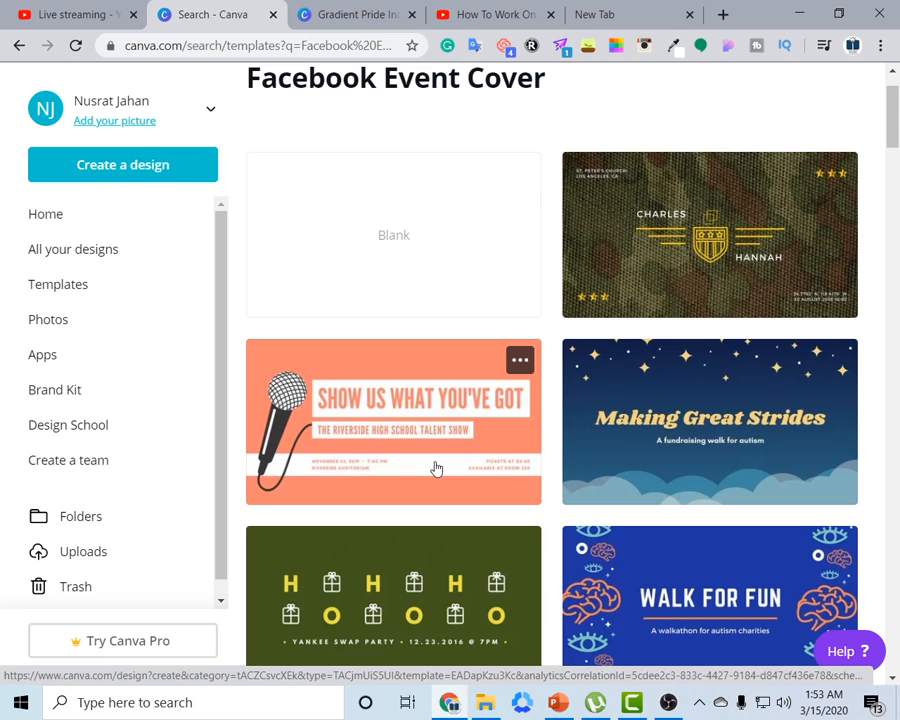
scroll(436, 468, up, 1)
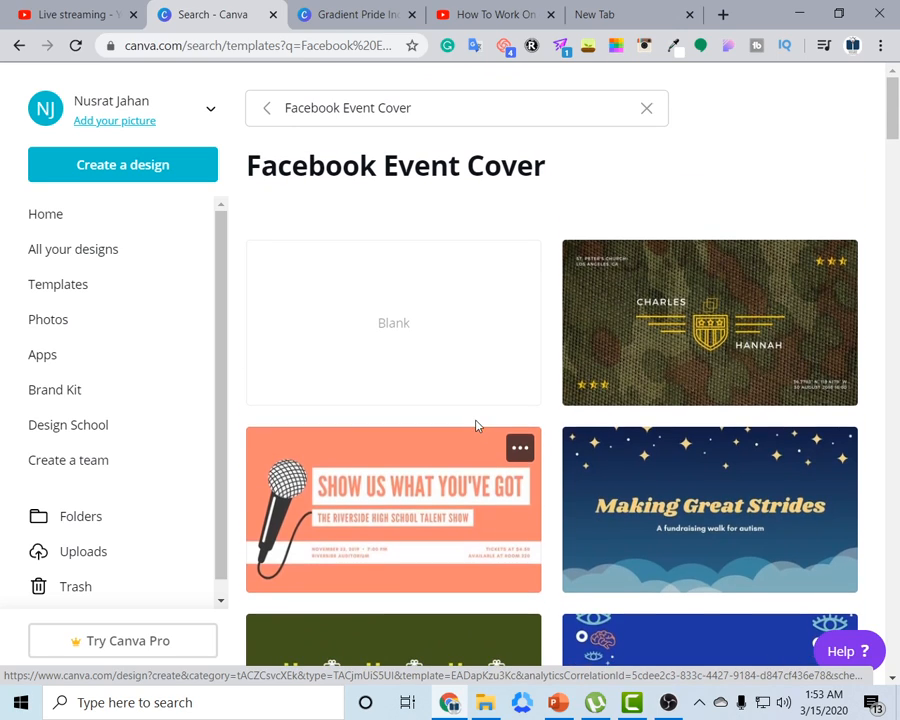
click(645, 110)
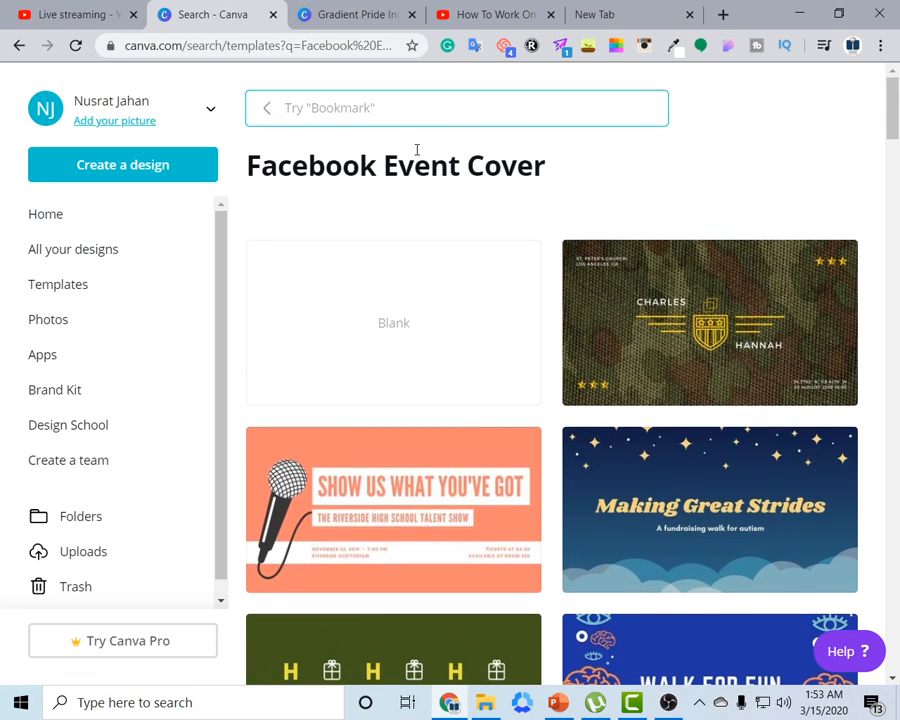
text(faceboo)
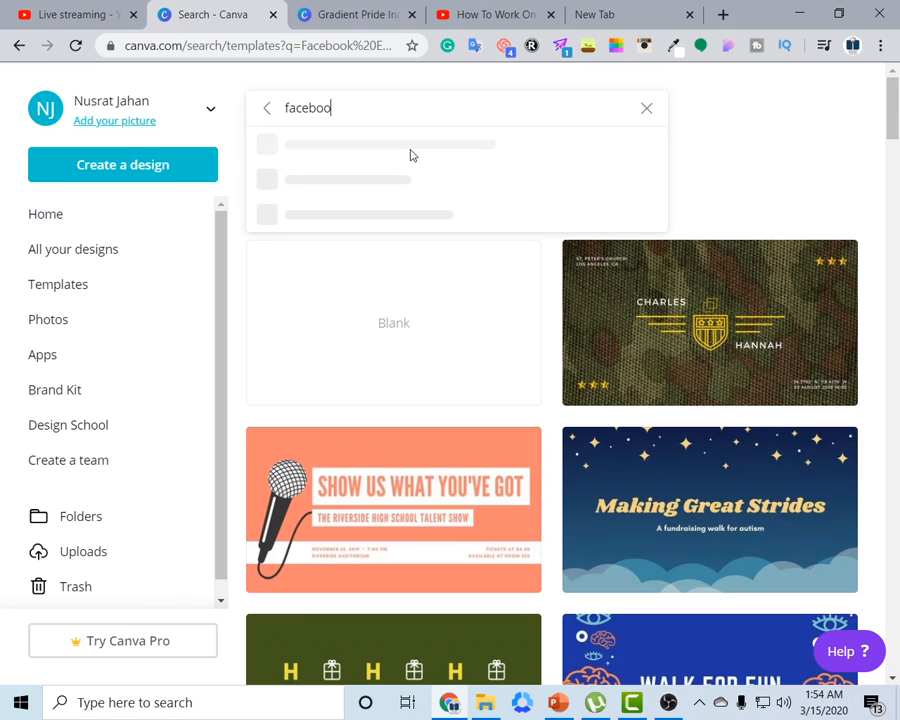
text(k page cover)
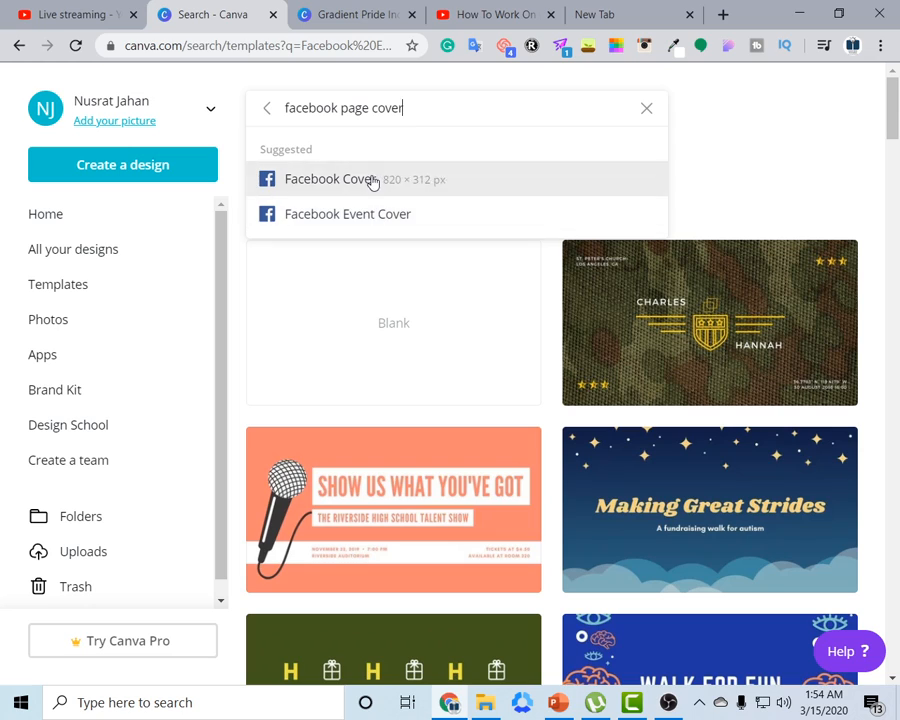
click(371, 179)
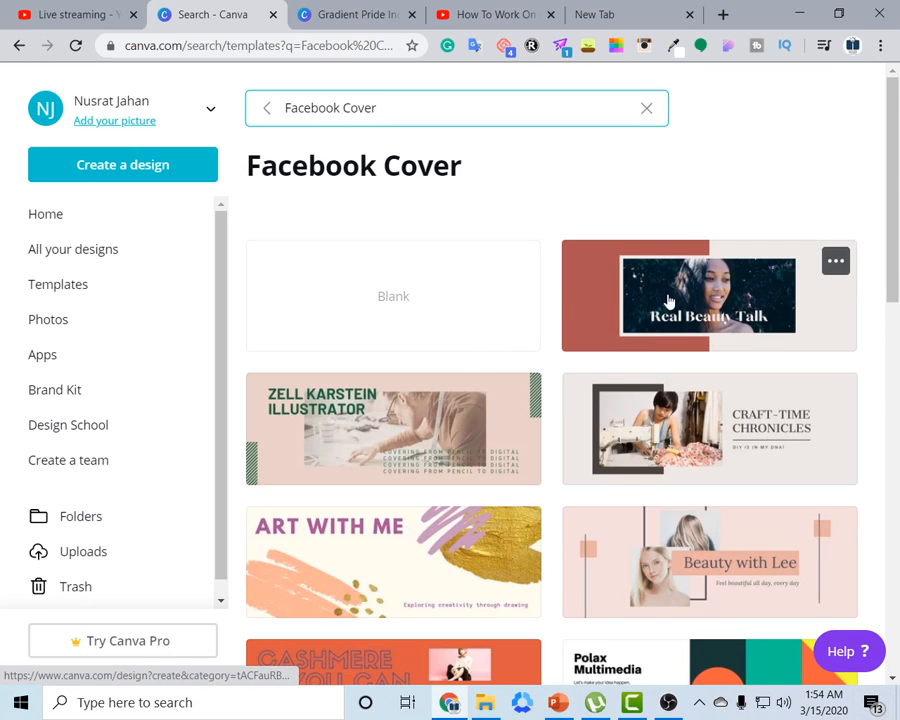
Open the "Craft-Time Chronicles" Facebook Cover template in a new browser tab
scroll(716, 305, down, 2)
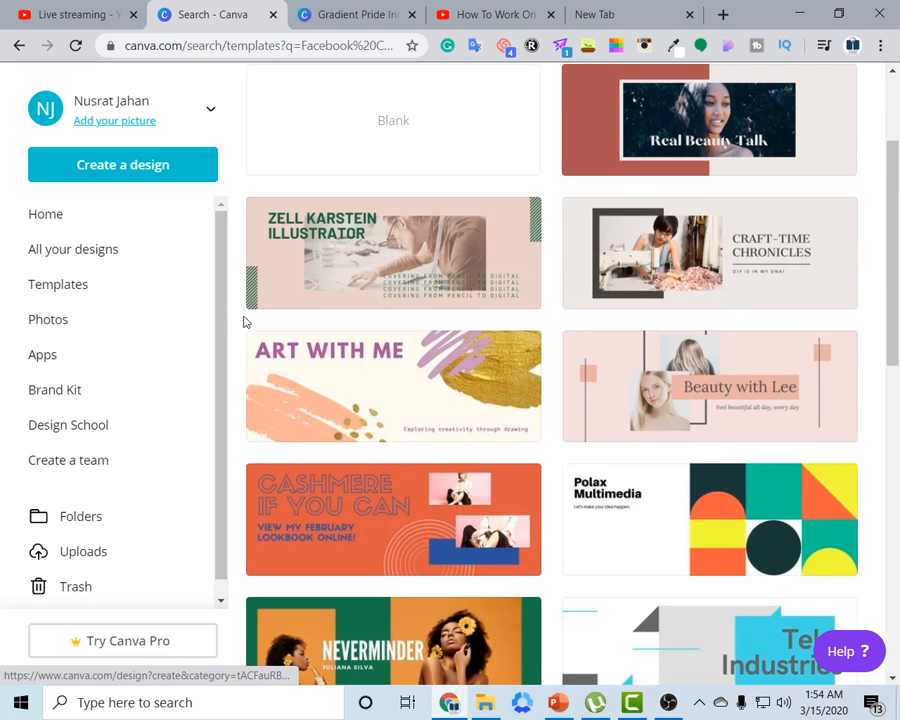
click(727, 275)
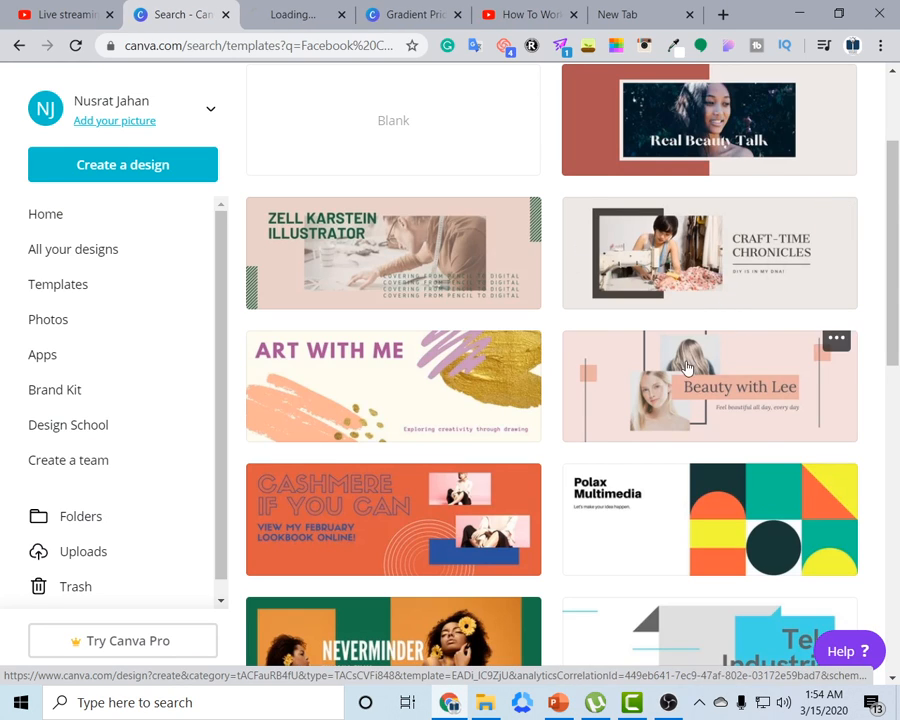
Browse further through the Facebook Cover templates and open a second design in its own browser tab
scroll(727, 280, down, 1)
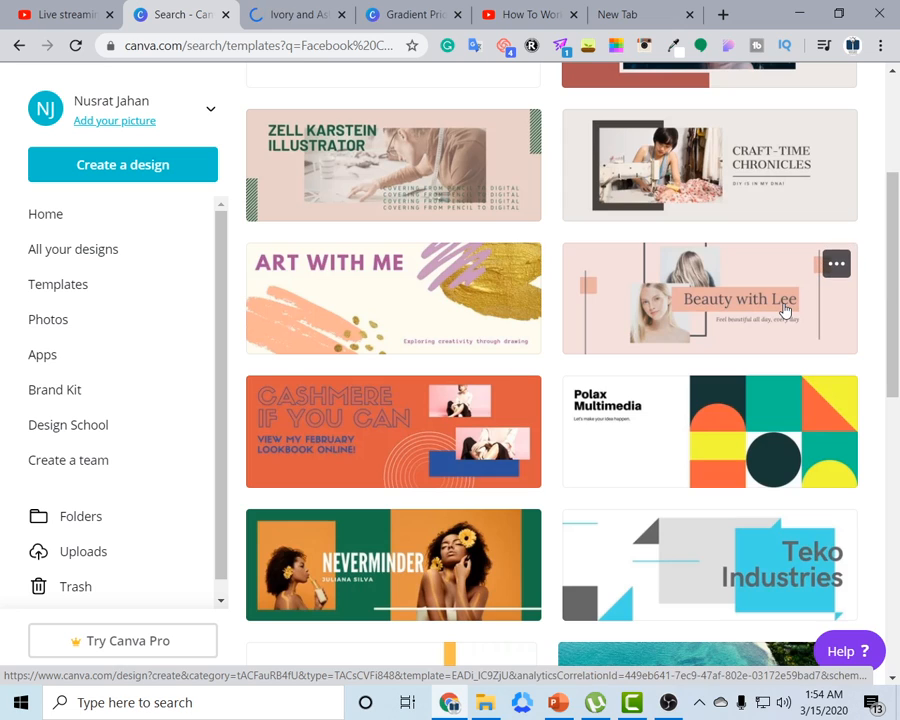
scroll(680, 384, down, 3)
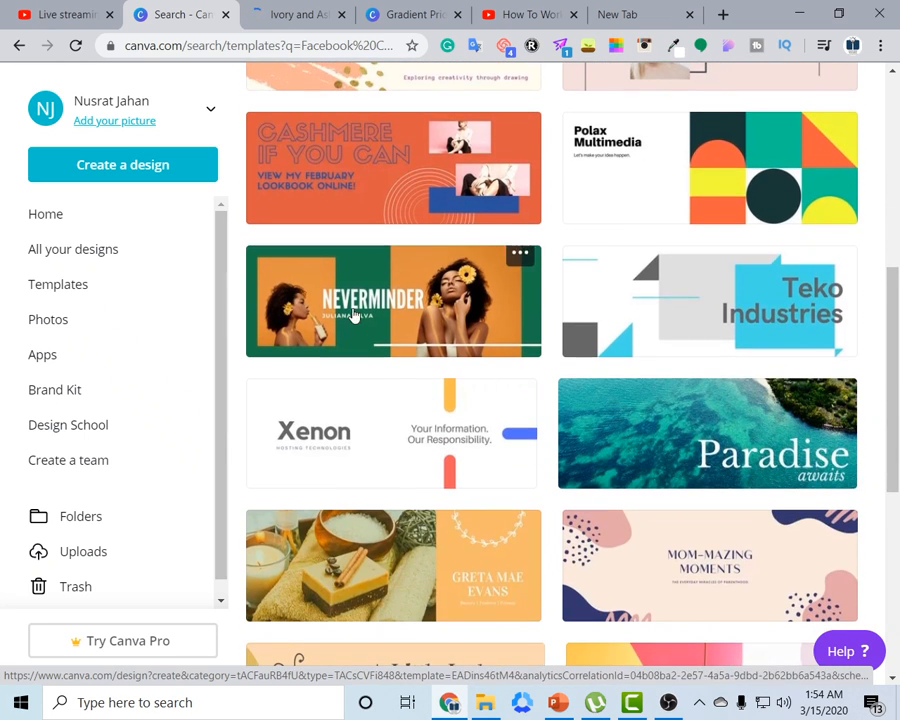
scroll(749, 358, down, 4)
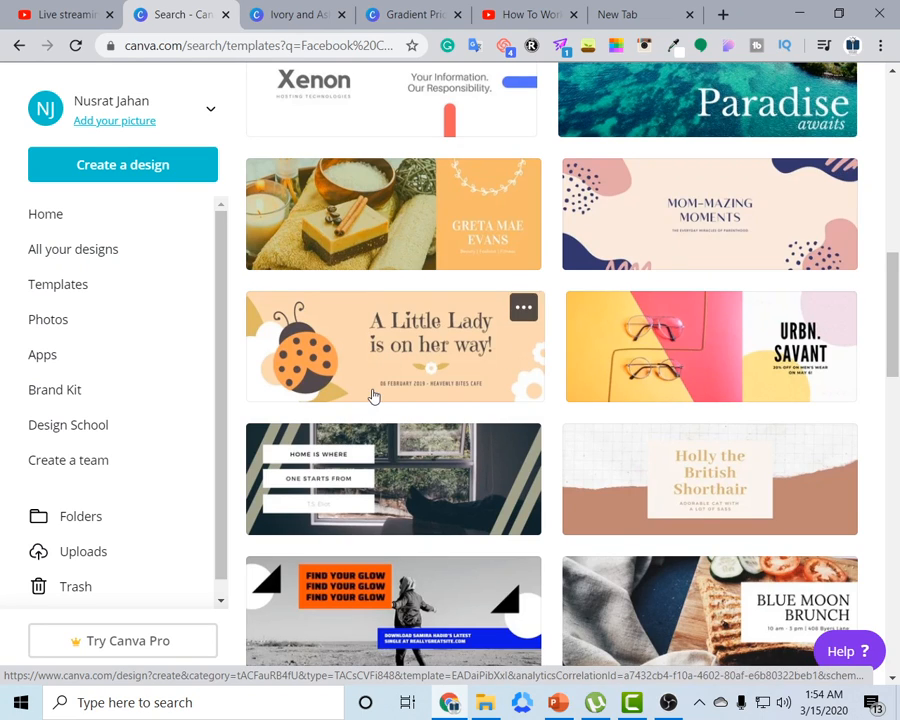
scroll(380, 360, down, 2)
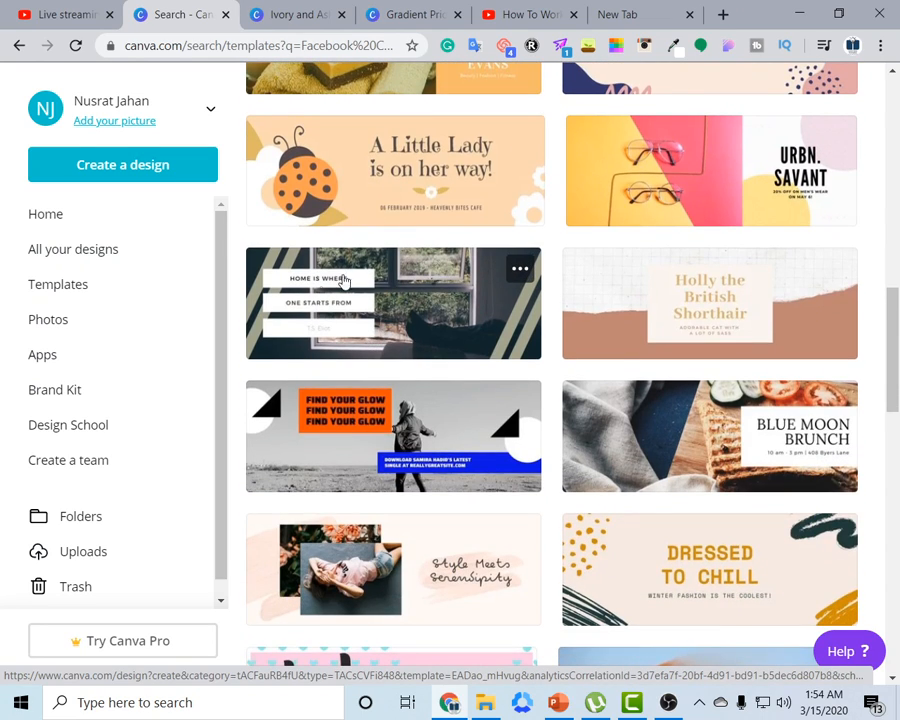
scroll(408, 305, down, 1)
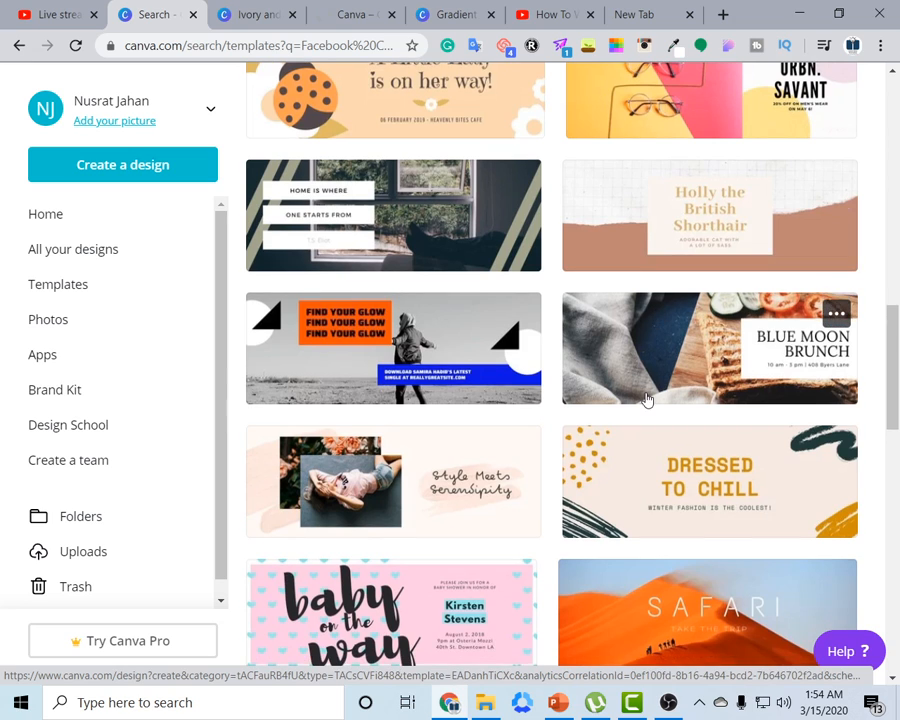
scroll(330, 443, down, 5)
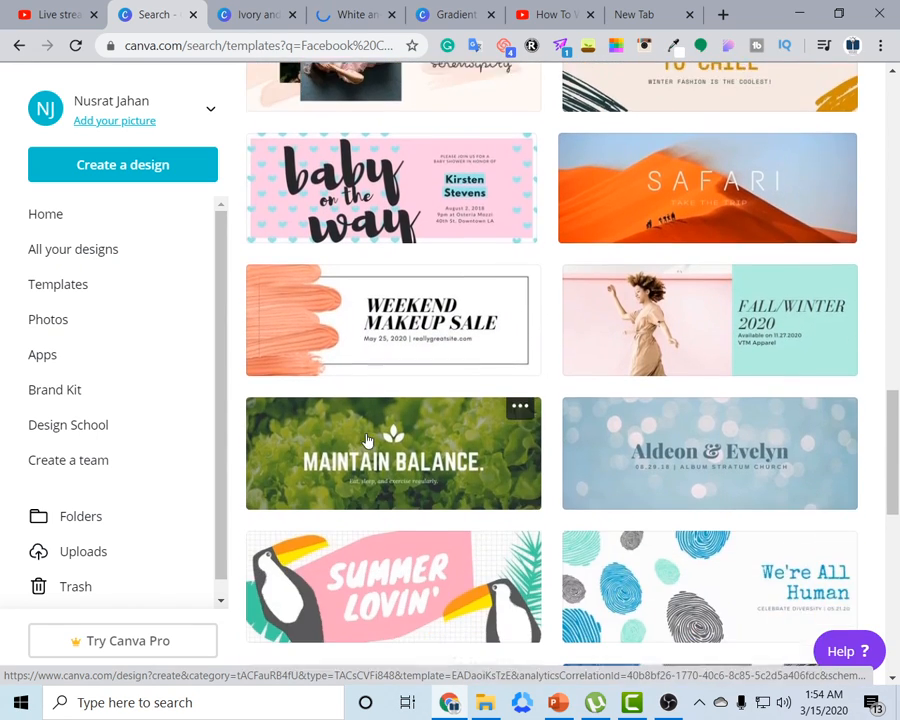
scroll(524, 432, down, 2)
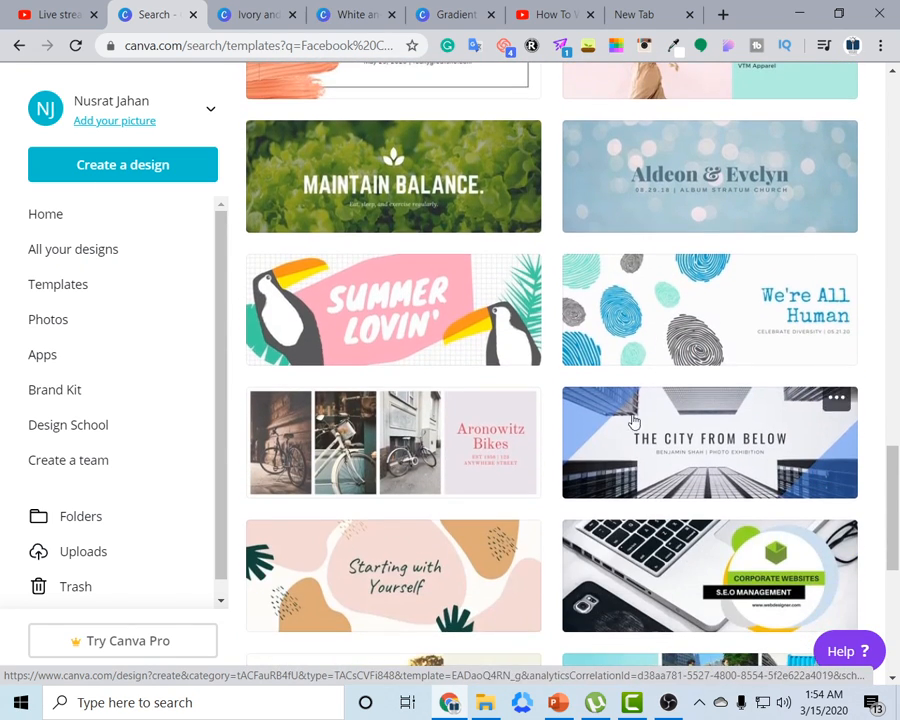
Browse further down the Facebook Cover templates and open the "Take the Plunge" design in its own browser tab
scroll(520, 420, down, 3)
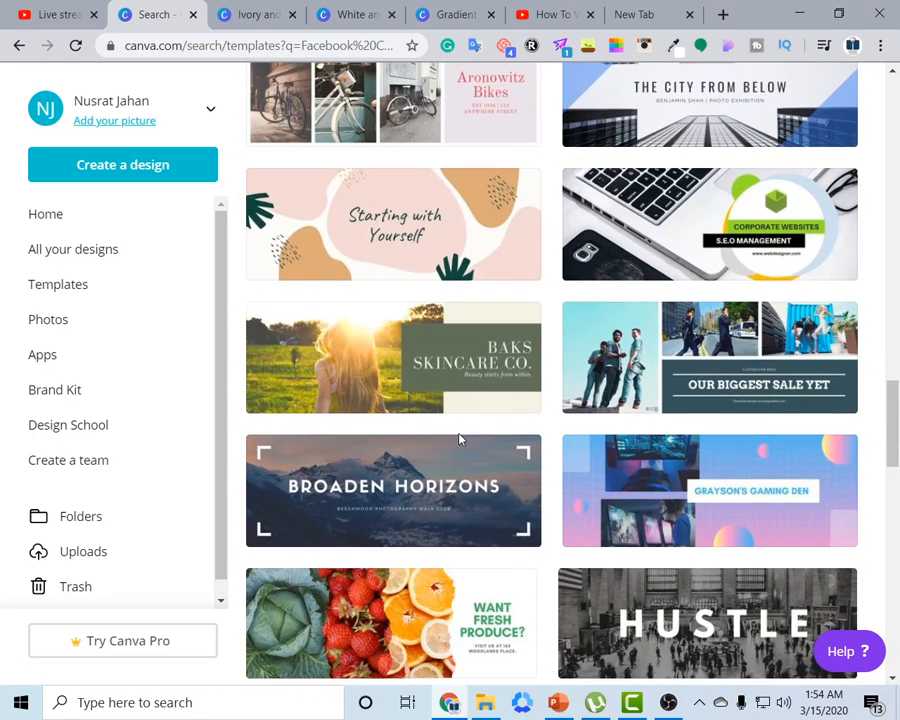
scroll(590, 395, down, 1)
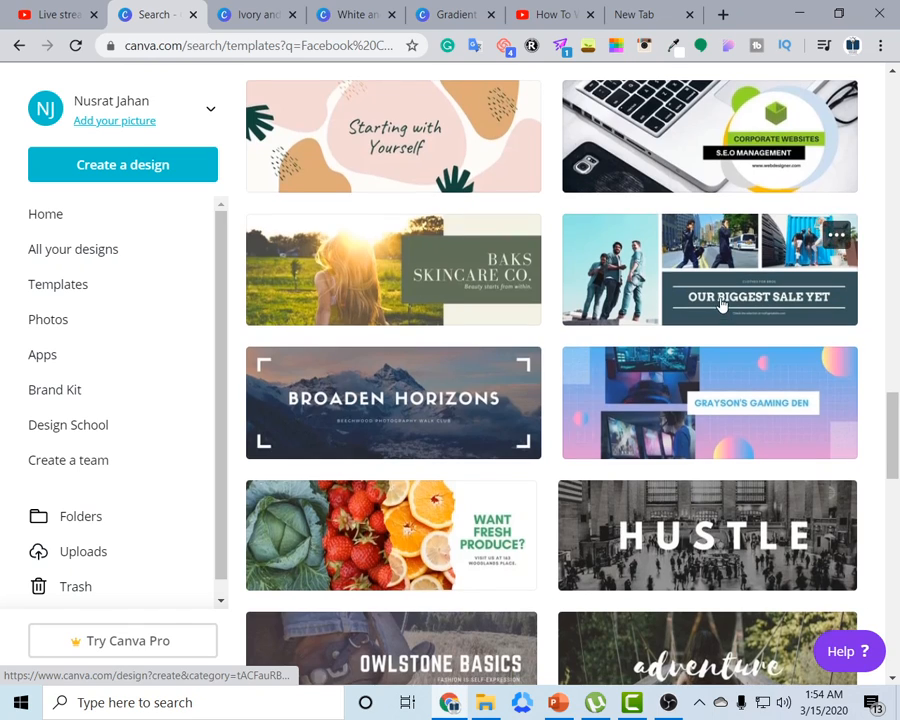
scroll(714, 344, down, 1)
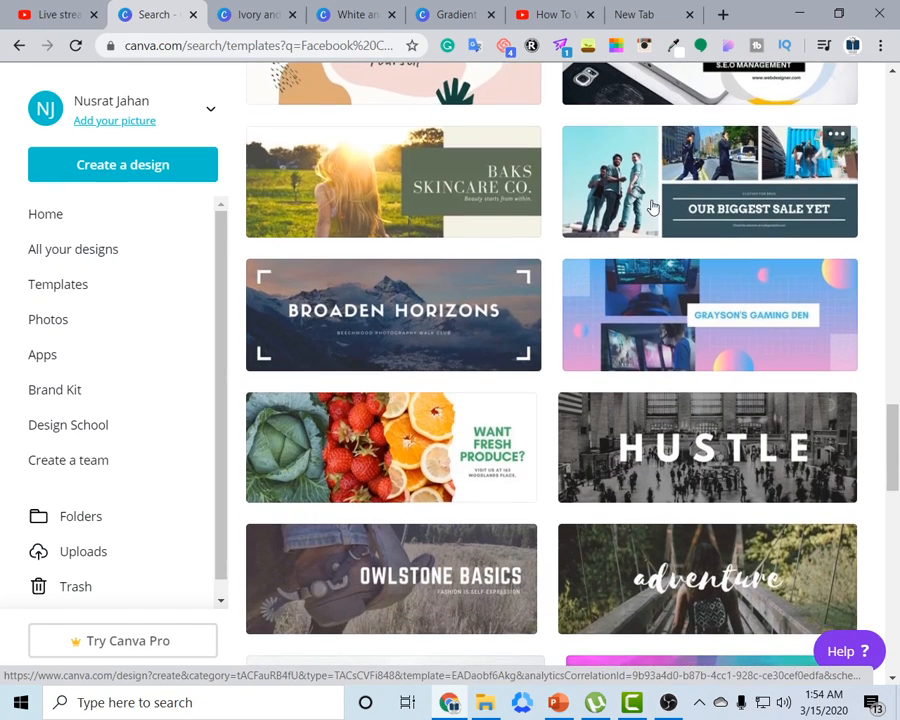
scroll(787, 160, down, 2)
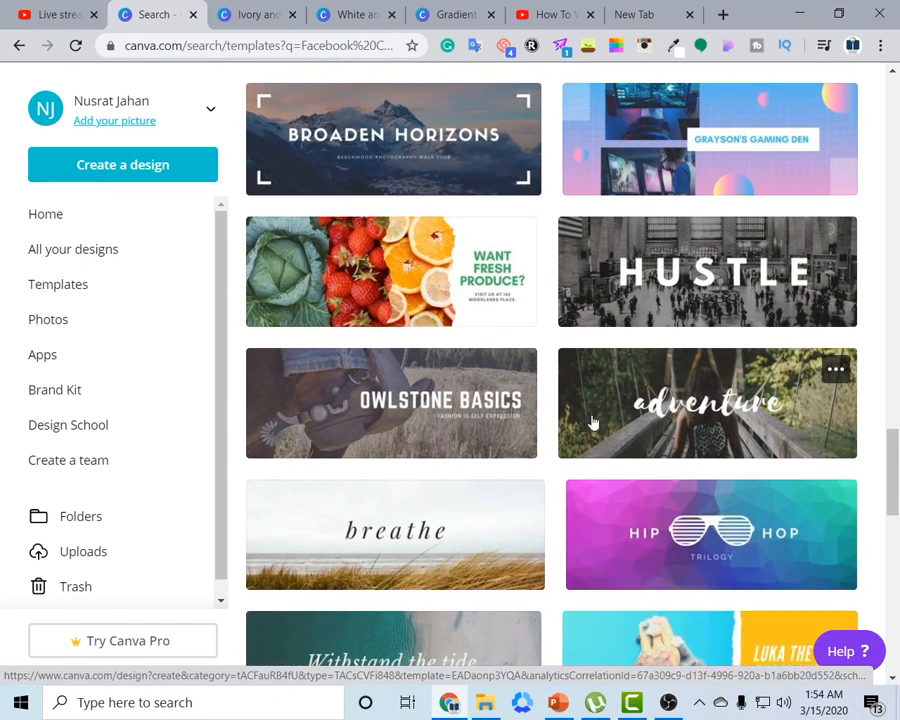
scroll(396, 446, down, 3)
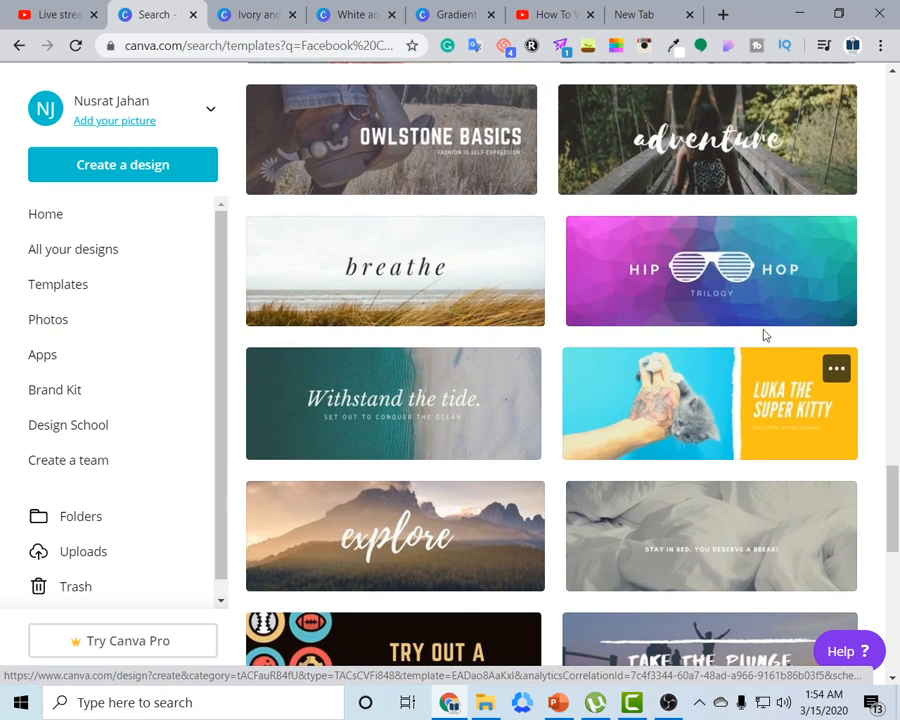
scroll(441, 377, down, 1)
scroll(580, 468, down, 2)
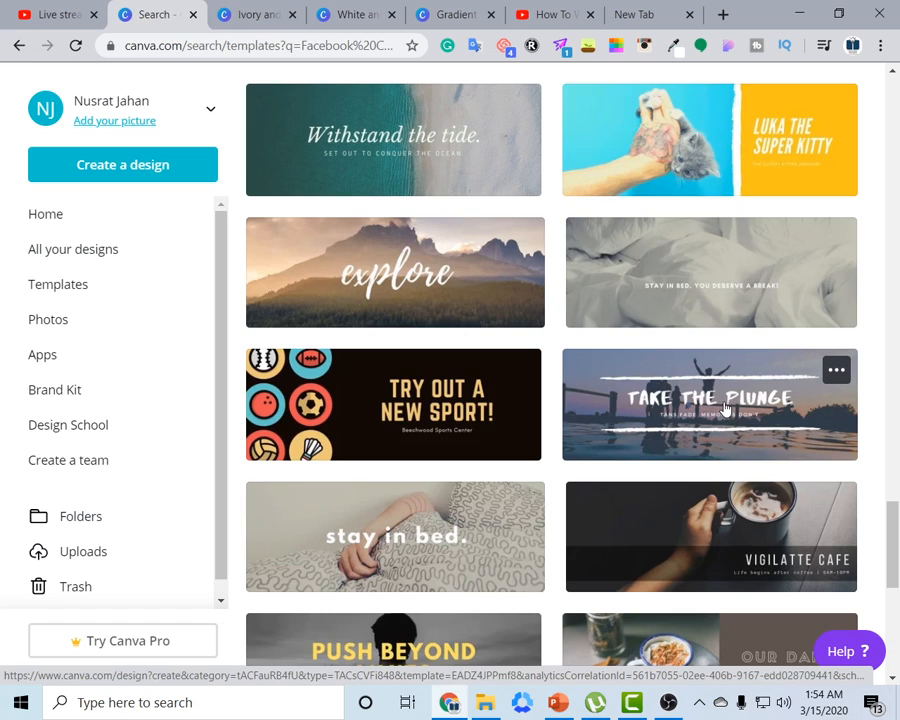
click(726, 408)
Return to the "Craft-Time Chronicles" design, search its templates for "learning", look through the matches and clear the search
click(243, 12)
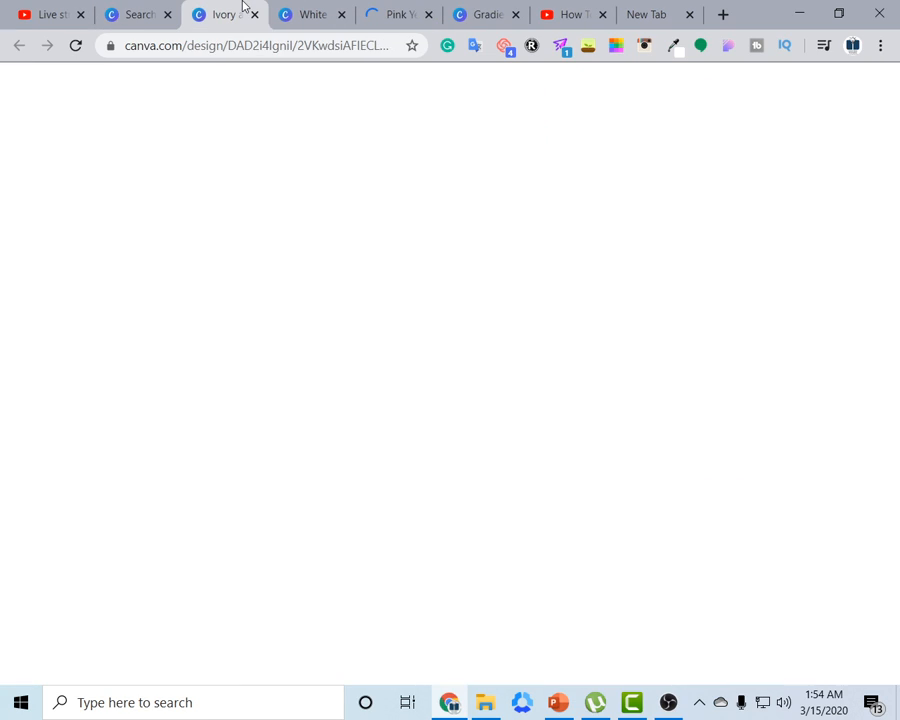
click(590, 410)
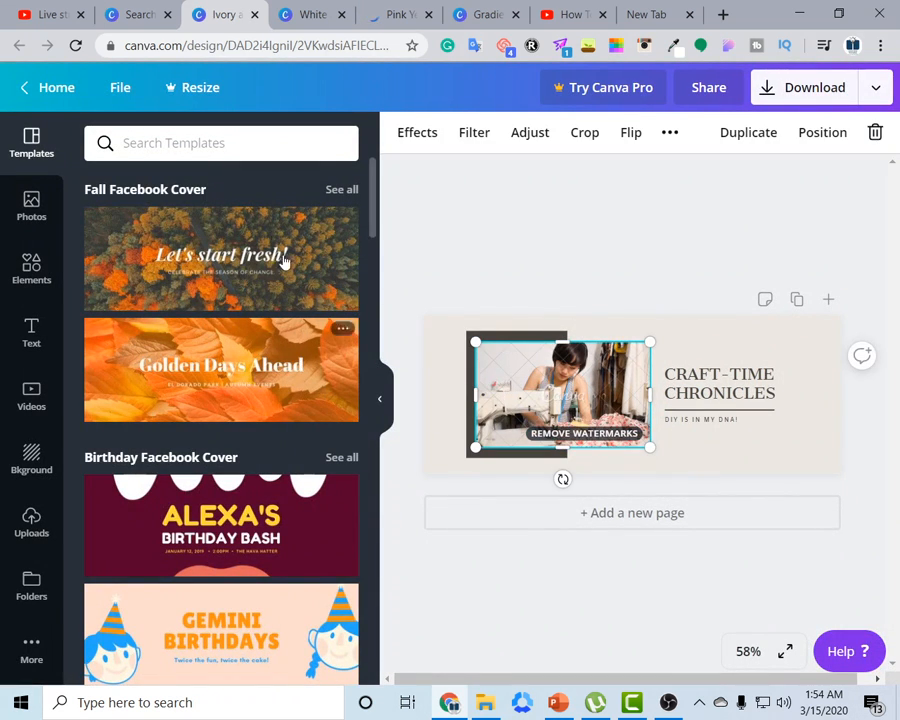
click(219, 148)
text(learning)
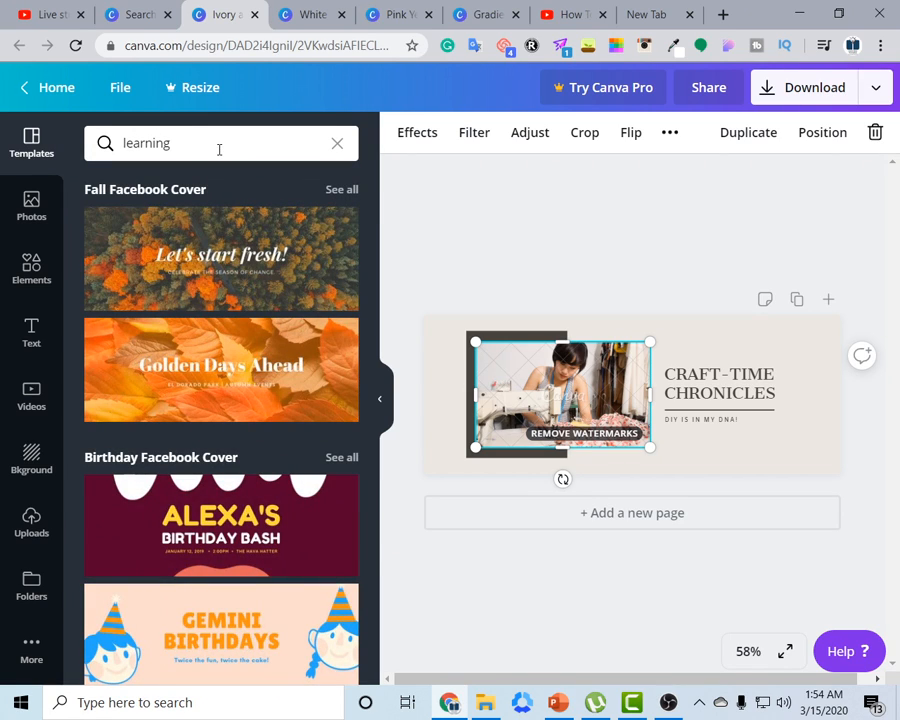
key(Return)
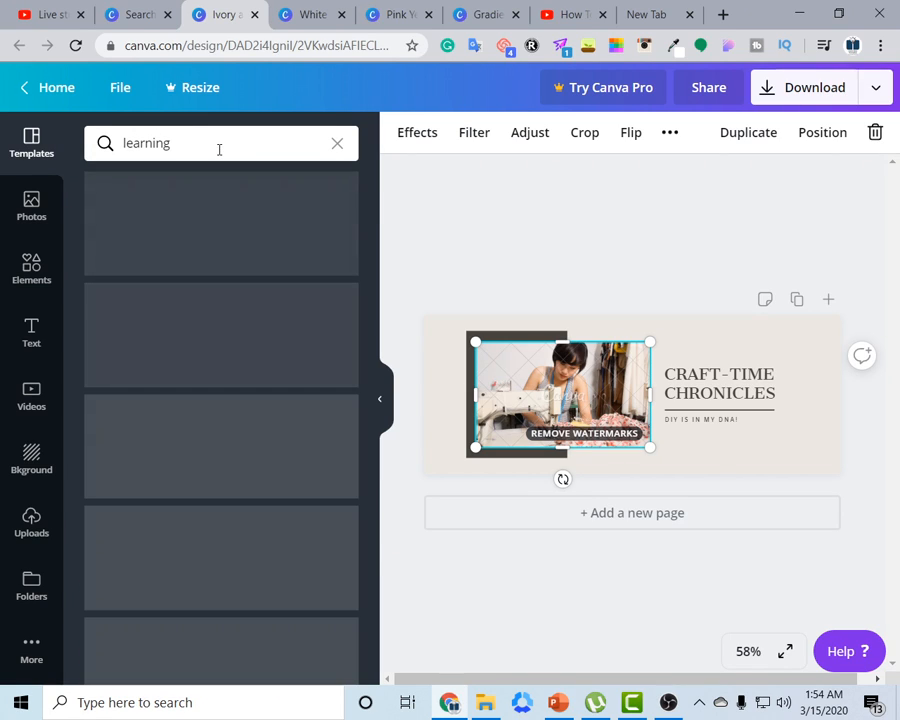
scroll(237, 570, down, 1)
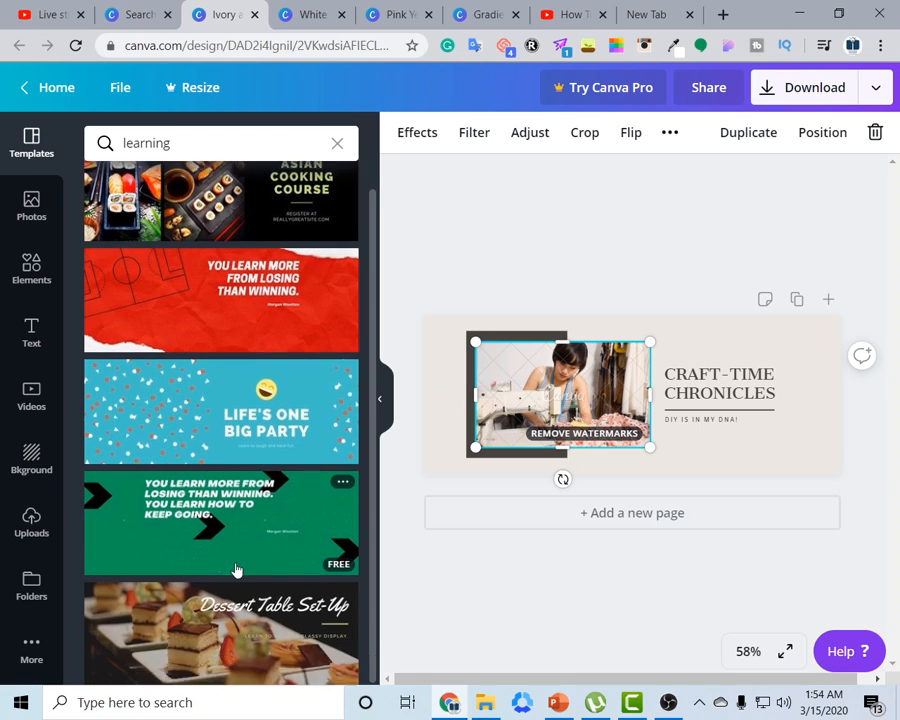
scroll(193, 305, up, 1)
scroll(222, 420, down, 1)
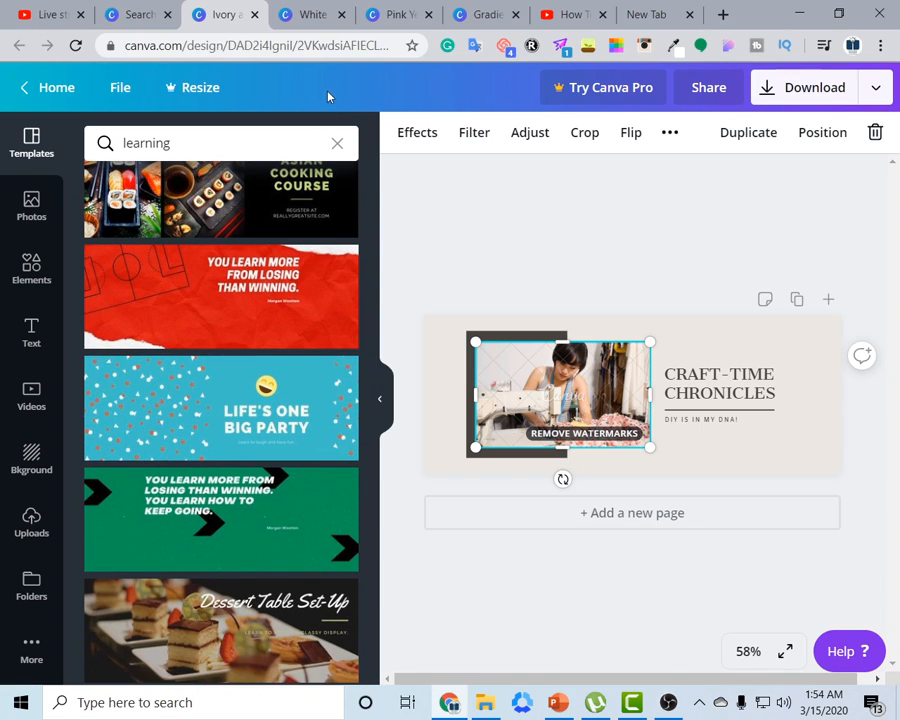
click(338, 144)
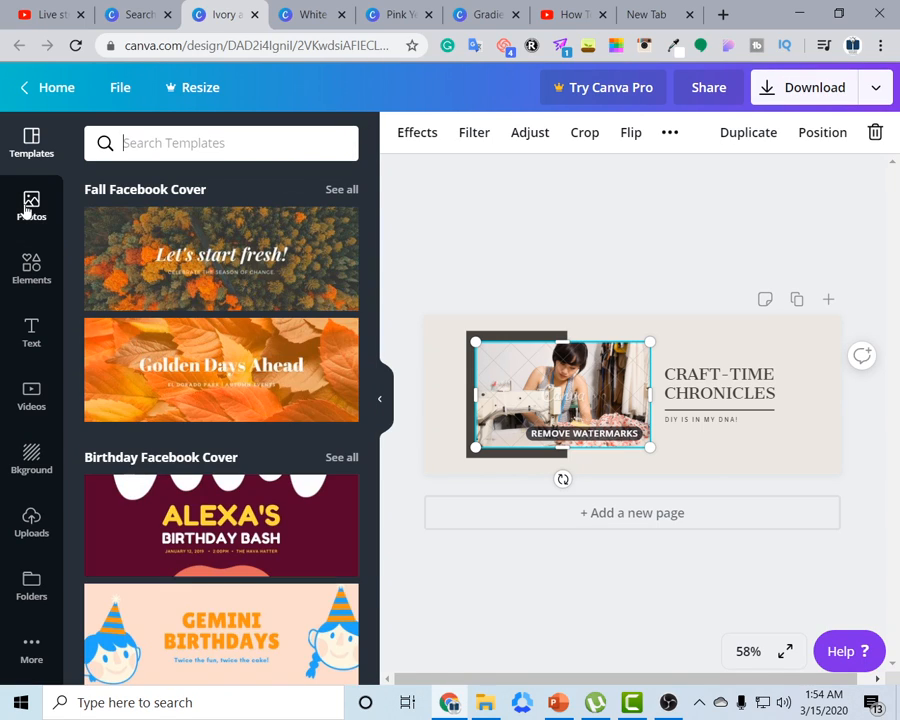
Search the photo library for "learning" using the recent search term
click(29, 208)
click(184, 140)
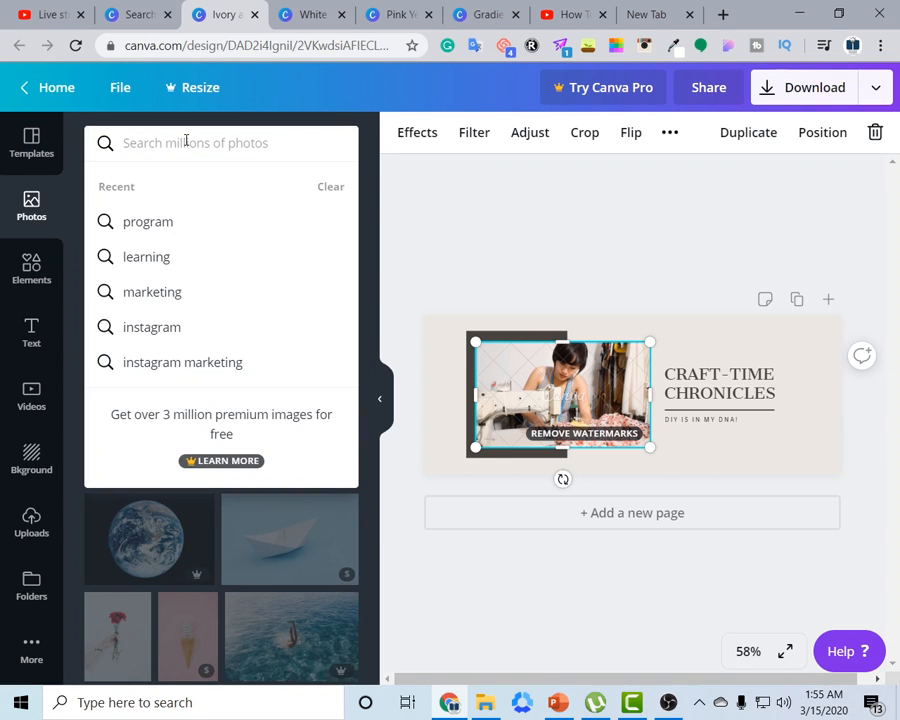
click(198, 258)
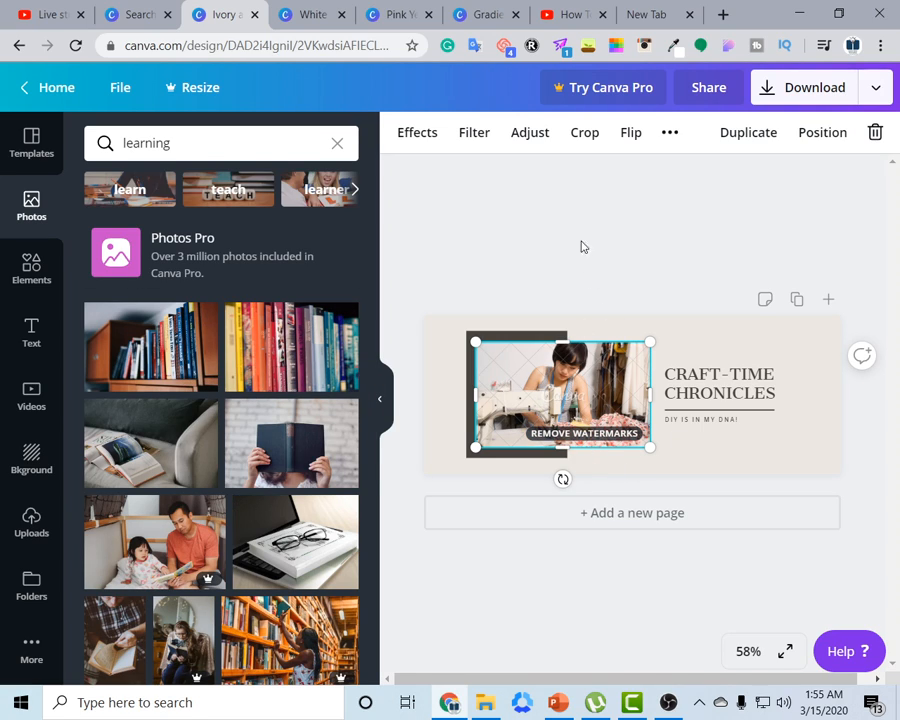
Check the purchase offer for removing the sewing photo's watermark, close it and delete the photo from the cover
click(581, 207)
click(567, 392)
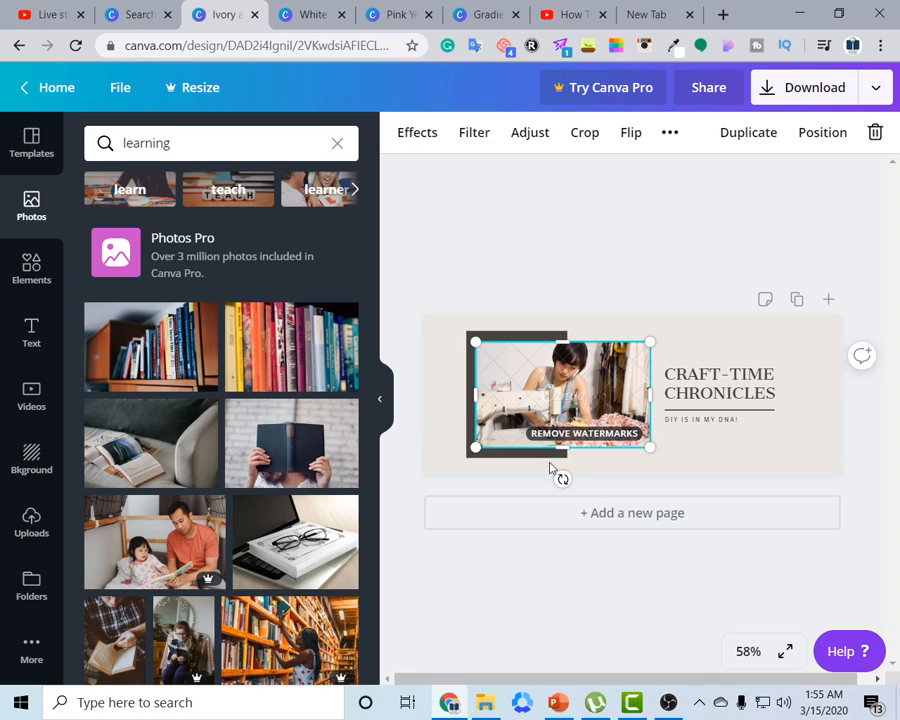
click(600, 434)
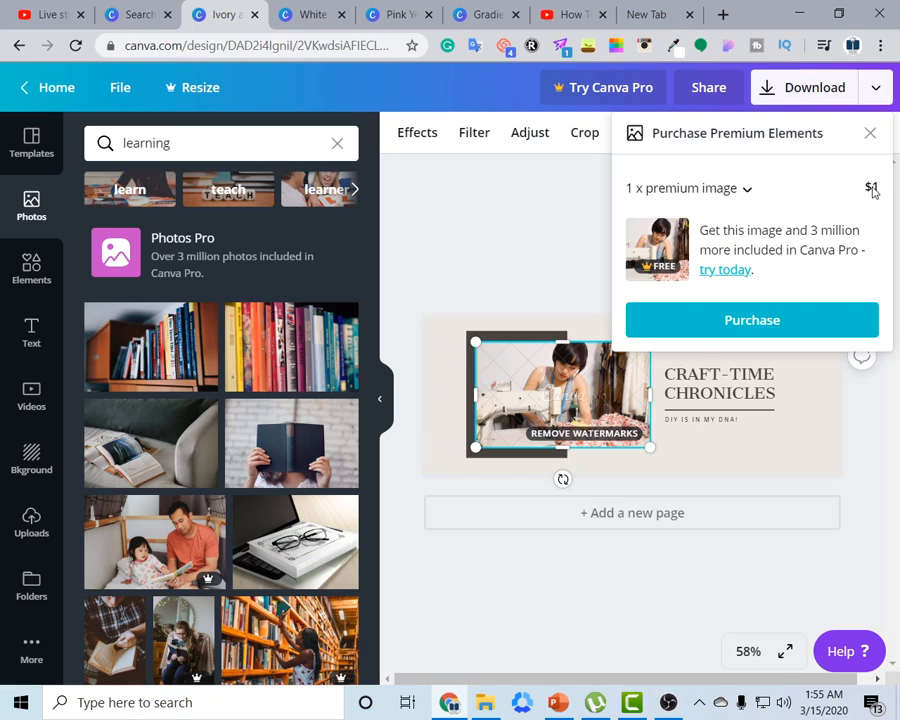
click(870, 135)
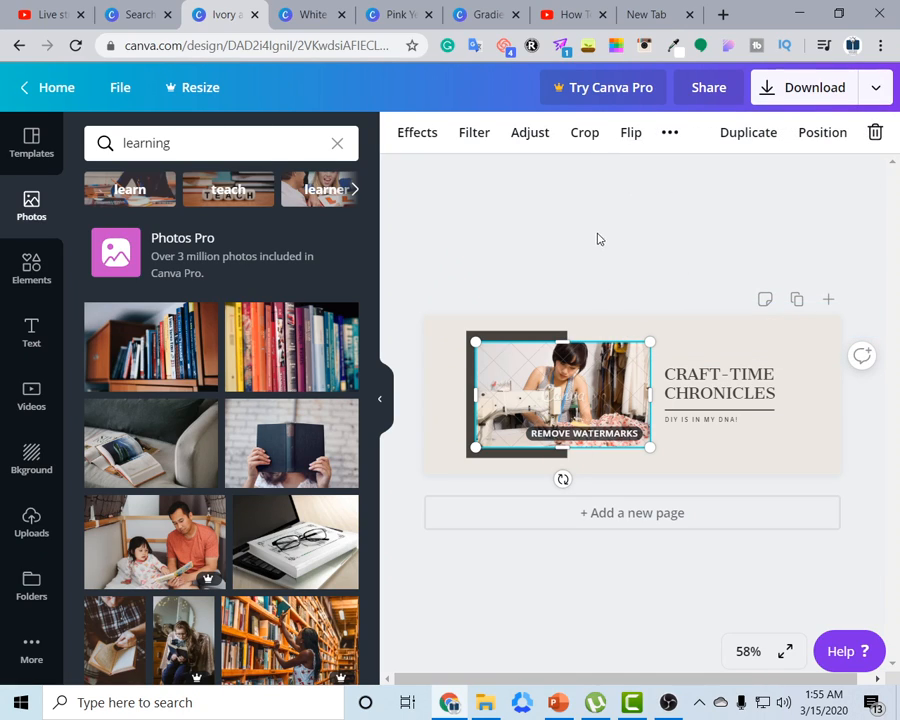
key(Delete)
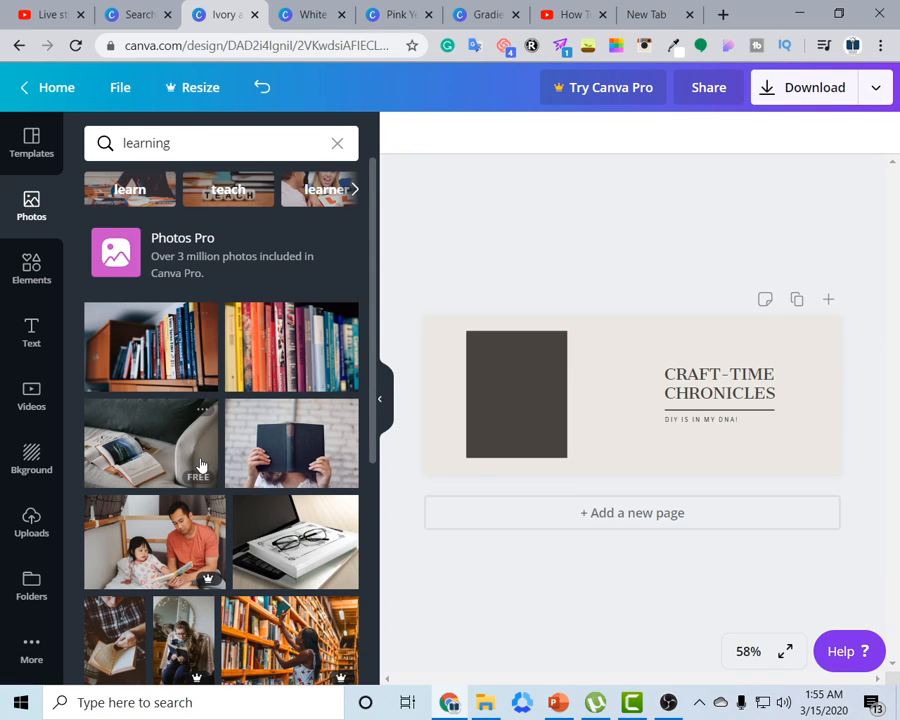
Try the photo of a person holding up a book, remove it, and try the book-and-glasses photo instead
scroll(300, 380, down, 1)
click(295, 362)
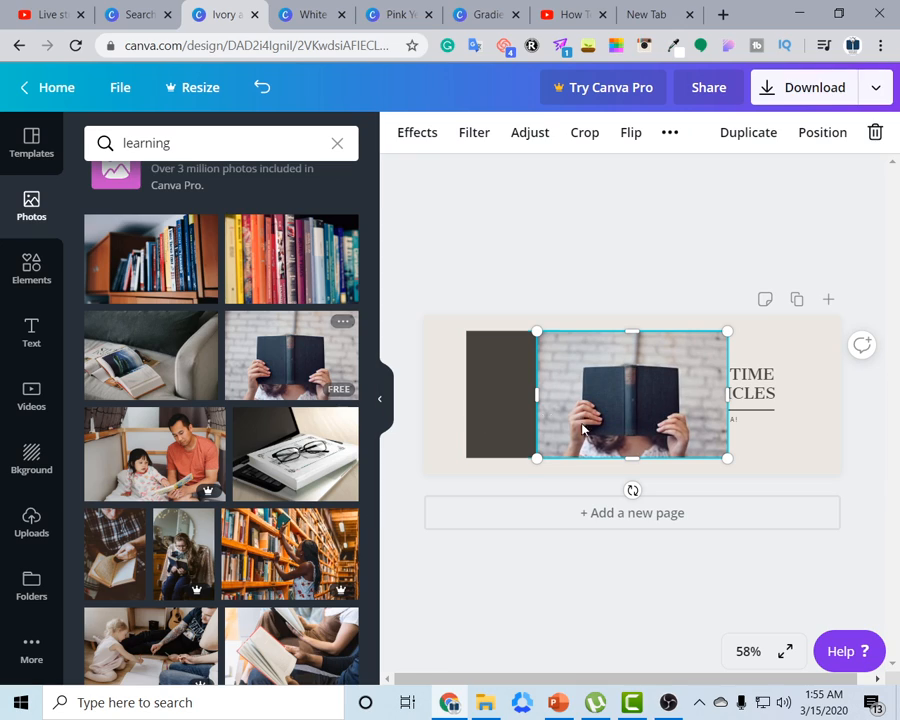
key(Delete)
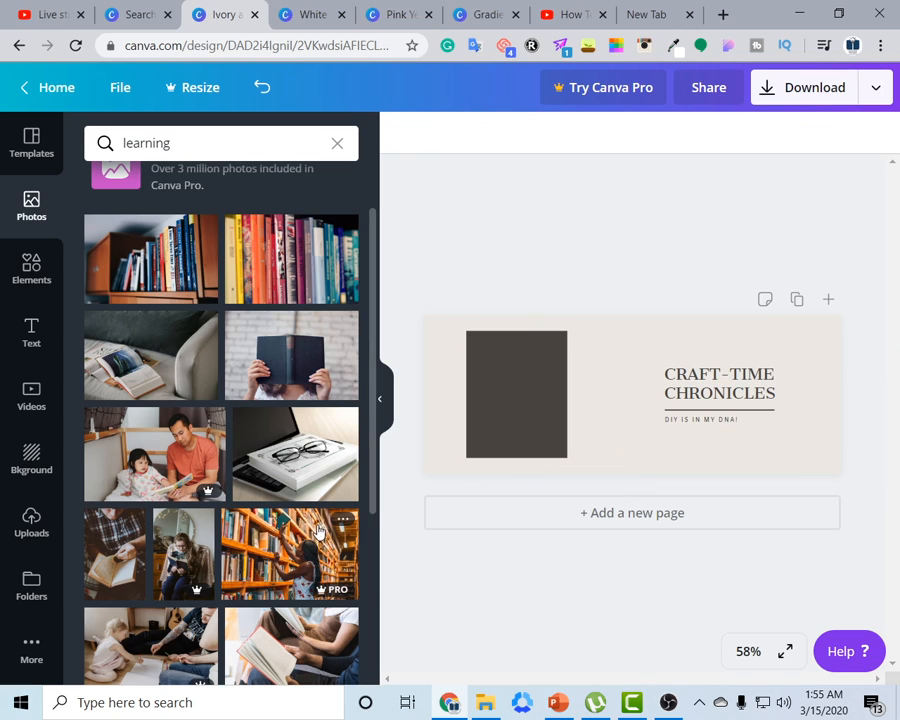
scroll(303, 291, down, 2)
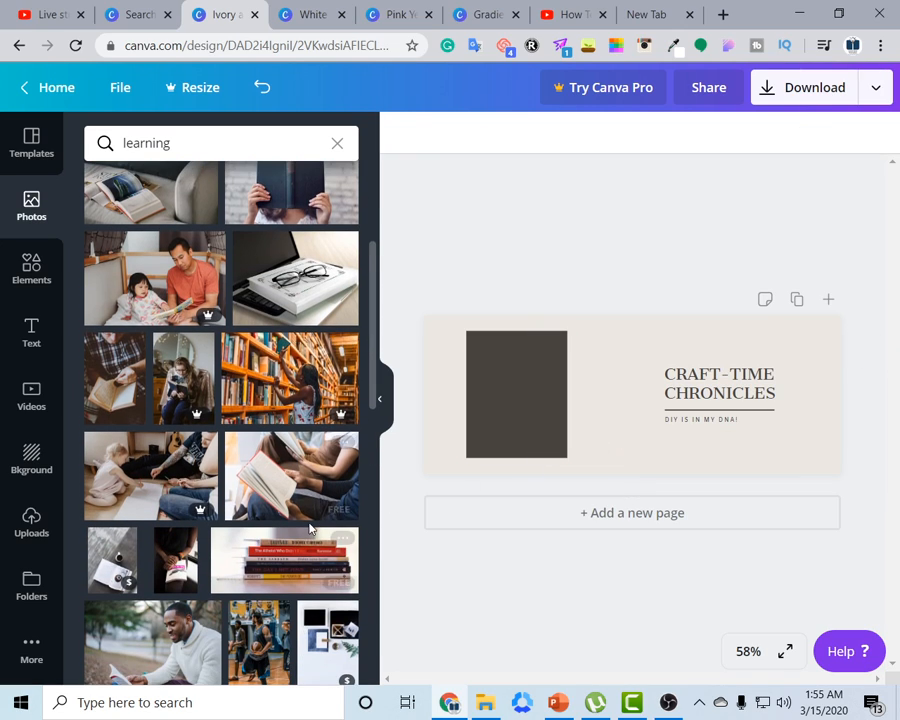
click(293, 288)
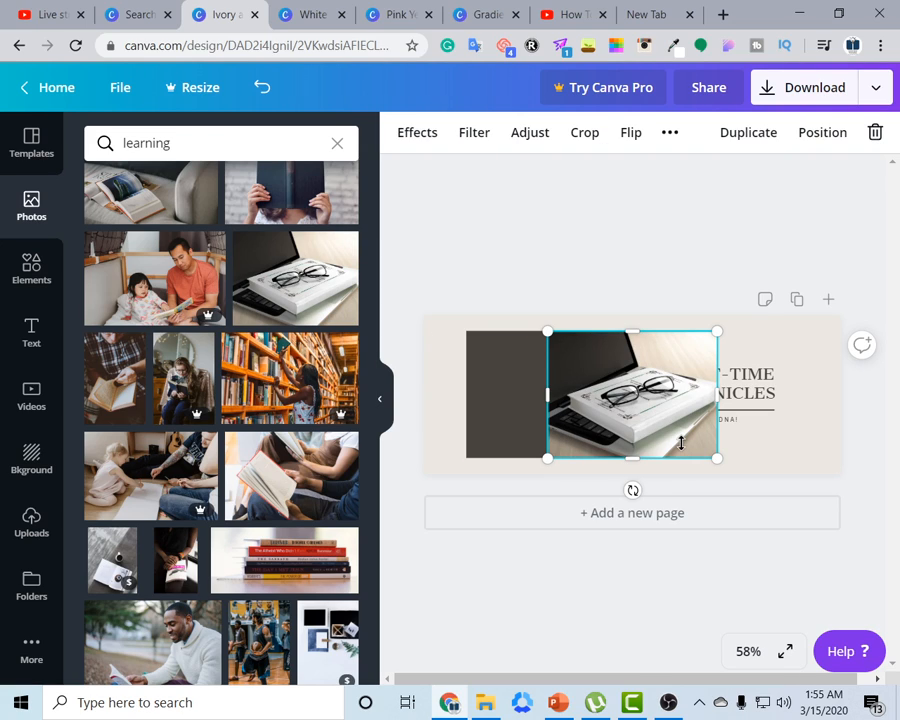
Swap the book-and-glasses photo for the free overhead photo of hands using a laptop beside an open notebook
scroll(173, 555, down, 2)
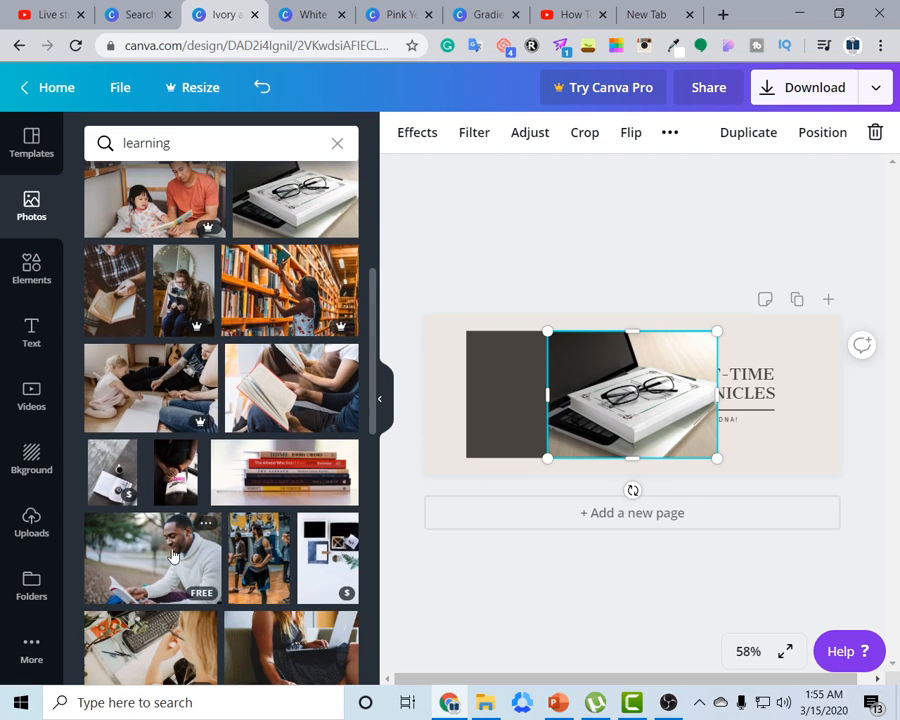
scroll(173, 555, down, 5)
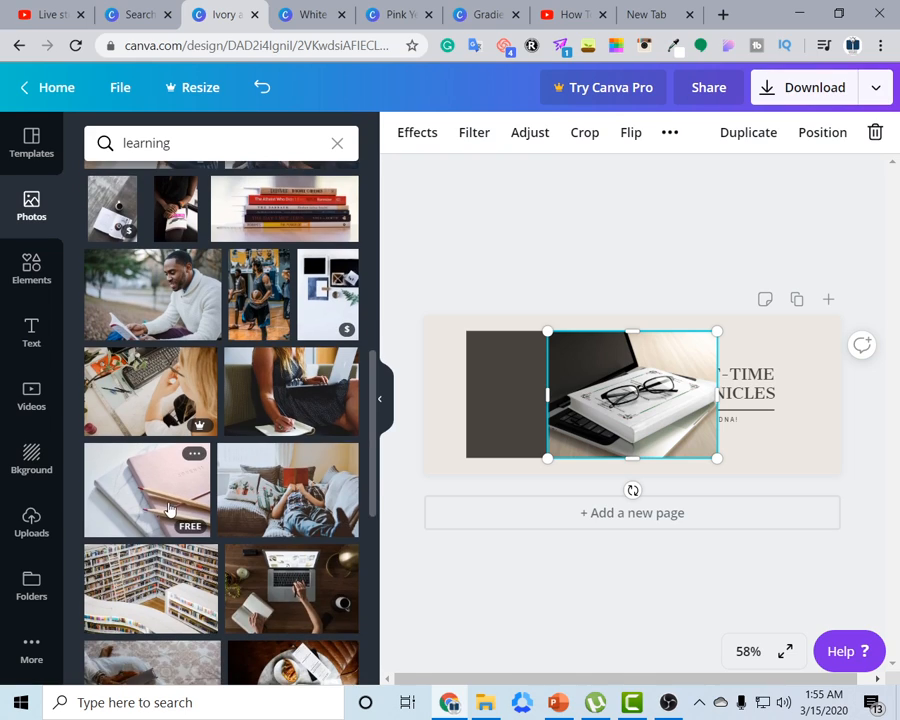
scroll(170, 510, down, 2)
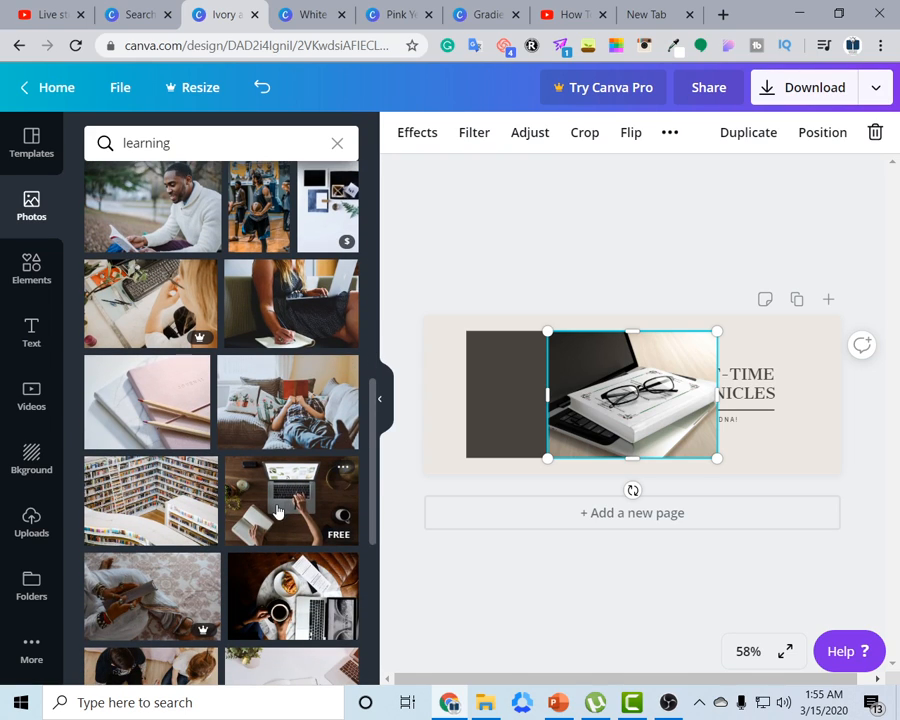
scroll(277, 366, down, 4)
click(283, 320)
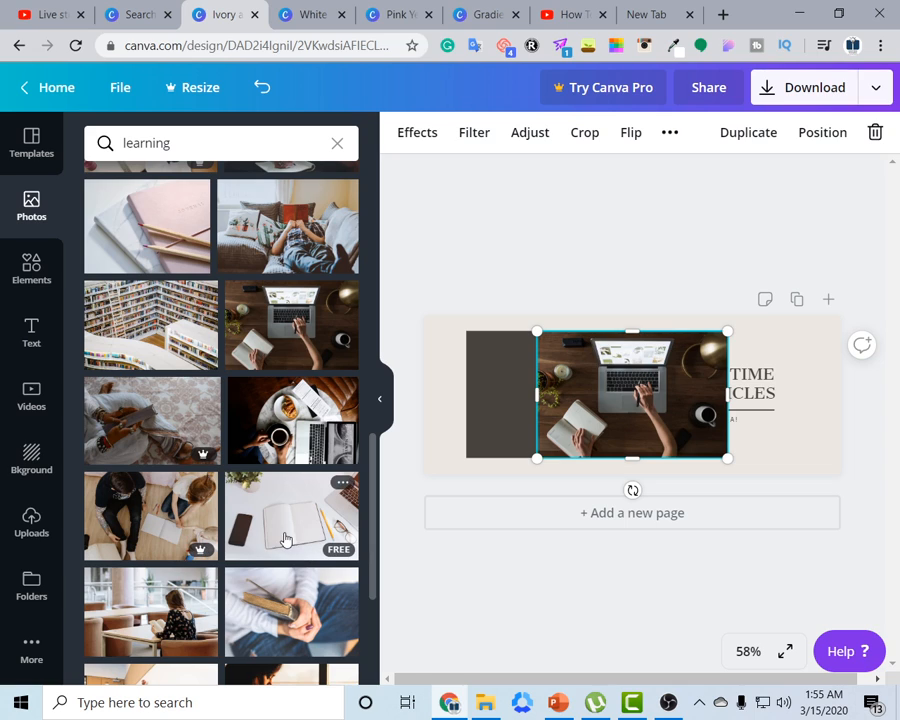
Look through more learning photos, then move the laptop photo left so it overlaps most of the dark rectangle
scroll(177, 432, down, 3)
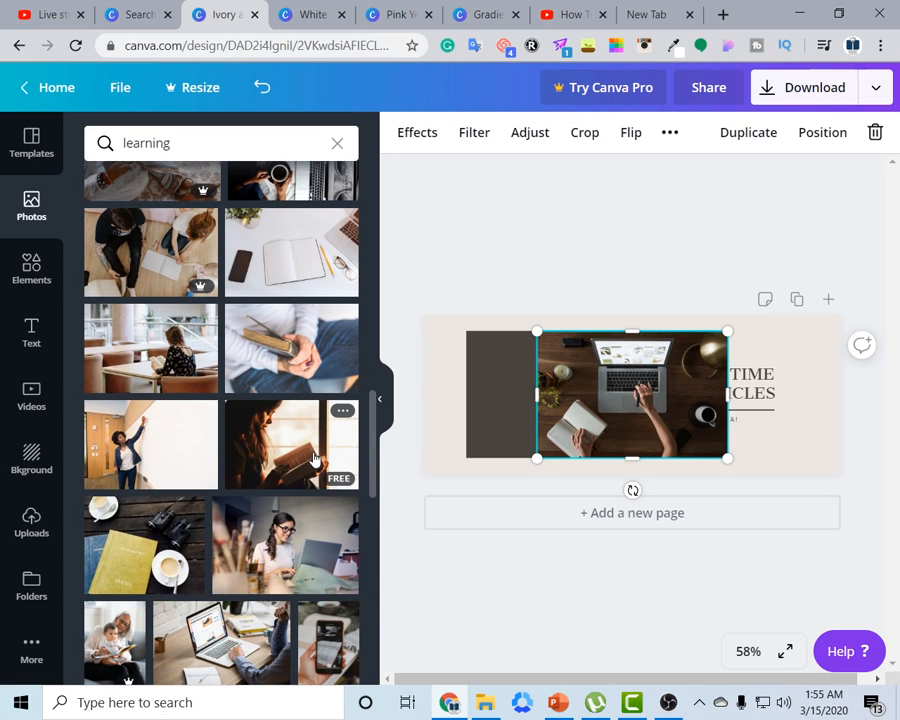
scroll(177, 432, down, 2)
scroll(288, 576, up, 4)
scroll(288, 576, down, 2)
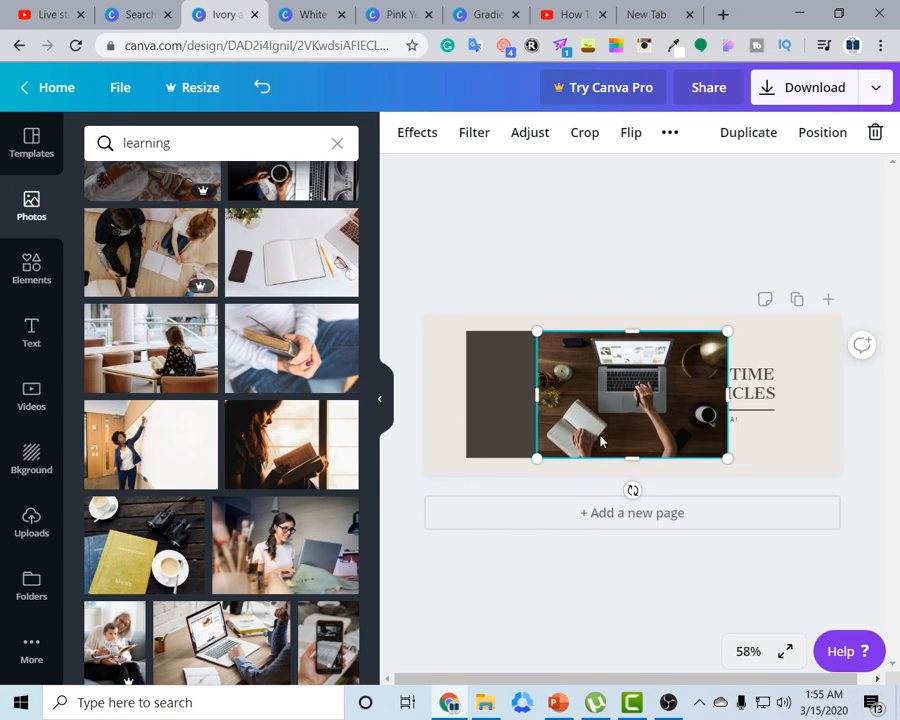
drag(614, 427, 592, 420)
click(641, 418)
key(Delete)
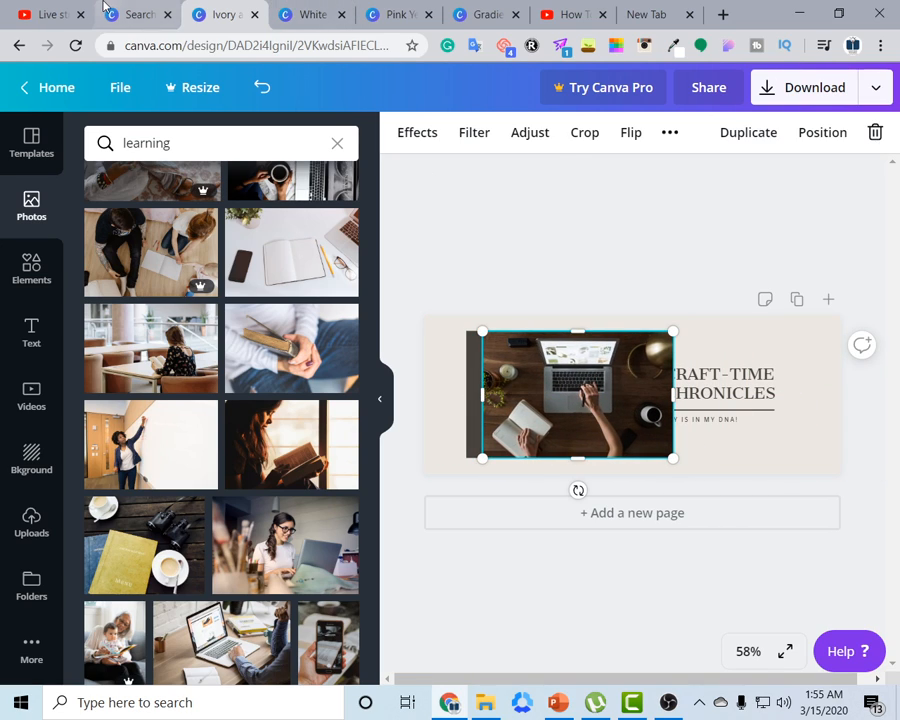
Return to the template search page and examine how the original "Craft-Time Chronicles" template places its photo over the dark rectangle
click(105, 6)
scroll(743, 497, up, 1)
scroll(743, 497, up, 20)
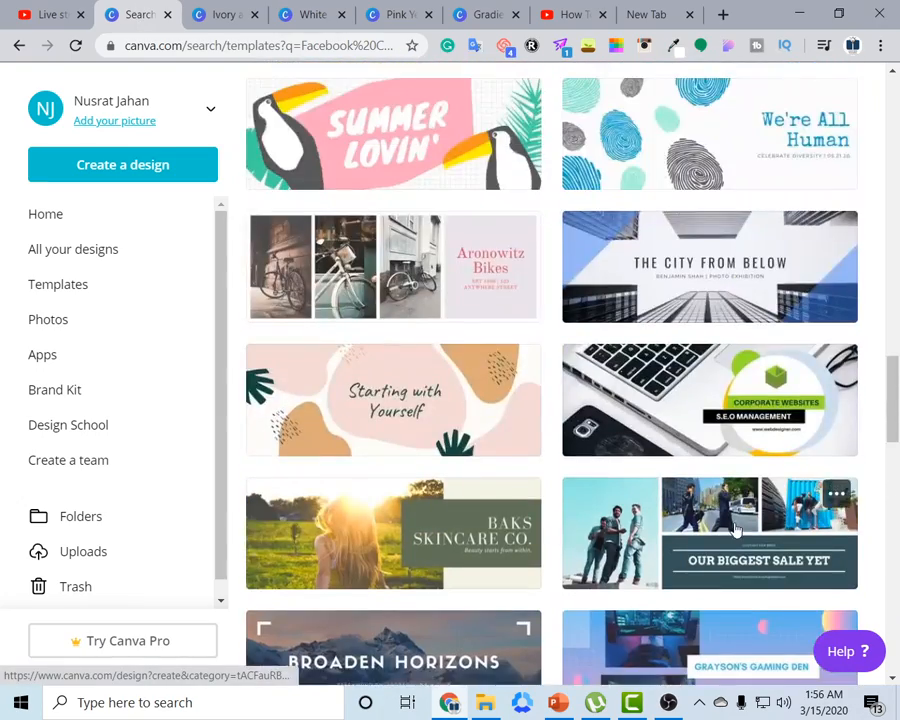
scroll(736, 532, down, 4)
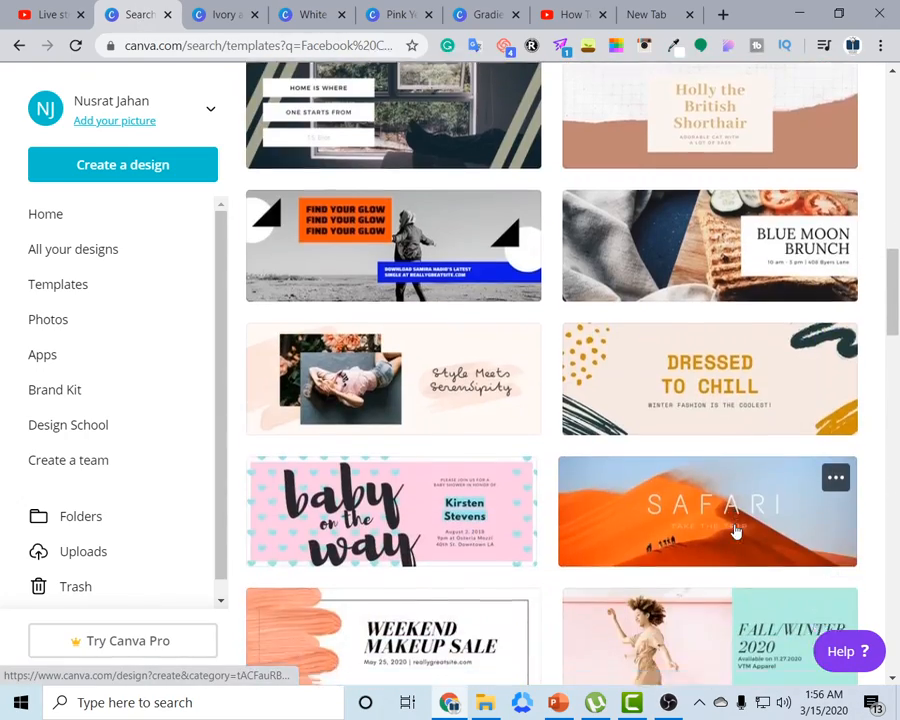
scroll(736, 532, up, 3)
scroll(736, 532, up, 6)
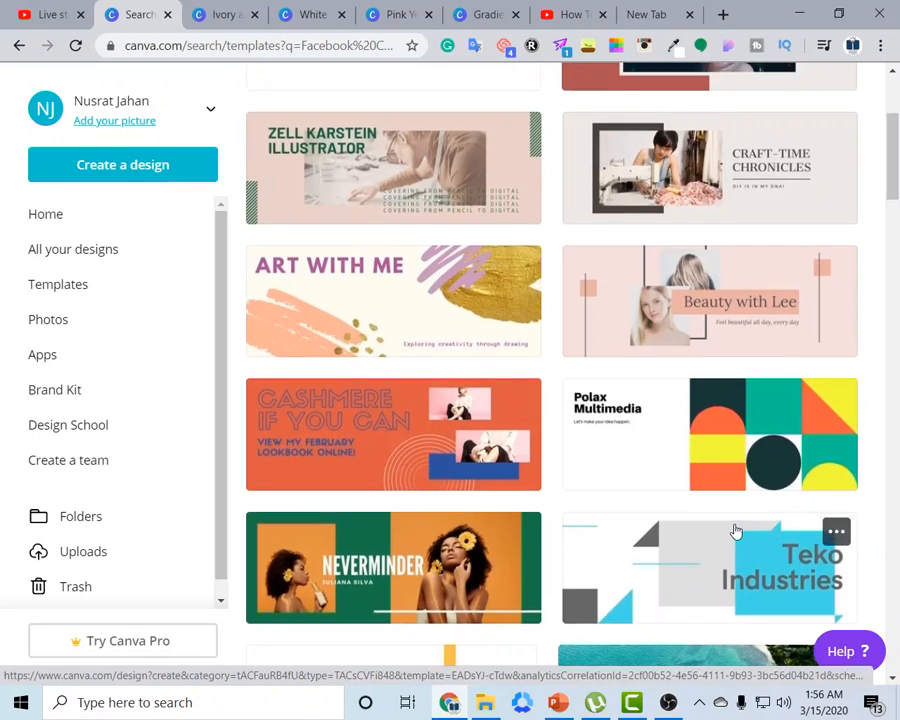
scroll(736, 532, down, 2)
scroll(736, 530, down, 5)
scroll(734, 523, up, 6)
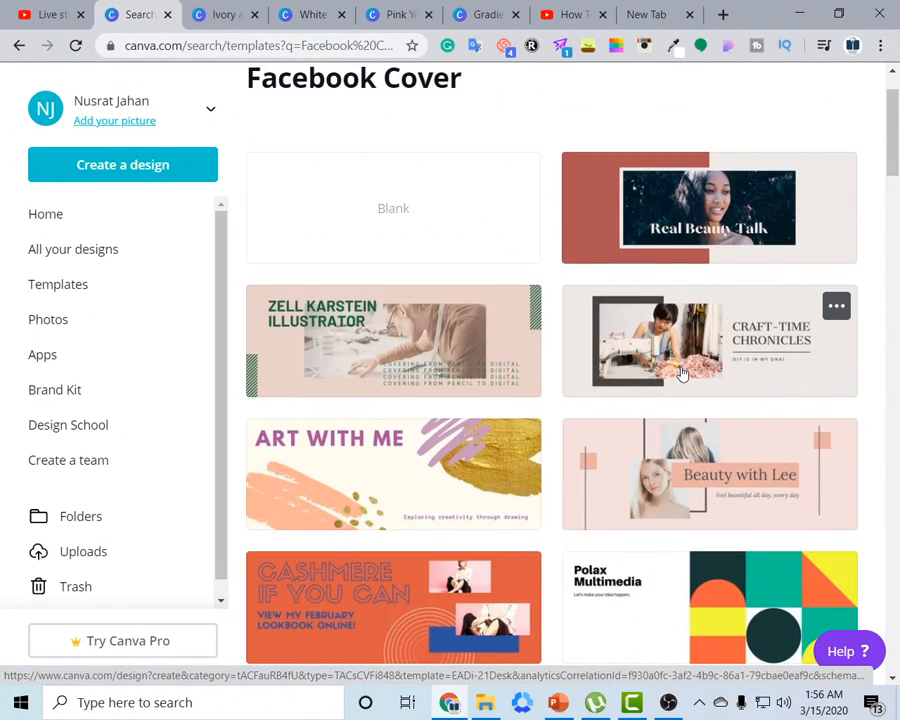
Return to the Craft-Time Chronicles design and adjust the laptop photo's position and size over the dark rectangle
click(238, 14)
mouse_move(578, 408)
mouse_down()
mouse_move(573, 416)
mouse_move(576, 408)
mouse_up()
drag(668, 339, 655, 354)
drag(584, 402, 576, 393)
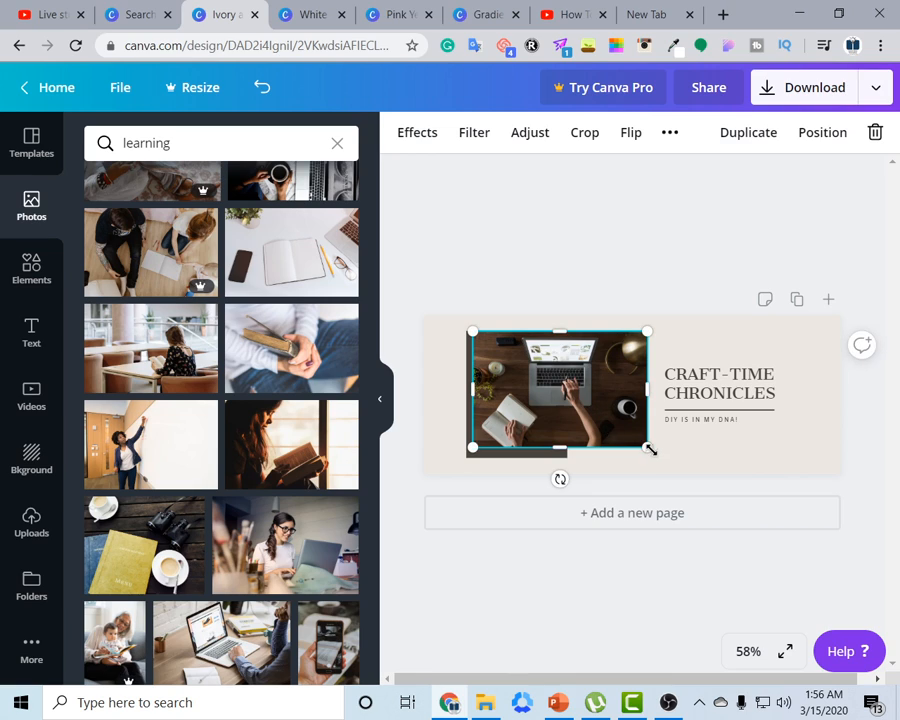
drag(649, 450, 661, 460)
drag(606, 411, 607, 411)
Compare with the original template on the search page, then shrink the laptop photo so the dark rectangle shows around its left side
click(305, 14)
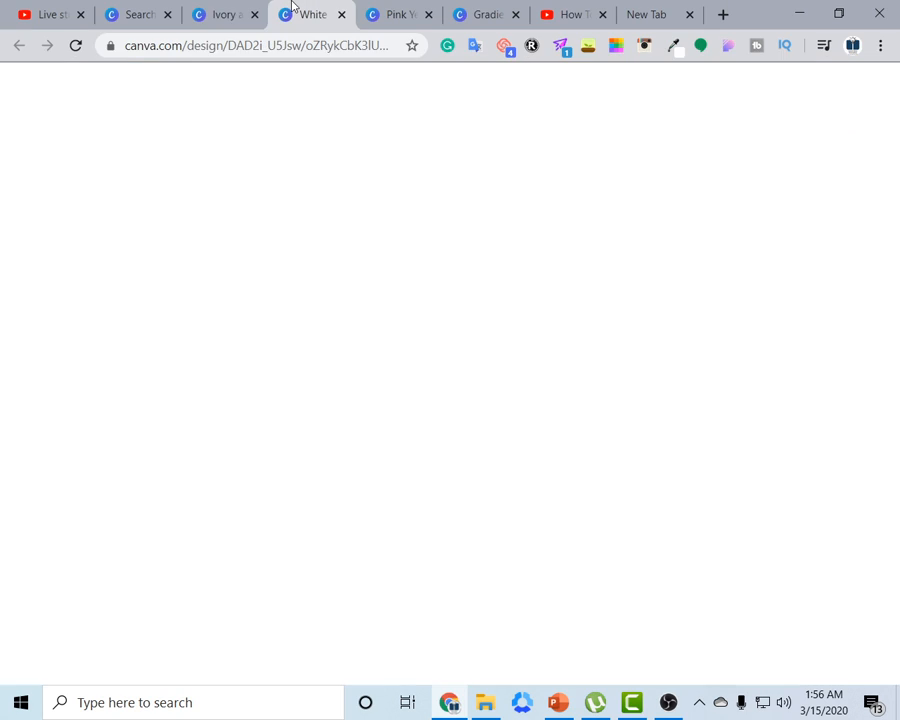
click(218, 12)
click(140, 14)
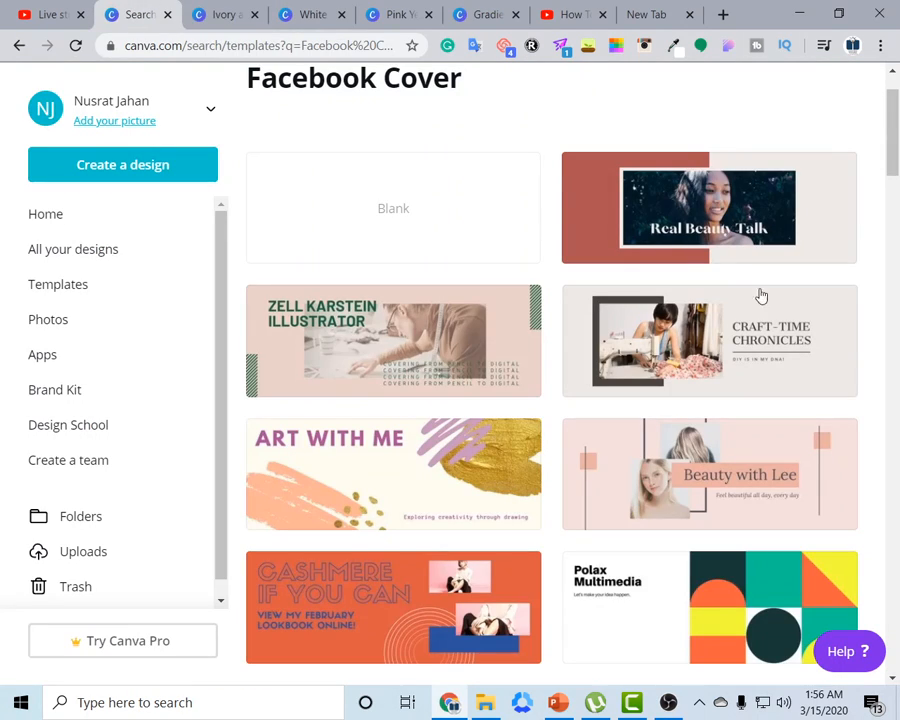
click(273, 15)
drag(665, 332, 612, 375)
click(594, 246)
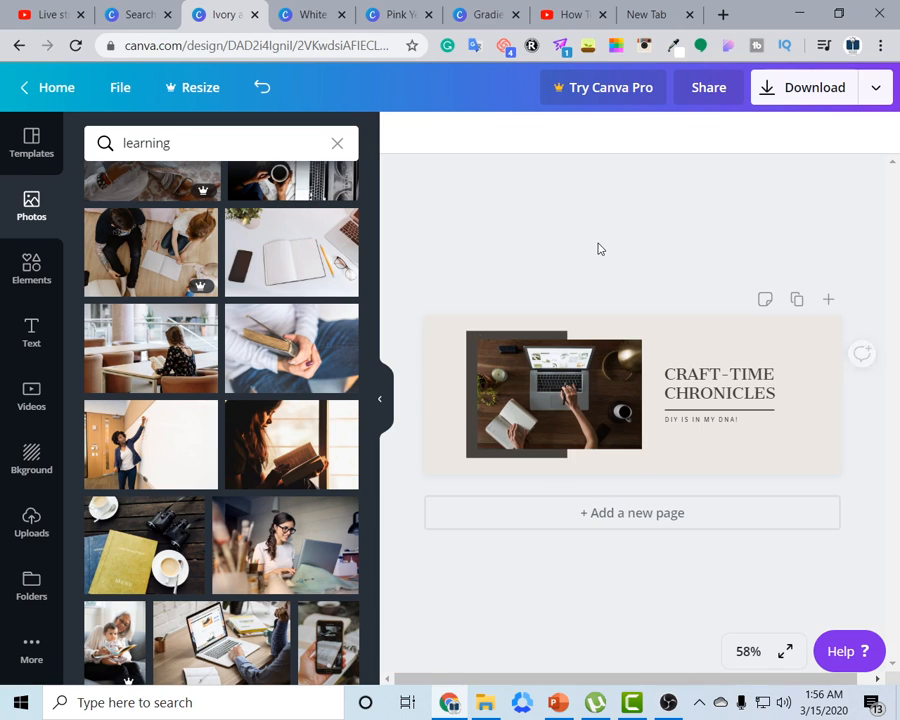
Show the dark rectangle's transparency and position options, then duplicate the rectangle and undo the duplication
click(472, 448)
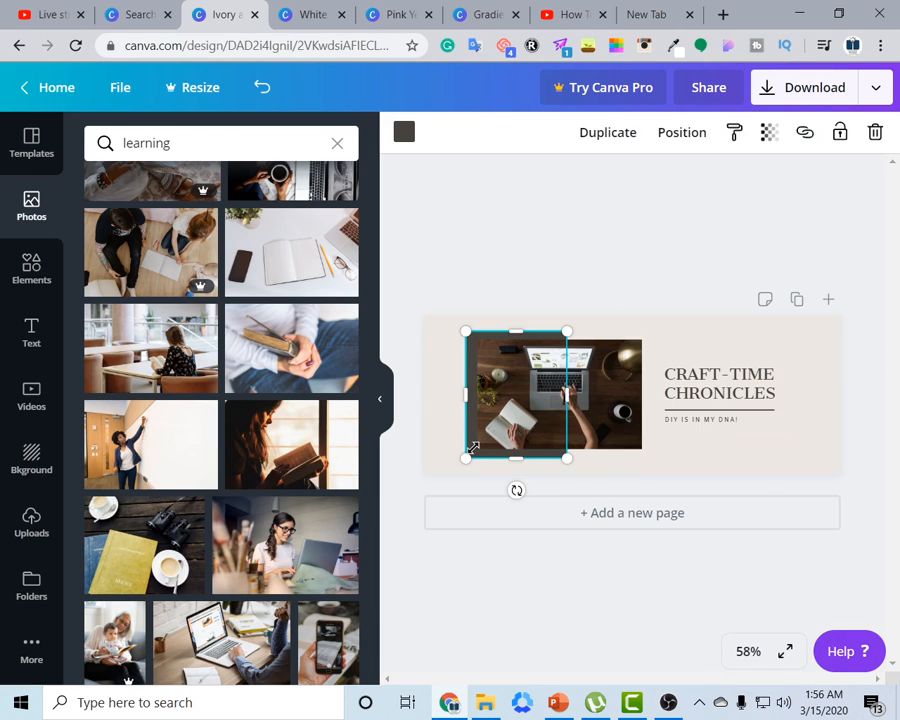
click(771, 148)
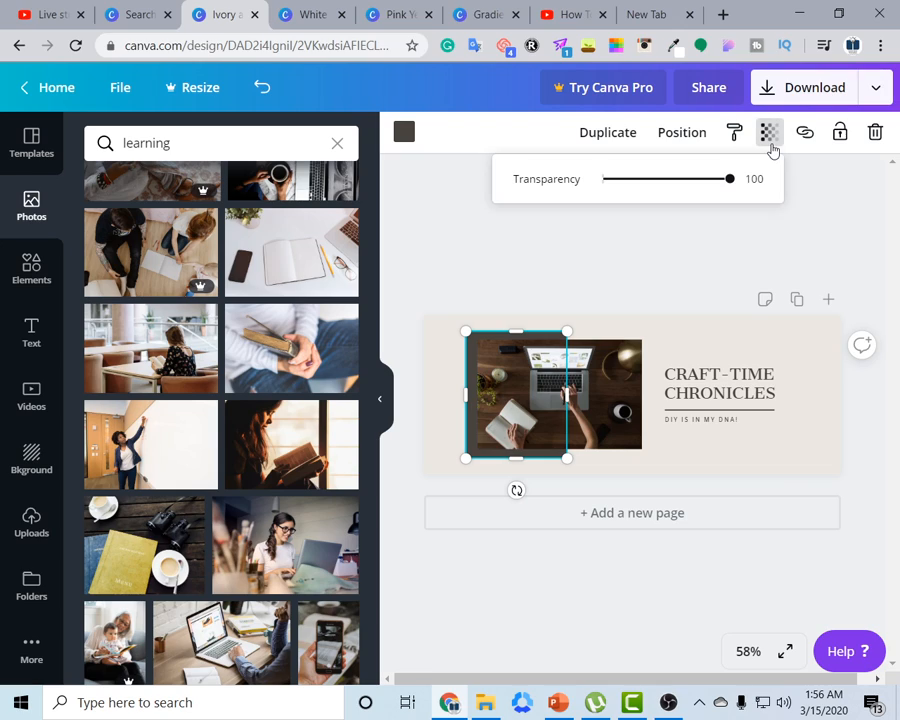
click(770, 148)
click(686, 140)
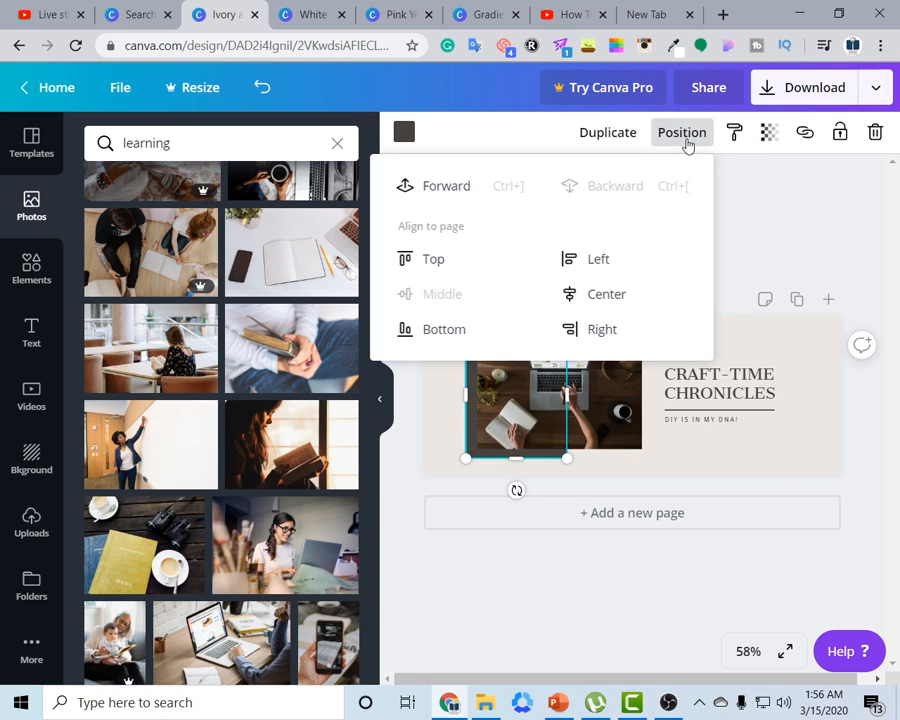
click(687, 145)
click(588, 146)
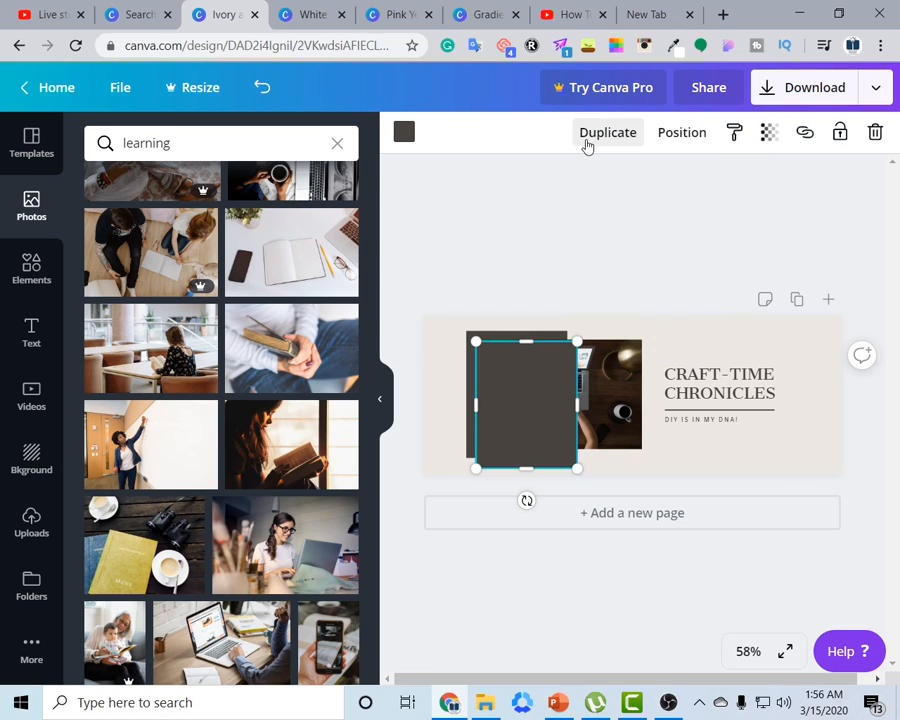
key(ctrl+z)
Try a vertical flip on the laptop photo and reverse it
click(556, 394)
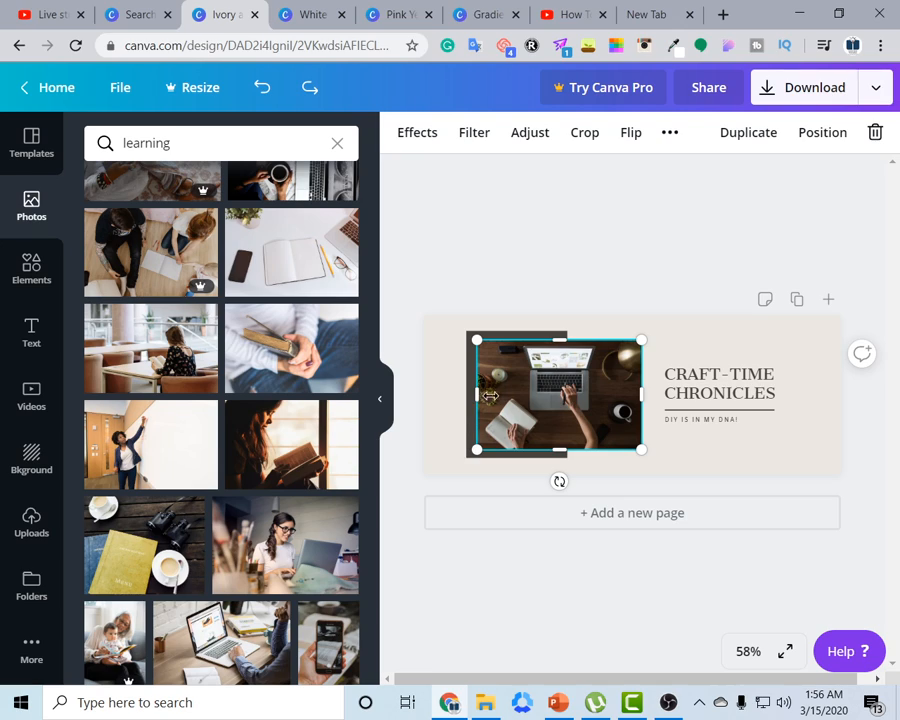
click(631, 132)
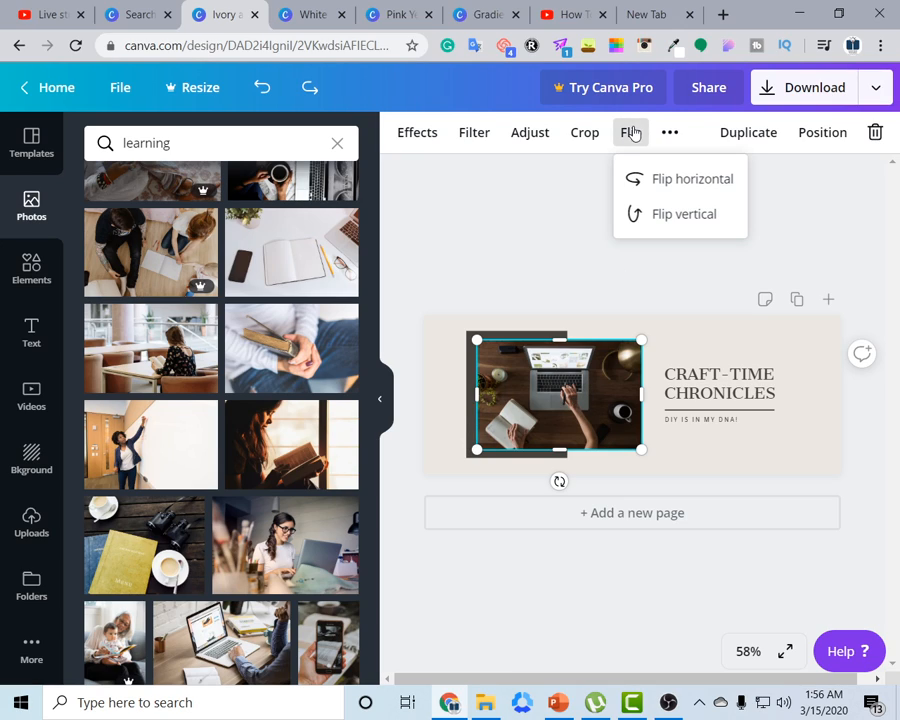
click(668, 226)
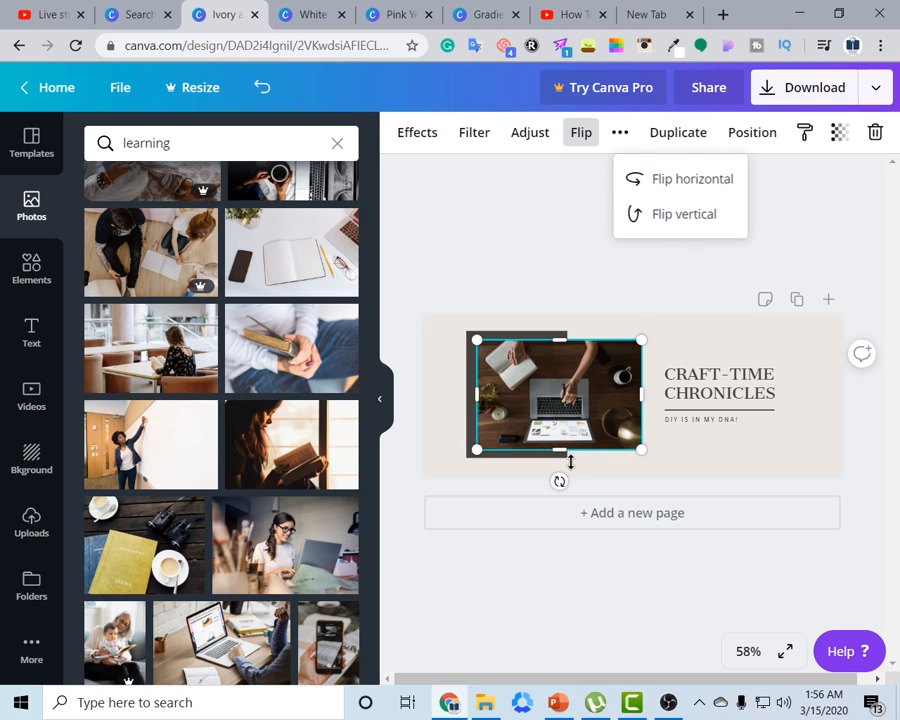
click(662, 212)
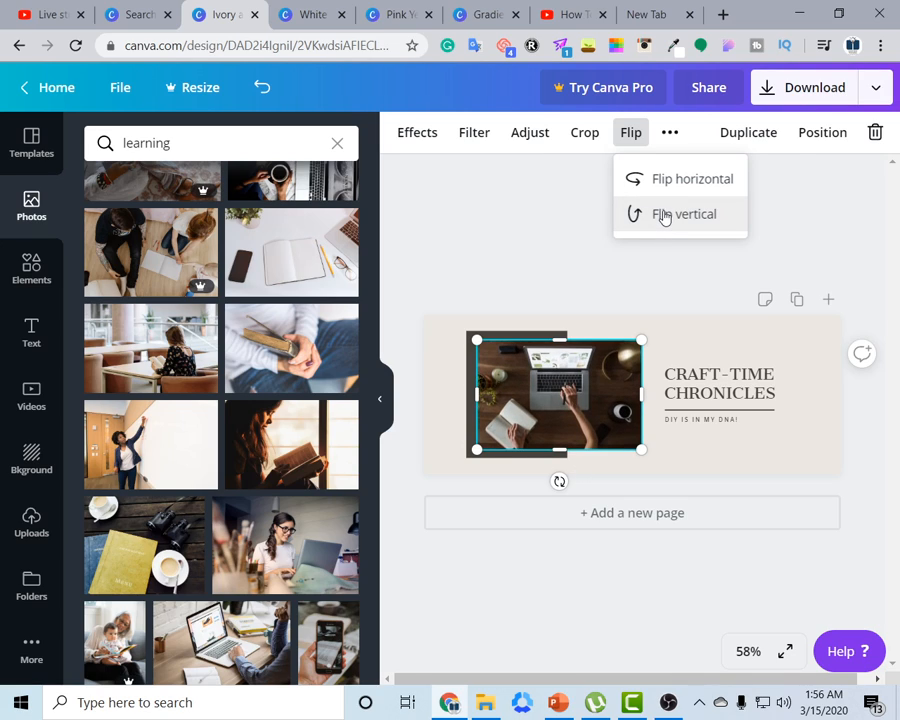
Flip the laptop photo horizontally so the open notebook sits on its right side
click(670, 184)
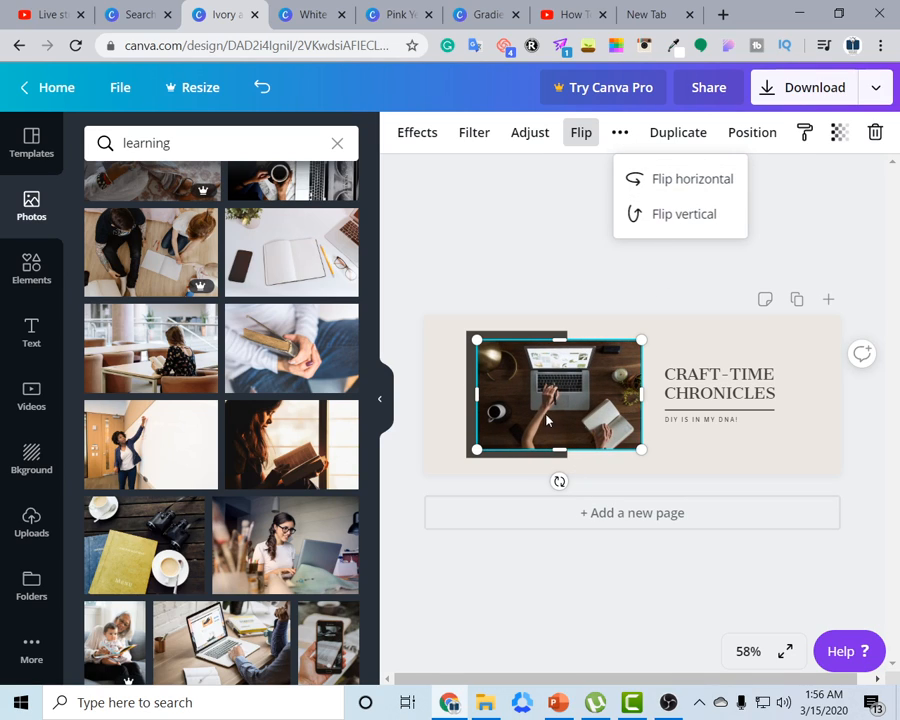
click(676, 184)
click(676, 184)
click(620, 133)
Adjust the laptop photo to brightness 25, contrast -16, saturation 21, X-Process 11 and vignette 45
click(537, 147)
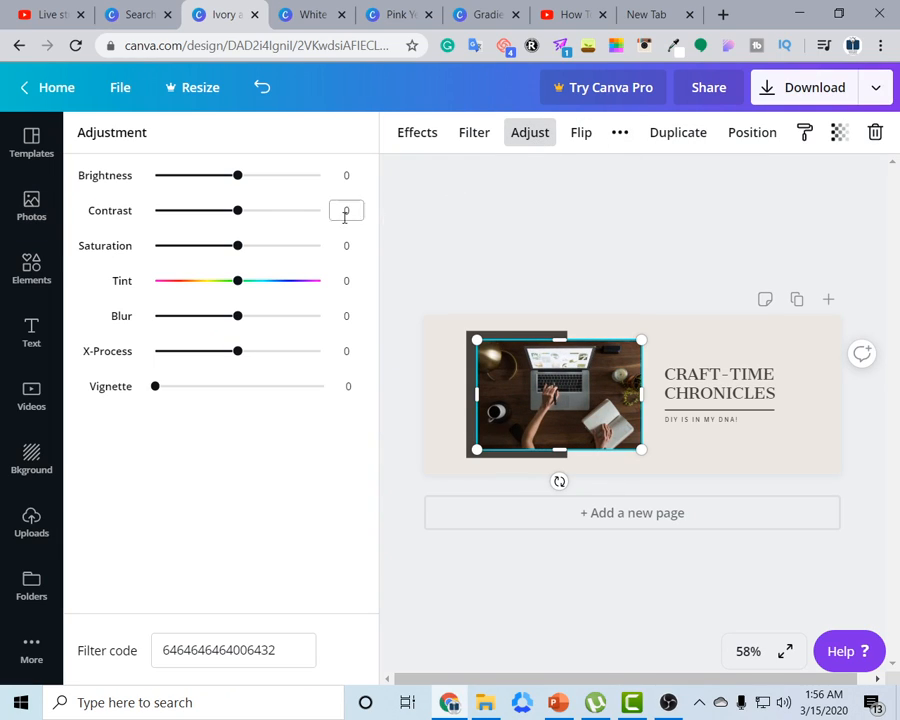
drag(237, 178, 225, 212)
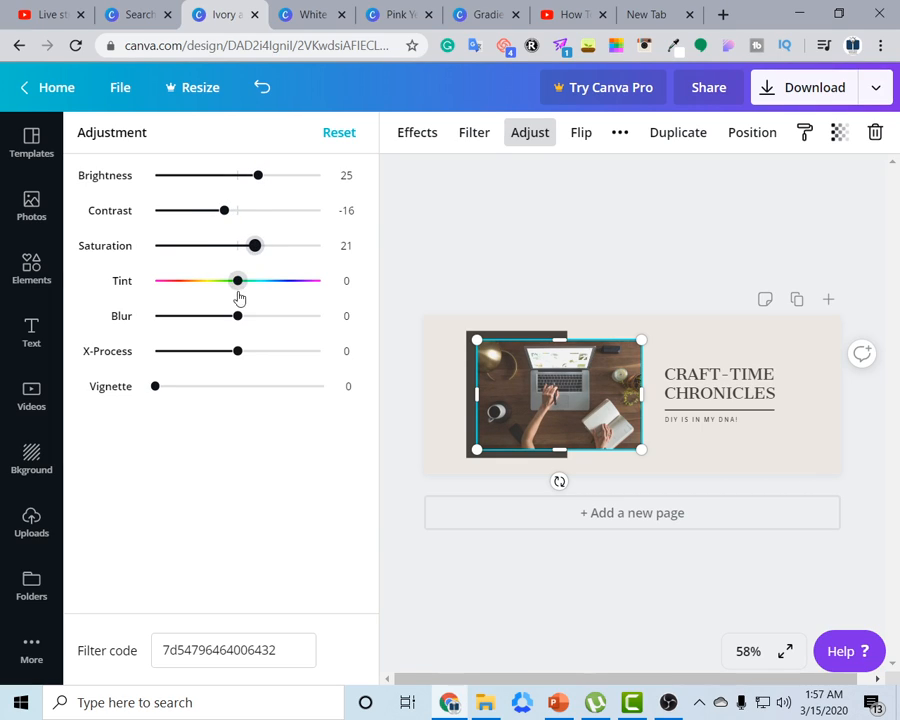
drag(244, 288, 232, 326)
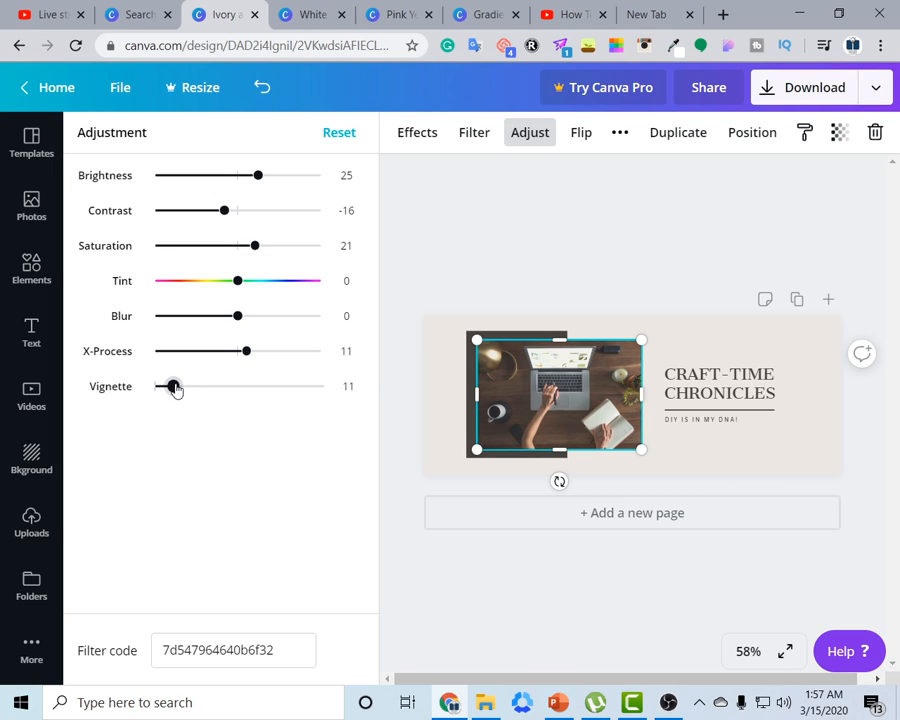
drag(175, 390, 231, 388)
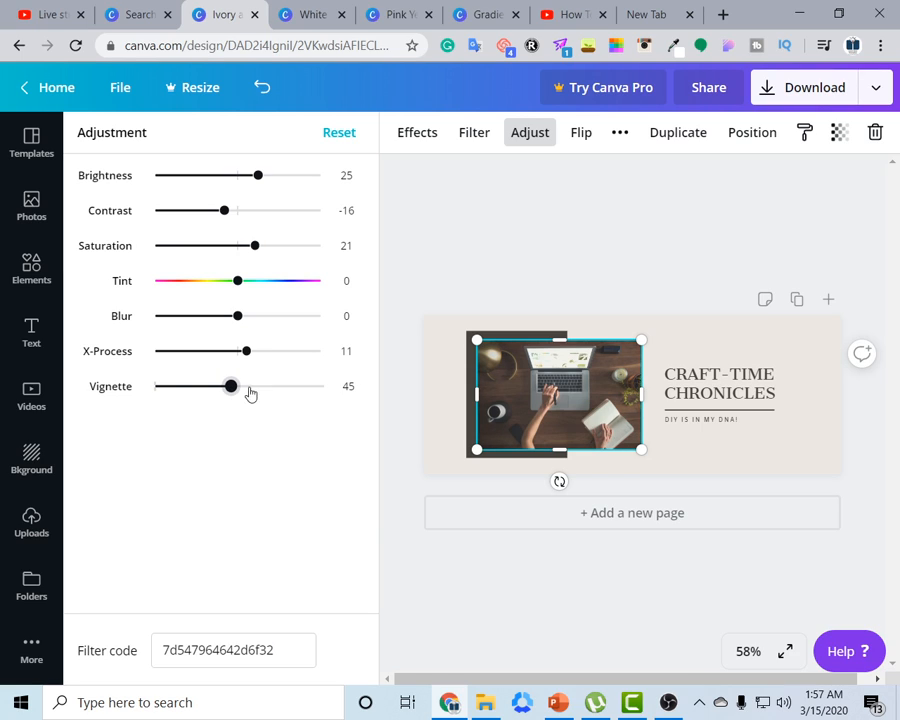
click(421, 266)
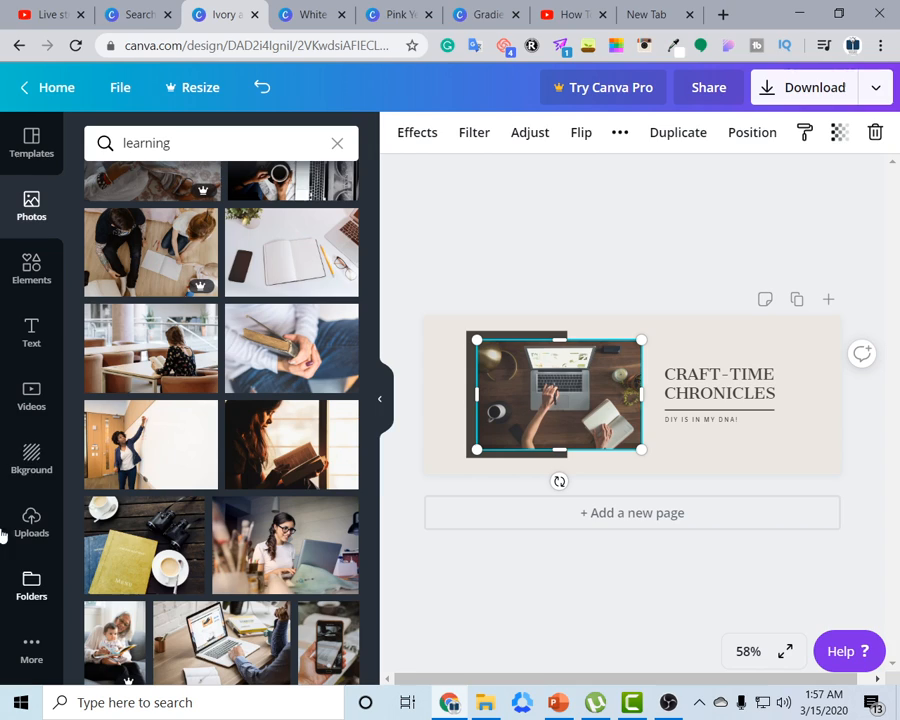
Try Duotone effects such as Cherry, Pop, Sea Green, Sea Blue and Mustard on the laptop photo, then cancel them
click(416, 138)
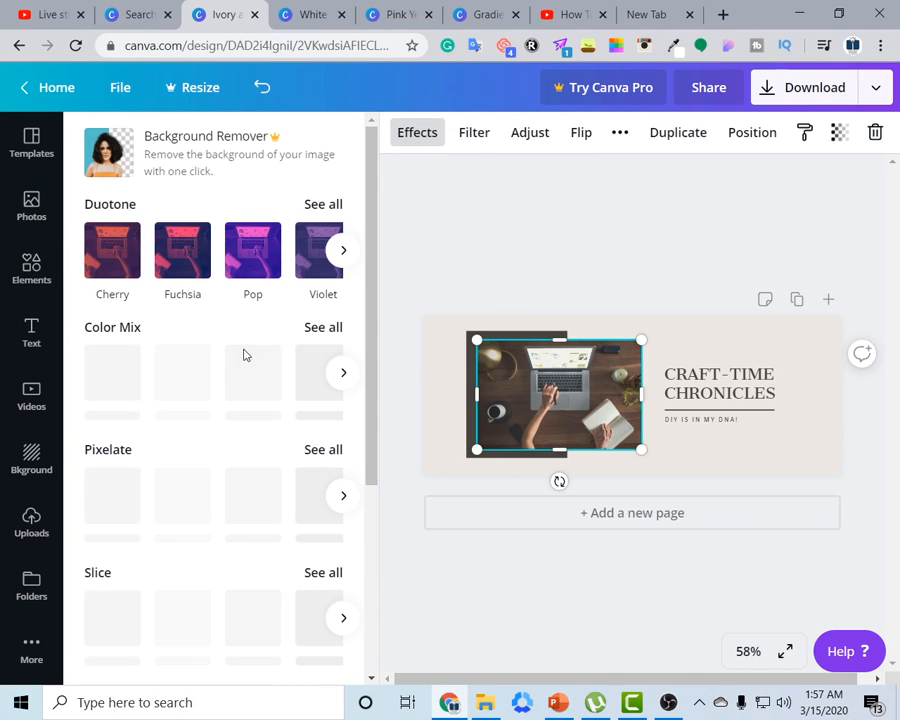
click(106, 252)
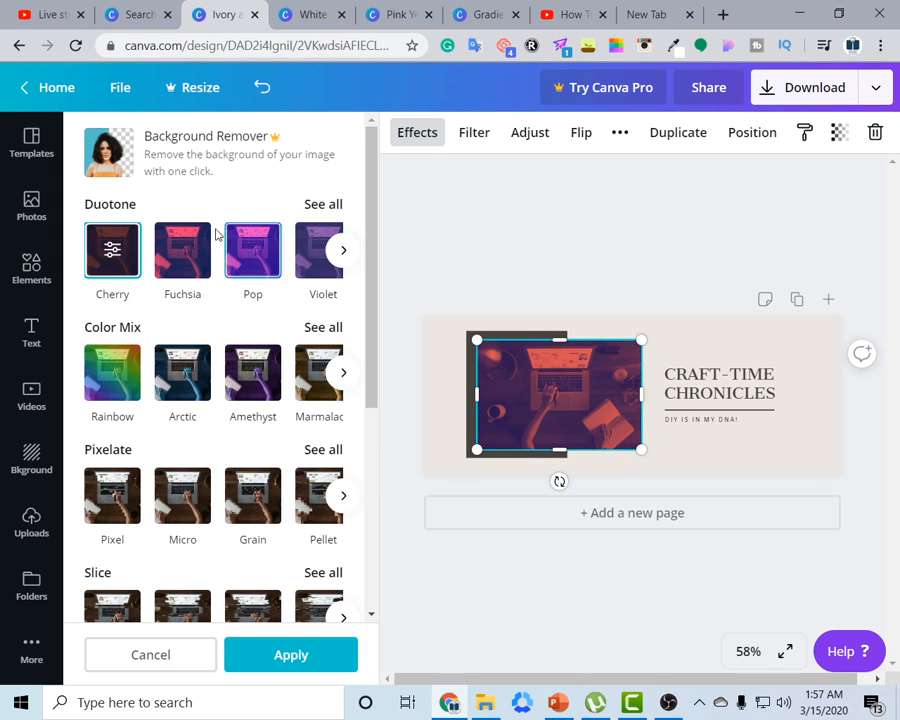
click(193, 254)
click(277, 259)
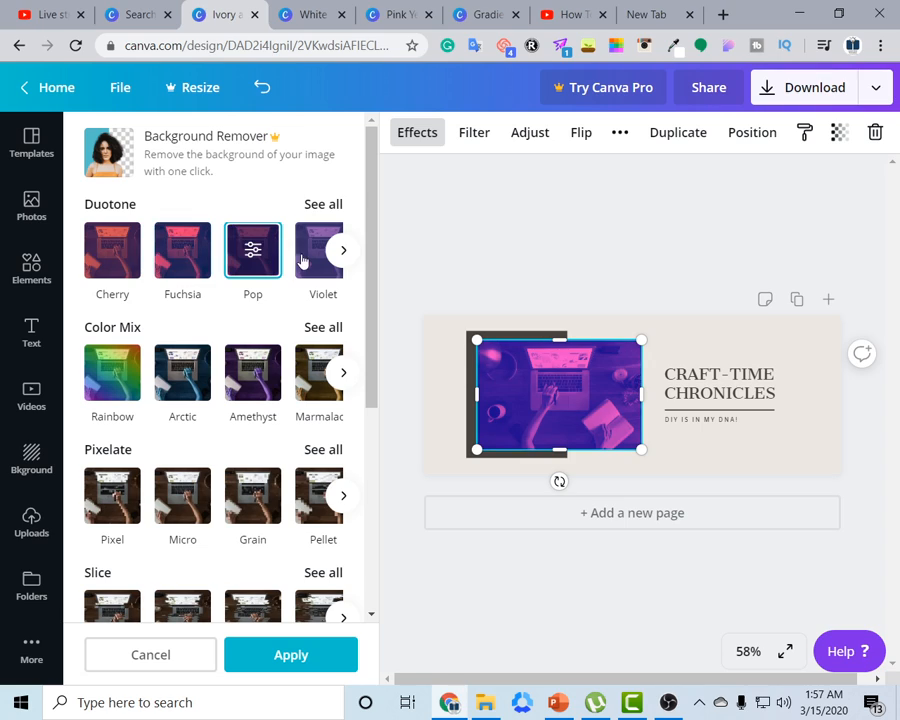
click(330, 254)
click(340, 251)
click(258, 262)
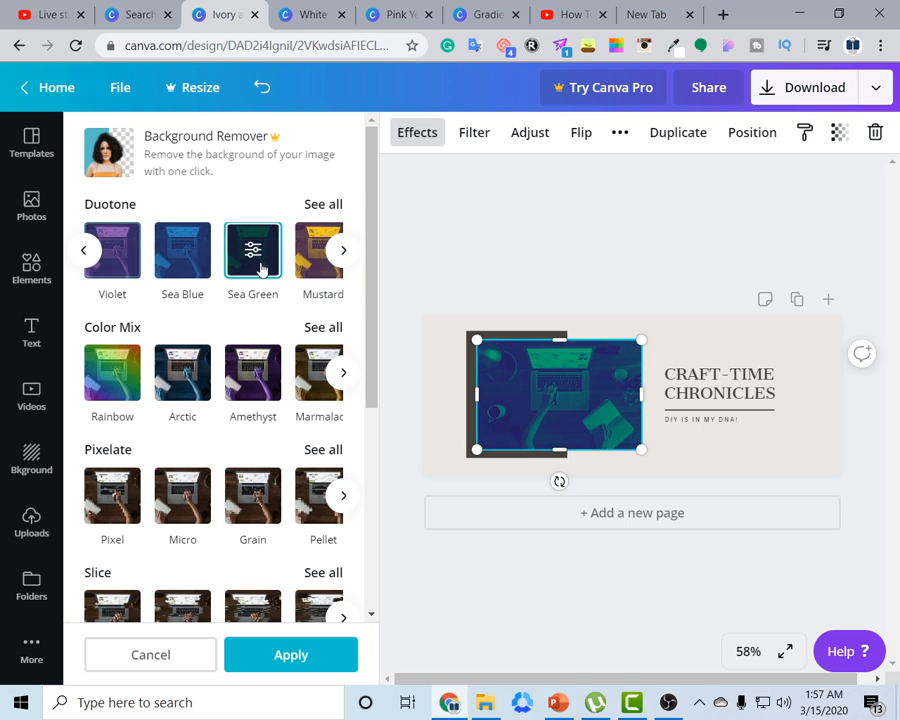
click(197, 256)
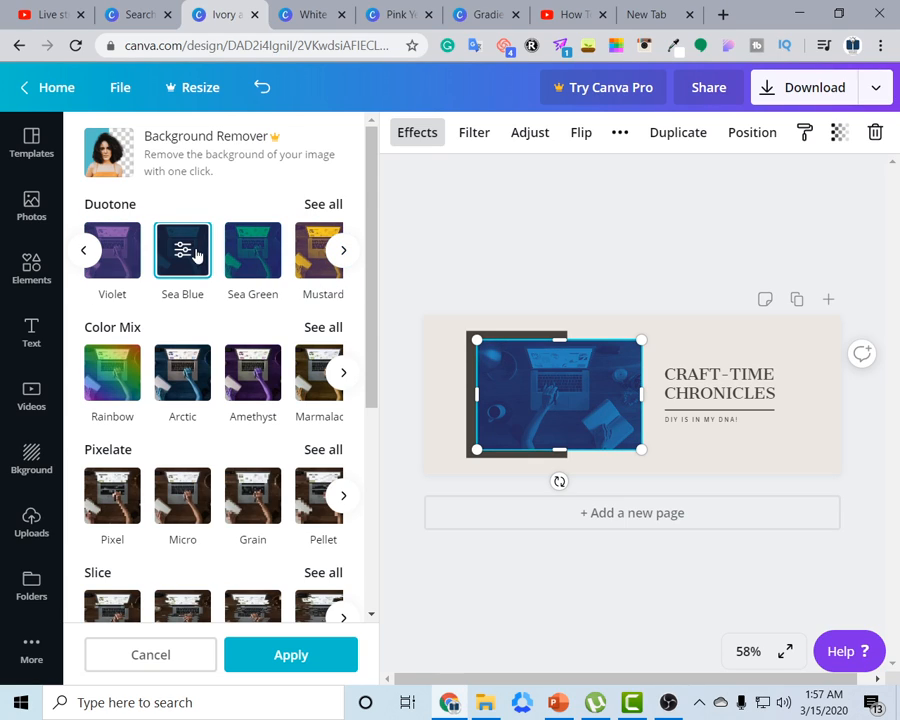
click(318, 245)
click(89, 251)
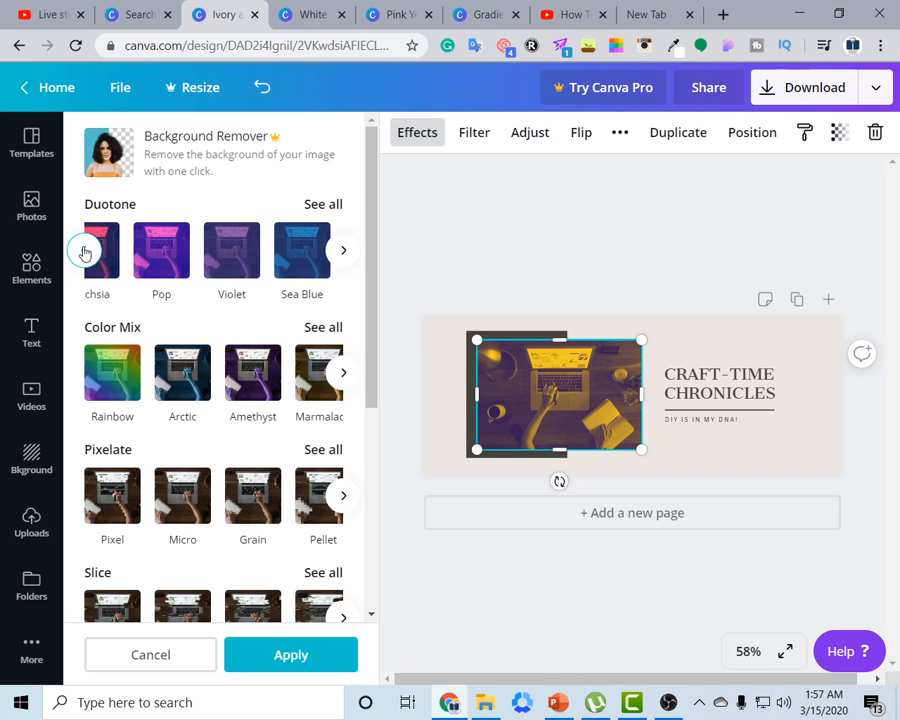
click(105, 253)
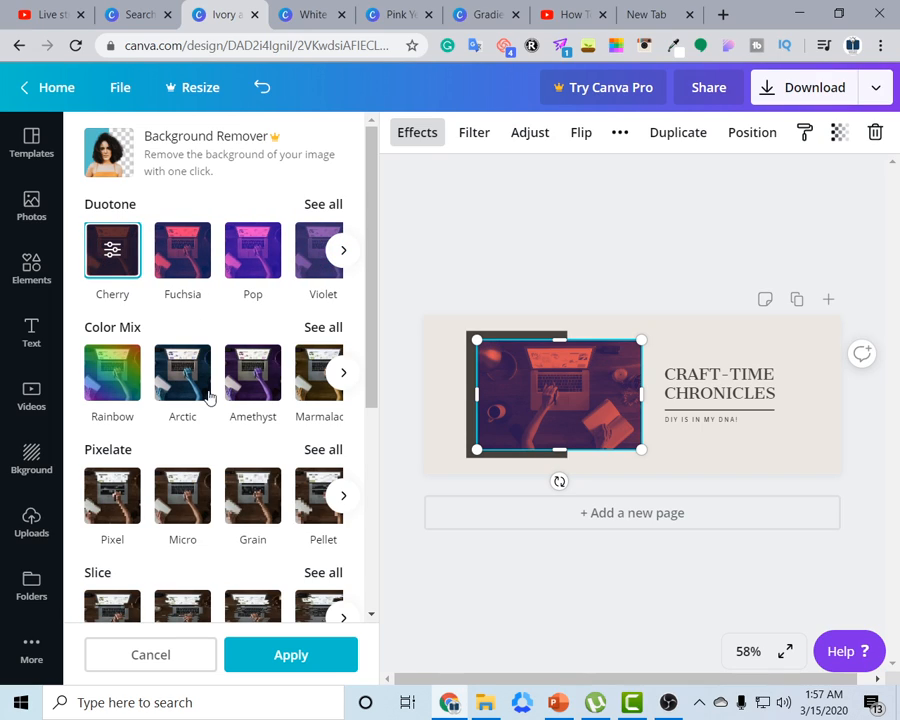
click(150, 655)
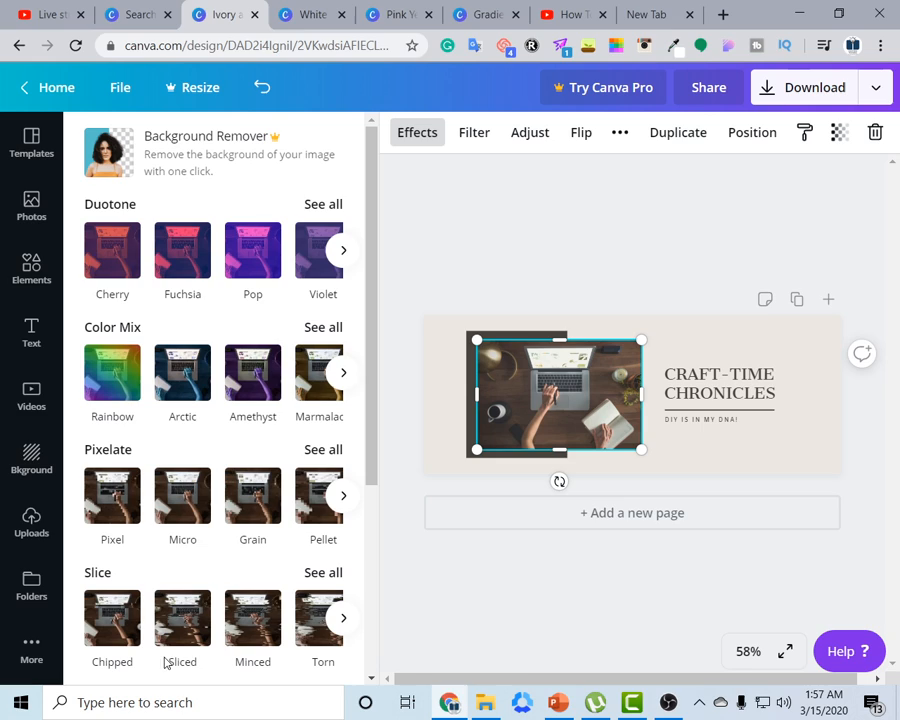
Try the Color Mix effects Rainbow, Arctic, Amethyst, Sangria and Marmalade on the laptop photo
click(112, 355)
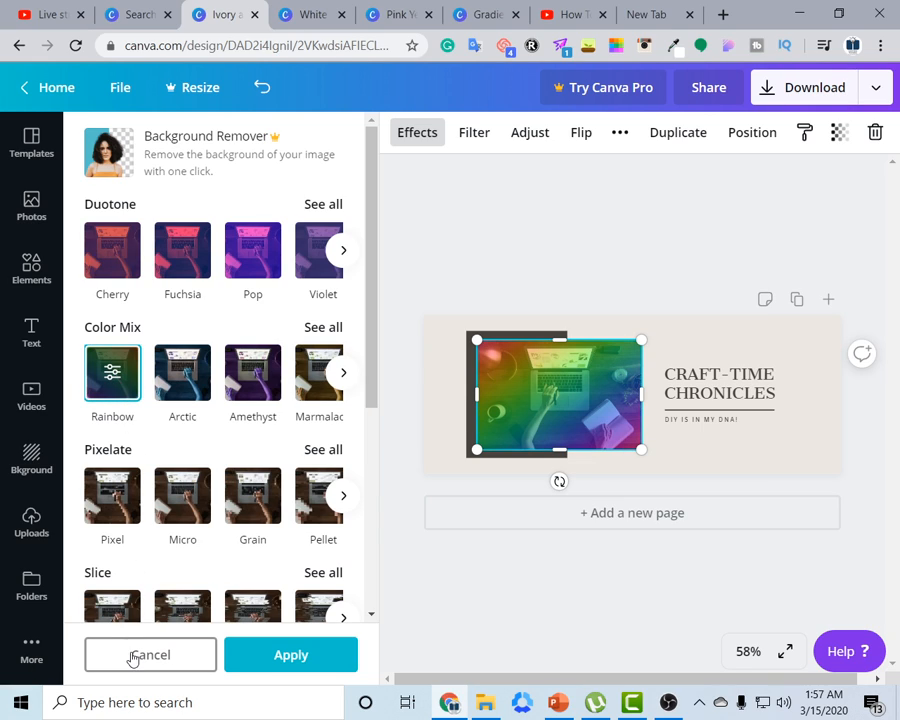
click(132, 656)
click(182, 370)
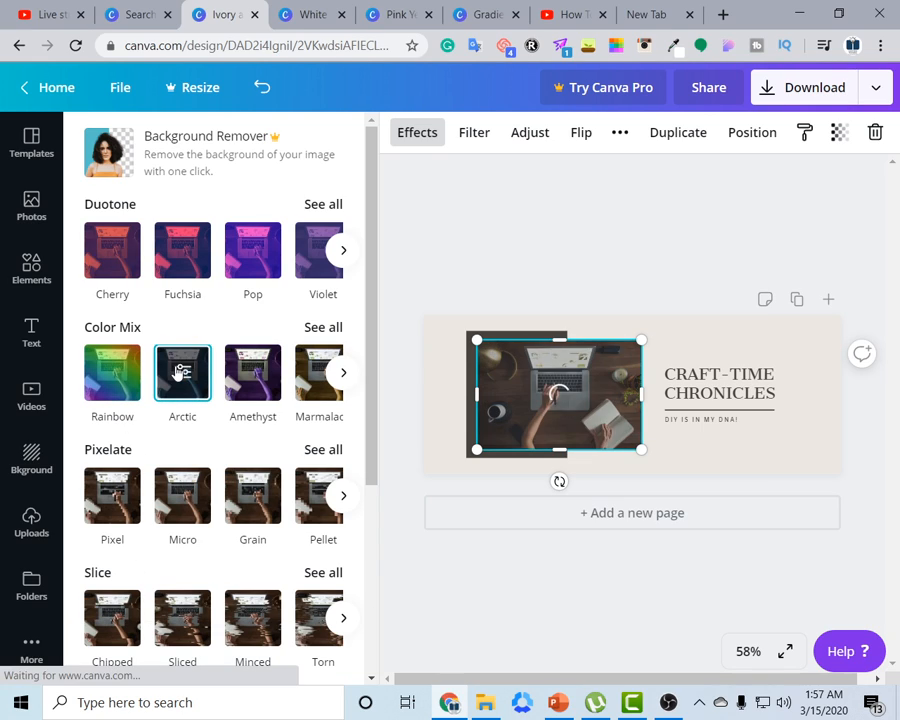
click(255, 368)
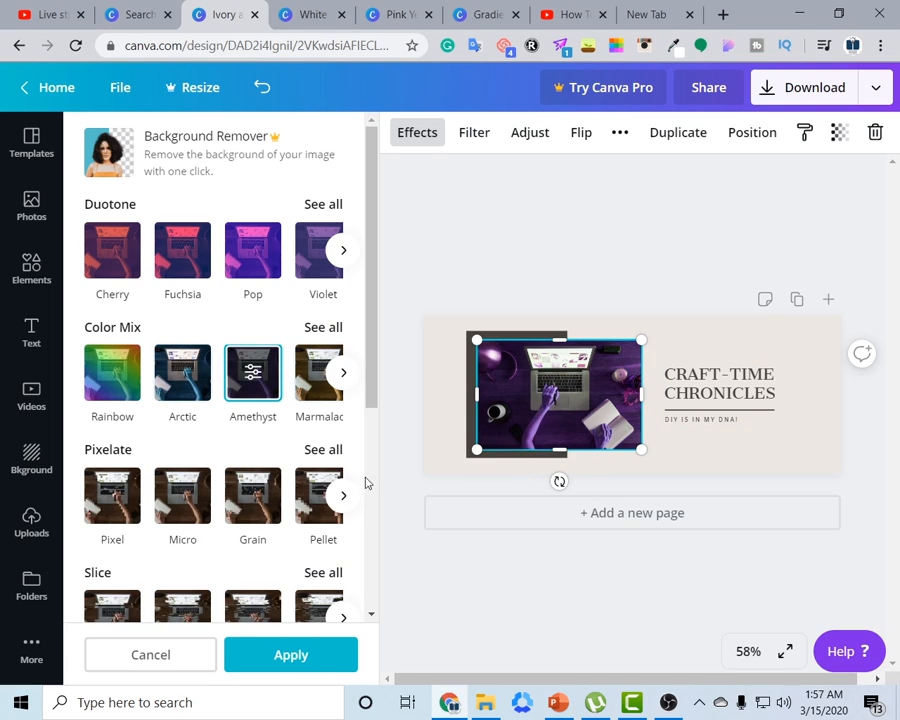
click(343, 372)
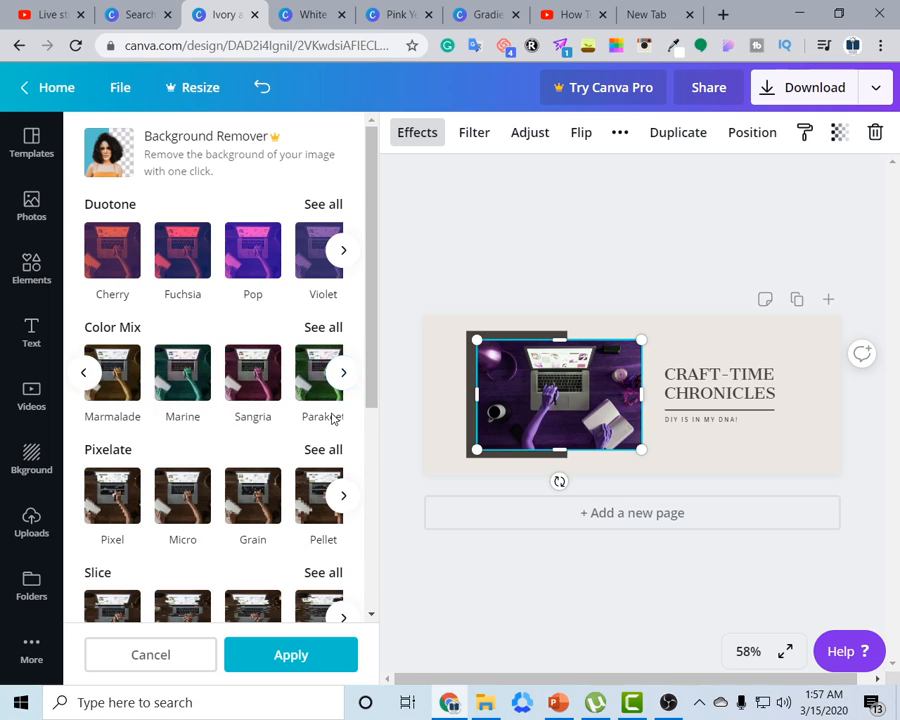
click(248, 385)
click(183, 372)
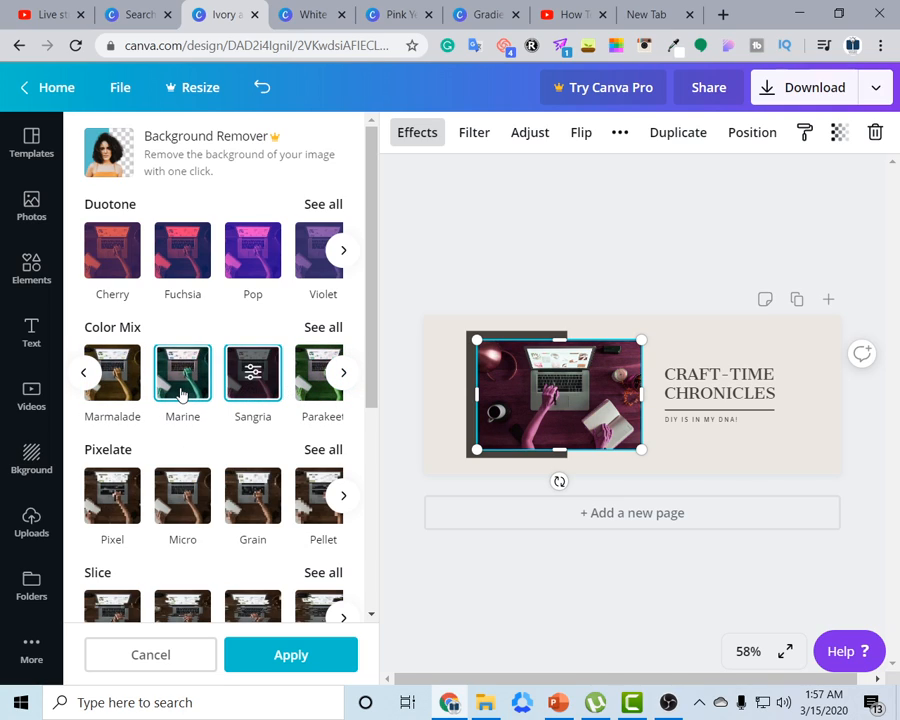
click(240, 384)
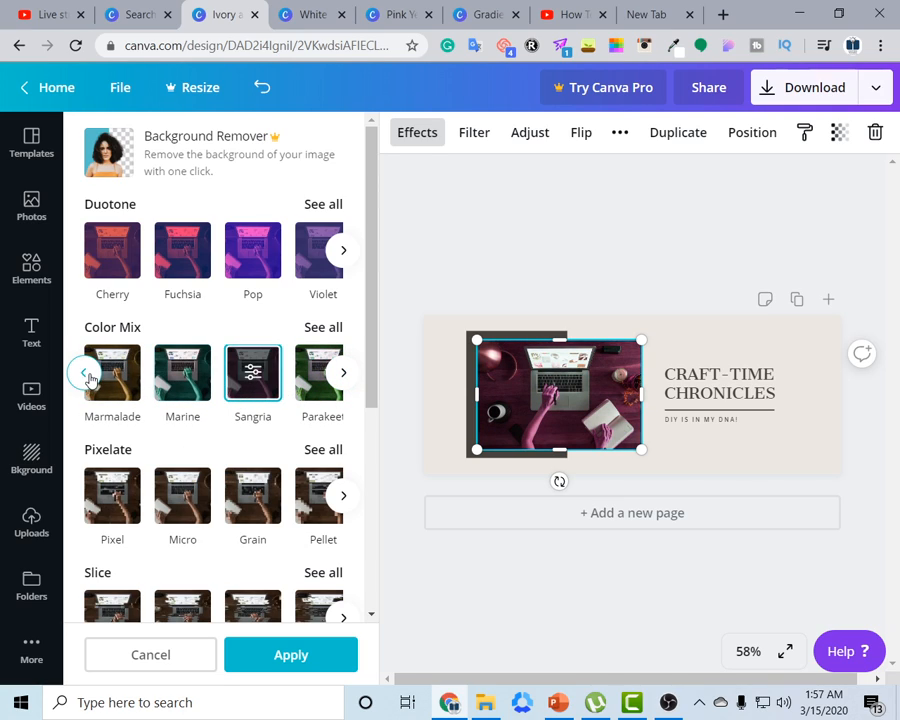
click(101, 378)
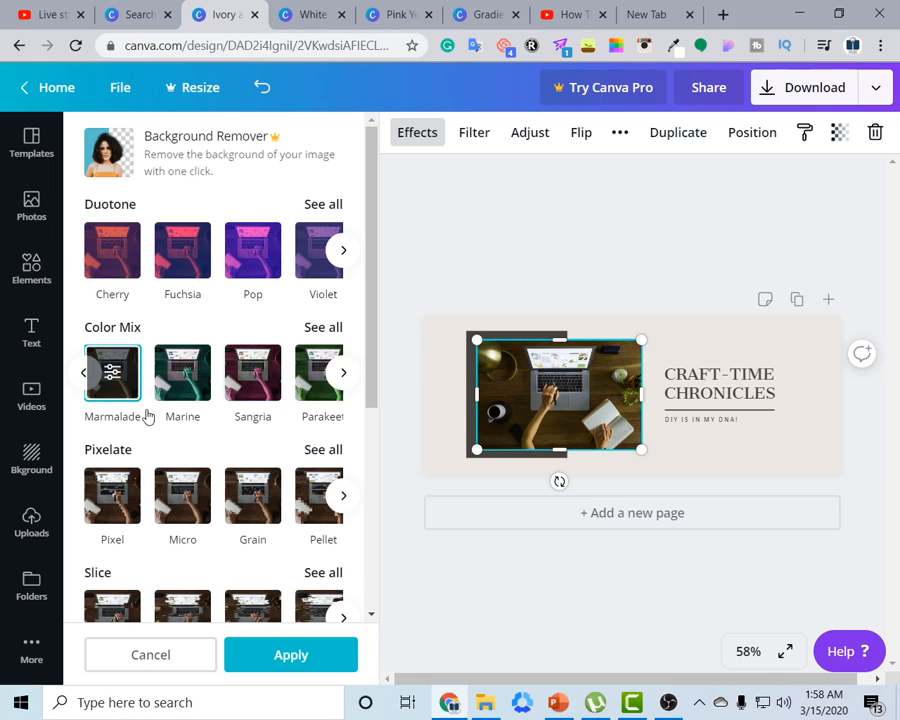
Try the Pixelate effects Pixel, Micro and Grain and the Slice effects Chipped and Sliced on the laptop photo
scroll(210, 490, down, 3)
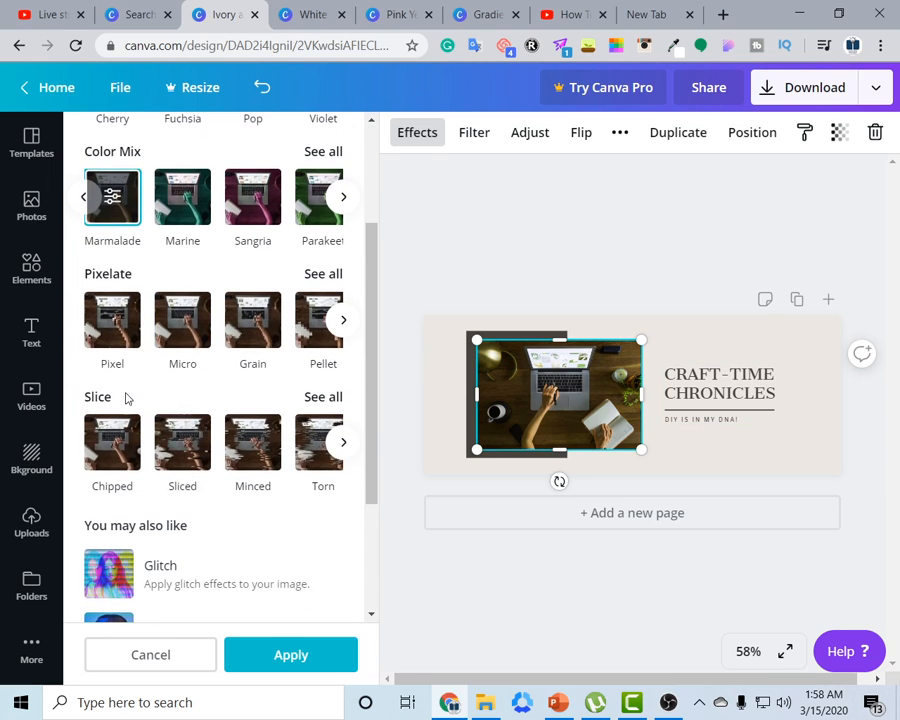
click(113, 337)
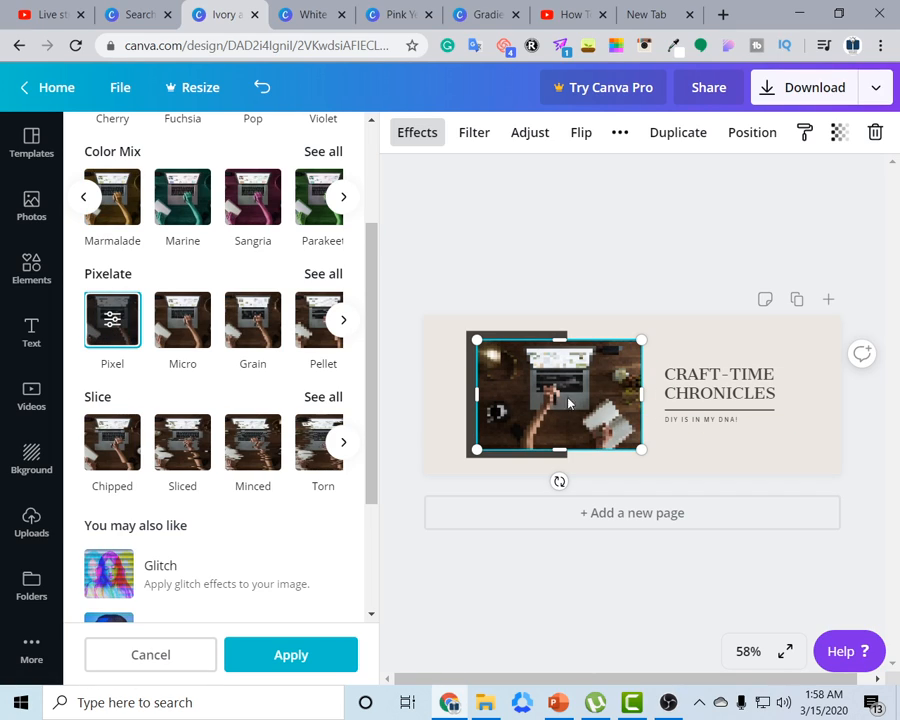
click(185, 338)
click(238, 332)
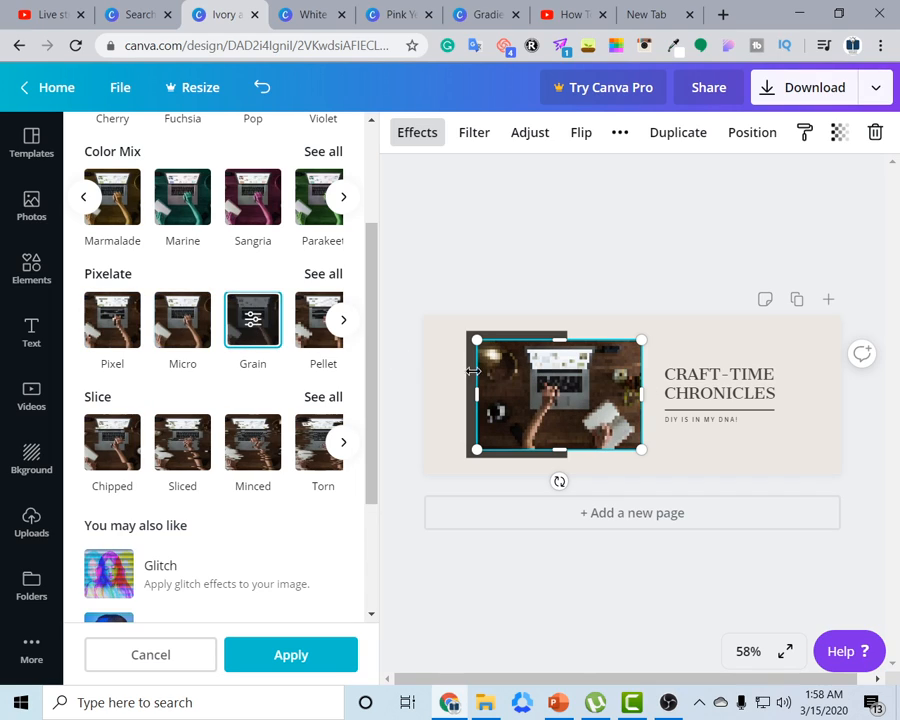
click(112, 442)
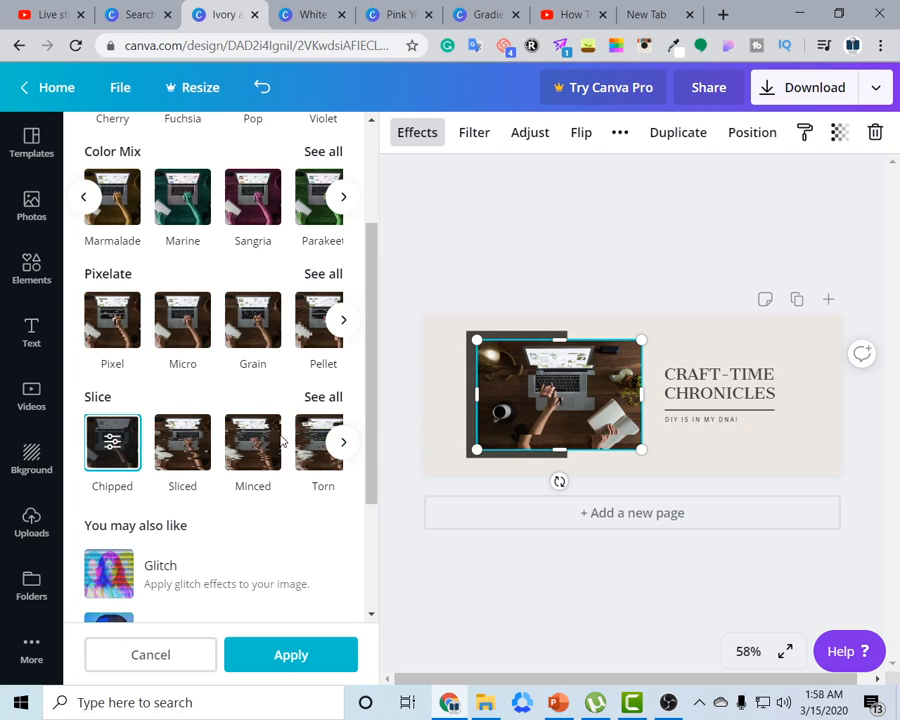
click(182, 446)
Compare the Color Mix effects Marine and Sangria on the laptop photo, settle on Marmalade and close the effect options
scroll(267, 487, up, 4)
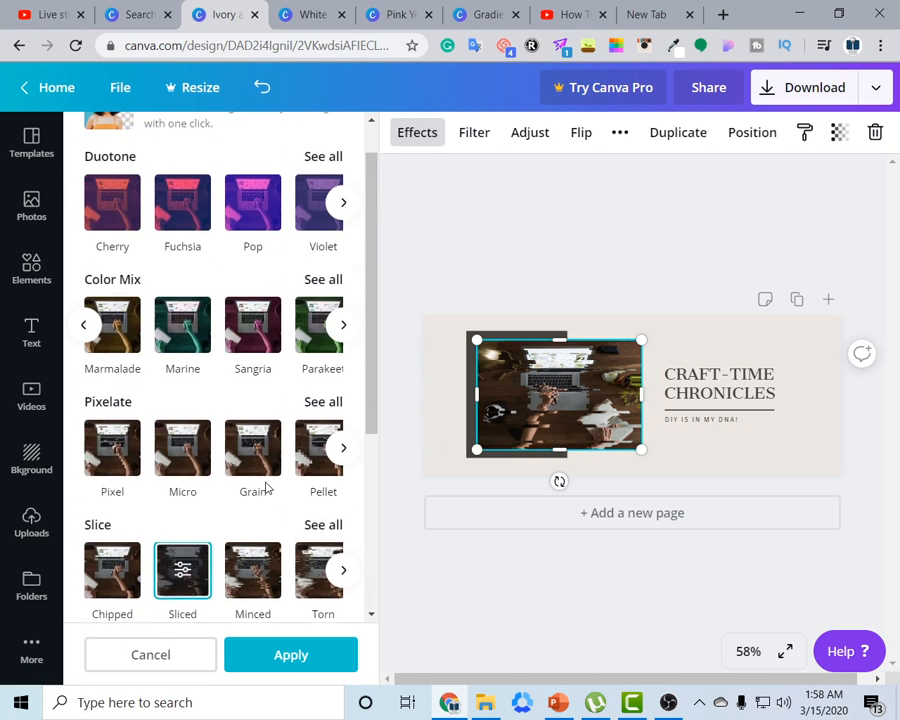
click(199, 380)
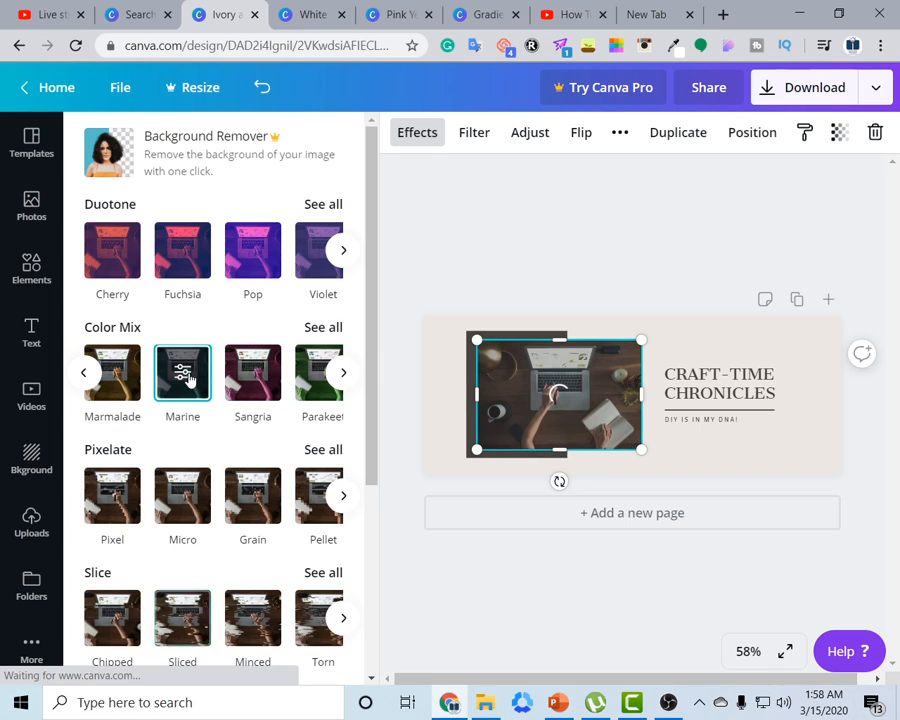
click(250, 388)
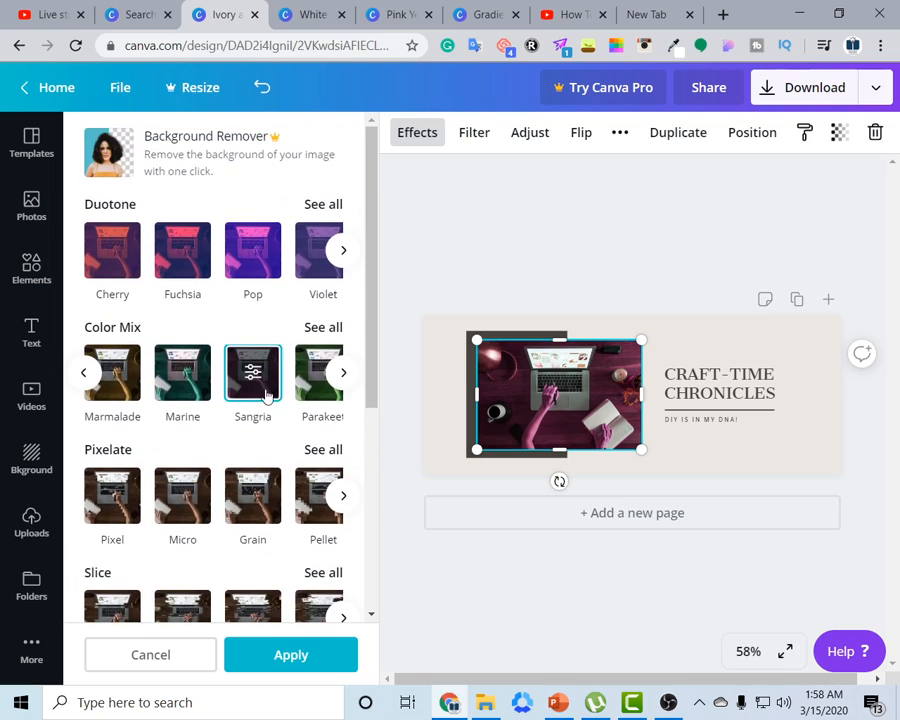
click(112, 372)
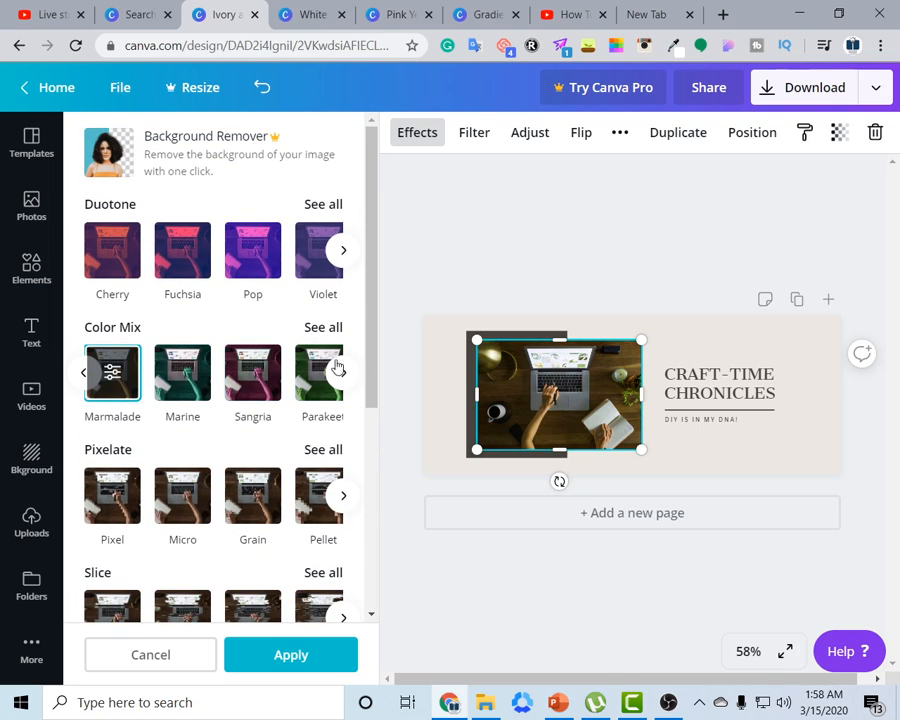
scroll(196, 627, down, 3)
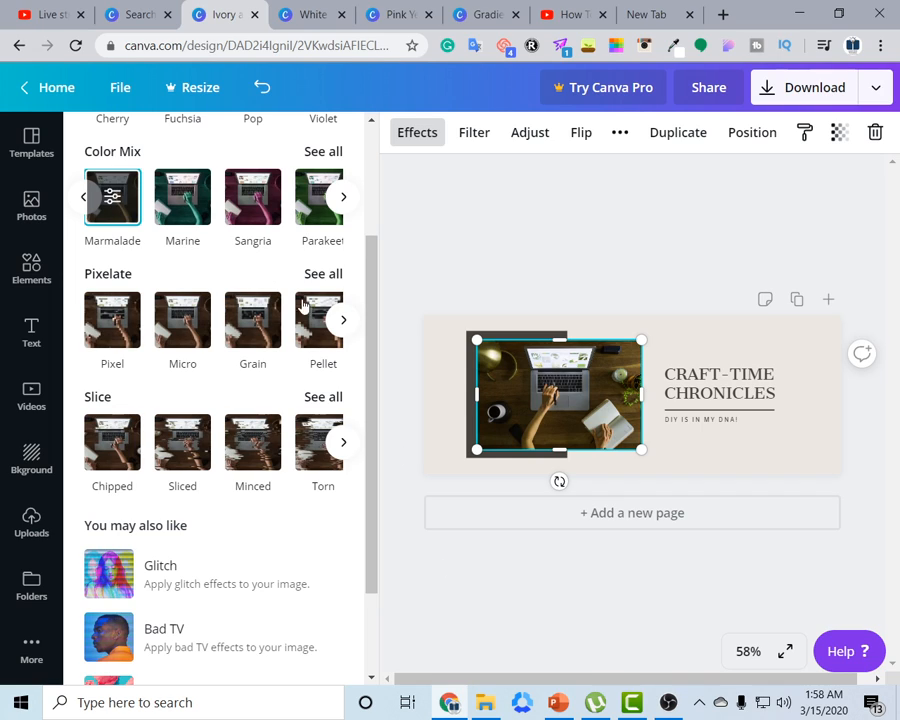
click(343, 320)
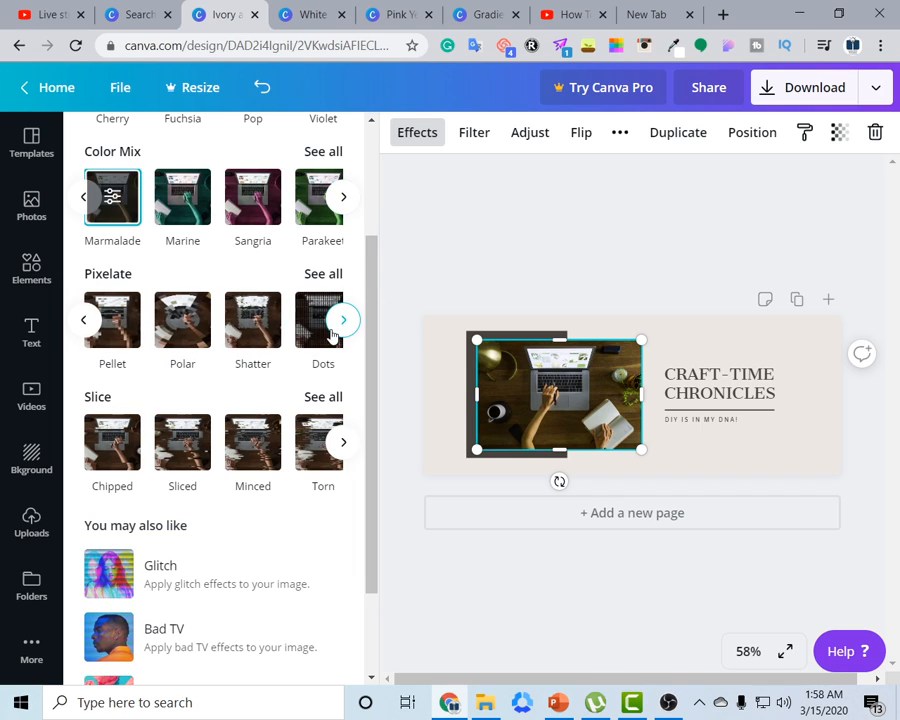
click(83, 320)
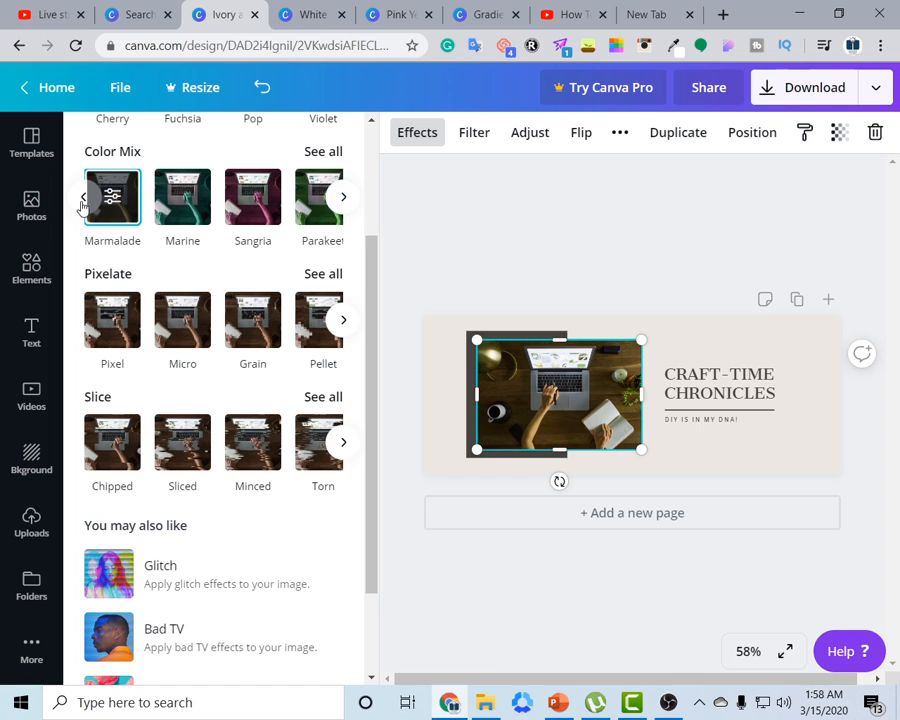
click(31, 396)
click(382, 400)
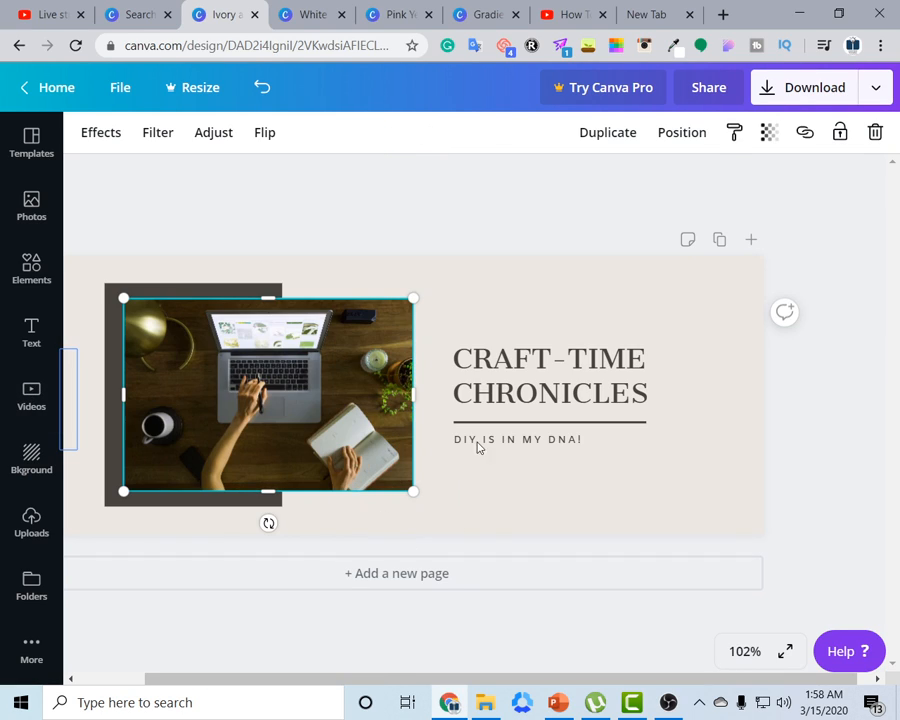
Replace the cover's plain background with the bright blue gradient image and open the background's color options
click(335, 222)
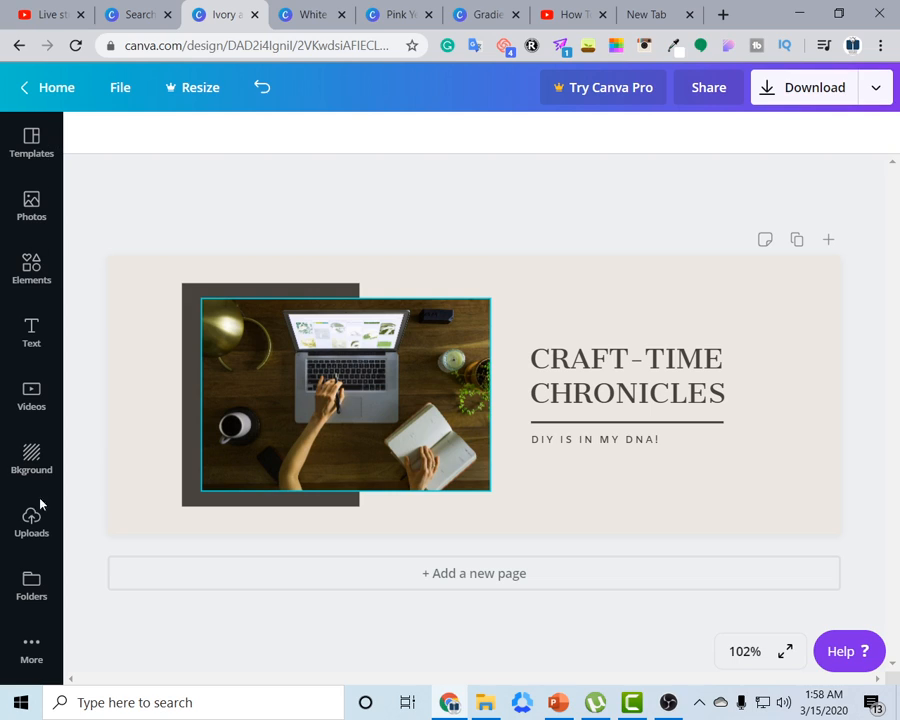
click(16, 460)
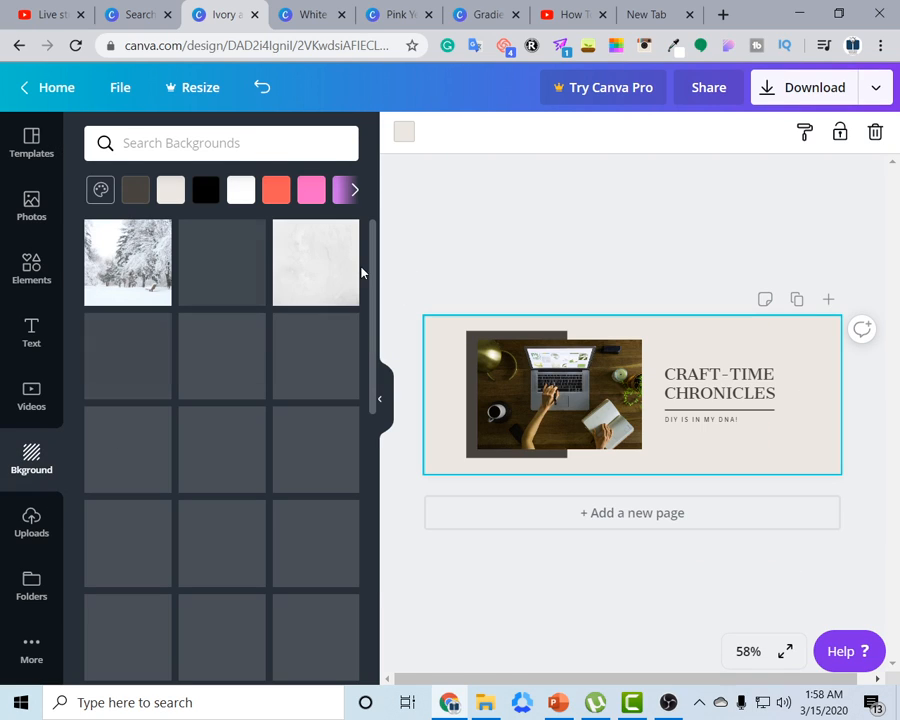
click(221, 249)
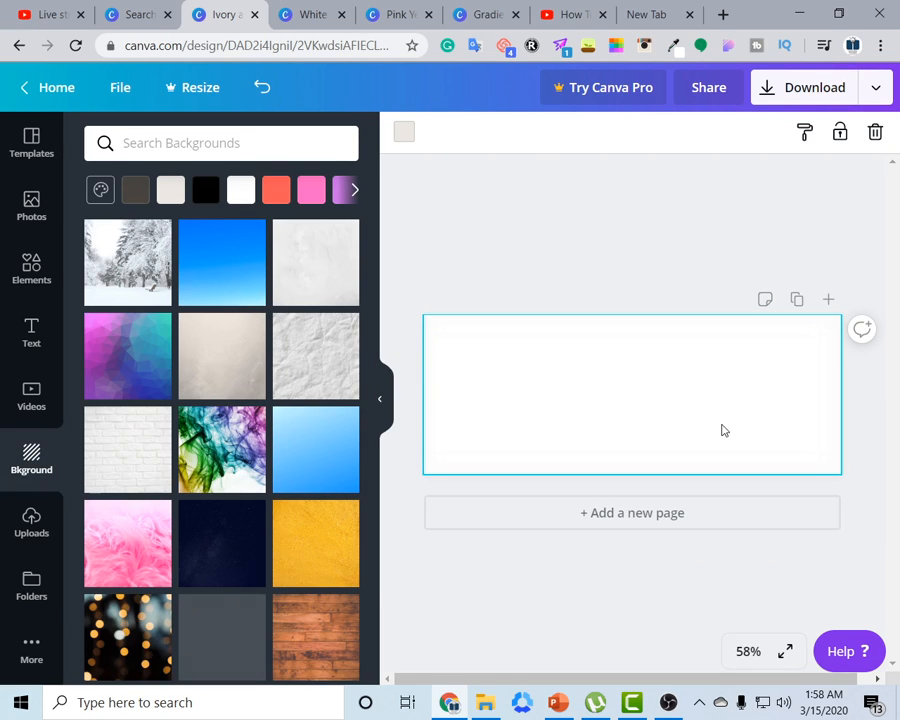
click(230, 271)
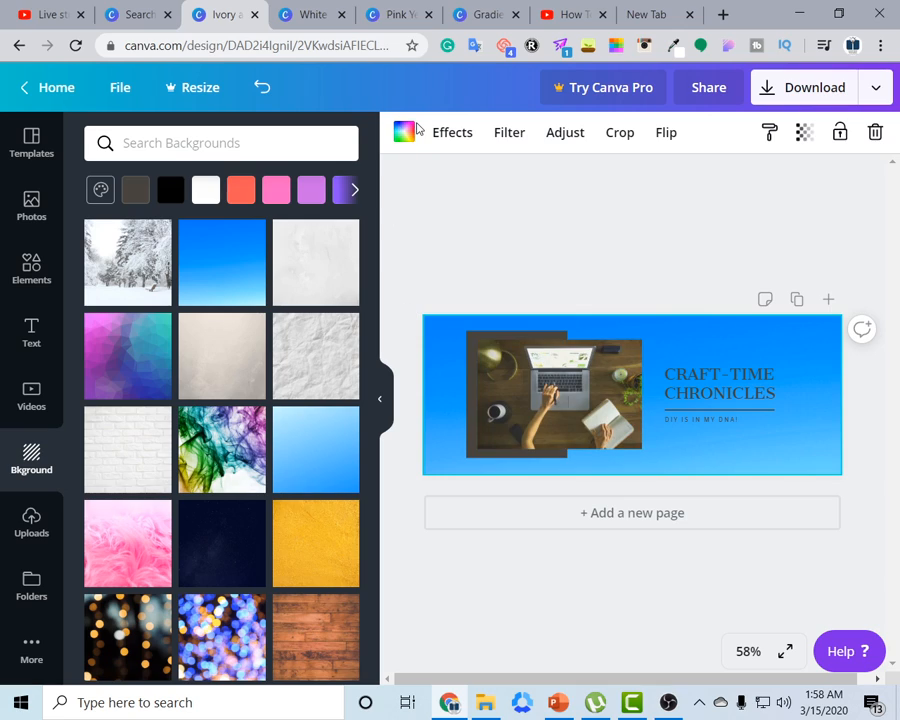
click(403, 134)
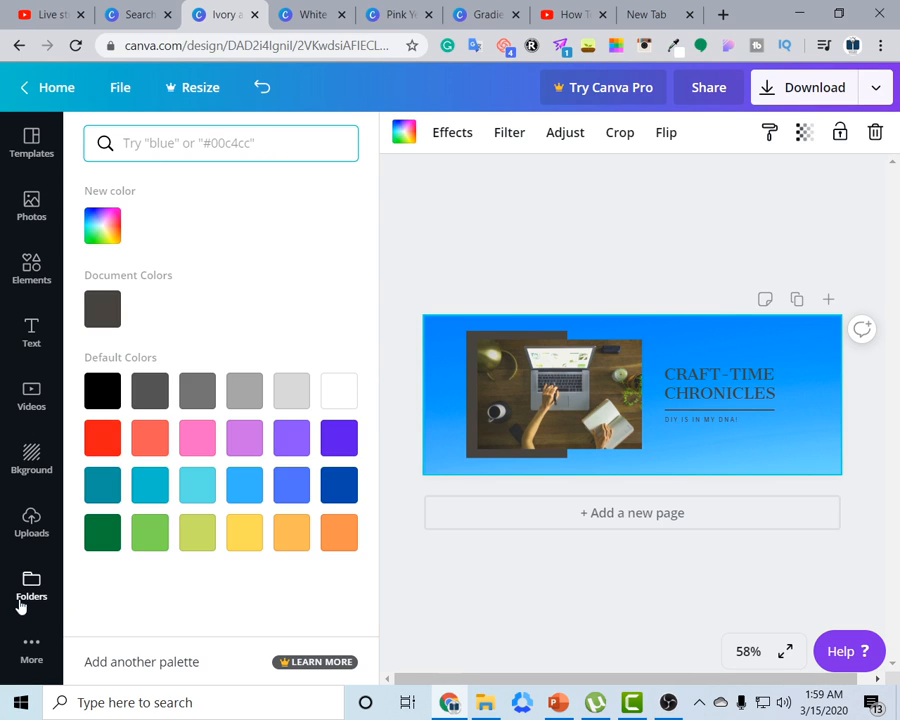
Add the uploaded white-background "Learn New Everyday" logo and place it small in the cover's upper-right corner
click(24, 525)
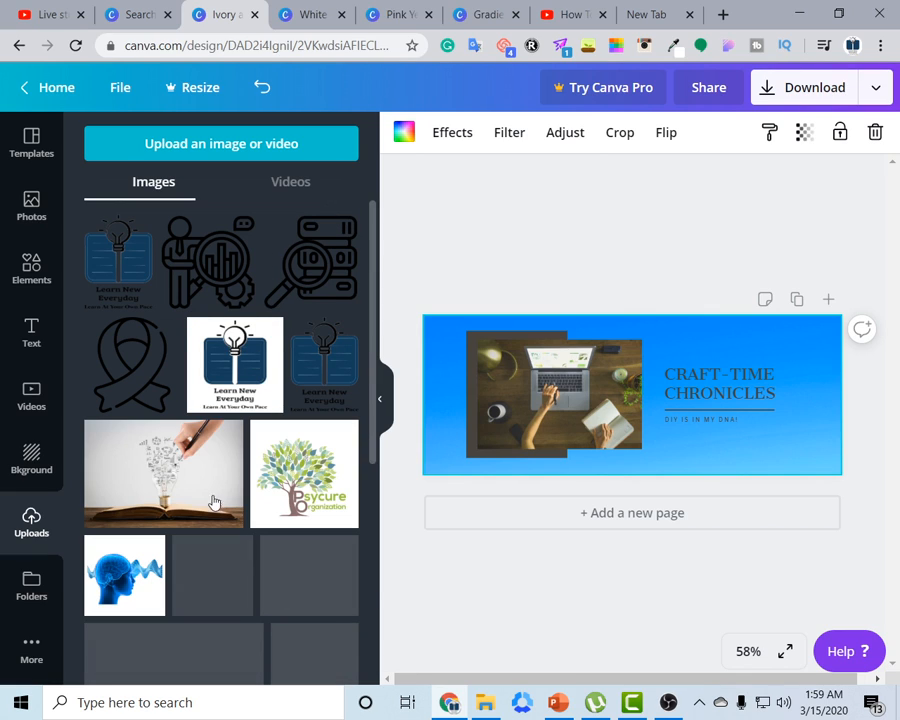
click(234, 368)
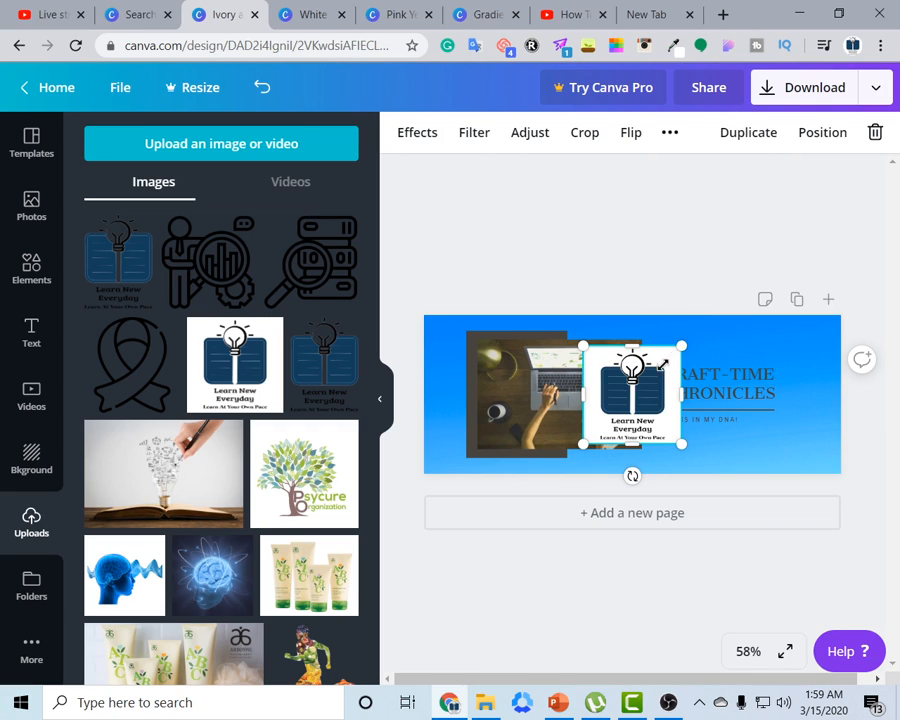
drag(662, 365, 807, 333)
click(788, 269)
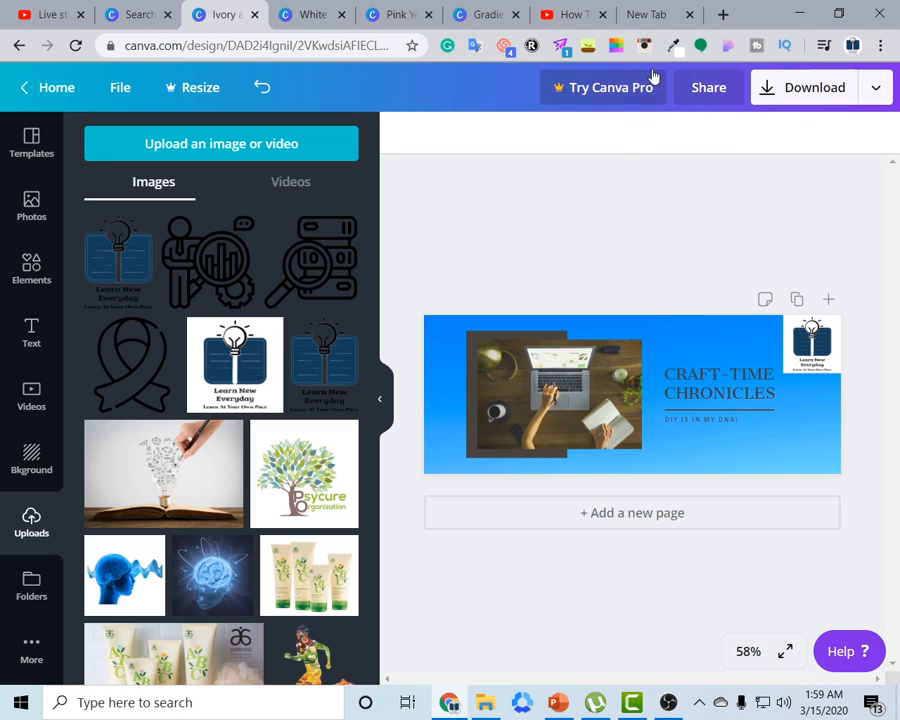
Search the web for "color picker google chrome extension" and open the ColorPick Eyedropper page in the Chrome Web Store
click(674, 46)
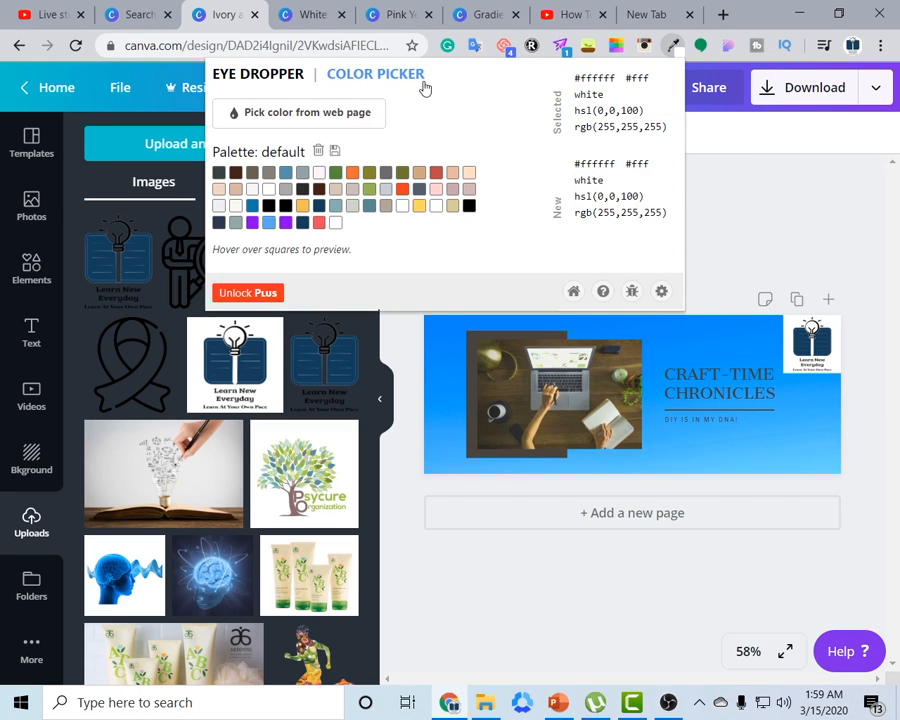
drag(424, 76, 228, 74)
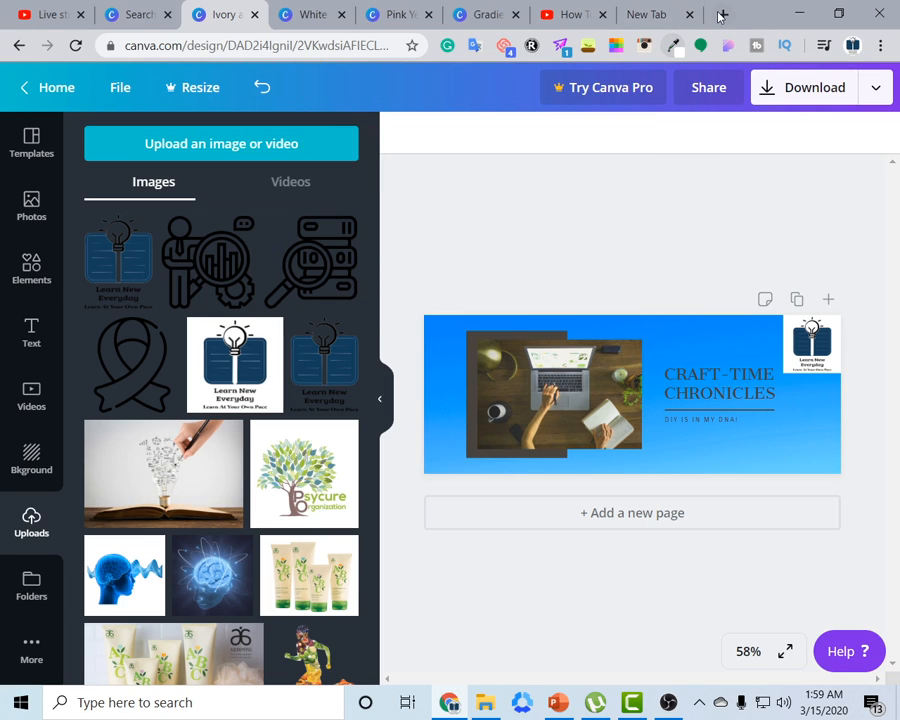
click(722, 14)
text(color )
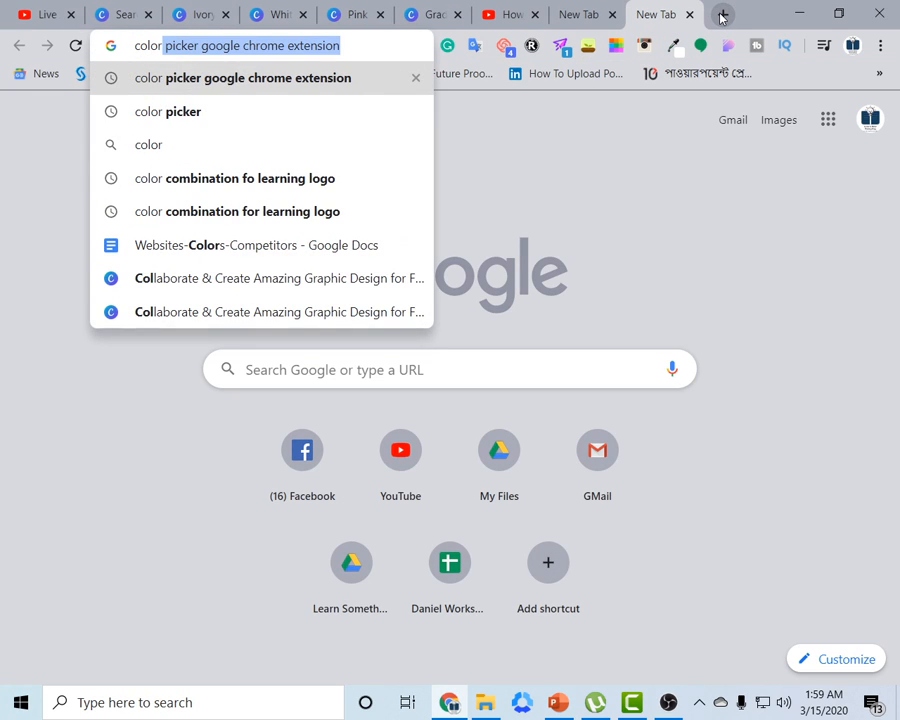
text(pi)
key(Return)
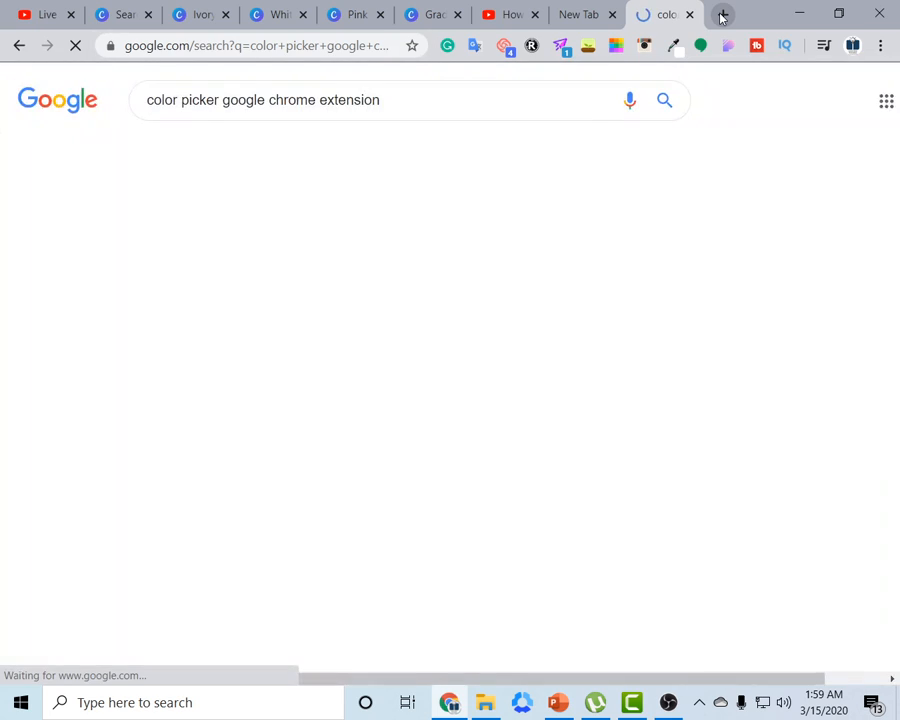
drag(406, 97, 138, 107)
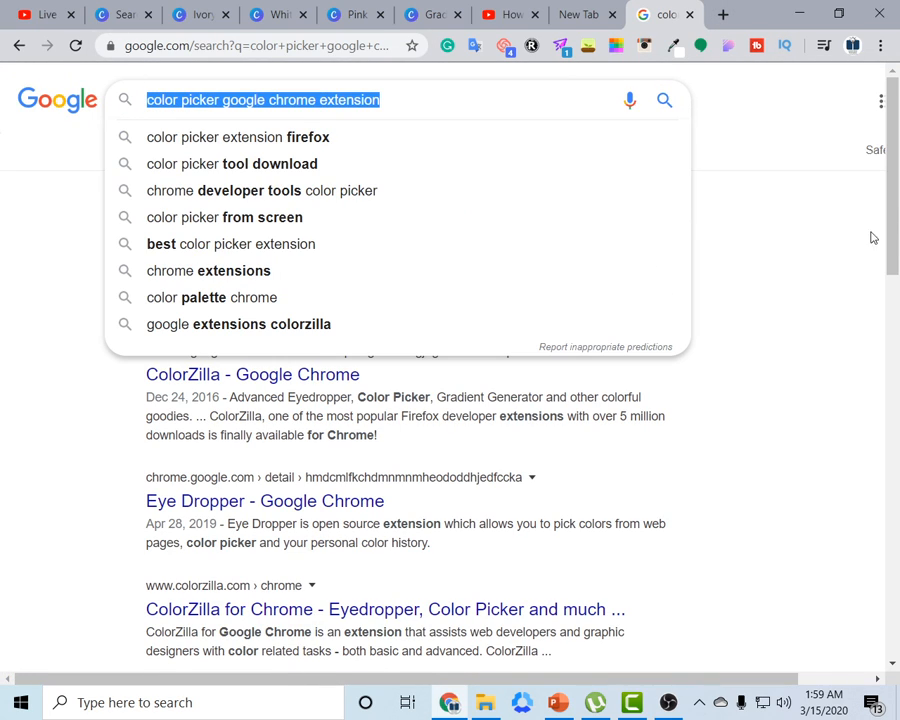
click(779, 251)
click(290, 256)
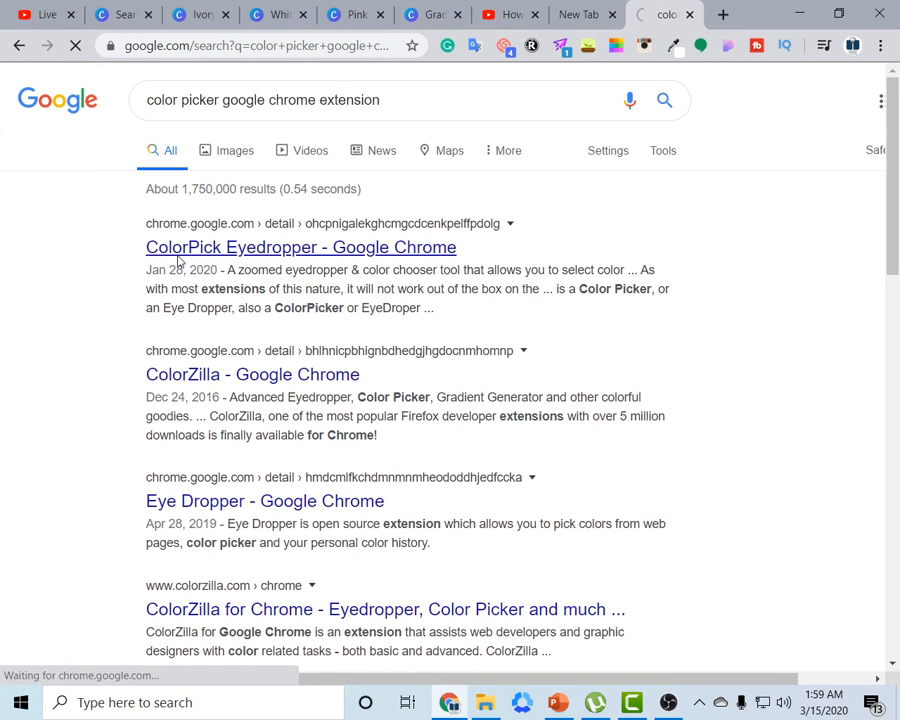
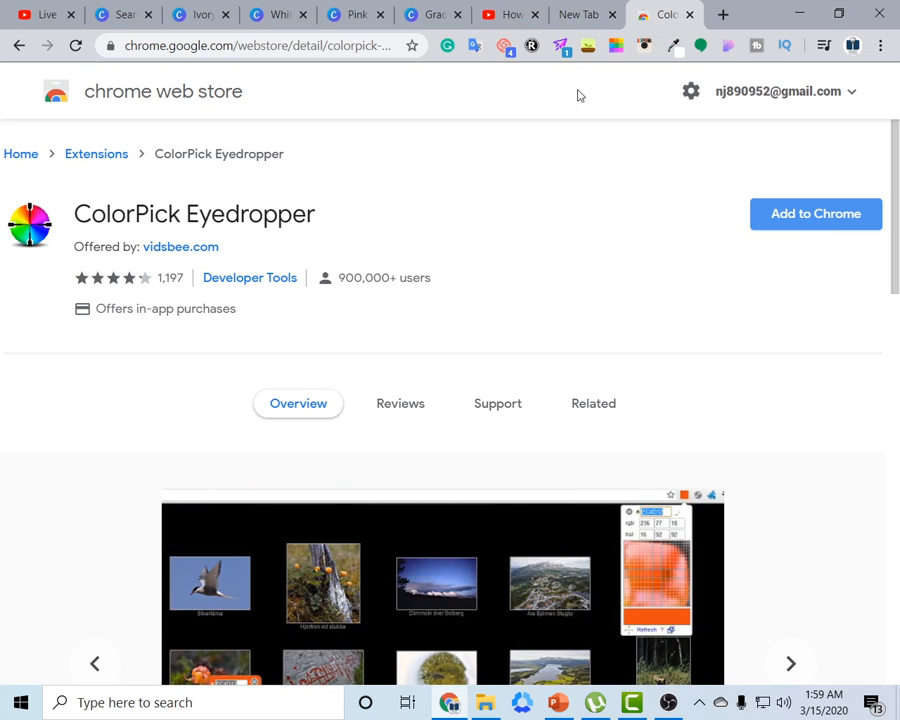
Switch back to the "Craft-Time Chronicles" cover design in Canva
click(513, 12)
click(432, 14)
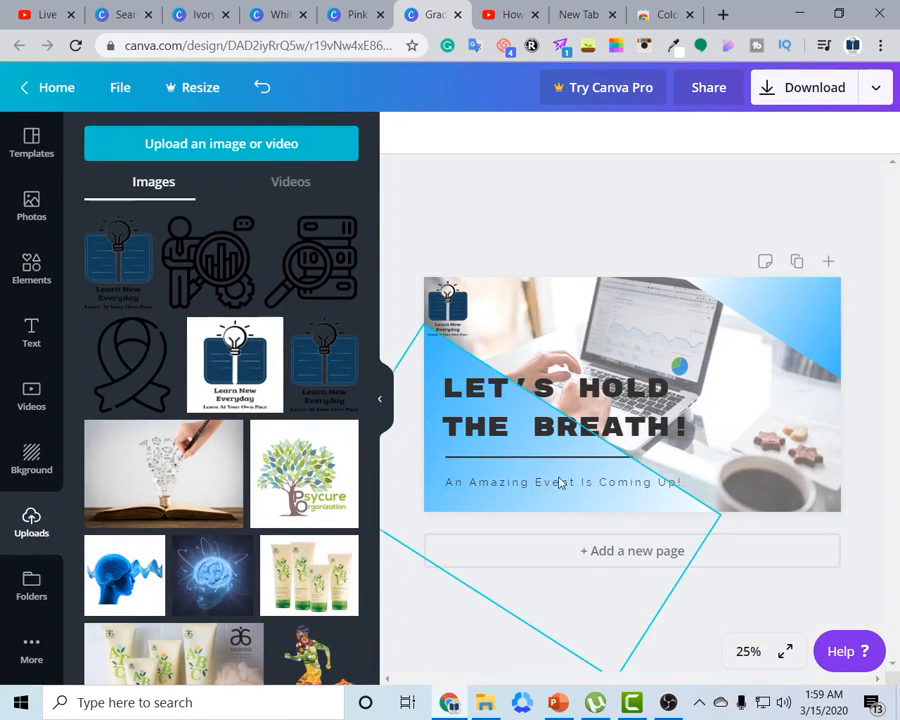
click(675, 45)
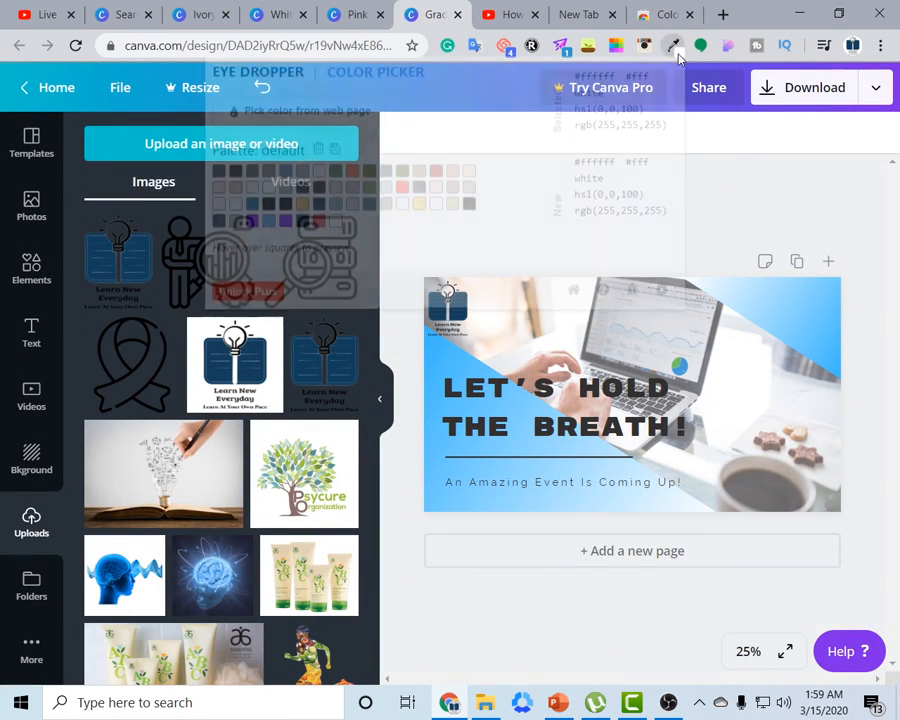
click(720, 134)
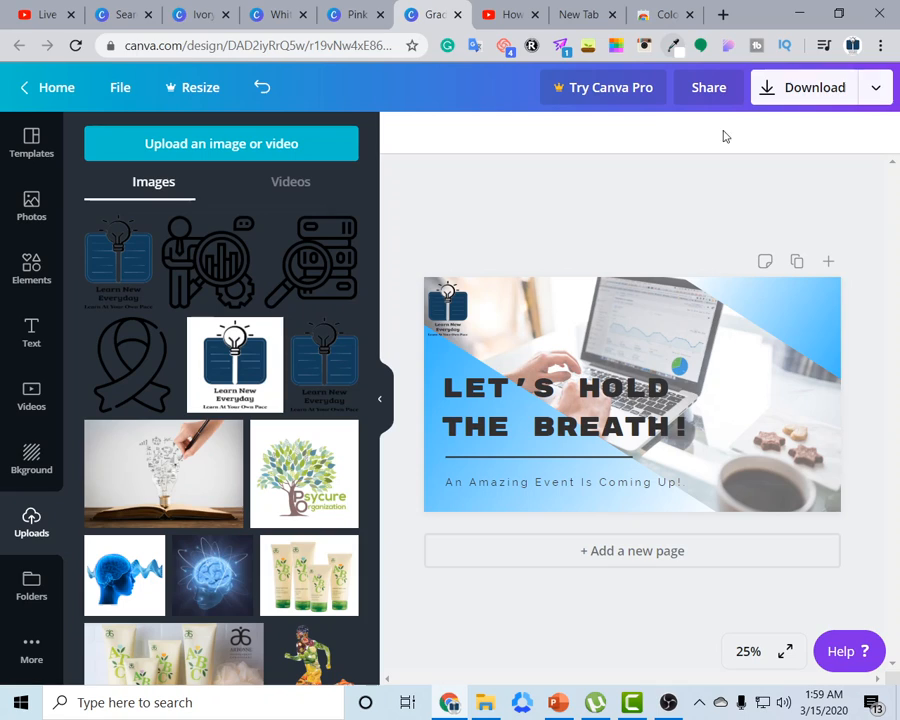
click(357, 14)
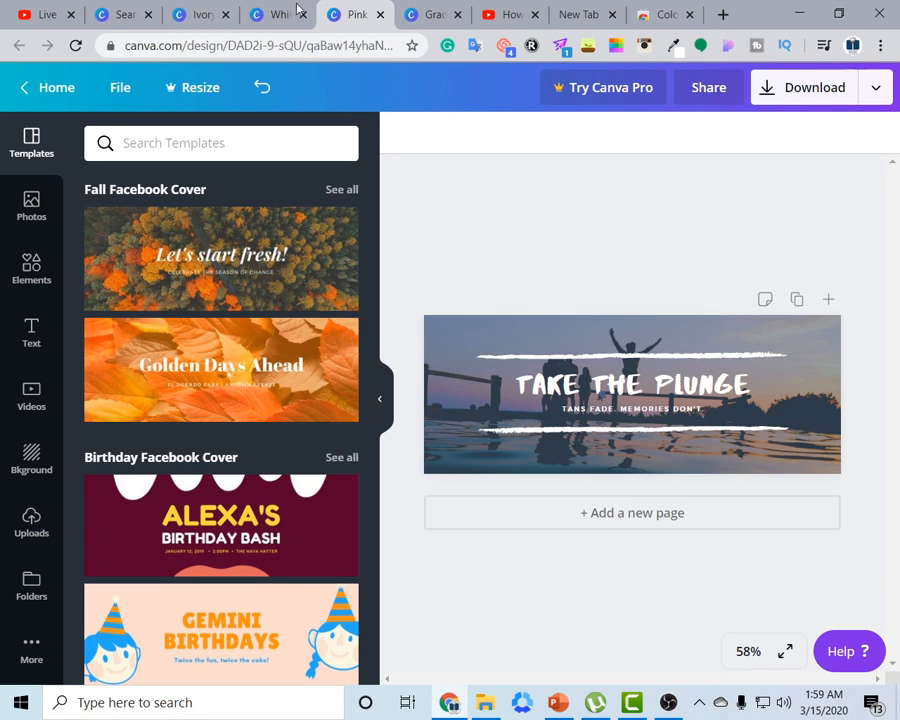
click(186, 16)
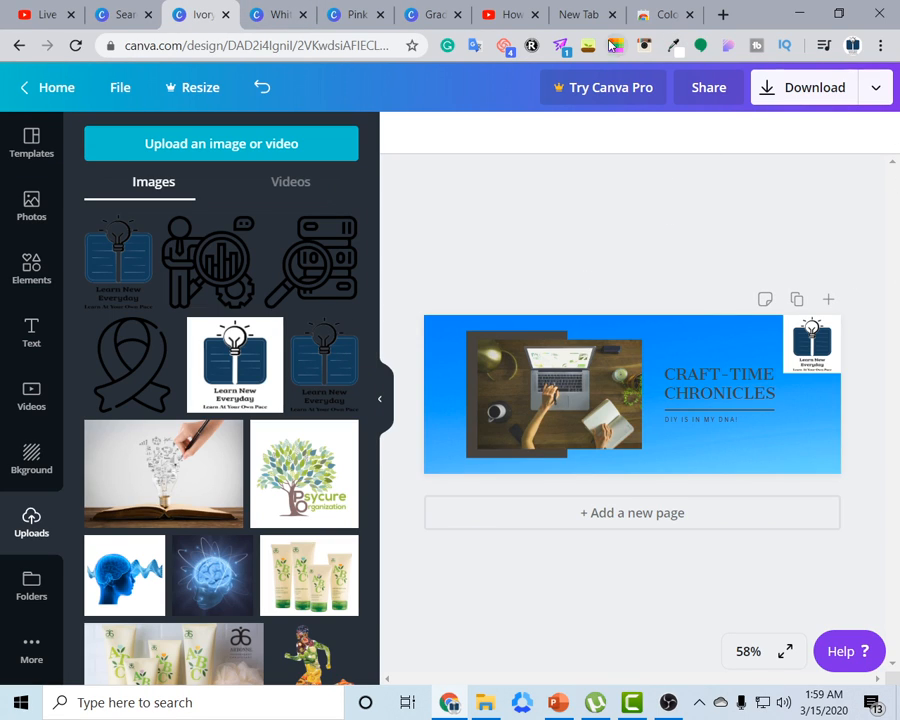
Sample the dark blue #18405e from the logo on the cover with the Eye Dropper extension
click(674, 48)
click(318, 112)
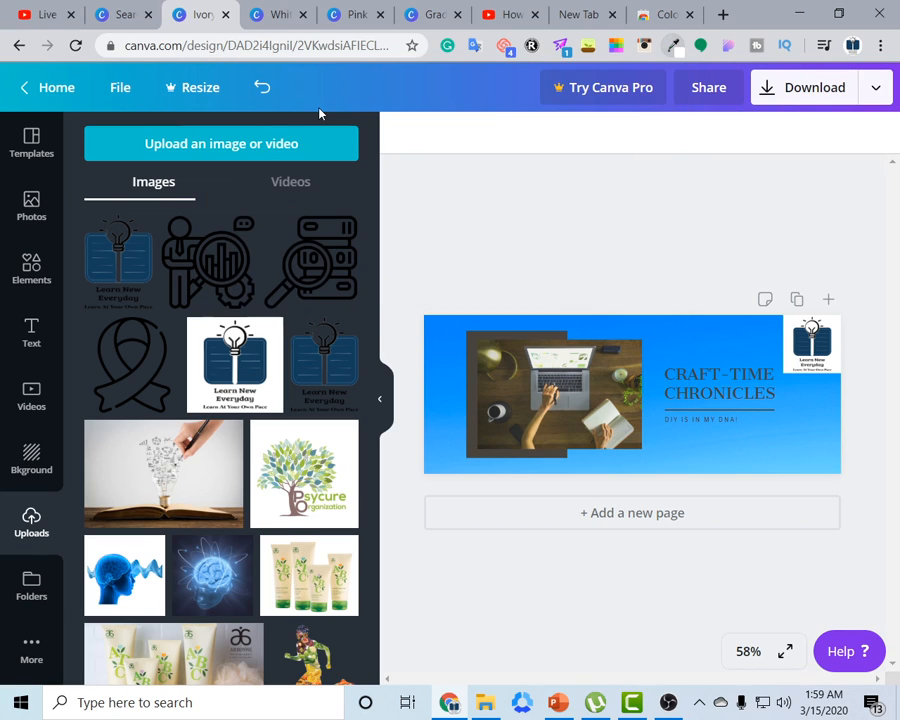
click(805, 347)
click(674, 47)
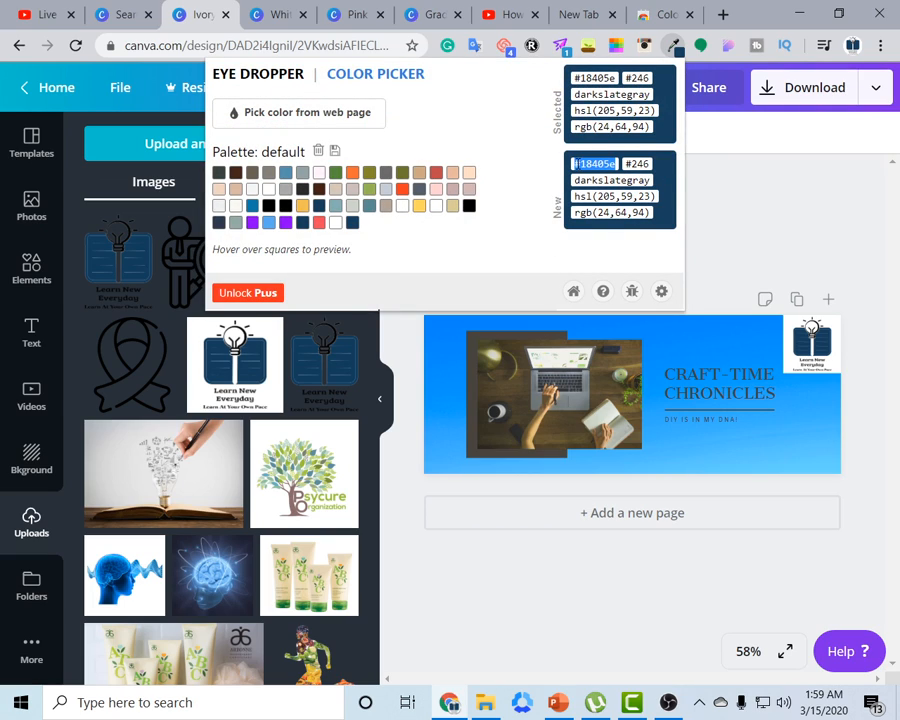
click(763, 202)
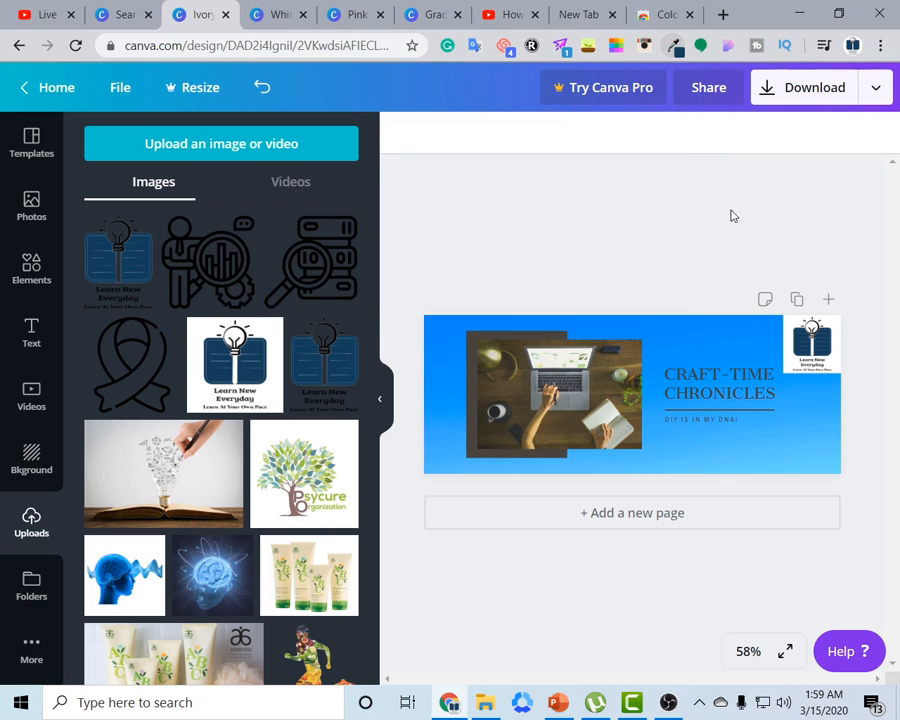
Set the cover's background color to #18405e
click(700, 345)
click(404, 133)
click(193, 141)
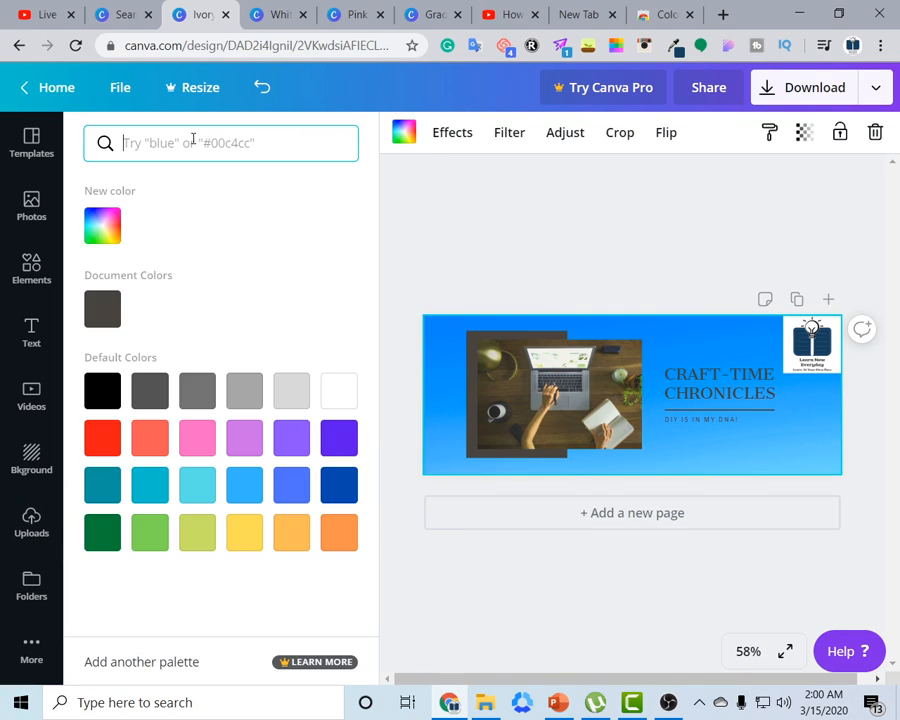
text(#18405e)
click(103, 230)
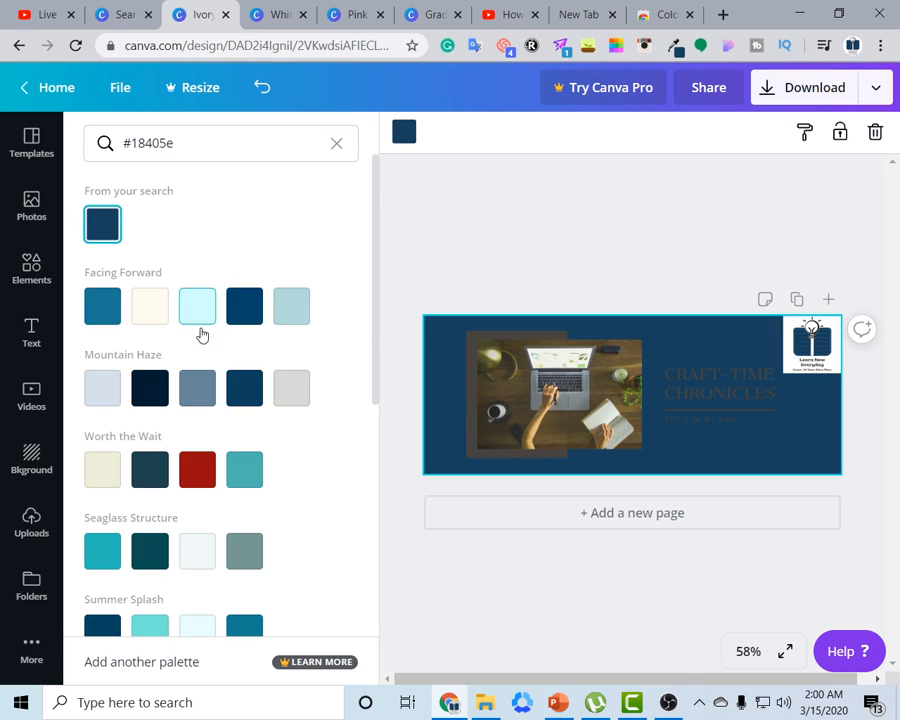
click(468, 233)
click(671, 335)
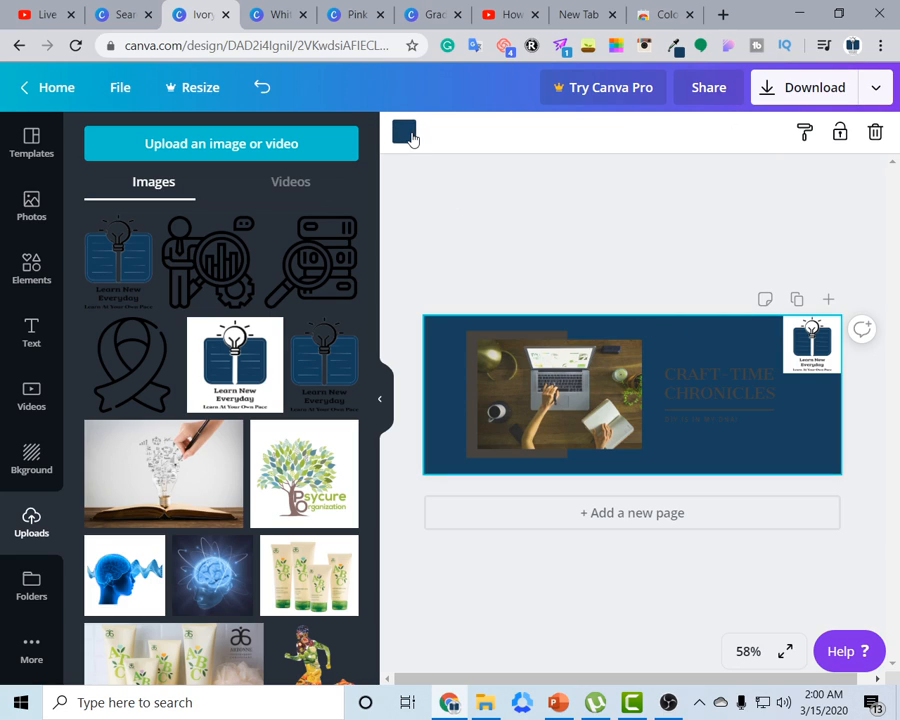
Try to copy the background's dark blue style onto the laptop photo, and undo the attempt
click(814, 139)
click(806, 138)
click(565, 400)
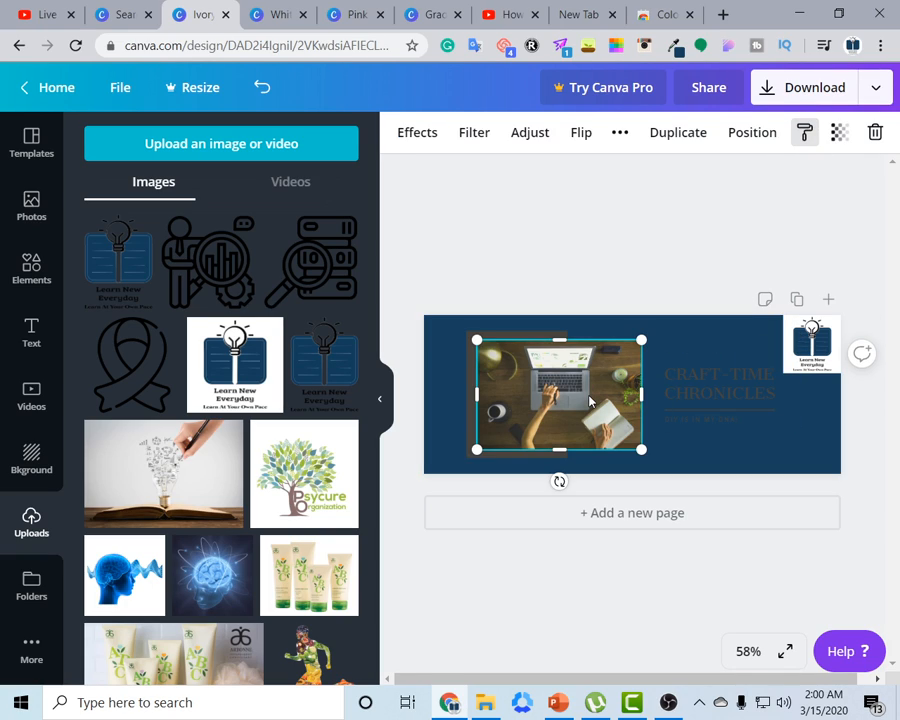
click(716, 348)
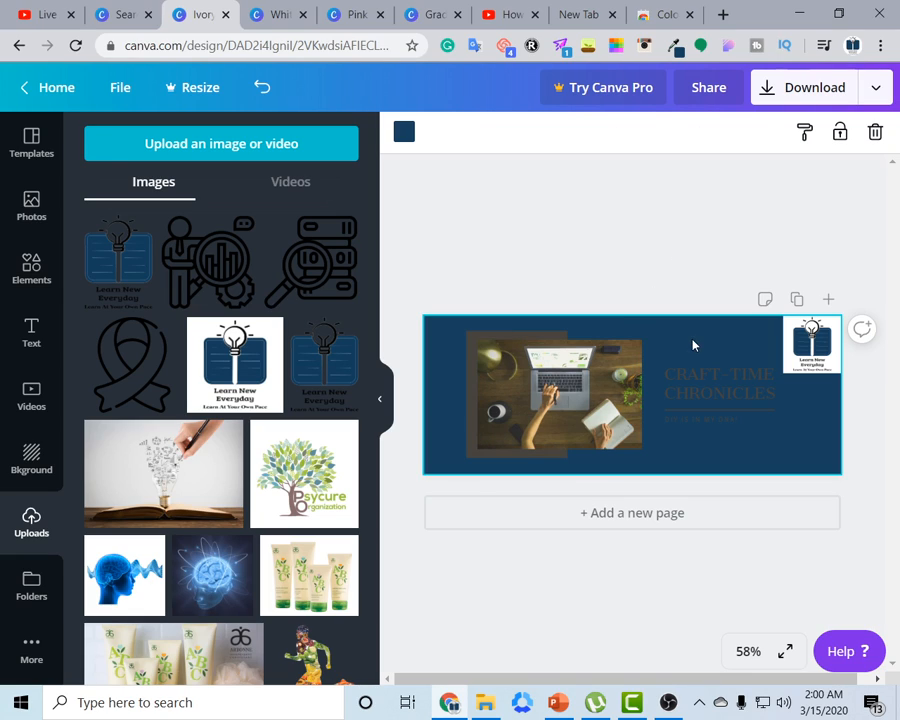
click(619, 268)
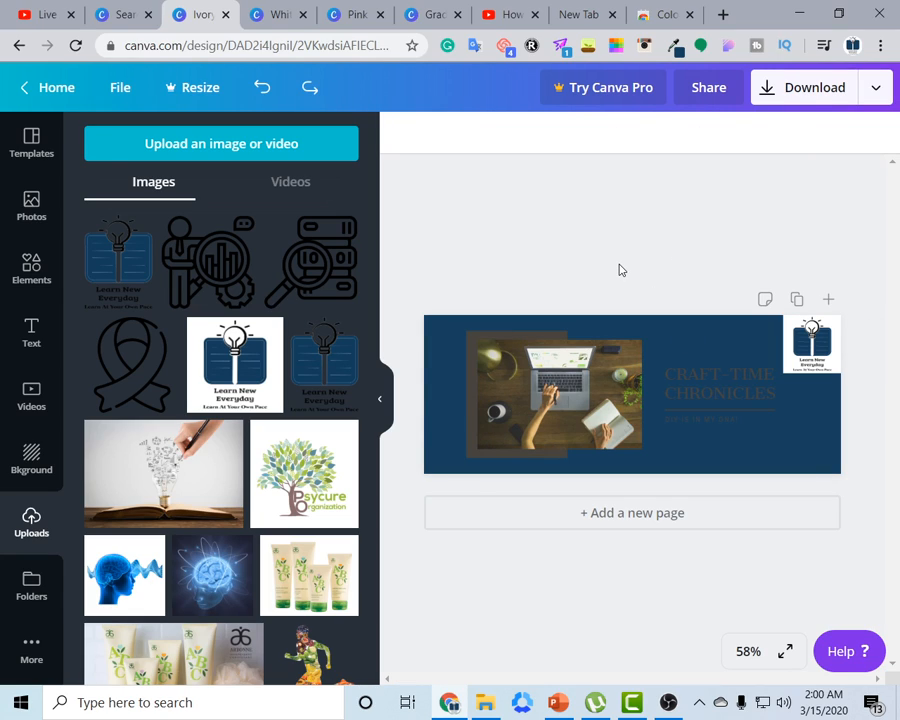
Copy the background's dark blue style onto the rectangle behind the photo, and undo that change
click(472, 360)
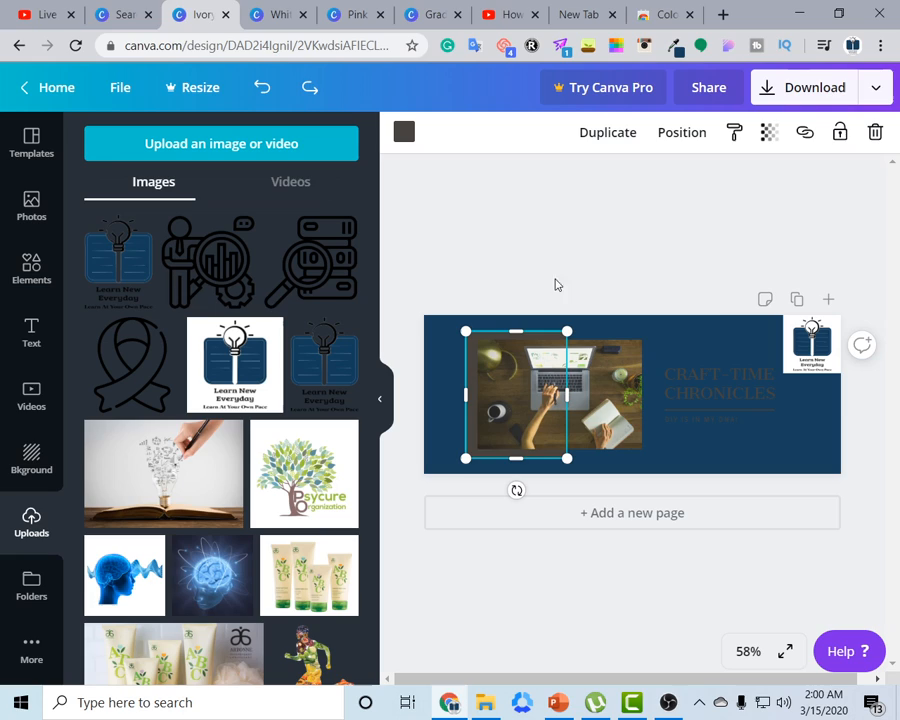
click(720, 326)
click(804, 131)
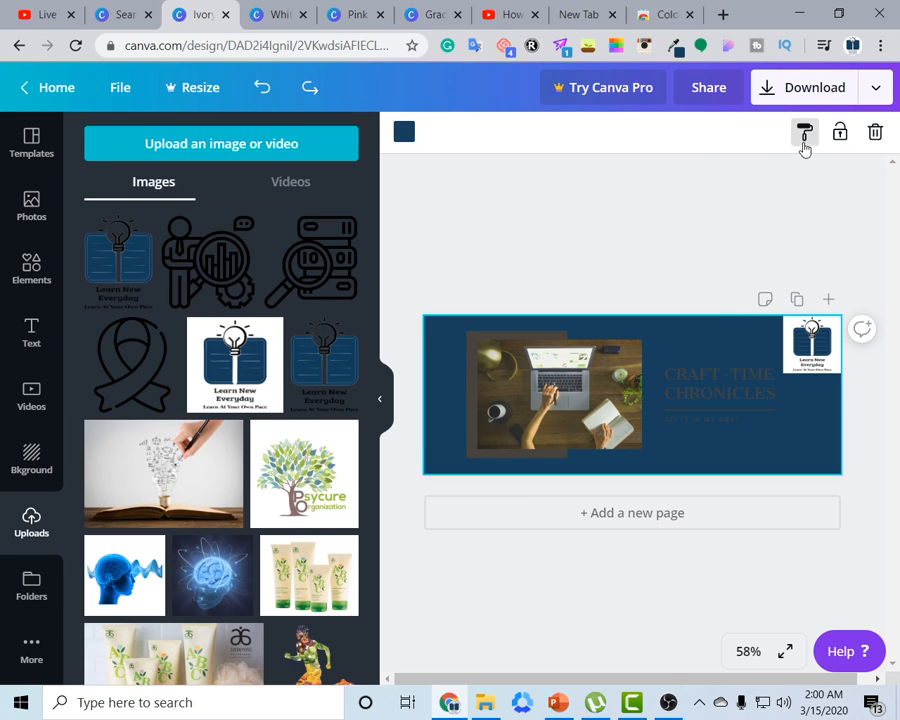
click(466, 360)
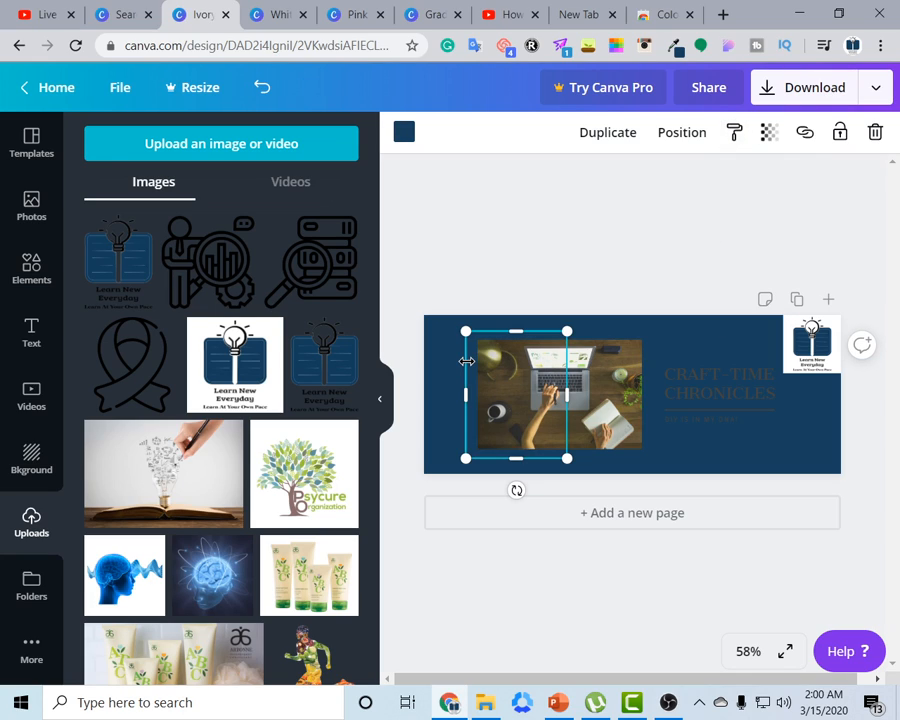
click(600, 275)
click(567, 393)
click(697, 349)
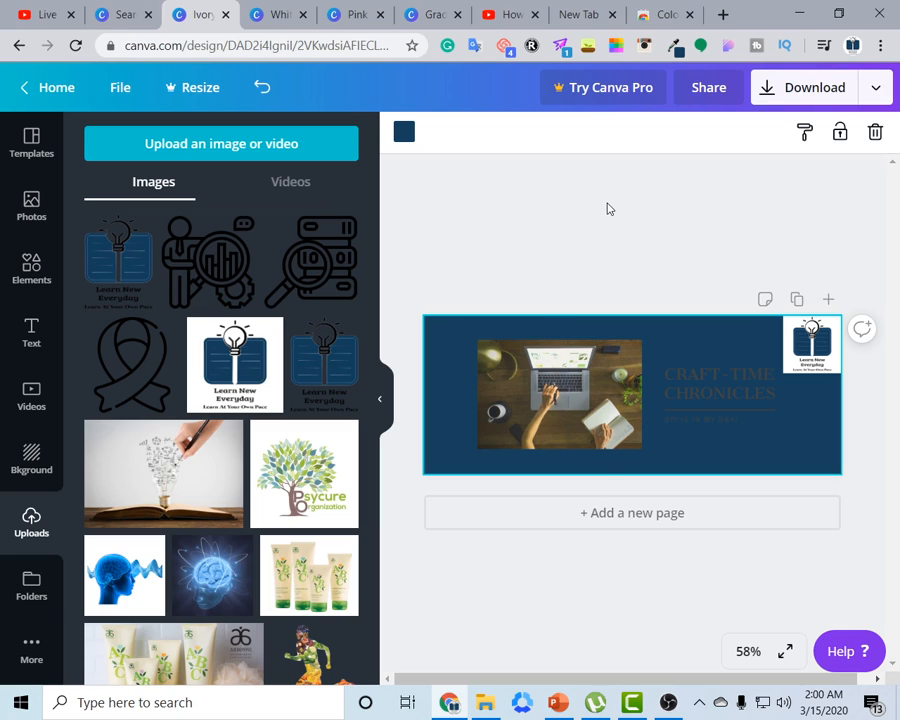
click(655, 262)
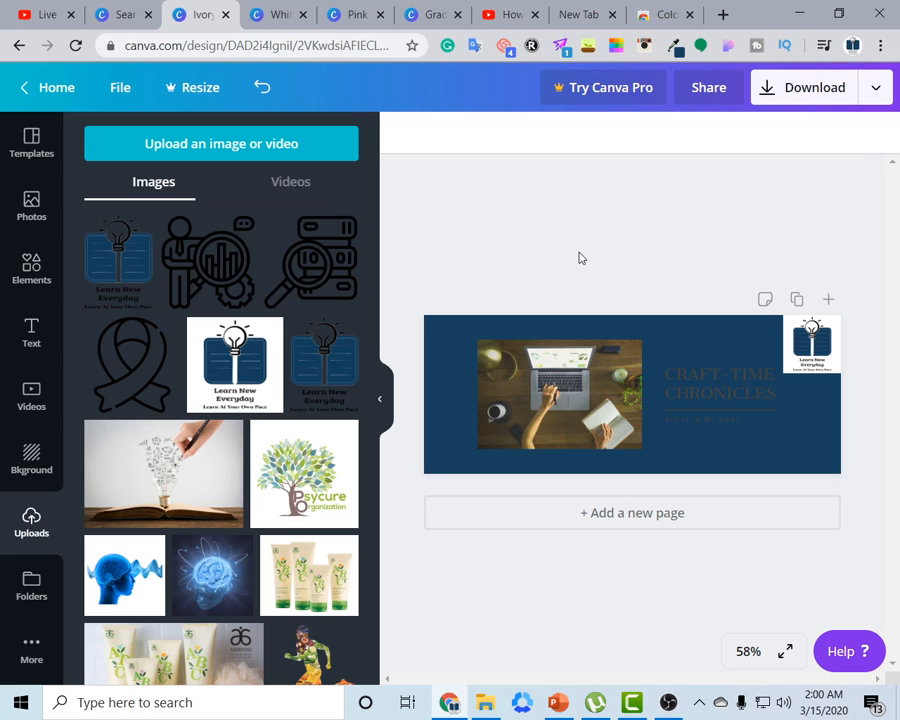
key(ctrl+z)
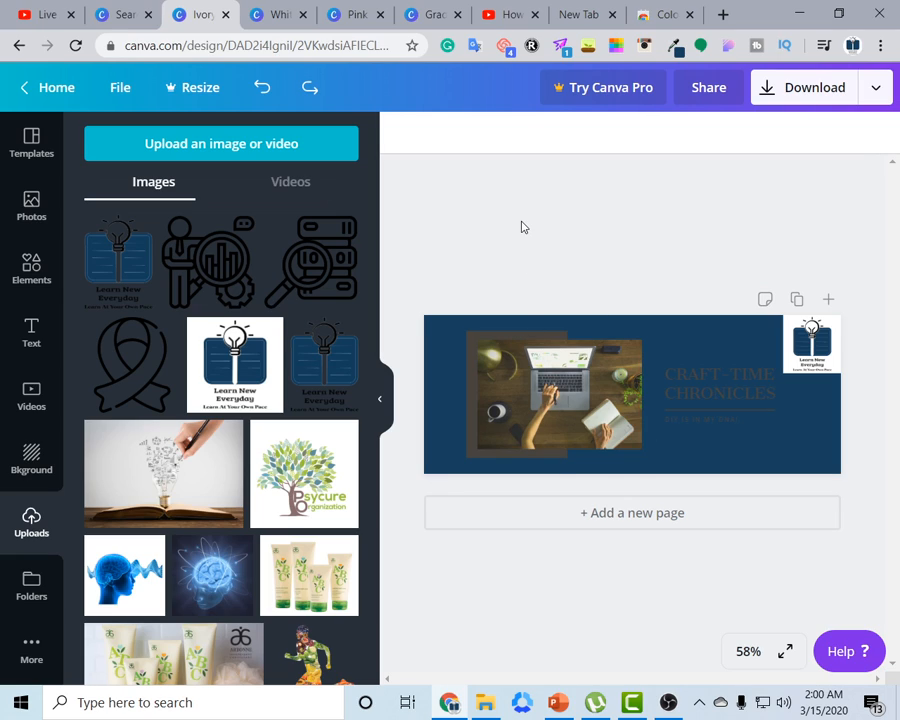
Change the cover's background to the light gray default color
click(452, 357)
click(534, 275)
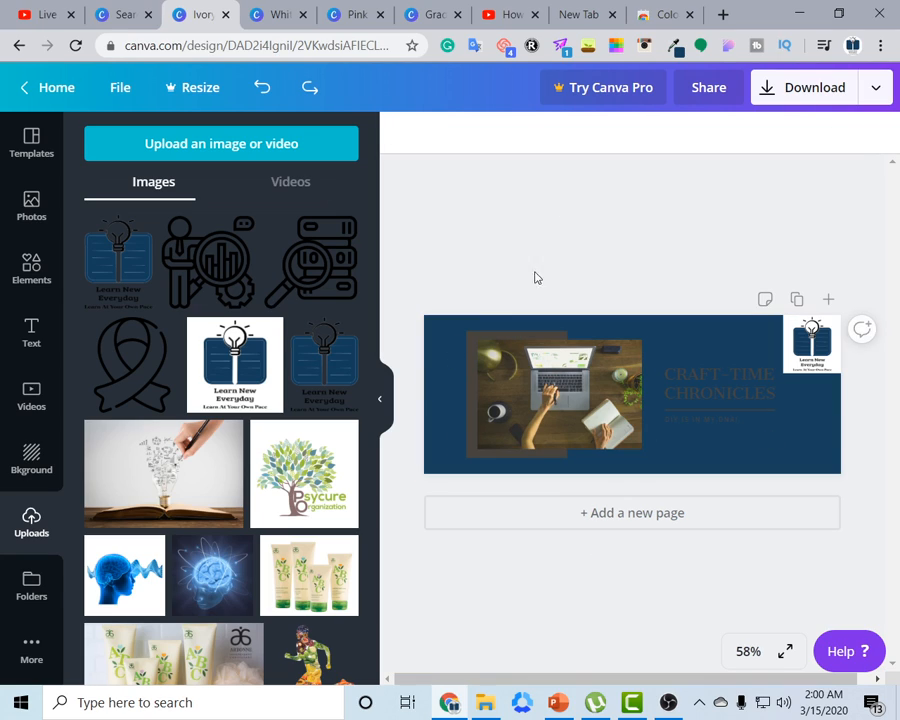
click(432, 364)
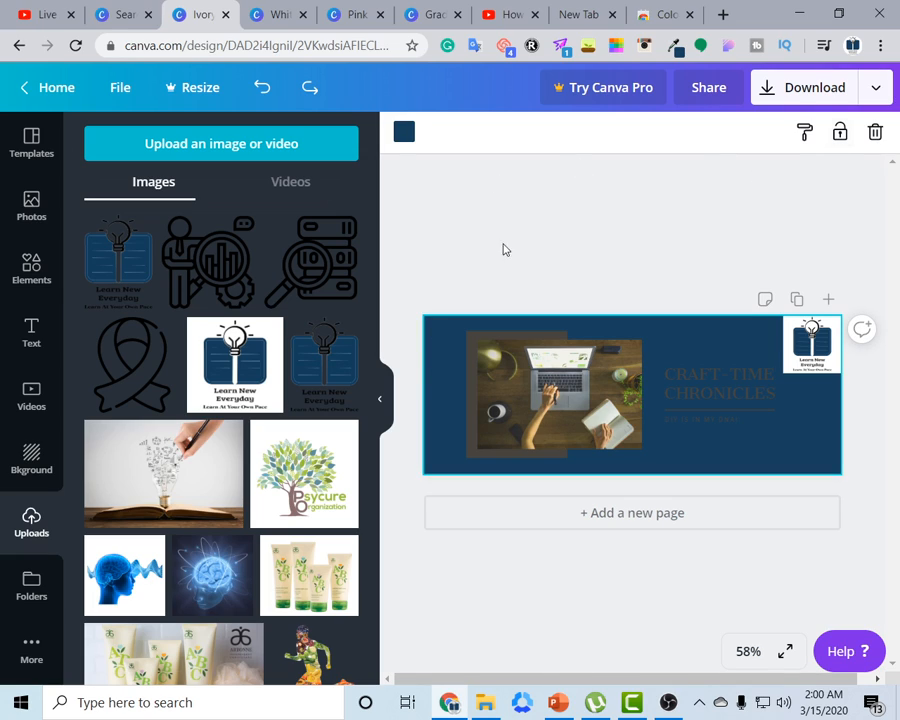
click(404, 134)
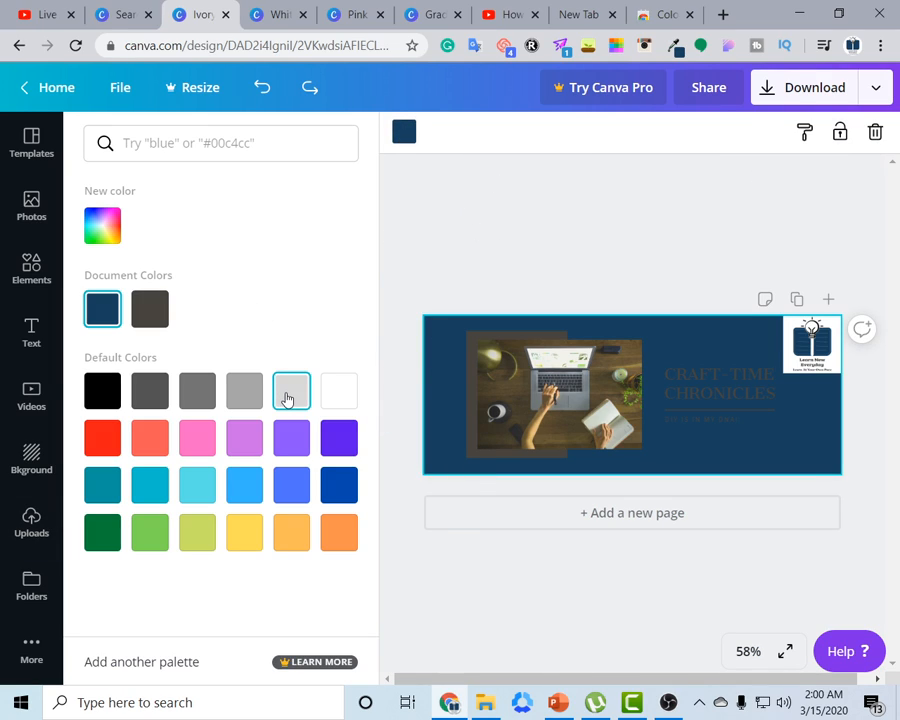
click(287, 398)
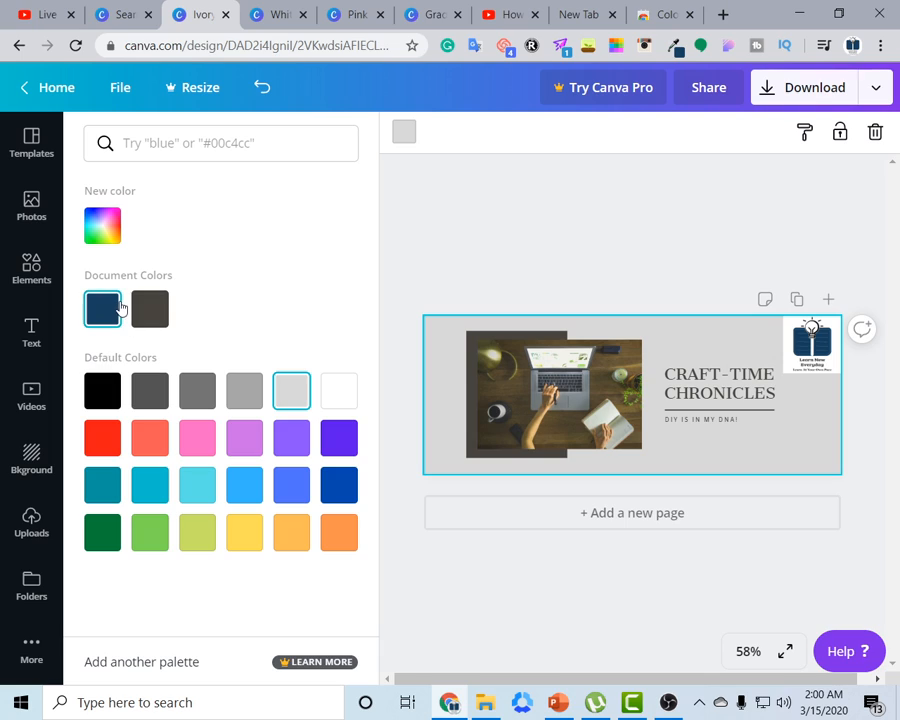
Look up palettes for #18405e and try the background in Facing Forward blue and pale blue-gray and Mountain Haze dark blue
text(#18405e)
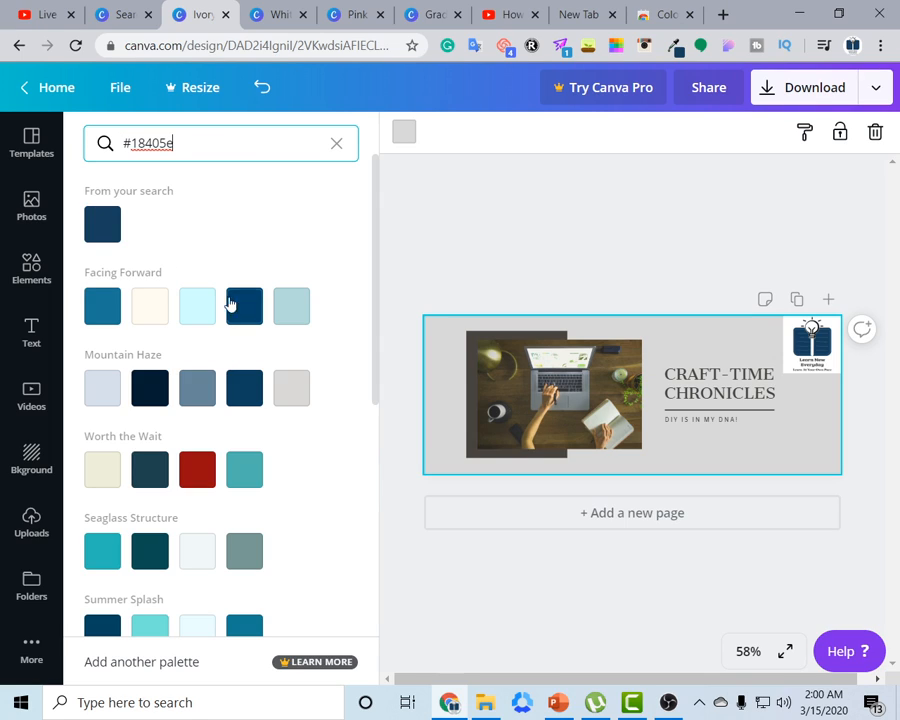
click(106, 307)
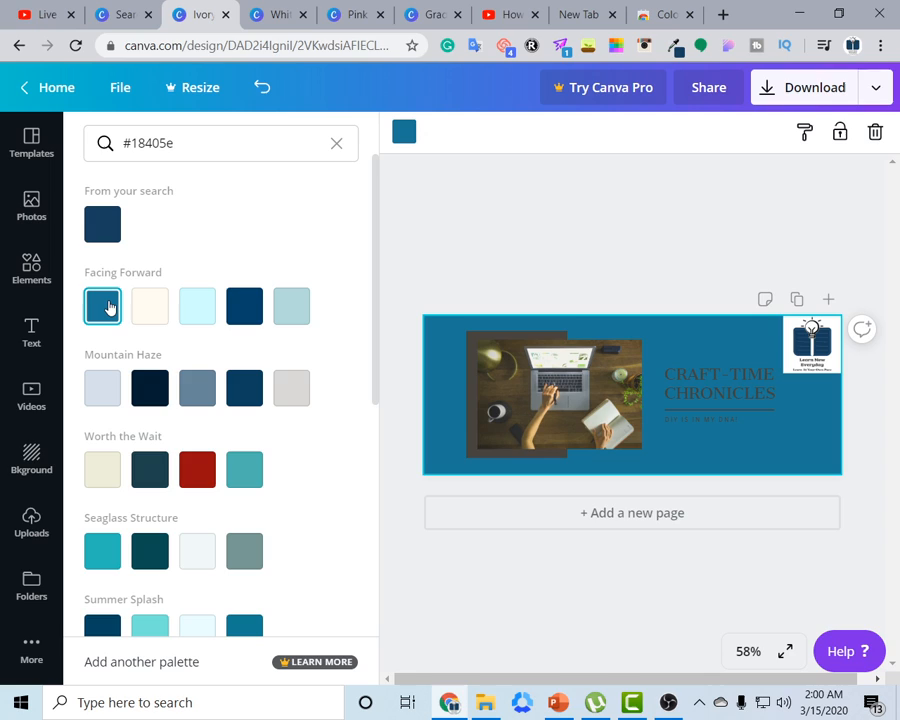
click(287, 322)
scroll(245, 397, down, 2)
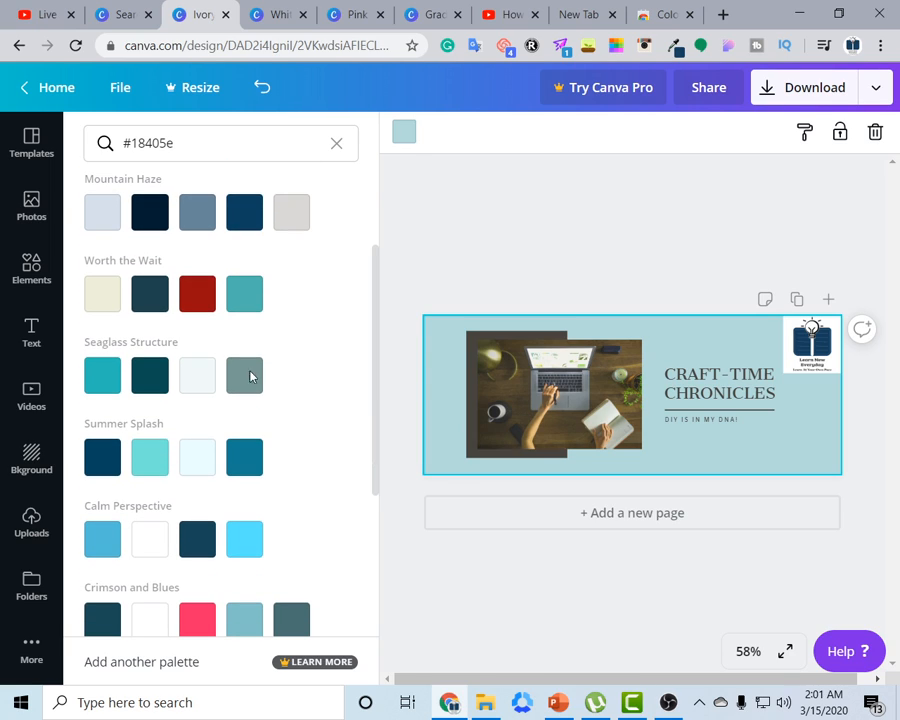
click(250, 208)
scroll(250, 345, down, 1)
scroll(247, 359, down, 1)
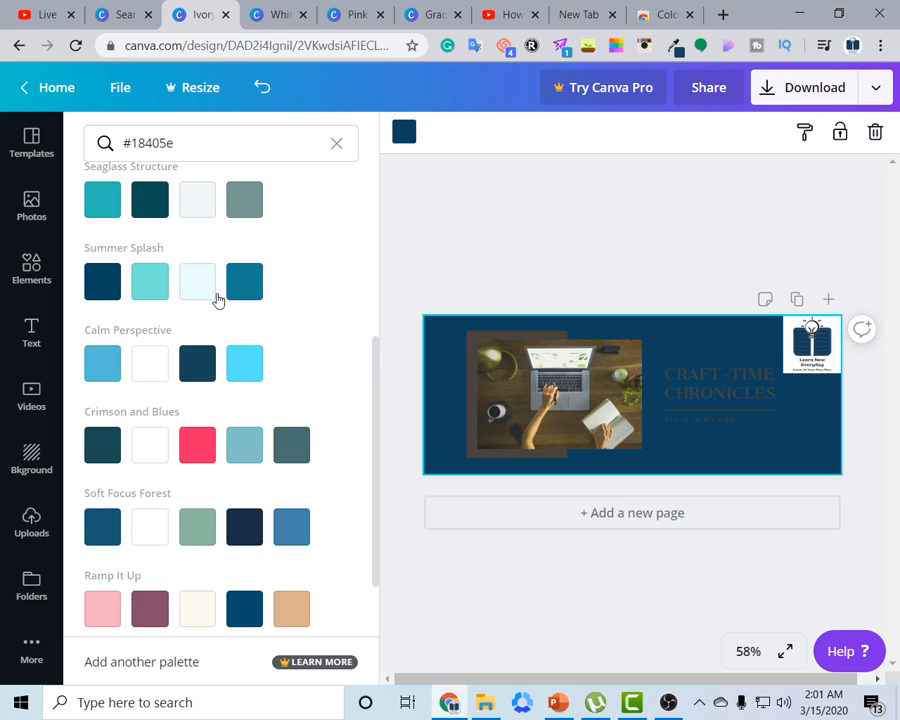
Try the background in the Seaglass Structure dark teal and the Calm Perspective dark blue
drag(174, 143, 130, 145)
click(294, 201)
click(304, 184)
click(150, 199)
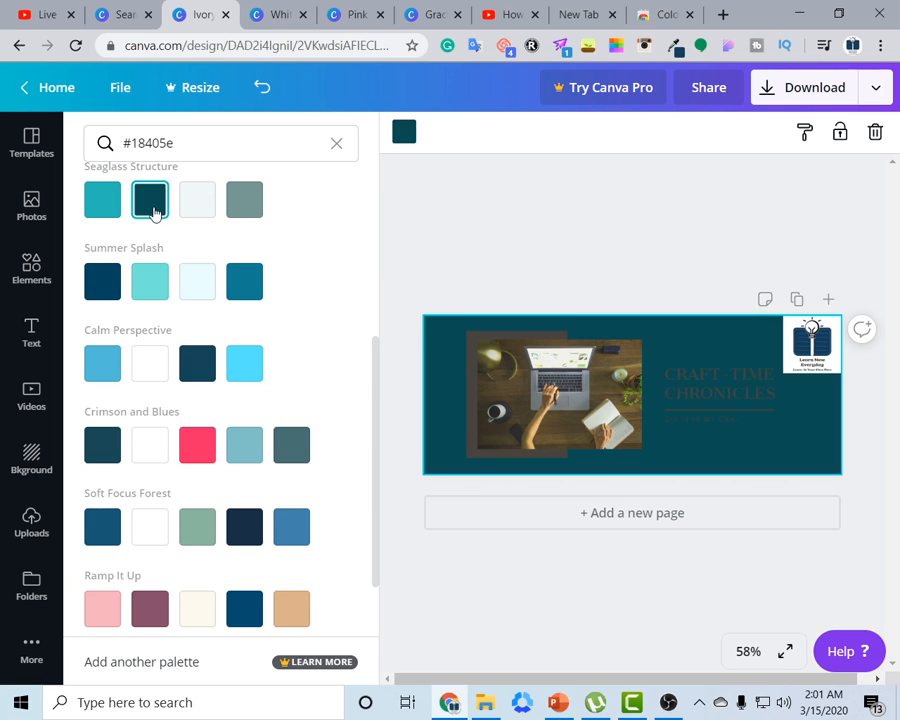
scroll(220, 396, up, 1)
scroll(218, 297, down, 2)
click(207, 284)
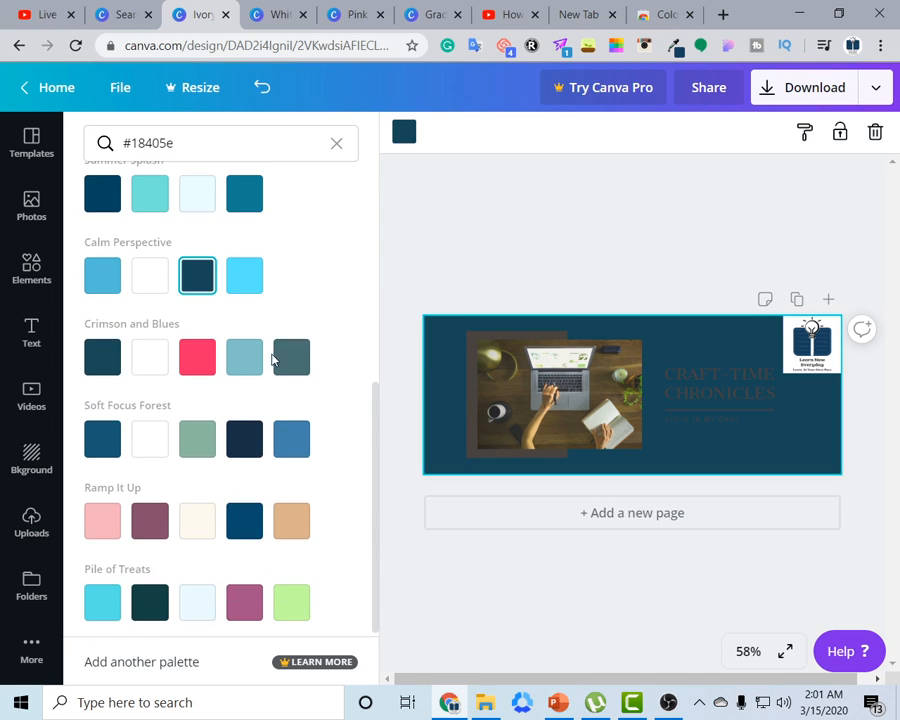
Try the background in the Crimson and Blues gray-teal and the Soft Focus Forest navy and deep blue, dismissing the Canva Pro offer
click(291, 360)
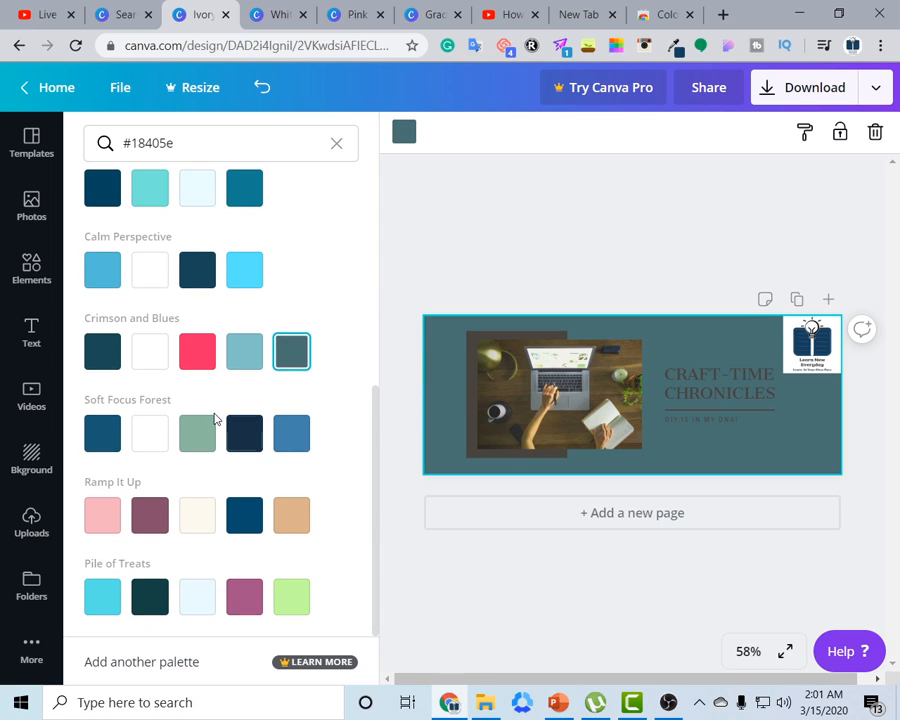
click(238, 443)
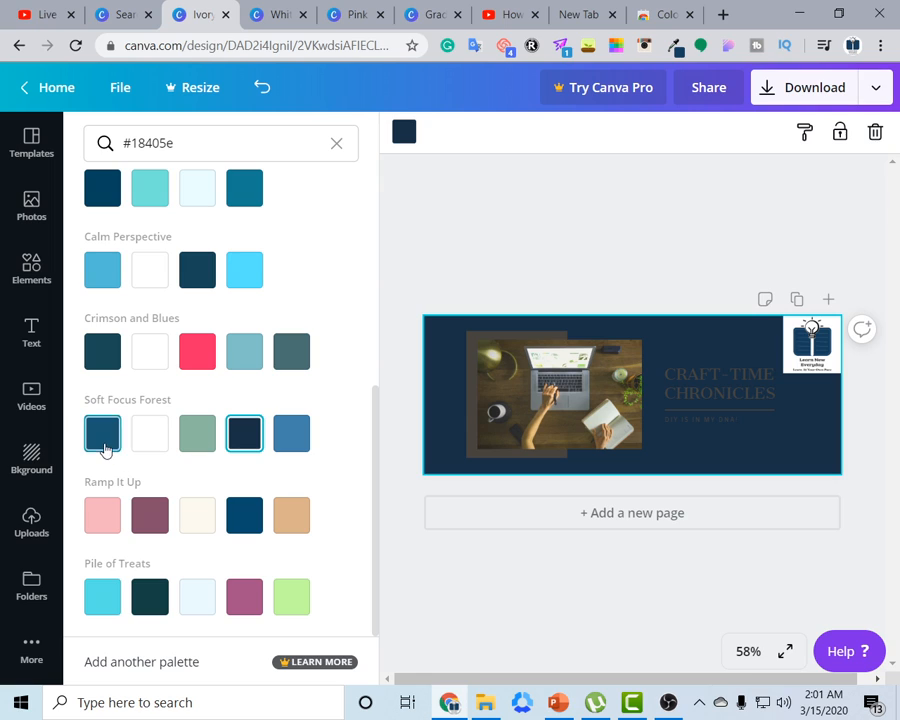
click(105, 446)
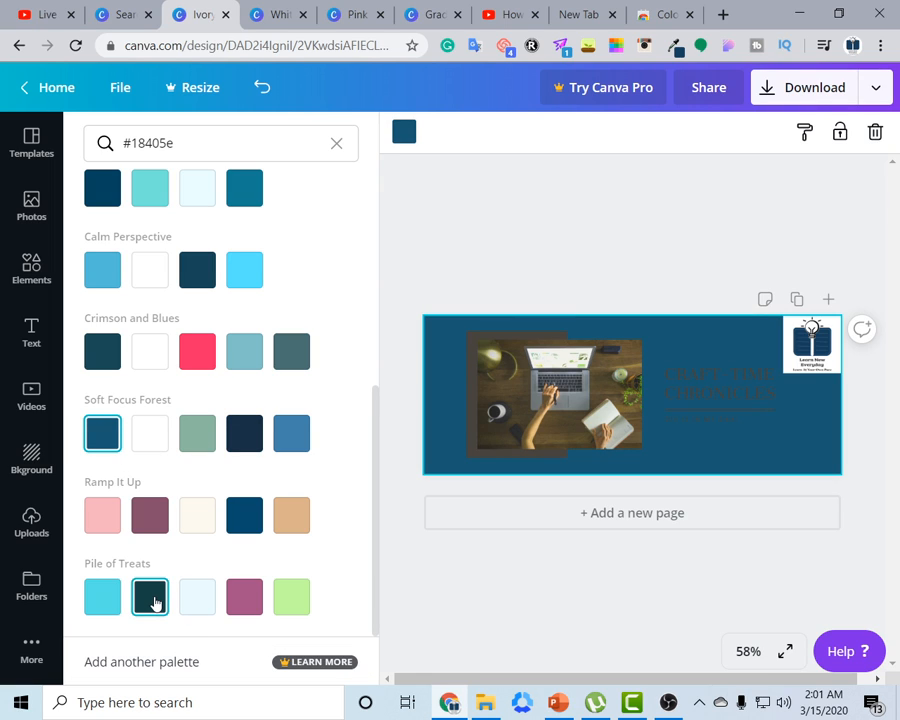
click(151, 664)
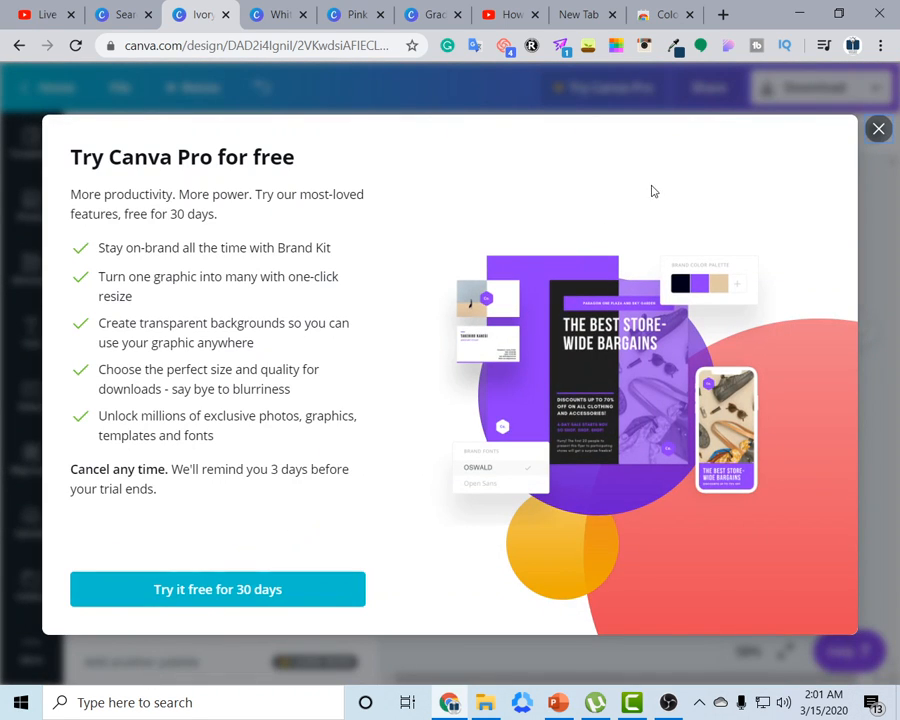
click(878, 130)
Try the background in the Pile of Treats dark green and pale blue and the Soft Focus Forest medium blue
click(165, 596)
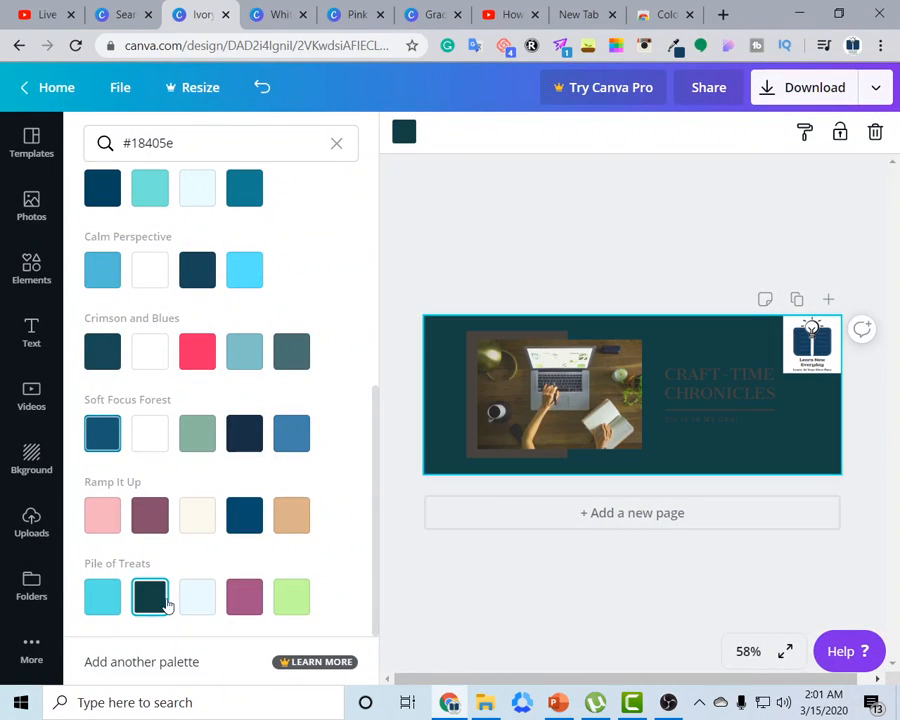
click(197, 600)
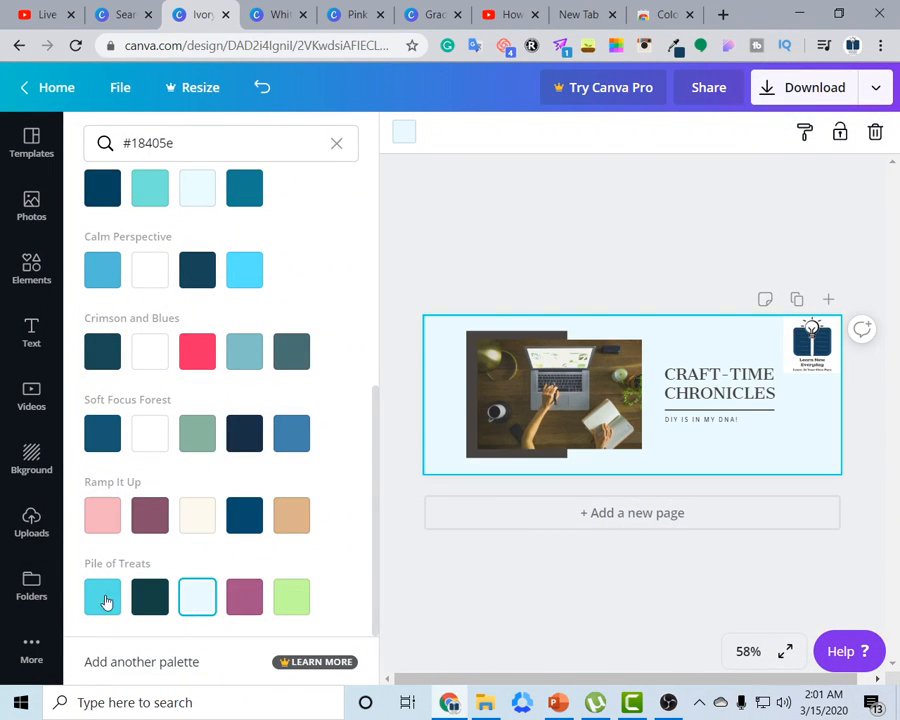
click(100, 437)
click(294, 436)
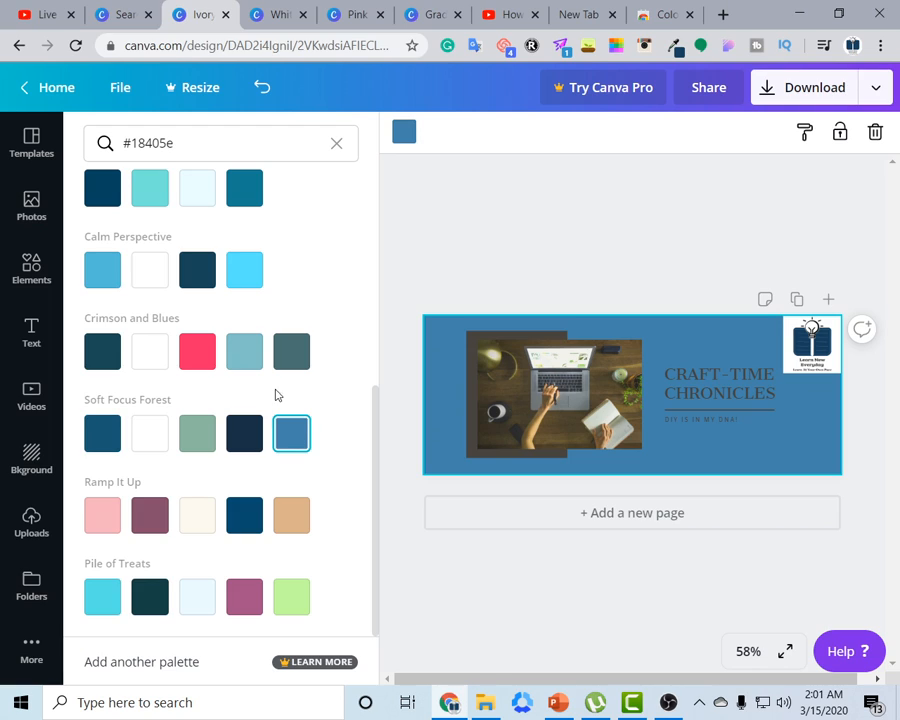
Try the background in white, Facing Forward cream and Mountain Haze gray, ending on the Mountain Haze pale blue
click(150, 352)
scroll(277, 447, up, 5)
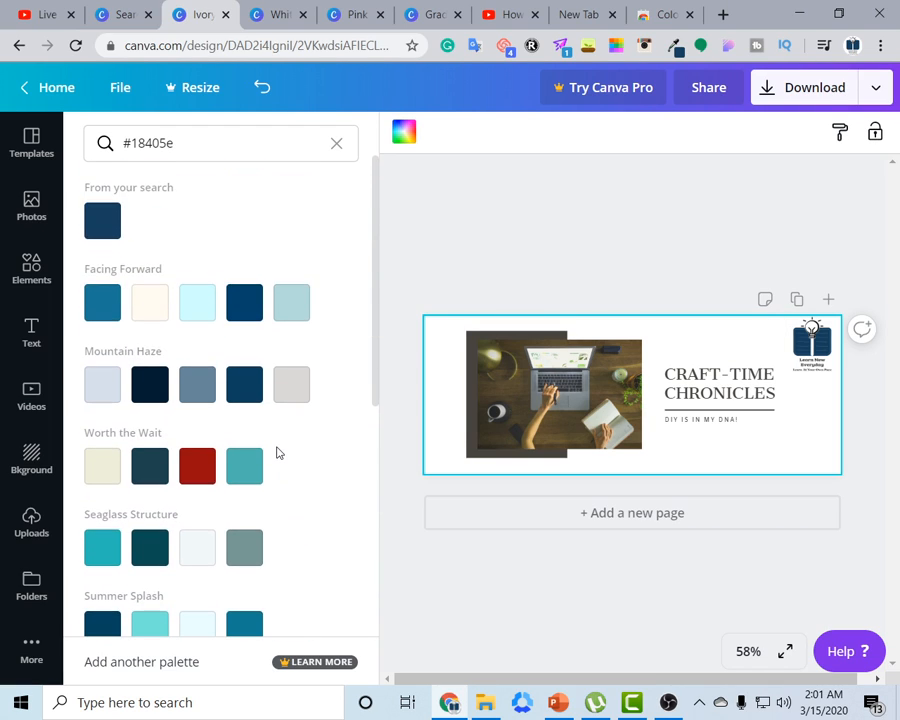
click(149, 312)
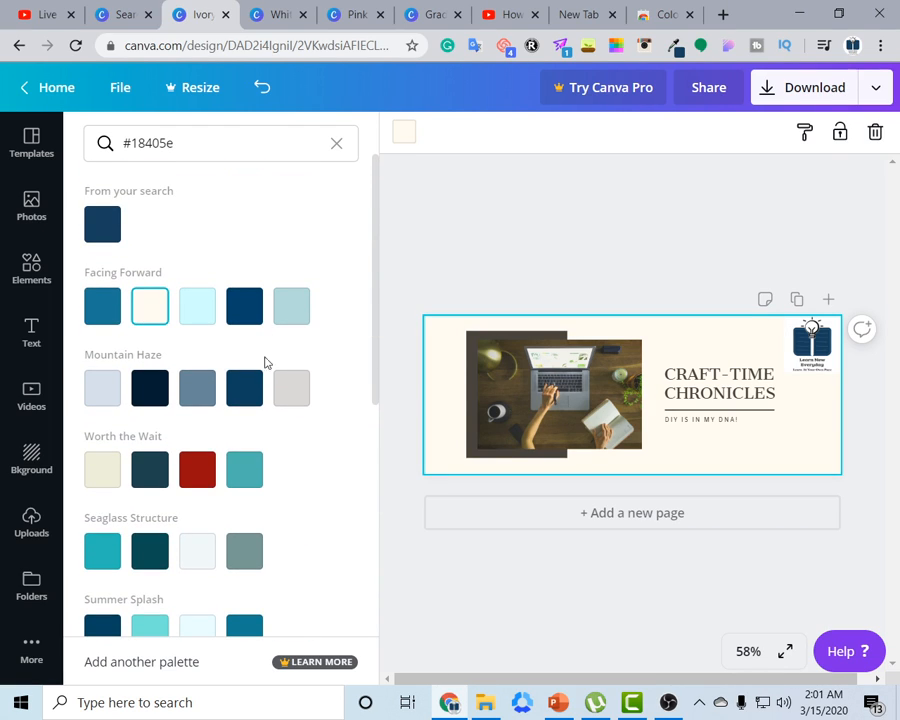
click(98, 396)
click(294, 389)
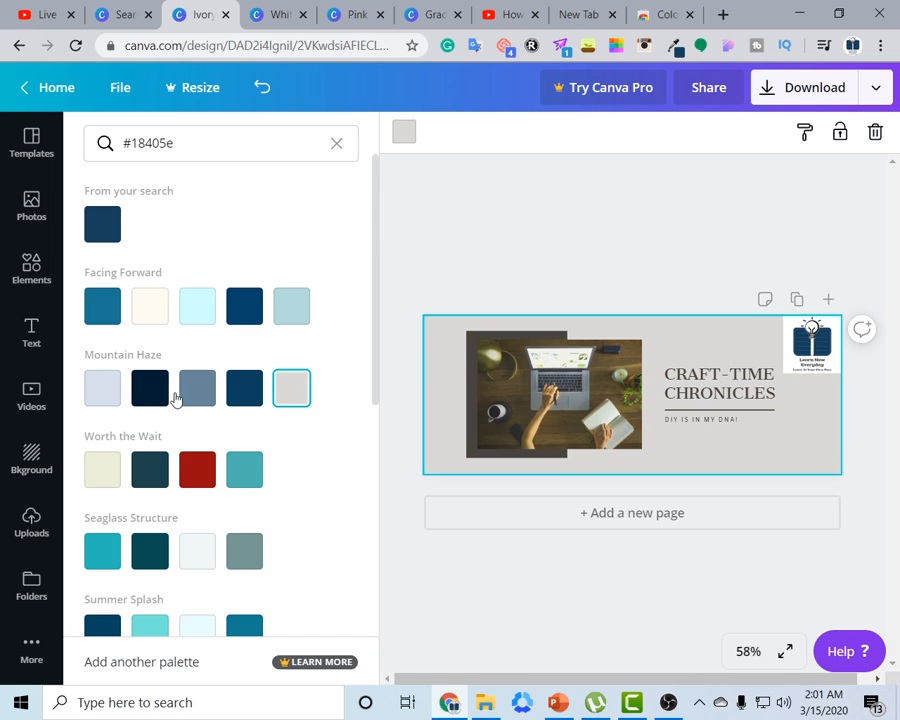
click(100, 392)
click(472, 242)
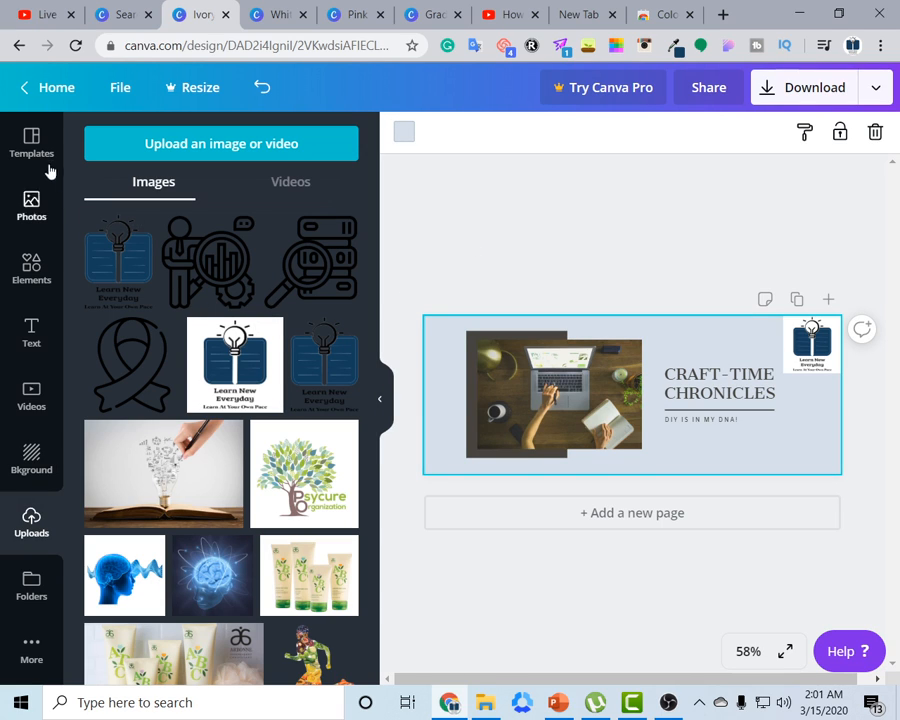
Apply the free snowy trees photo as the cover's background
click(38, 458)
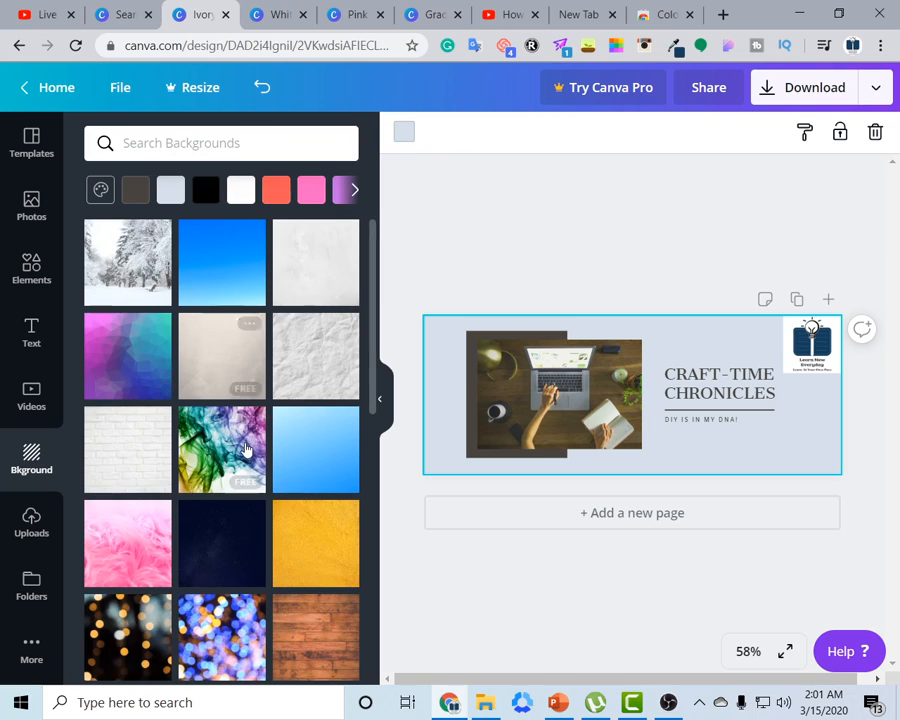
click(133, 275)
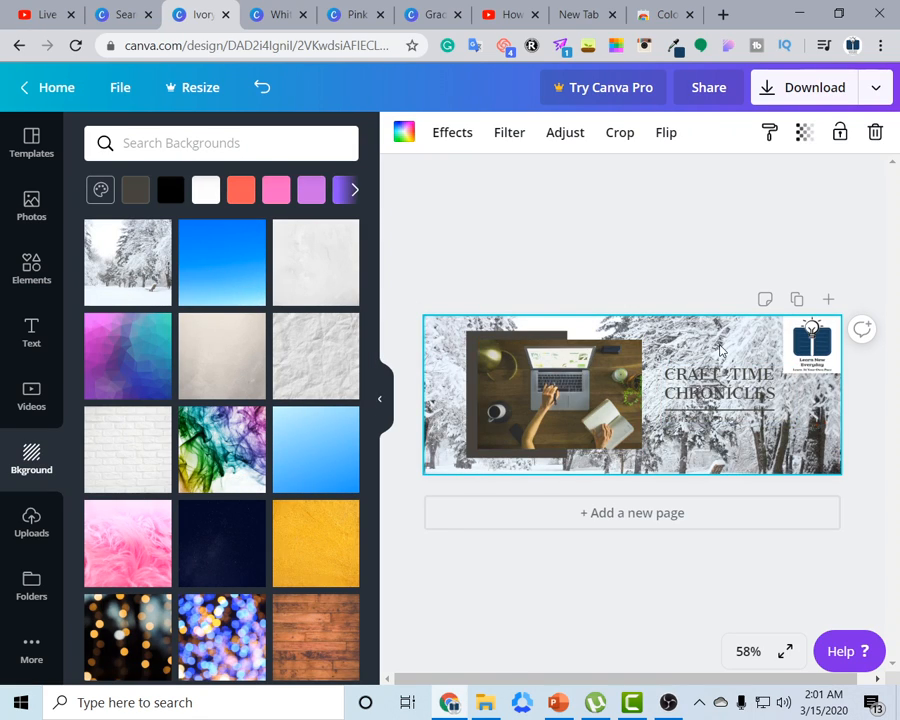
Try the snowy trees background at a transparency of 21 and the dark golden bokeh lights background at 35
click(808, 140)
drag(764, 179, 662, 192)
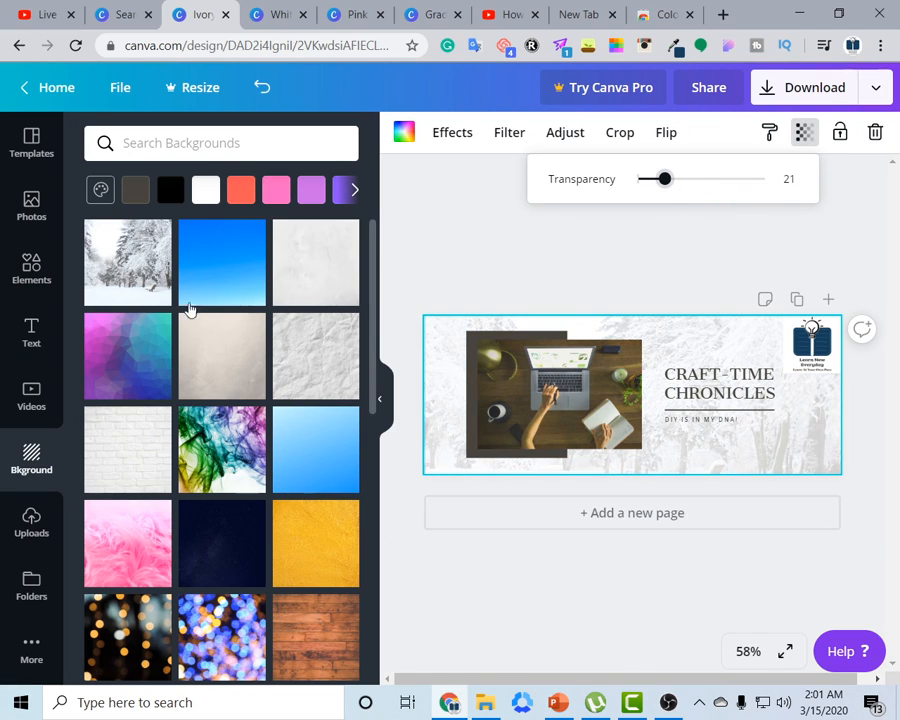
scroll(313, 347, down, 2)
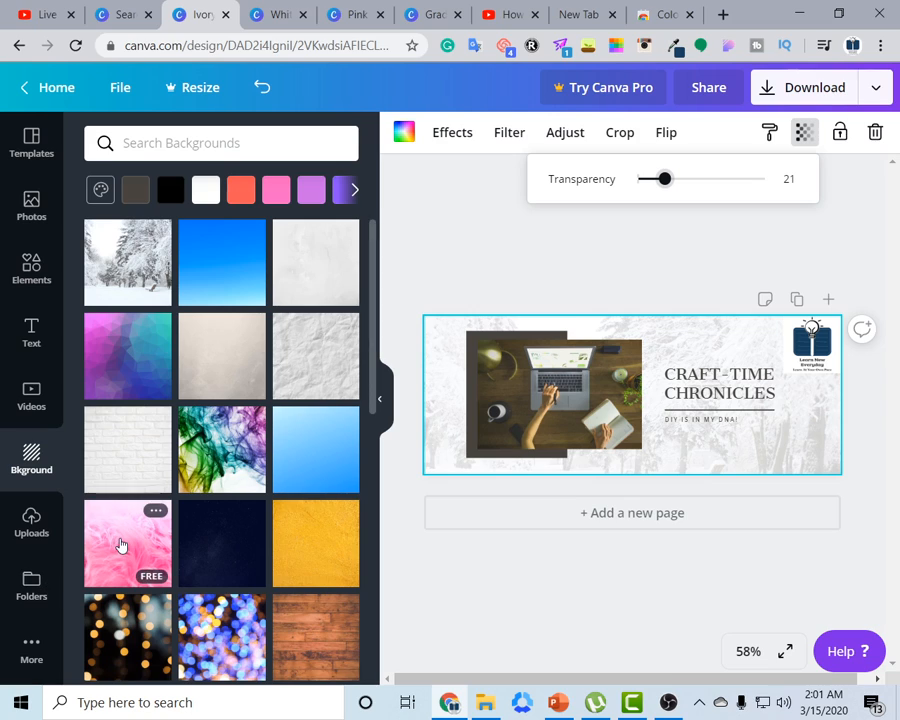
click(121, 487)
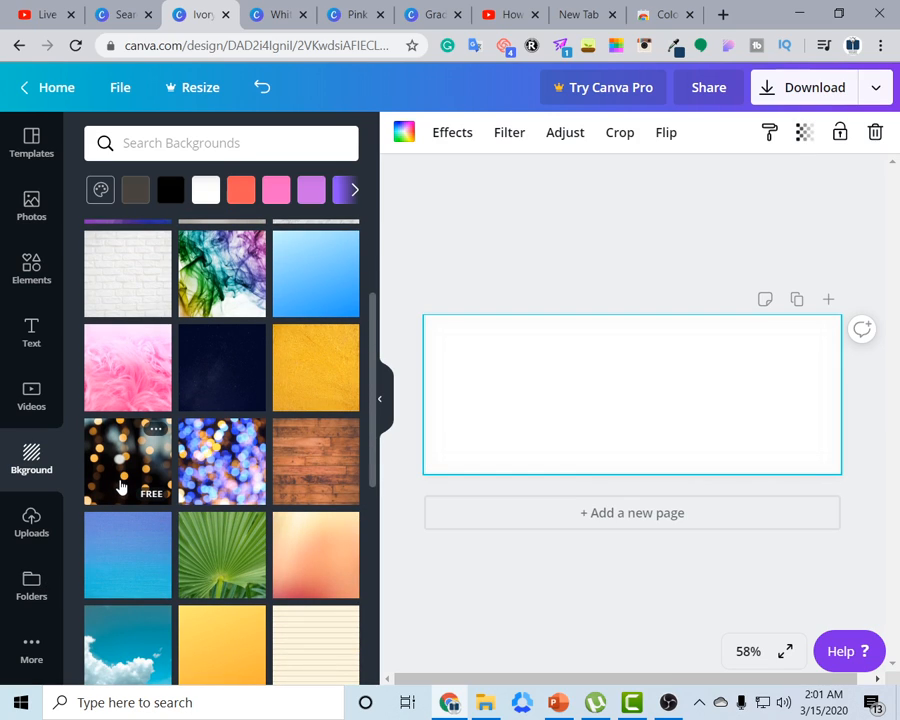
click(805, 140)
drag(762, 178, 685, 188)
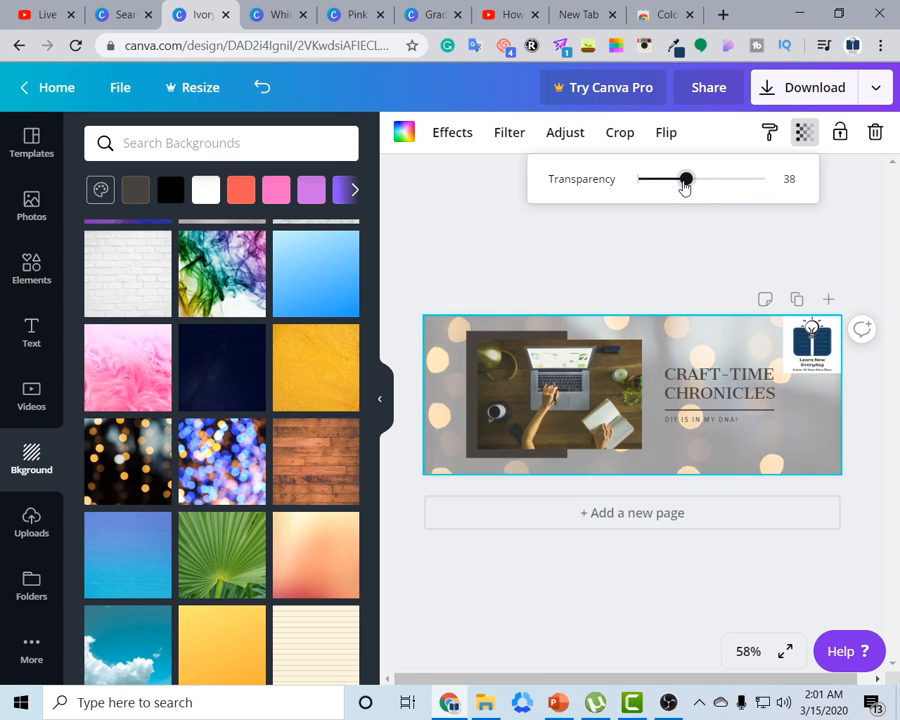
Apply the free peach and orange gradient image as the cover's background
scroll(213, 566, down, 3)
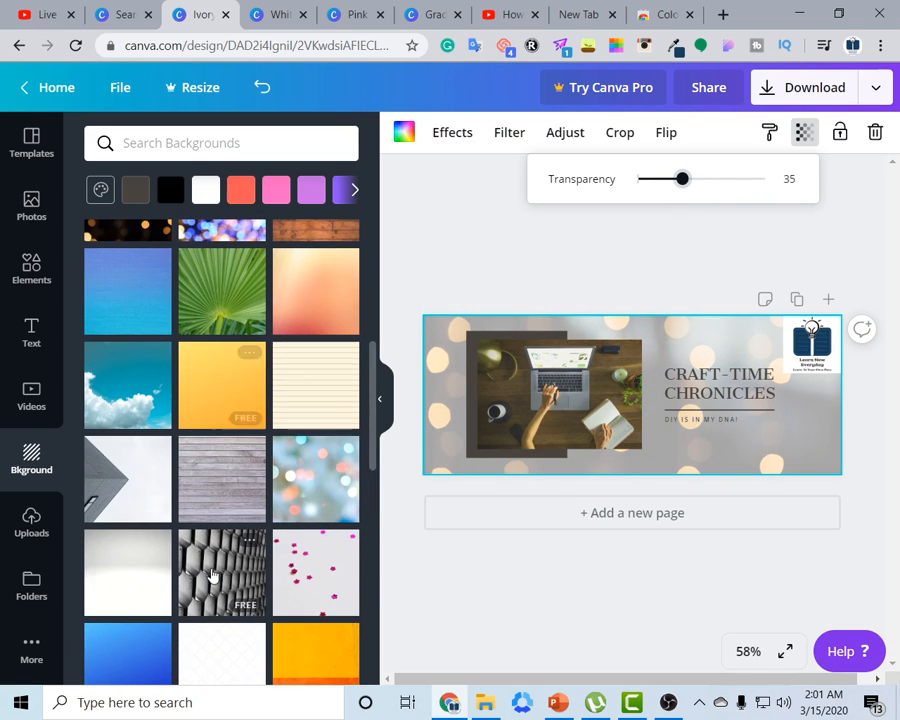
click(314, 308)
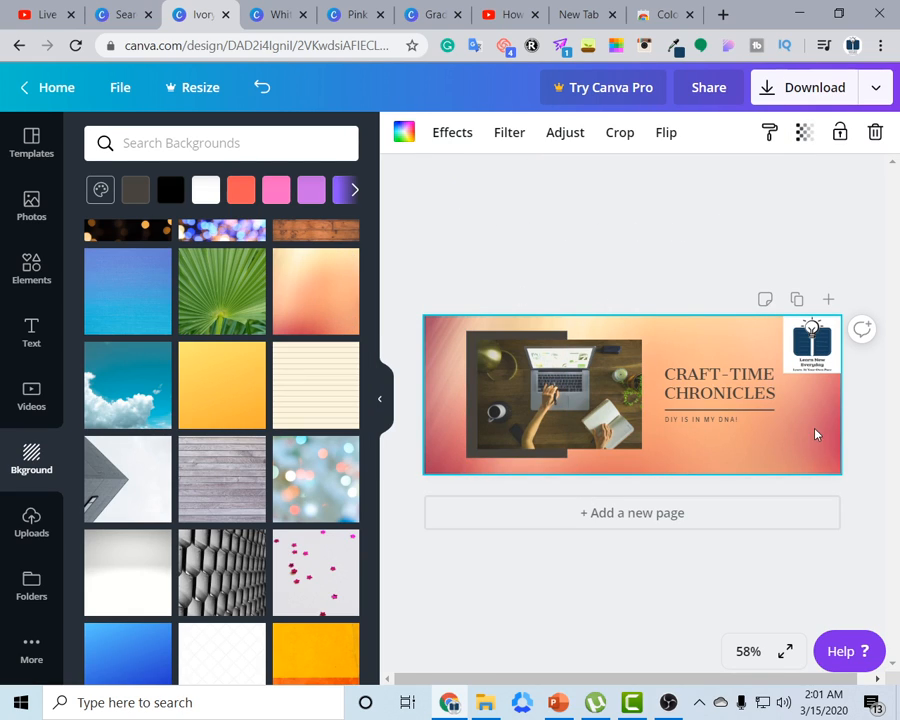
Search colors for #18405e and try the background in Facing Forward navy and blue, Mountain Haze dark blue and Worth the Wait teal
click(404, 134)
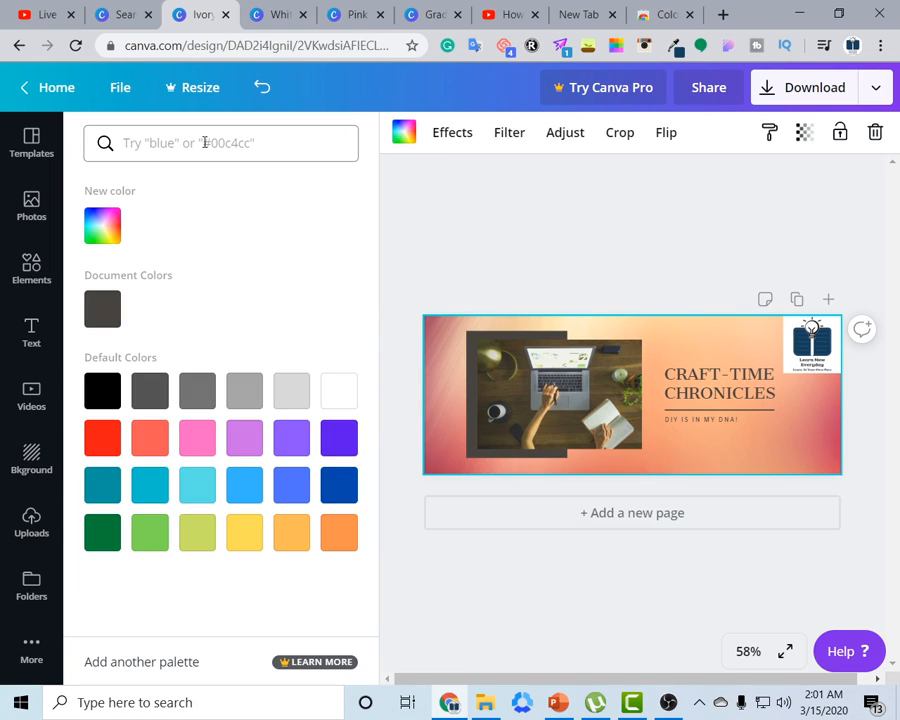
text(#18405e)
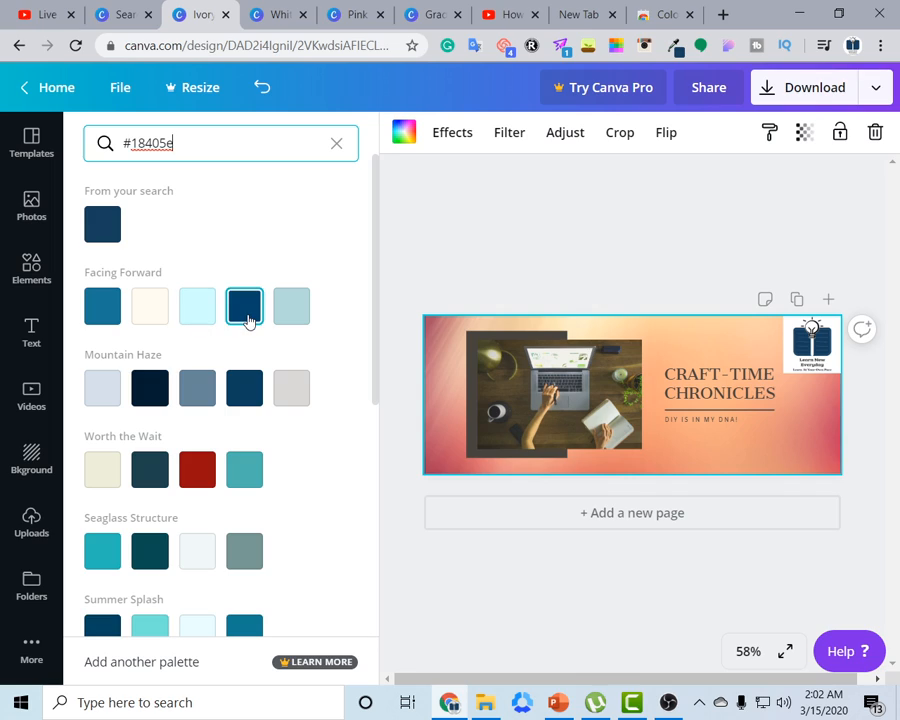
click(245, 310)
click(96, 320)
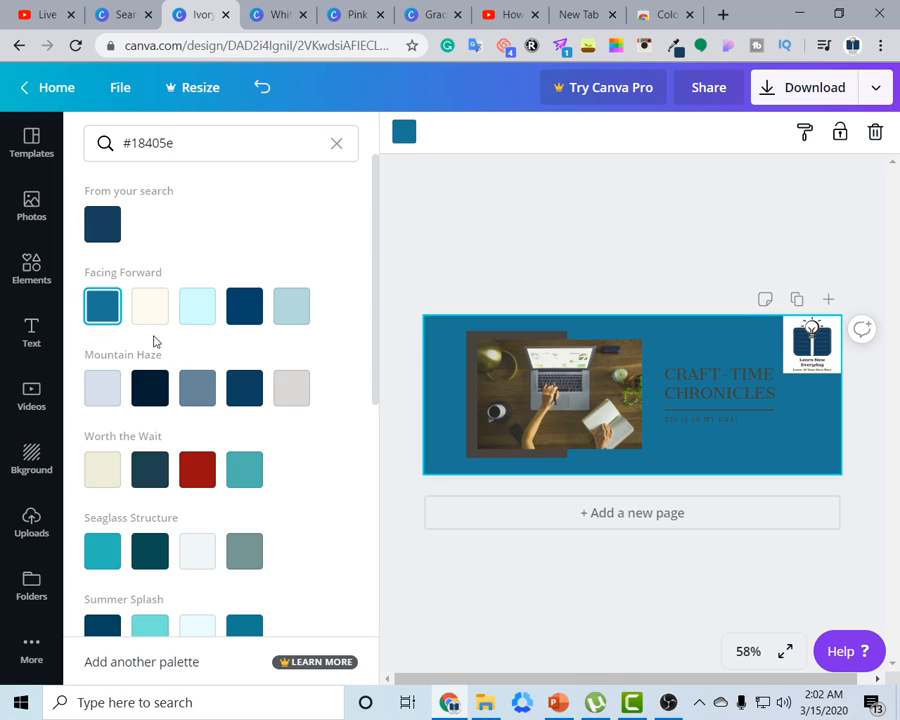
click(245, 392)
click(245, 470)
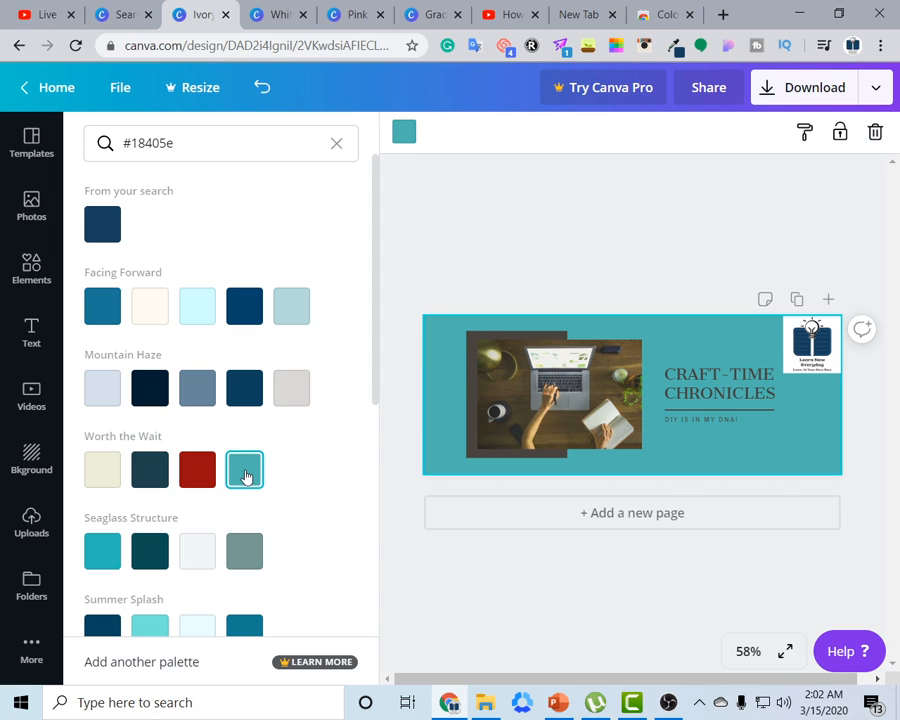
click(410, 273)
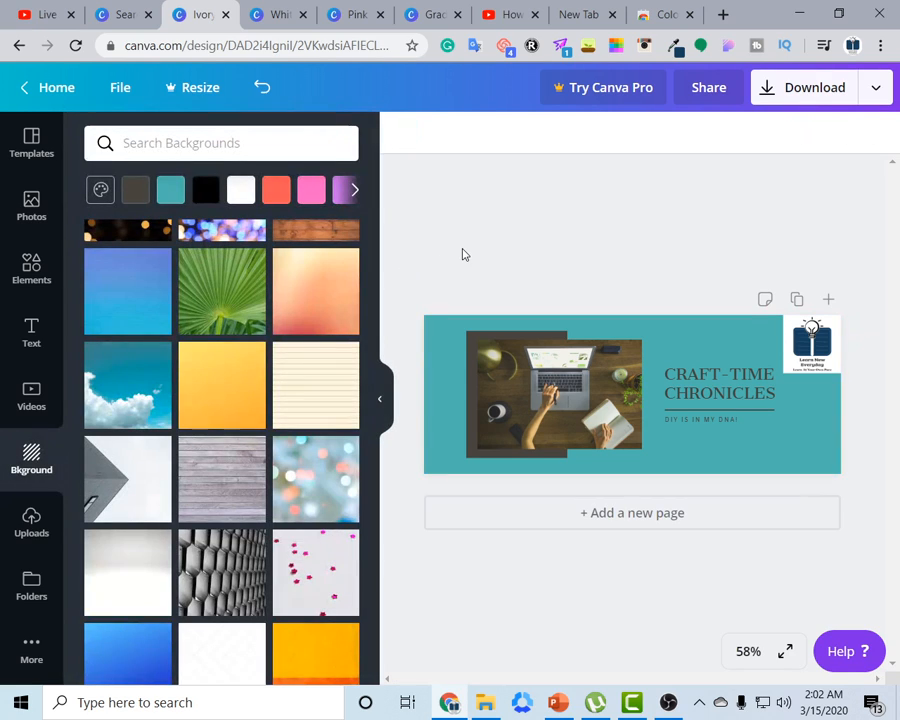
Undo the solid background colors back to the peach gradient, and try stepping the edit history back and forward
key(ctrl+z)
key(ctrl+z)
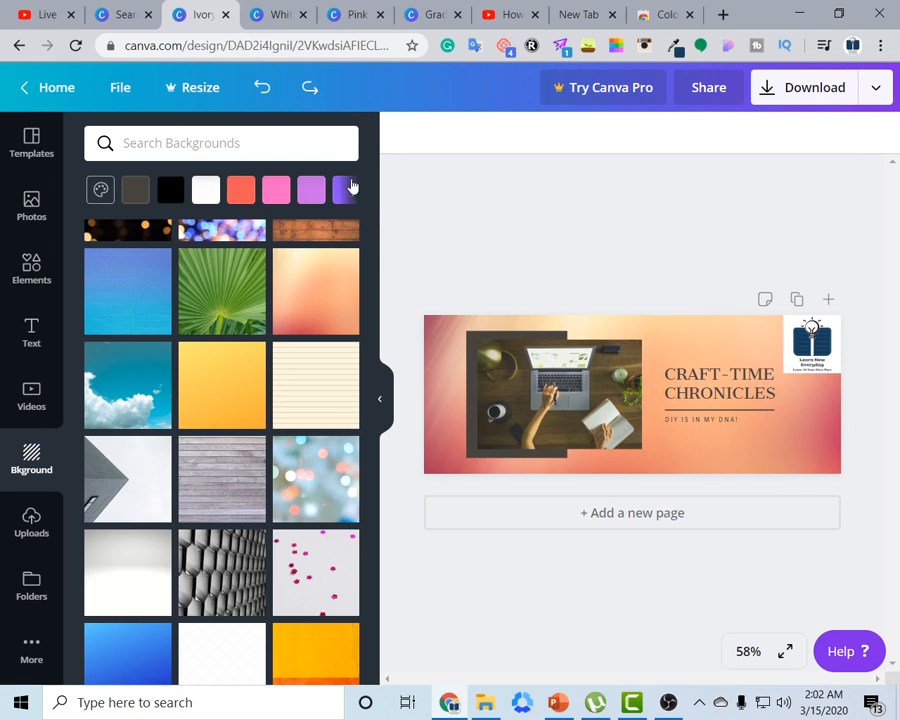
click(263, 88)
click(311, 89)
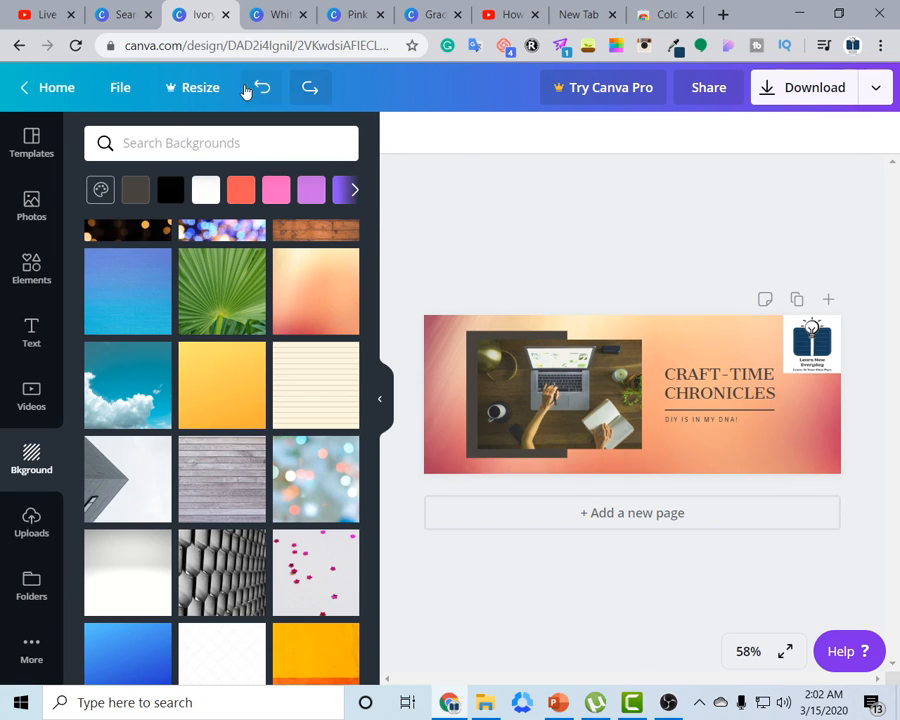
click(262, 90)
click(307, 92)
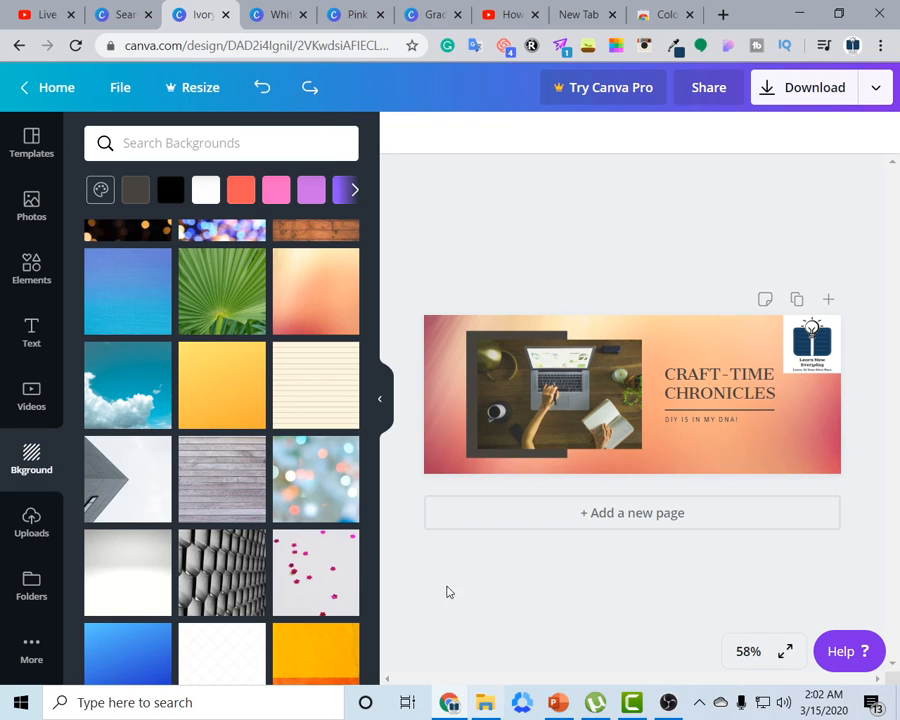
Fade the peach gradient background to a transparency of 25
click(735, 342)
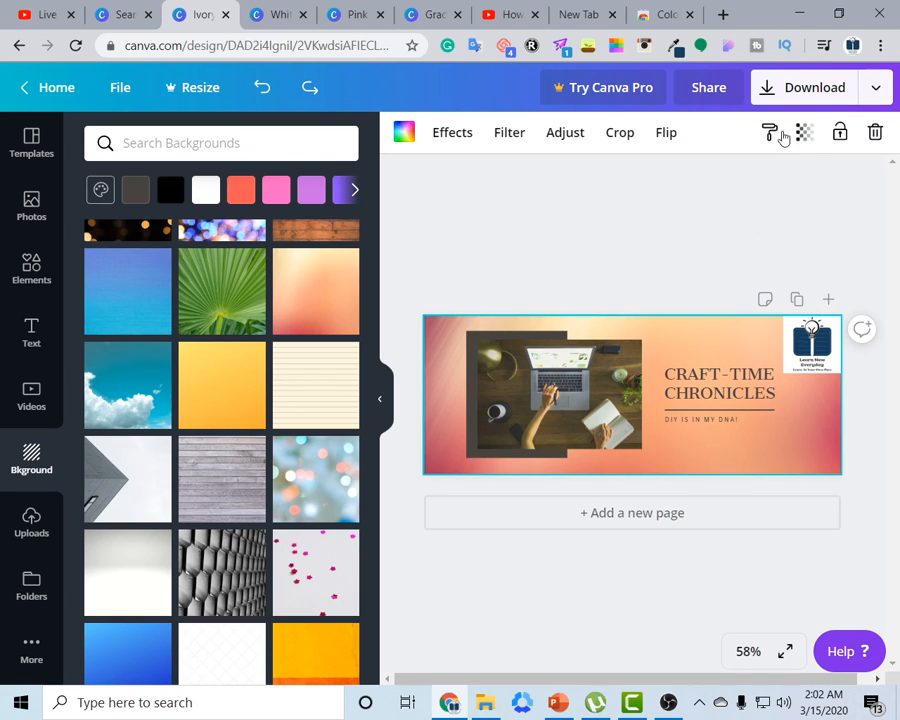
click(802, 132)
drag(765, 178, 695, 181)
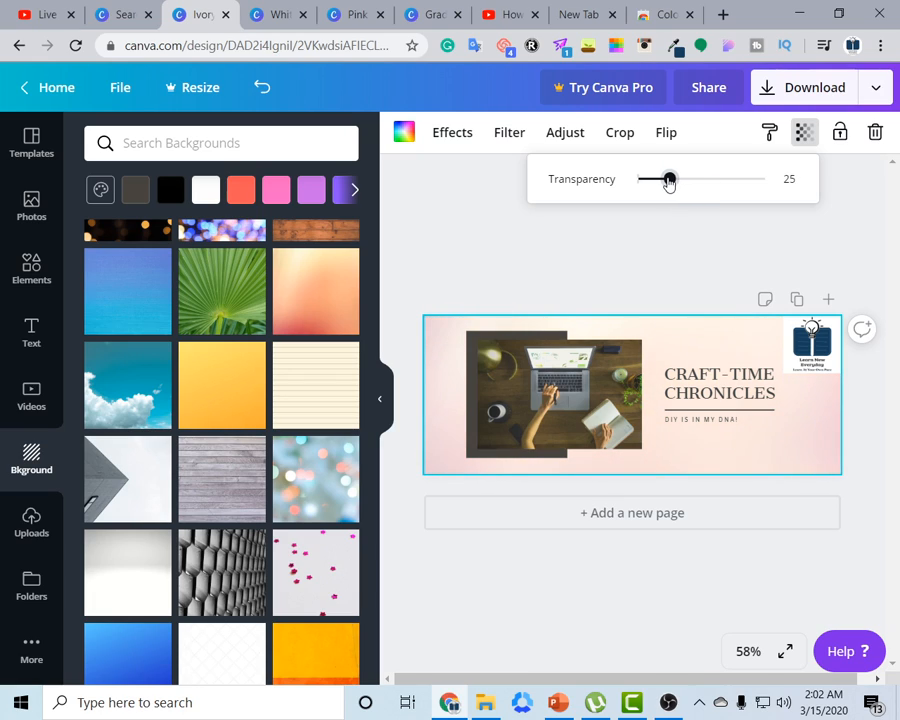
click(653, 275)
Fill the dark rectangle behind the laptop photo with the searched color #18405e
click(470, 448)
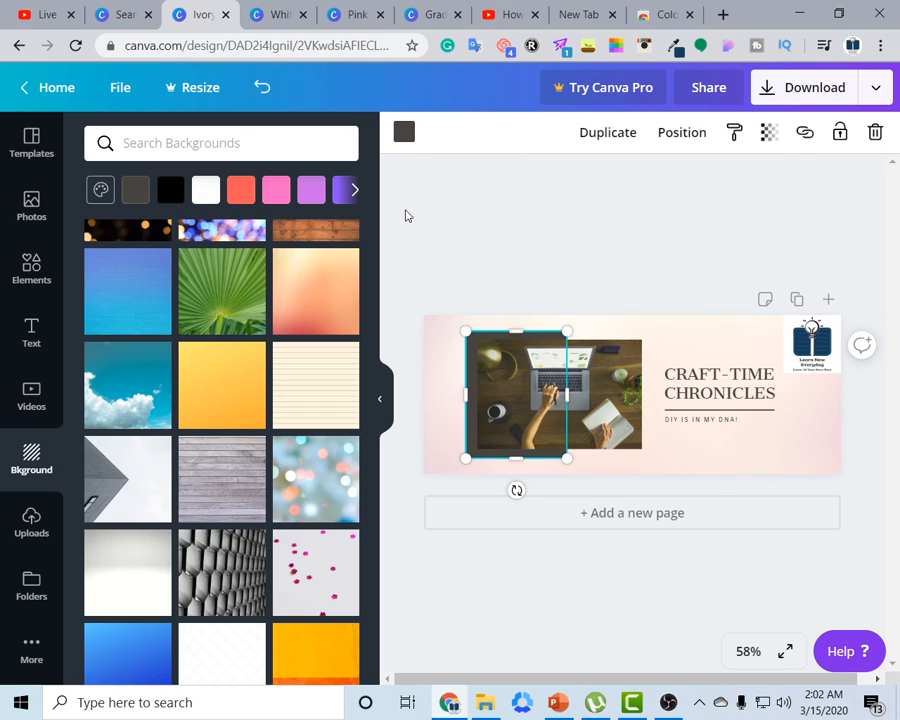
click(404, 132)
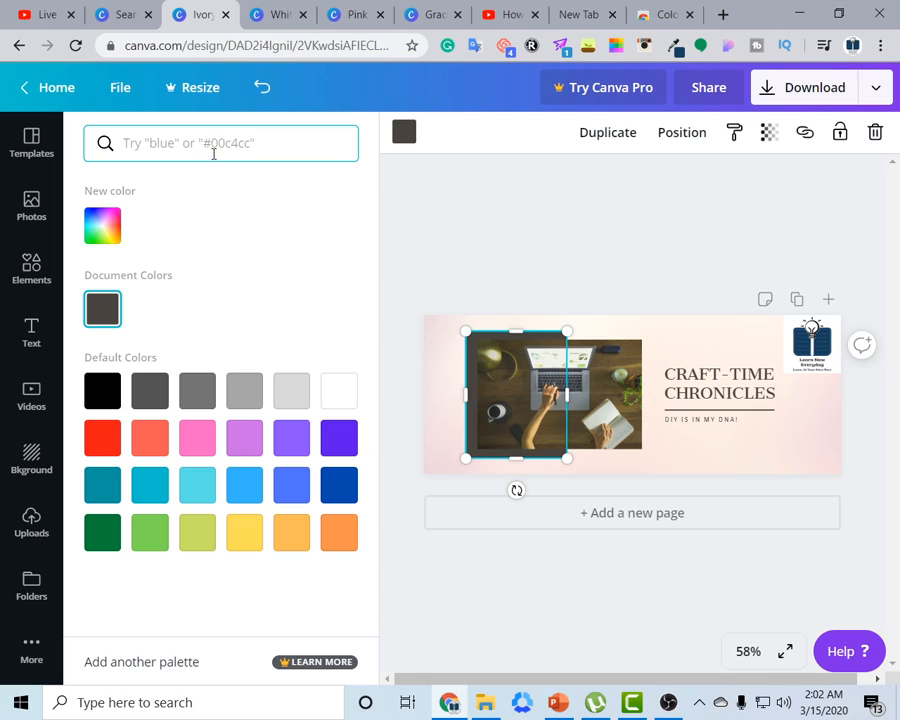
text(#18405e)
click(110, 224)
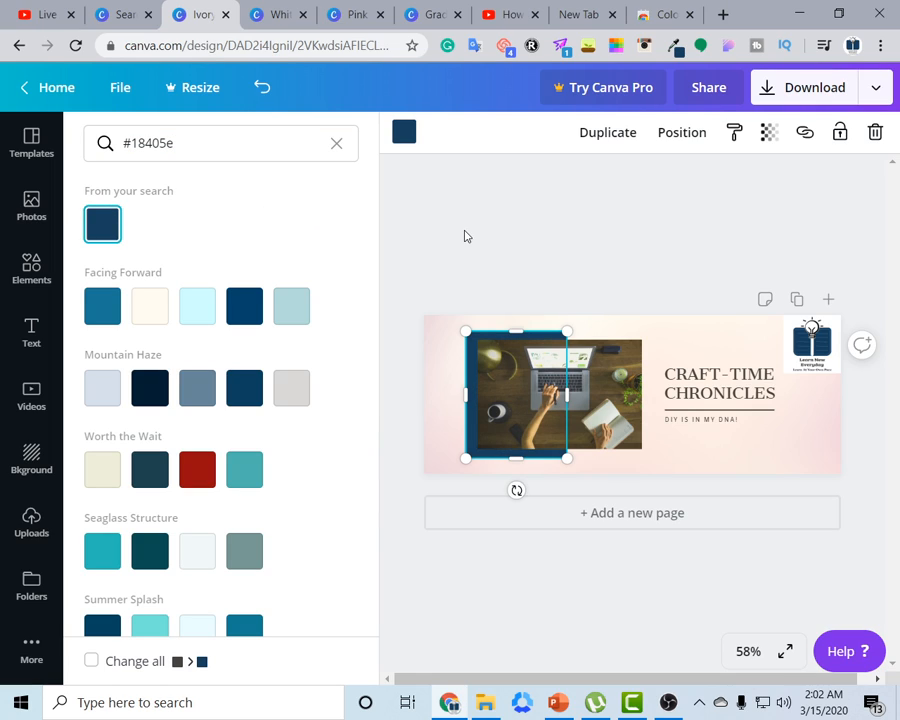
Try the rectangle in Mountain Haze pale blue, Facing Forward navy and cream, and Seaglass Structure gray-green
click(102, 390)
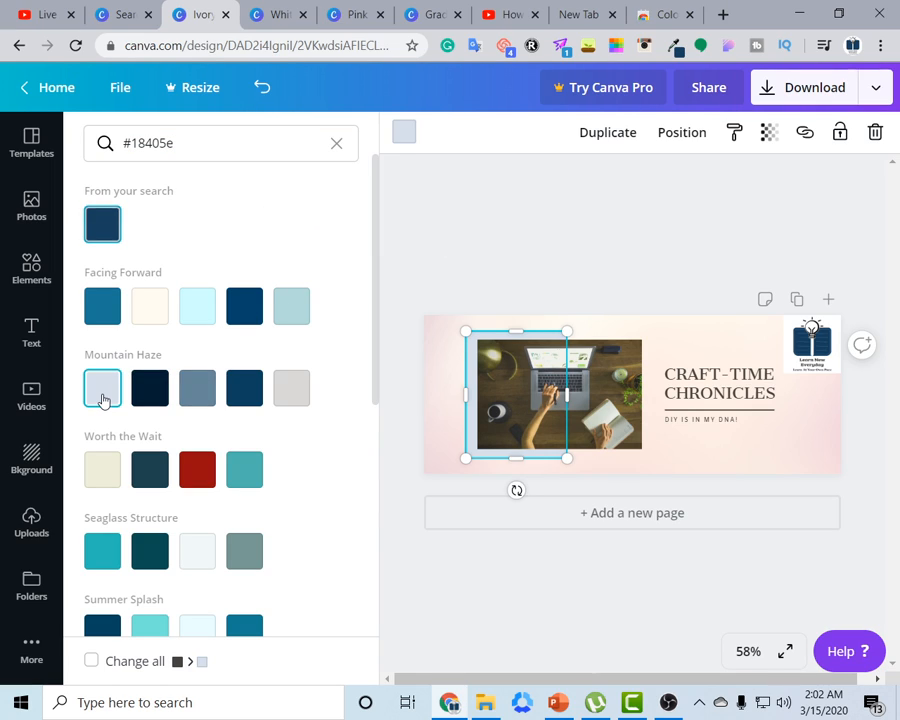
click(258, 306)
scroll(262, 496, down, 1)
click(252, 462)
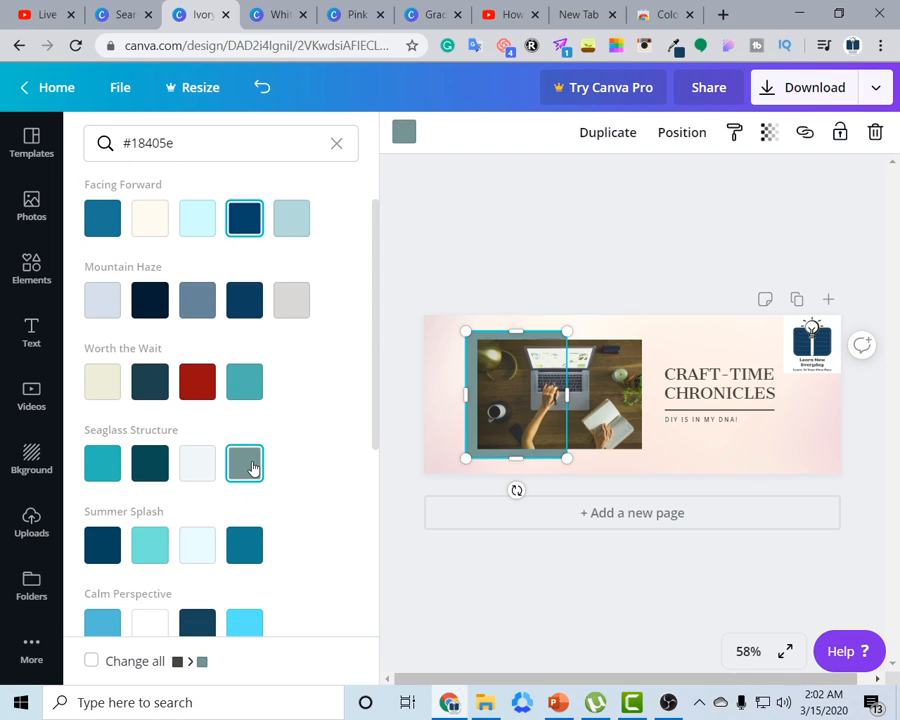
scroll(240, 540, down, 2)
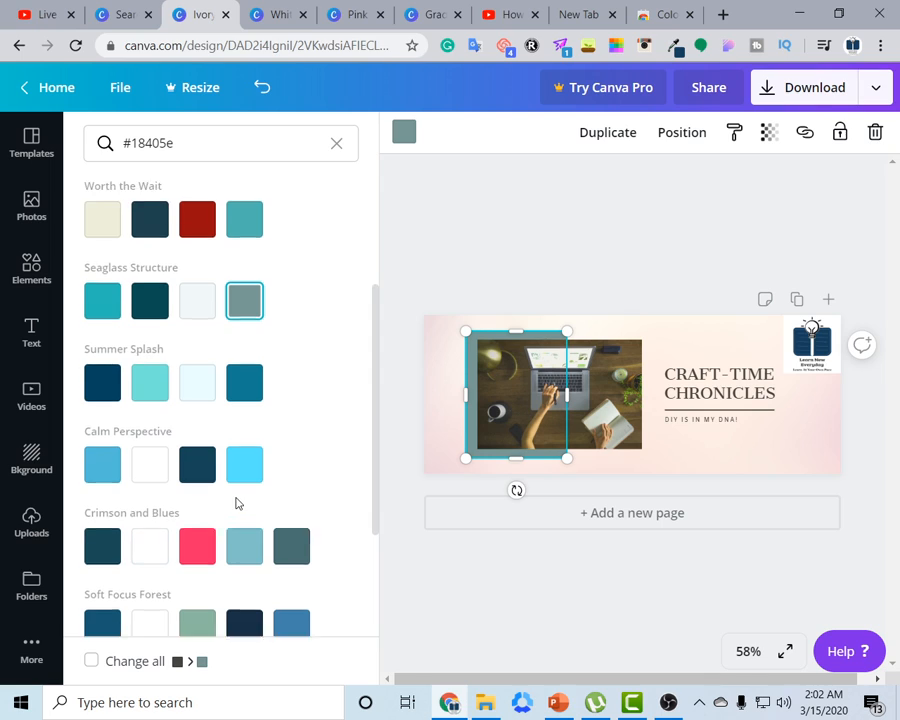
scroll(236, 500, up, 3)
scroll(200, 400, down, 1)
click(141, 229)
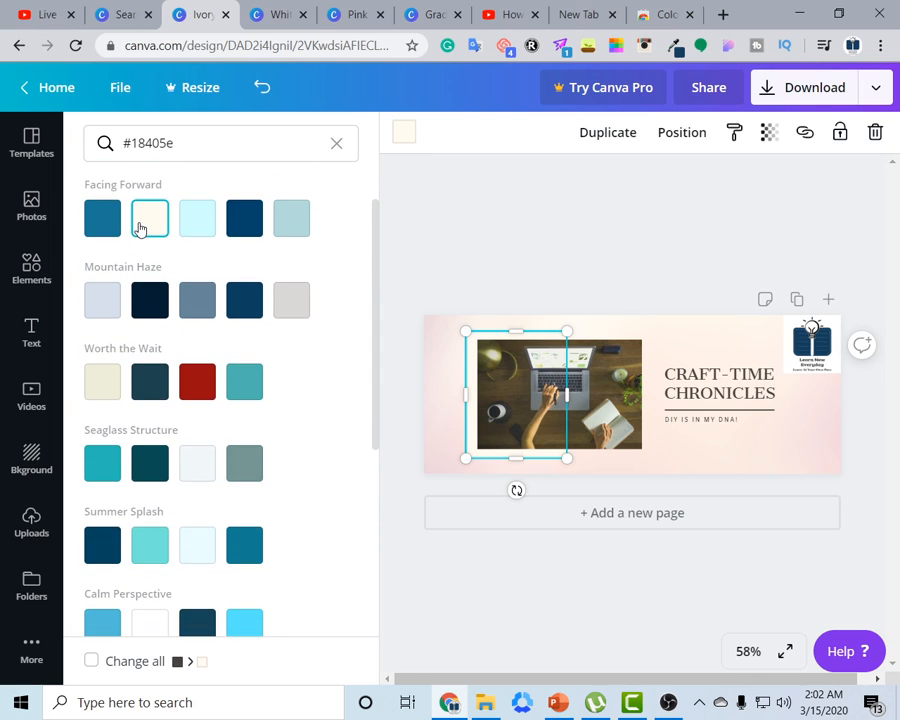
Fill the rectangle behind the laptop photo with the Soft Focus Forest white
scroll(234, 470, down, 4)
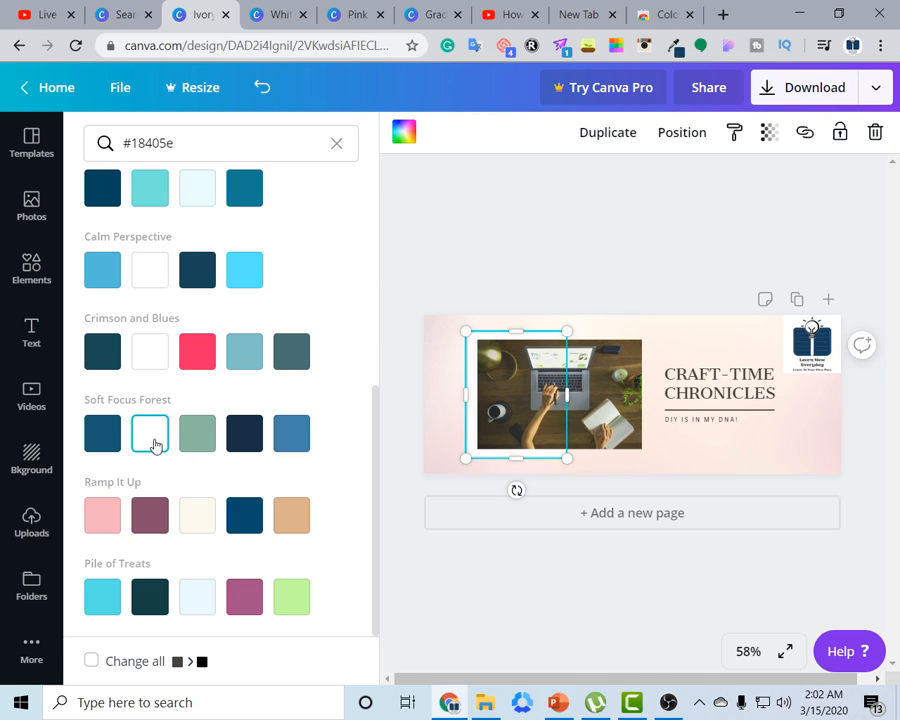
click(420, 251)
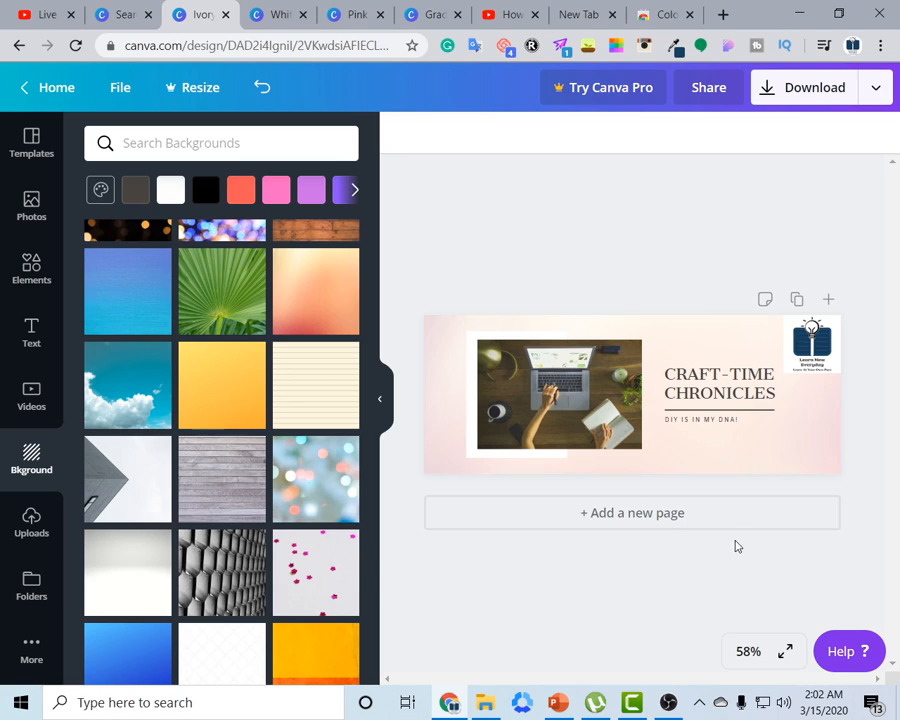
Replace the white-background logo with the uploaded "Learn New Everyday" logo that has a transparent background
click(720, 382)
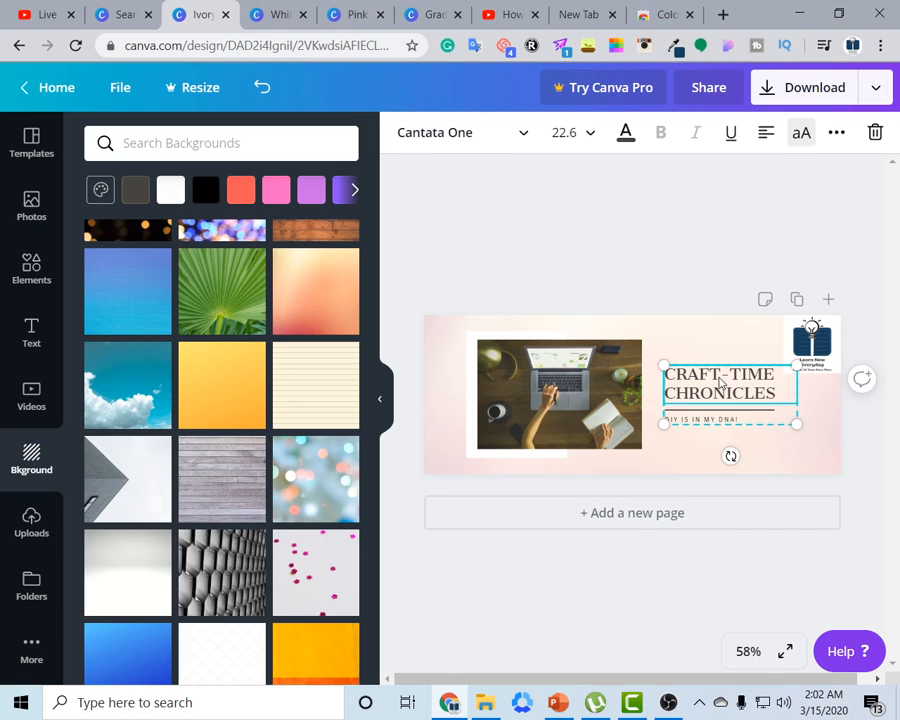
click(811, 325)
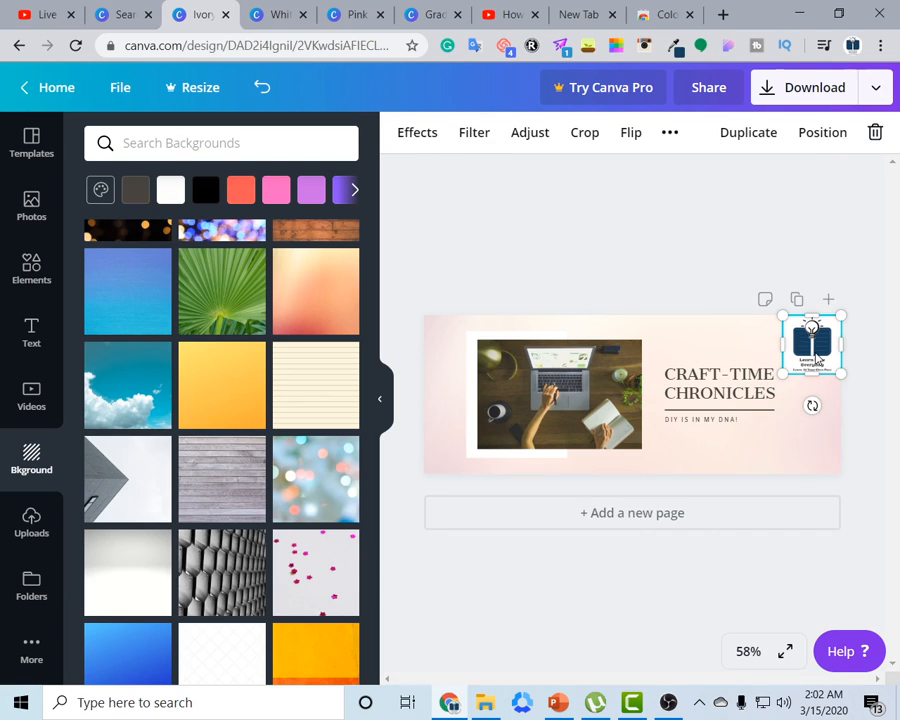
key(Delete)
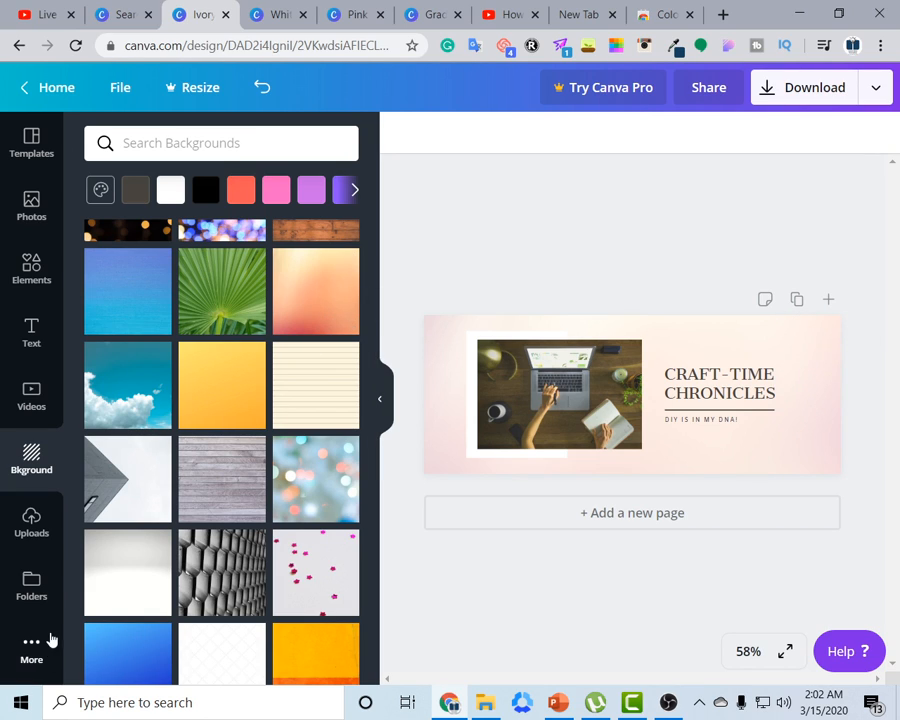
click(40, 528)
click(117, 292)
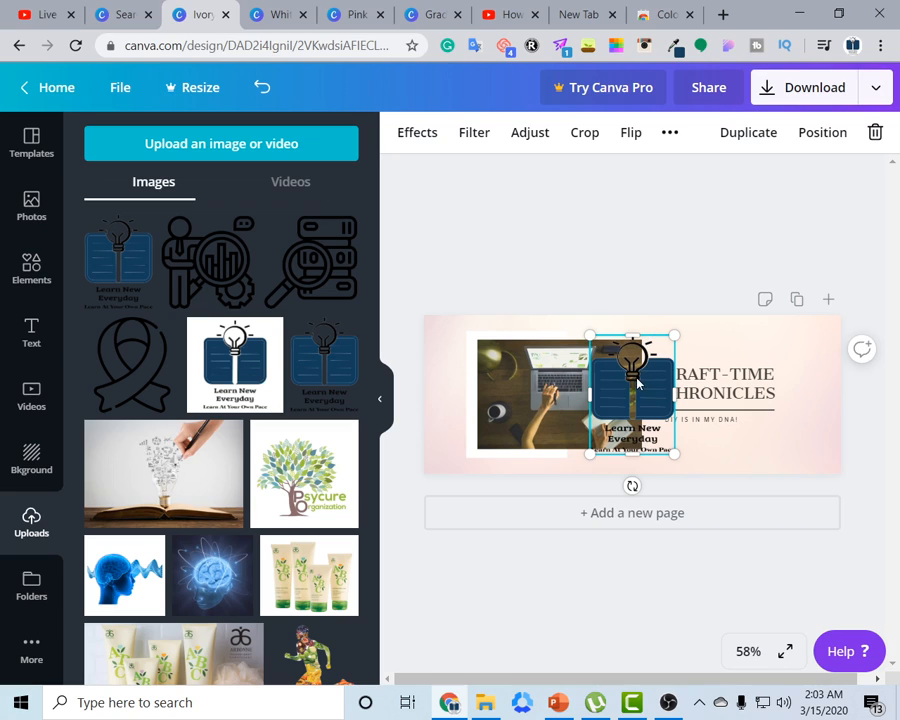
Shrink the new logo and place it in the cover's lower-right corner, and collapse the side panel
drag(637, 382, 775, 380)
drag(814, 338, 813, 453)
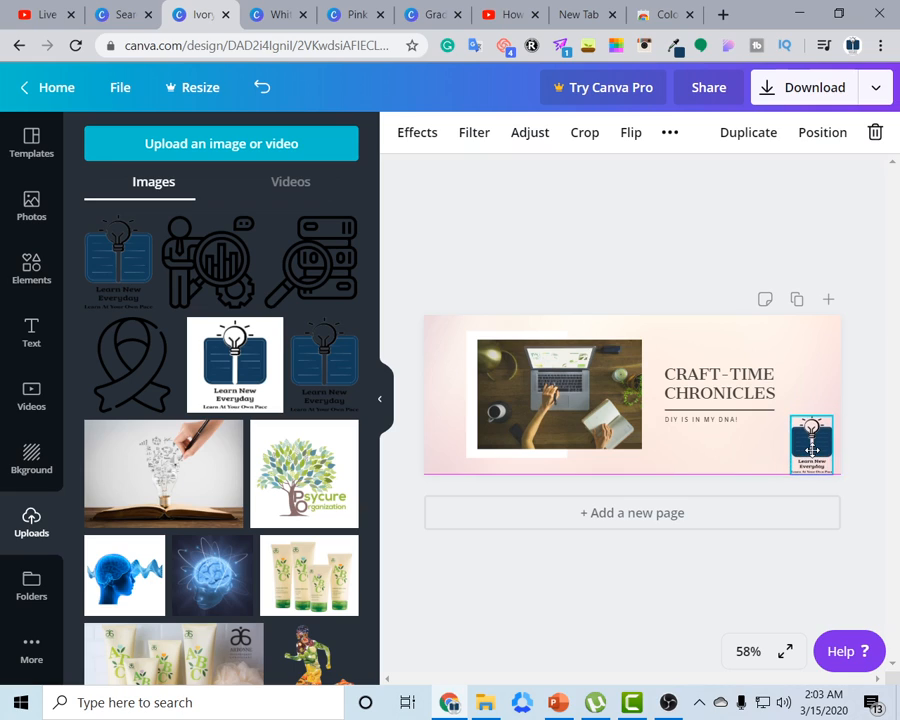
click(379, 398)
click(891, 318)
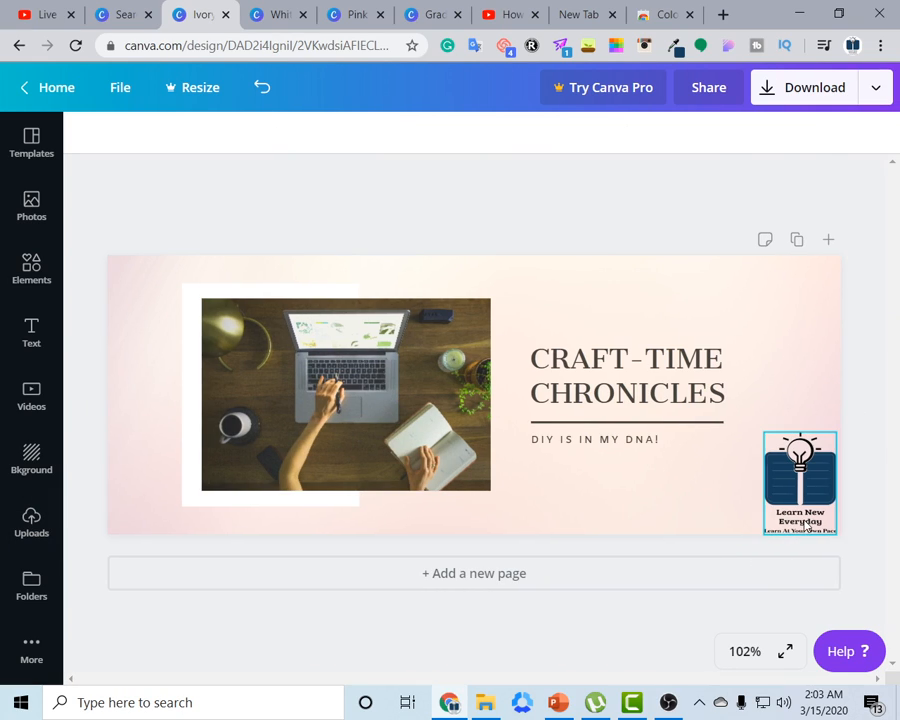
Shift the logo slightly up and left so it sits just inside the cover's lower-right corner
drag(795, 507, 826, 519)
click(882, 632)
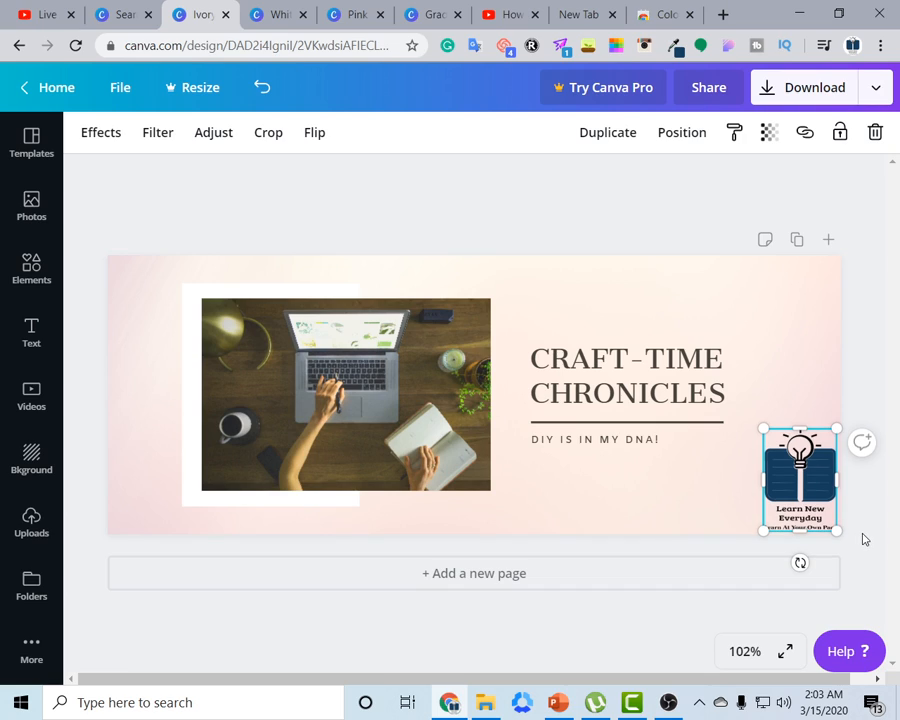
click(875, 606)
click(820, 524)
key(Left)
key(Left)
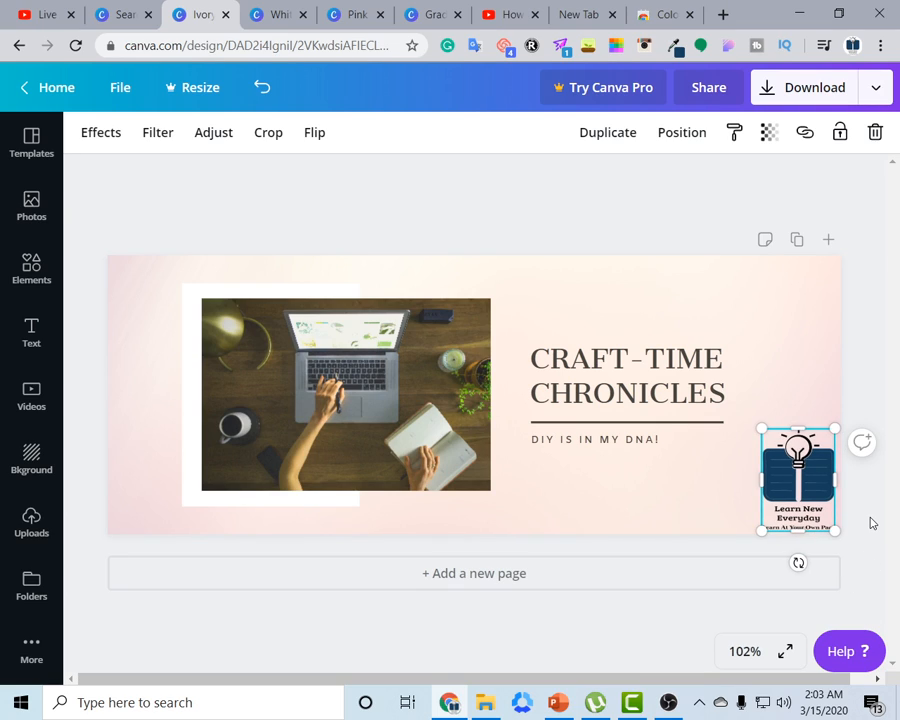
click(870, 519)
Scale the logo down a little more while keeping it in the cover's lower-right corner
click(793, 507)
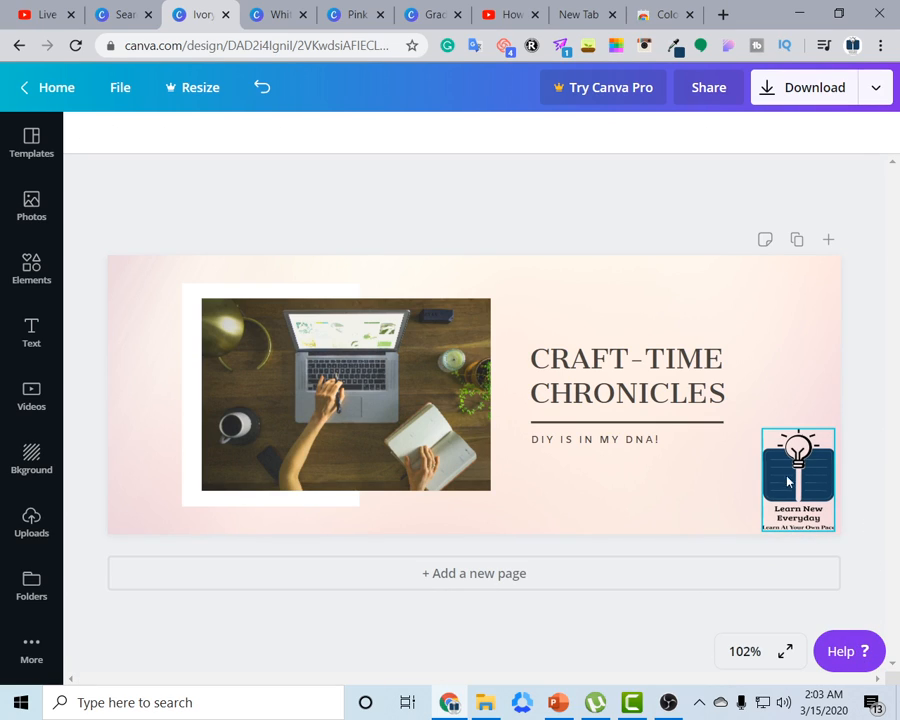
drag(833, 430, 824, 447)
key(shift+Right)
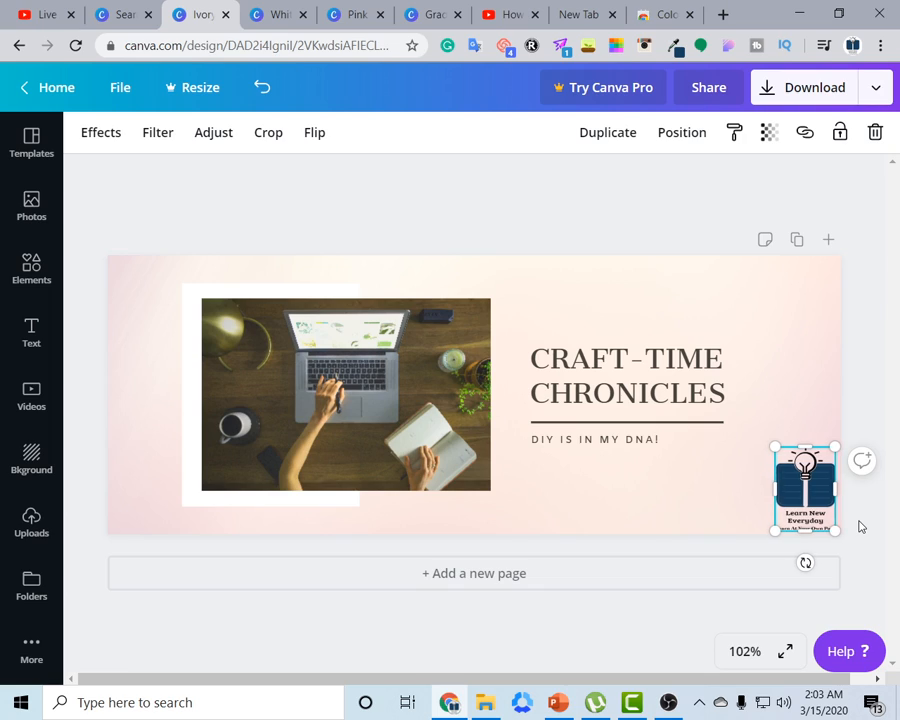
Nudge the logo slightly right and down so it sits closer to the cover's lower-right corner
click(852, 600)
click(822, 515)
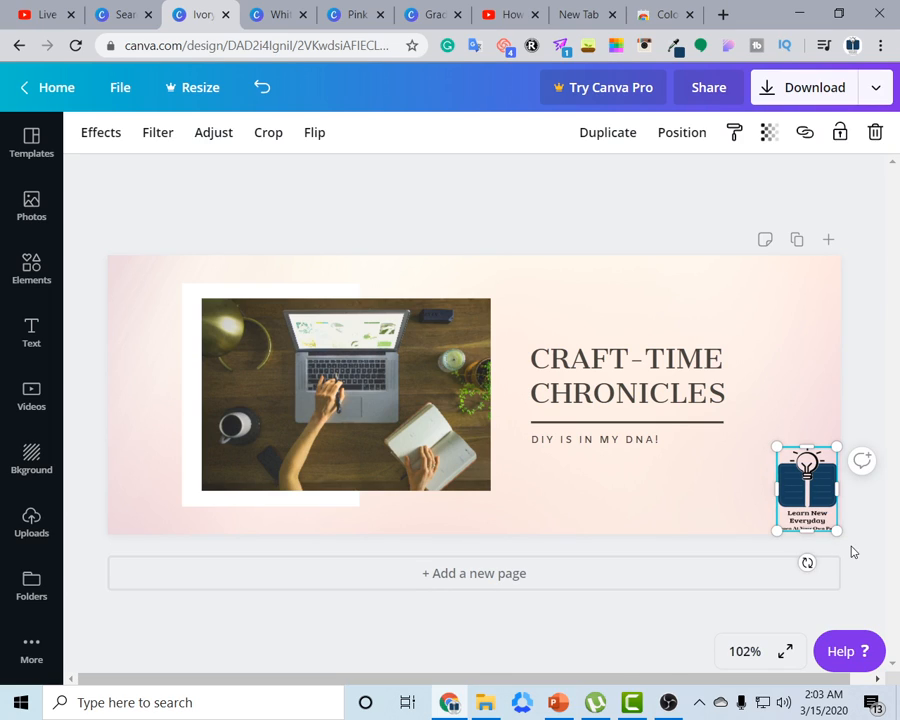
key(Down)
key(Down)
click(871, 555)
click(808, 490)
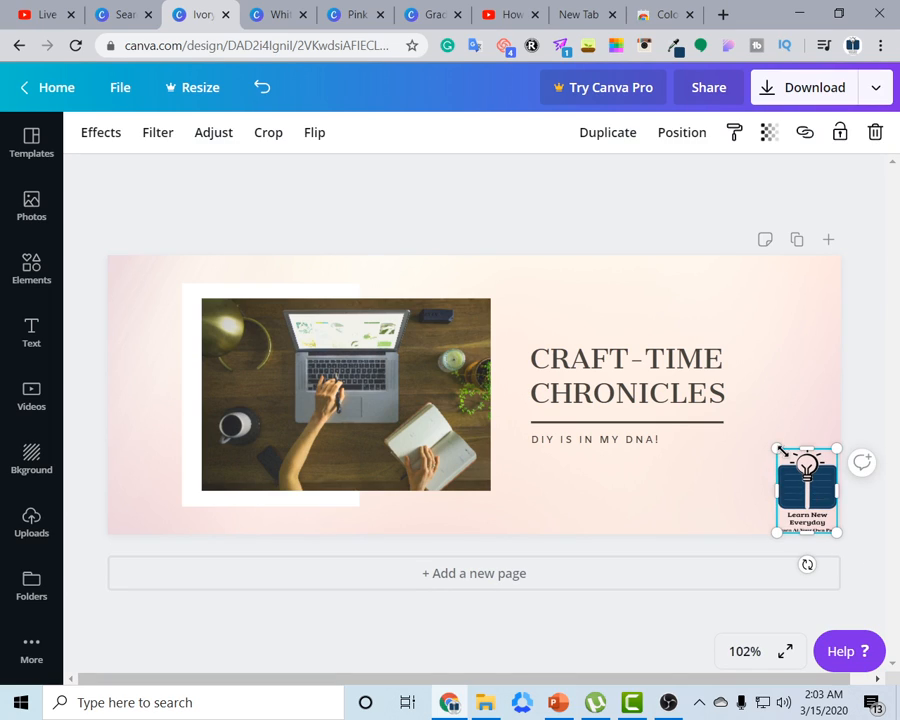
Enlarge the logo to about 82 × 115 and nudge it slightly up and left within the cover's lower-right corner
drag(775, 445, 764, 431)
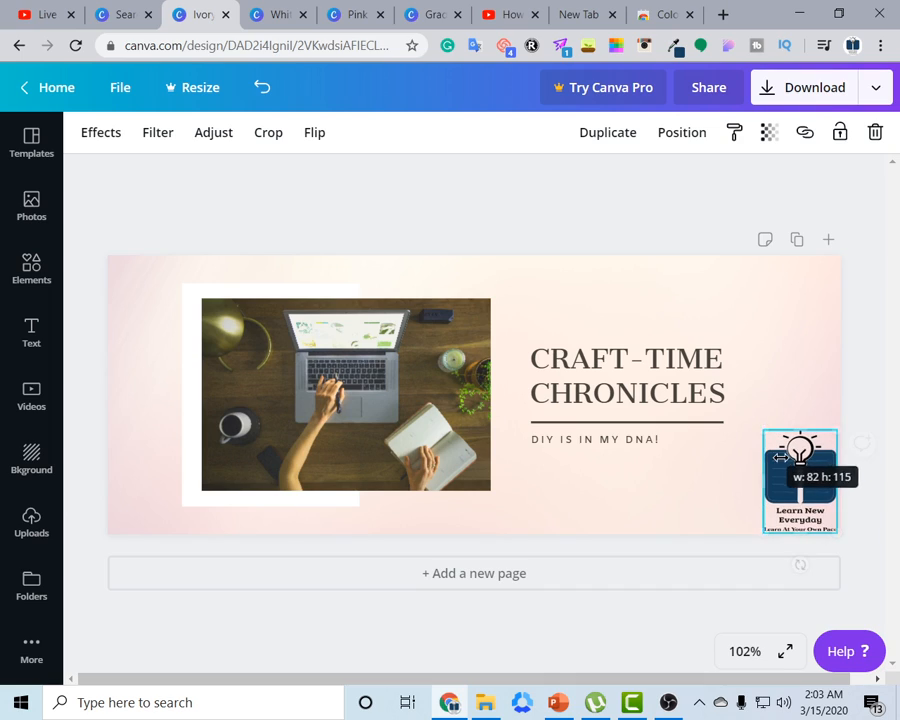
click(863, 562)
drag(825, 508, 822, 504)
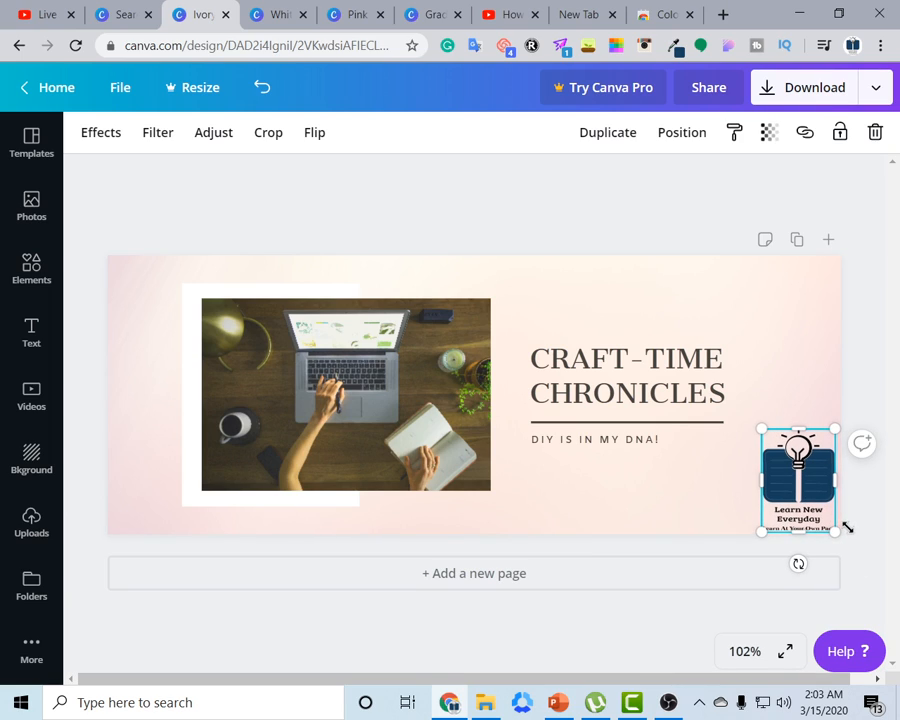
click(866, 580)
Replace the "Craft-Time Chronicles" heading text with "LEARN NEW EVERYDAY"
click(657, 362)
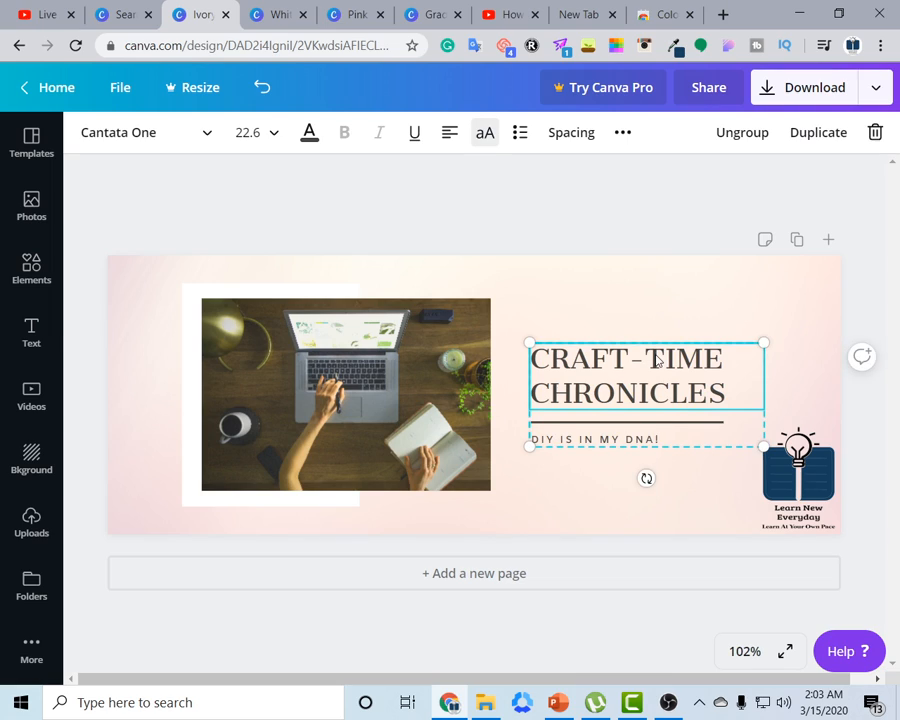
drag(722, 398, 528, 362)
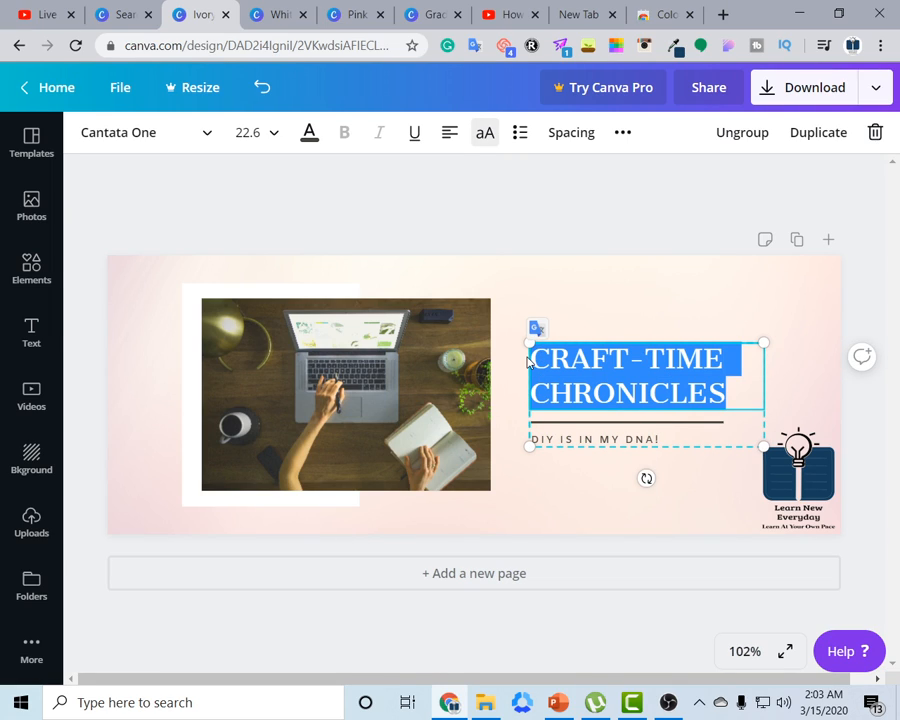
text(LEARN N)
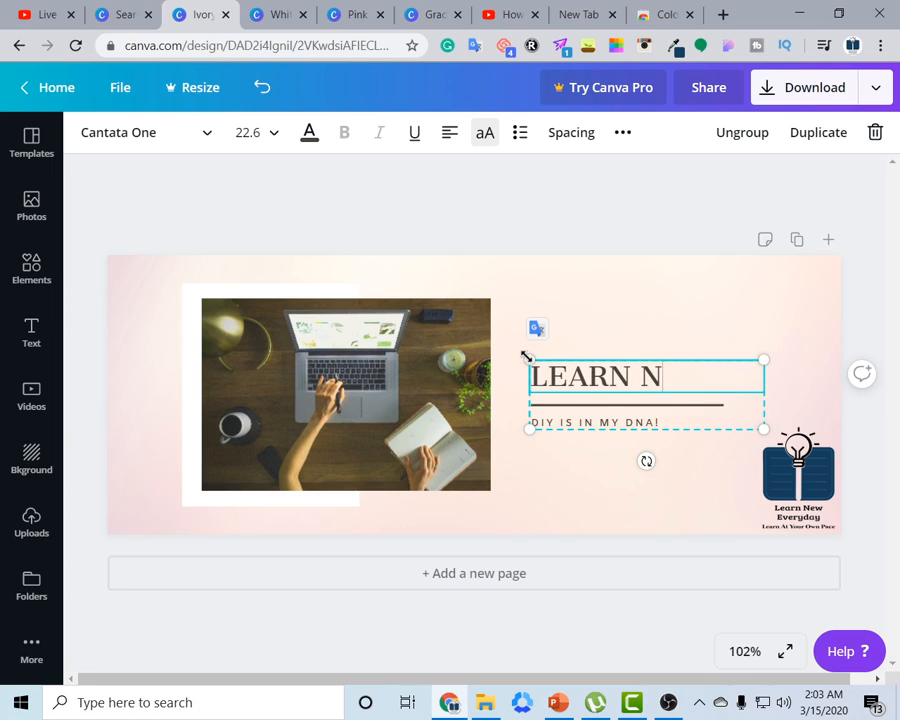
text(EW EVERYDAY)
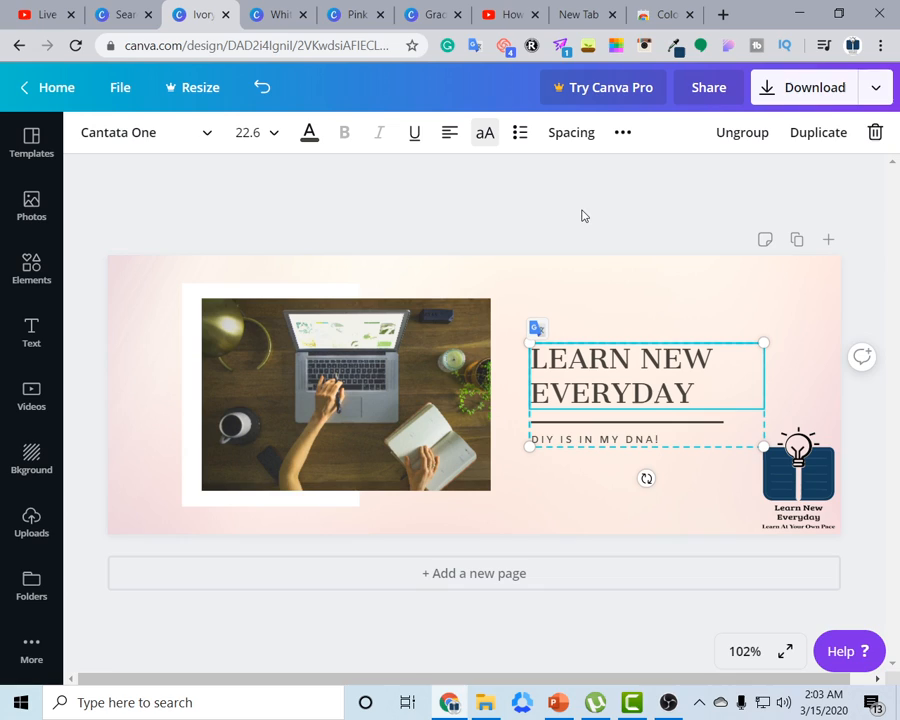
click(584, 216)
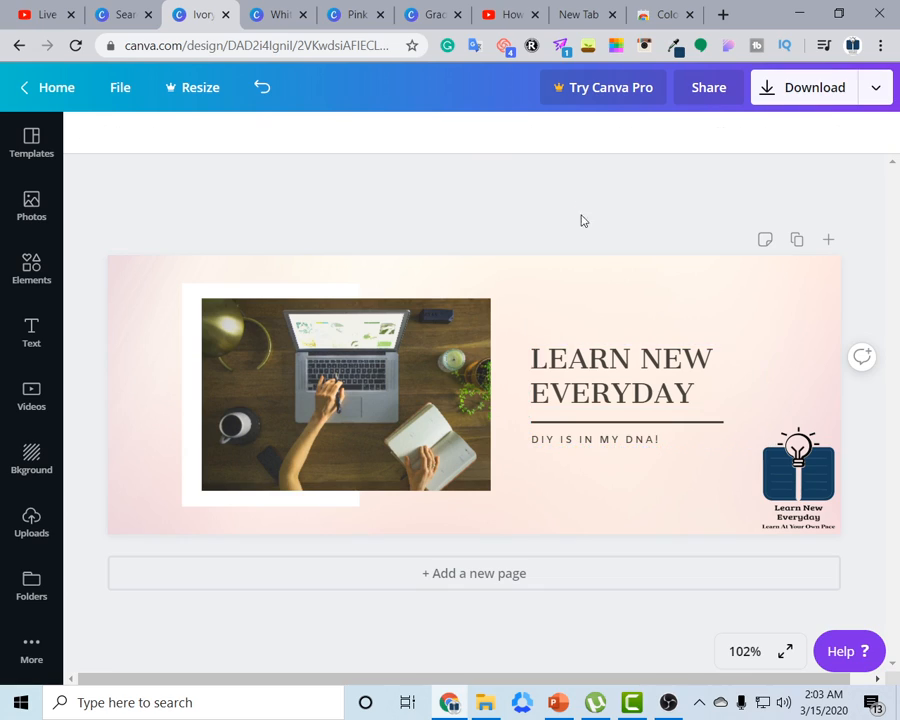
Replace the tagline below the heading's divider line with "LEARN AT YOUR OWN PACE!"
click(627, 438)
drag(668, 439, 521, 443)
drag(663, 438, 596, 440)
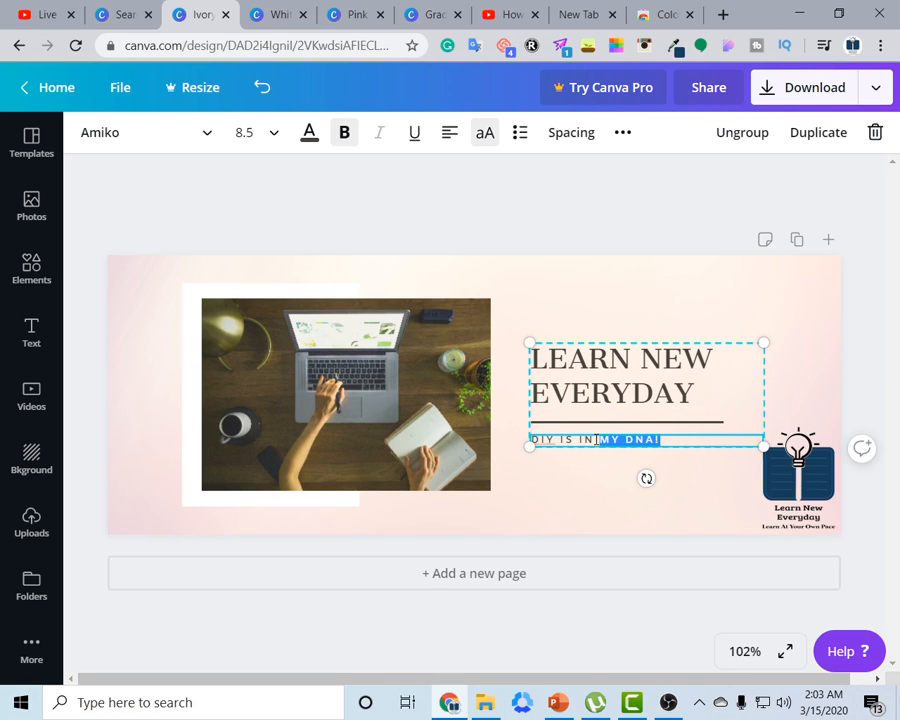
text(LEARN AT YOUR OWN PACE!)
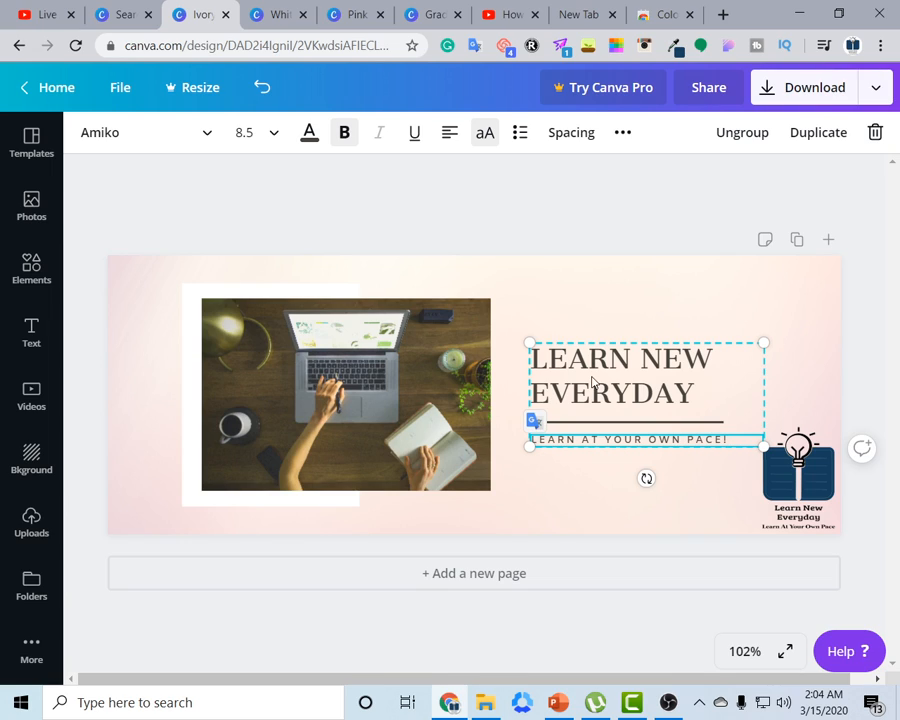
click(582, 210)
Select the whole tagline and turn off its uppercase formatting so it reads "Learn at your own pace!"
click(593, 441)
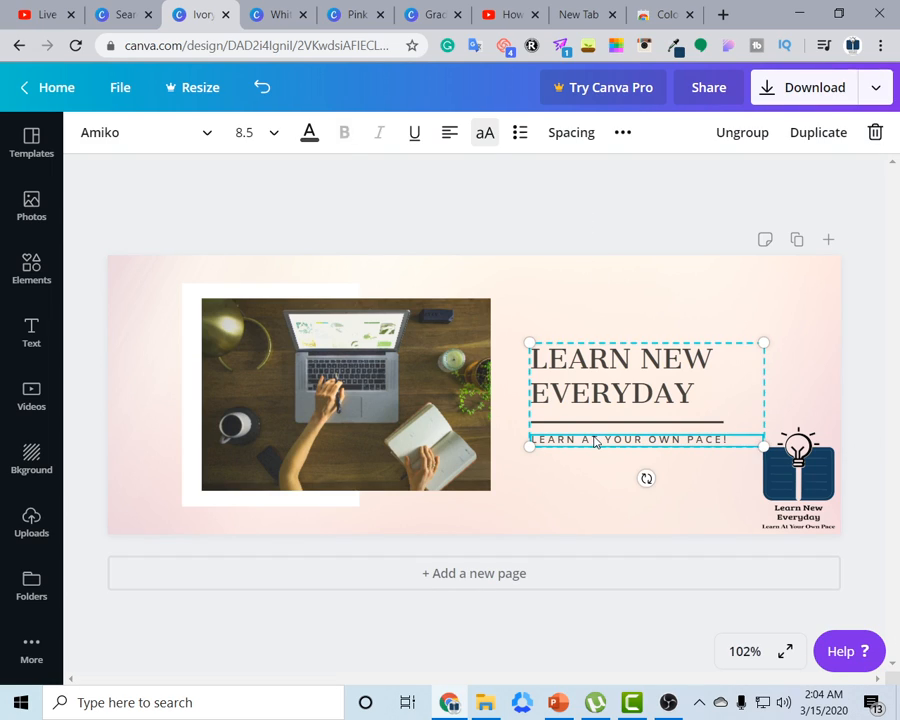
double_click(604, 442)
click(715, 441)
drag(728, 440, 517, 447)
drag(704, 446, 672, 445)
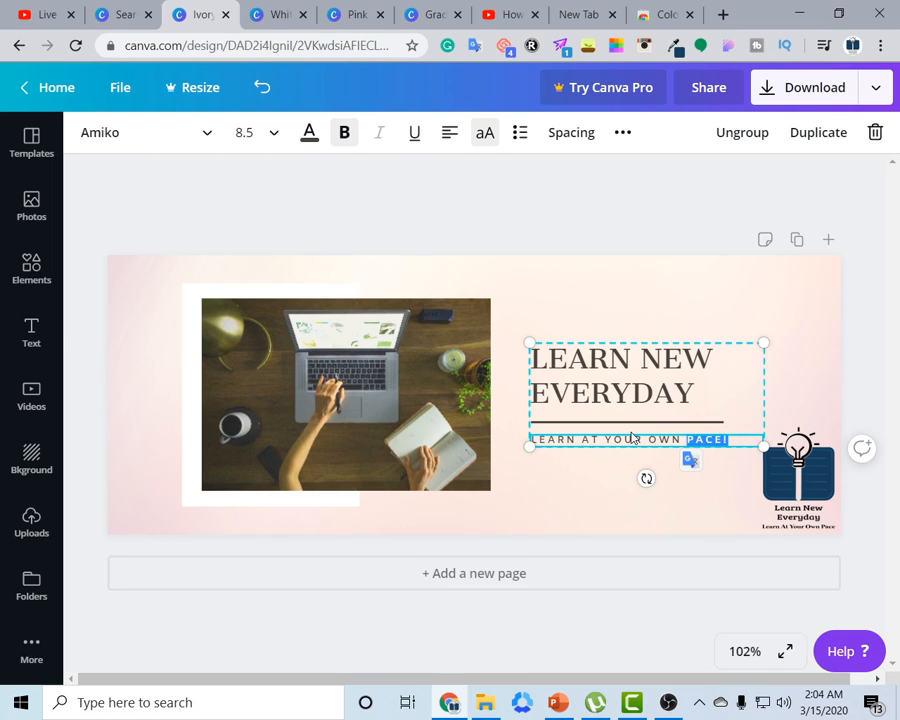
click(549, 440)
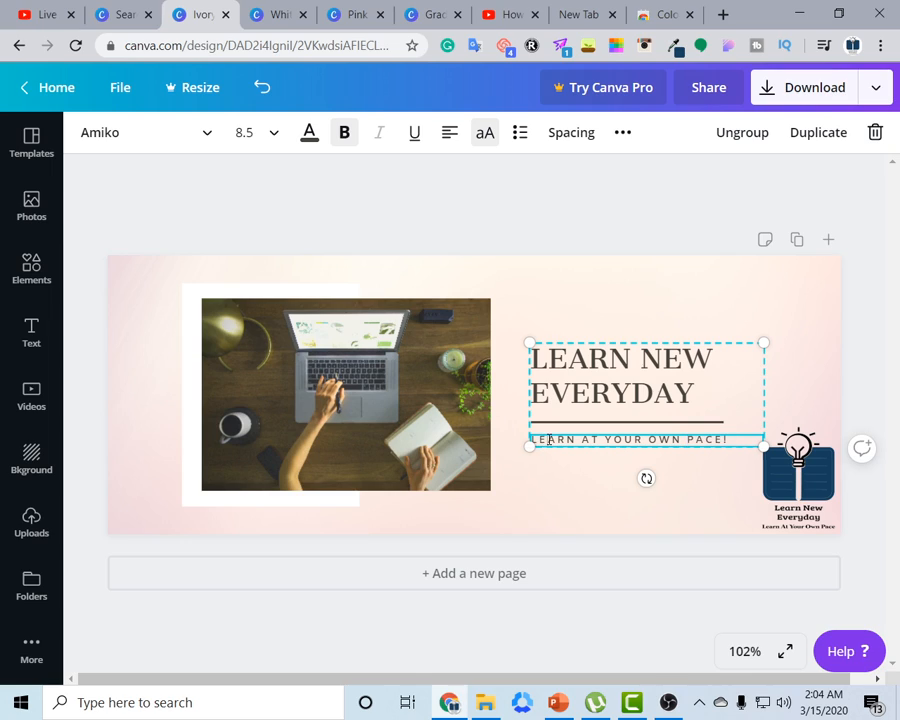
drag(480, 442, 480, 442)
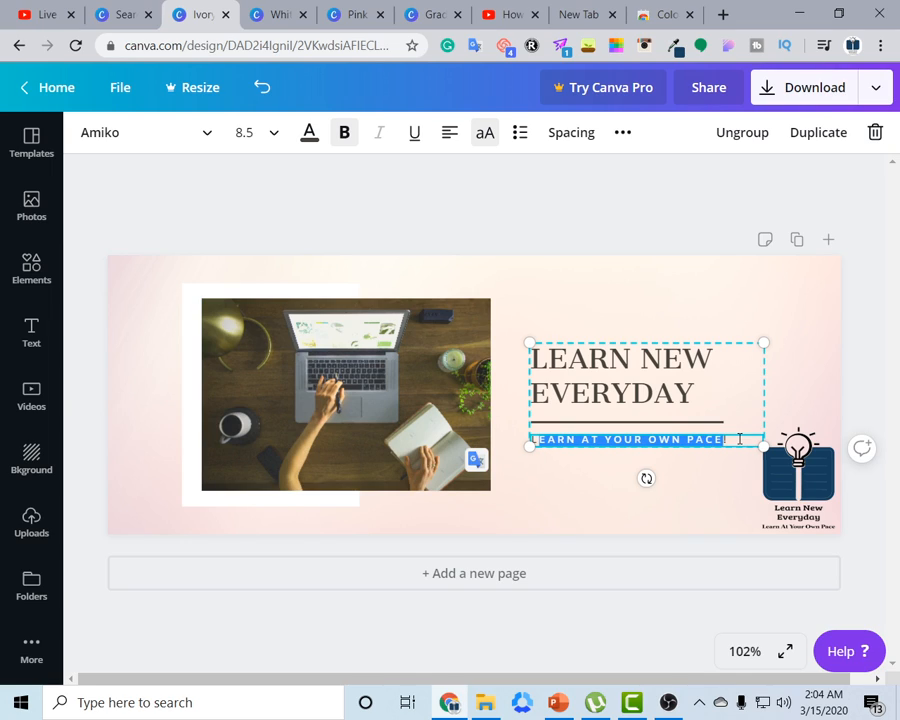
drag(738, 439, 533, 440)
click(476, 137)
click(584, 265)
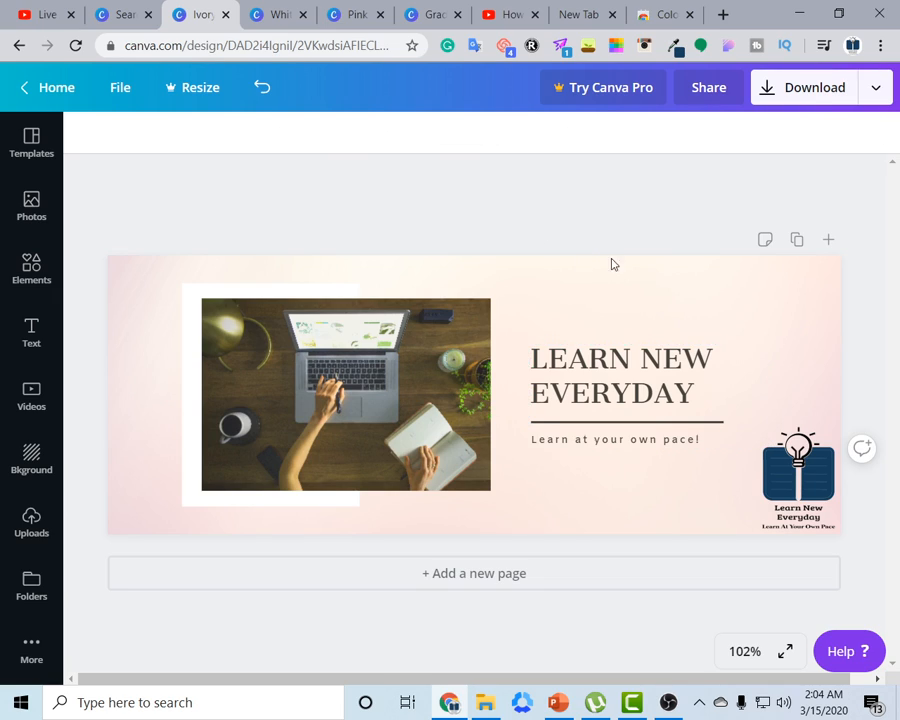
Turn off the uppercase formatting of the whole heading so it reads "Learn New Everyday"
click(662, 444)
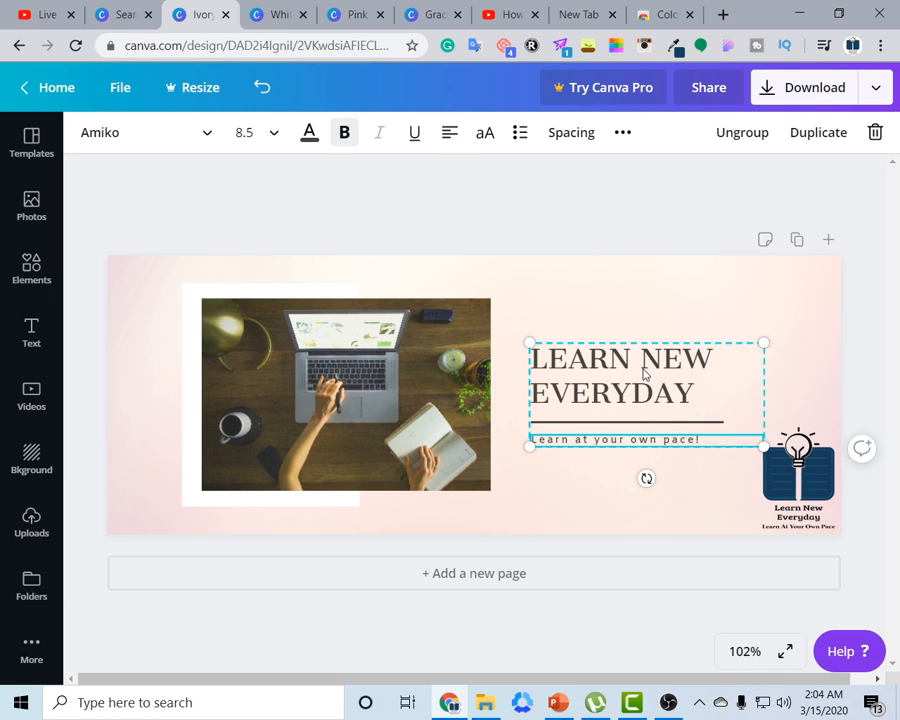
click(663, 392)
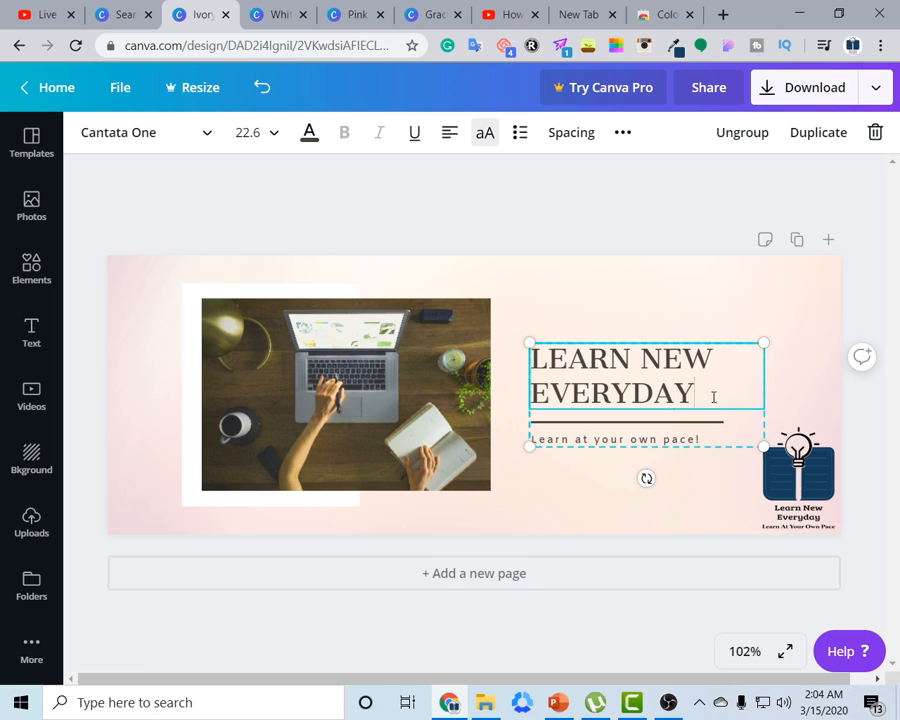
drag(713, 397, 533, 353)
click(478, 138)
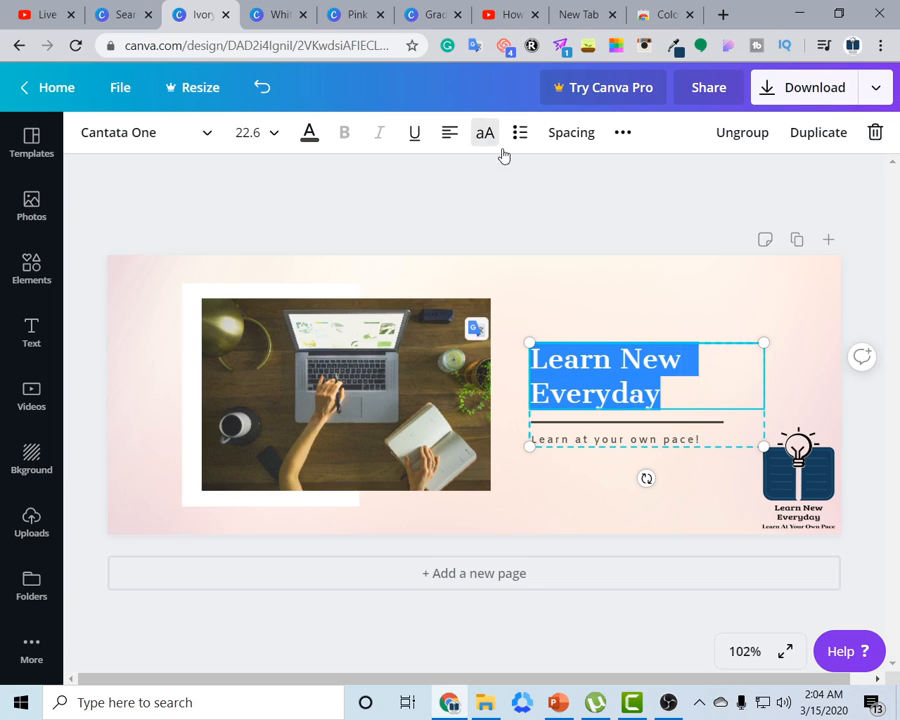
click(629, 261)
Select the whole "Learn New Everyday" heading, open its font choices and try to search for a font beginning with "m"
click(645, 398)
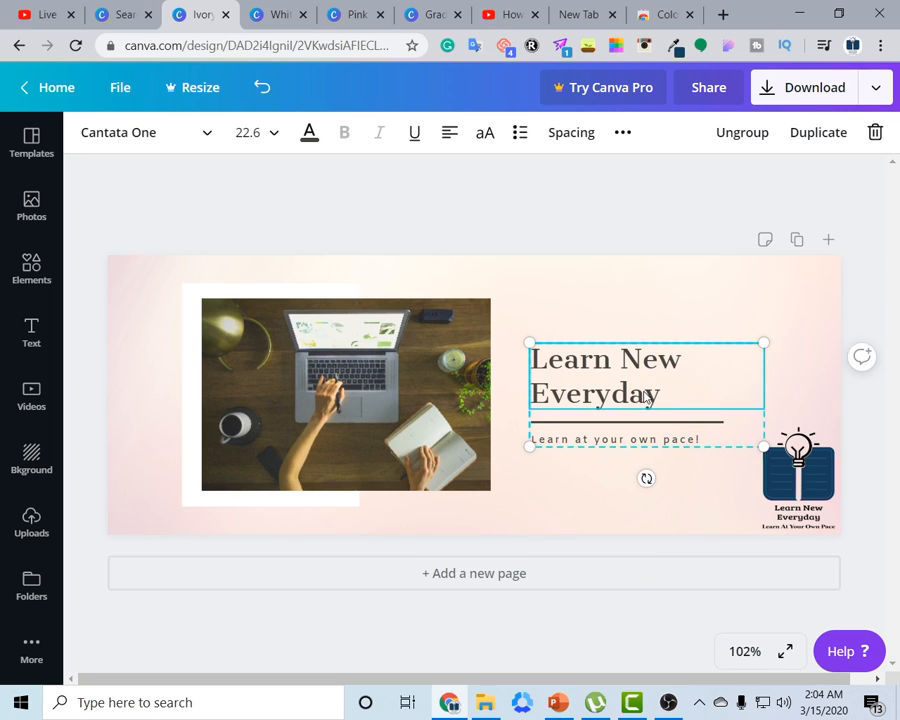
drag(676, 395, 538, 368)
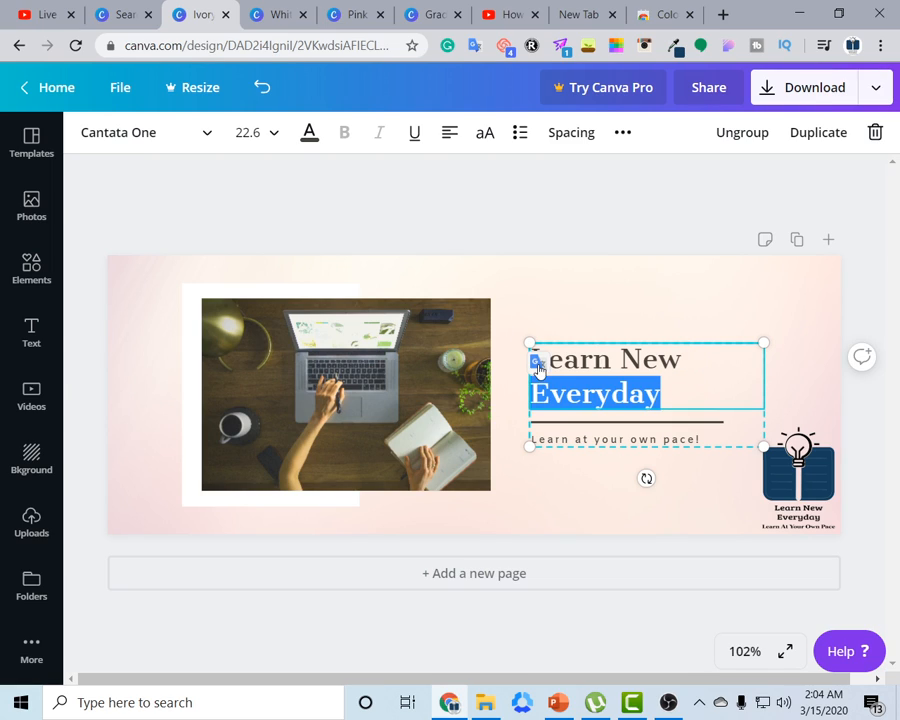
drag(658, 393, 530, 350)
click(169, 133)
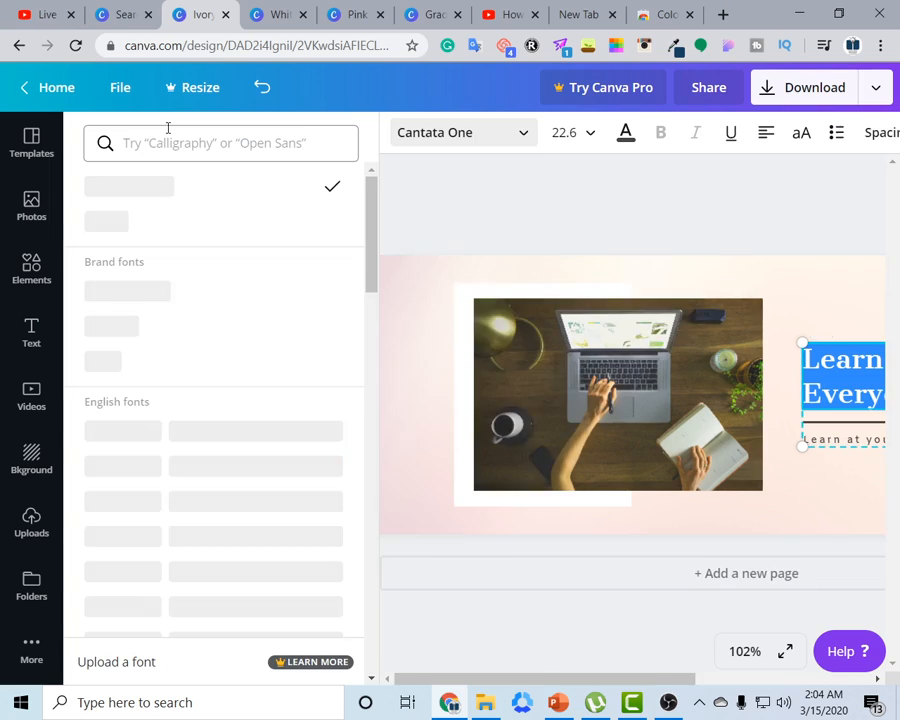
text(m)
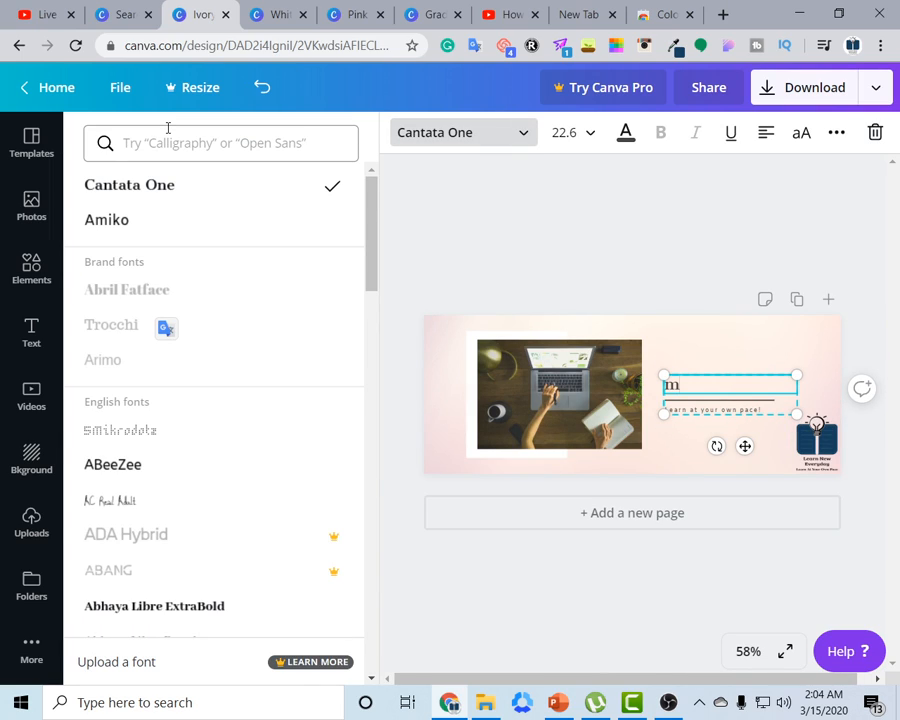
Undo the accidental overwrite of the "Learn New Everyday" heading and set its font to Montserrat Semi-Bold
key(ctrl+z)
click(193, 137)
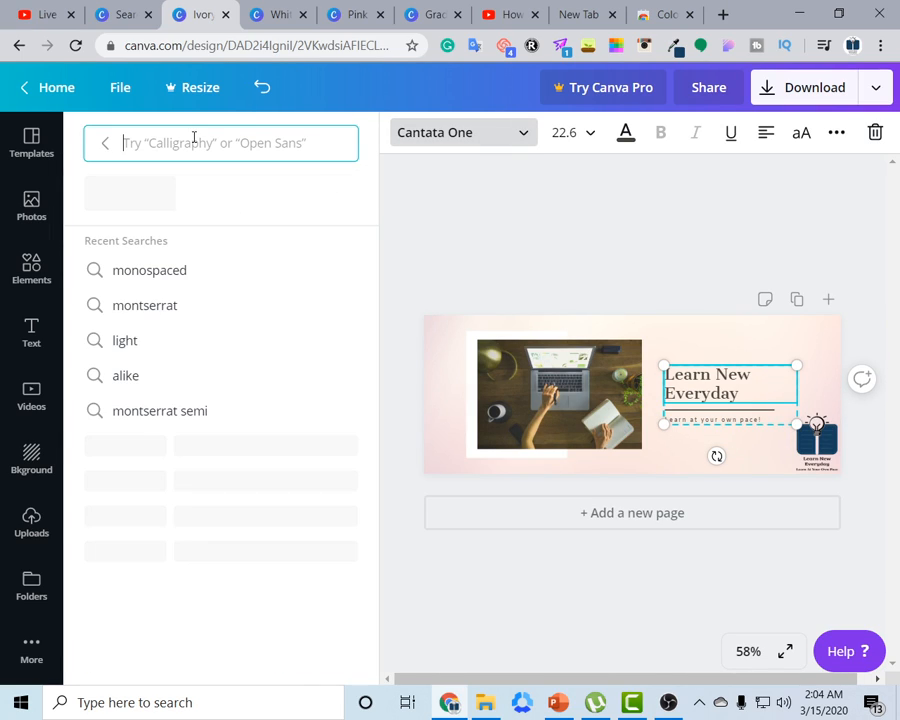
text(monts)
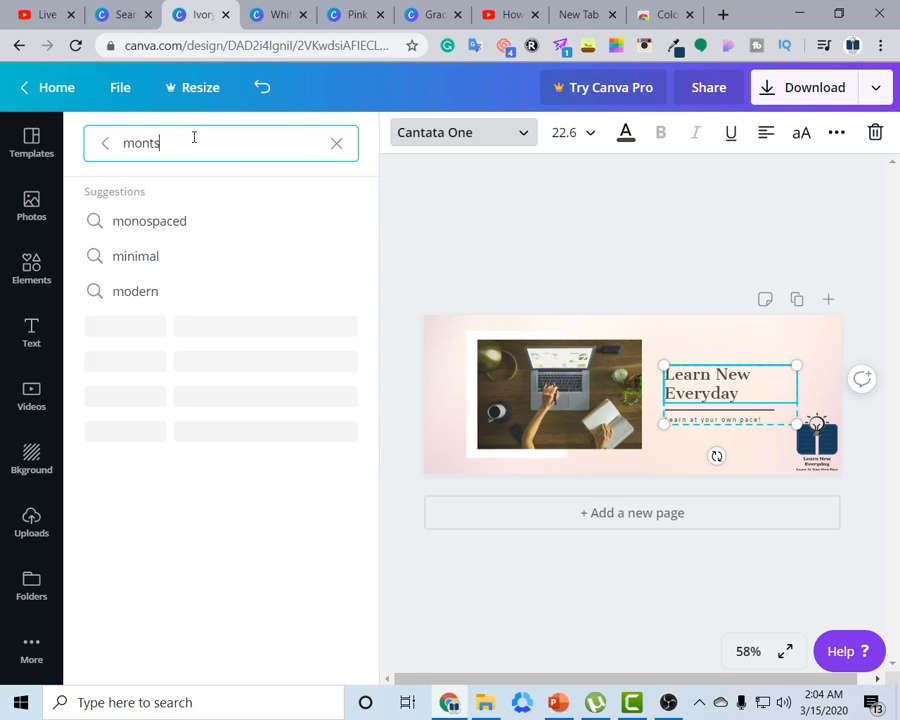
text(errat)
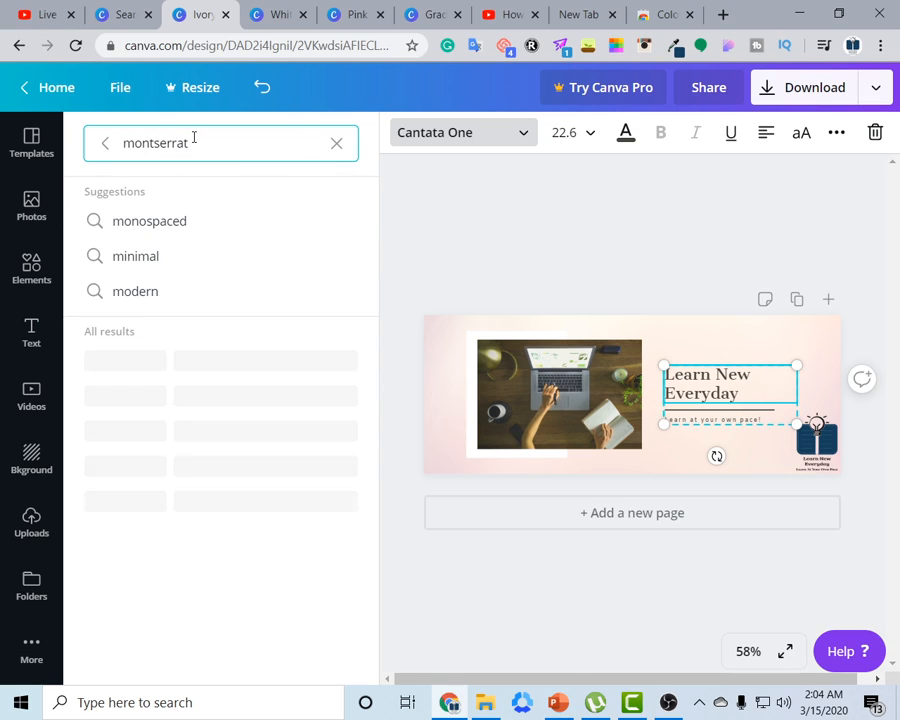
click(250, 362)
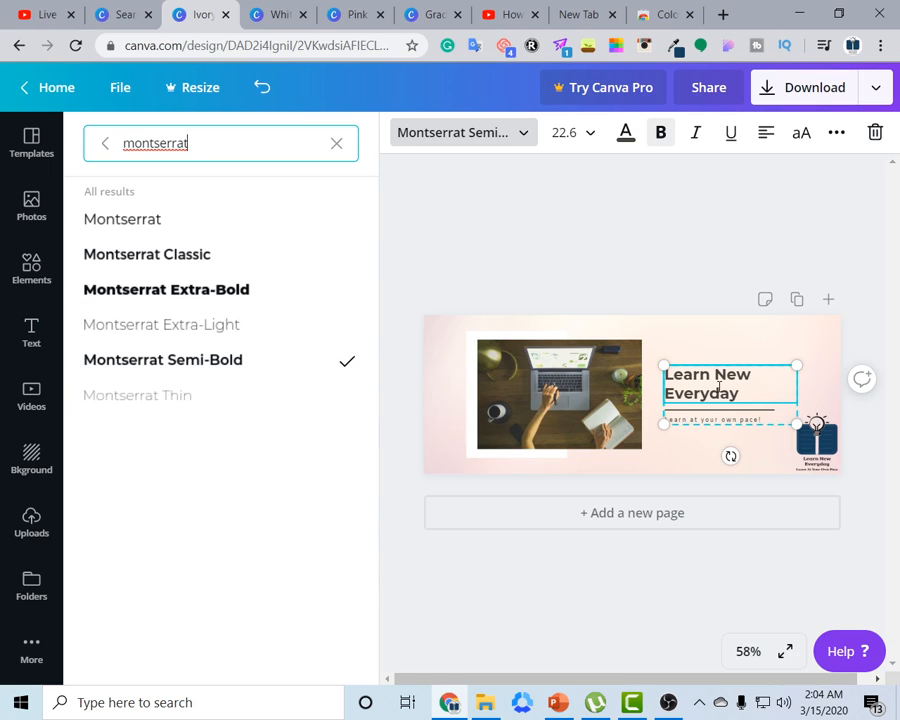
click(603, 251)
Change the font of the "Learn at your own pace!" tagline to Alike
click(643, 441)
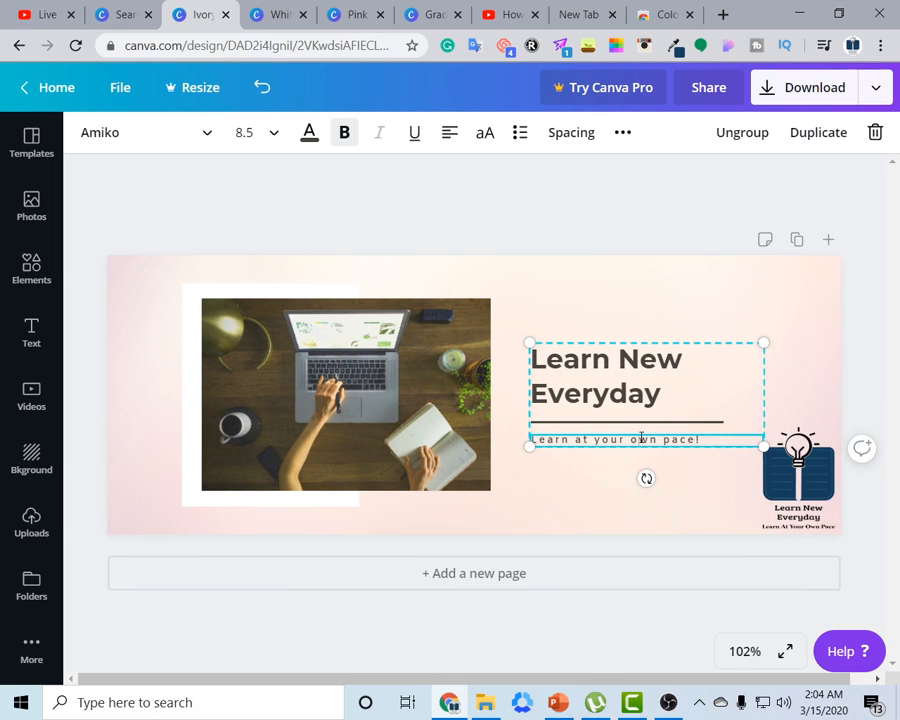
drag(707, 440, 503, 437)
click(203, 135)
click(160, 134)
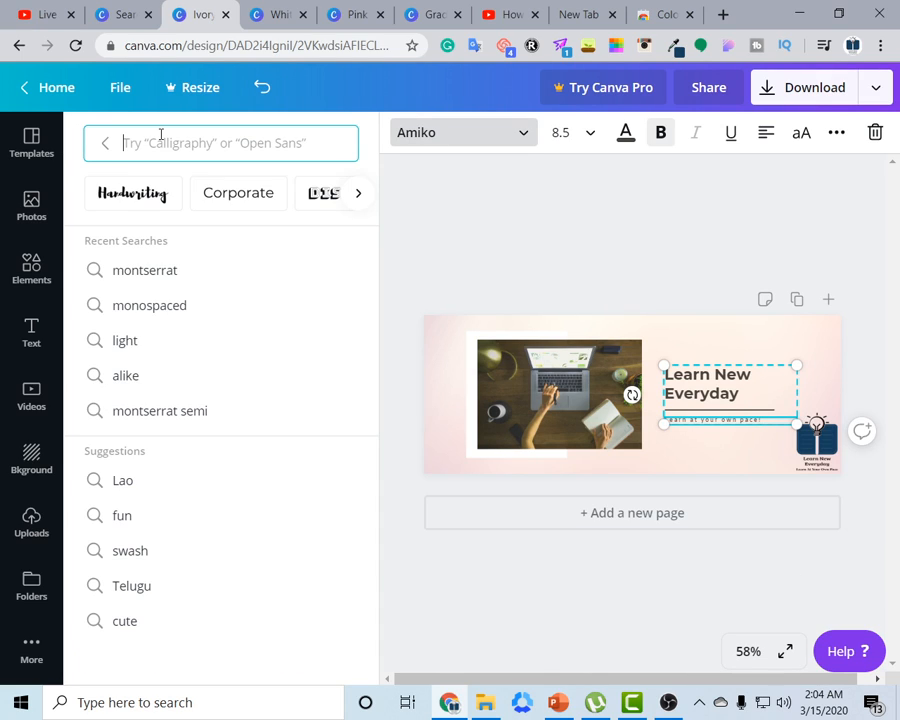
text(alike)
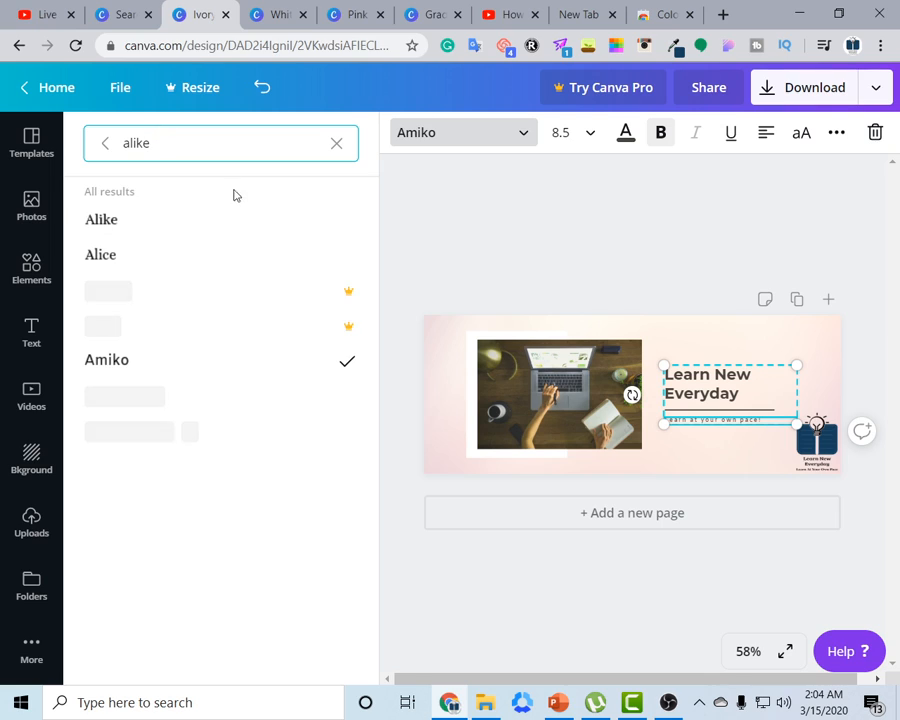
click(195, 232)
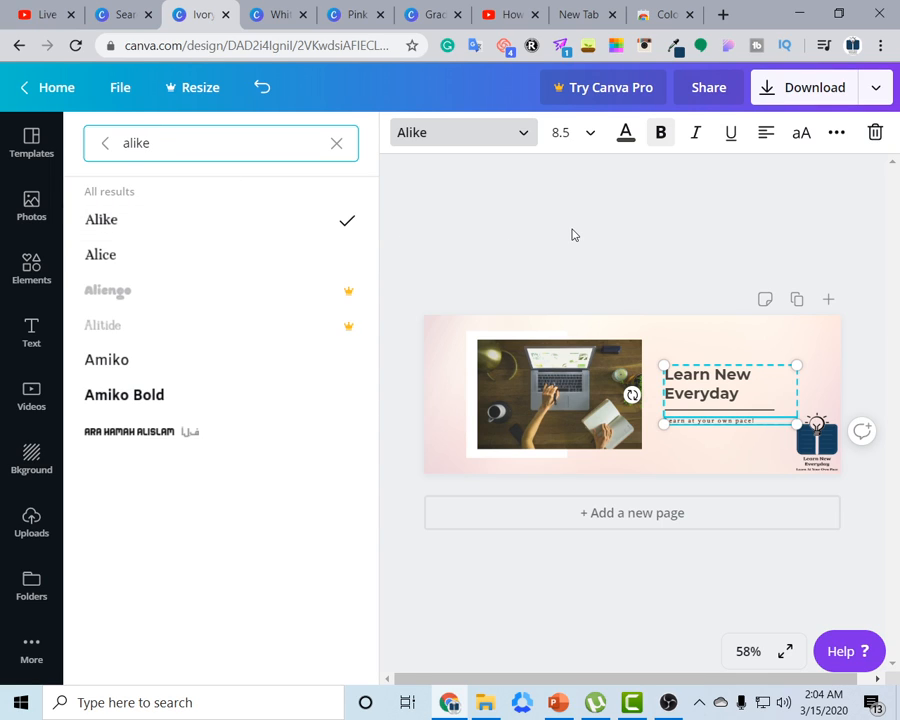
click(570, 234)
Ungroup the heading, divider line and tagline so each can be edited separately
click(652, 397)
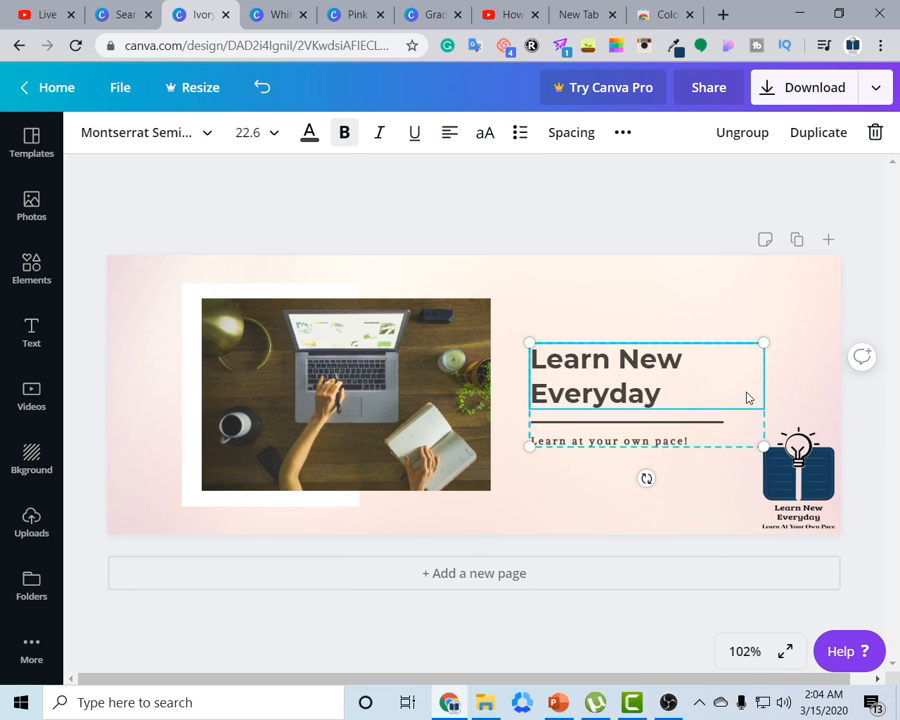
right_click(650, 410)
click(730, 652)
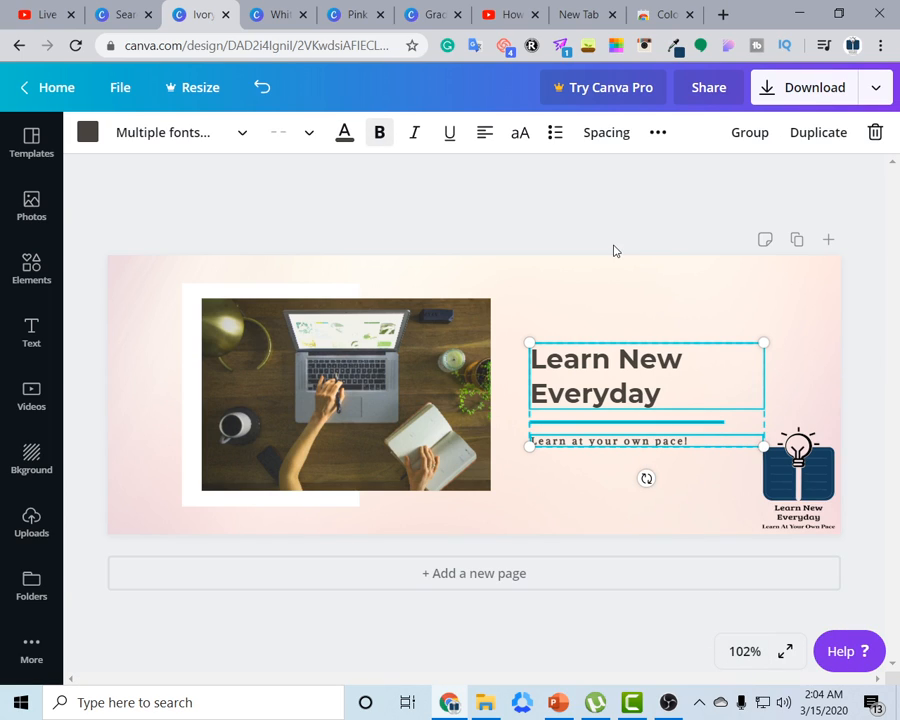
Try widening the heading to a single line and moving it nearer the divider line, and undo it
click(645, 397)
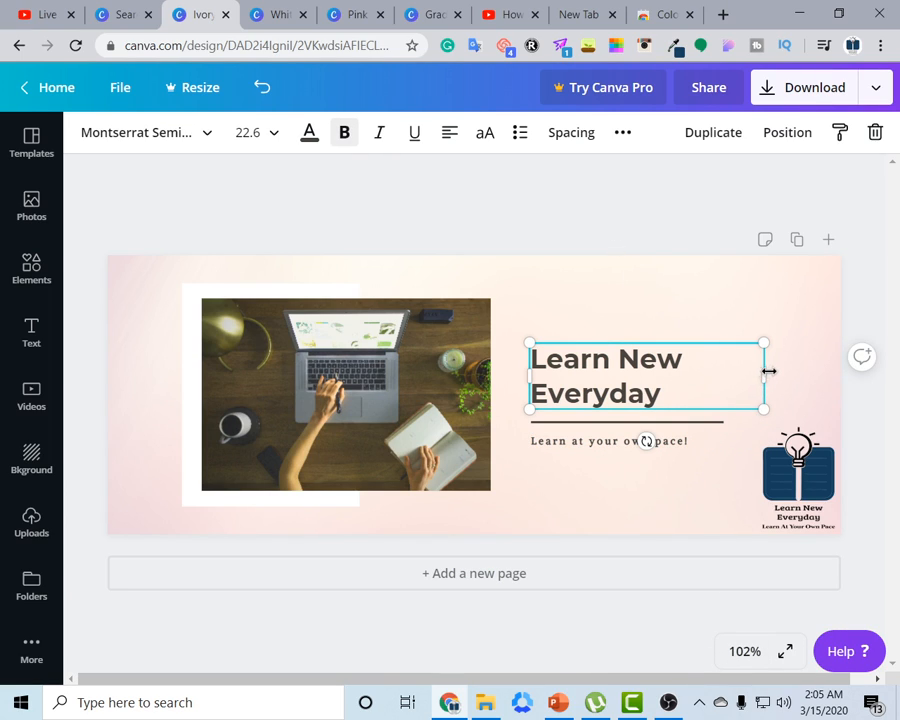
drag(768, 371, 831, 376)
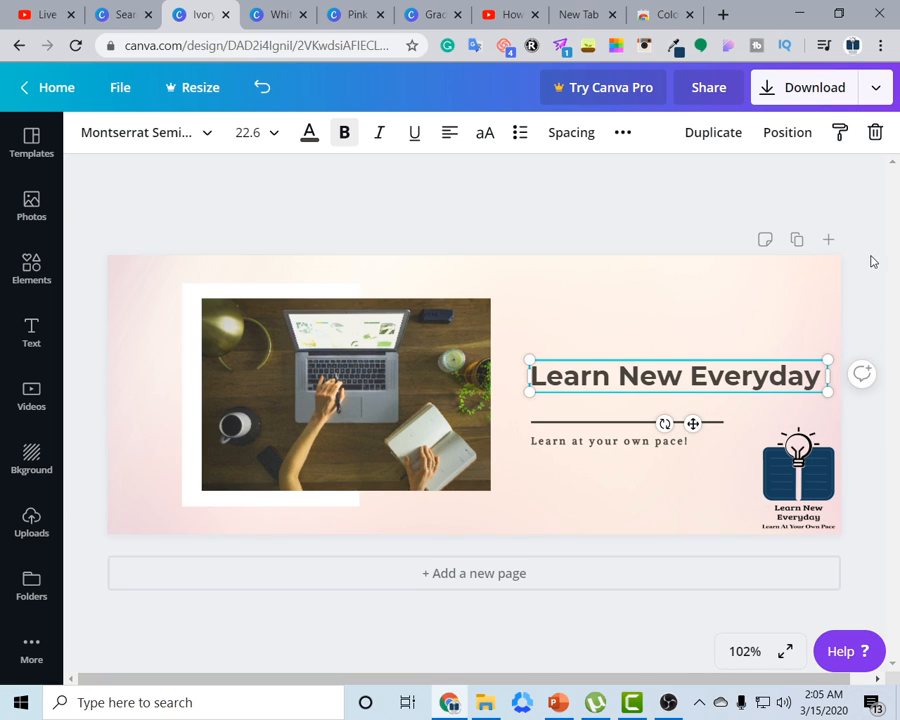
drag(692, 422, 687, 434)
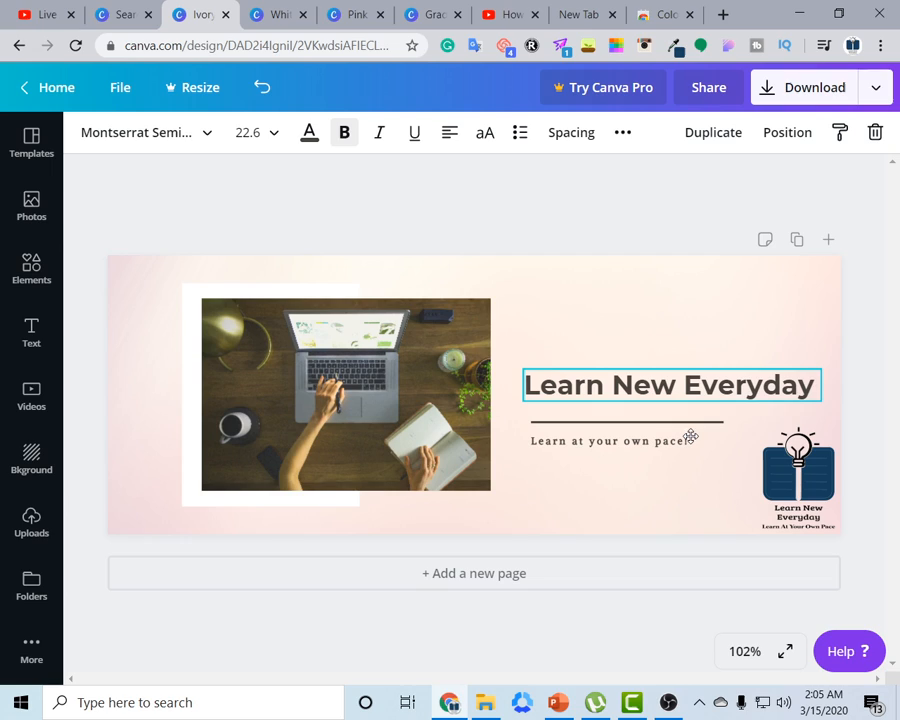
click(878, 422)
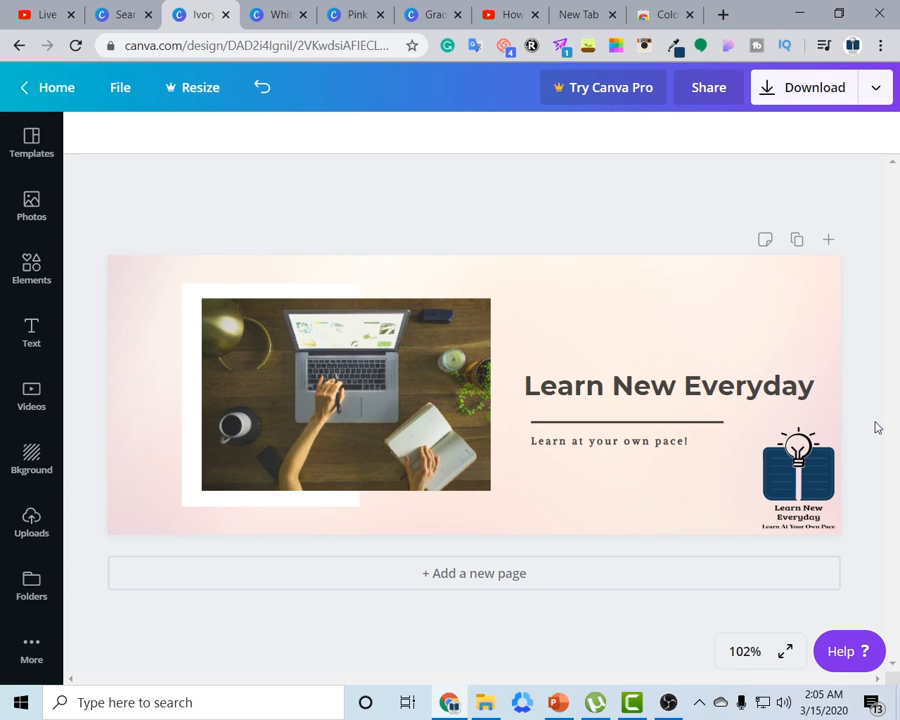
key(ctrl+z)
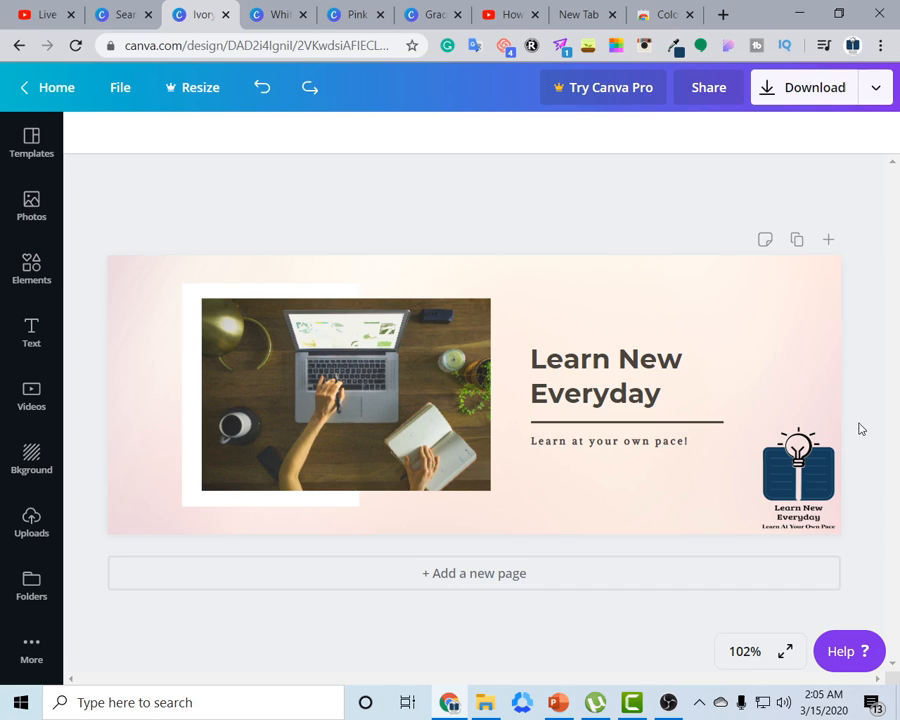
Increase the line height of the "Learn New Everyday" heading to 1.53
click(613, 372)
click(577, 135)
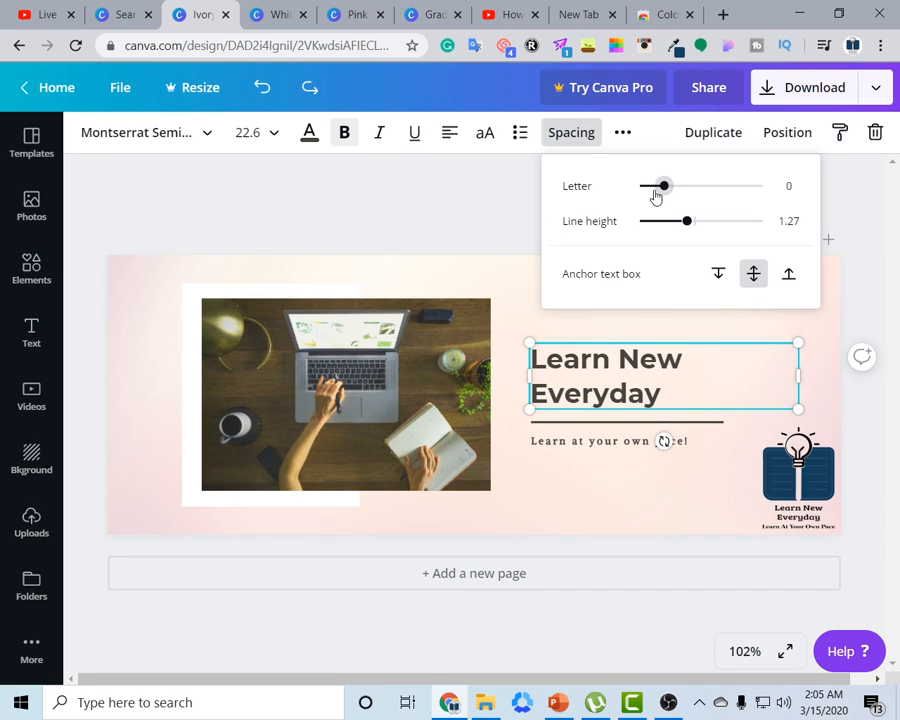
drag(684, 228, 704, 232)
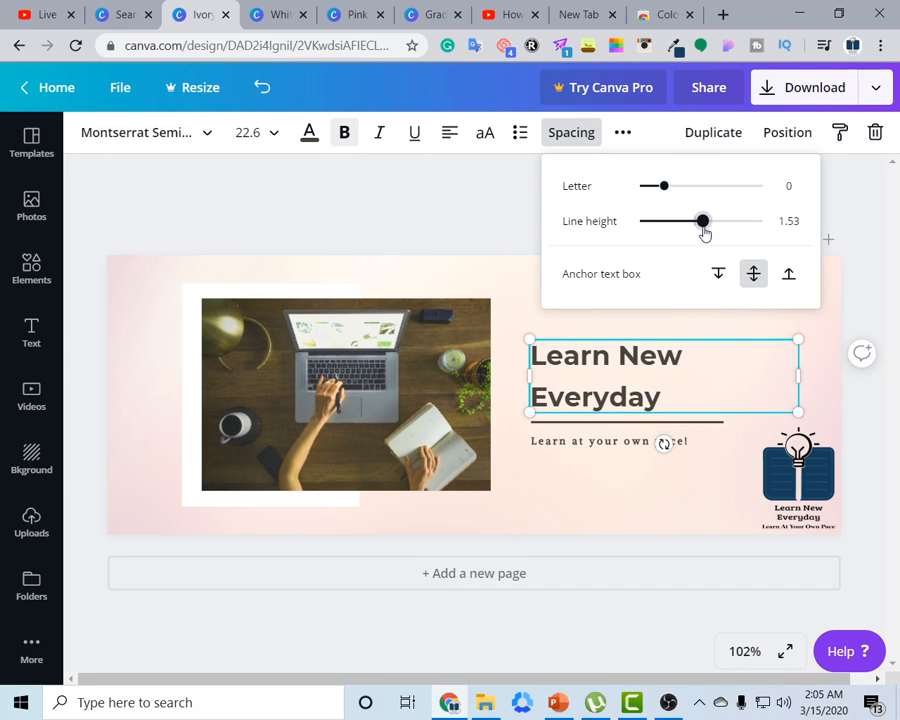
click(875, 267)
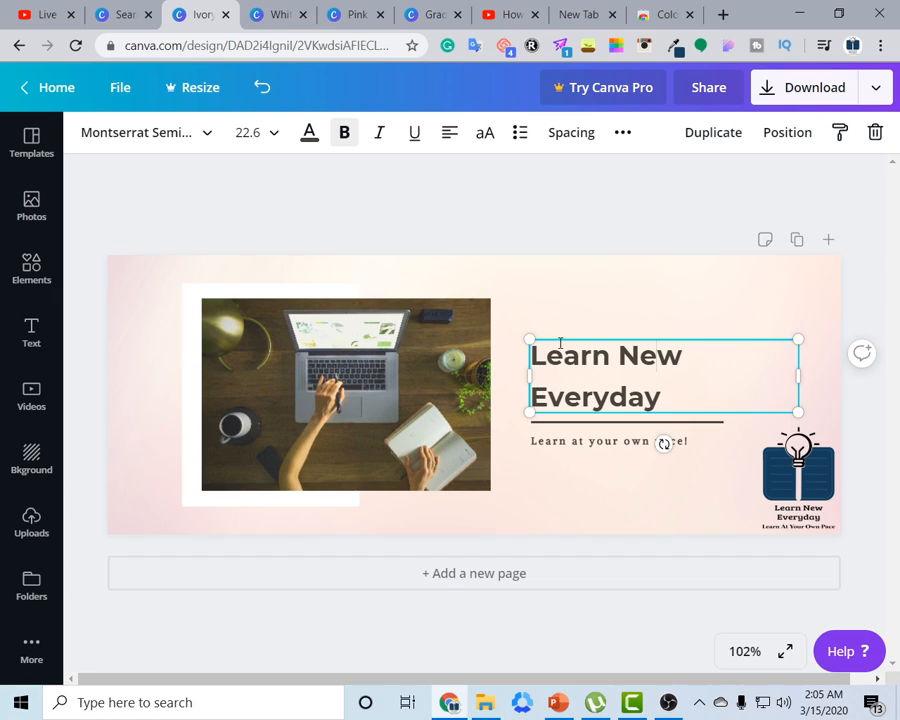
Move the heading up clear of the divider line, and raise the divider line and tagline slightly beneath it
drag(540, 336, 541, 323)
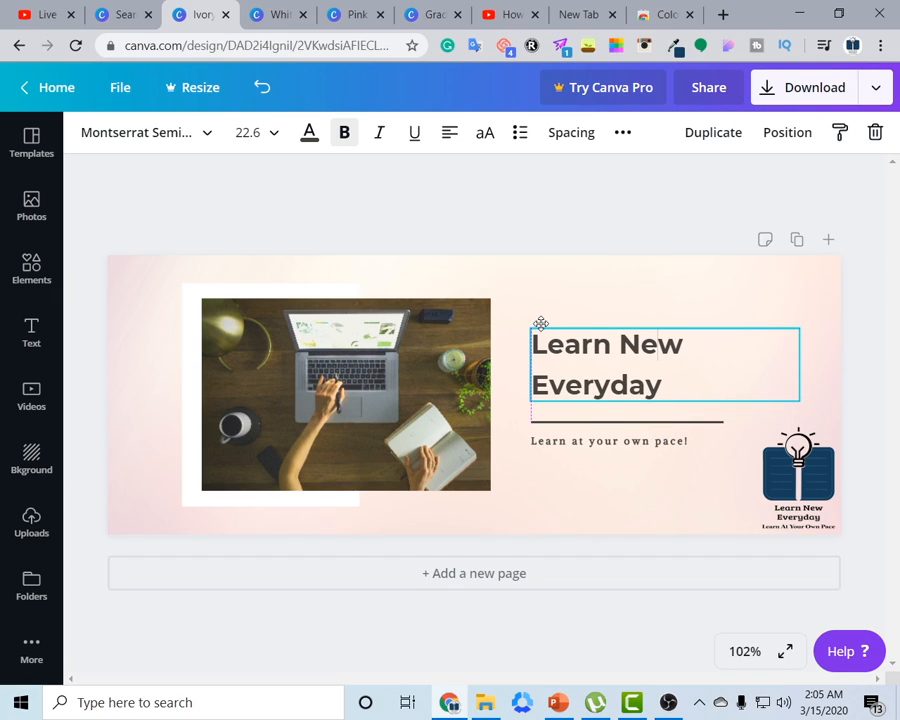
click(576, 422)
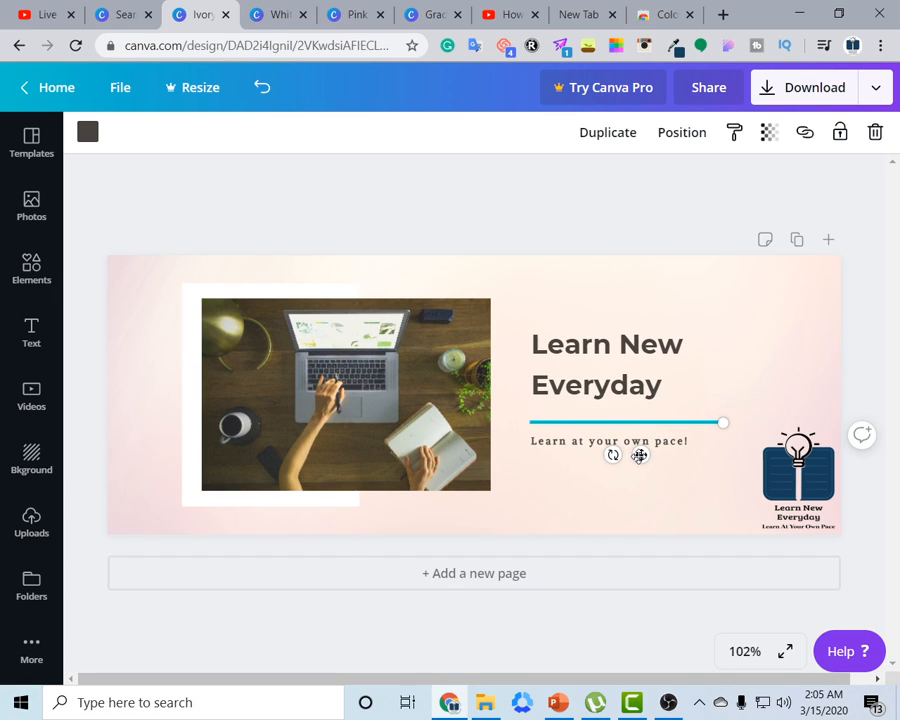
click(596, 444)
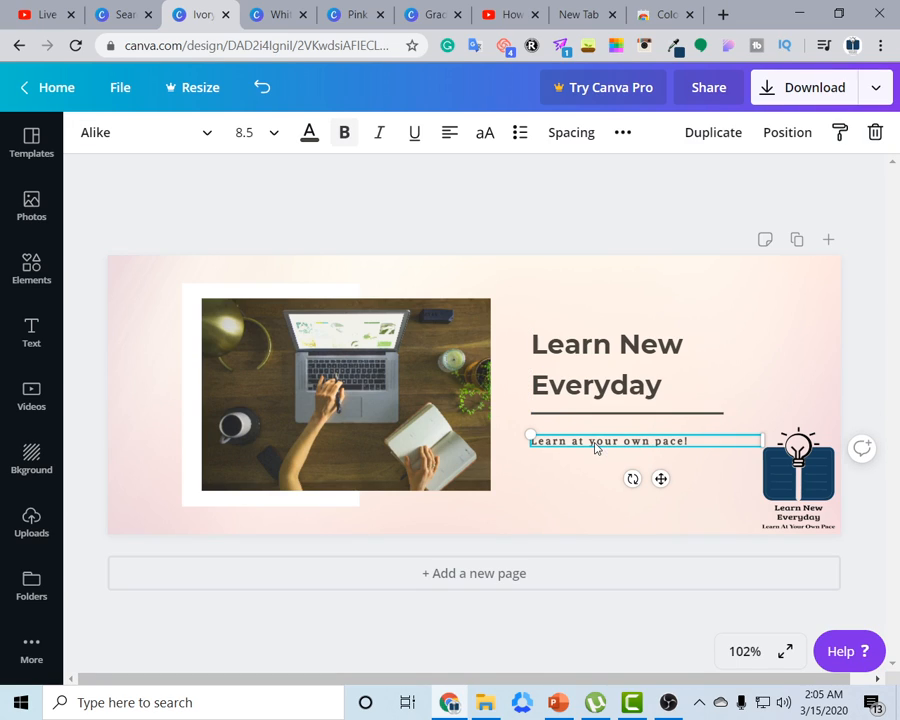
drag(660, 478, 660, 475)
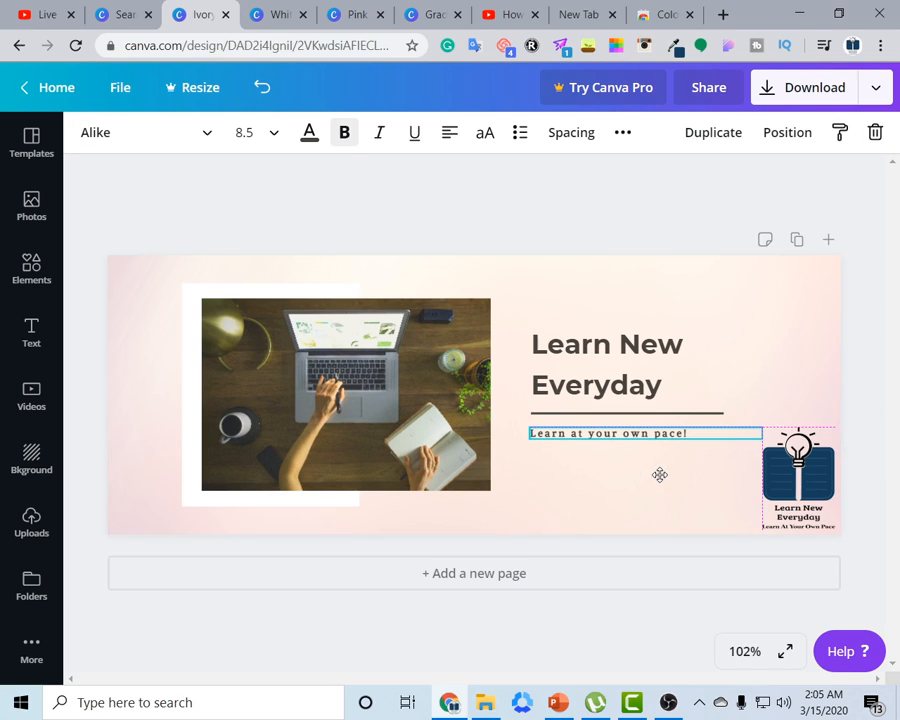
click(588, 236)
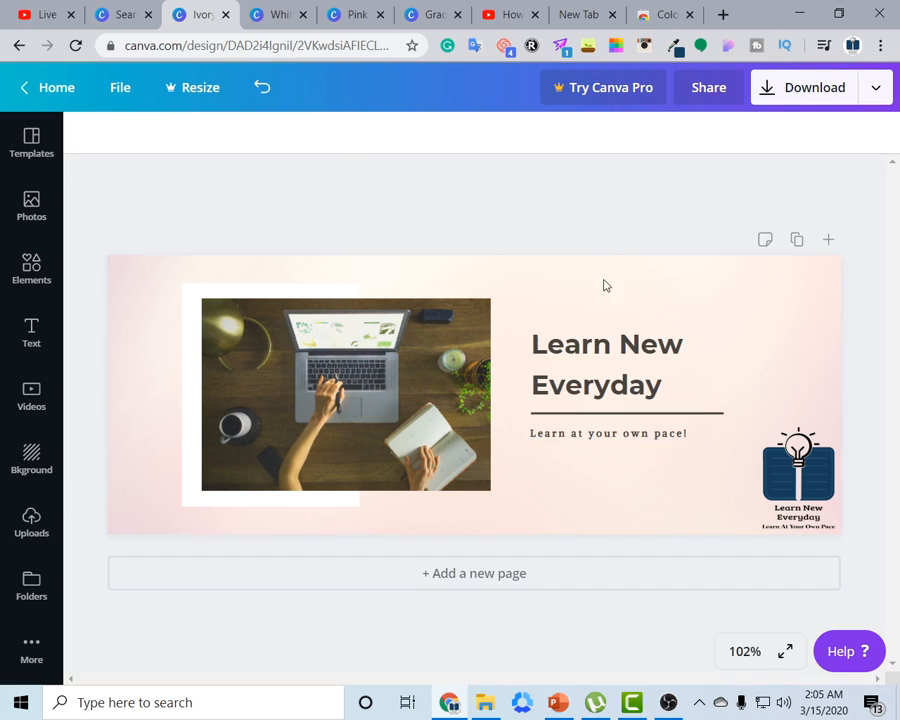
Group the heading, divider line and tagline together
click(622, 442)
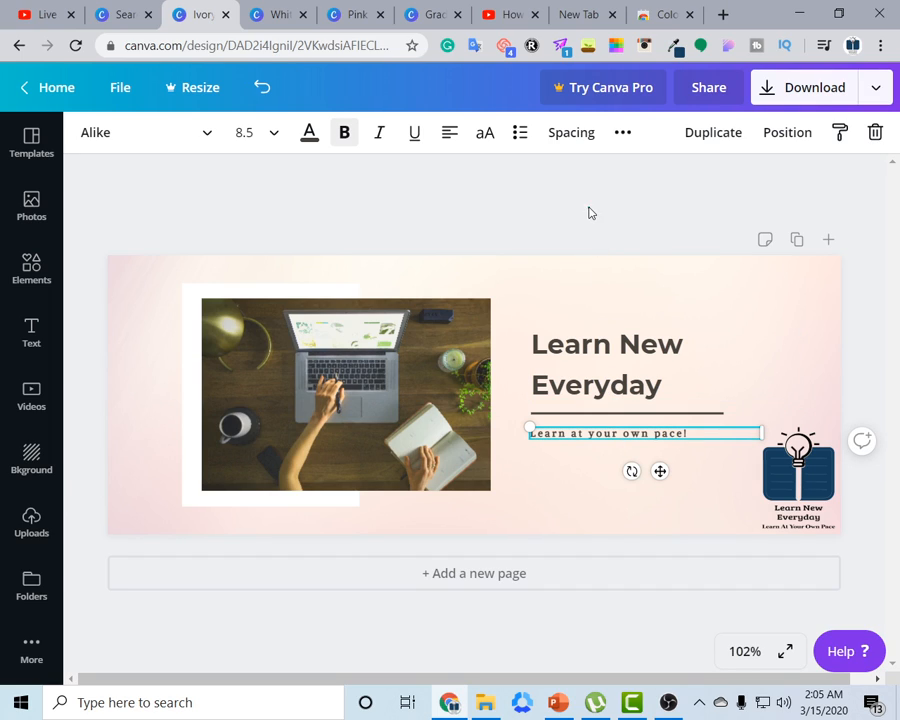
drag(592, 308, 643, 500)
right_click(616, 370)
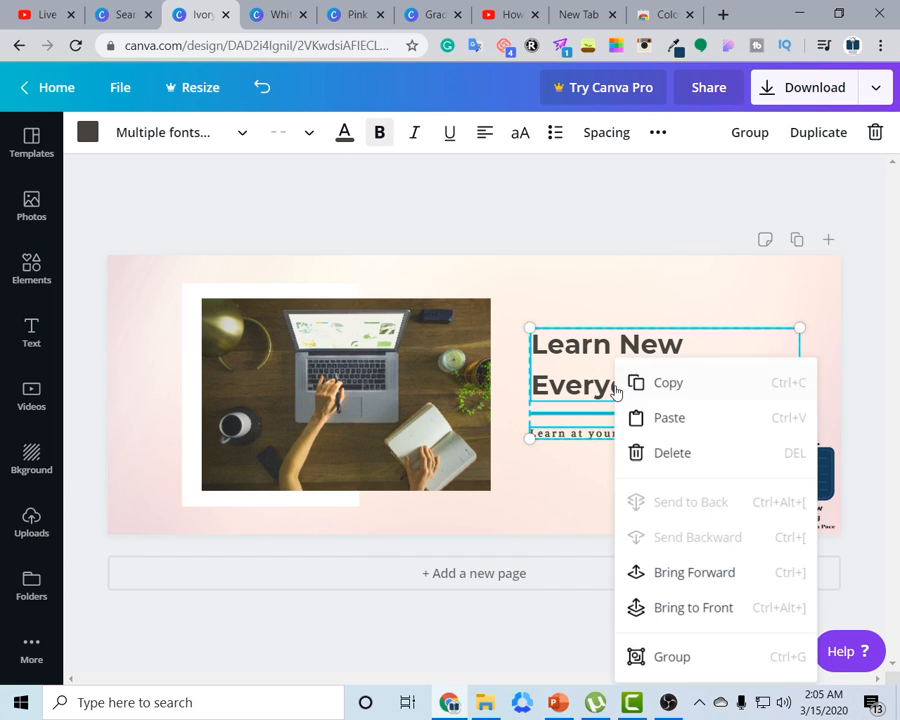
click(682, 655)
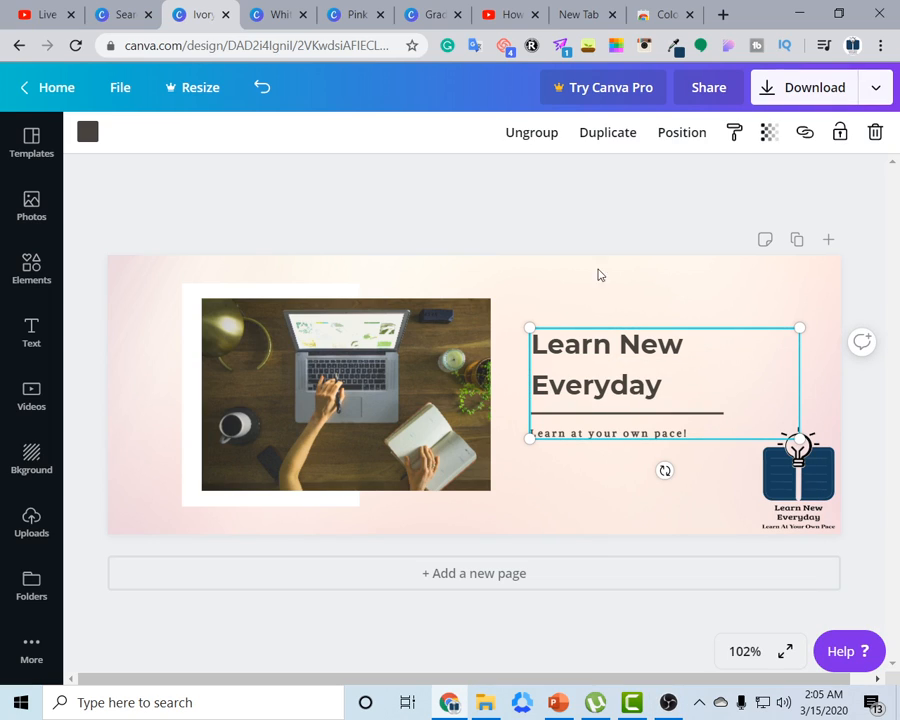
Nudge the grouped heading, divider line and tagline slightly up to balance them vertically beside the photo
click(620, 390)
click(627, 432)
click(617, 378)
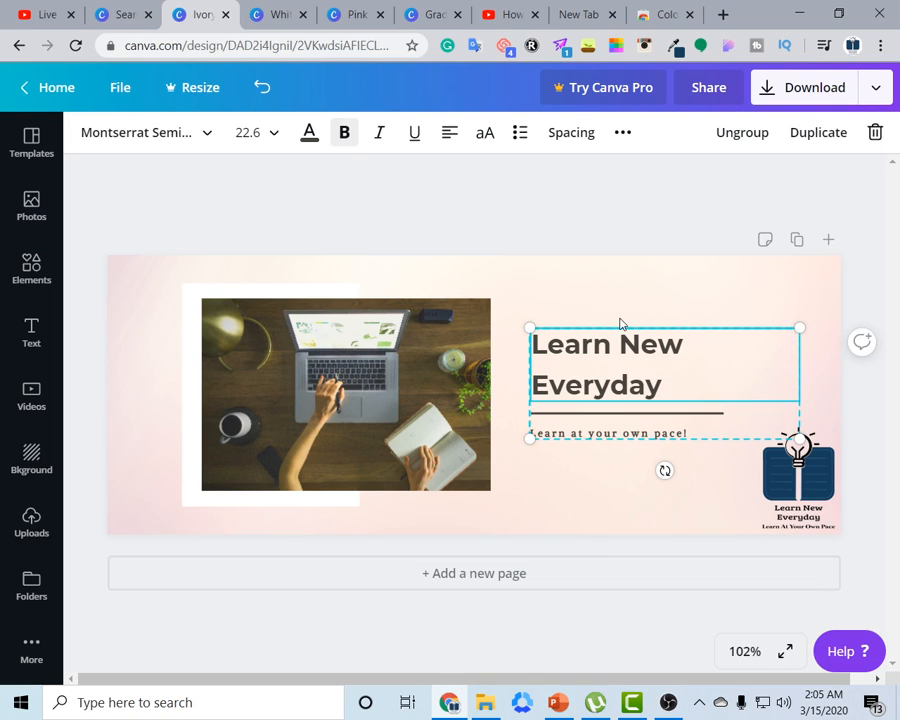
key(Up)
key(Up)
key(Up)
key(Up)
key(Up)
key(Up)
key(Up)
key(Up)
key(Up)
key(Up)
key(Up)
key(Up)
key(Up)
key(Up)
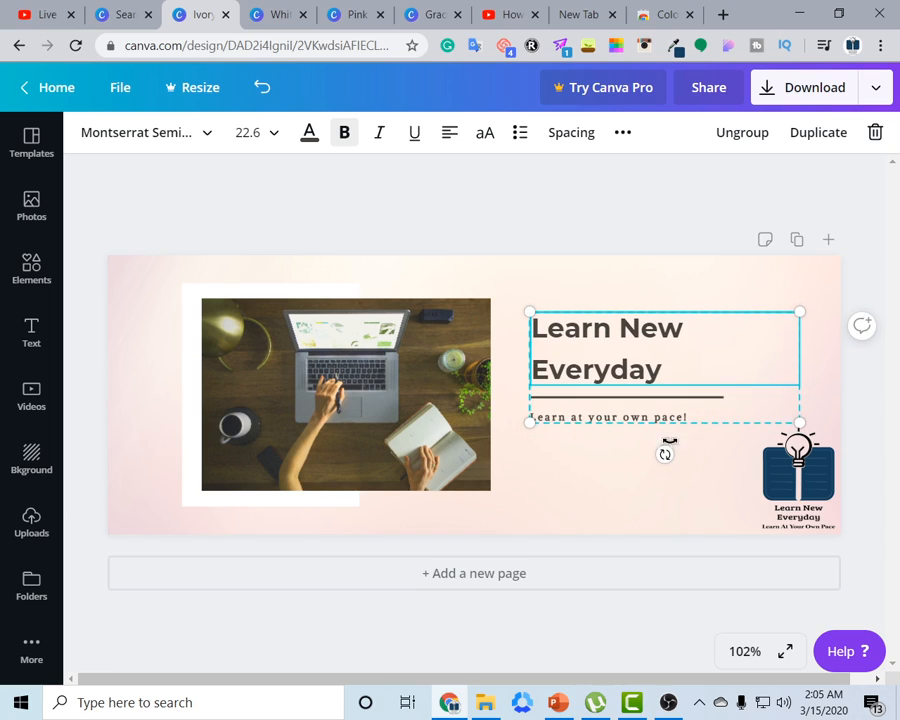
key(Down)
key(Down)
key(Down)
key(Down)
key(Down)
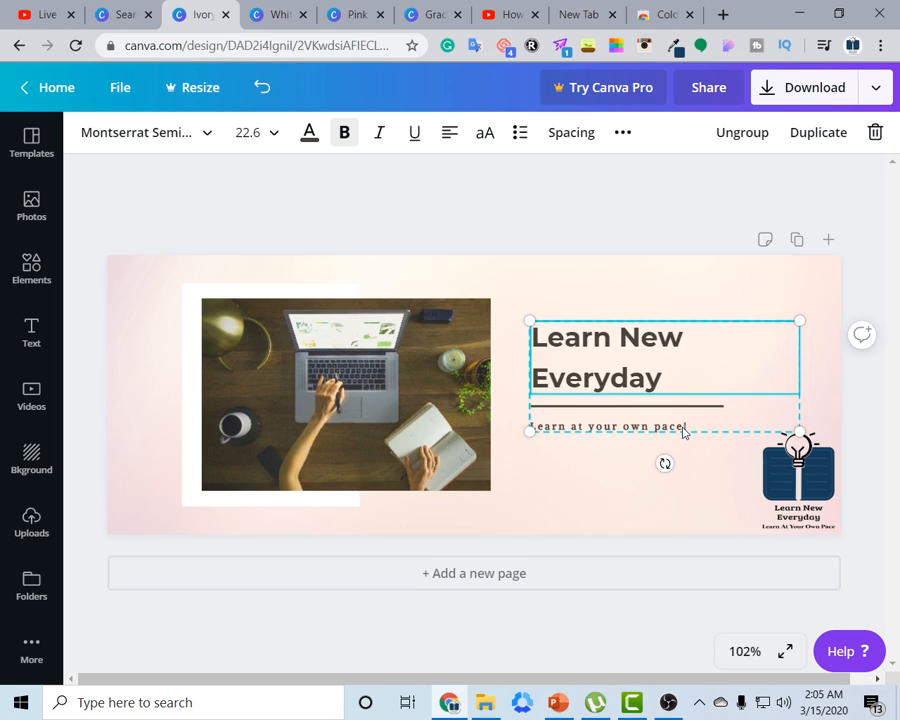
click(617, 177)
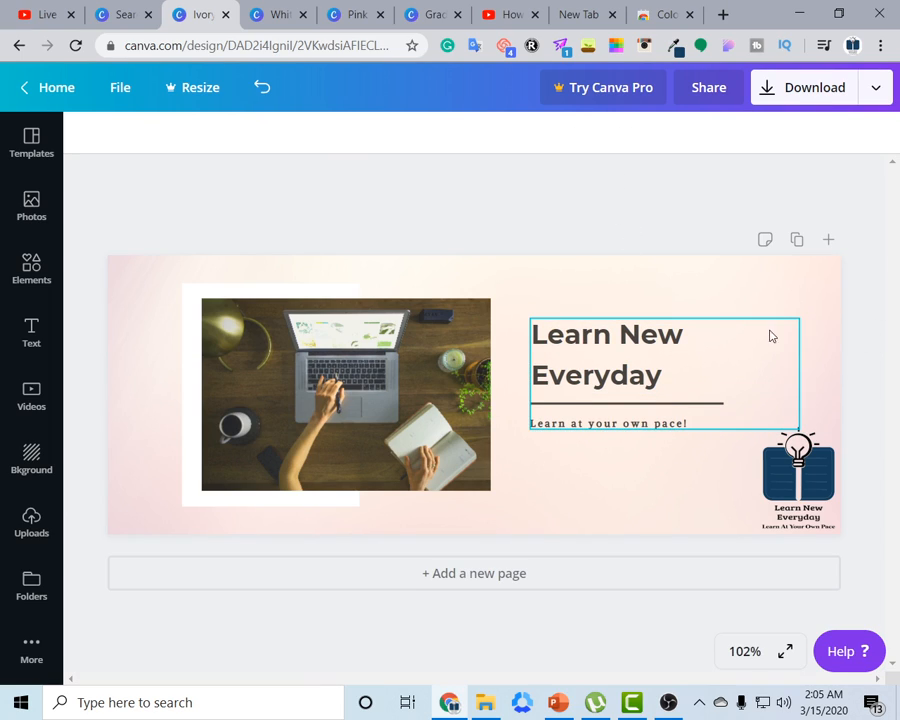
Check the whole banner in a full-screen preview and return to the editor with the page fitted to the view
ctrl+scroll(773, 363, down, 10)
ctrl+scroll(770, 362, up, 10)
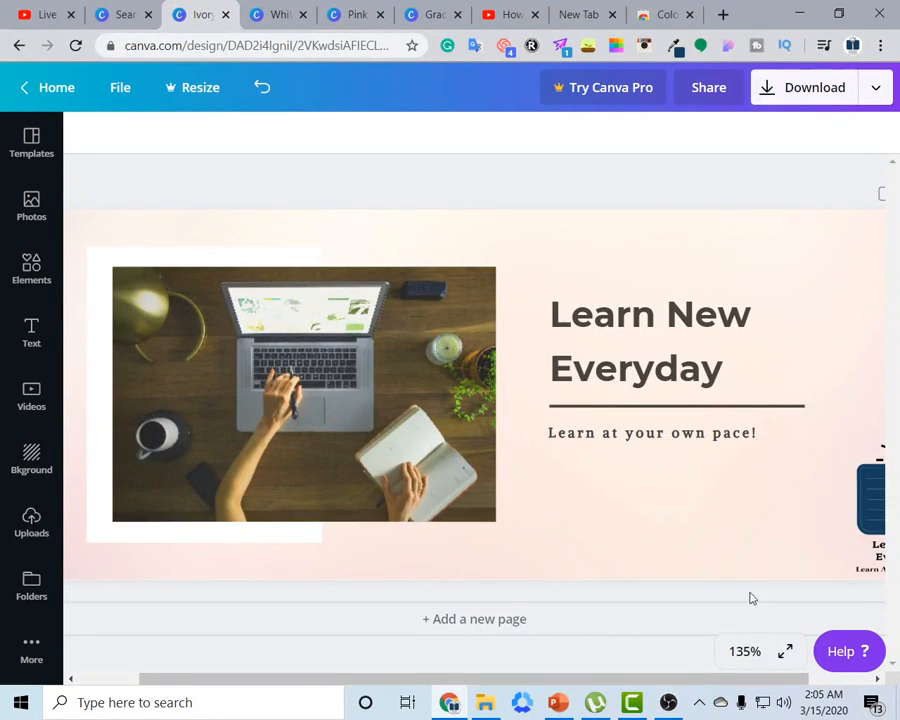
click(784, 653)
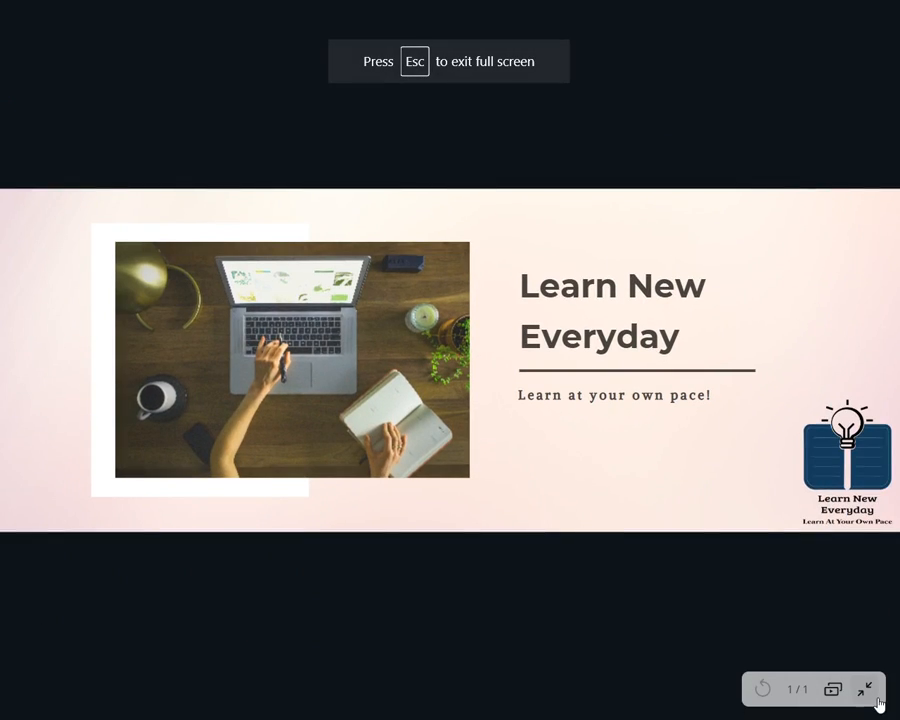
click(865, 689)
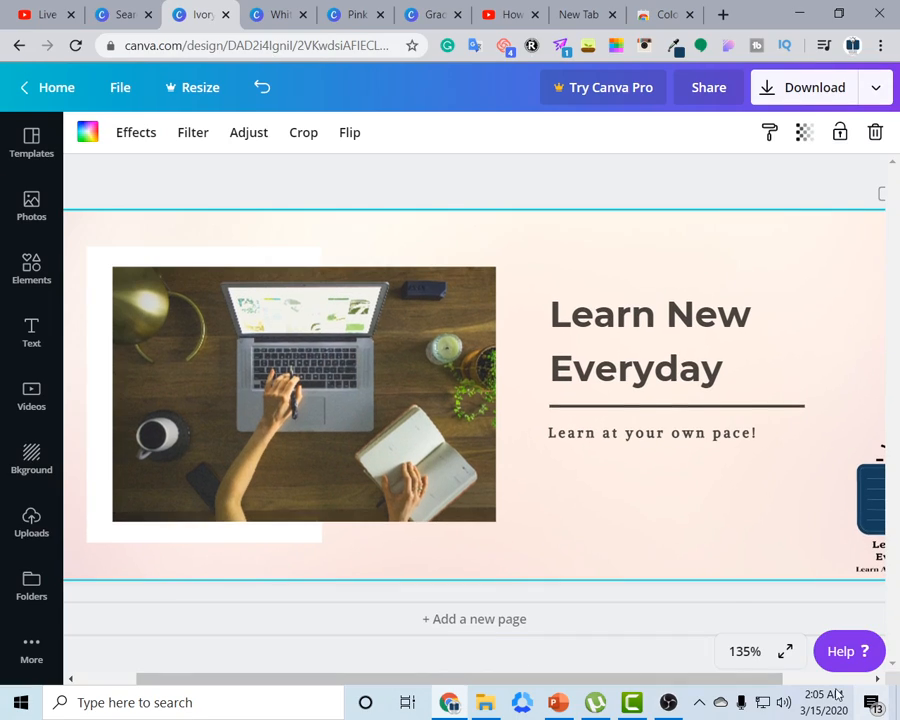
click(752, 652)
click(728, 570)
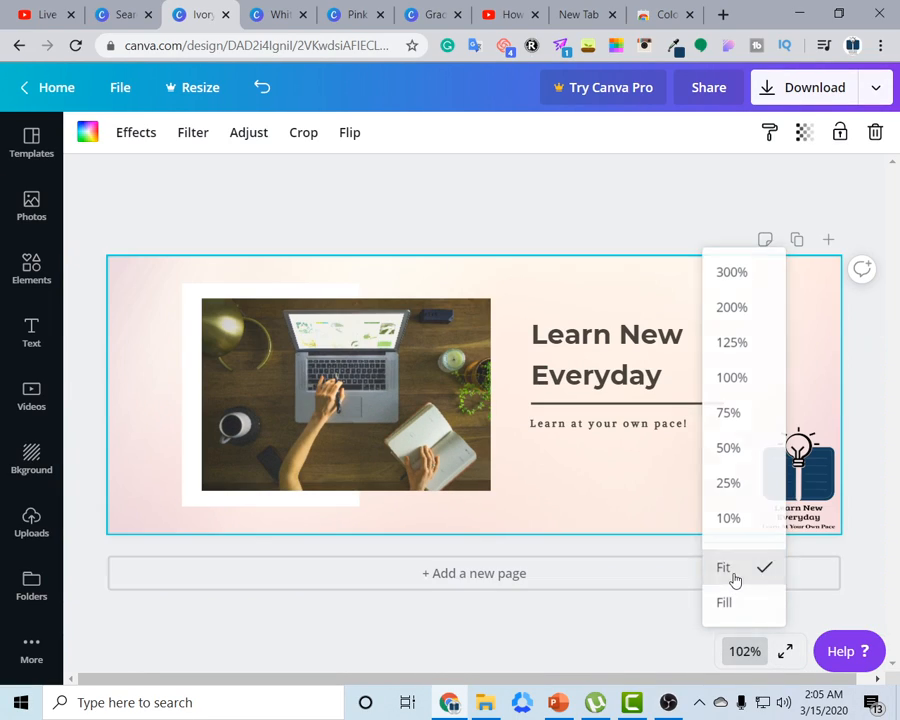
click(745, 652)
click(724, 602)
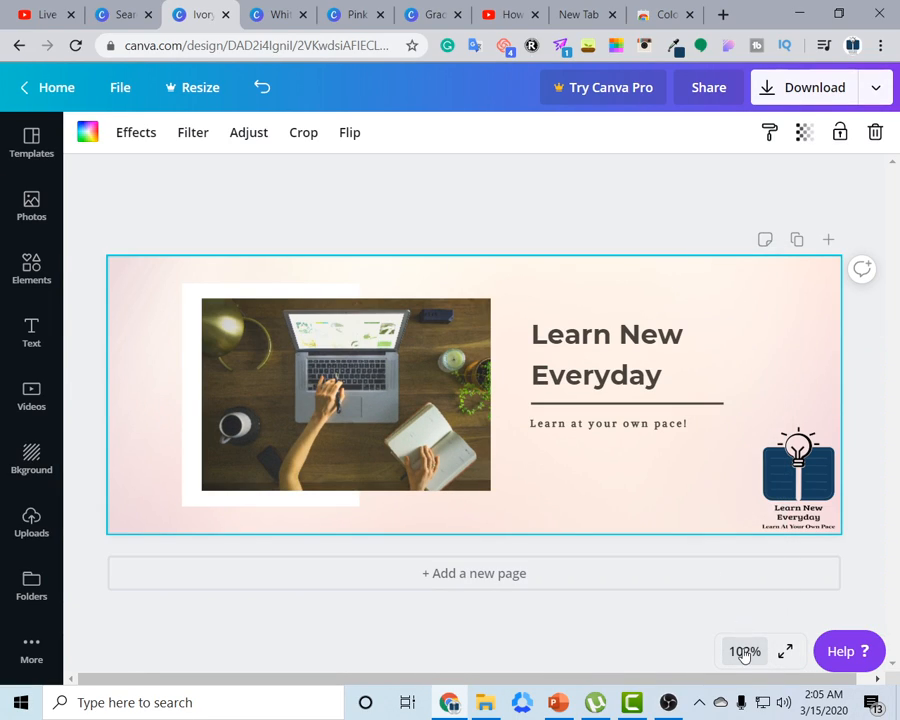
View the banner at 25% and 100% zoom, and fit the page back into the view
click(742, 650)
click(729, 483)
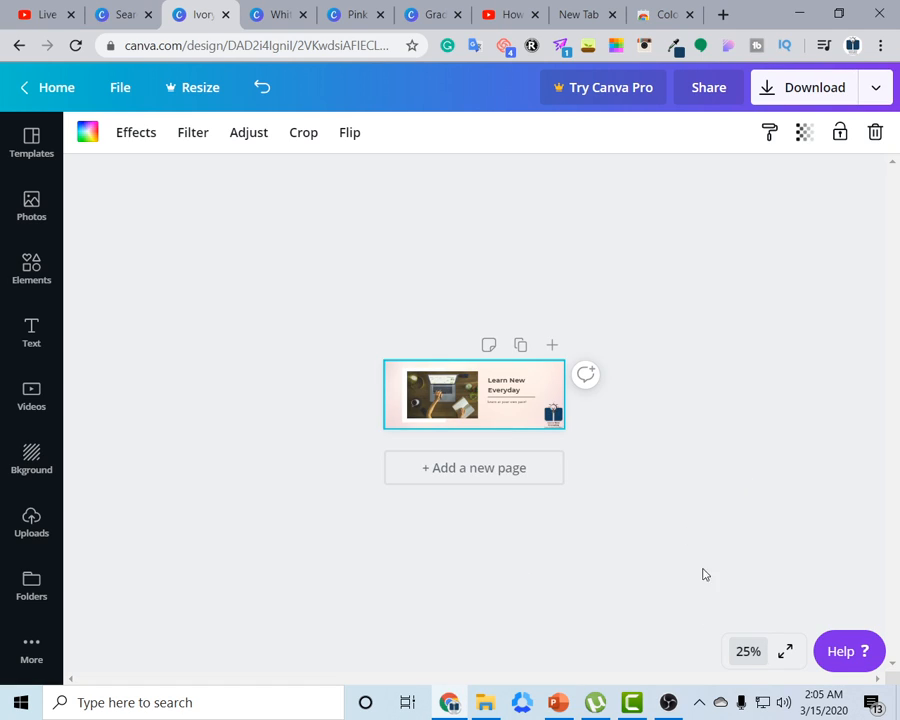
click(747, 654)
click(739, 376)
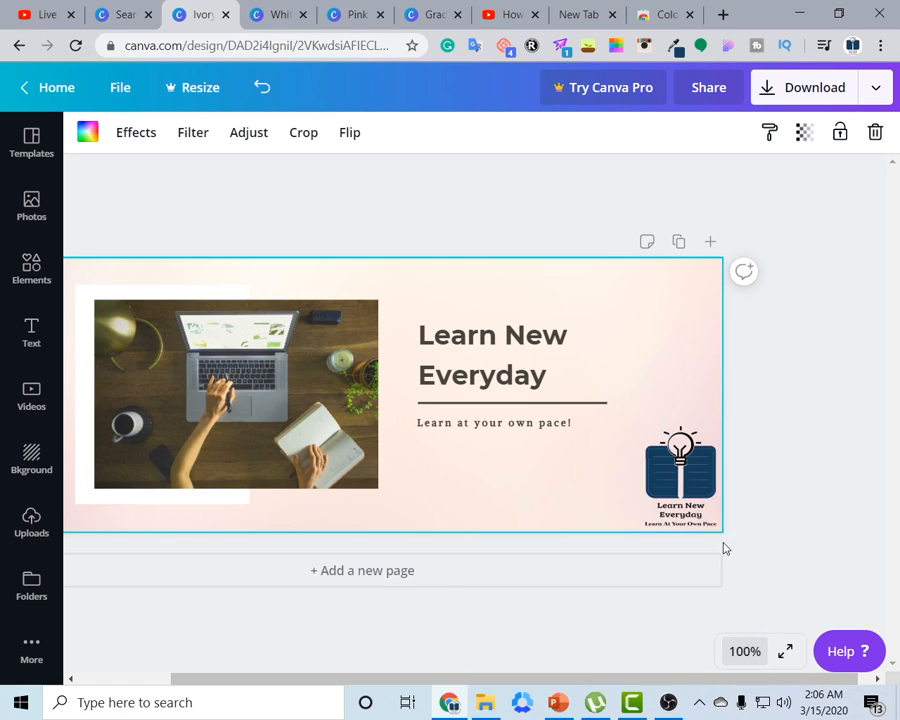
click(742, 651)
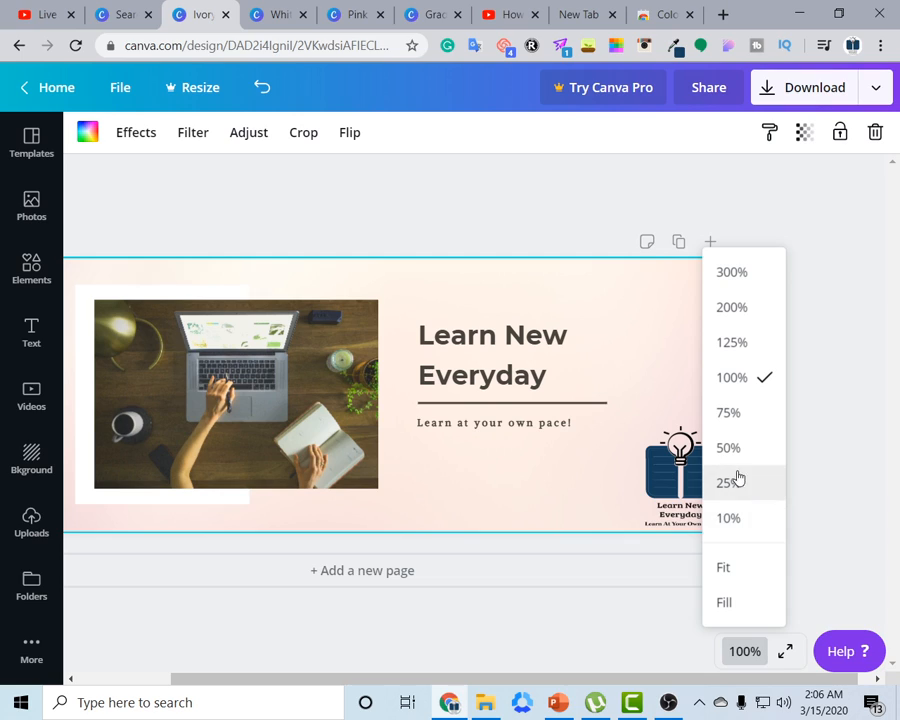
click(745, 377)
click(755, 651)
click(734, 564)
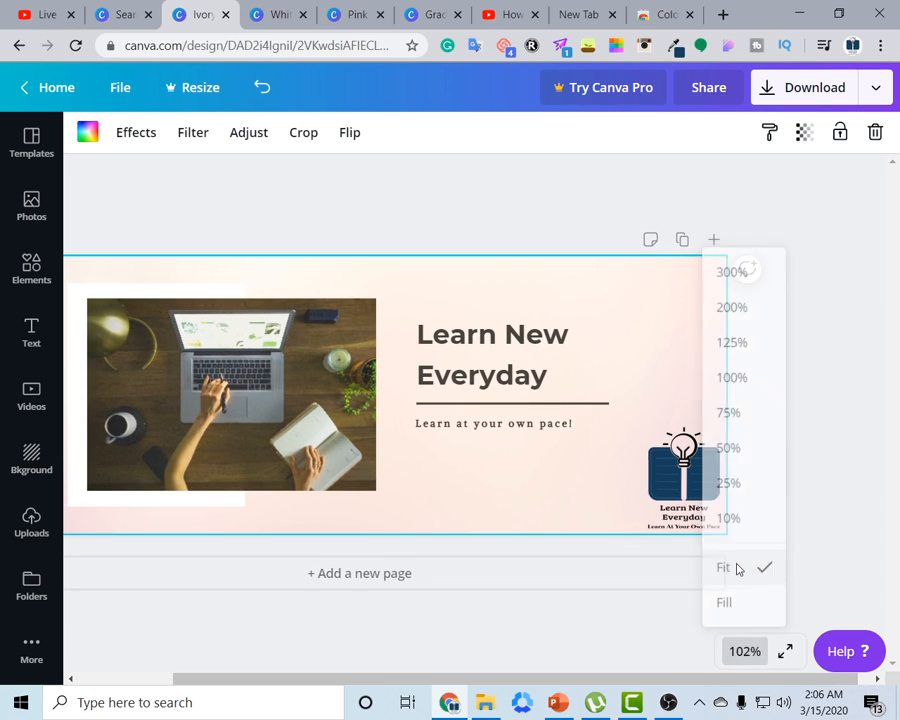
click(145, 203)
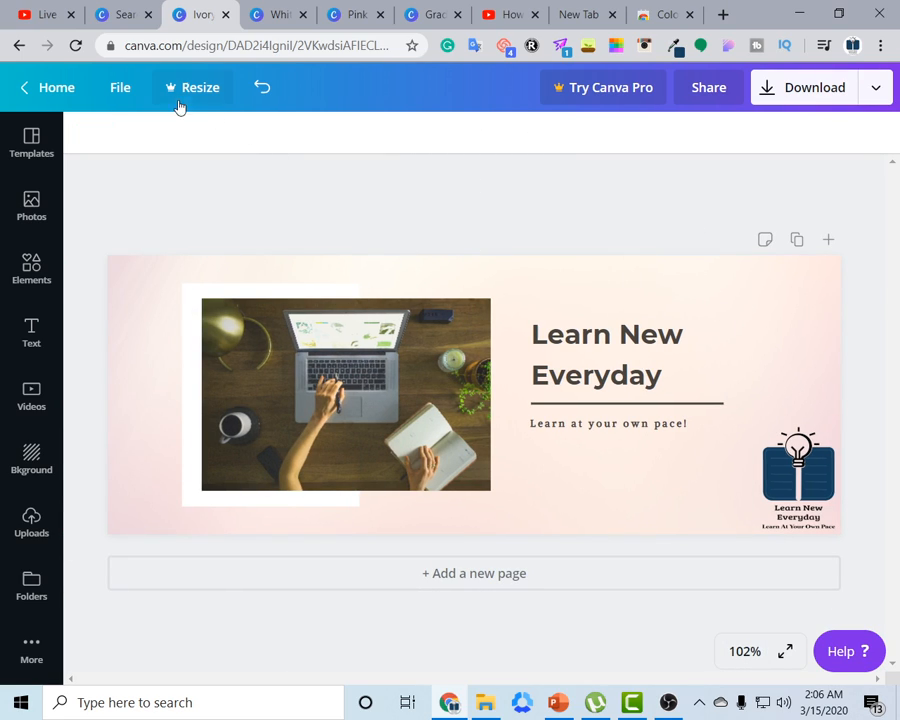
Nudge the logo slightly up and inward from the banner's corner with the page margins shown, and hide the margins again
click(113, 92)
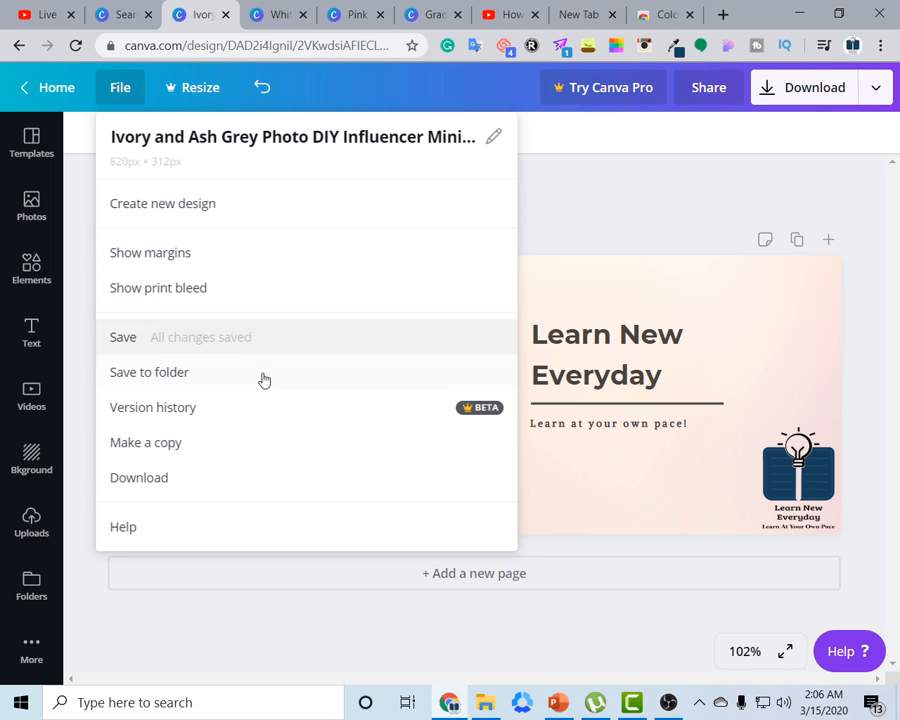
click(242, 255)
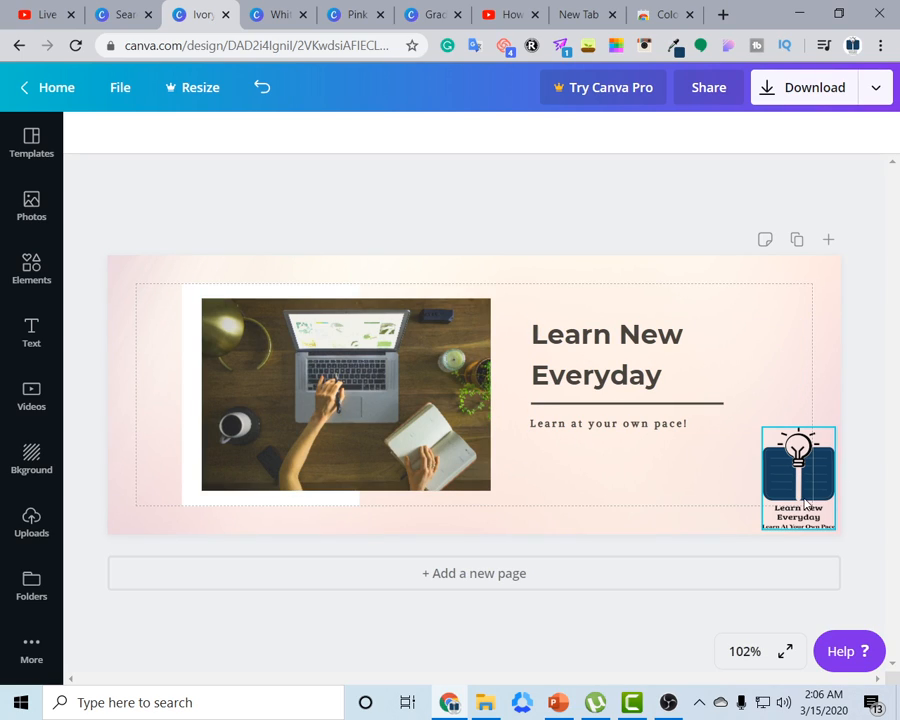
mouse_move(811, 496)
mouse_down()
mouse_move(786, 488)
mouse_move(802, 490)
mouse_up()
click(862, 500)
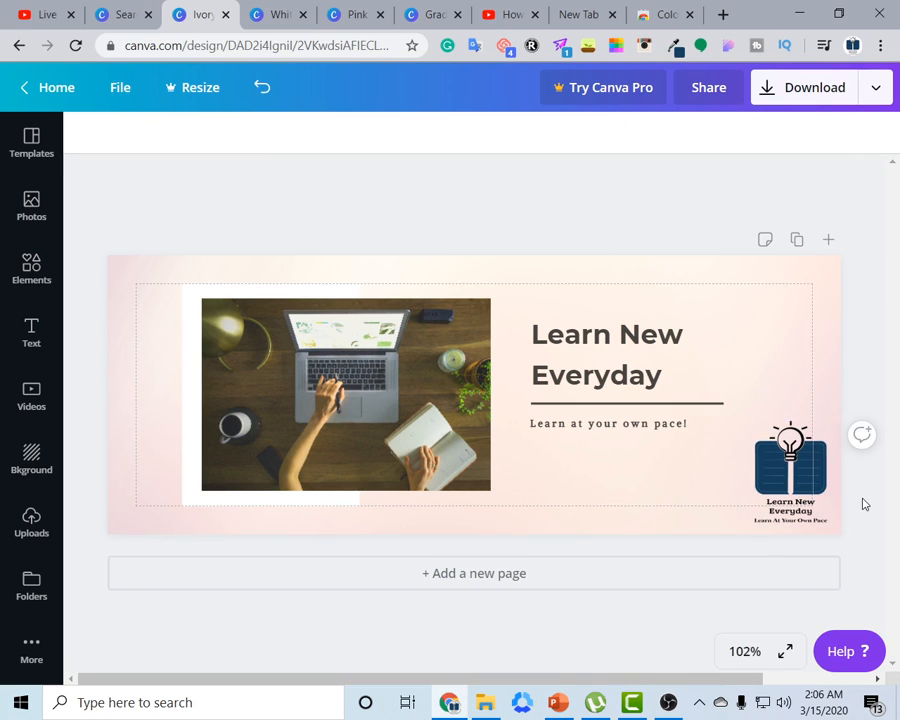
click(120, 88)
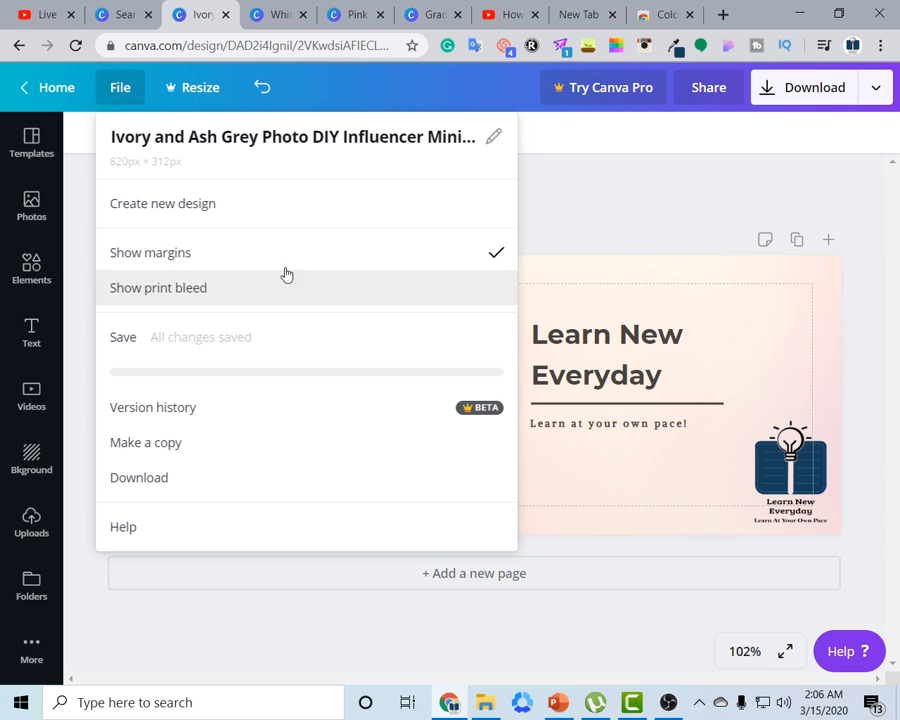
click(442, 262)
Show the print bleed around the banner to inspect it, and hide it again
click(118, 88)
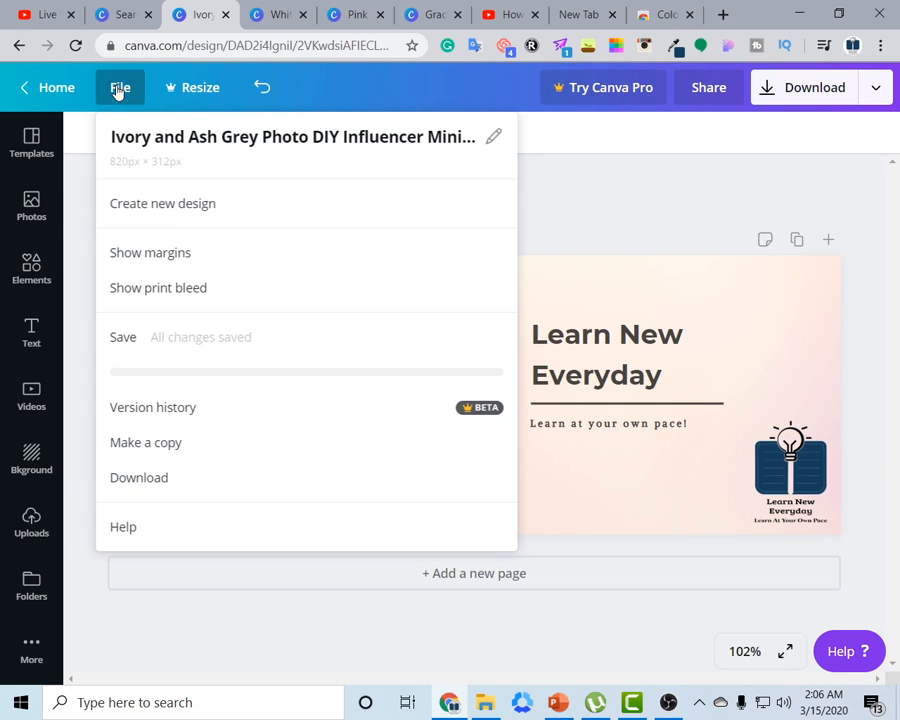
click(184, 300)
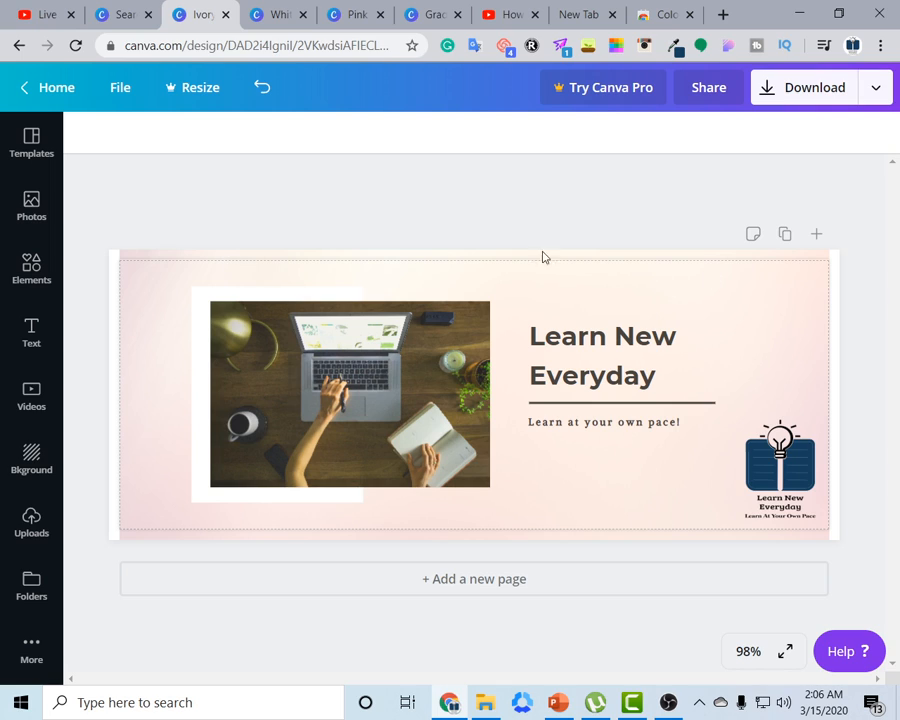
click(120, 88)
click(234, 292)
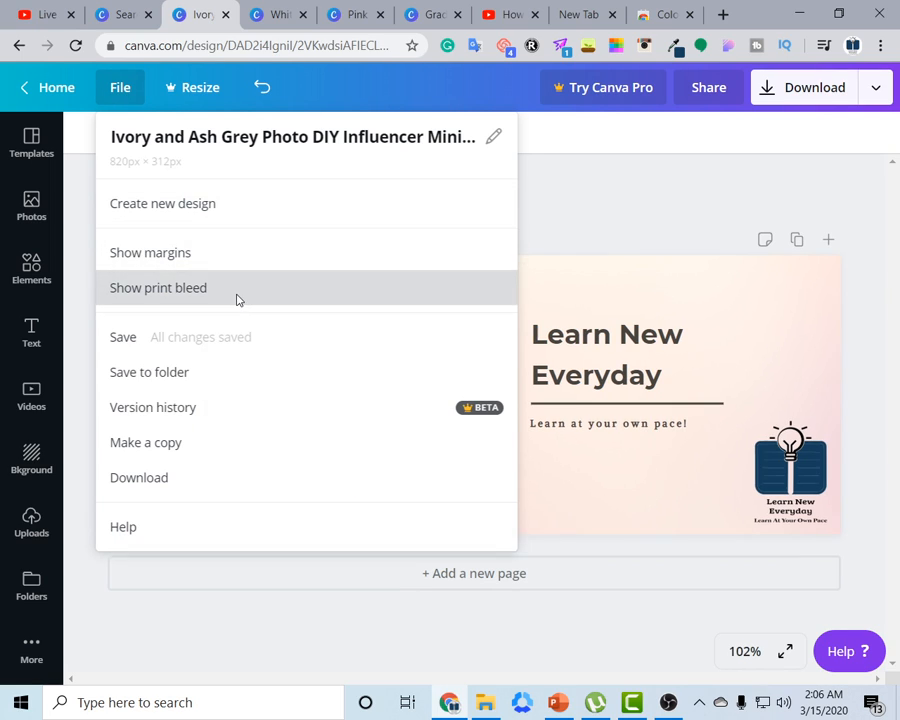
click(112, 108)
click(116, 94)
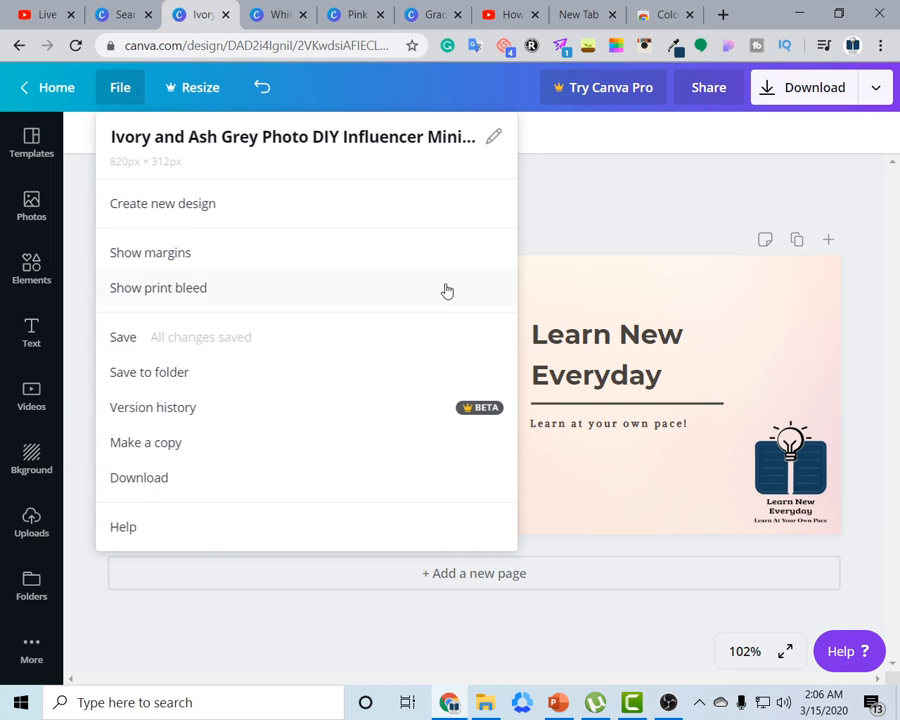
click(620, 218)
Try the Festive, Summer and Cali filters on the banner background, and settle on the Retro filter
click(593, 298)
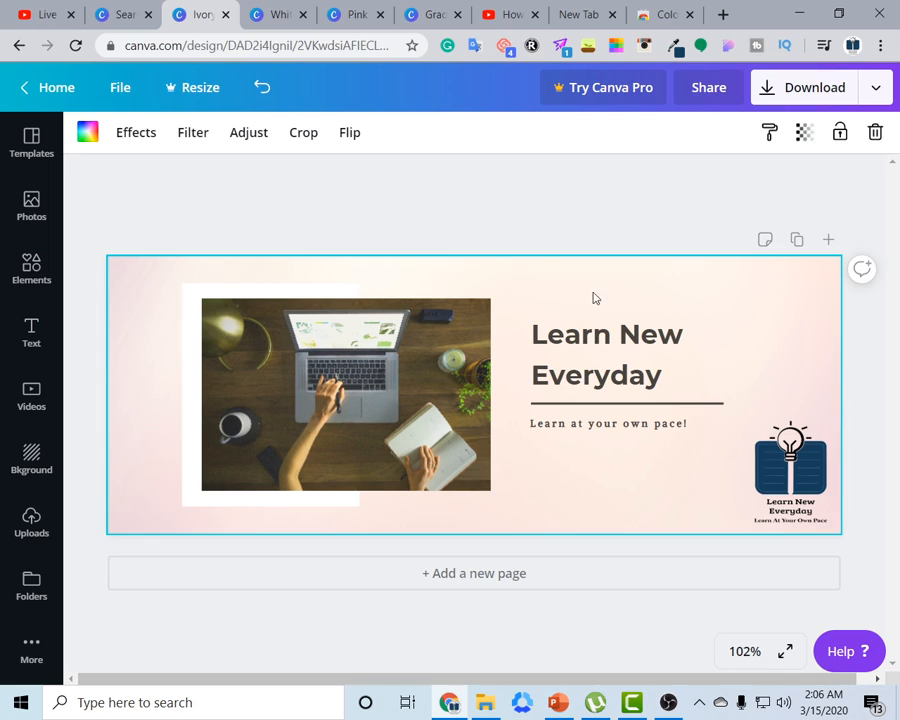
click(246, 135)
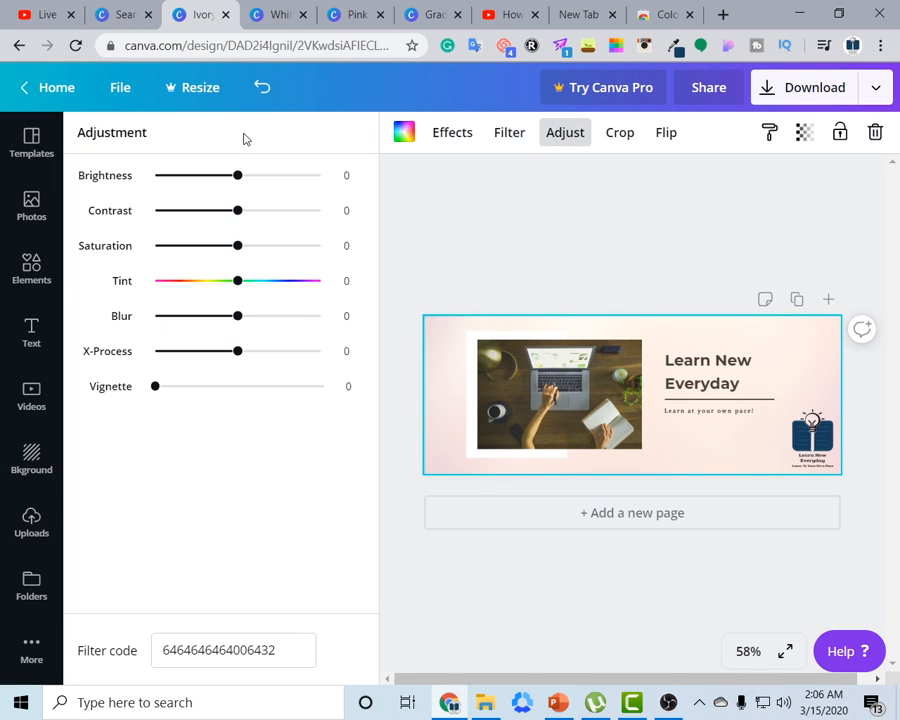
click(508, 133)
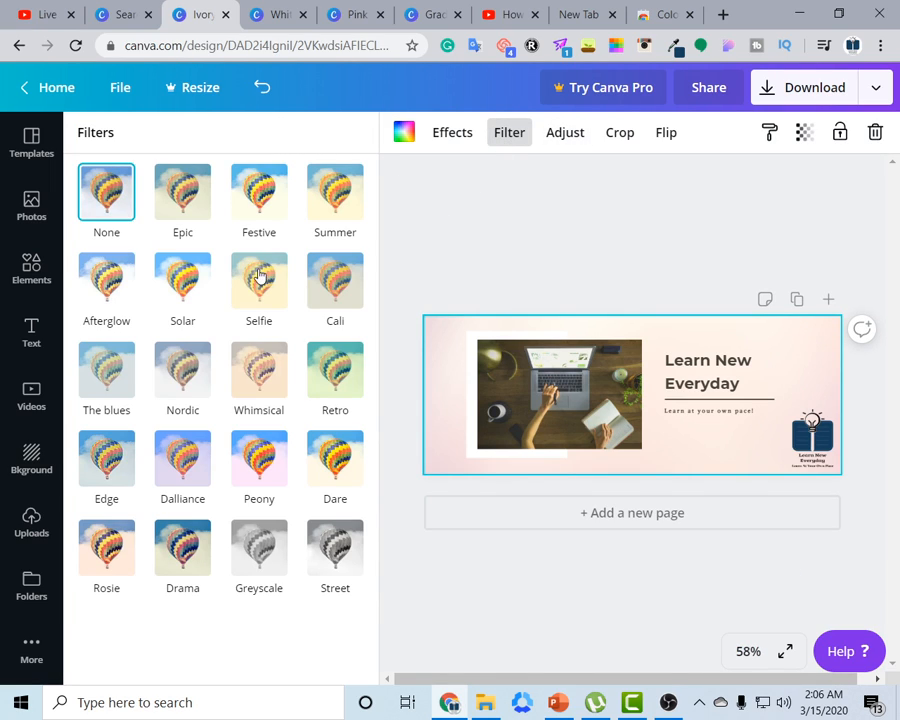
click(258, 200)
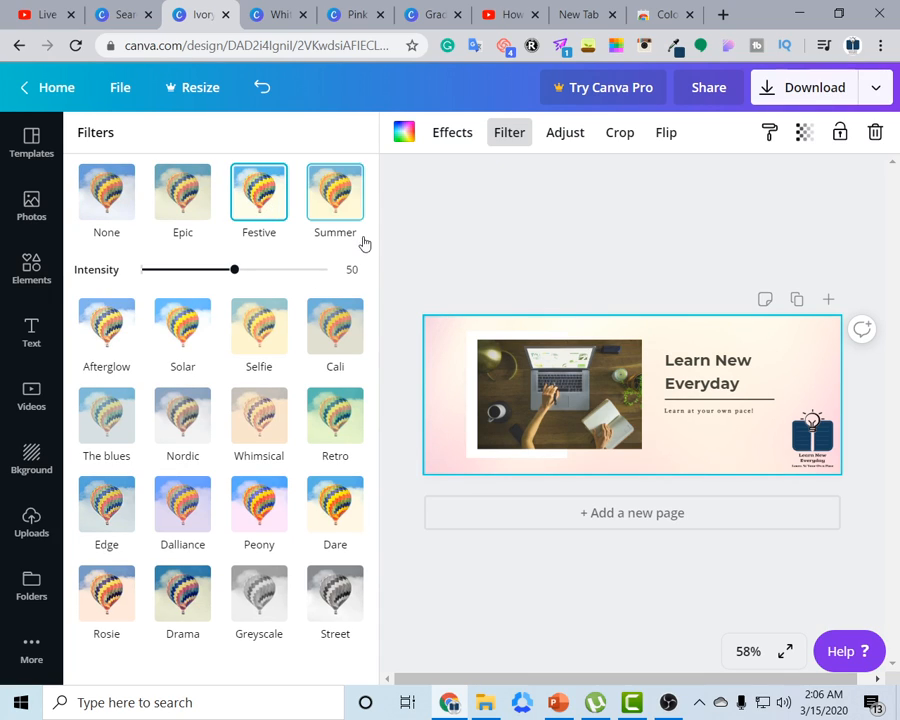
click(333, 207)
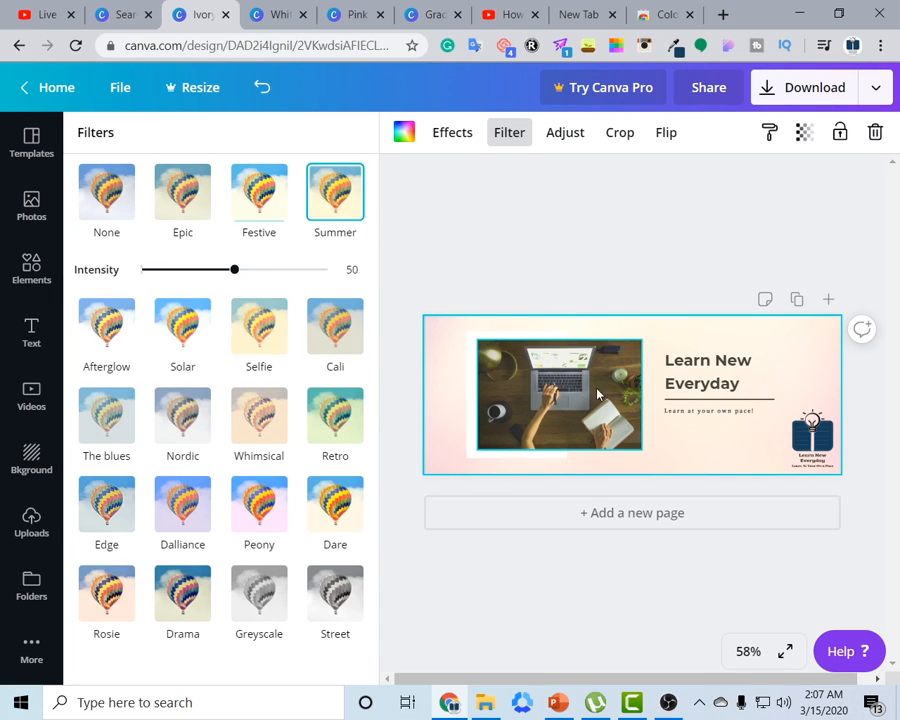
click(335, 328)
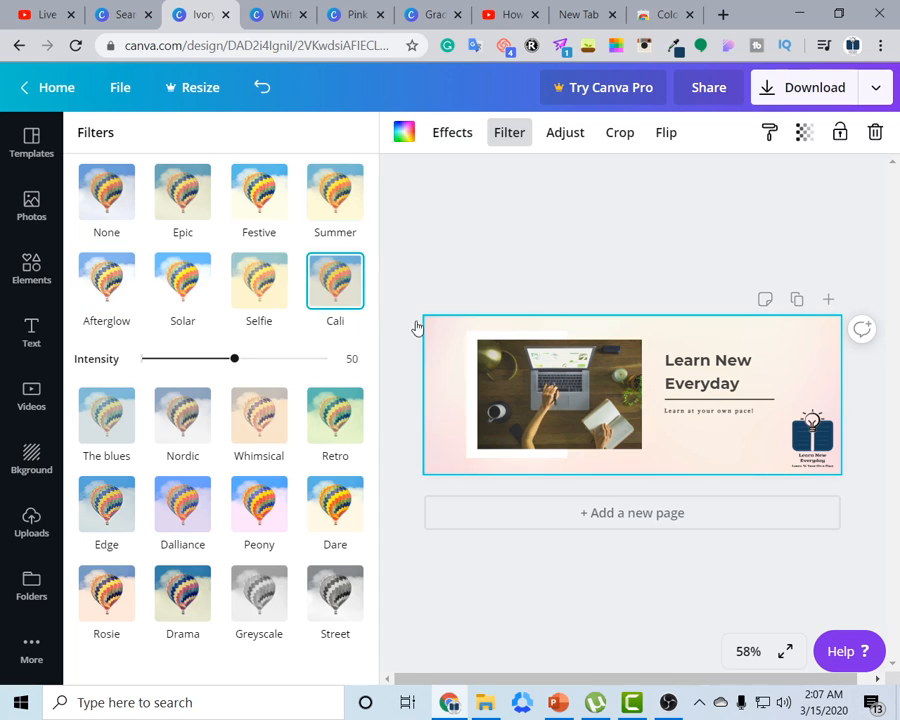
click(192, 283)
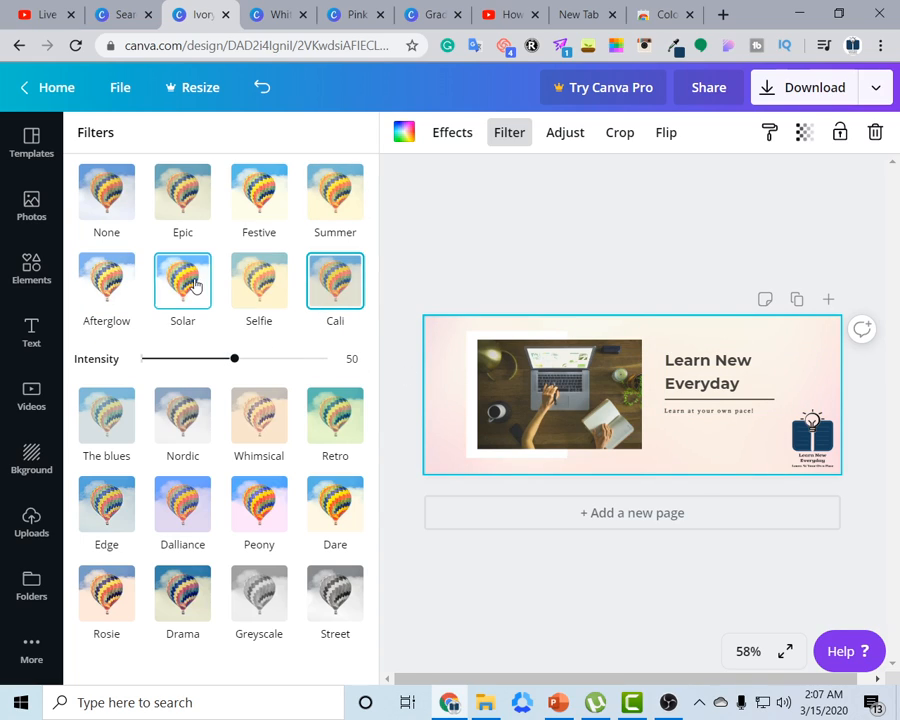
click(277, 440)
click(342, 378)
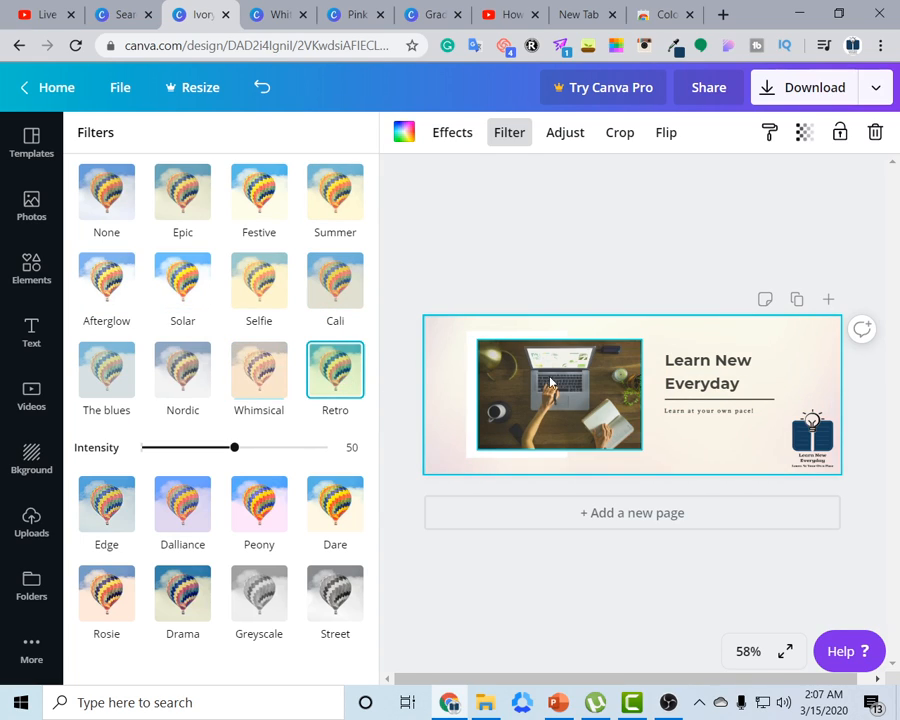
Apply the Selfie filter to the laptop photo and close the filter options
click(551, 383)
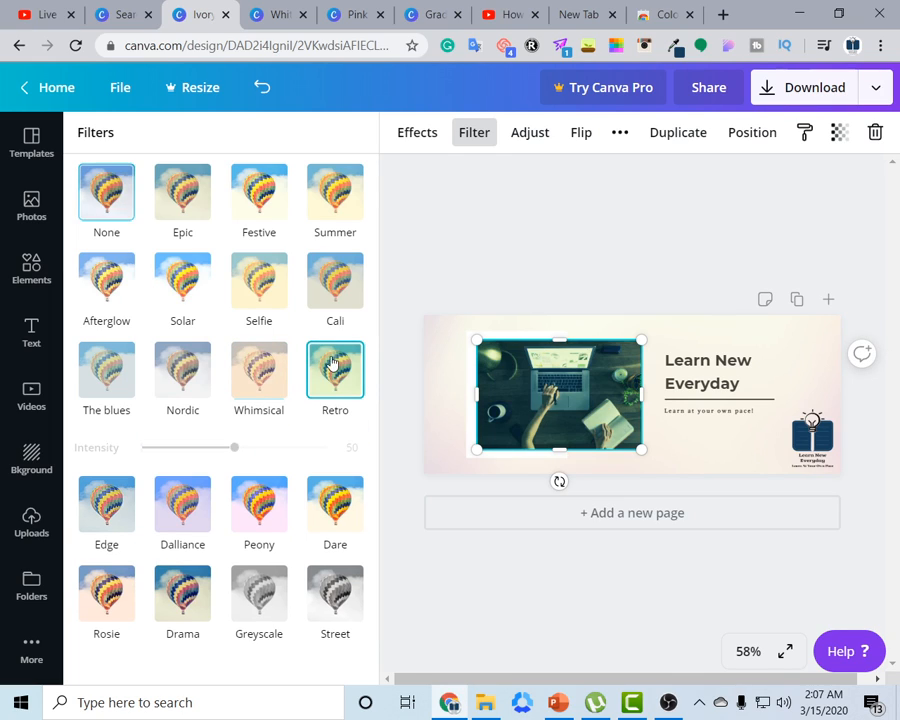
click(335, 285)
click(248, 305)
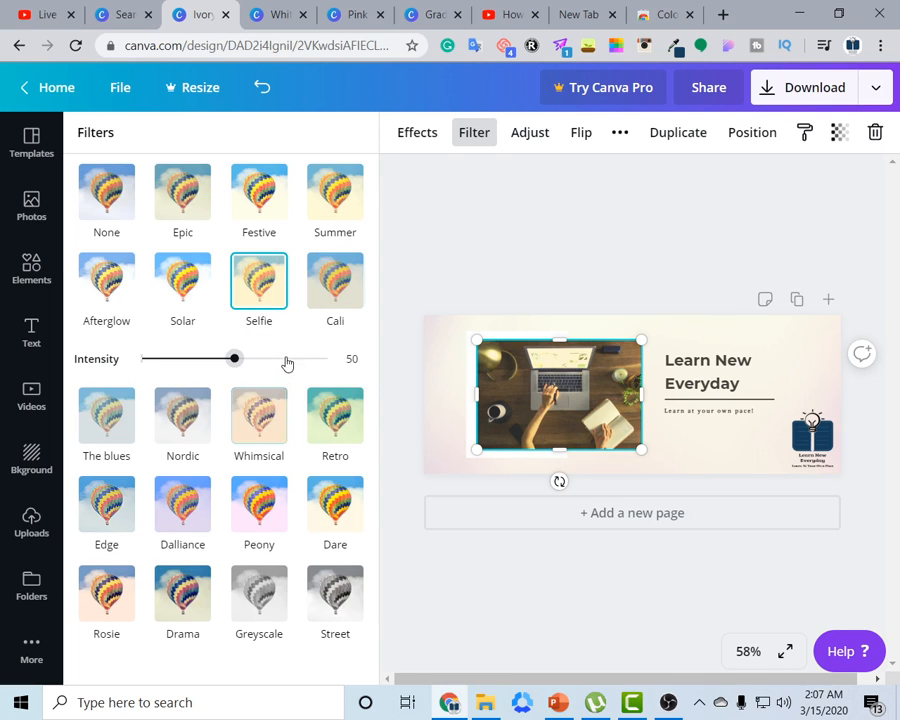
click(439, 255)
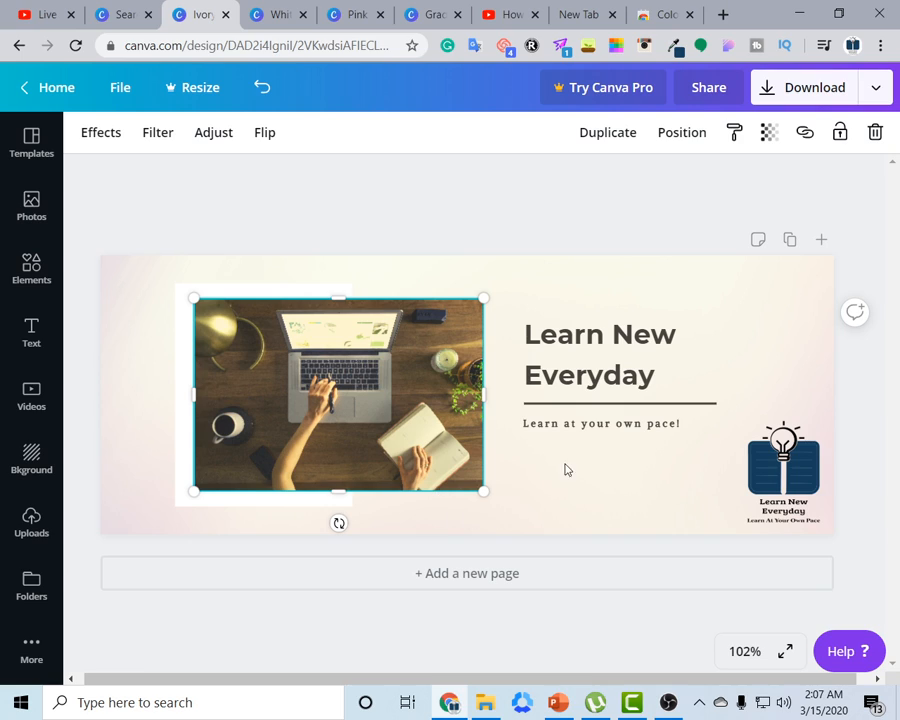
Try to adjust the crop of the banner's background image
click(574, 493)
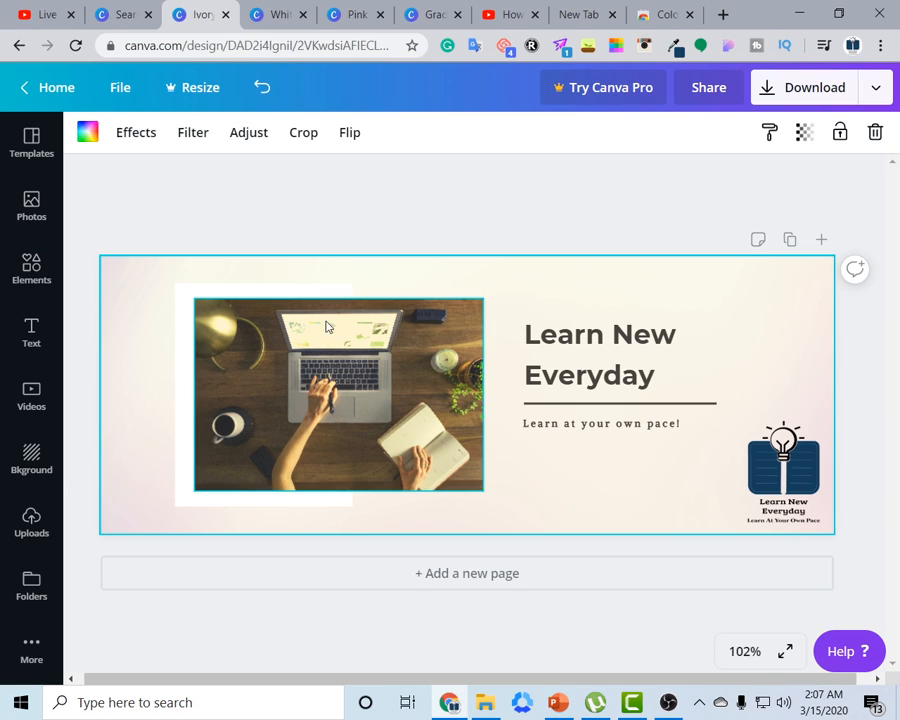
click(303, 132)
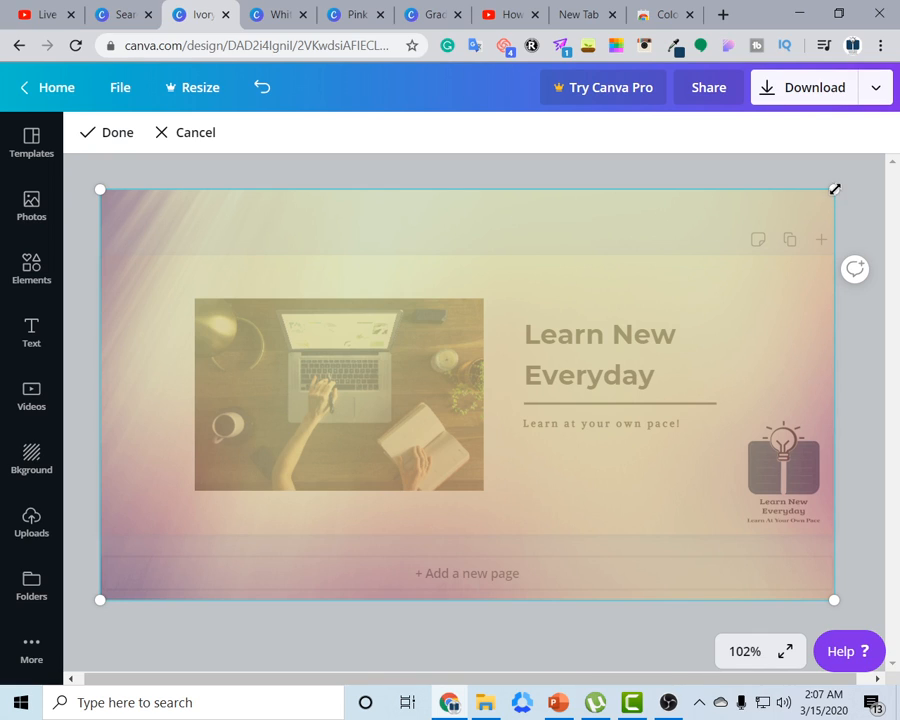
drag(818, 206, 816, 220)
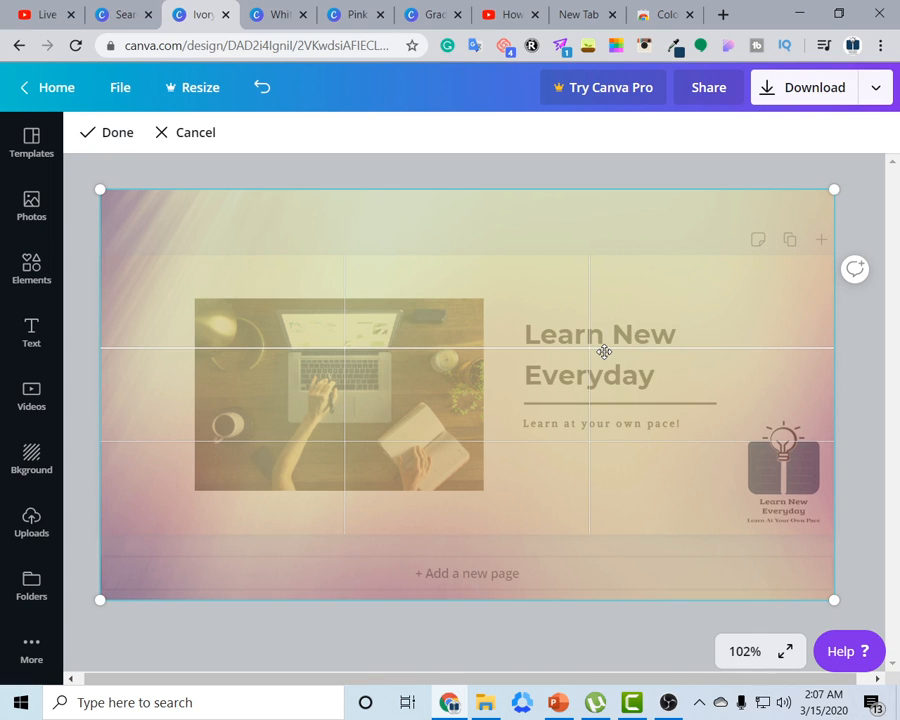
key(Return)
Look through the adjustment, filter and effects options for the laptop photo
click(420, 372)
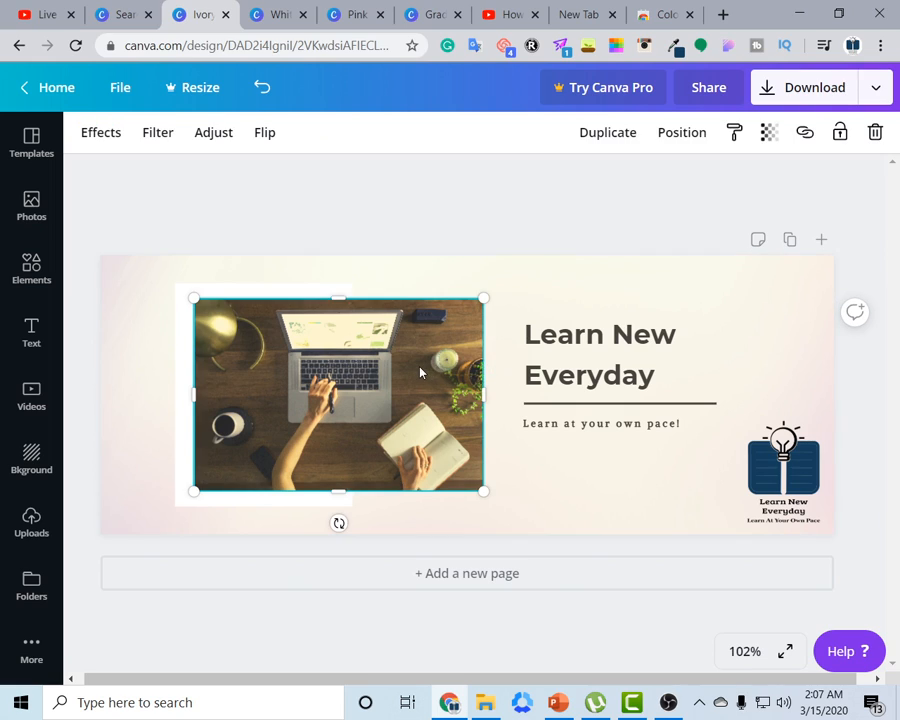
click(205, 134)
click(530, 140)
click(150, 140)
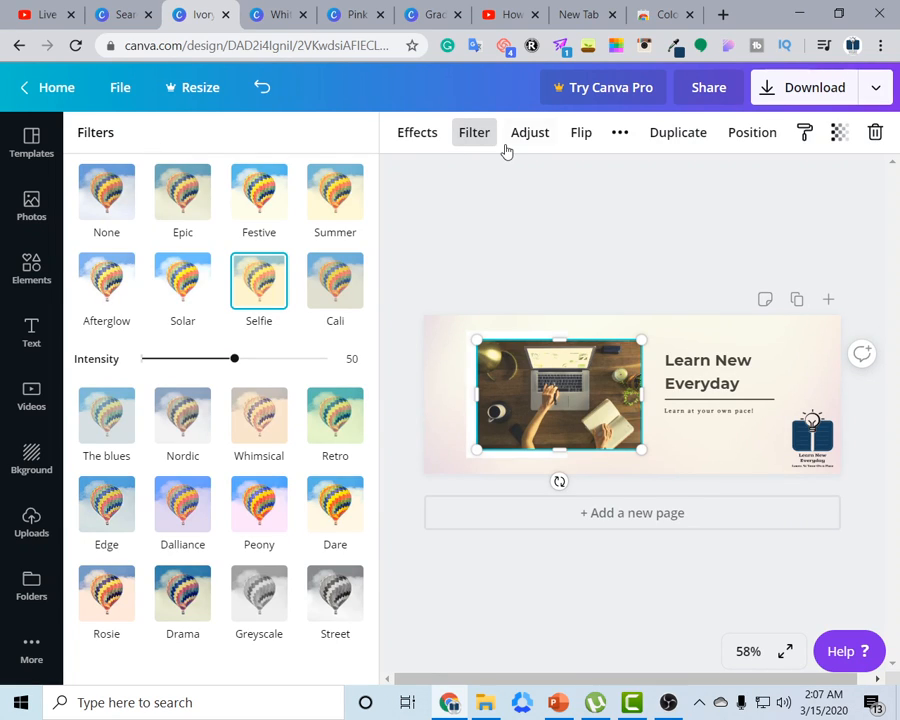
click(470, 177)
click(101, 138)
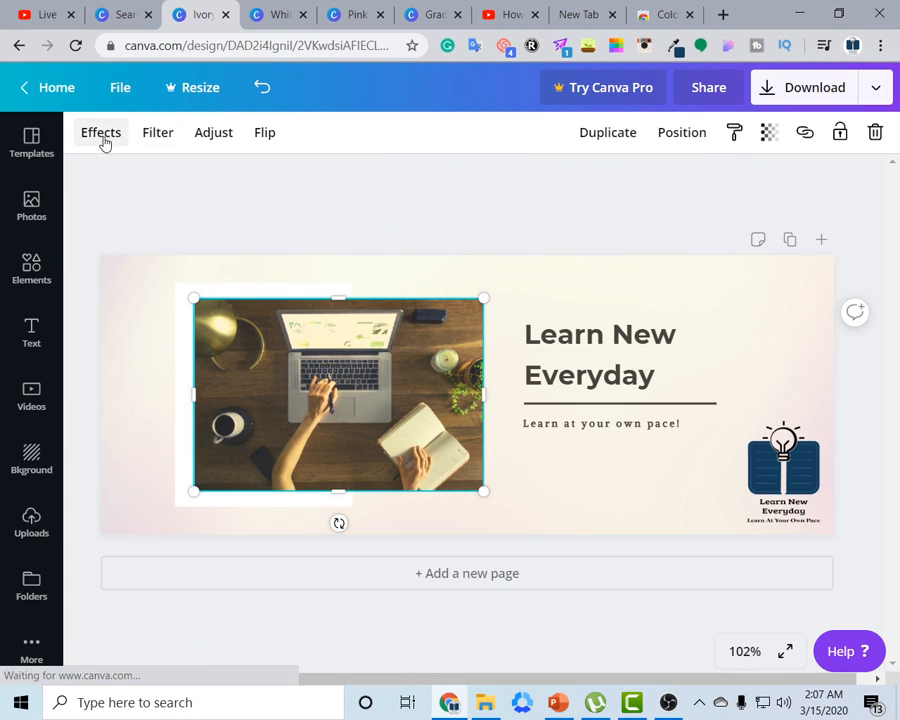
click(402, 140)
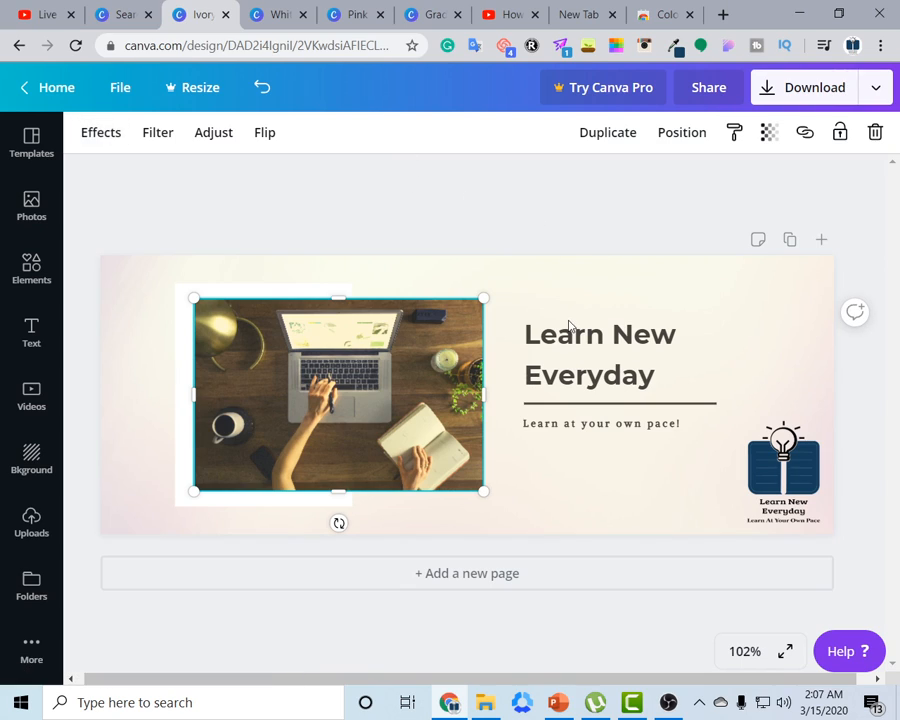
Reposition the banner's background image vertically within its crop frame and apply the crop
click(540, 284)
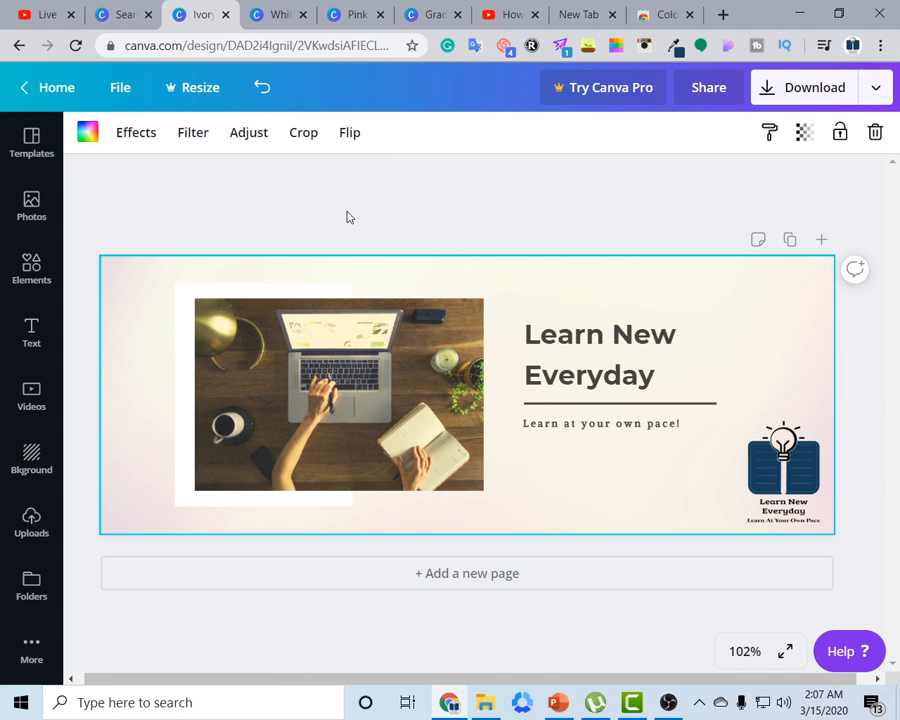
click(302, 132)
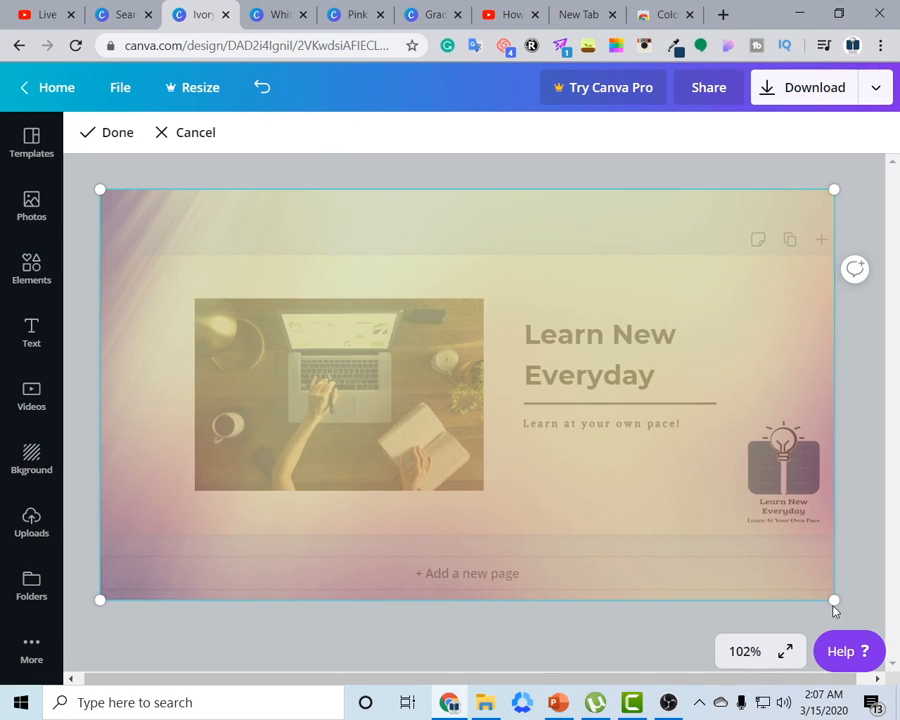
drag(834, 370, 715, 430)
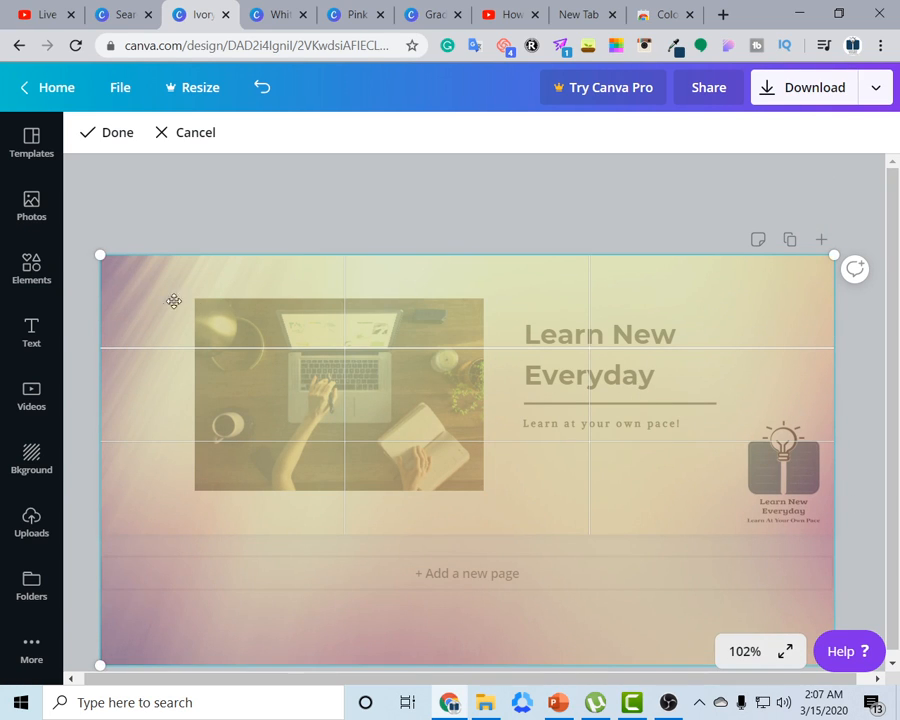
drag(322, 413, 321, 365)
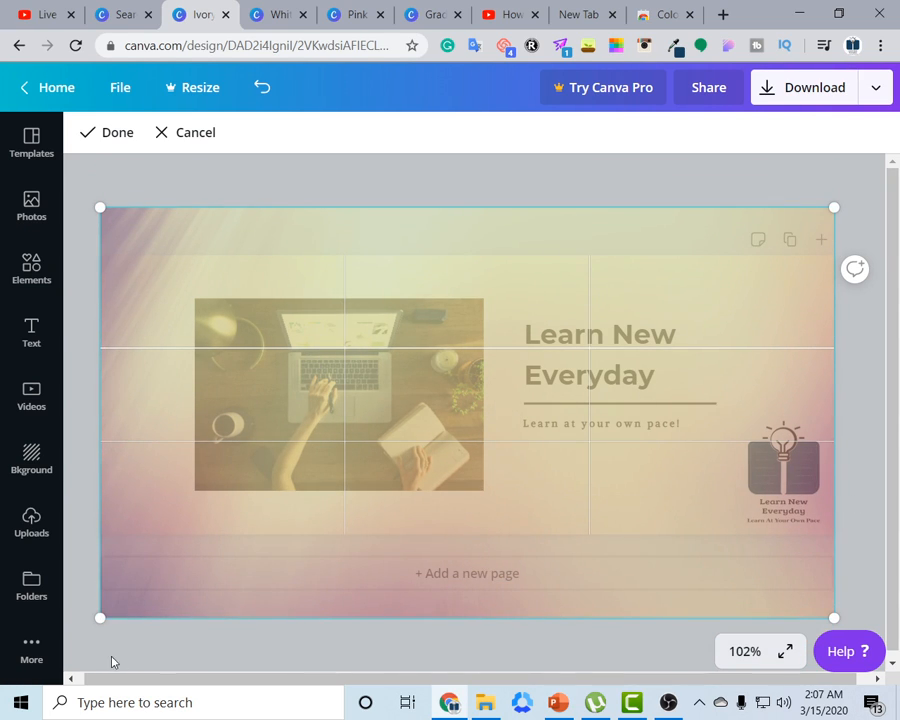
drag(416, 415, 865, 575)
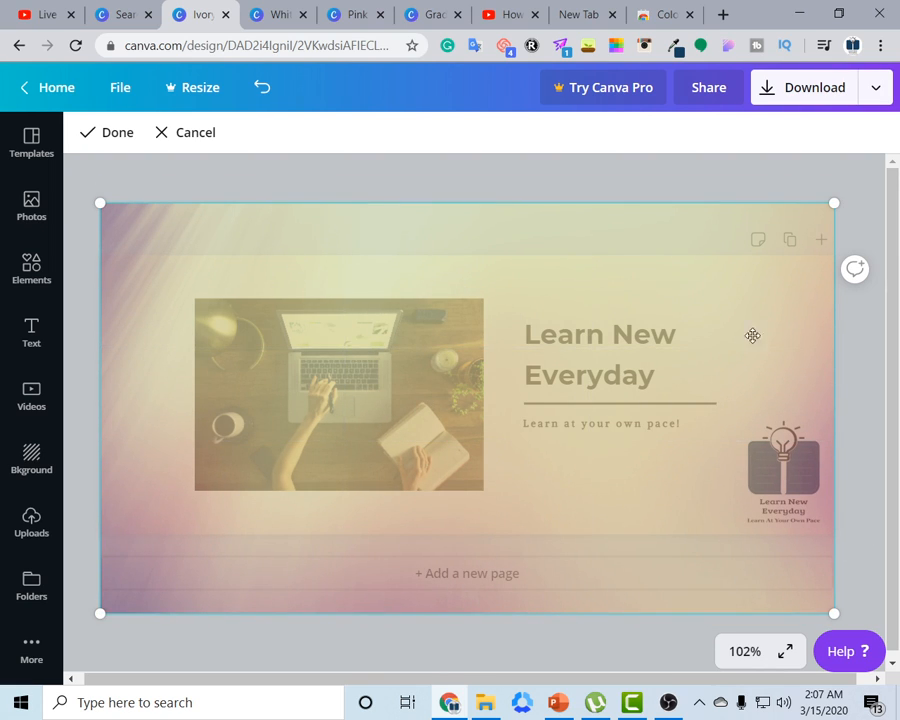
drag(225, 437, 307, 354)
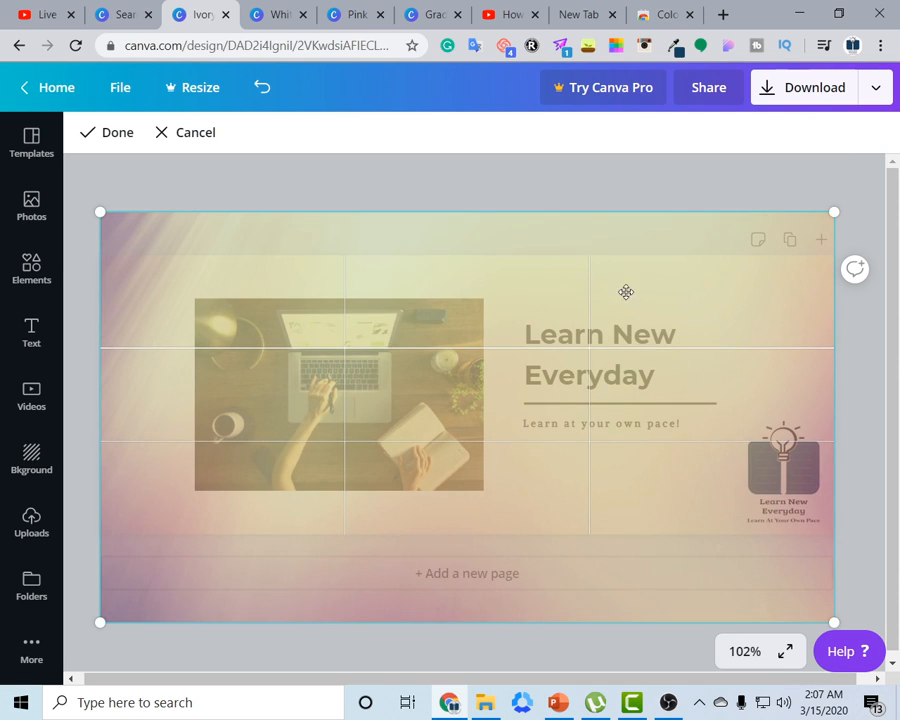
drag(595, 341, 585, 293)
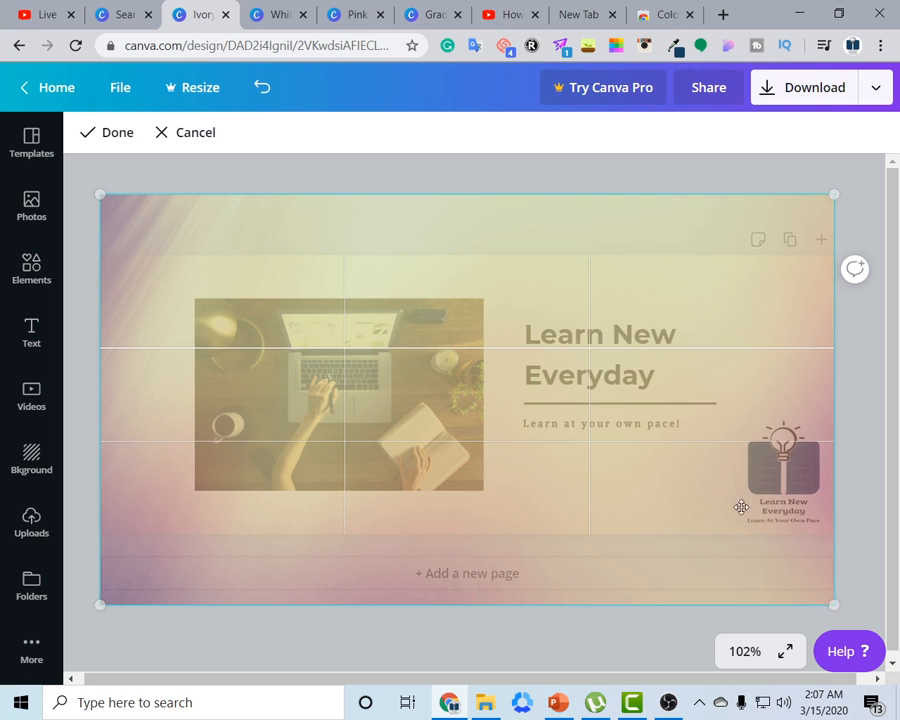
drag(738, 502, 700, 439)
click(615, 218)
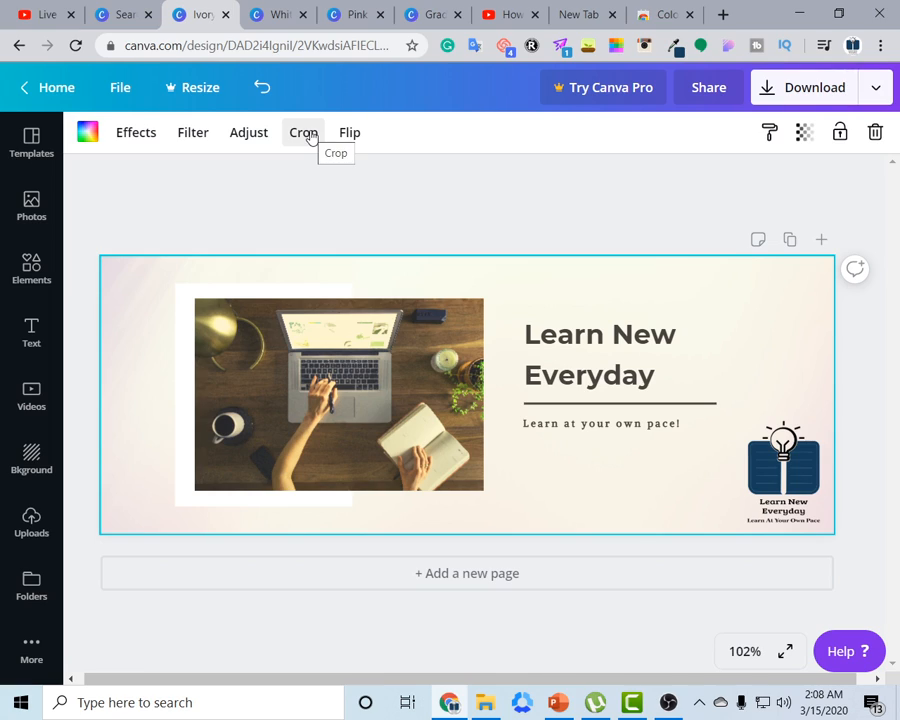
Lock the banner's background image, toggling its lock off and on again
click(840, 134)
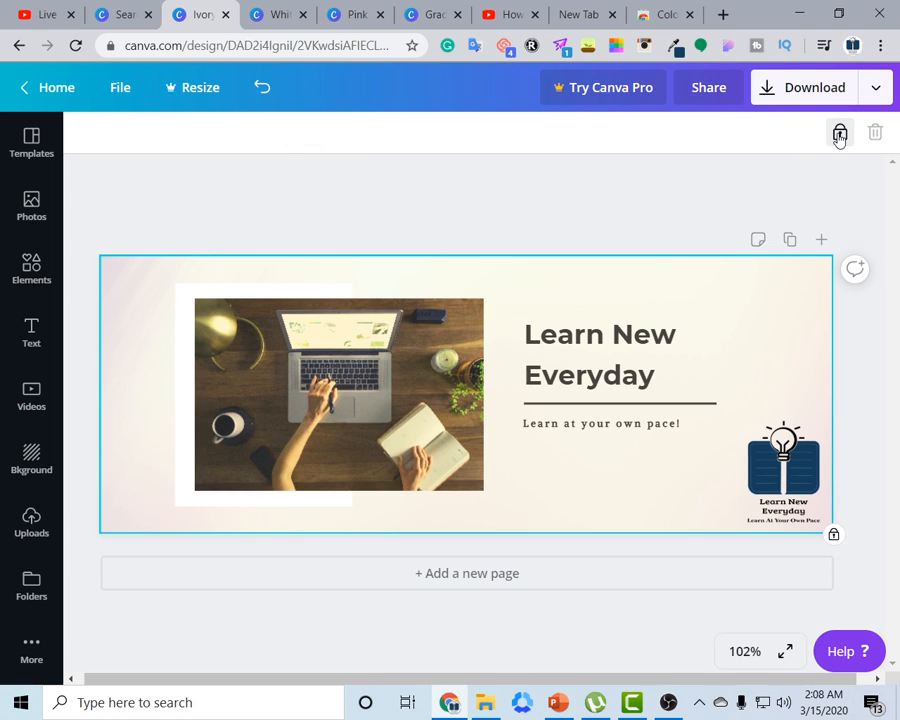
click(840, 134)
click(840, 134)
click(580, 372)
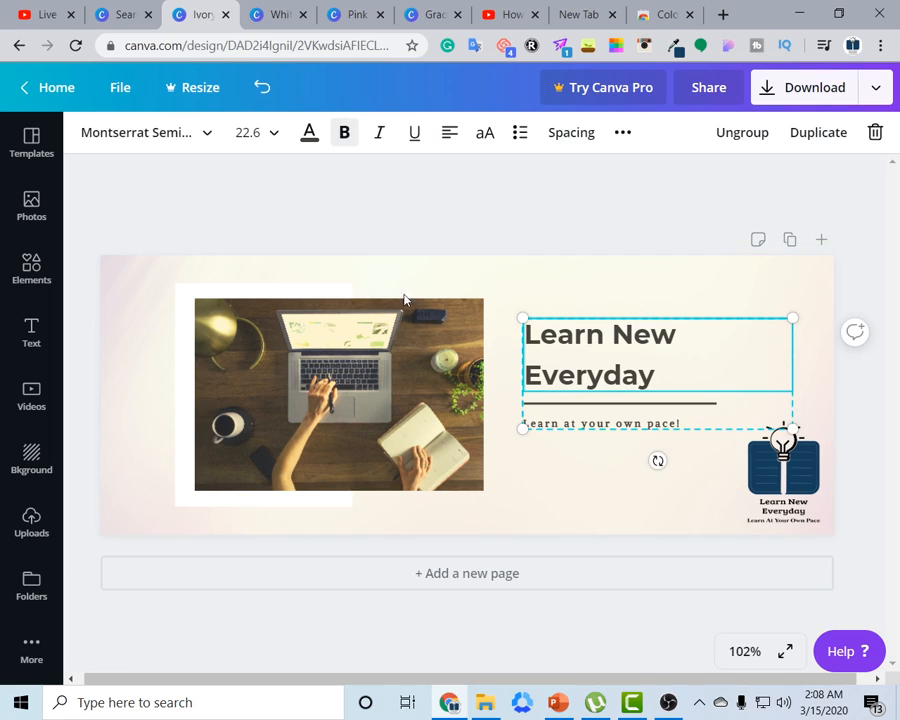
click(691, 275)
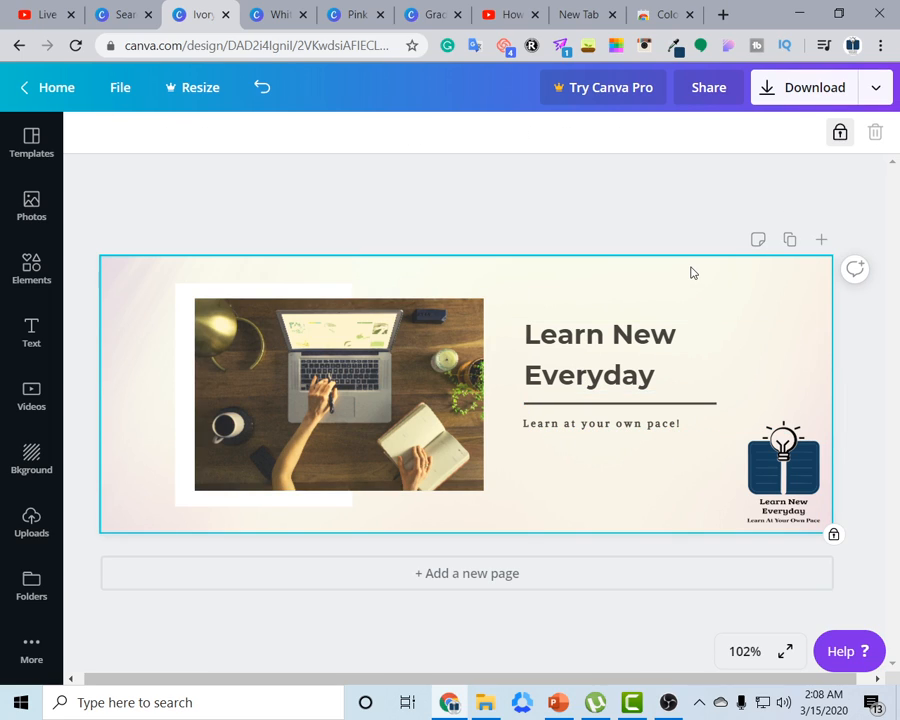
click(840, 134)
click(840, 134)
Try selecting and moving over the locked background, and unlock it
click(576, 344)
drag(504, 260, 760, 316)
drag(396, 246, 535, 290)
click(602, 282)
click(698, 266)
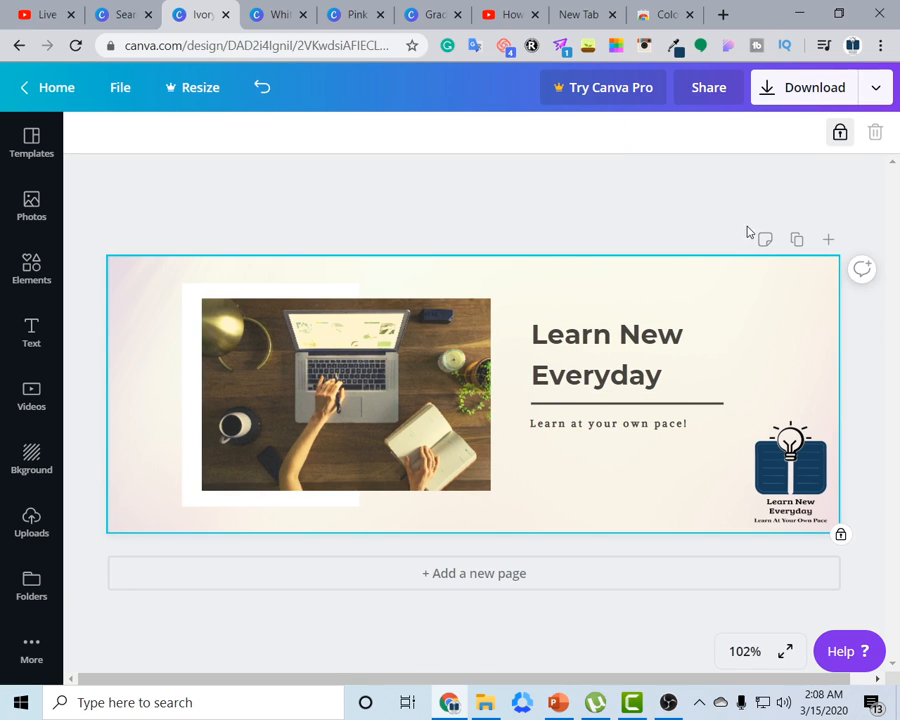
click(840, 142)
click(571, 162)
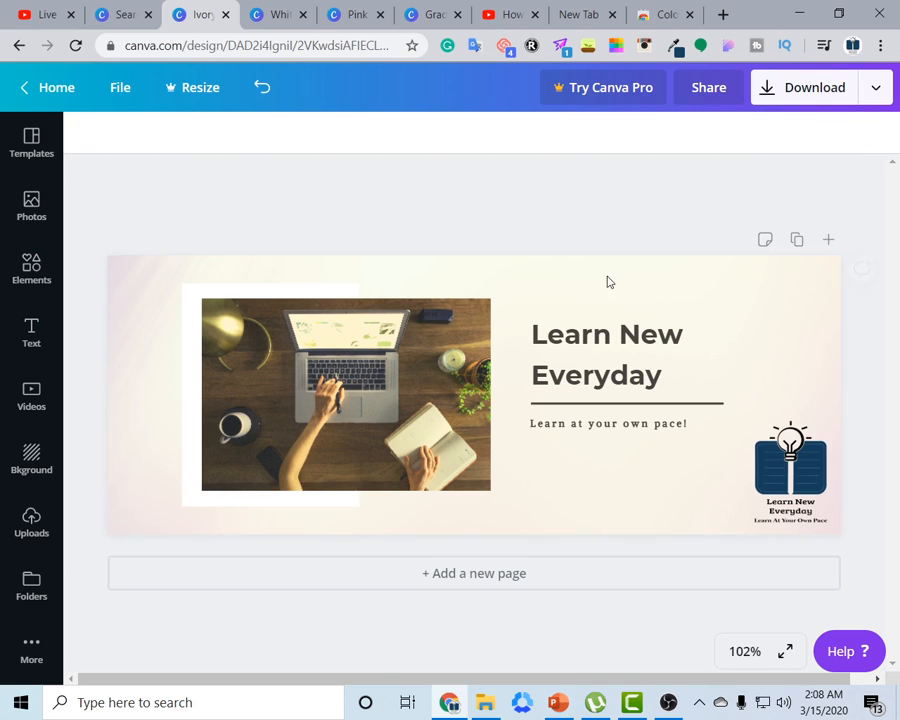
drag(612, 299, 685, 354)
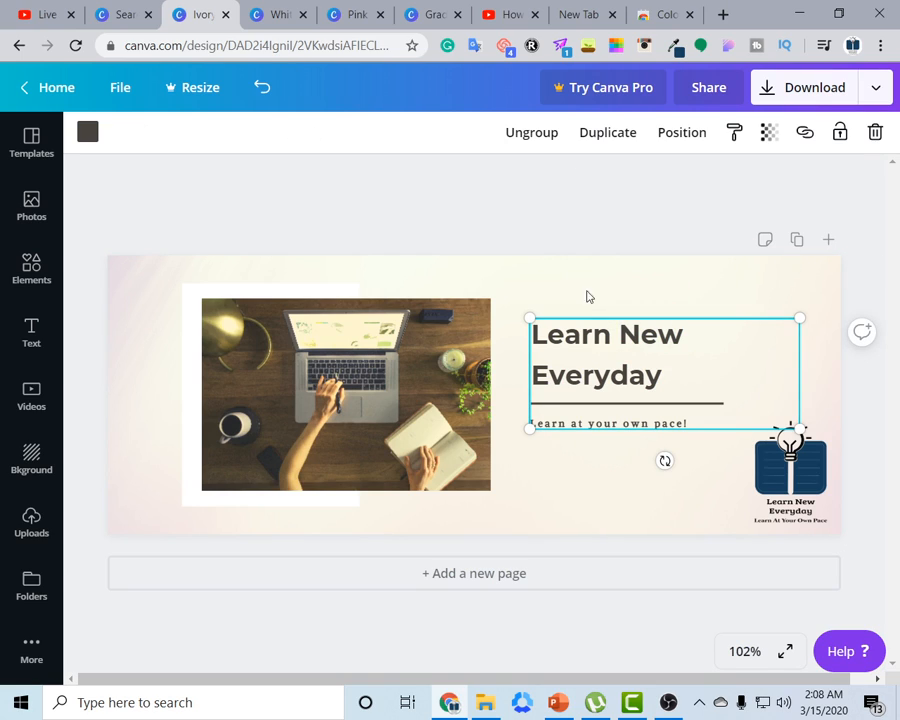
click(493, 205)
click(593, 373)
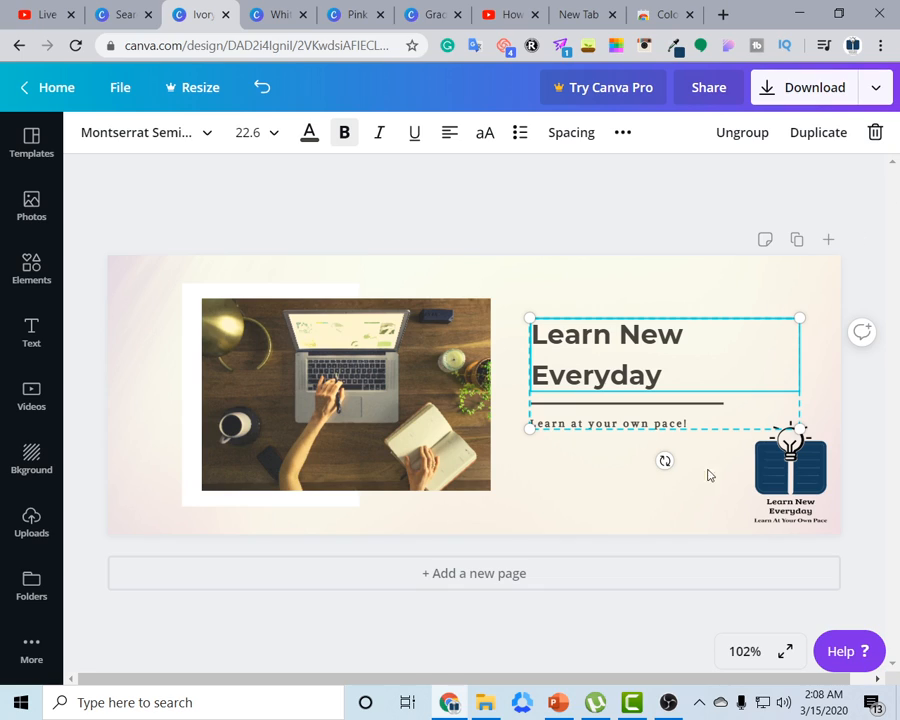
click(652, 279)
click(625, 341)
Lock the laptop photo and try to move it while it is locked
click(452, 310)
click(446, 322)
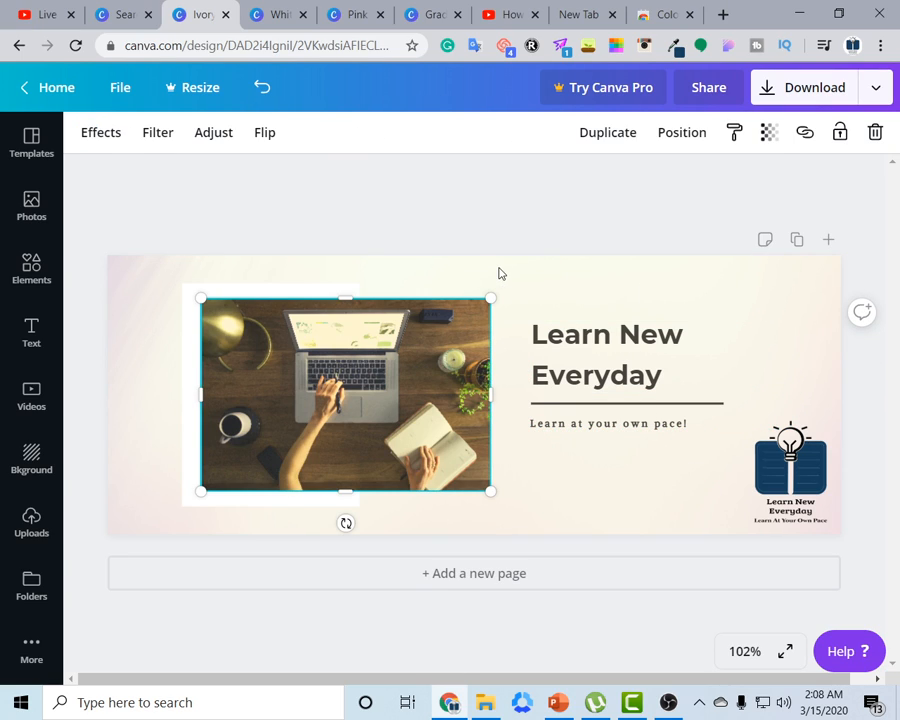
click(841, 135)
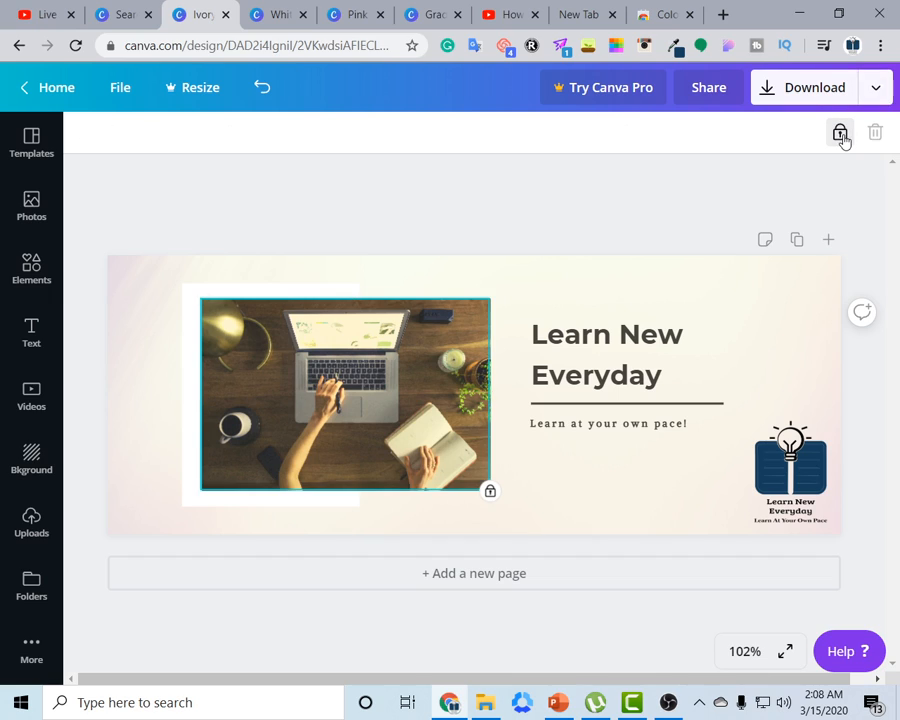
click(492, 214)
drag(424, 387, 540, 352)
drag(345, 382, 405, 317)
drag(436, 361, 498, 235)
drag(424, 376, 540, 250)
drag(350, 388, 450, 310)
drag(391, 403, 569, 227)
click(458, 372)
Unlock the laptop photo, try moving it slightly to the right, and undo the move
click(840, 134)
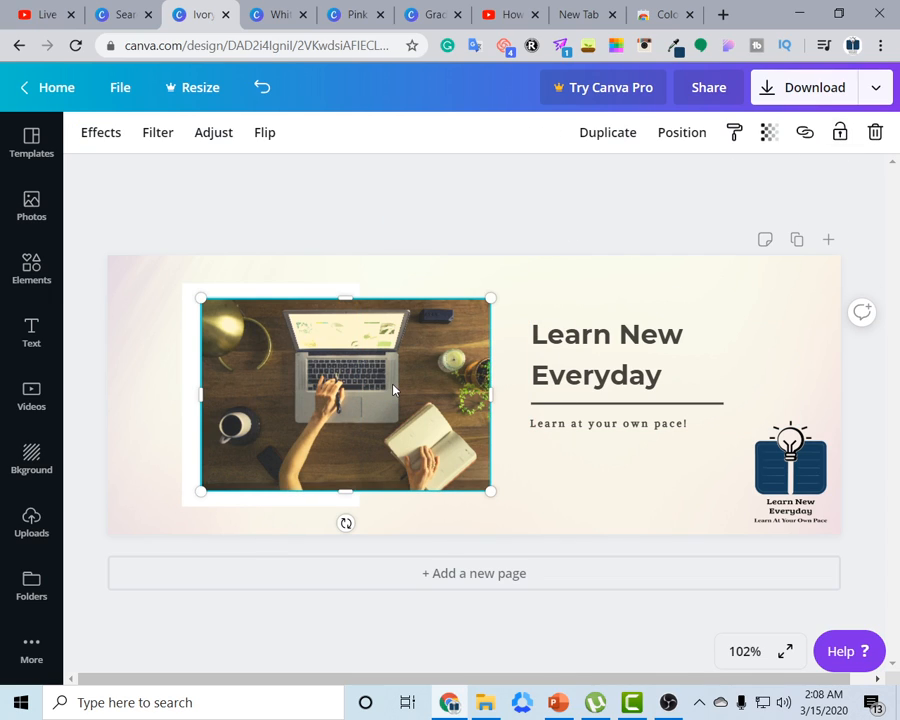
mouse_move(393, 390)
mouse_down()
mouse_move(484, 328)
mouse_move(407, 390)
mouse_up()
click(577, 197)
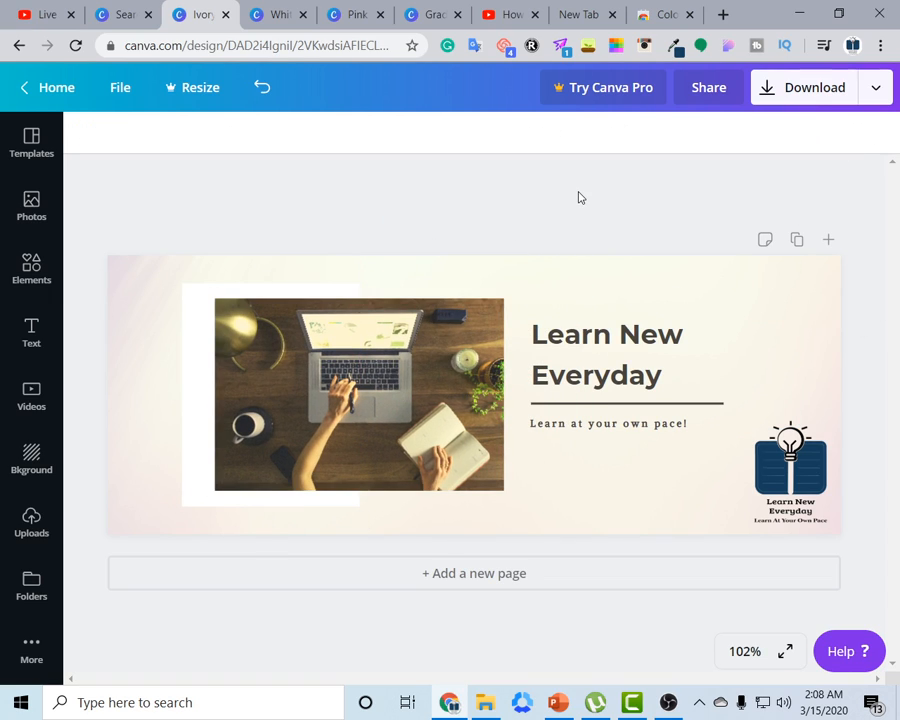
key(ctrl+z)
key(ctrl+z)
Lock the laptop photo in place and clear the selection on the banner
click(468, 370)
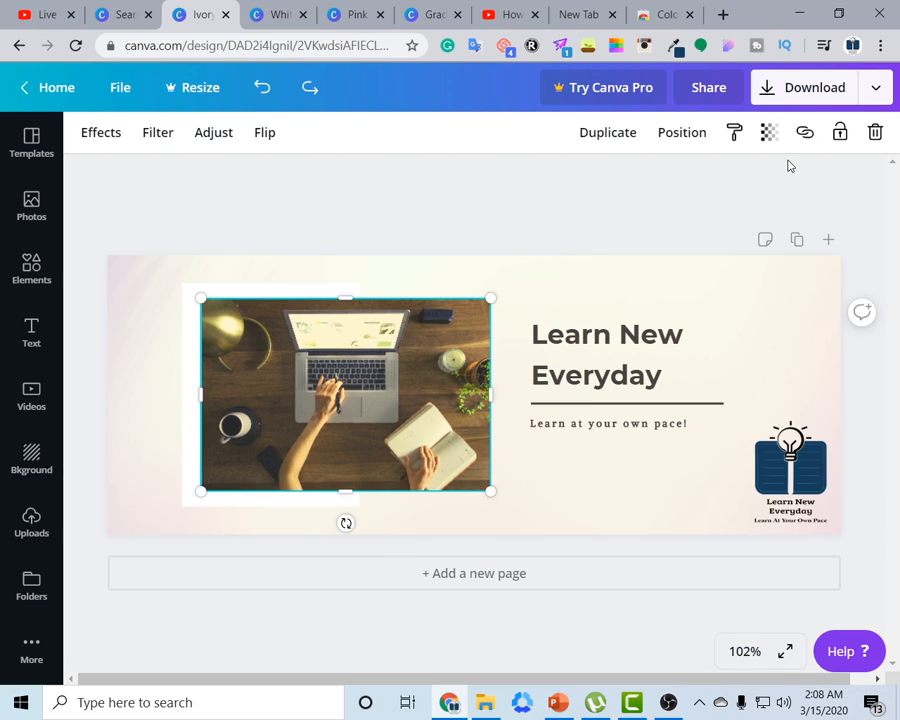
click(840, 133)
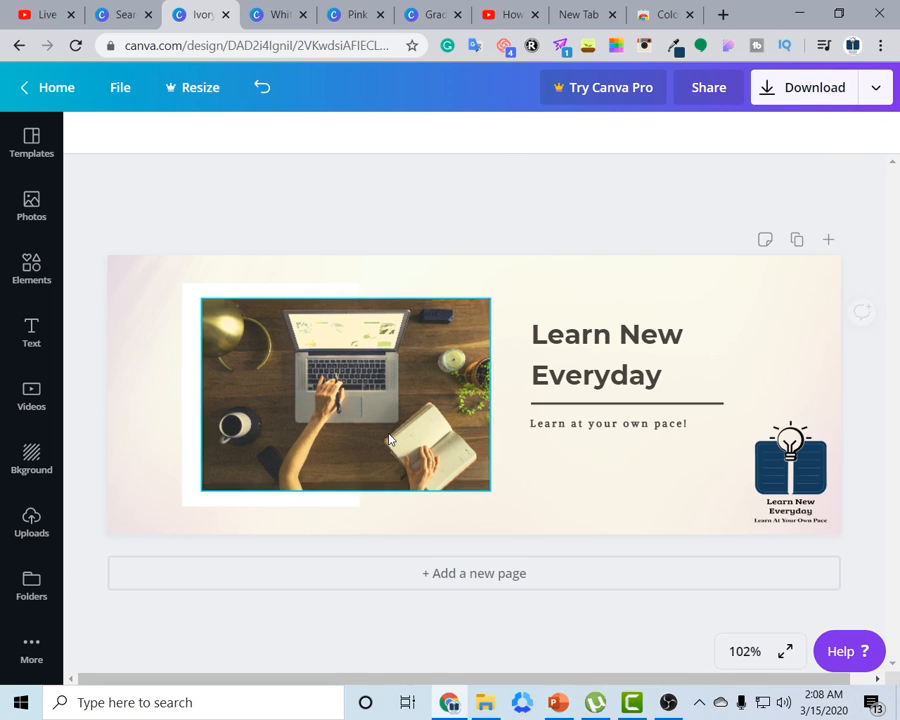
click(653, 272)
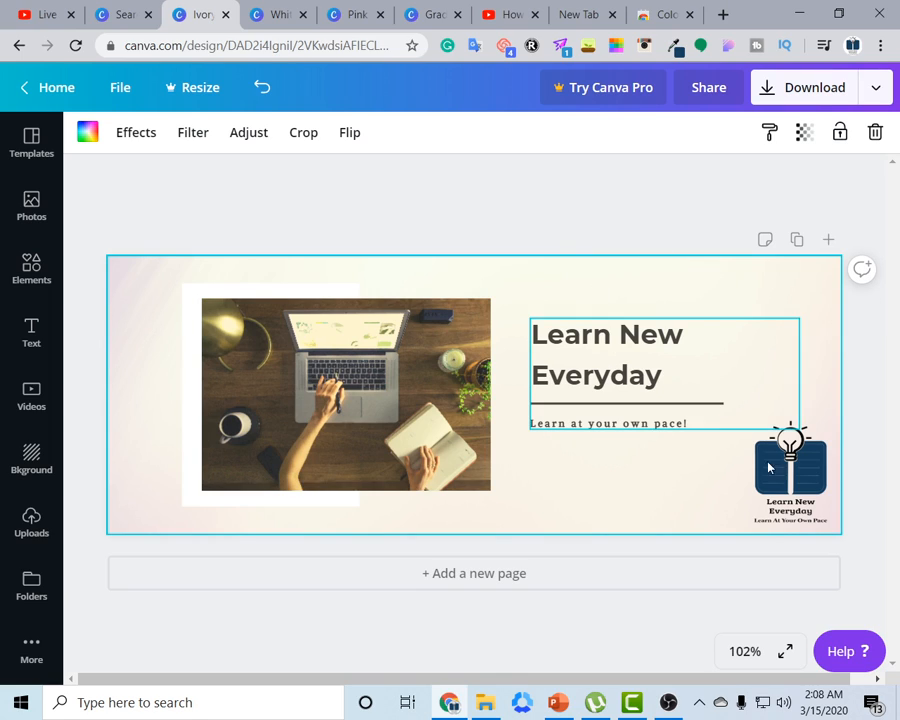
click(201, 489)
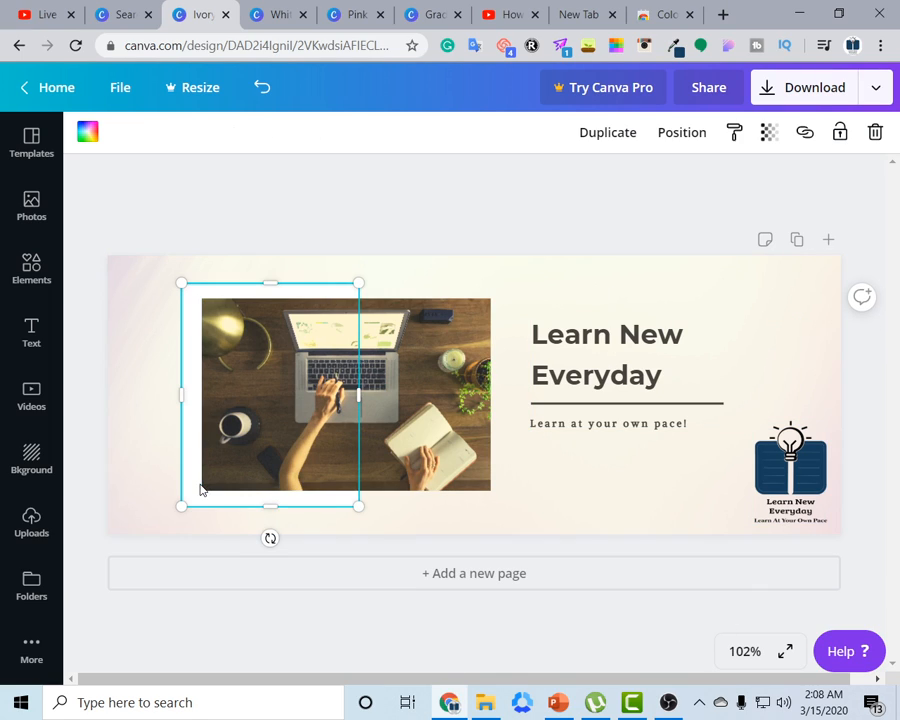
click(490, 214)
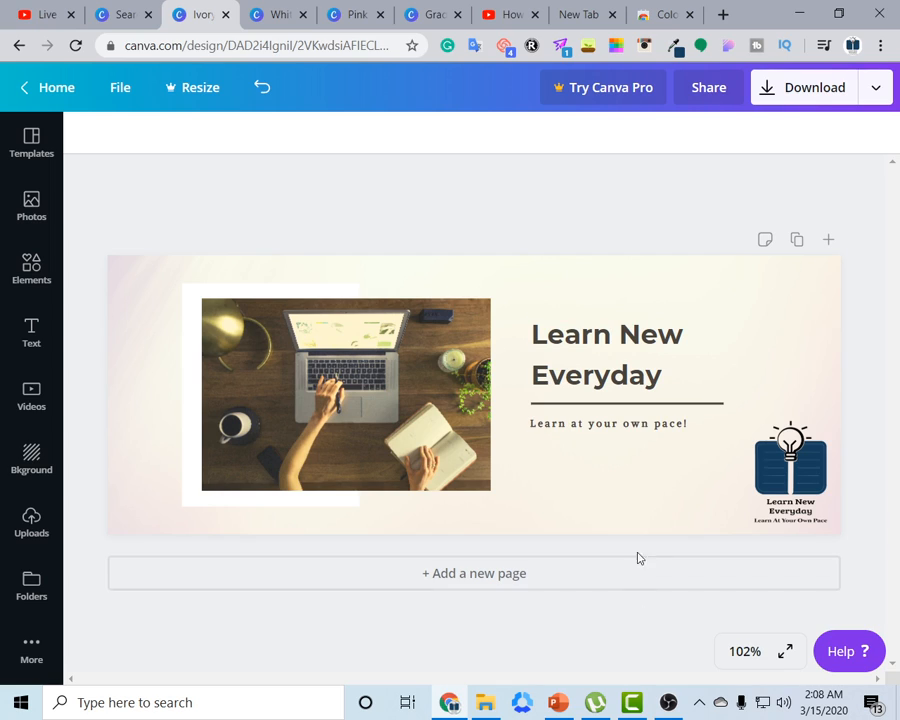
Download the banner with JPG as the file type, dismissing the Facebook notification
click(815, 88)
click(800, 210)
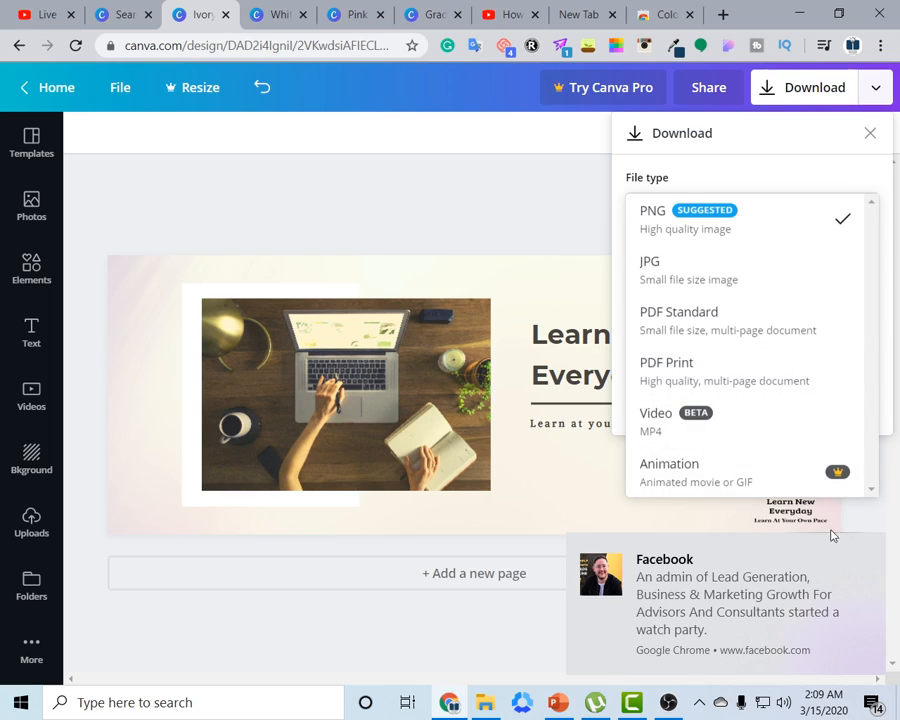
click(868, 551)
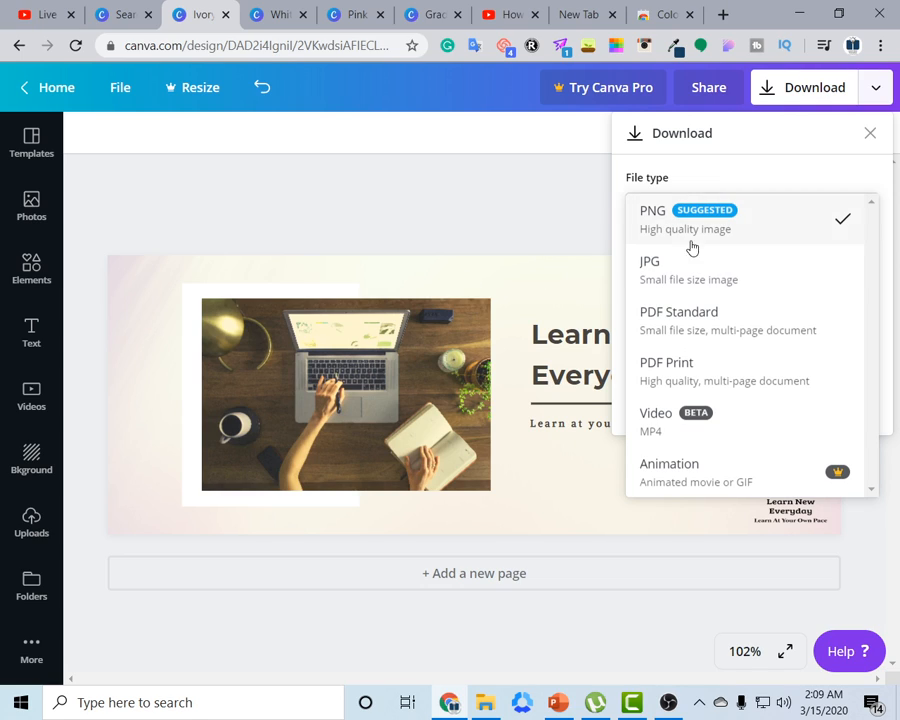
click(727, 285)
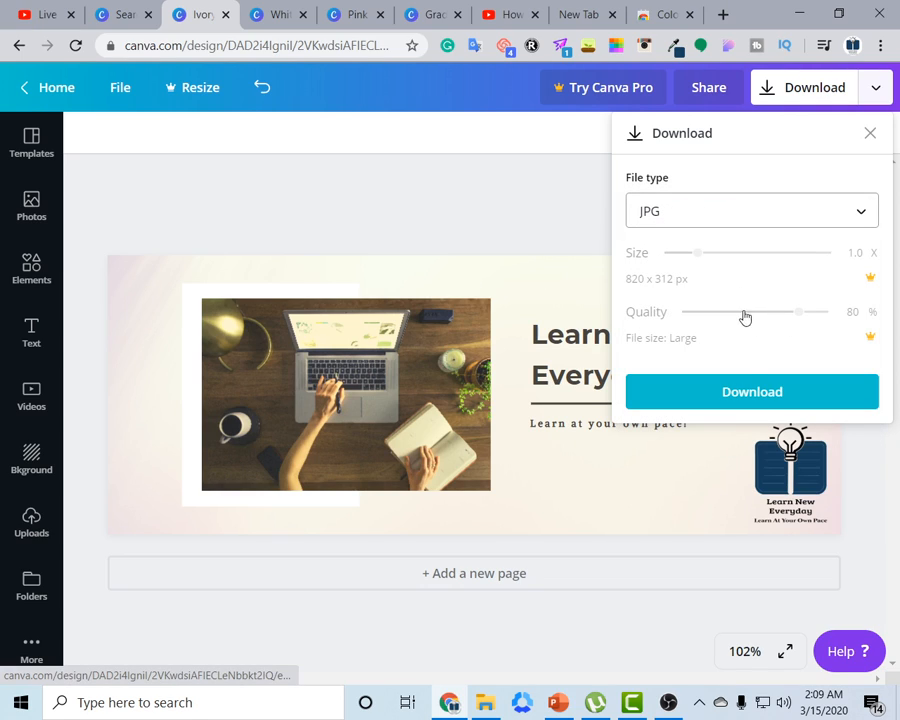
click(742, 394)
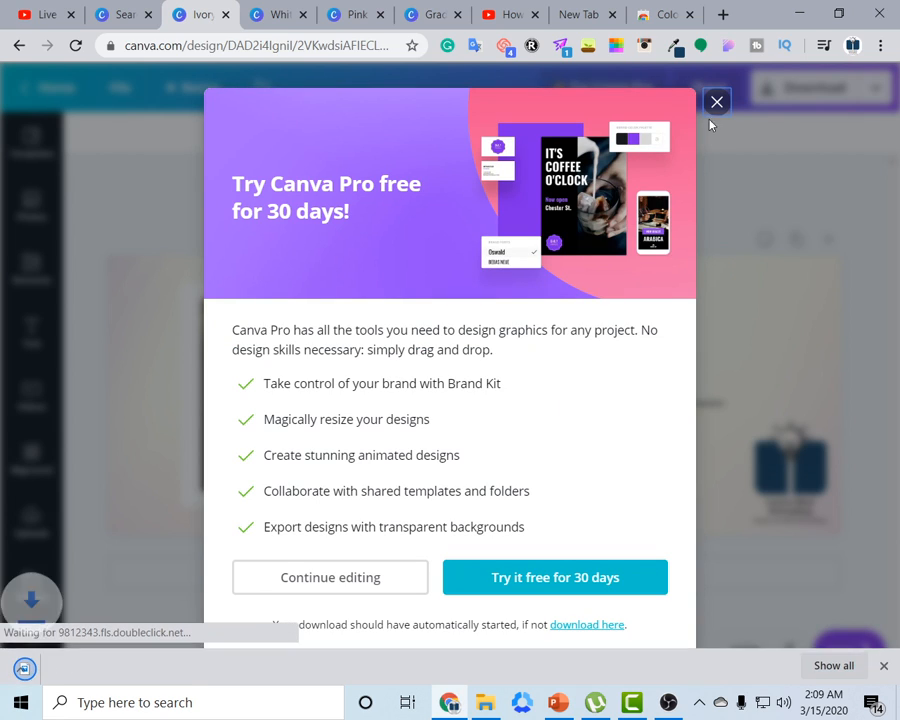
Dismiss the Canva Pro offer, view the downloaded JPG in Photos and close the viewer
click(717, 100)
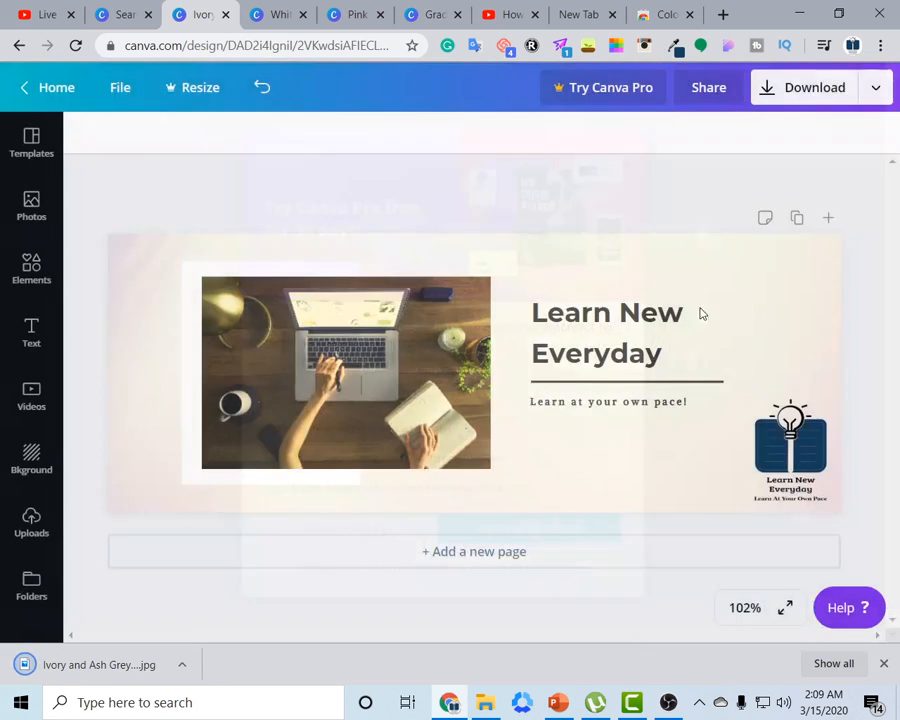
click(76, 663)
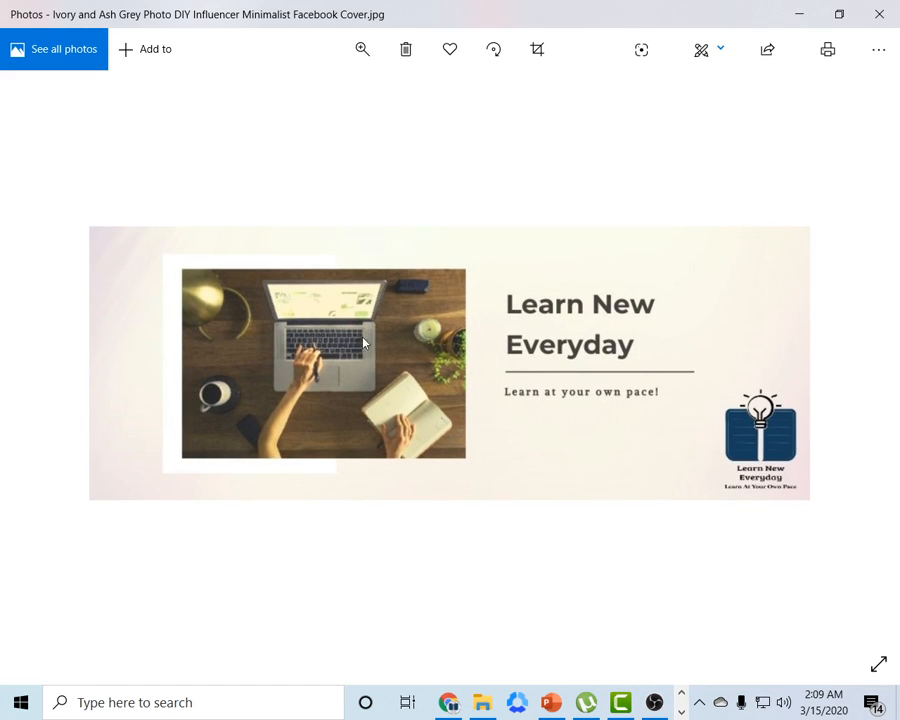
click(879, 14)
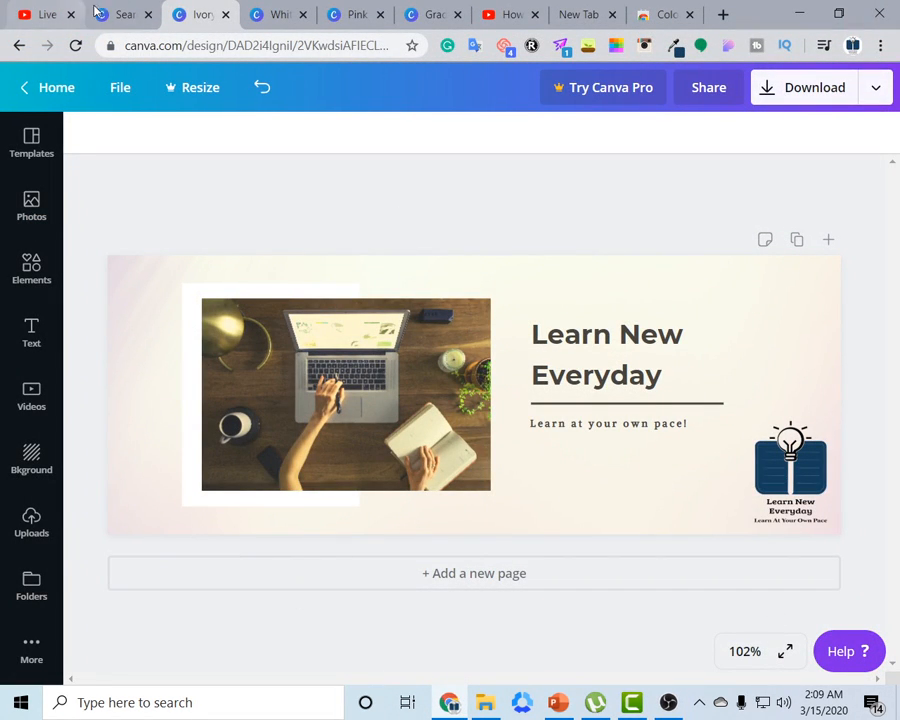
Return to the Facebook Cover template results and clear the search
key(ctrl+shift+Tab)
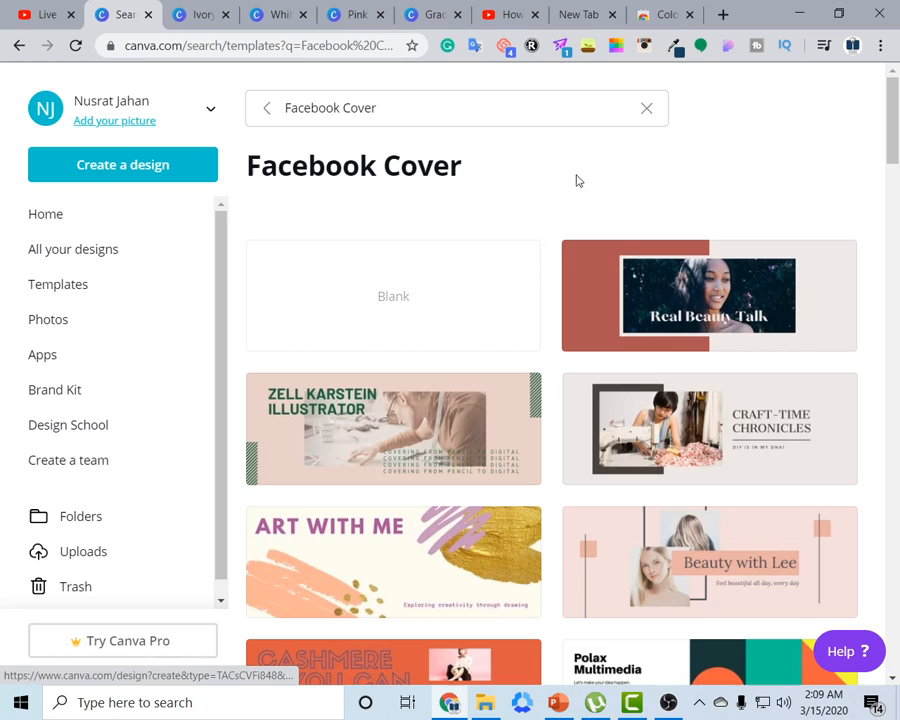
click(646, 108)
Switch to the "How To Work On Canva?" live stream on YouTube, reload it, and pause and mute the playback
click(512, 14)
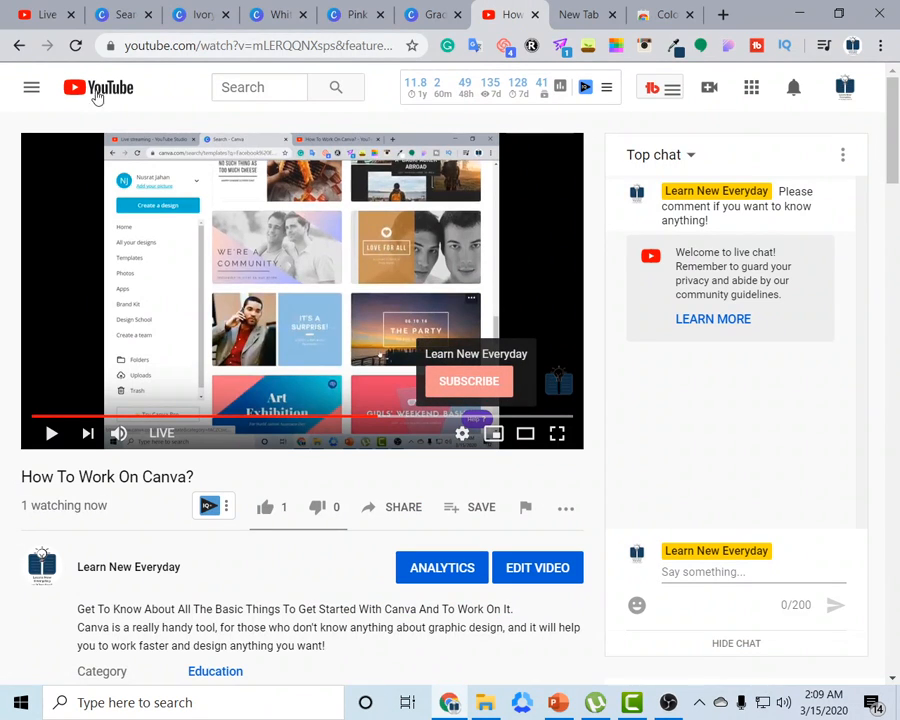
click(75, 45)
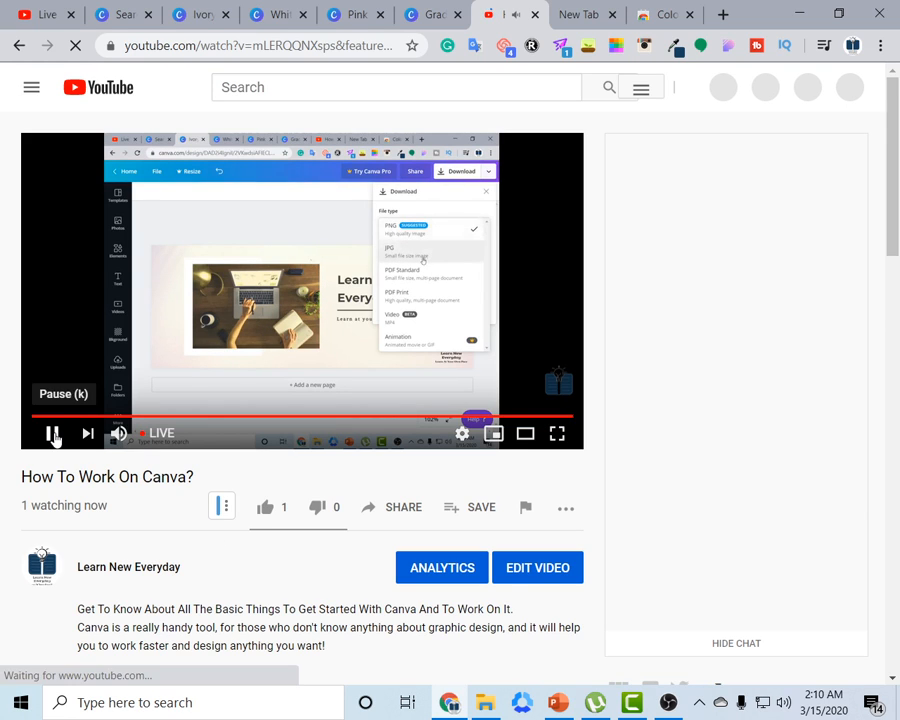
click(52, 434)
click(117, 434)
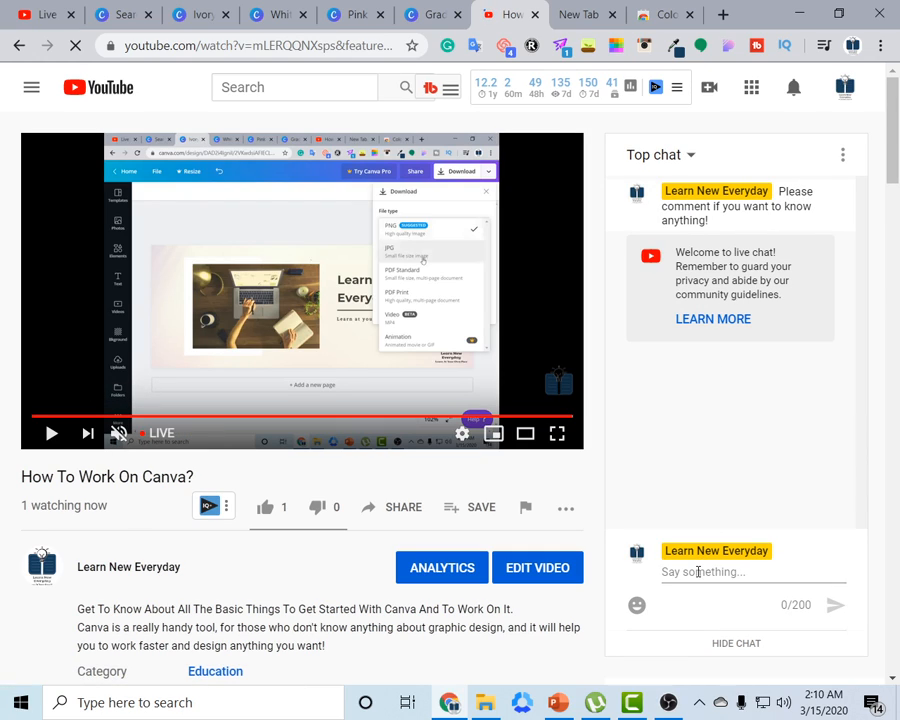
Post "What else do you want me to design?" in the live stream's chat
click(698, 570)
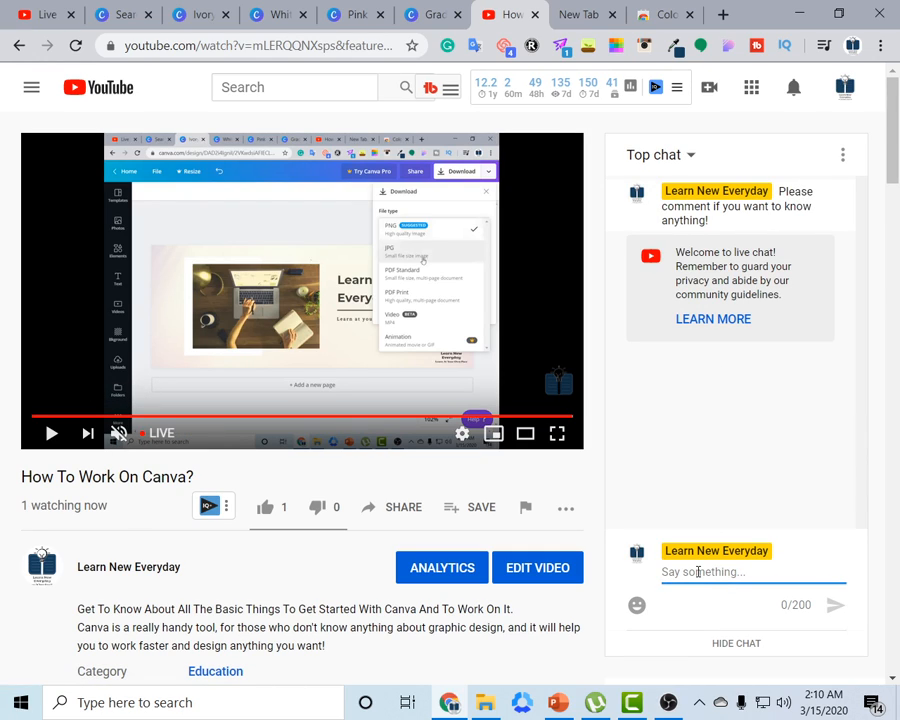
text(What else do you want)
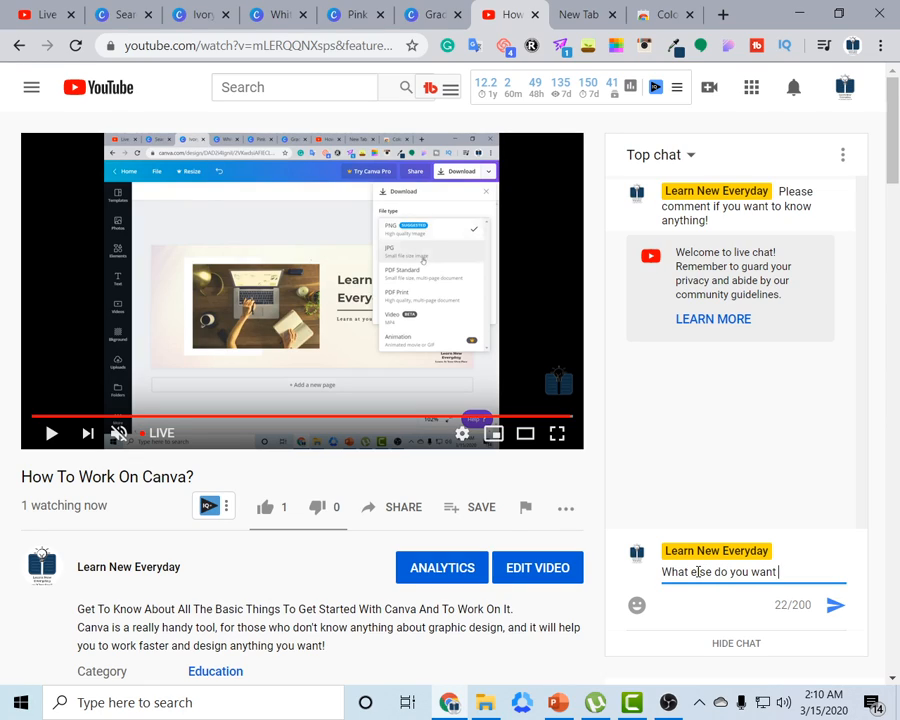
text( me to desing)
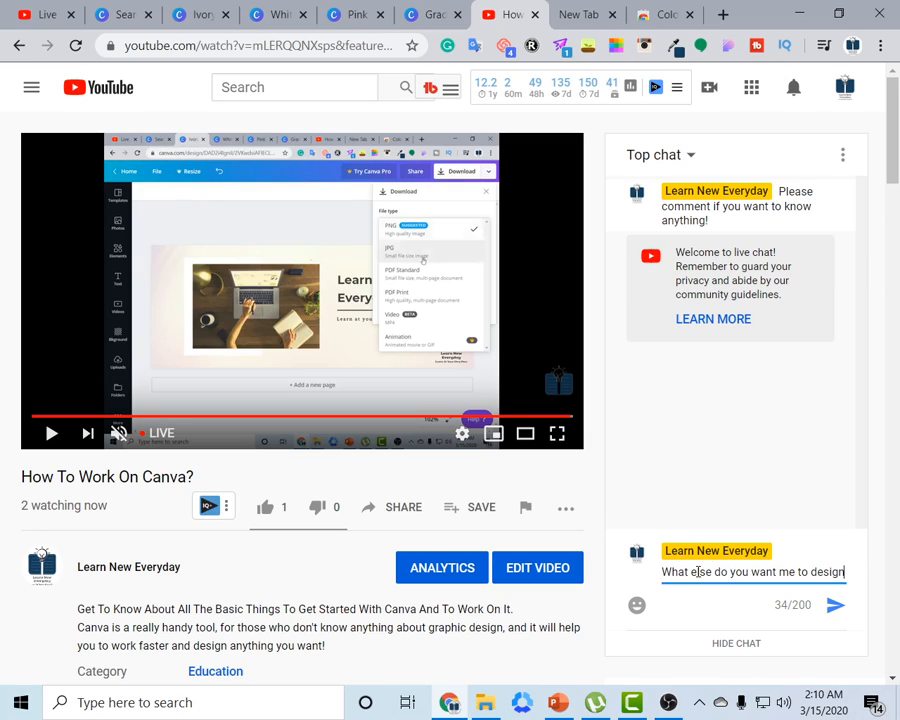
text(?)
key(Return)
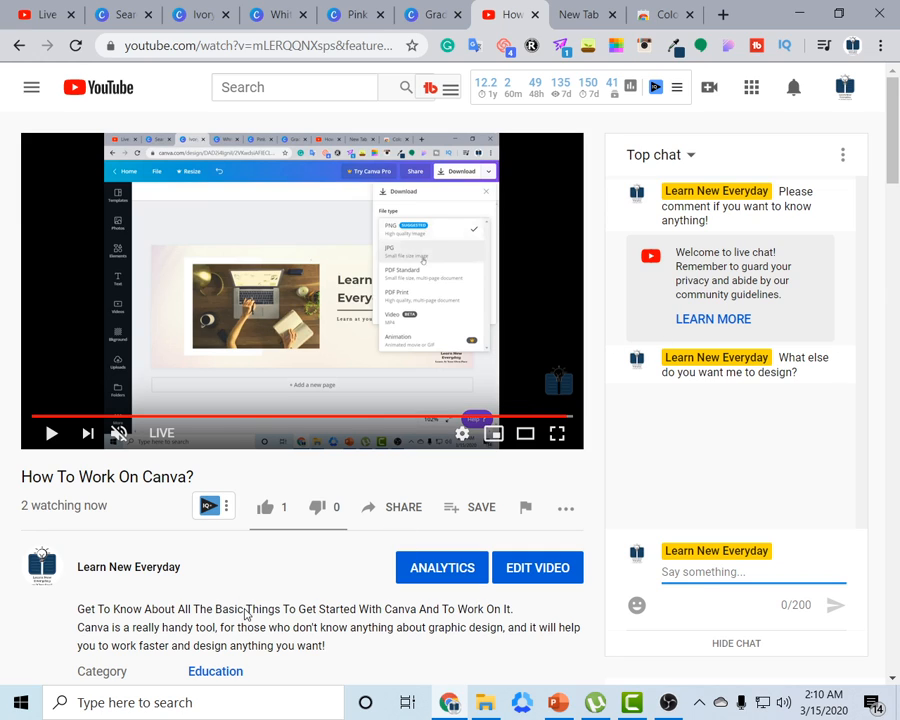
scroll(247, 617, down, 3)
scroll(245, 618, up, 3)
Look through the open Canva cover designs and return to the "Learn New Everyday" cover
click(205, 14)
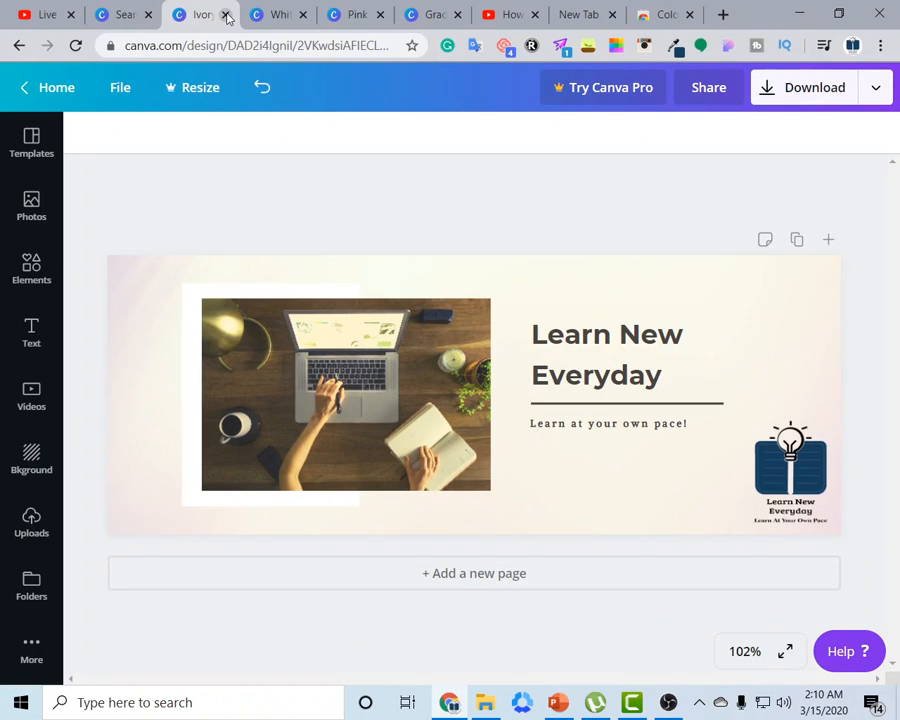
click(266, 16)
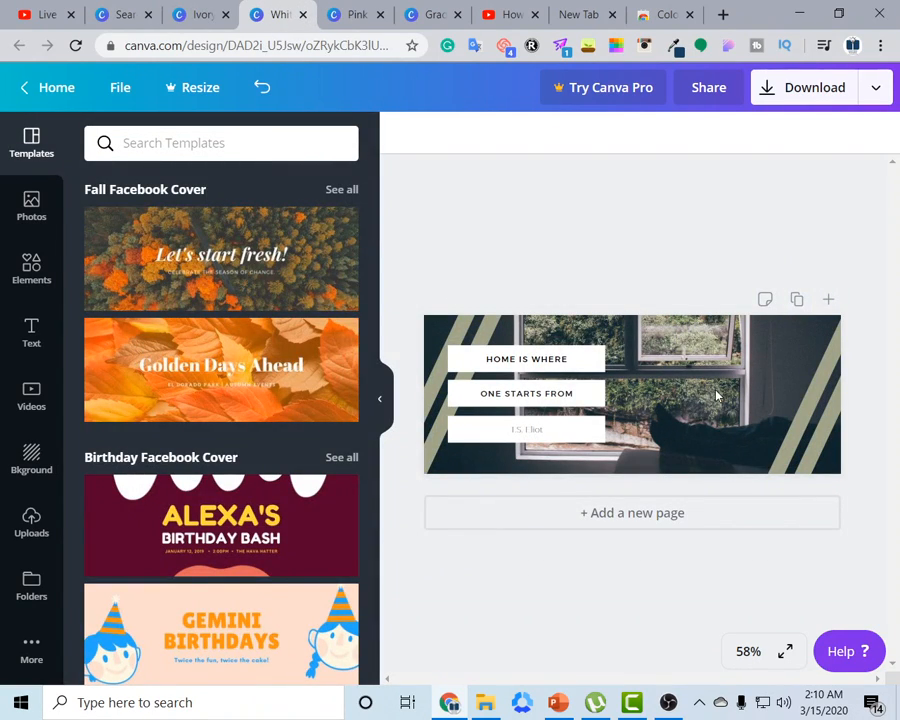
click(349, 16)
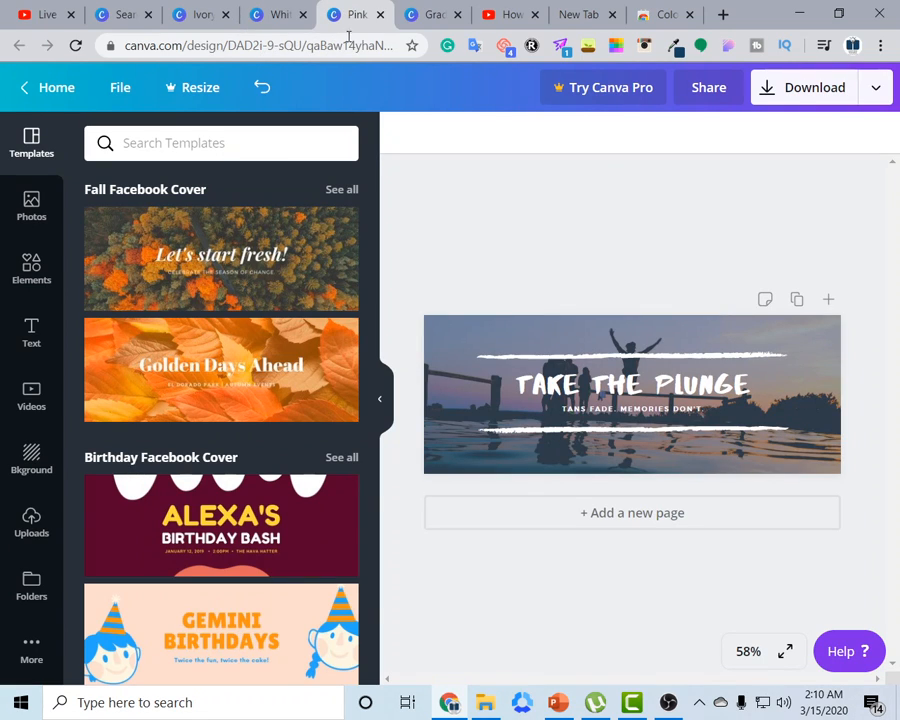
click(428, 14)
click(281, 11)
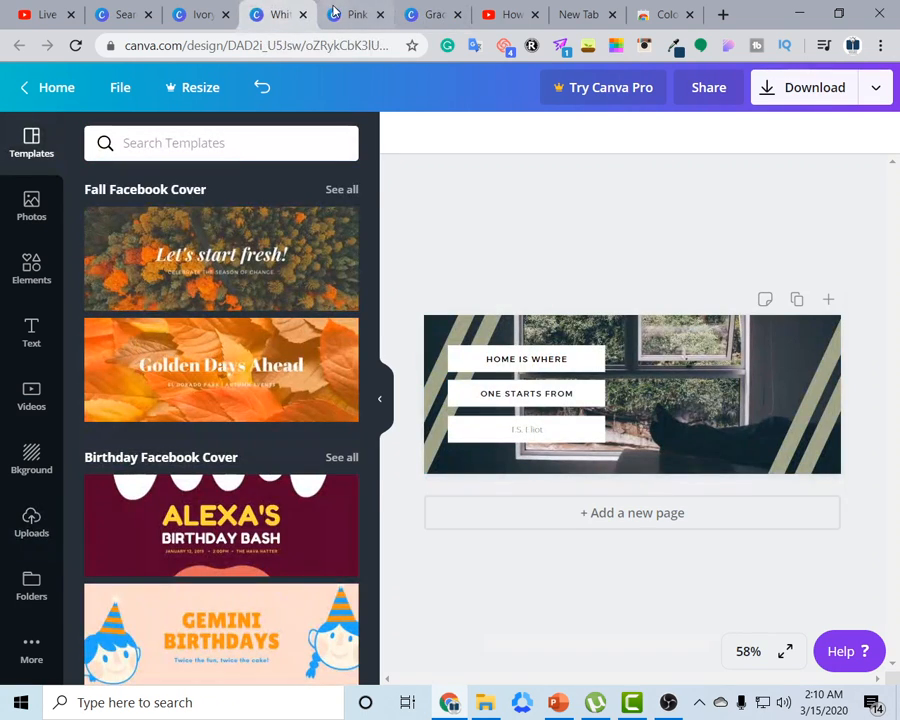
click(201, 10)
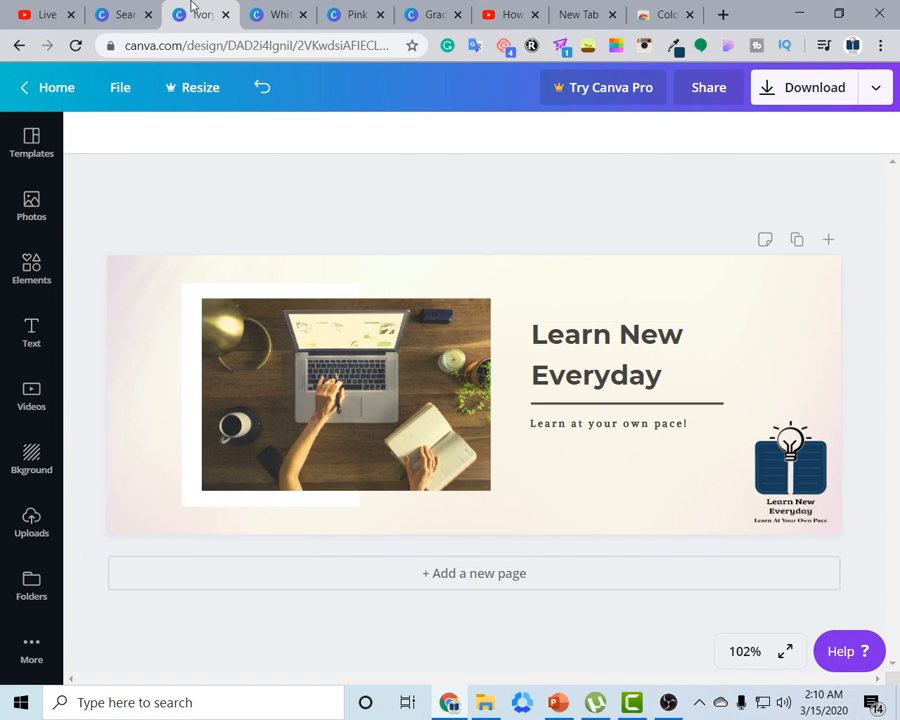
Search the Canva templates for "Facebook Post" and browse the results
click(136, 11)
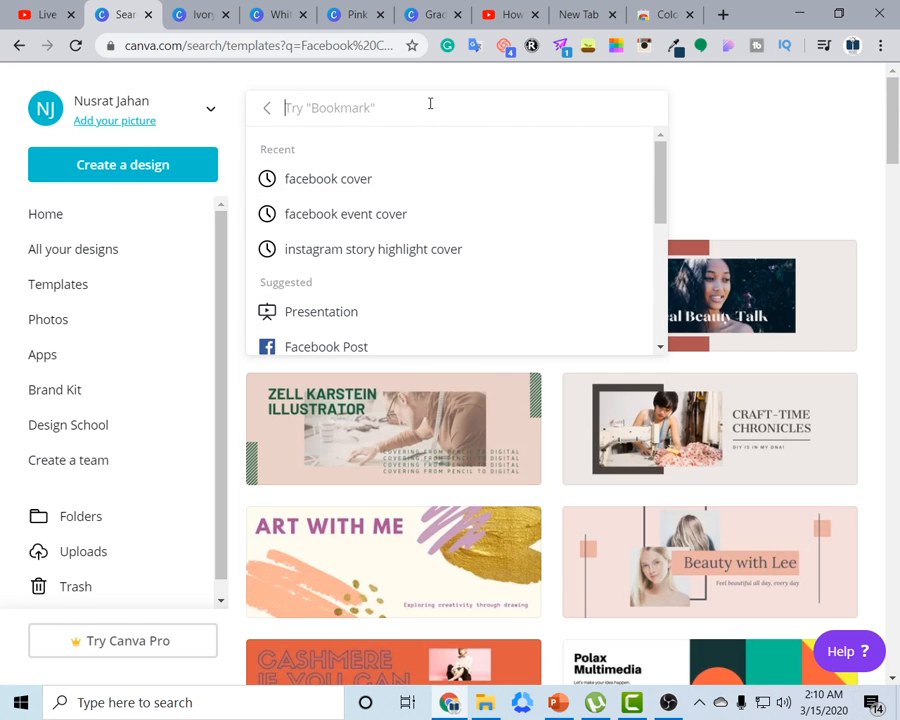
text(facebook)
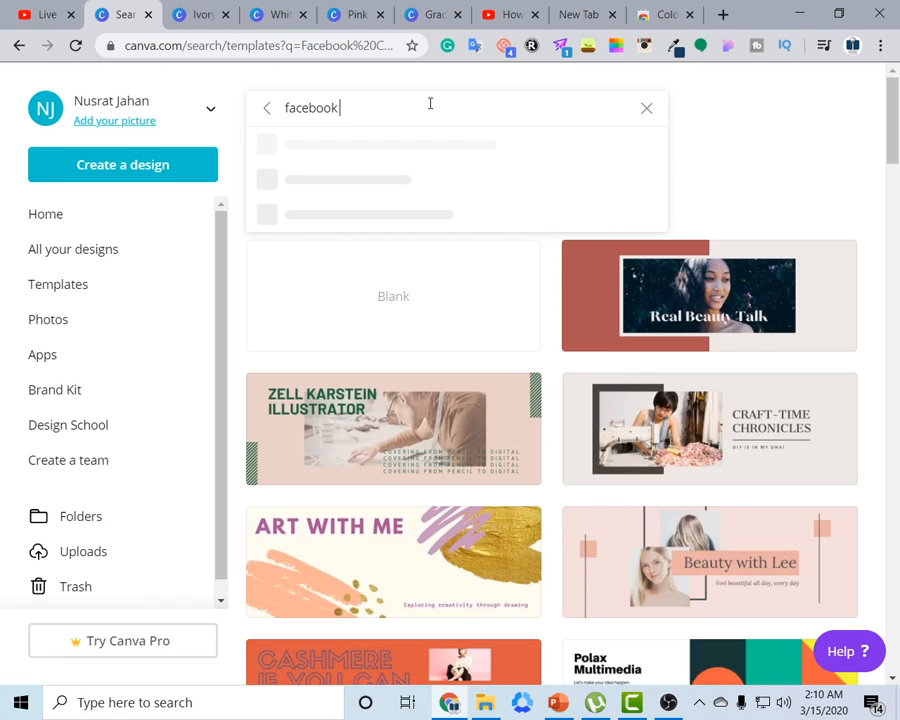
text( post)
click(383, 182)
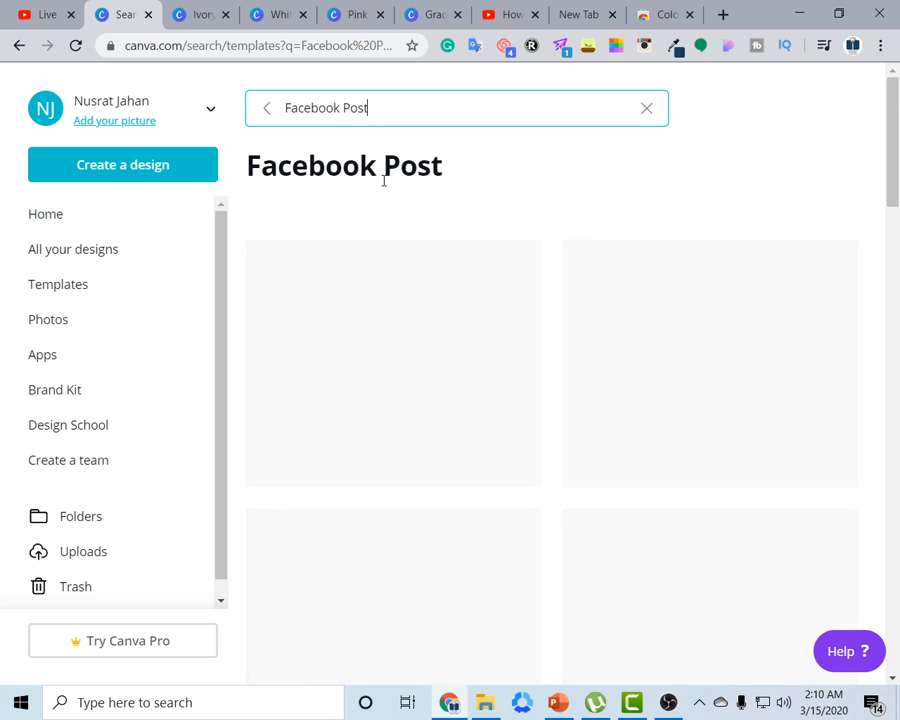
scroll(394, 360, down, 4)
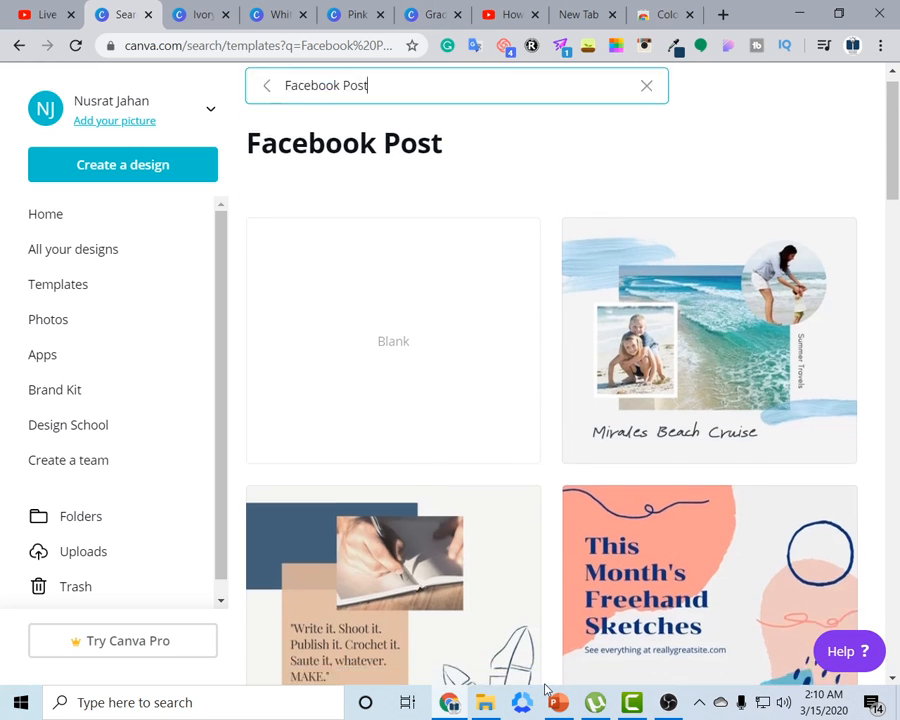
scroll(362, 550, down, 5)
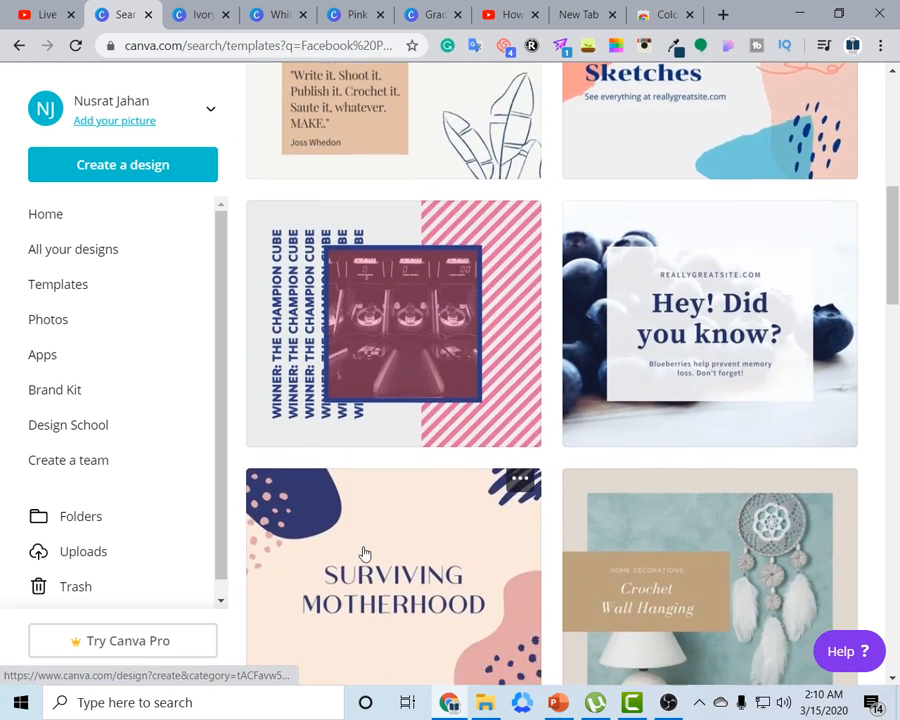
scroll(362, 550, up, 5)
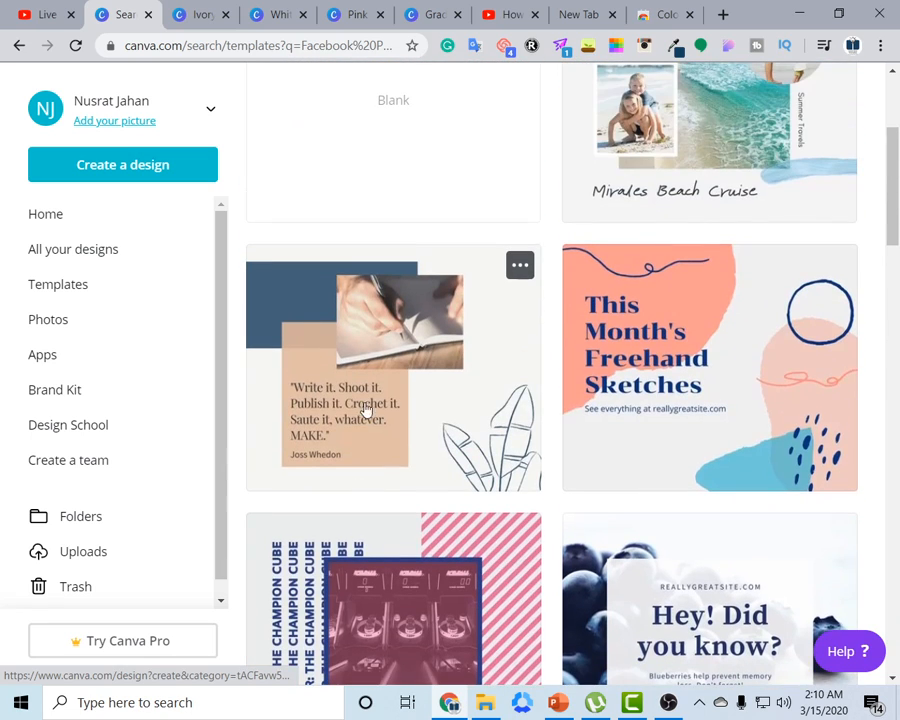
scroll(440, 570, down, 3)
scroll(454, 382, up, 3)
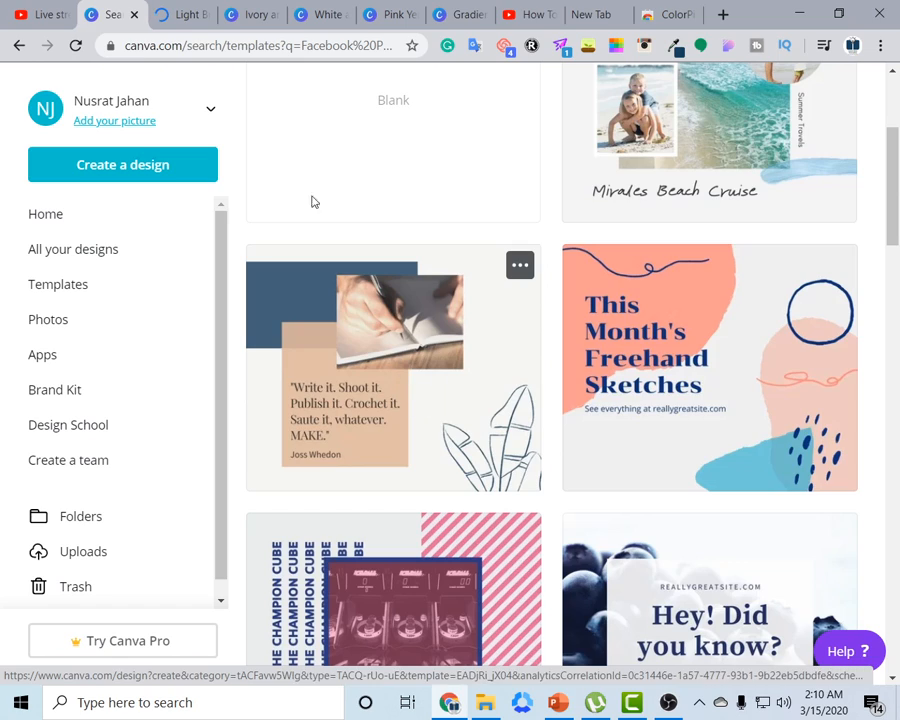
Try opening the "This Month's Freehand Sketches" template in new tabs, closing each one and returning to the Facebook Post results
ctrl+click(736, 344)
click(210, 22)
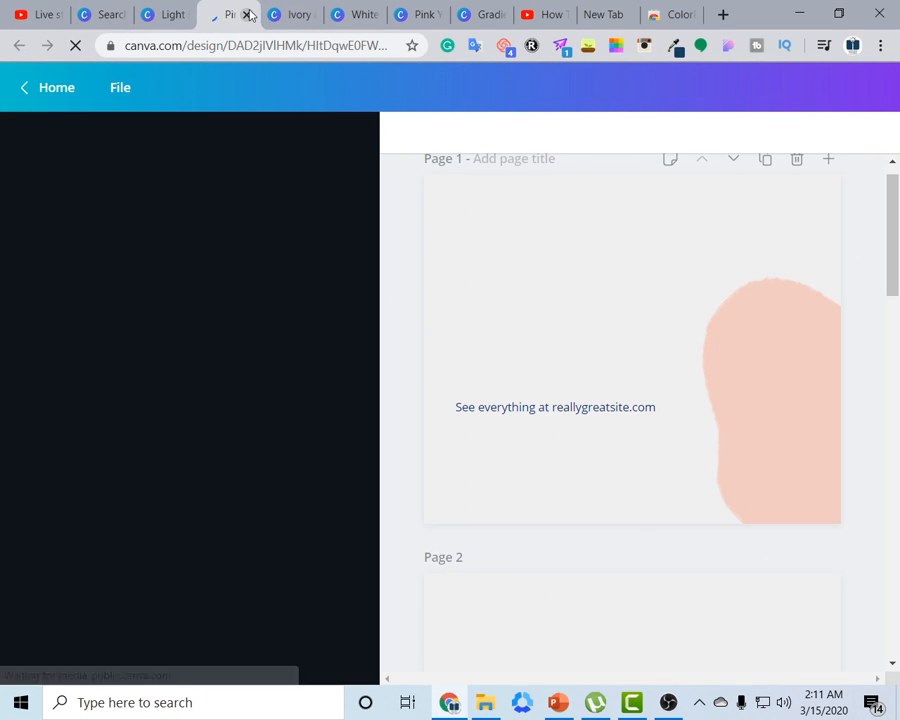
click(247, 14)
click(122, 9)
right_click(652, 337)
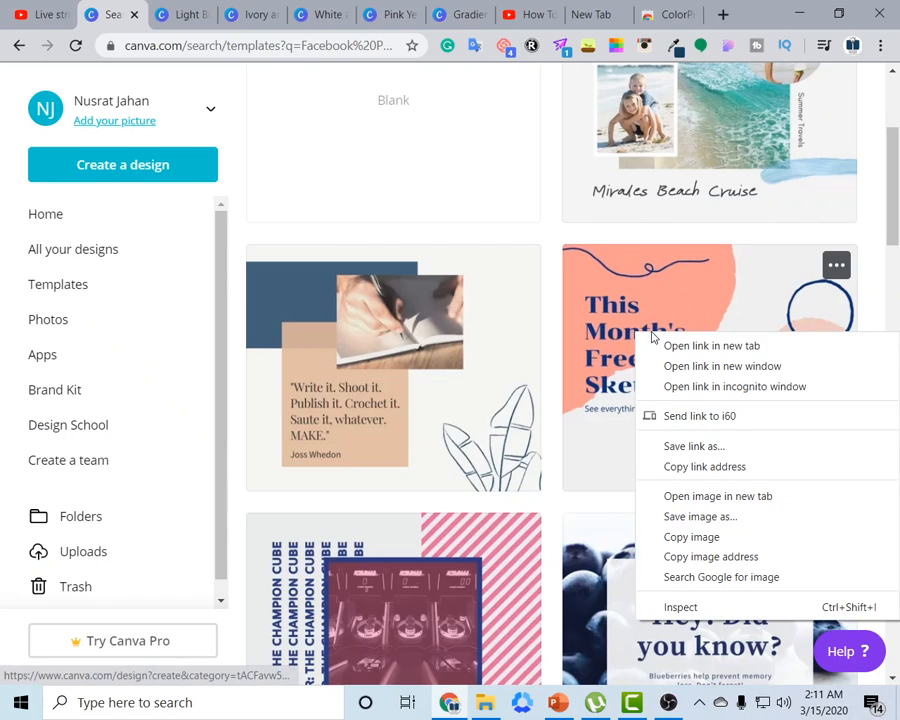
click(665, 345)
click(239, 17)
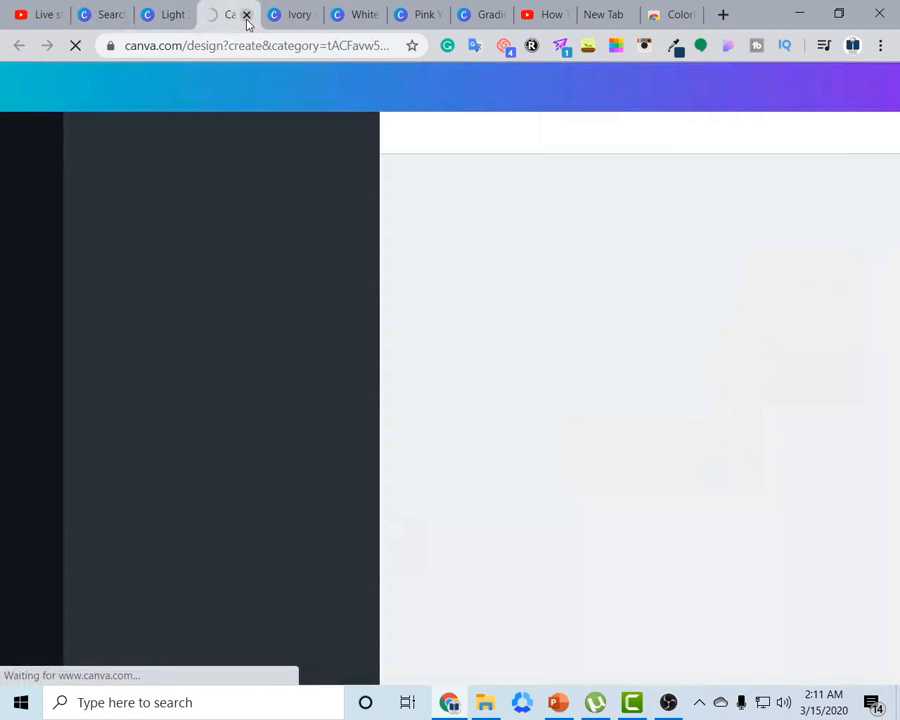
click(247, 16)
click(99, 8)
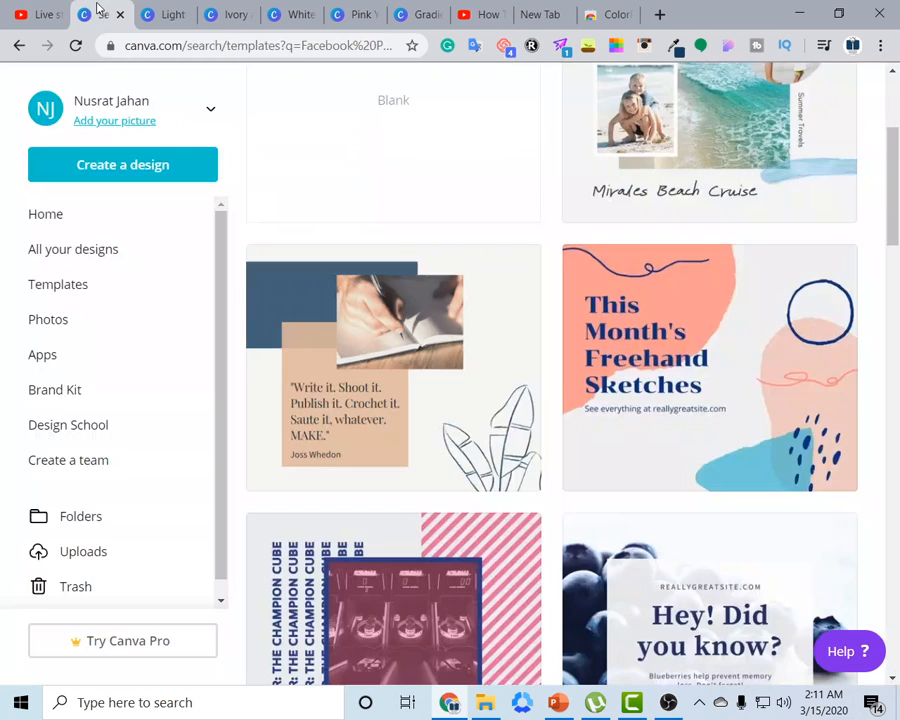
click(717, 314)
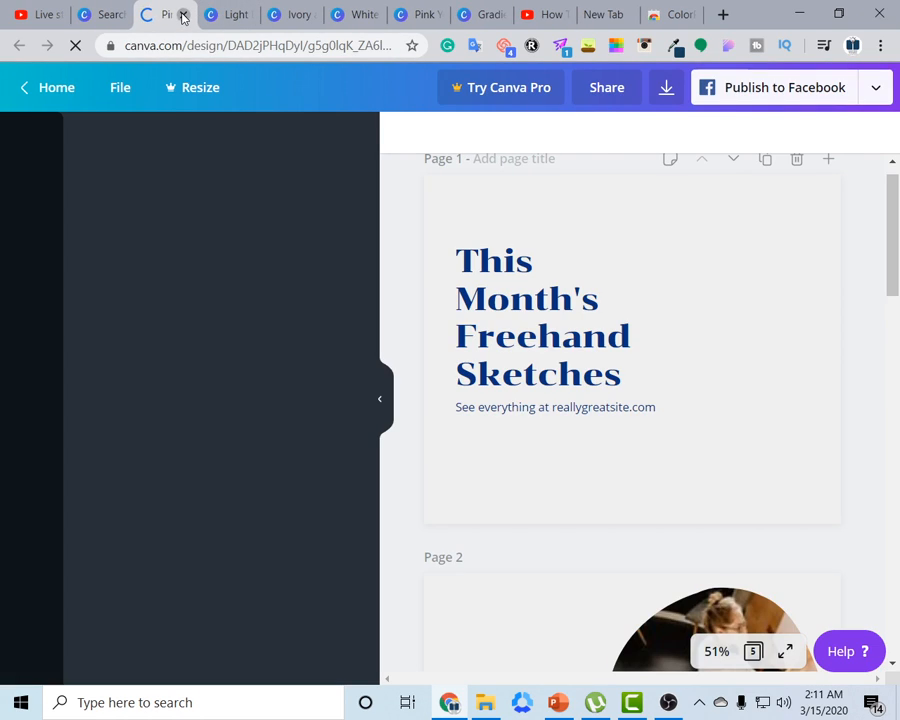
click(181, 14)
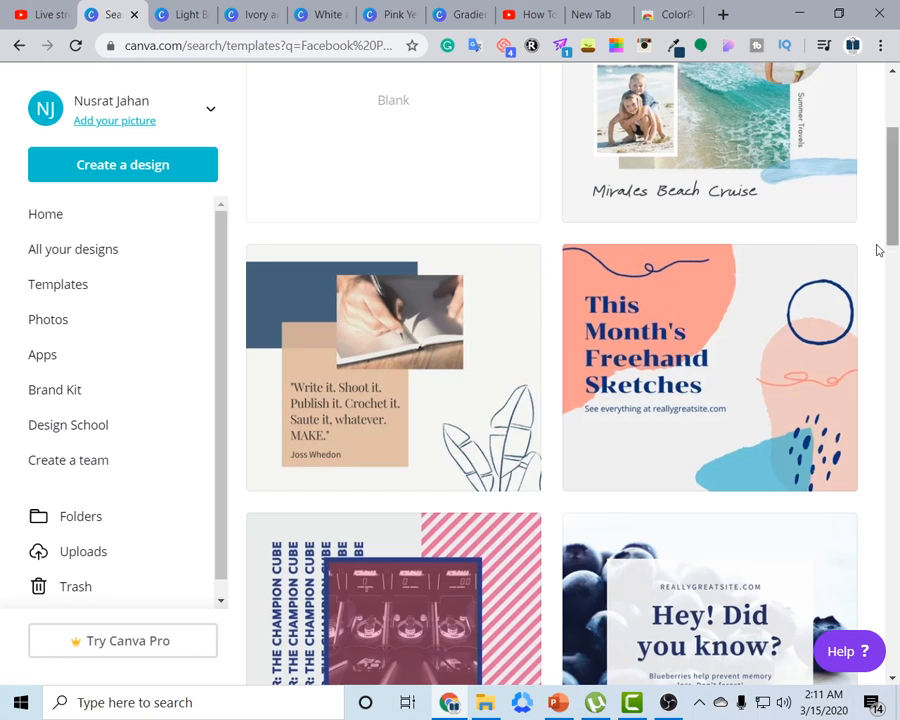
Return to the "How To Work On Canva?" stream and switch its chat from top messages to Live chat
click(517, 17)
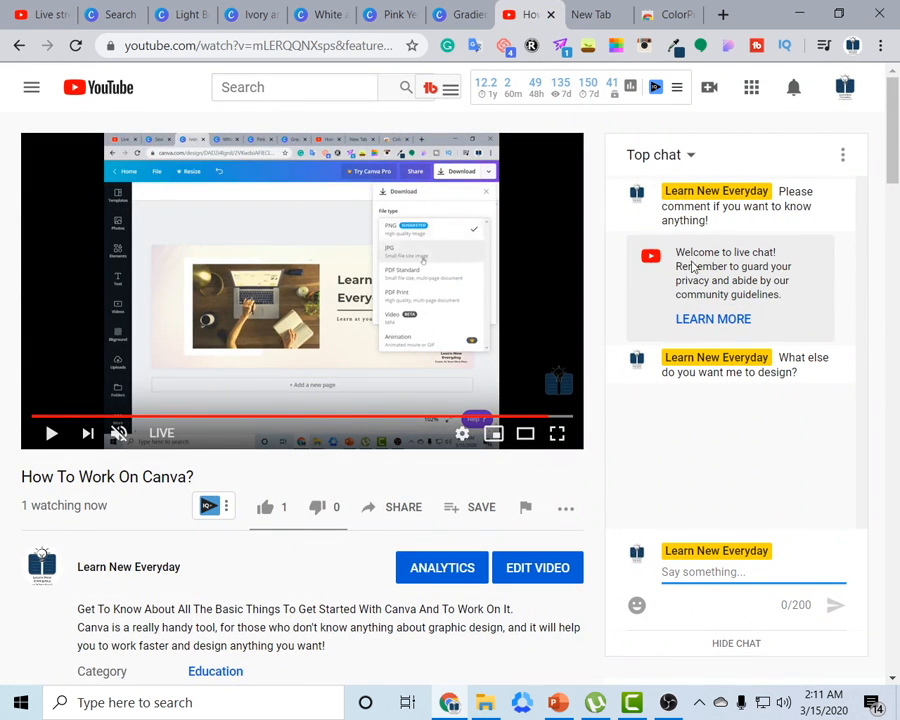
click(636, 158)
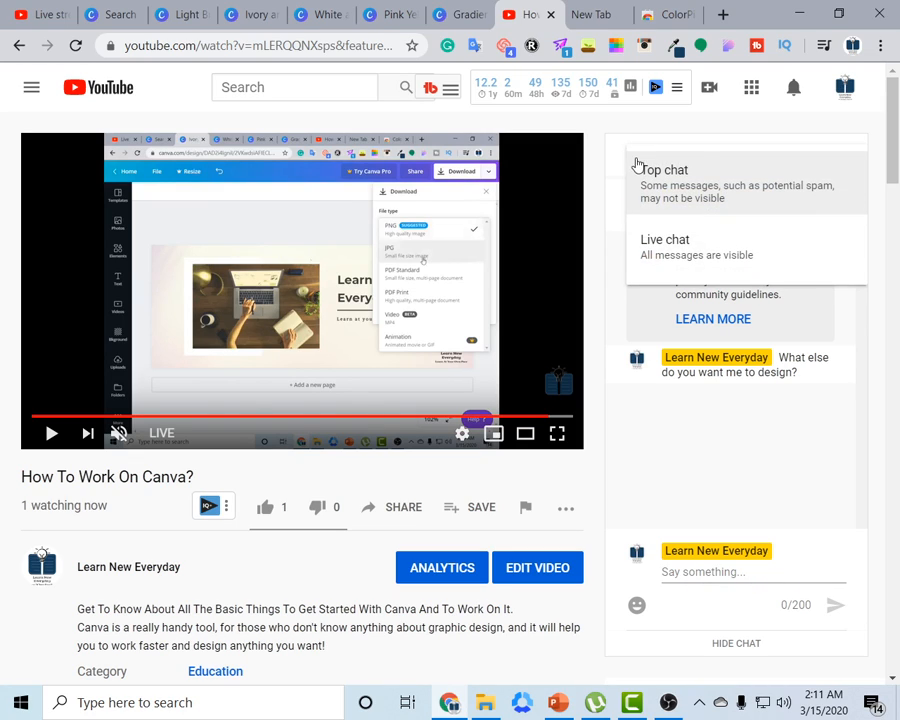
click(677, 257)
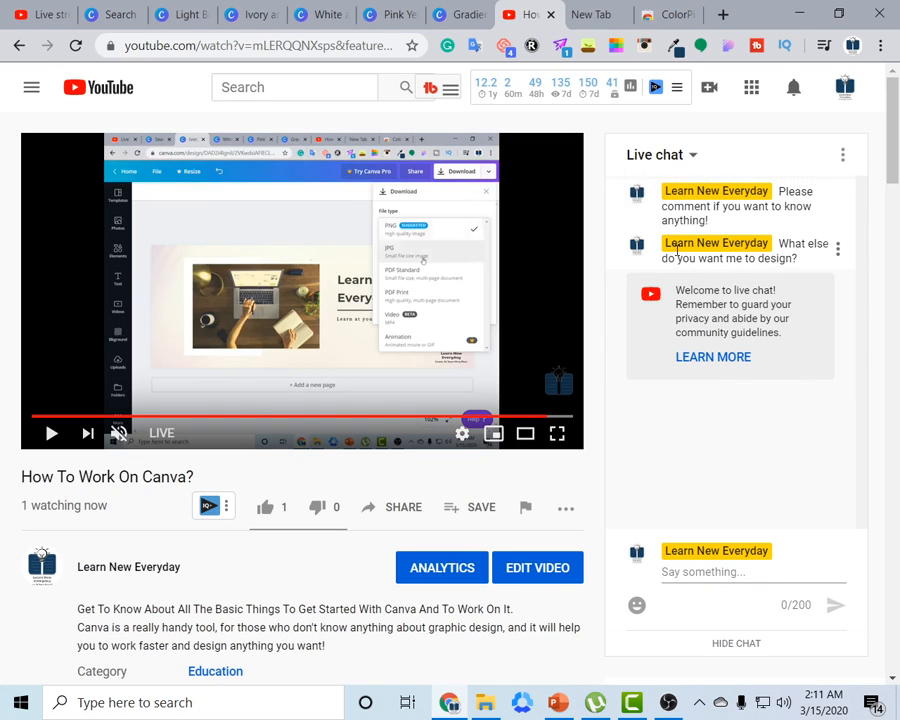
click(670, 16)
click(561, 13)
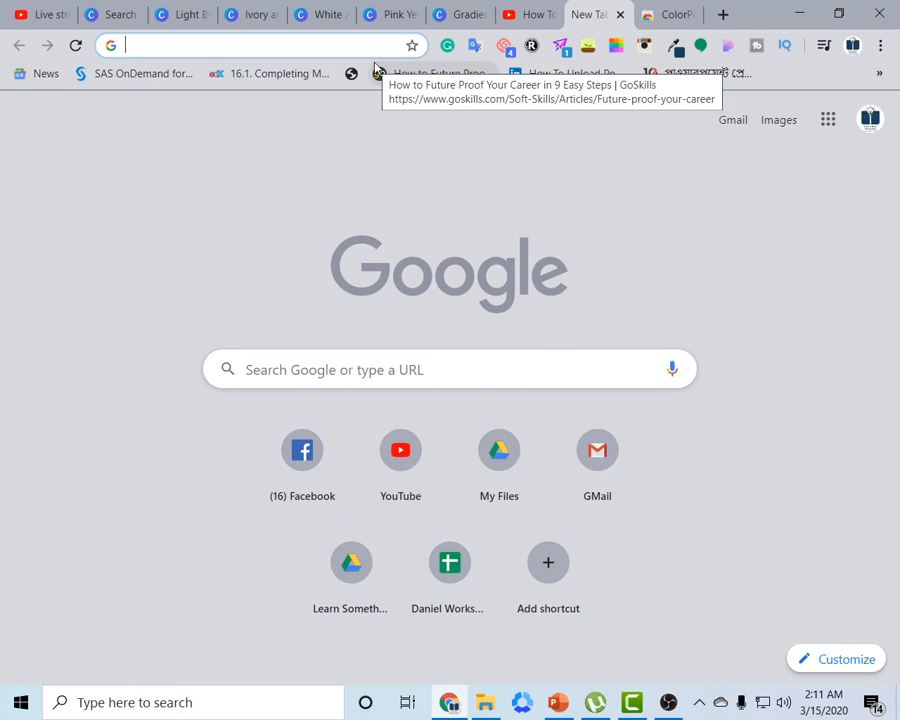
text(ca)
key(Return)
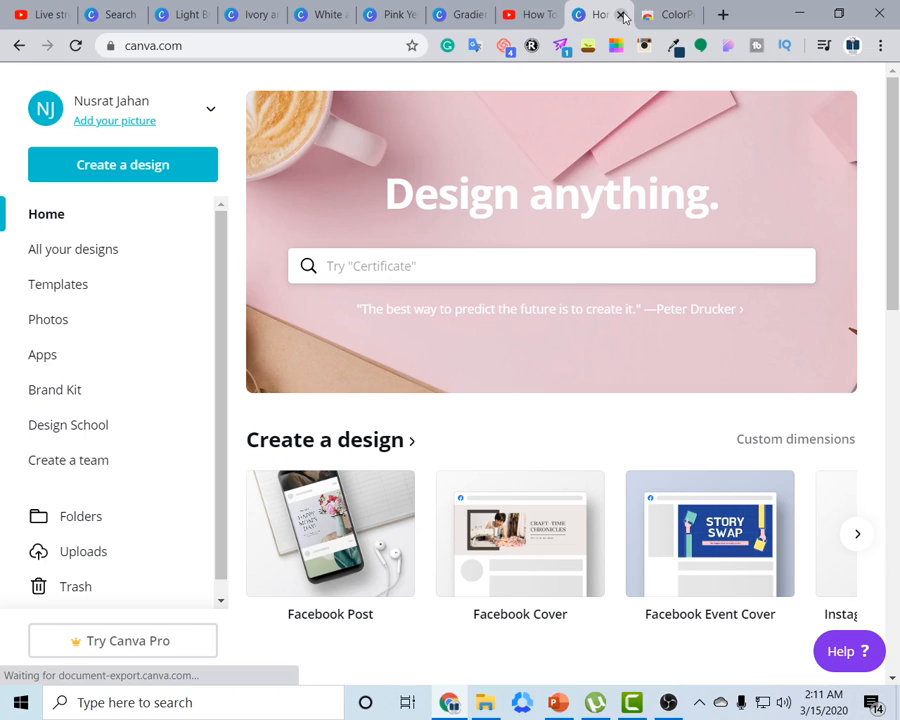
click(621, 15)
click(516, 14)
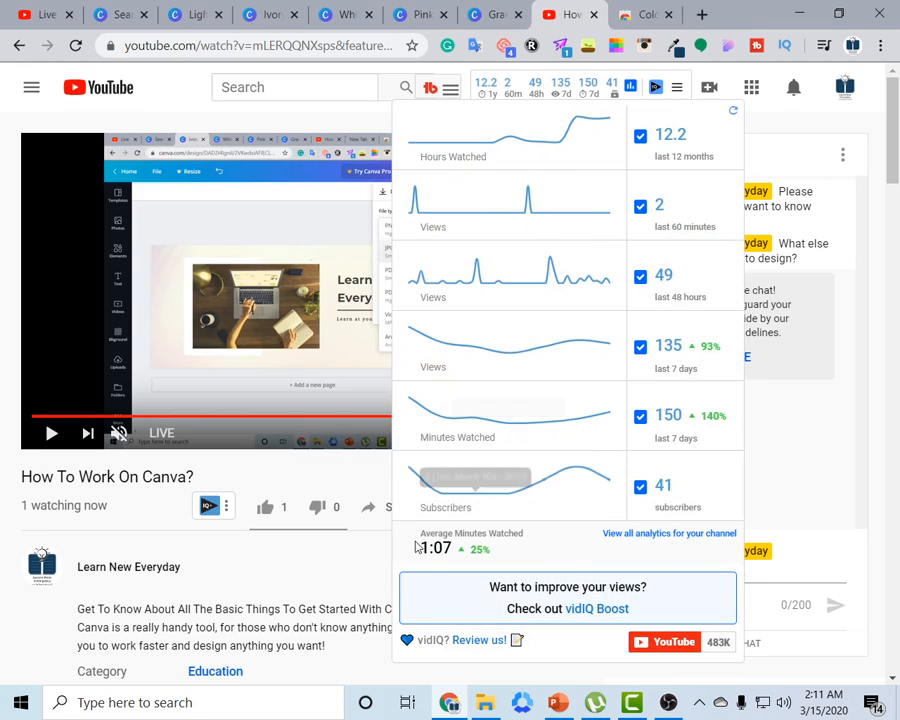
Open instagram.com in a new tab and go to the millionaires_growth profile through its story
click(720, 14)
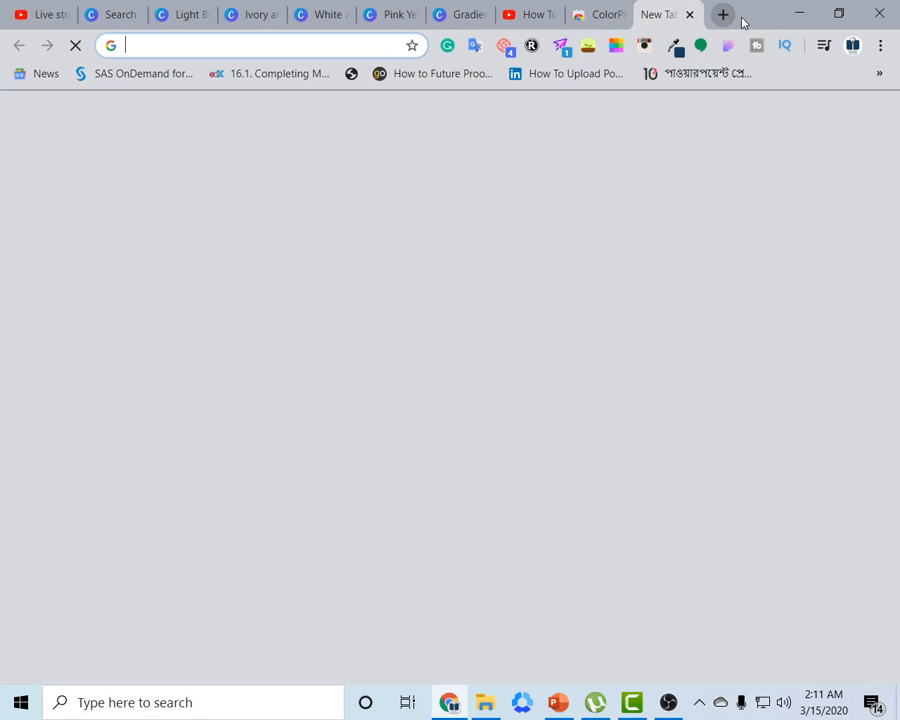
text(instagram.com)
key(Return)
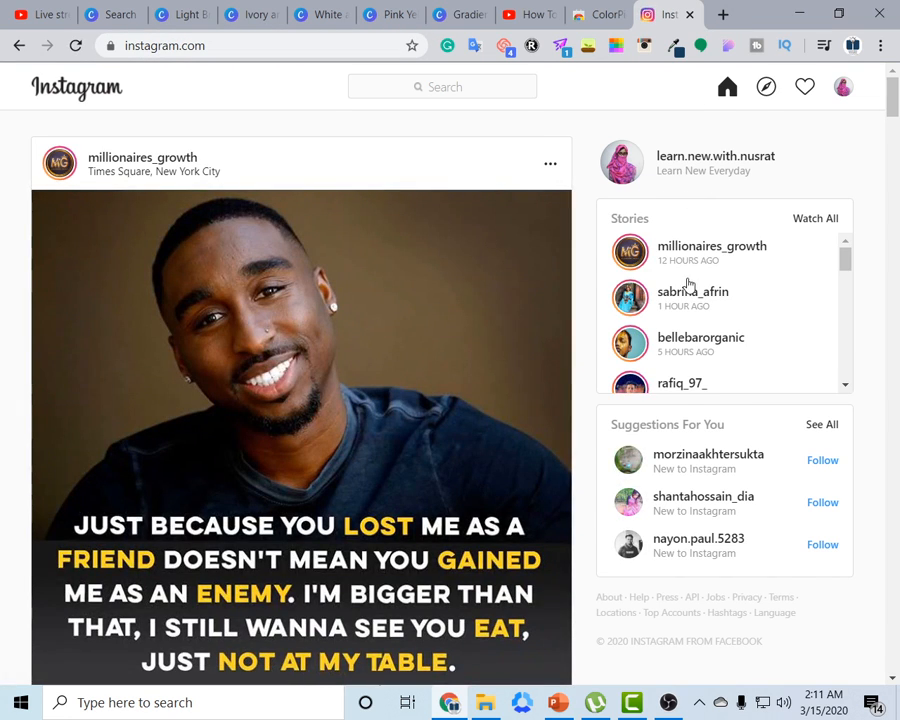
click(651, 255)
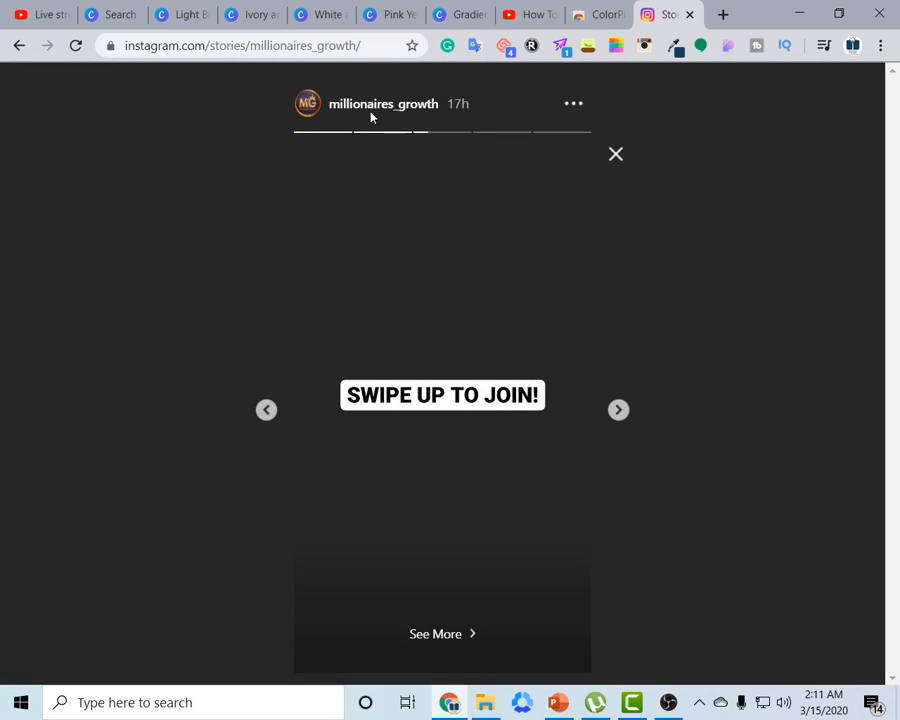
click(316, 107)
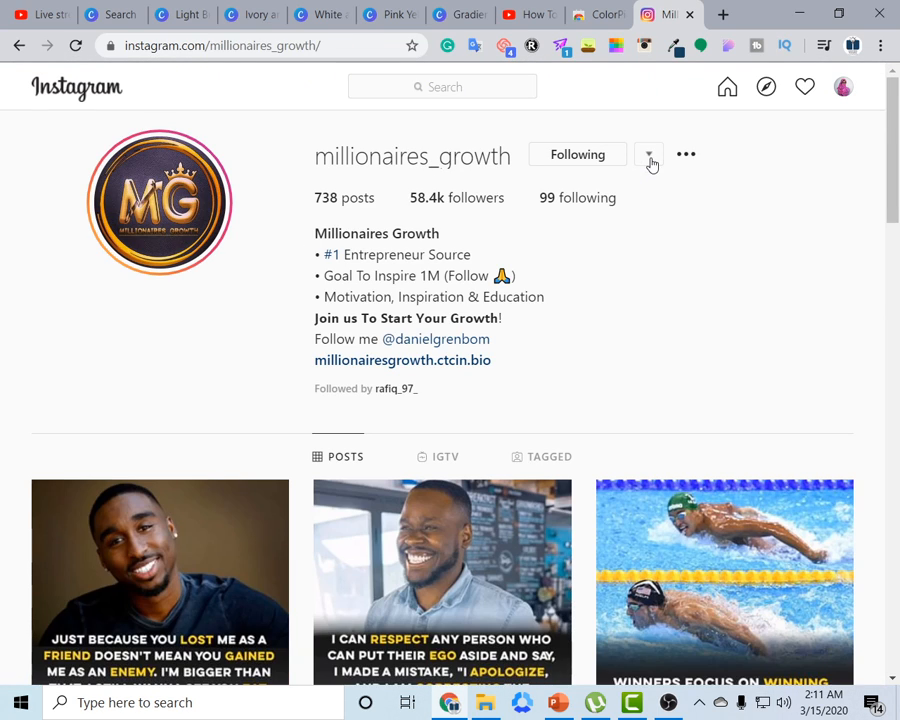
Show the accounts suggested on the millionaires_growth profile and open the first two in new tabs
click(650, 158)
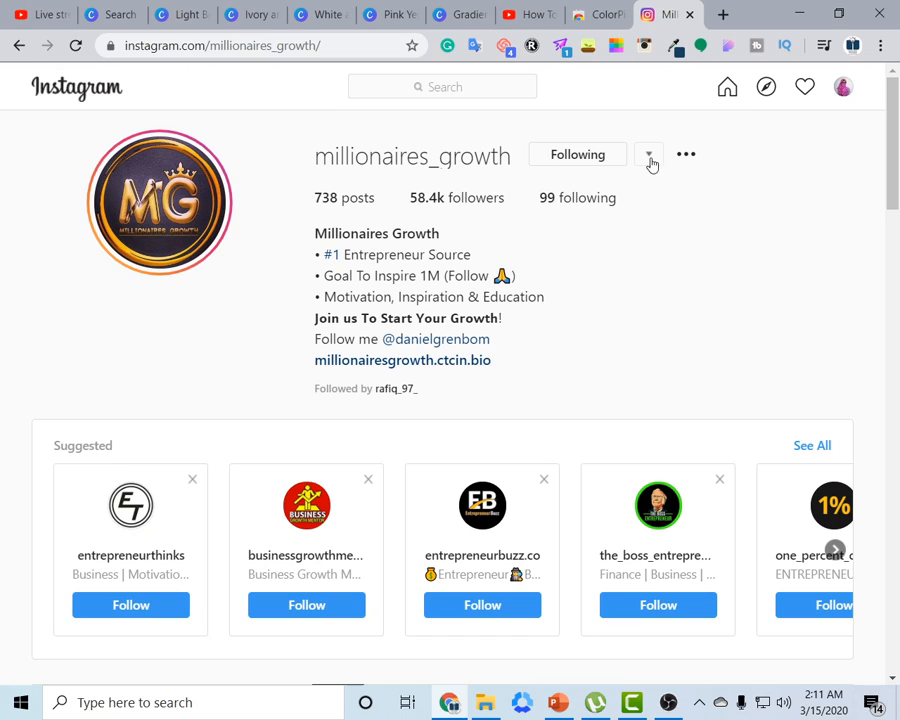
ctrl+click(100, 563)
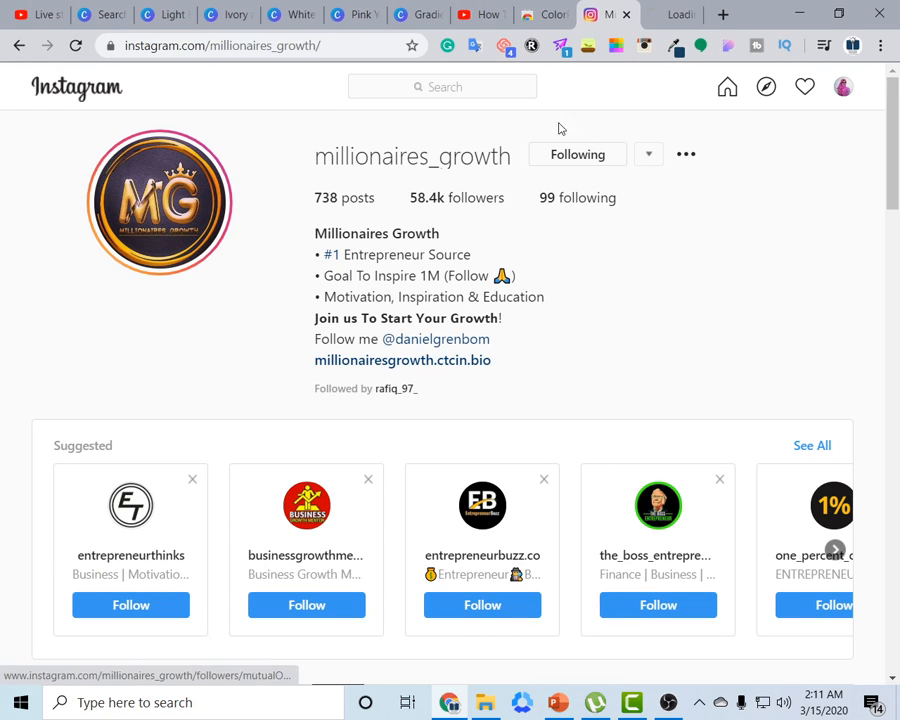
ctrl+click(288, 563)
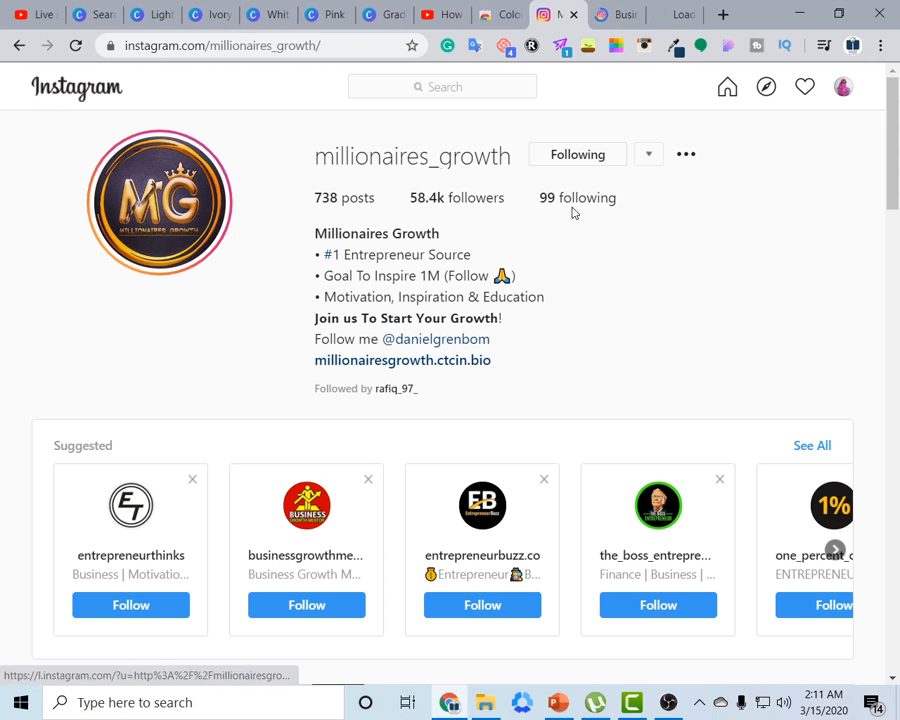
Open the entrepreneurbuzz.co profile from the suggestions, and close all the Instagram tabs
click(480, 563)
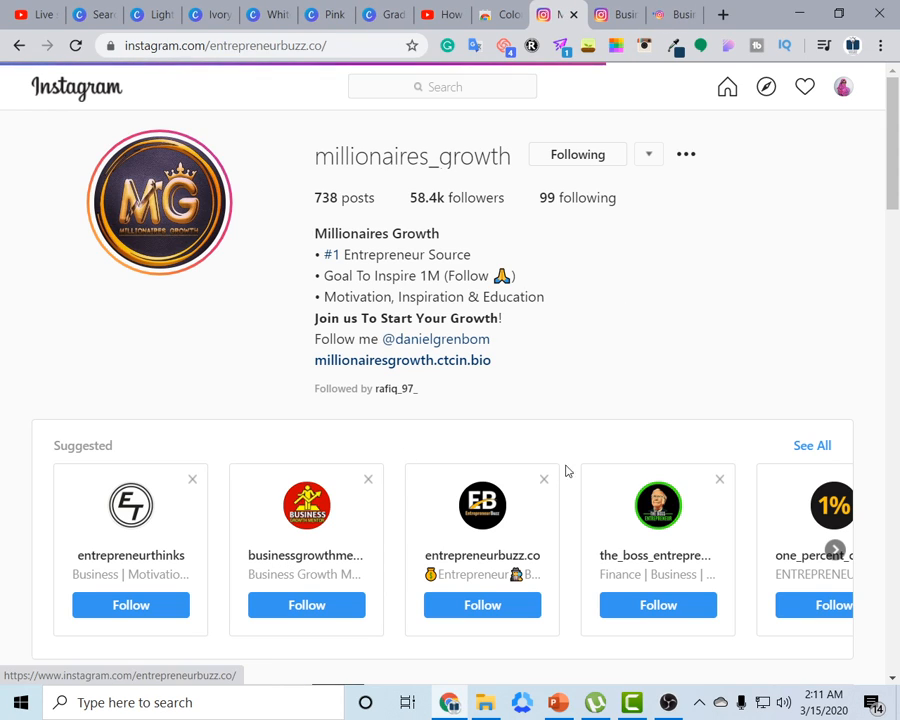
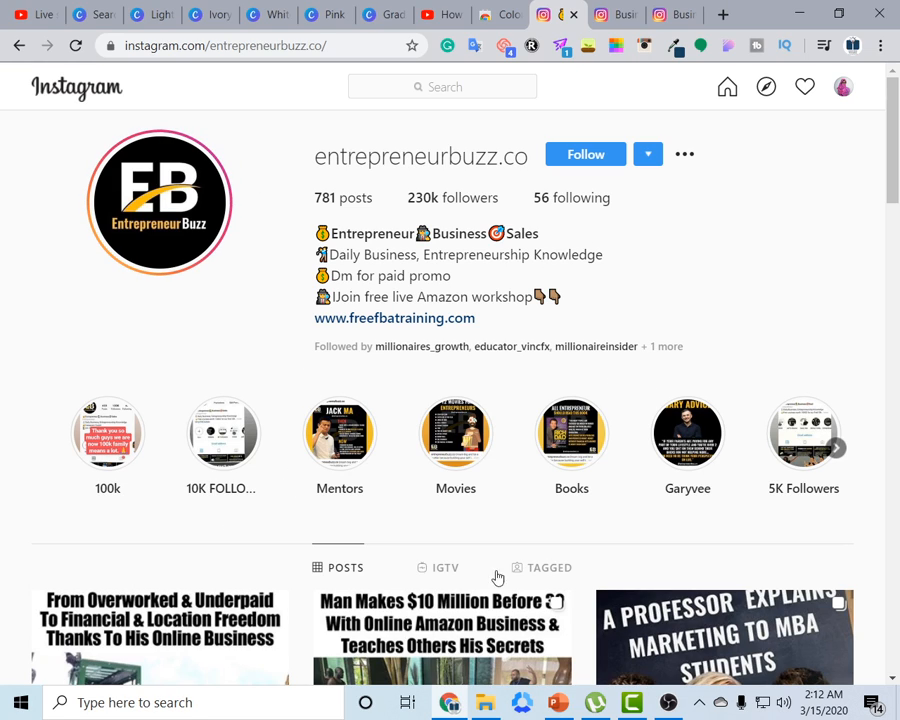
click(573, 15)
click(573, 15)
click(573, 15)
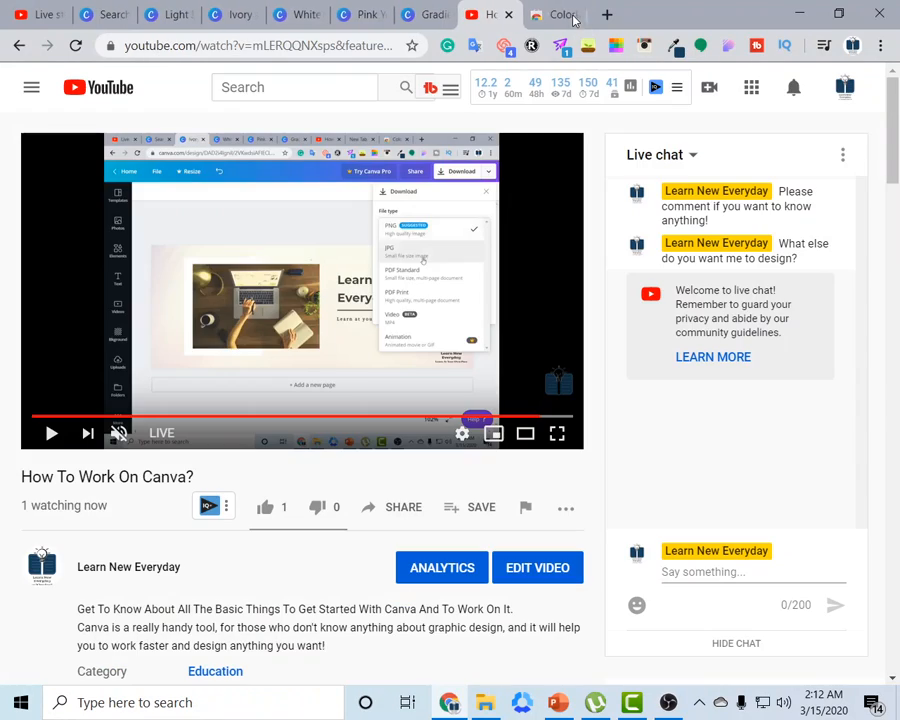
Return to the Canva tabs and look through the pages of the Light Brown and Blue Leaves Facebook post set
click(150, 8)
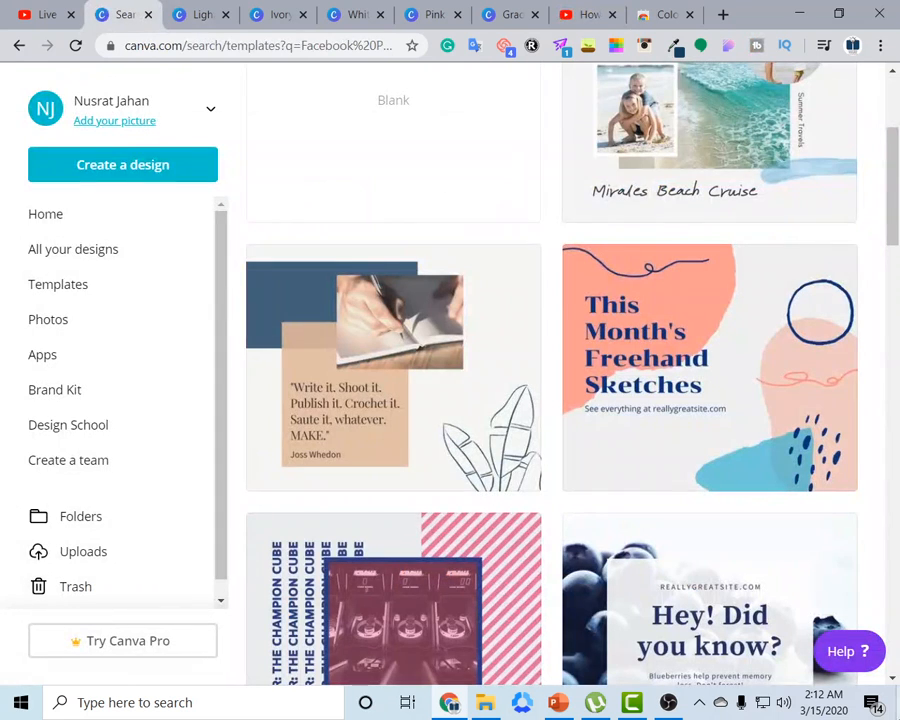
click(195, 10)
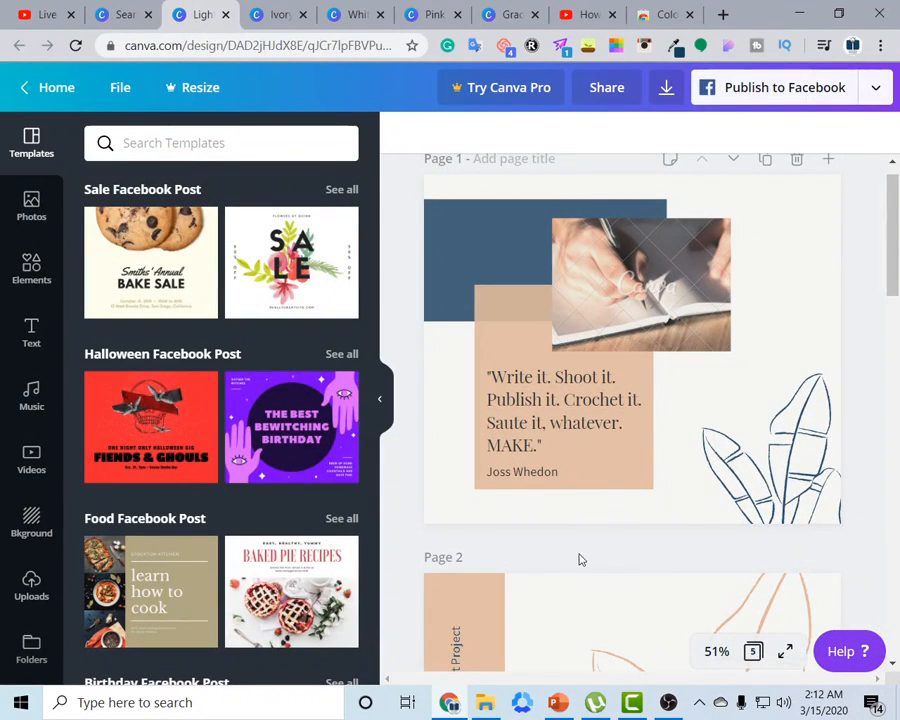
scroll(620, 580, down, 15)
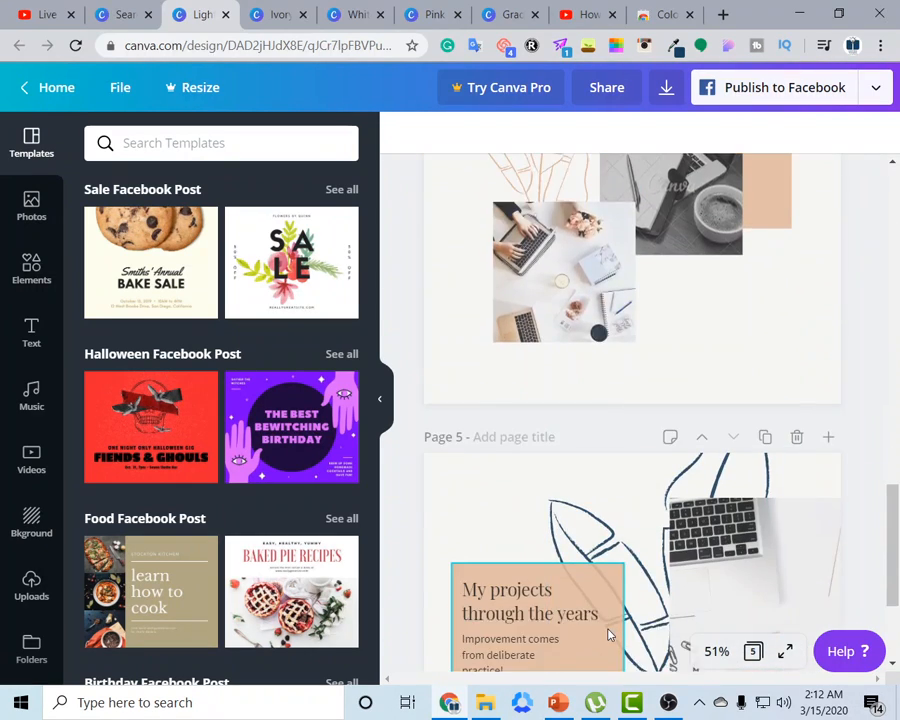
scroll(608, 630, up, 15)
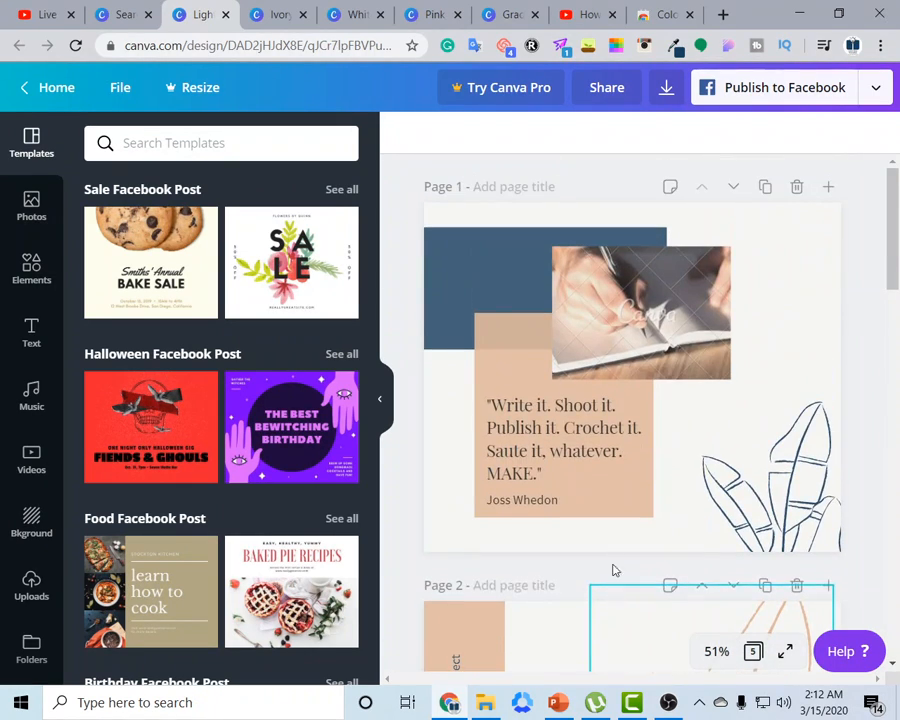
Delete the watermarked hands-and-book photo from page 1 and both watermarked photos from page 3
click(633, 305)
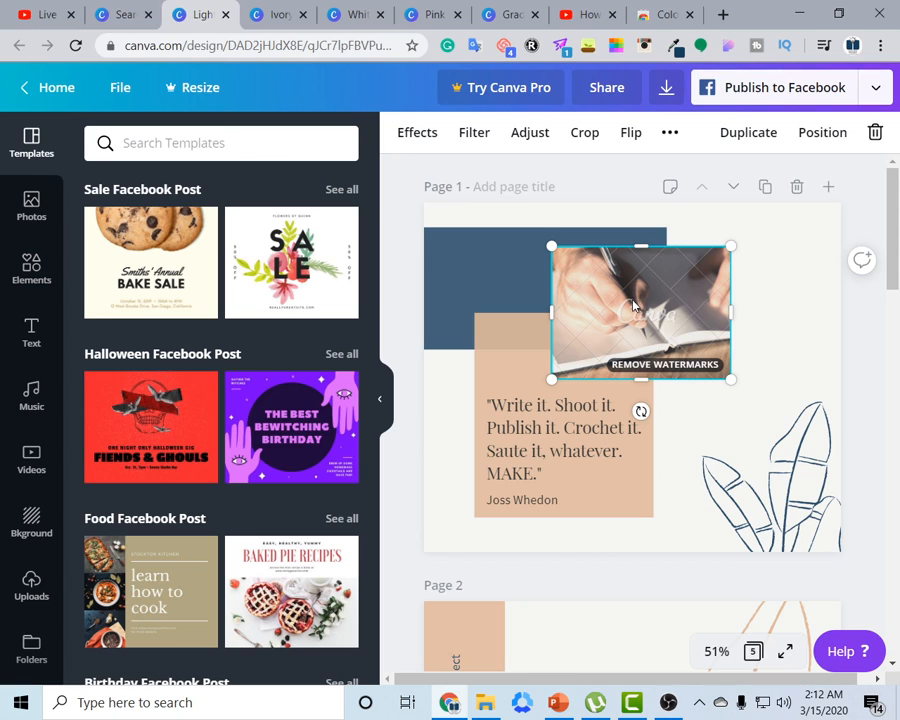
key(Delete)
scroll(640, 500, down, 8)
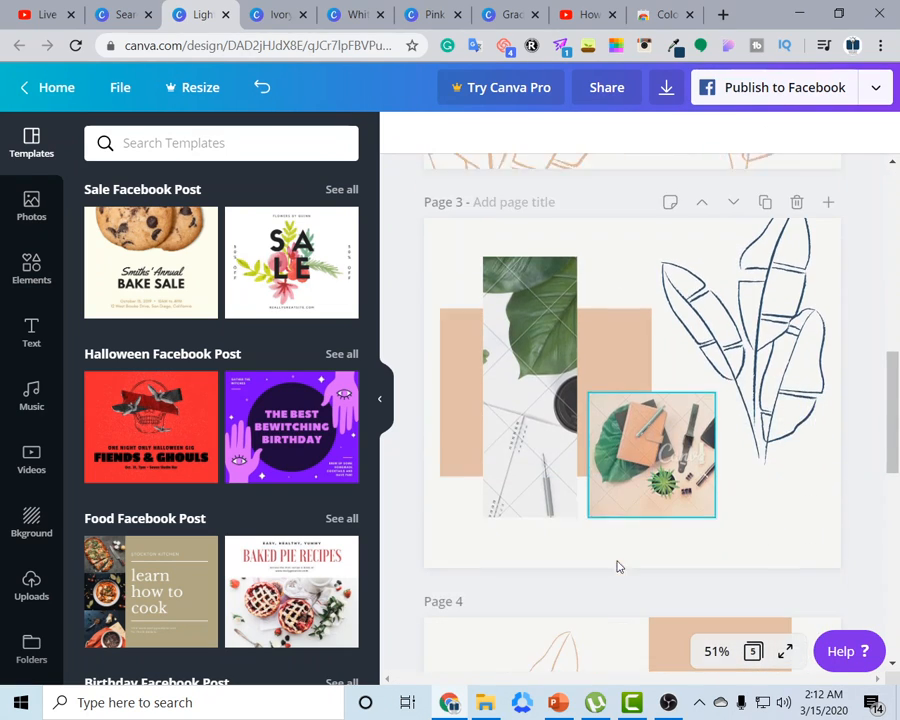
click(542, 428)
key(Delete)
click(651, 455)
key(Delete)
Delete the watermarked grey laptop-and-coffee photo from page 4, and check page 5 for watermarks
scroll(645, 407, down, 4)
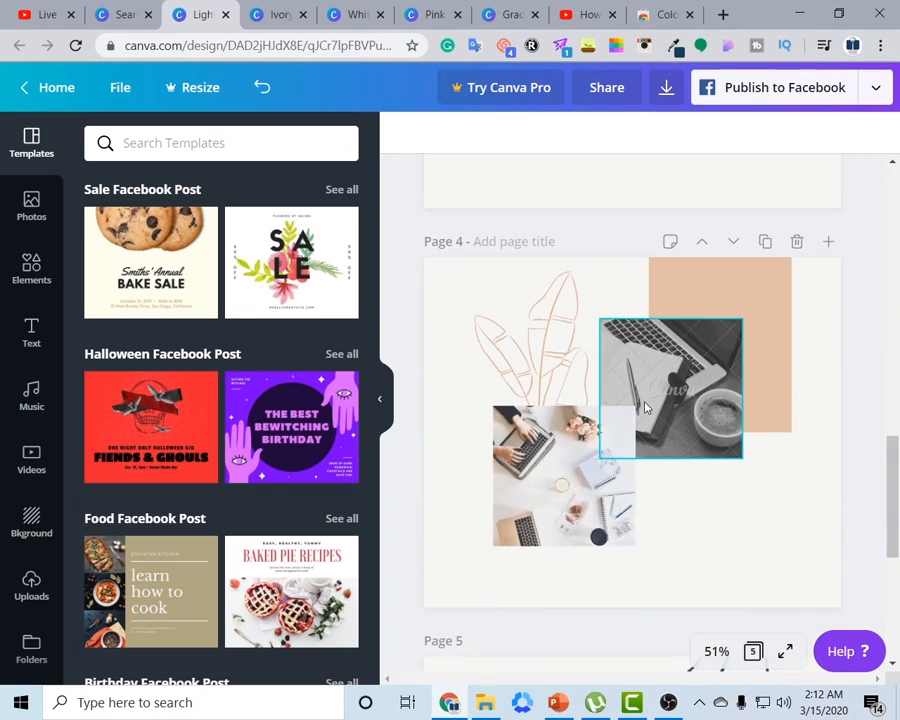
scroll(645, 498, down, 3)
click(697, 320)
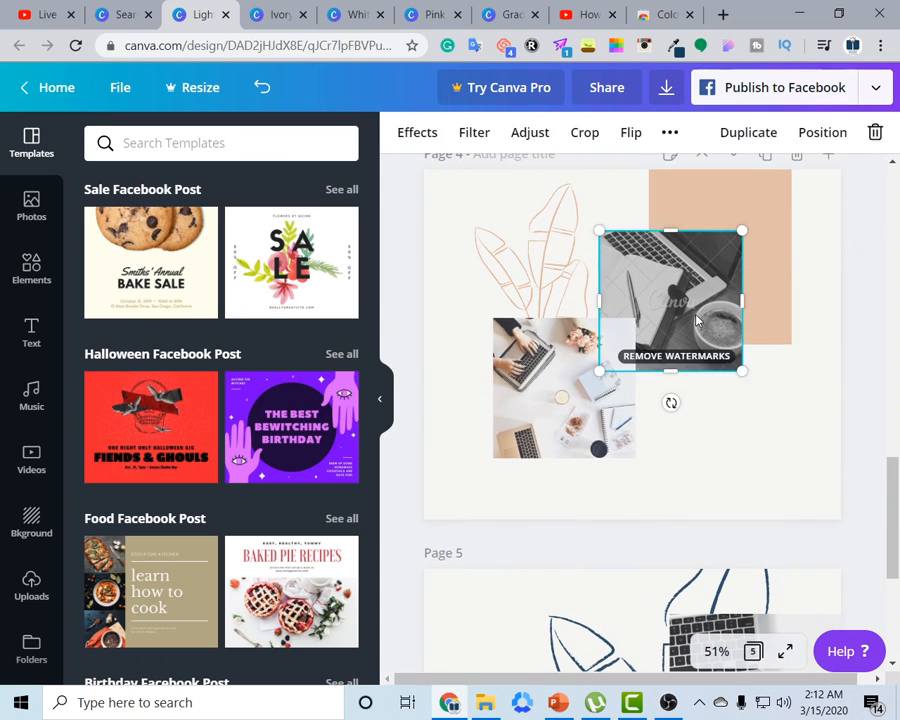
key(Delete)
scroll(680, 484, down, 10)
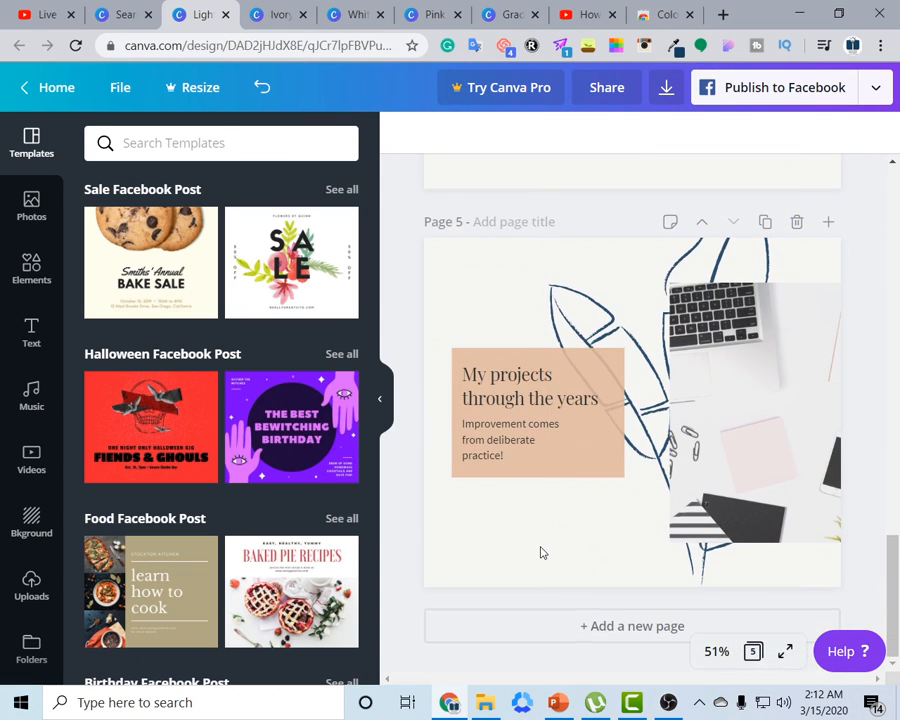
Review the remaining elements on the design's pages, starting from page 1
scroll(541, 552, up, 20)
click(631, 251)
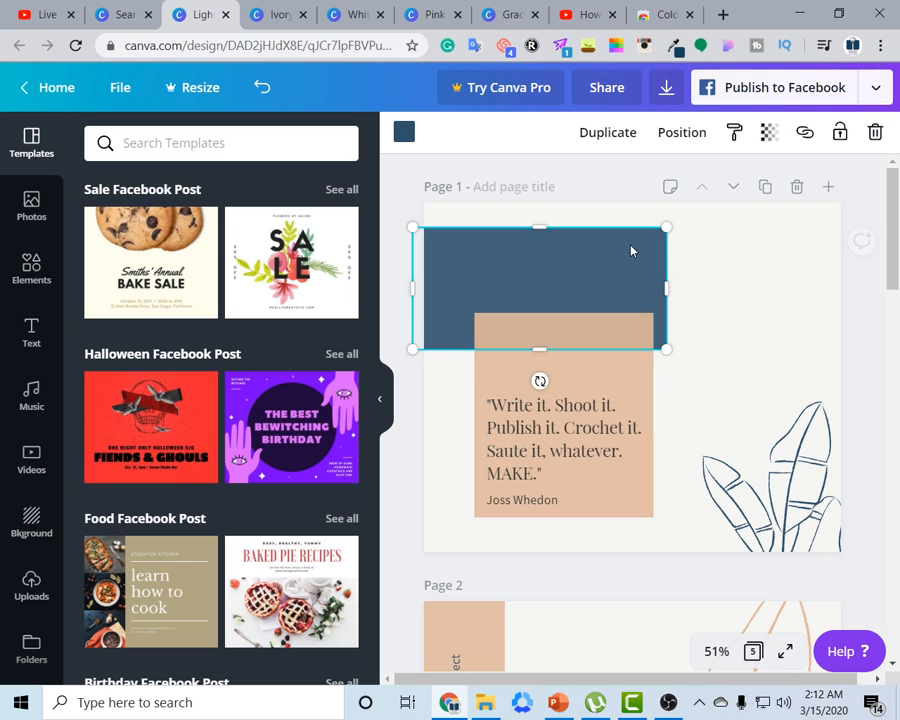
click(725, 261)
scroll(685, 545, down, 20)
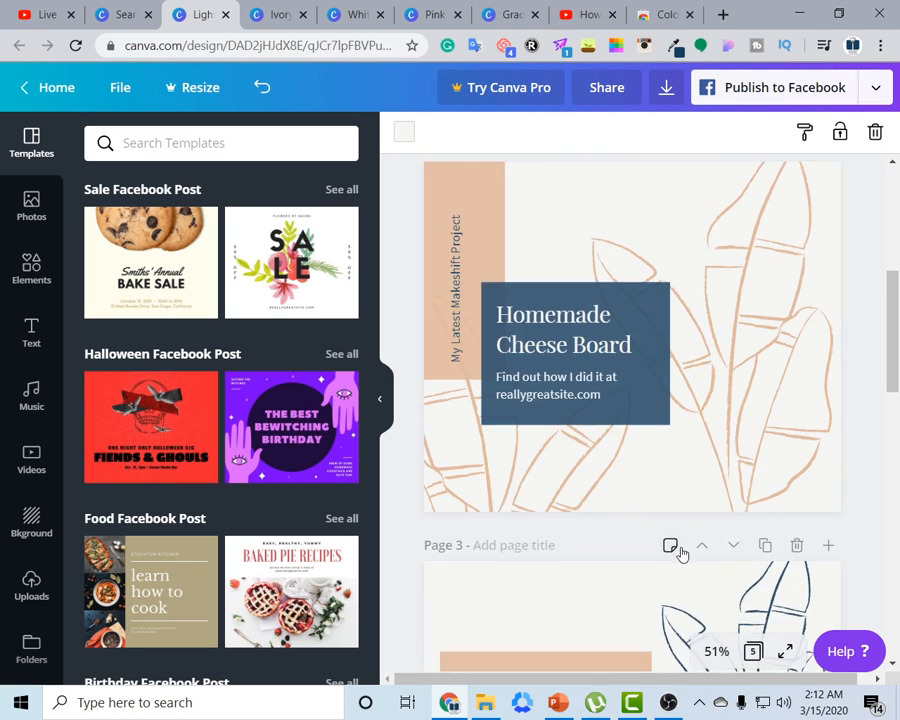
scroll(663, 637, down, 2)
scroll(663, 620, up, 20)
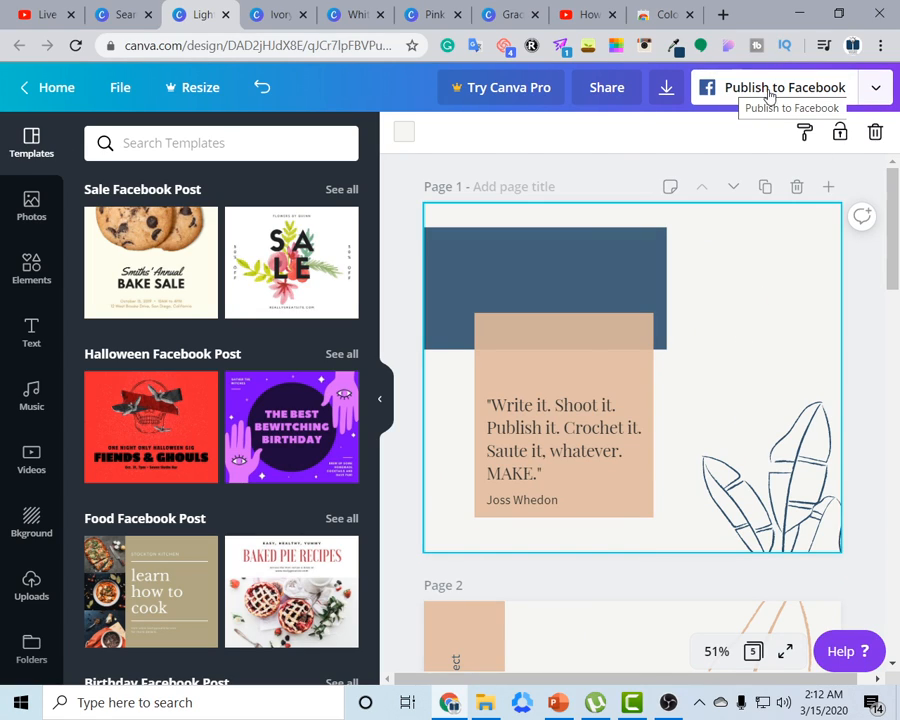
Show the Facebook Page publishing option, and bring up the list of other ways to publish the design
click(770, 90)
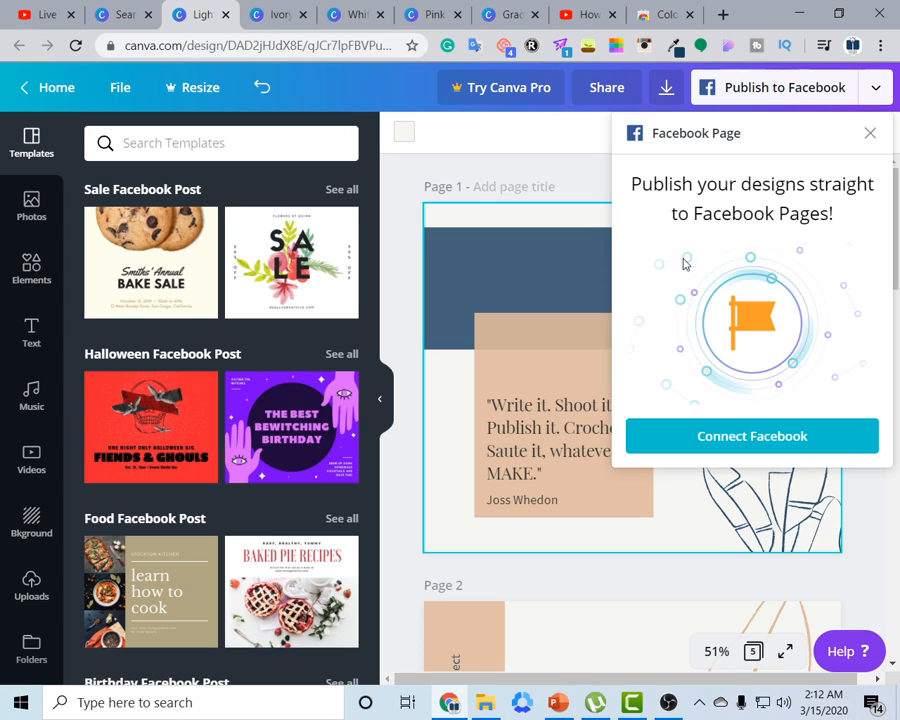
click(869, 134)
click(875, 89)
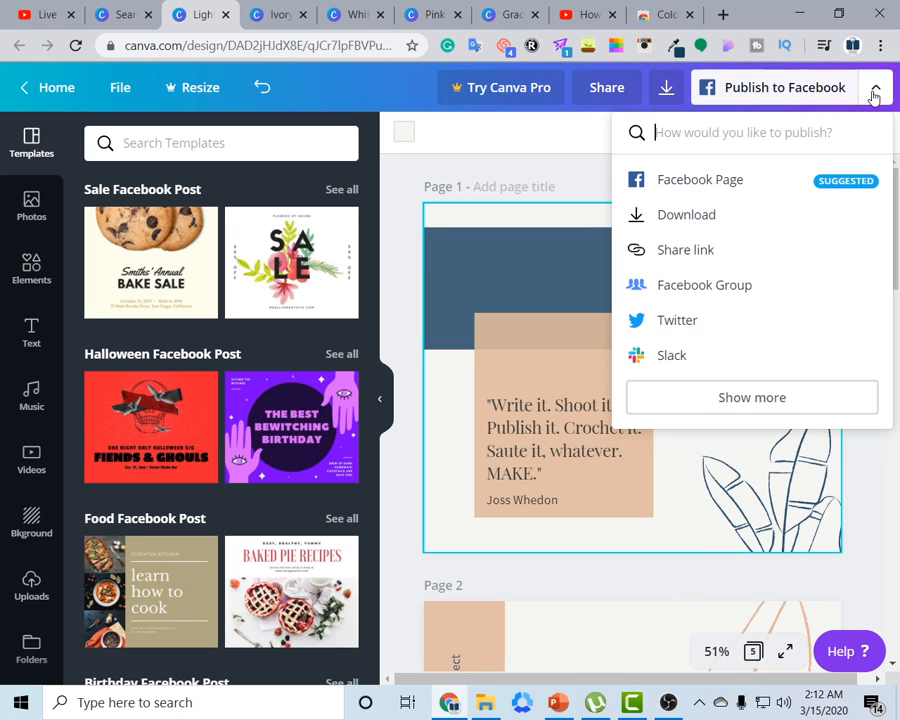
Try to download only page 1 of the design as a JPG
click(687, 221)
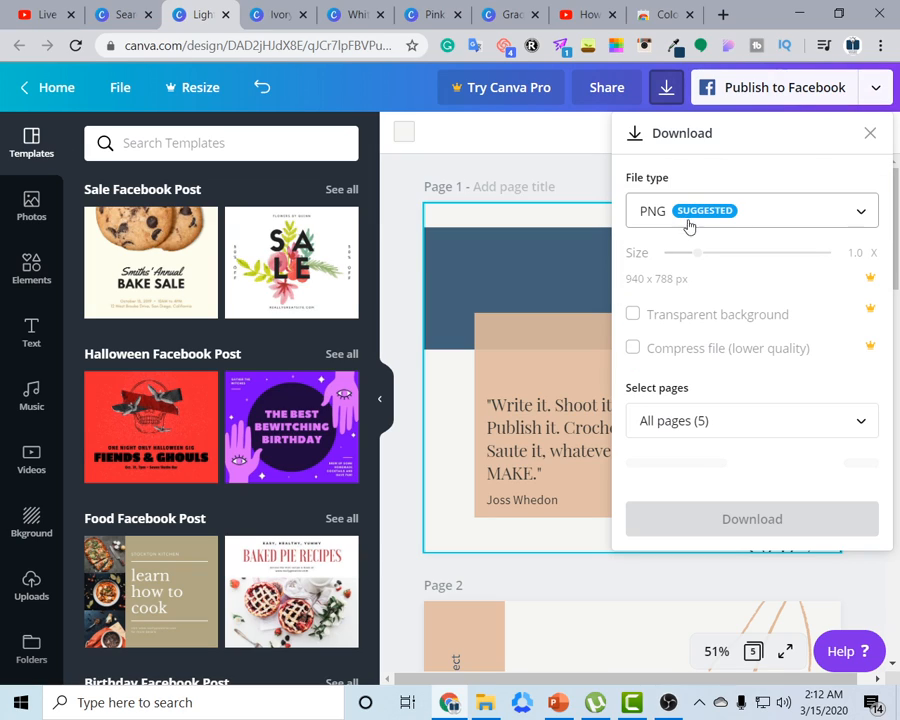
click(715, 427)
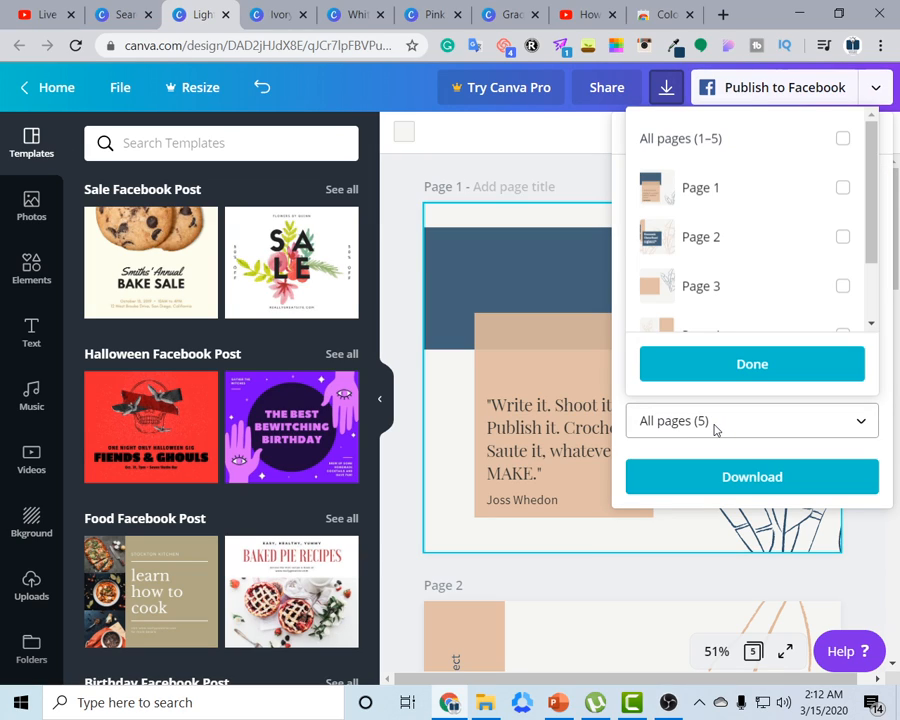
click(842, 191)
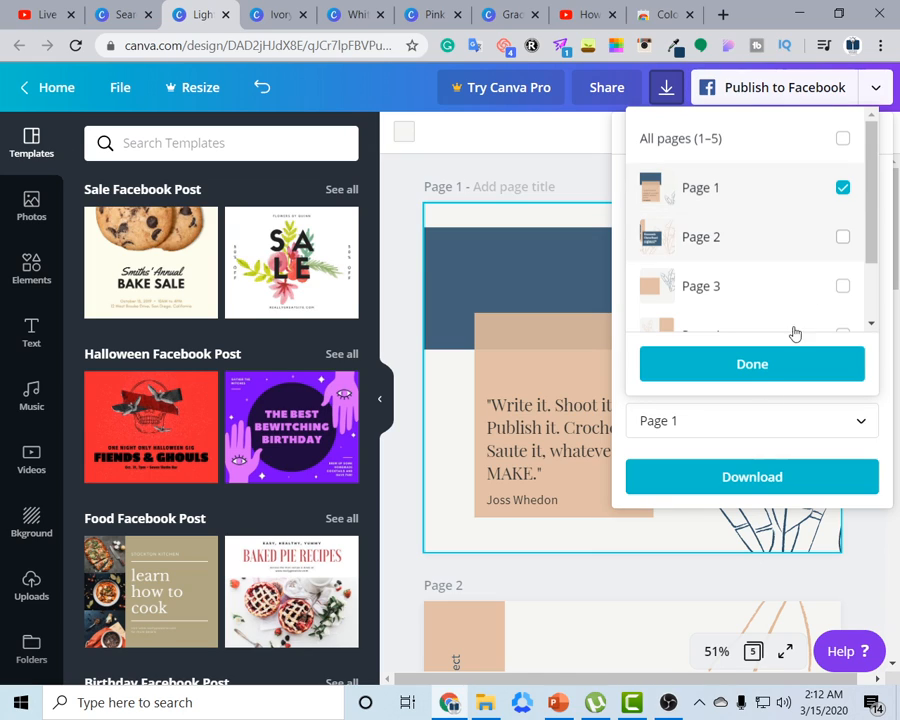
click(746, 366)
click(742, 209)
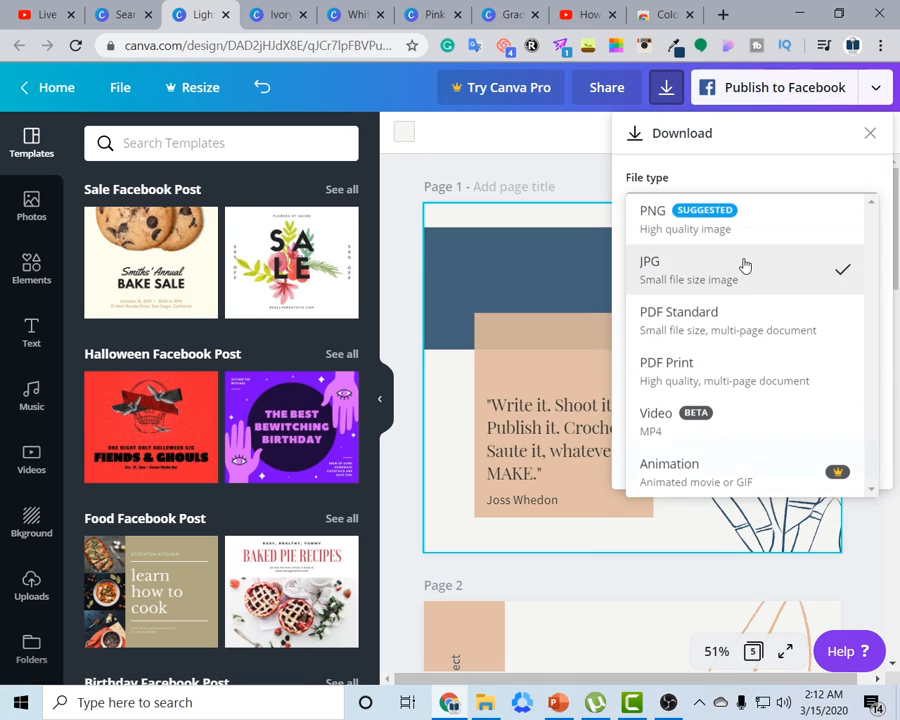
click(740, 262)
click(781, 460)
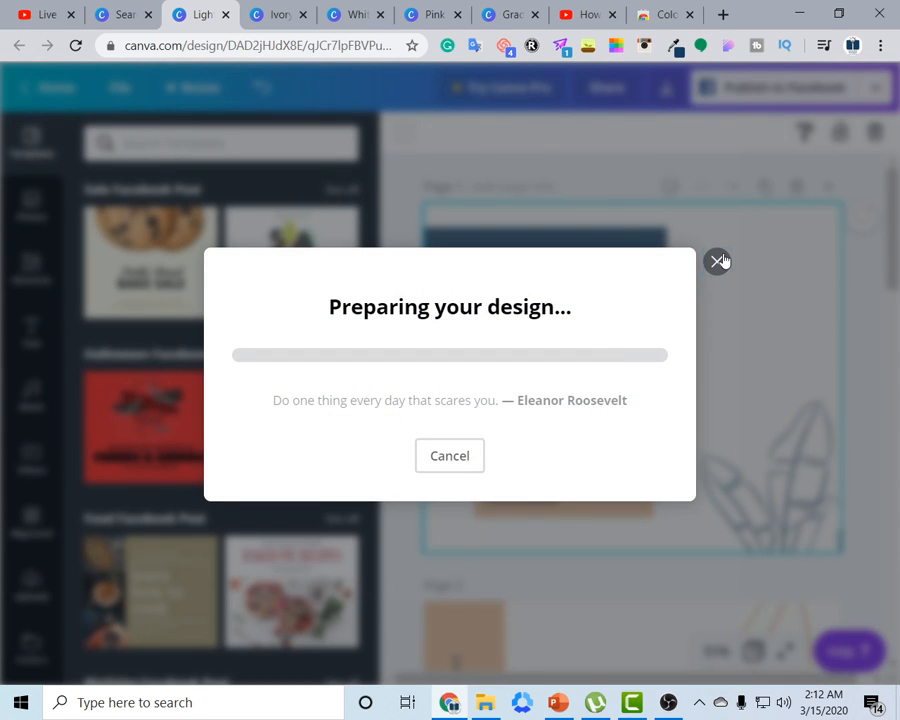
click(719, 261)
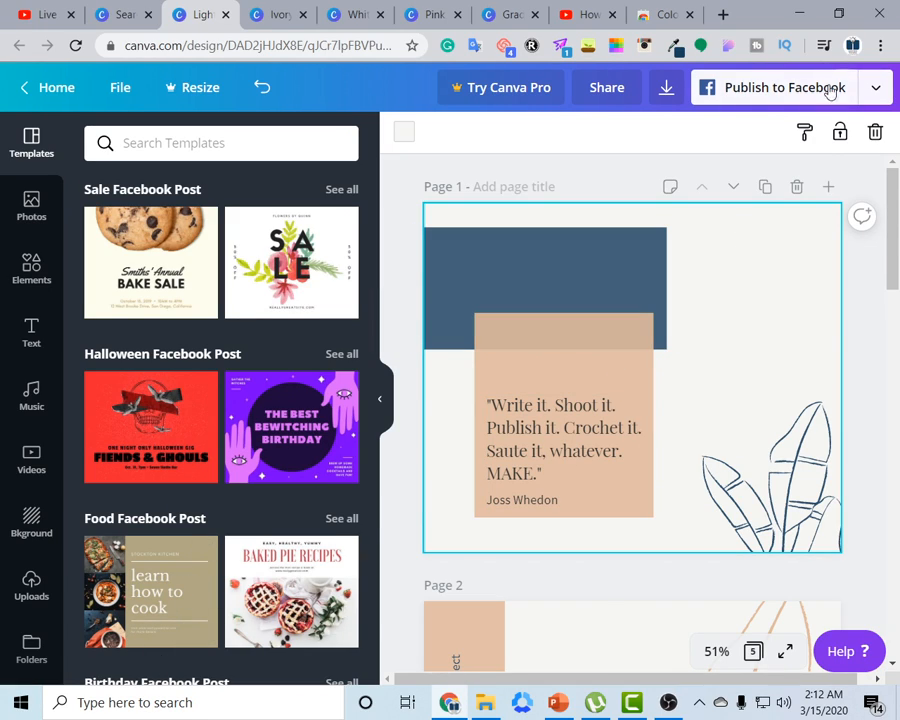
Download only page 1 of the design as a PNG, and dismiss the Canva Pro trial offer
click(871, 90)
click(770, 214)
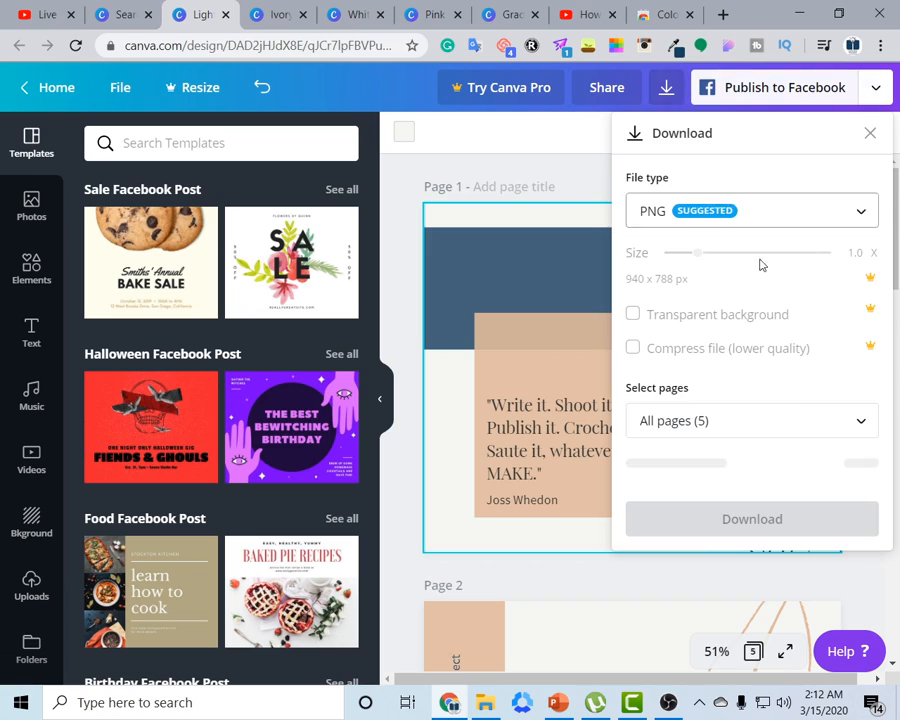
click(725, 418)
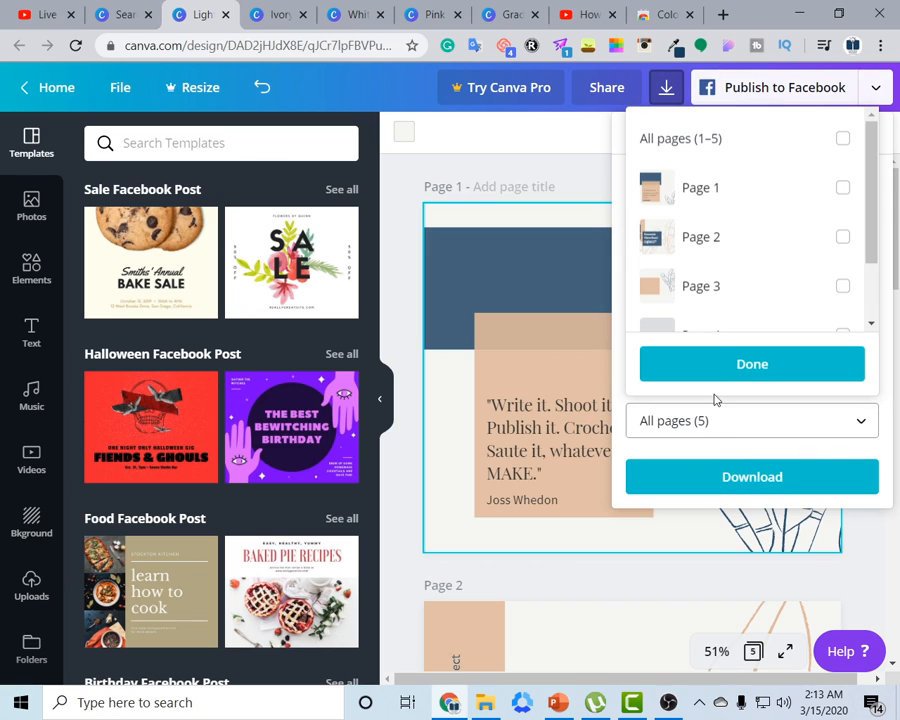
click(843, 188)
click(752, 368)
click(758, 479)
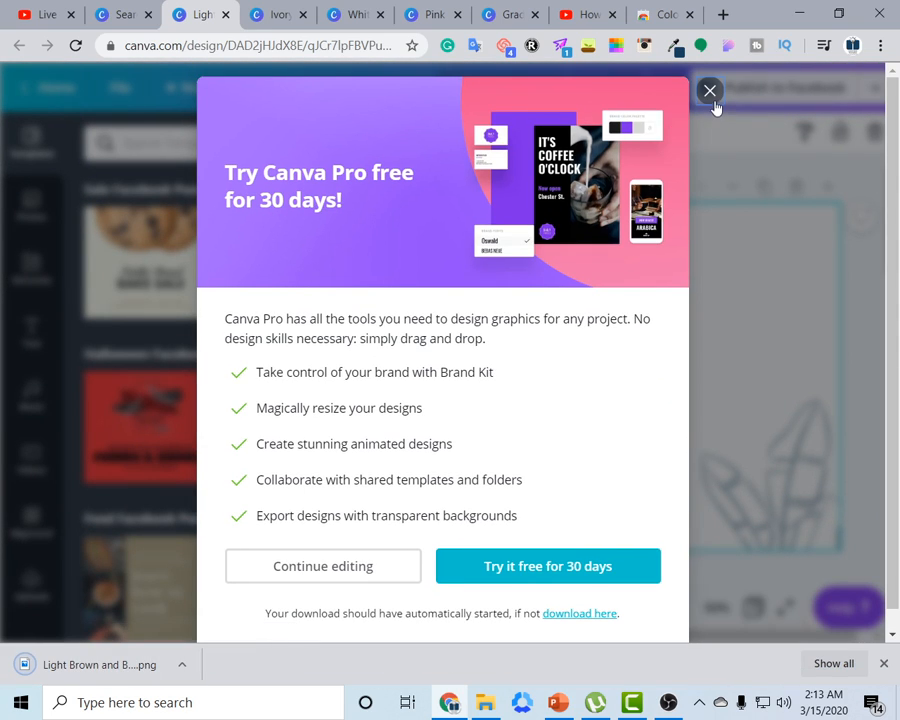
click(707, 91)
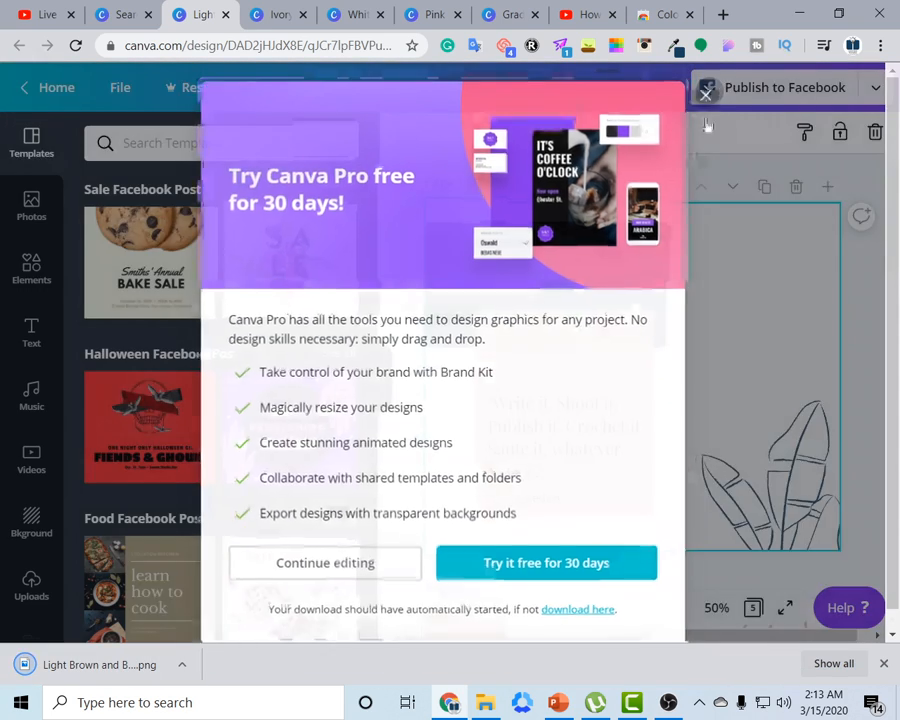
Open the downloaded PNG in Photos to view it, and return to the design in Canva
click(72, 676)
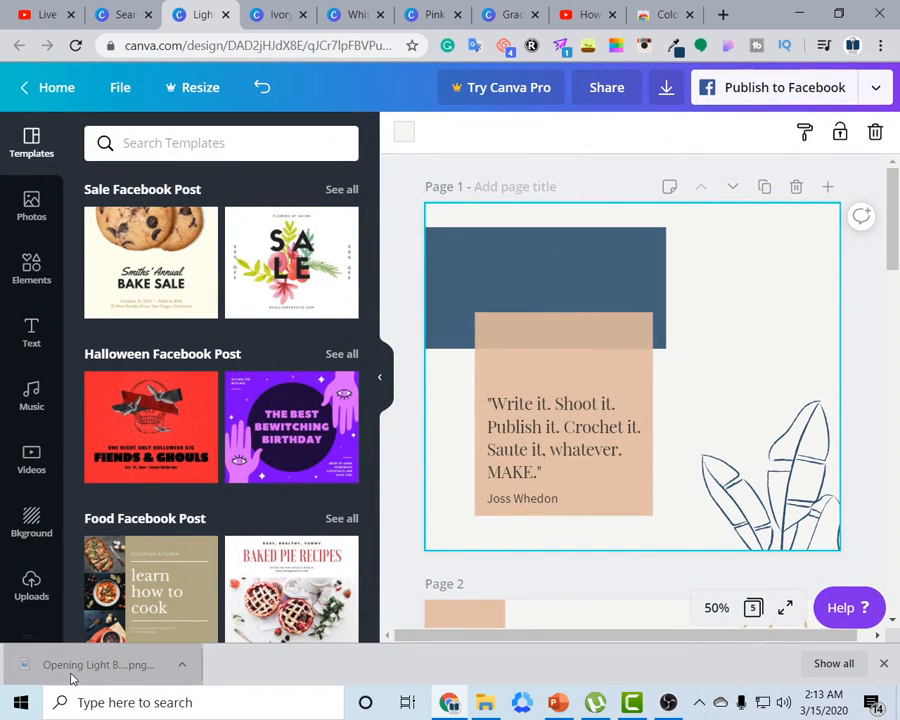
click(500, 600)
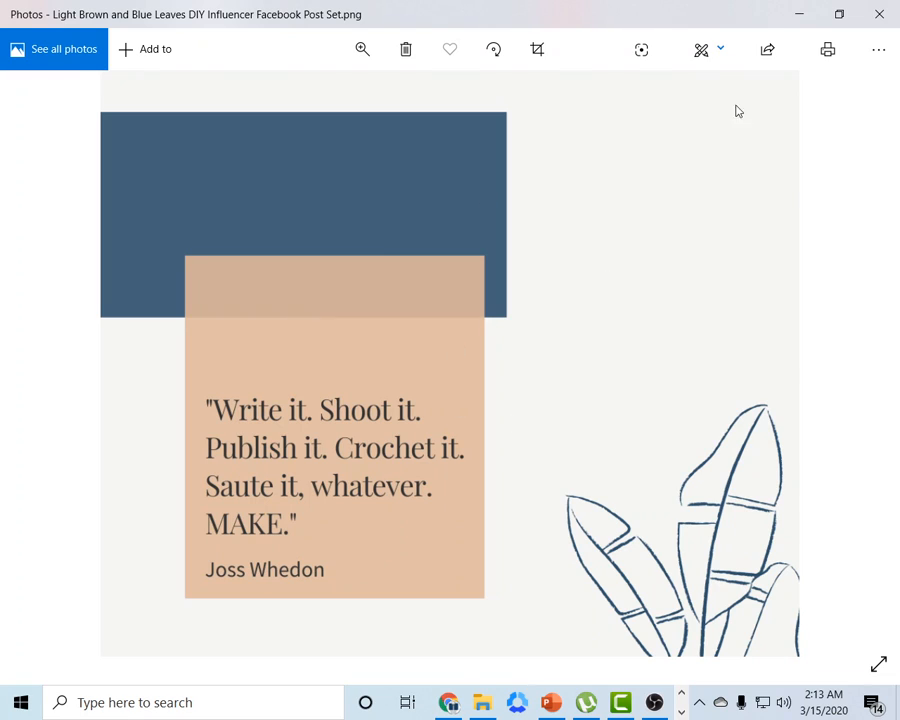
click(880, 12)
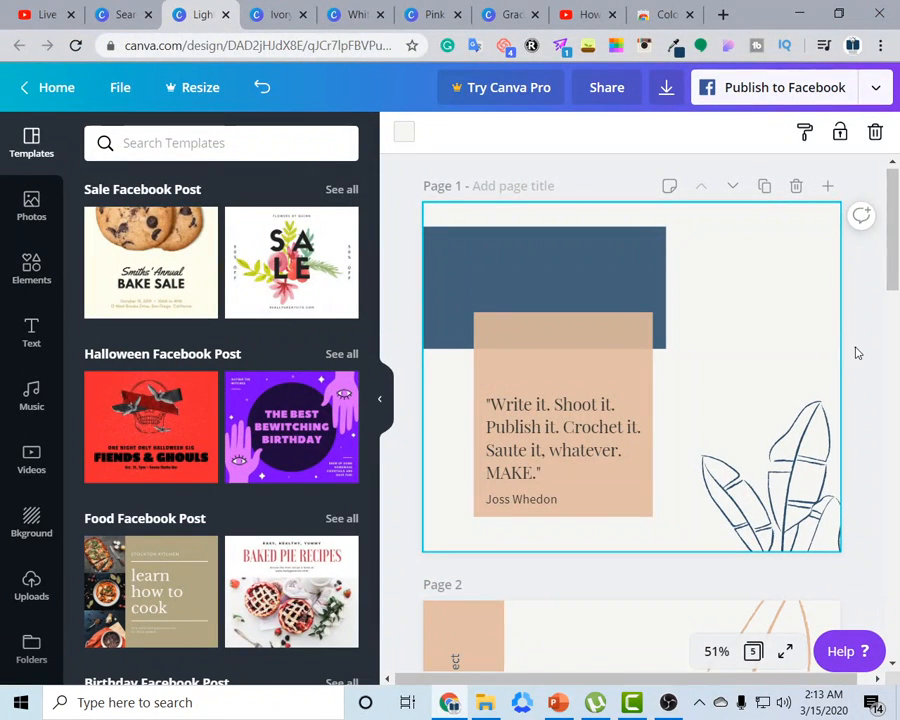
click(636, 332)
click(741, 265)
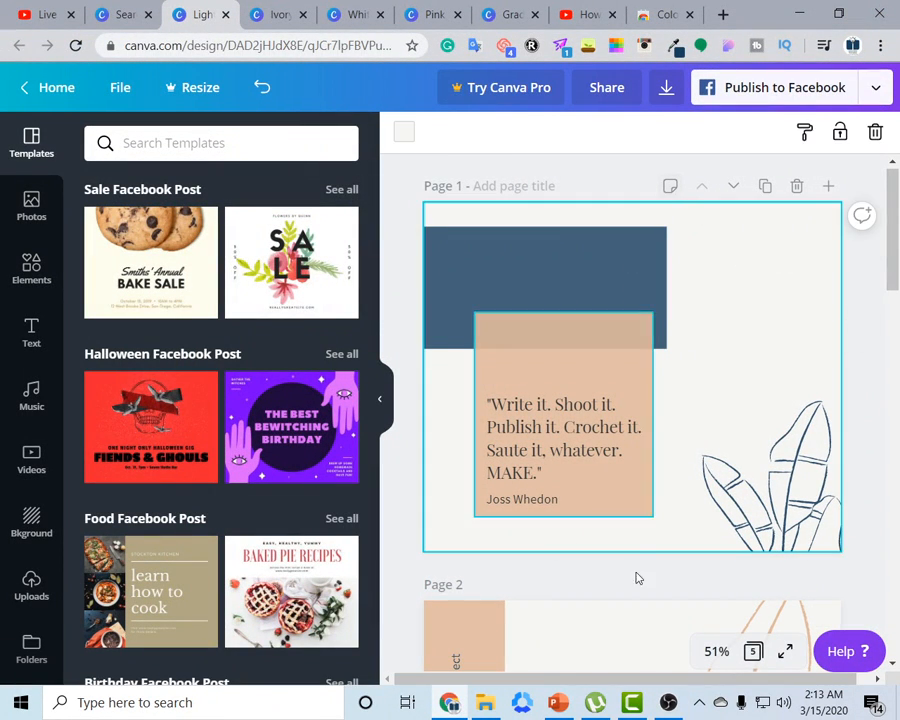
Download all five pages of the design as JPG files, and dismiss the Canva Pro trial offer
click(836, 91)
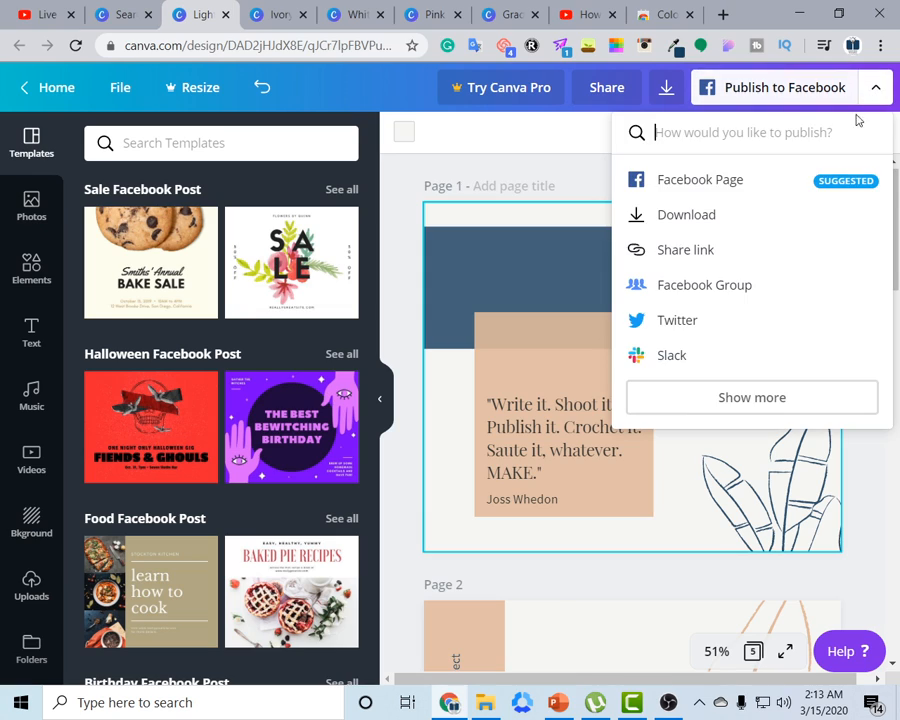
click(680, 216)
click(735, 222)
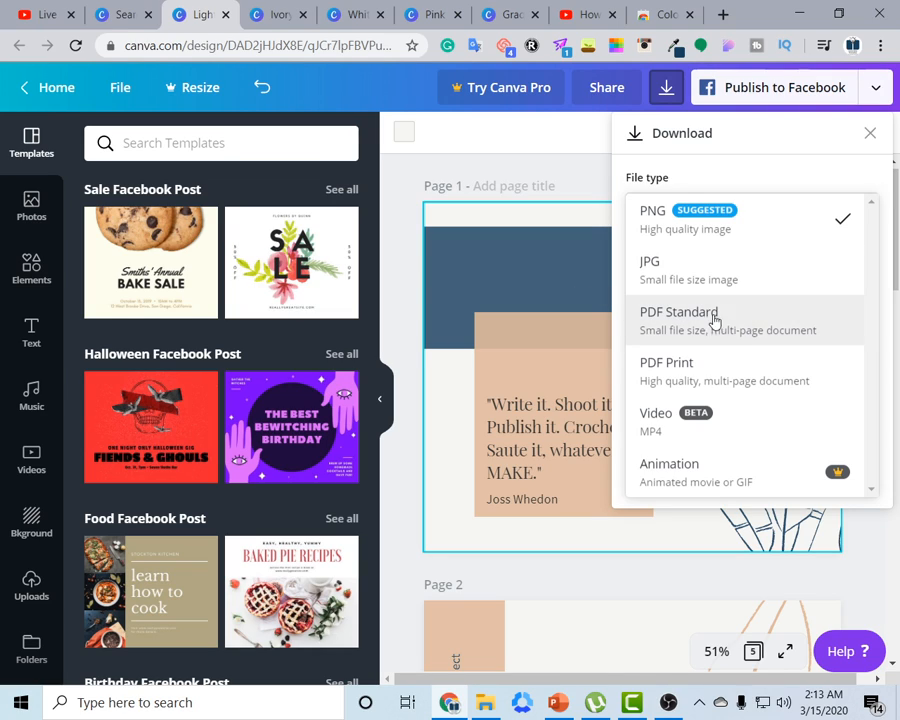
click(732, 284)
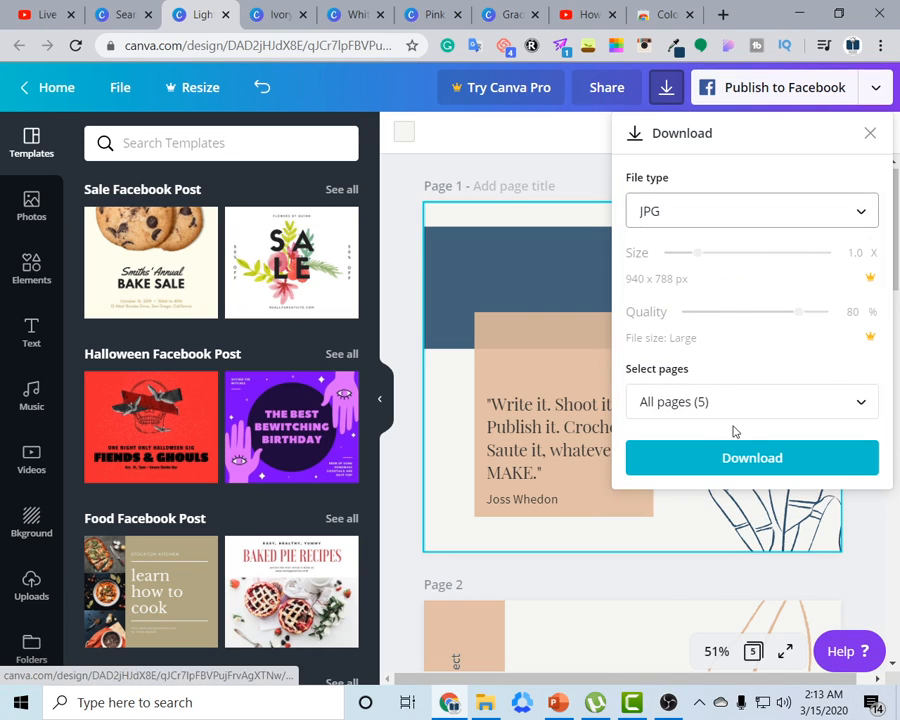
click(747, 405)
click(747, 405)
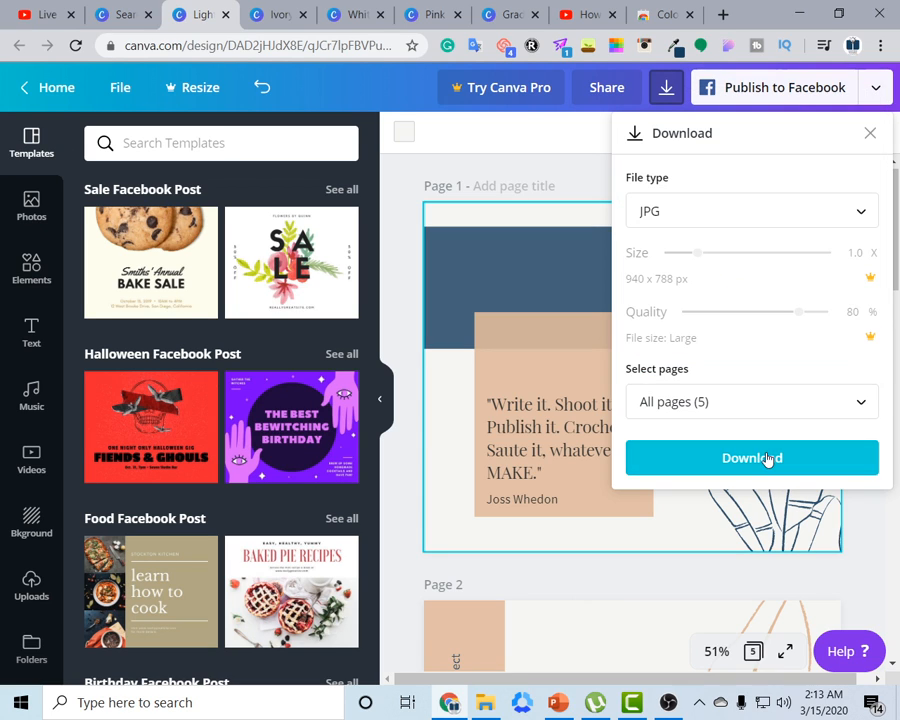
click(765, 458)
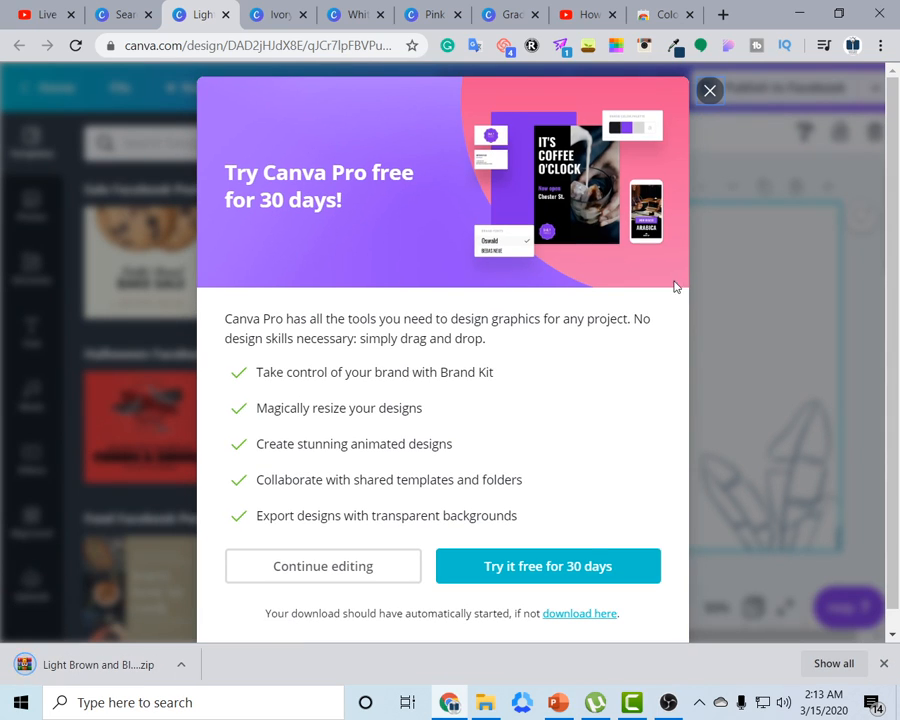
click(710, 91)
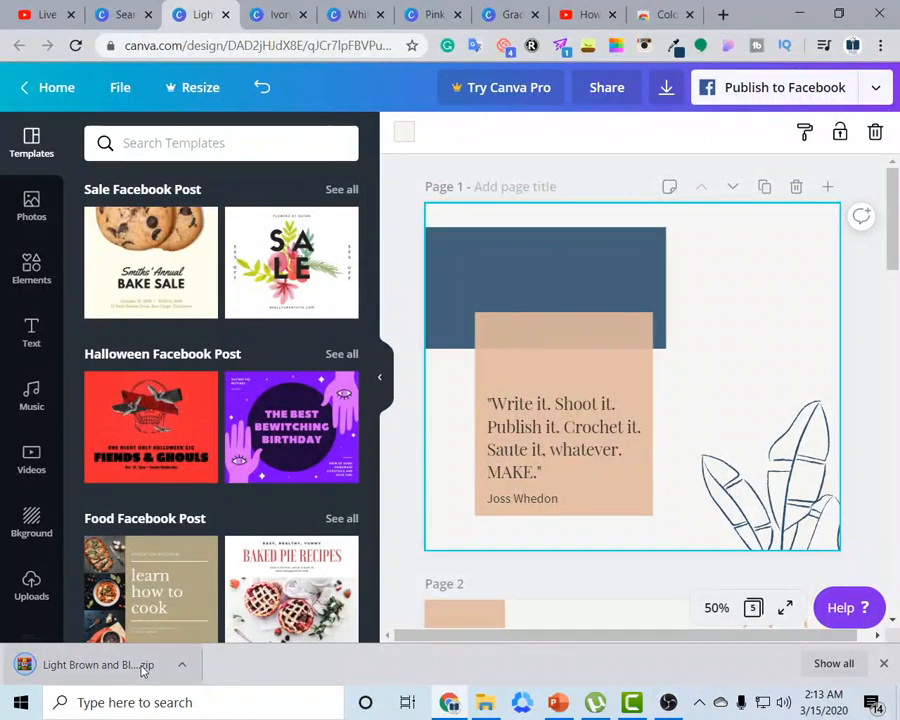
Copy the downloaded Light Brown and Blue Leaves zip archive from Downloads into the My Channel folder in File Explorer
click(485, 702)
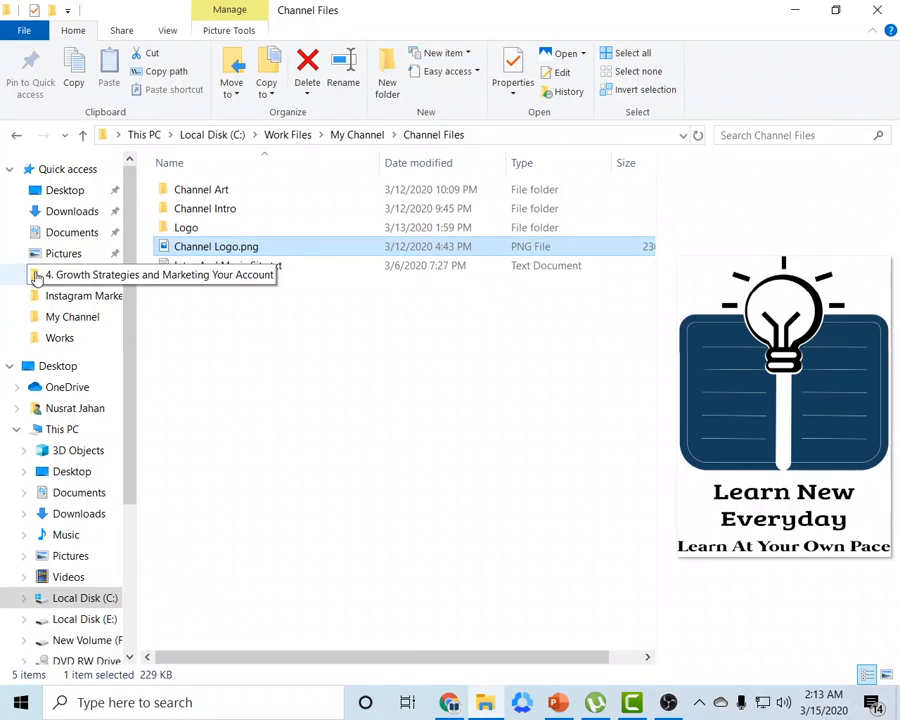
click(57, 210)
click(247, 209)
right_click(235, 209)
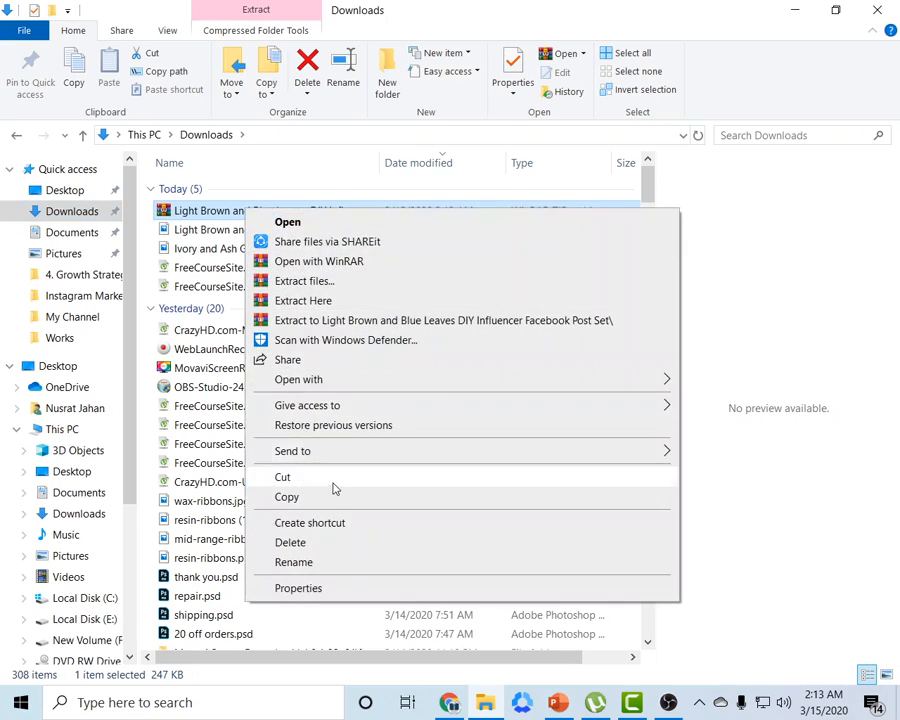
click(300, 494)
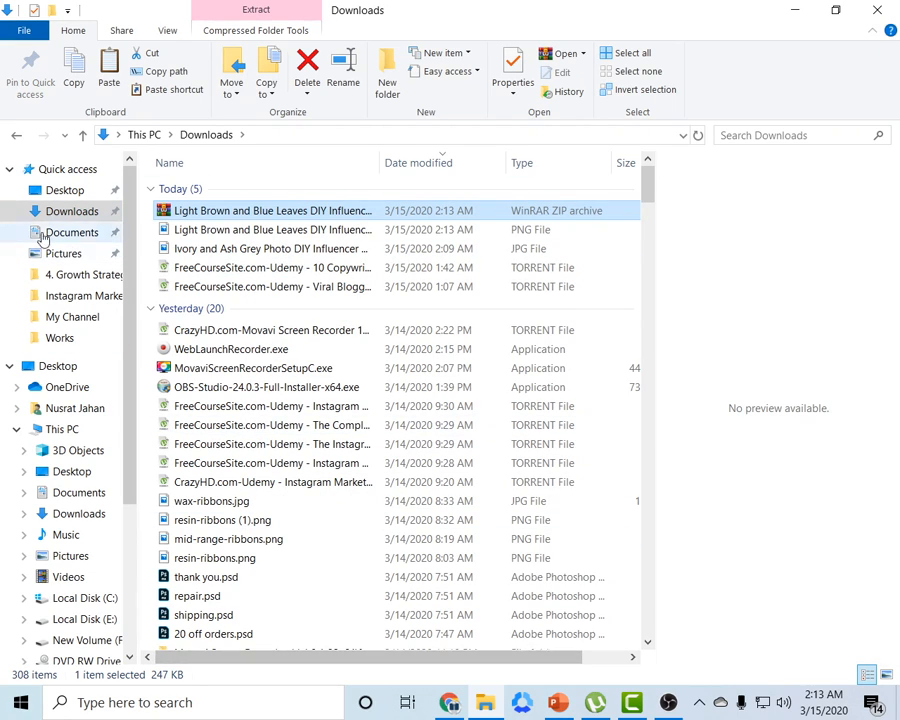
click(80, 295)
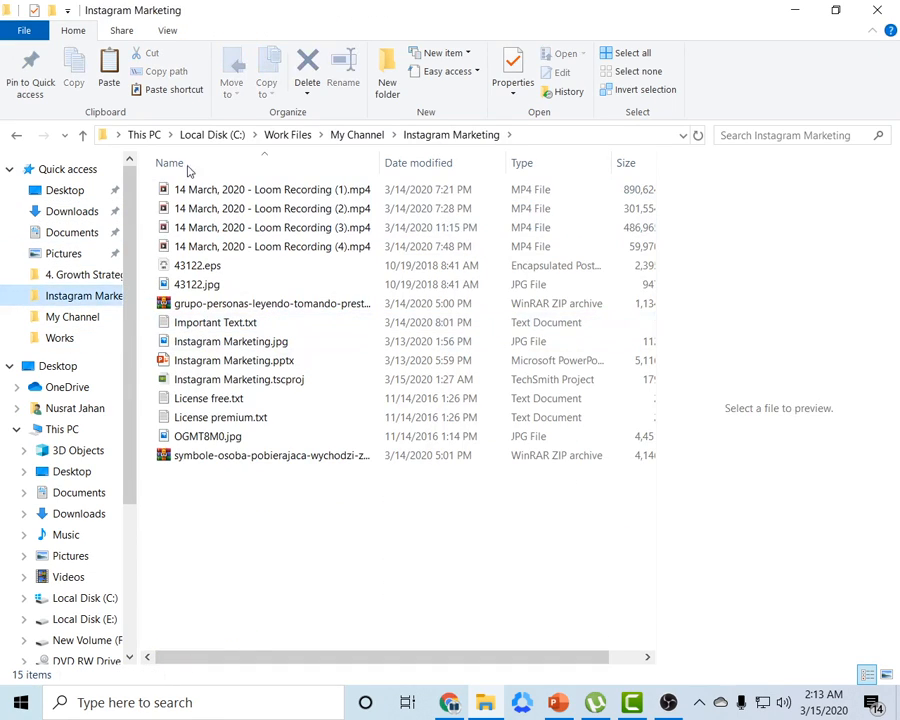
click(352, 135)
right_click(270, 550)
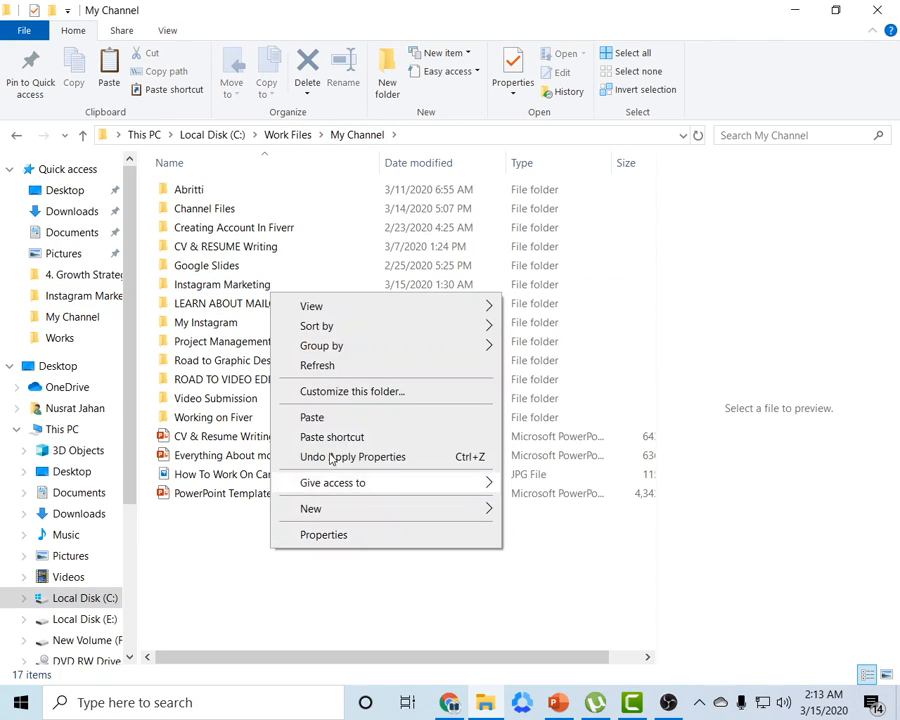
click(341, 415)
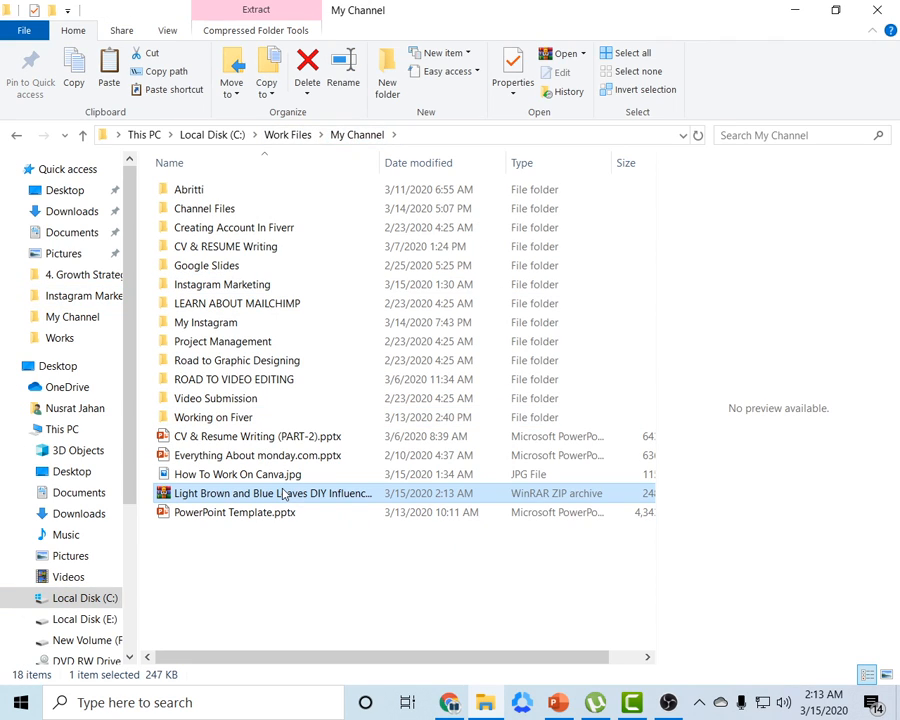
Extract the copied archive directly into the My Channel folder, and preview the extracted images 1.jpg to 5.jpg
right_click(283, 494)
click(366, 212)
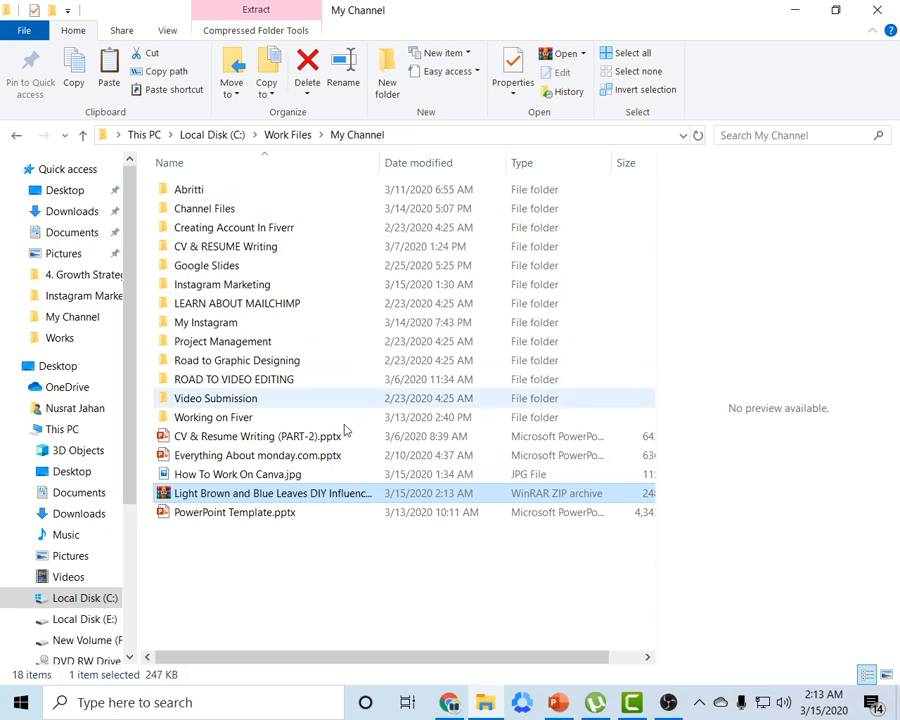
click(215, 441)
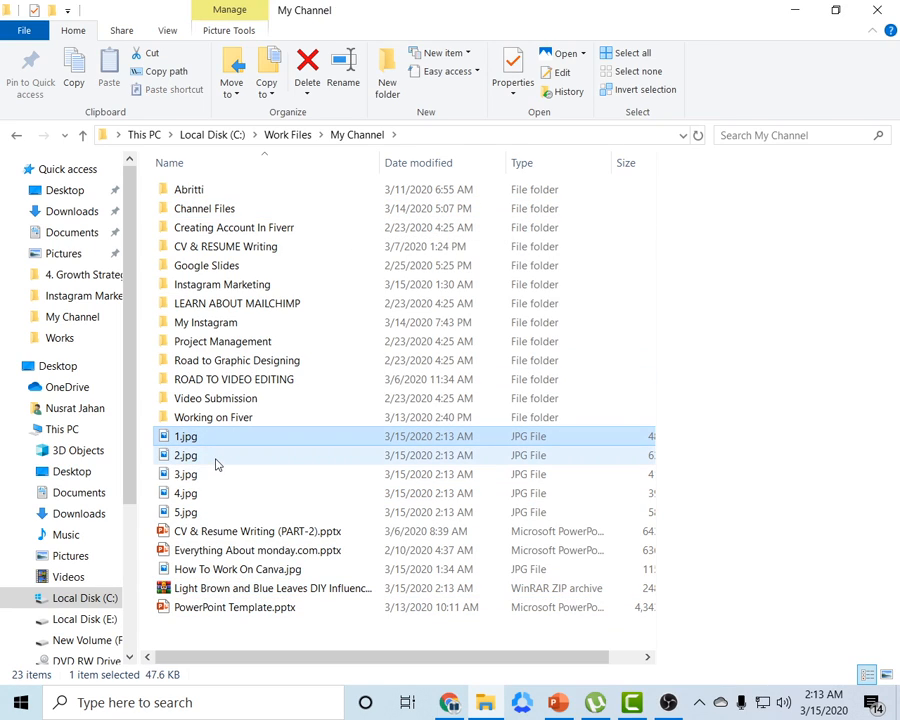
click(215, 457)
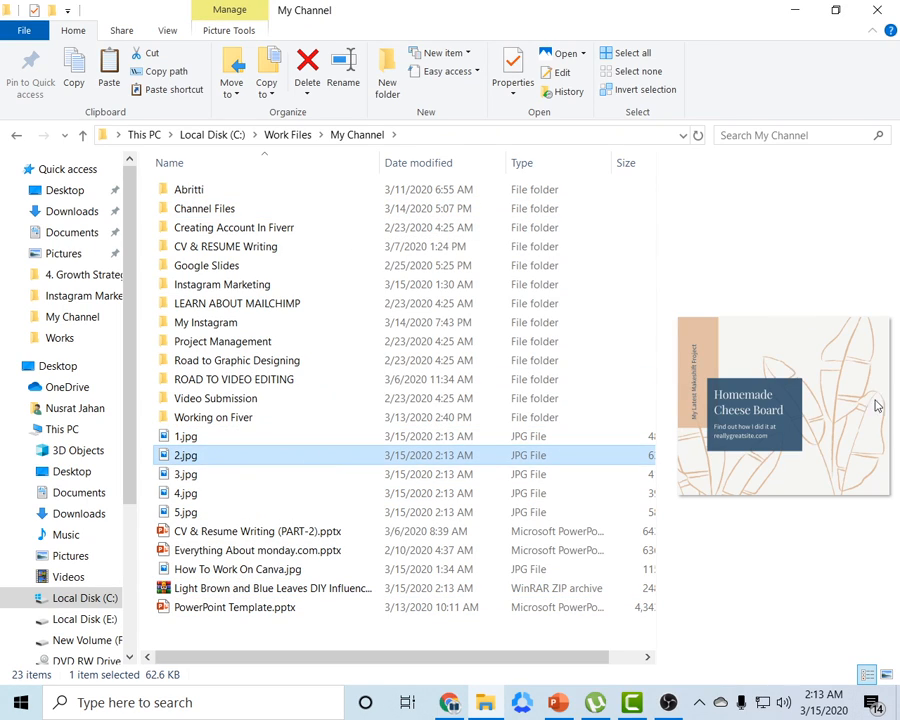
click(224, 477)
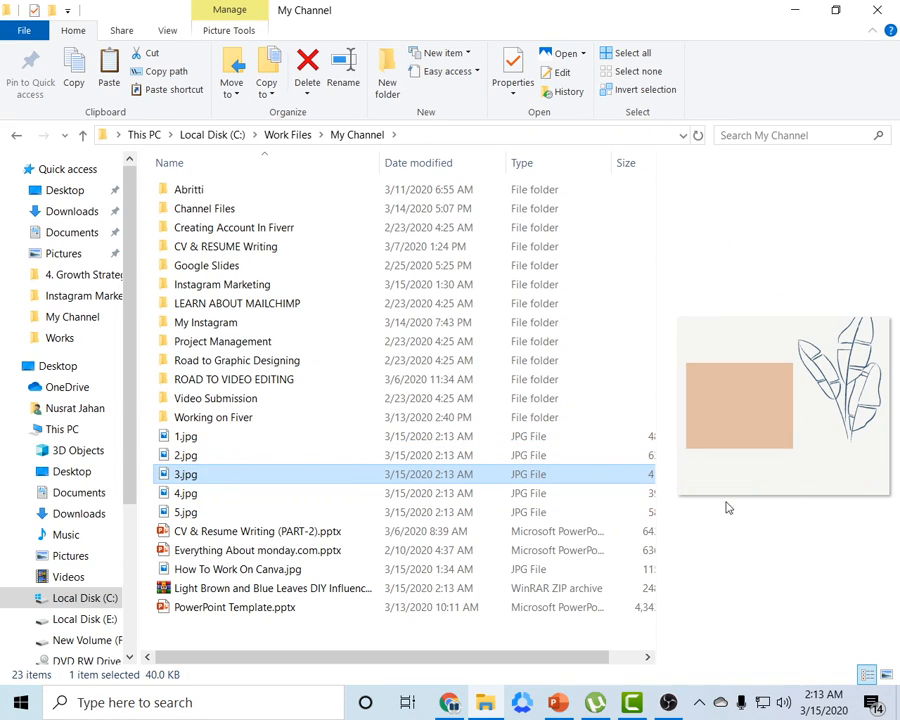
click(267, 495)
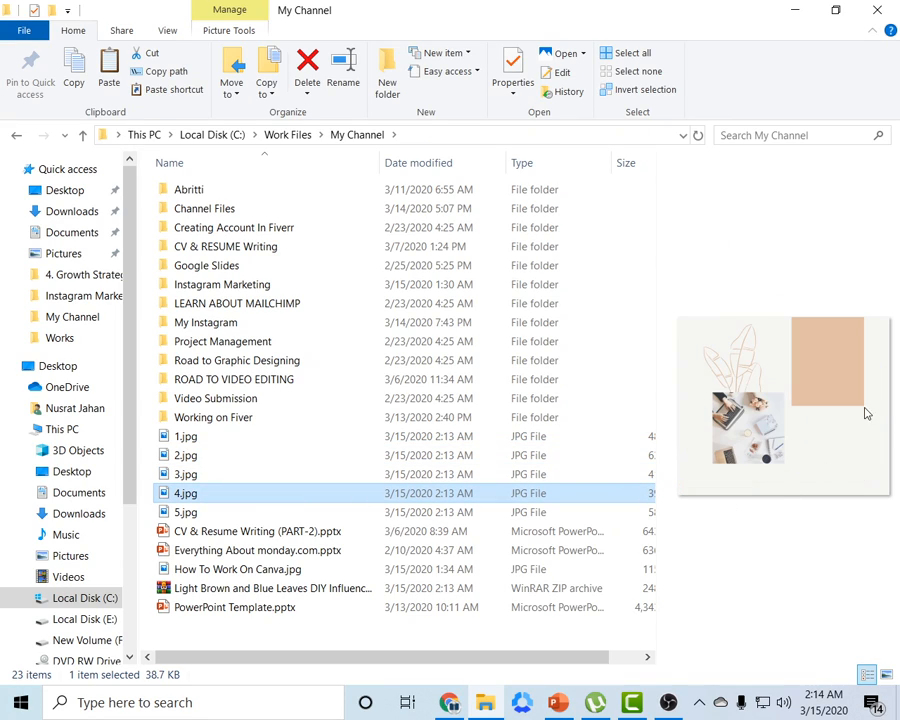
click(278, 515)
Return to the design in Canva and look through its pages down to page 5
click(485, 700)
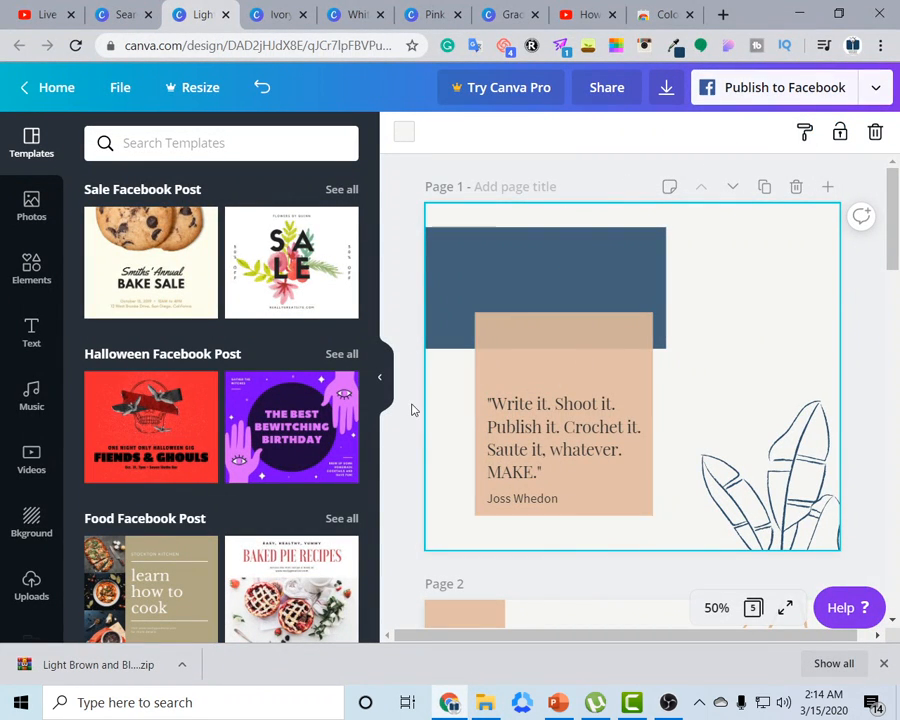
scroll(569, 430, down, 10)
scroll(570, 430, down, 7)
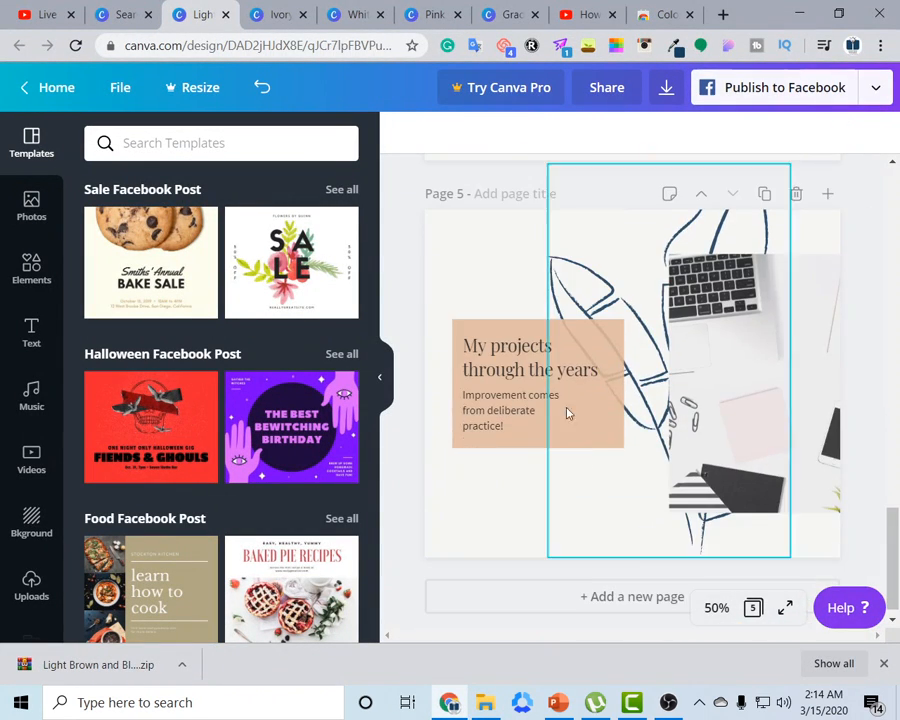
Switch to the stream's YouTube page, jump to the live point, and check the live chat for comments
click(578, 9)
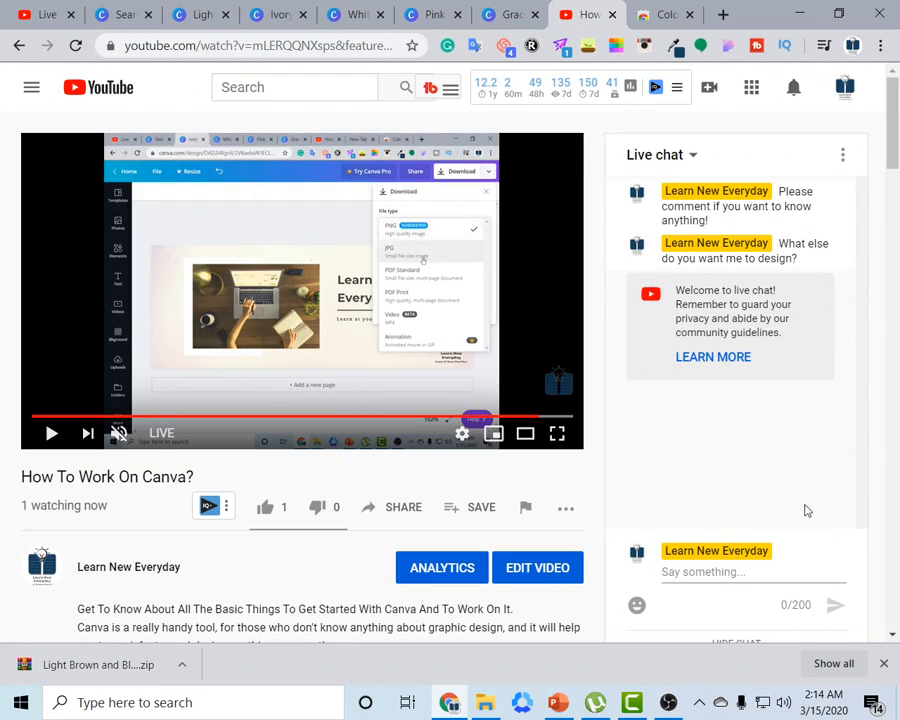
mouse_move(122, 435)
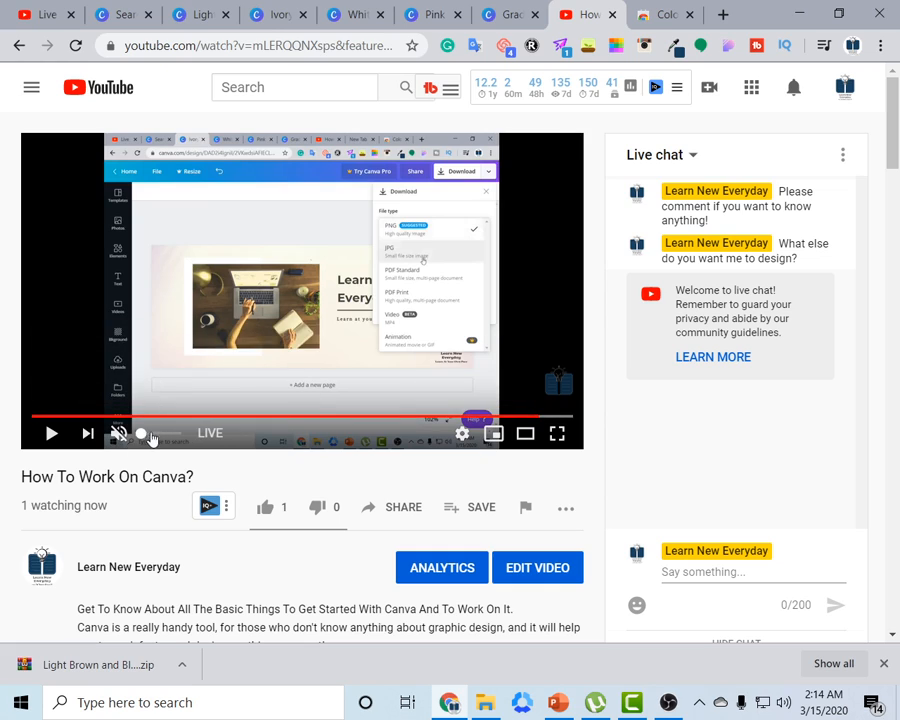
click(210, 440)
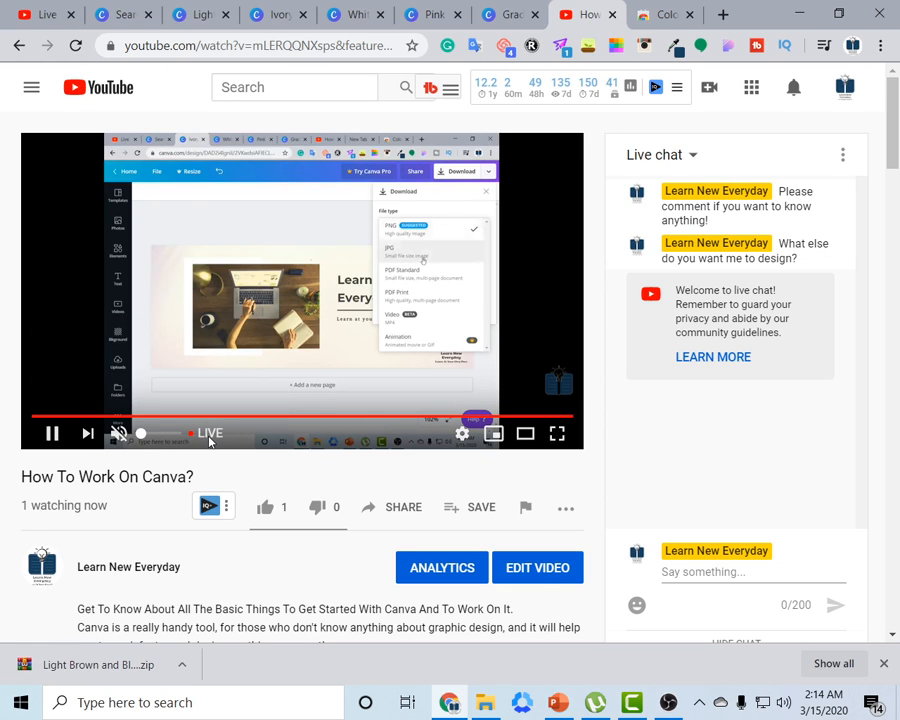
scroll(695, 444, down, 3)
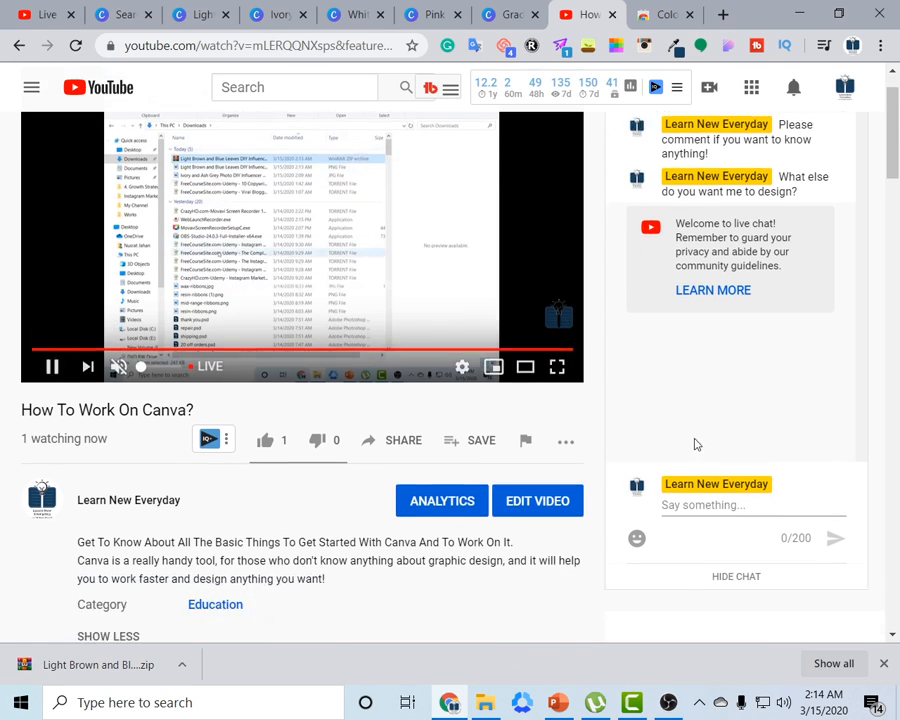
scroll(700, 468, up, 3)
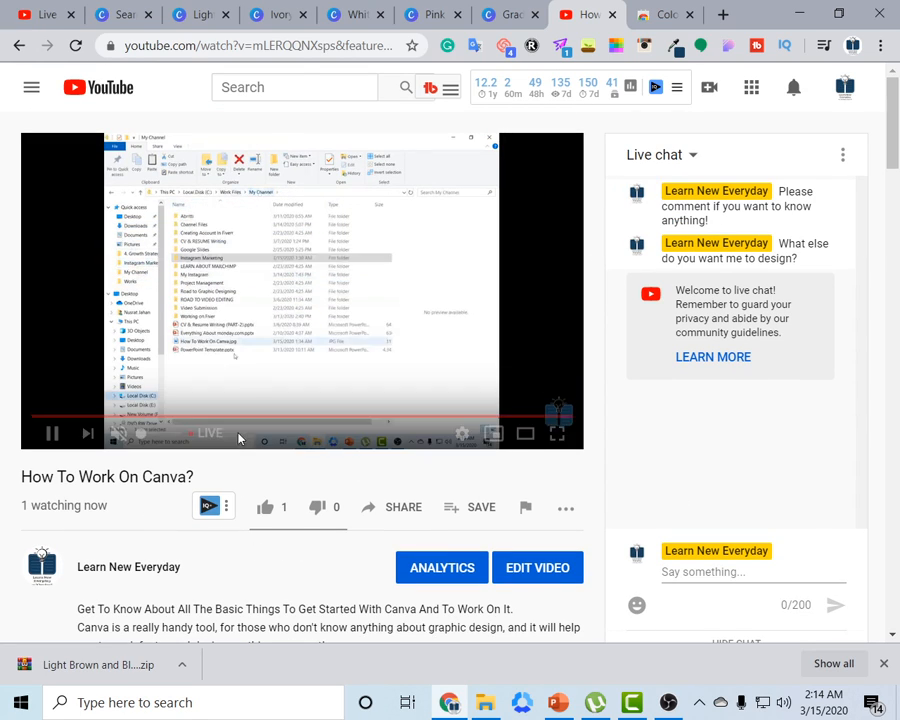
scroll(216, 448, down, 3)
Return to page 1 of the Canva design, bring the peach rectangle forward over the quote, and send it backward again
click(124, 12)
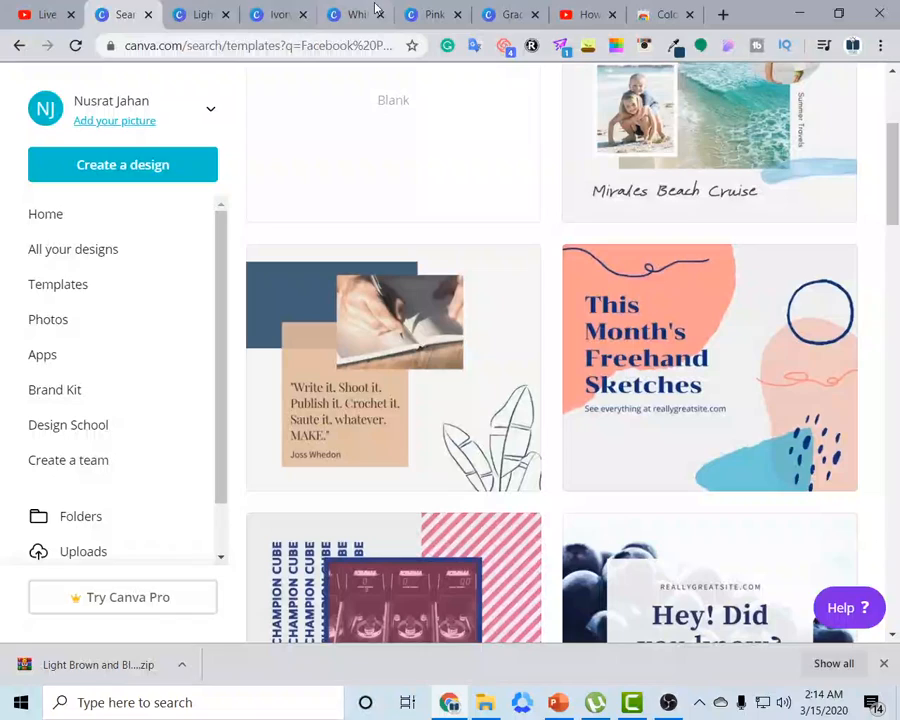
click(200, 14)
scroll(640, 340, up, 10)
scroll(638, 409, up, 5)
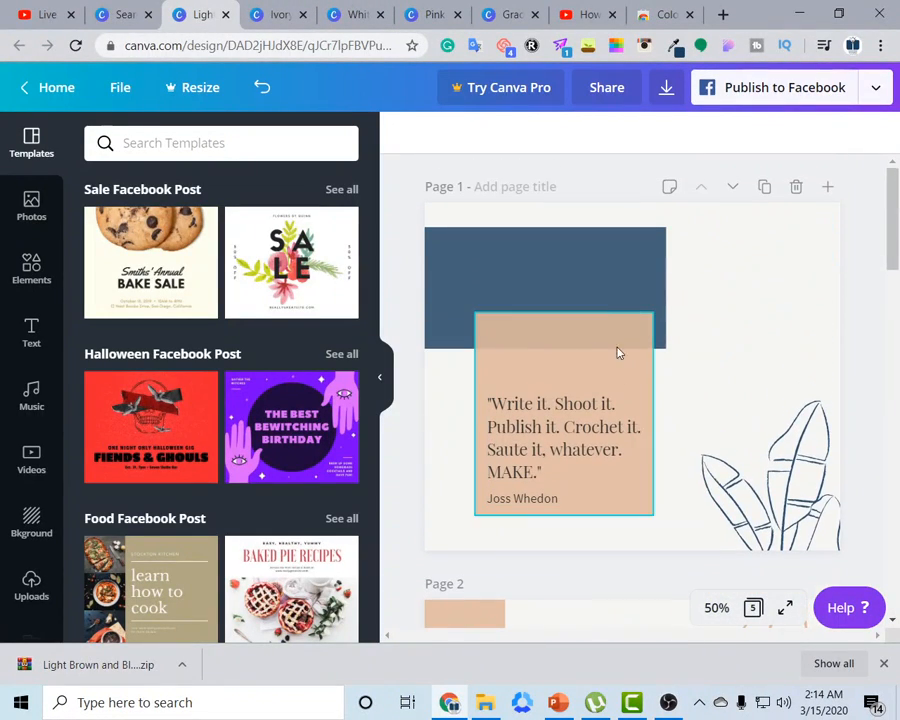
click(586, 353)
click(680, 132)
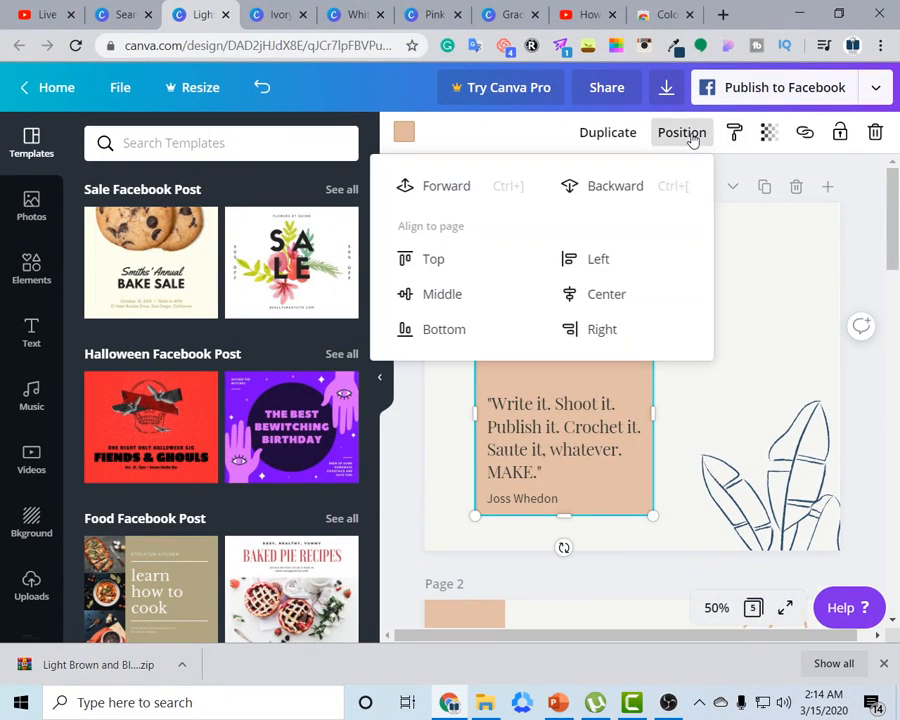
click(453, 190)
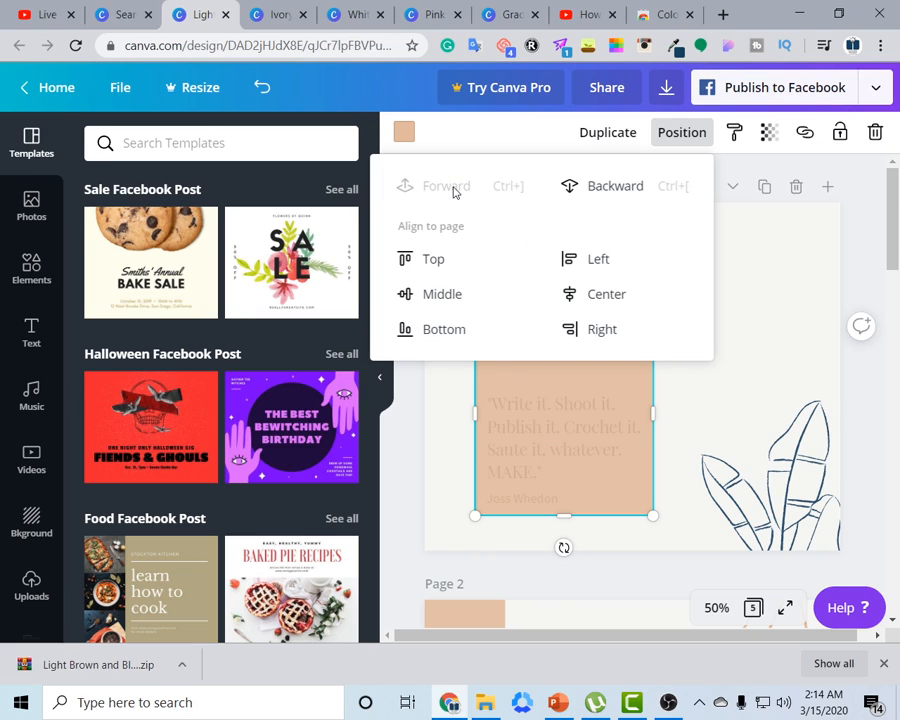
click(598, 187)
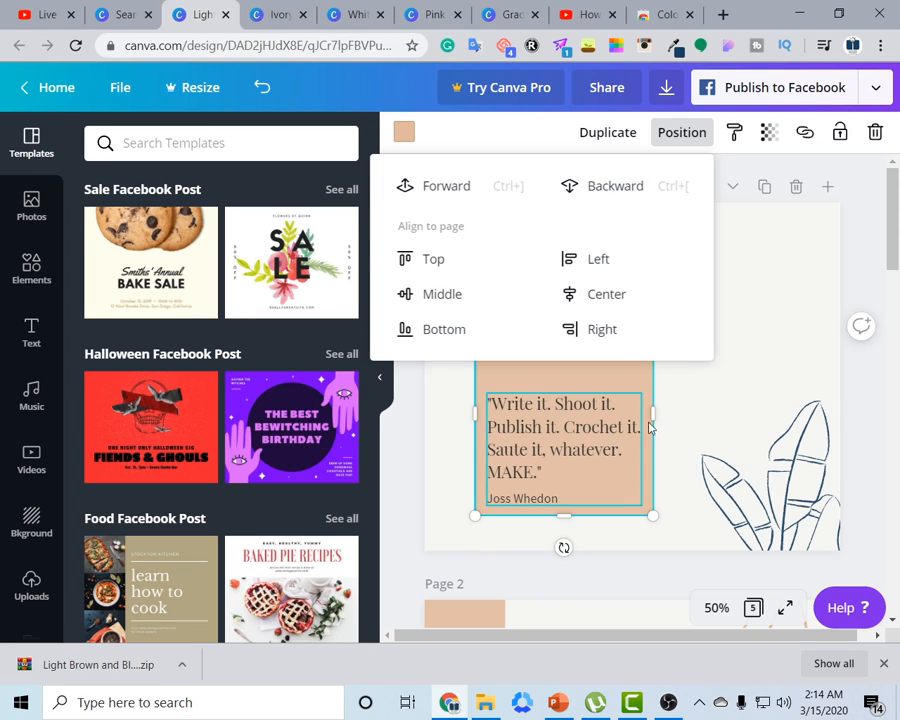
click(850, 285)
Bring the blue rectangle on page 1 forward over the peach rectangle, and send it backward behind it again
click(591, 449)
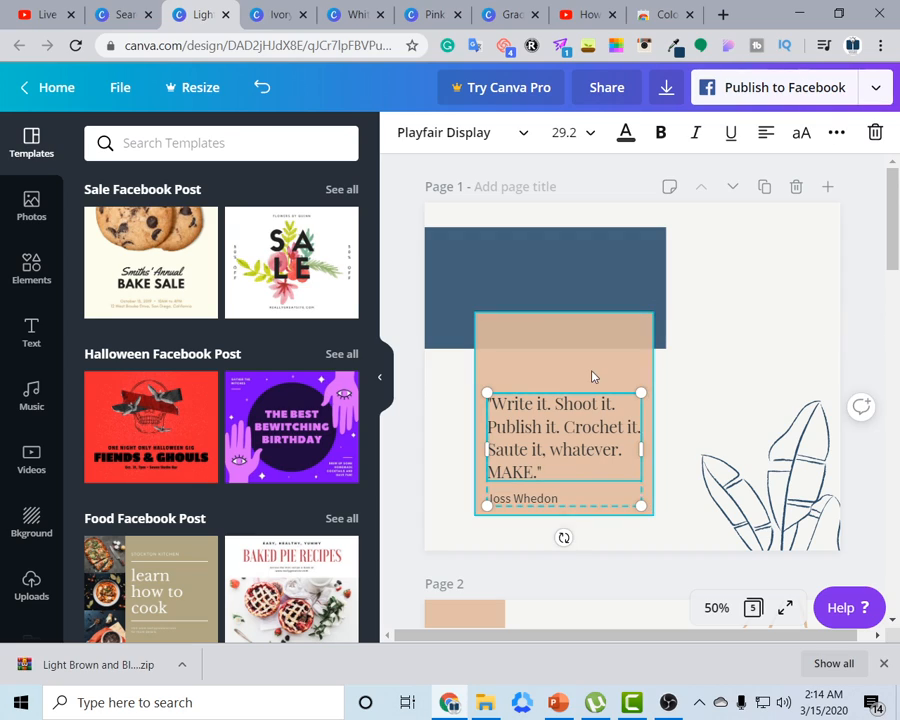
click(609, 279)
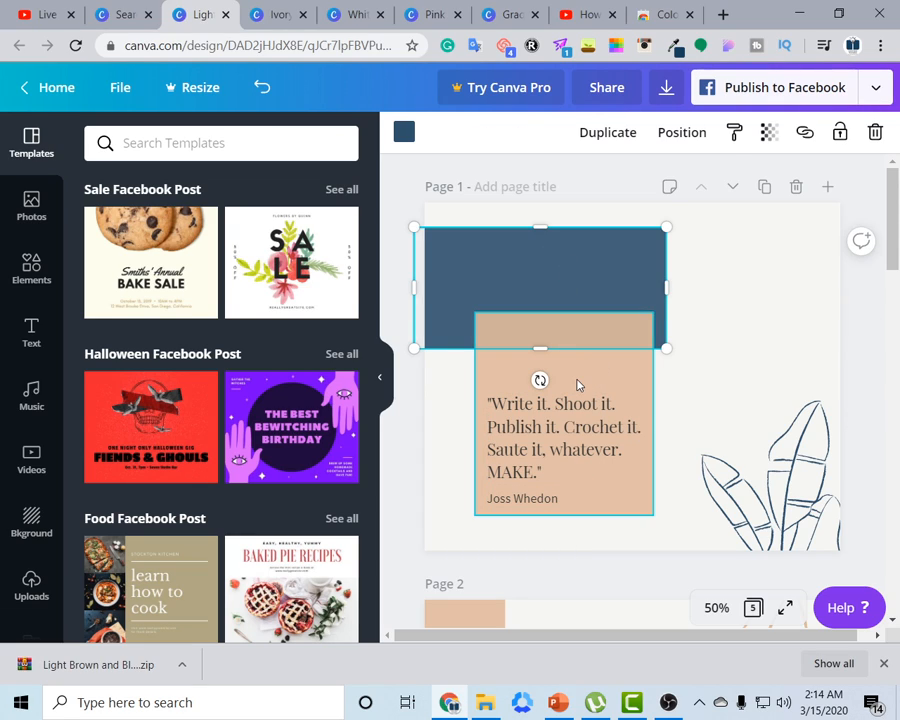
click(576, 381)
right_click(577, 268)
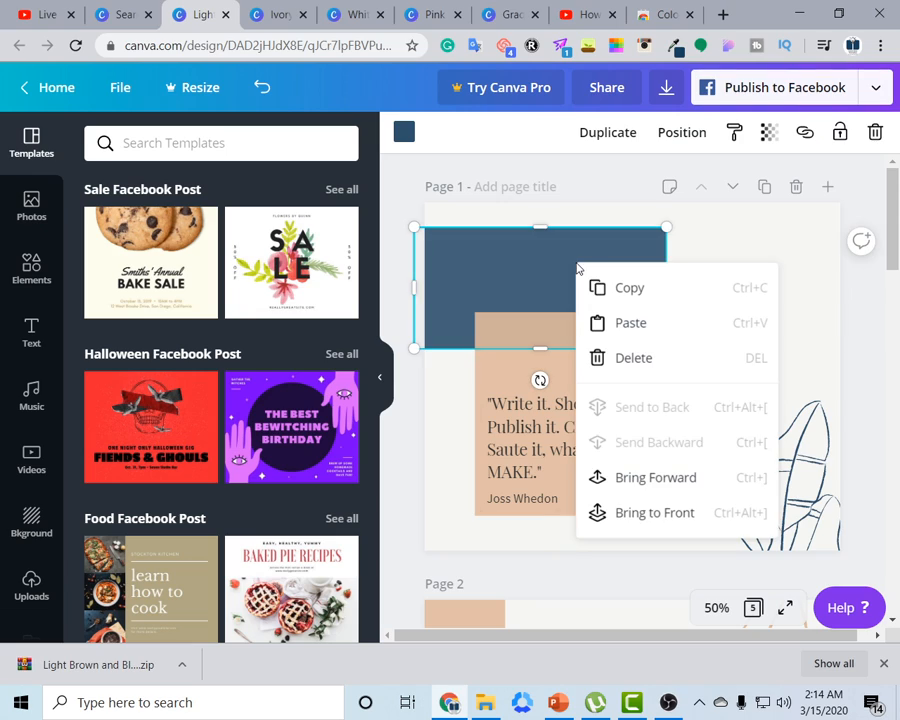
click(687, 478)
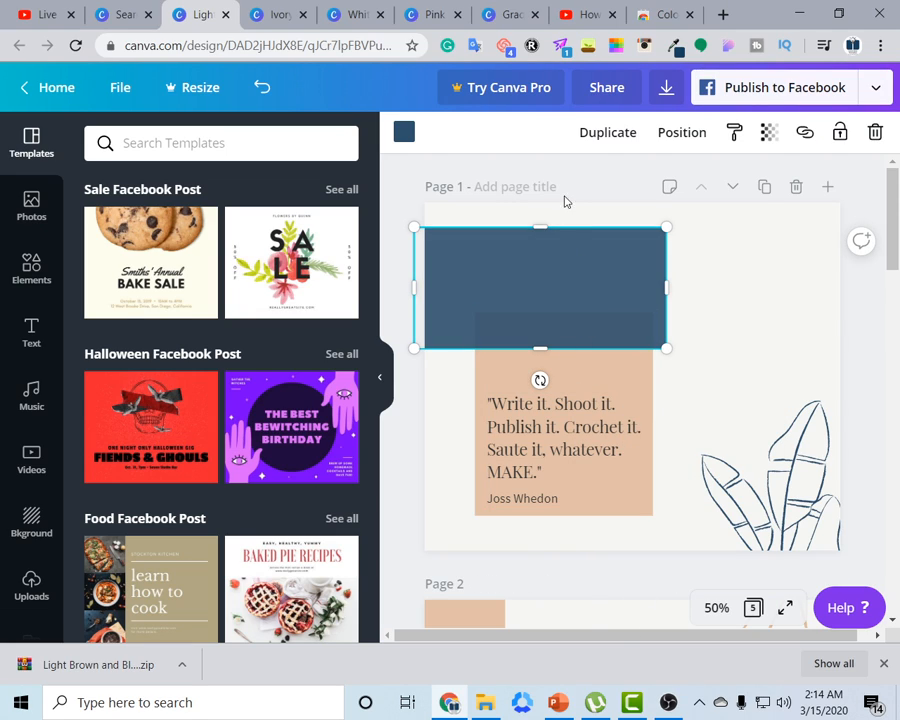
right_click(597, 294)
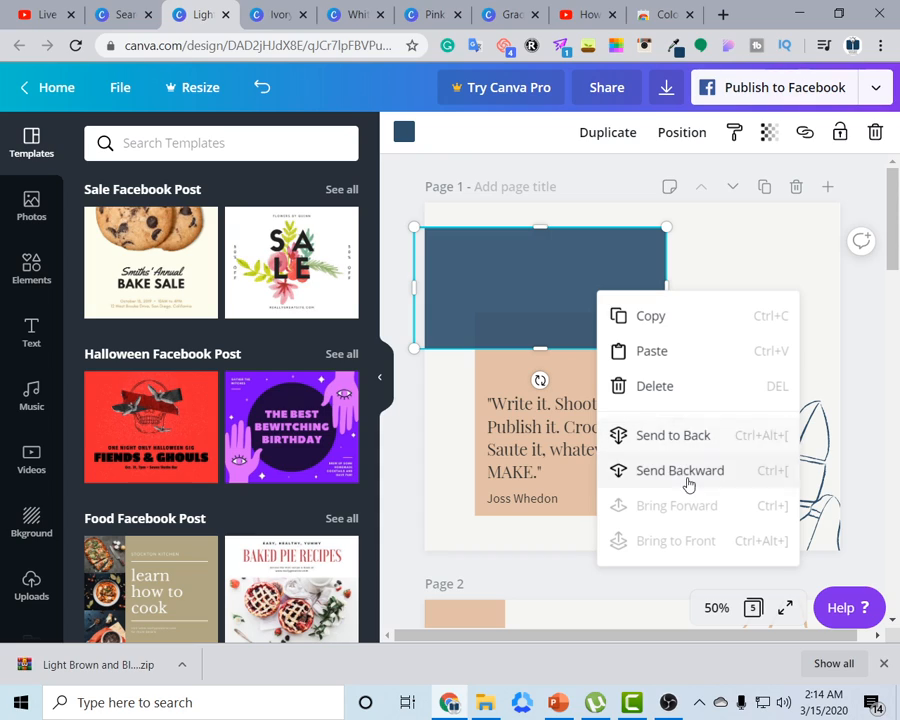
click(684, 480)
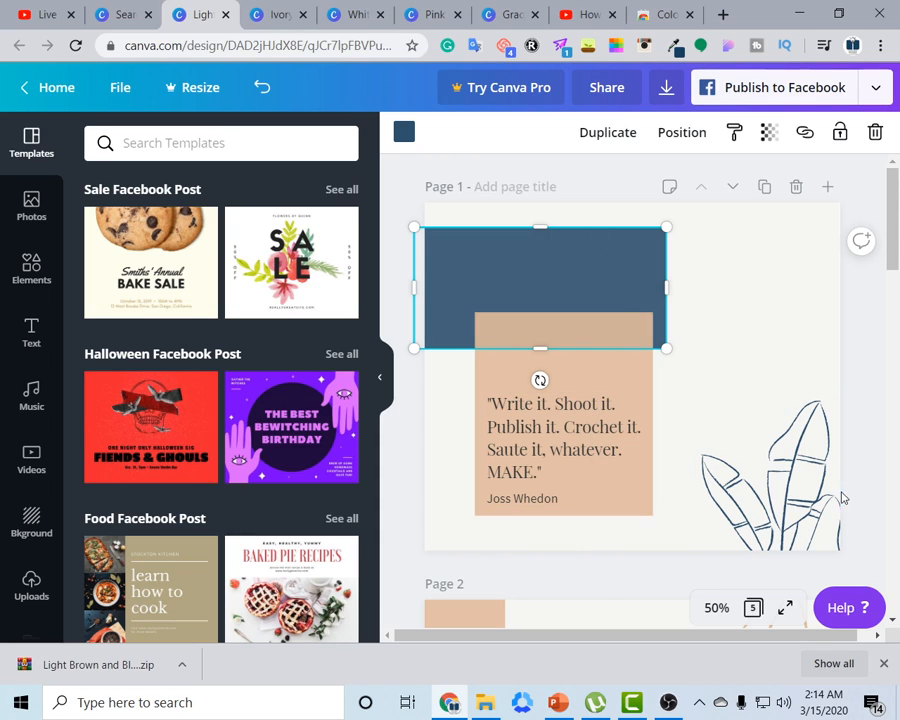
Move the leaf drawing on page 1 over the two rectangles and send it to the back, behind both of them
drag(791, 496, 600, 315)
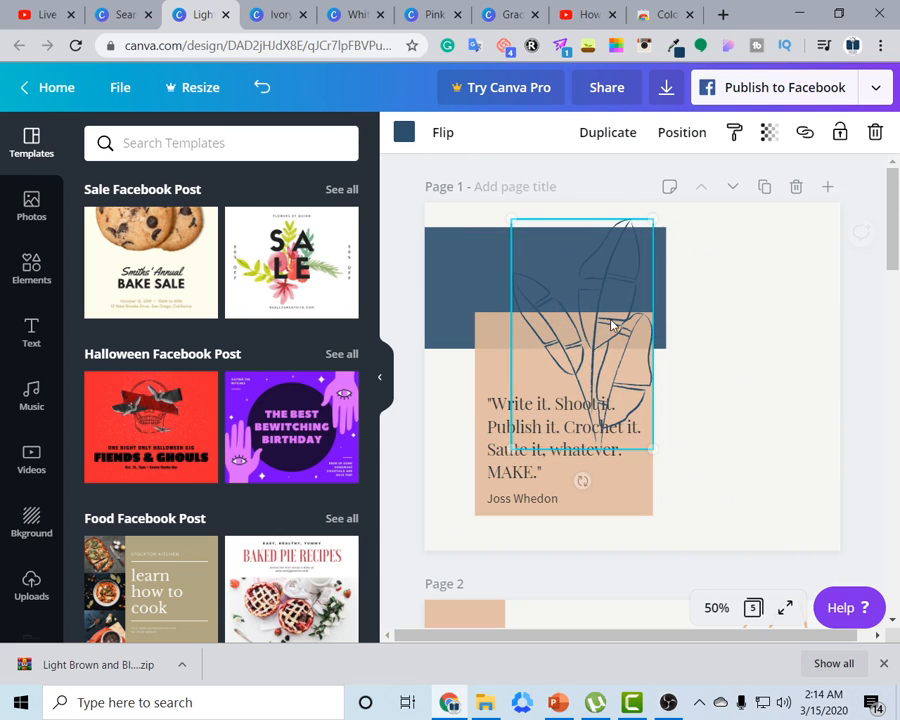
click(725, 432)
drag(648, 350, 702, 334)
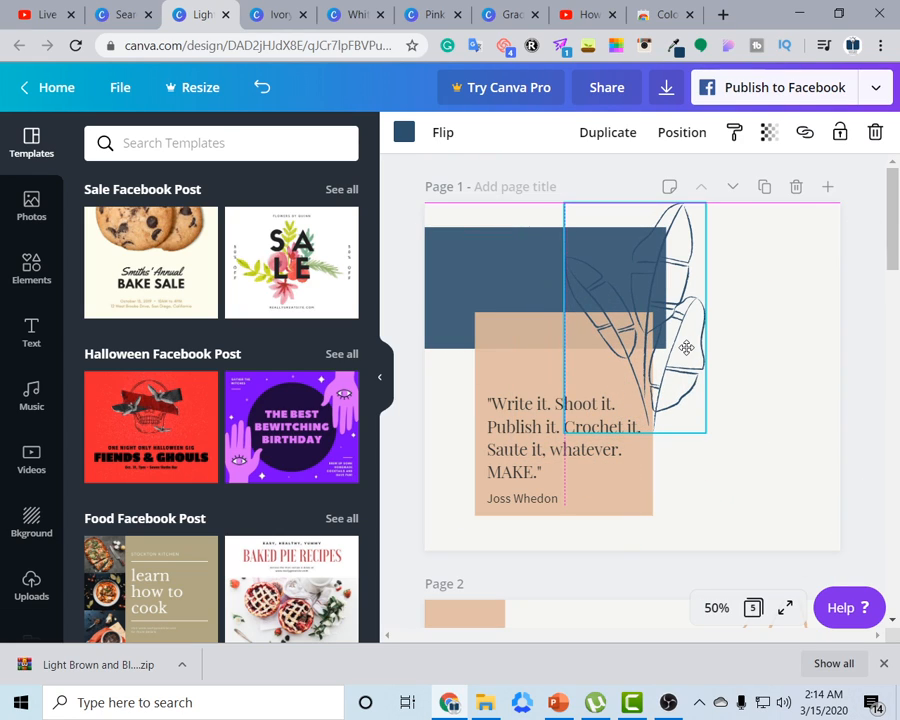
click(601, 190)
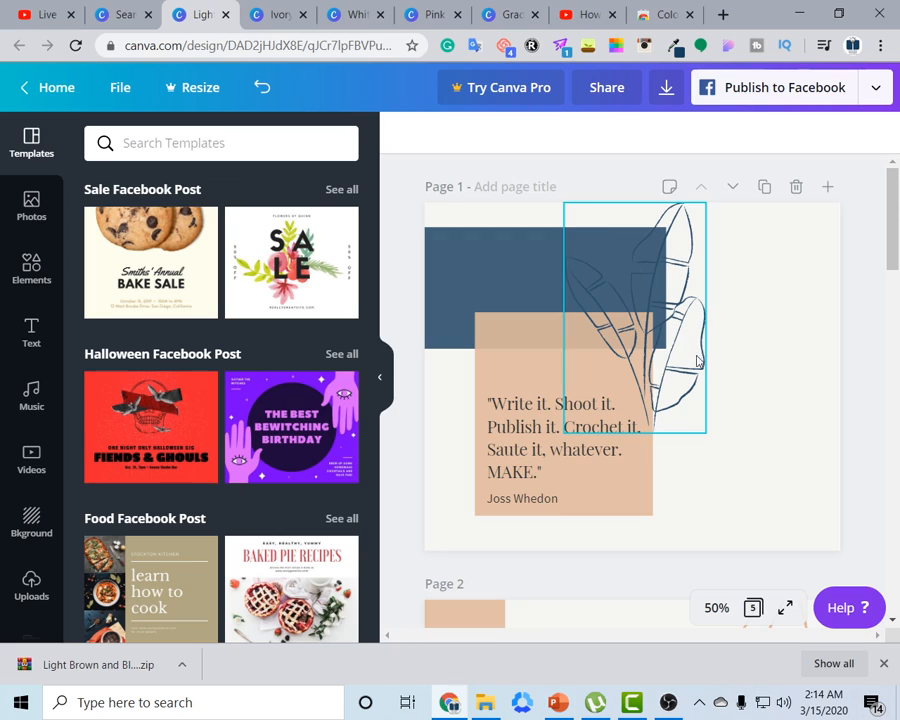
right_click(660, 323)
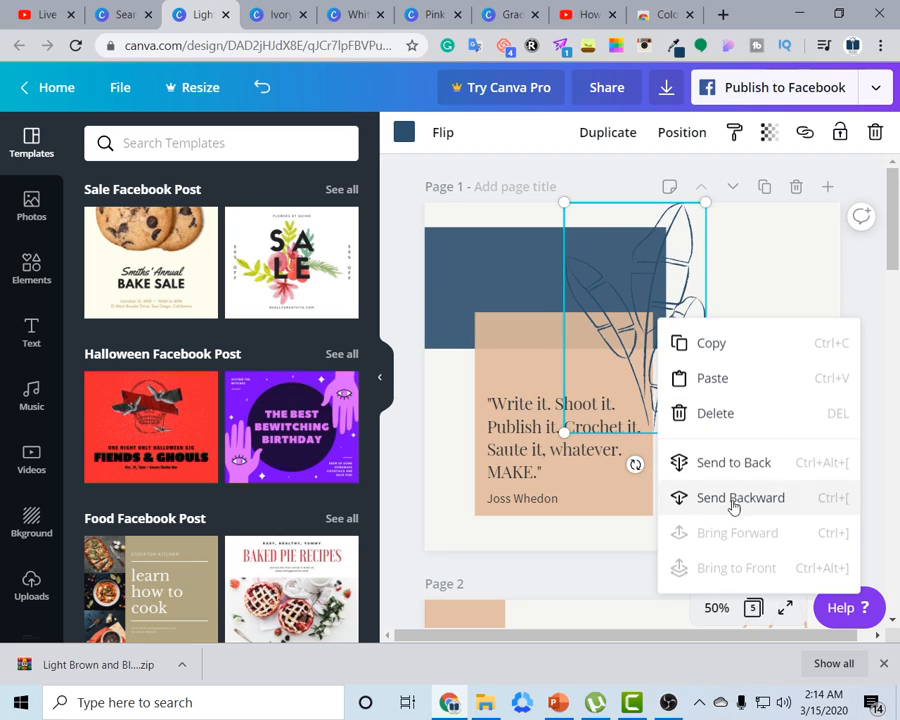
click(731, 470)
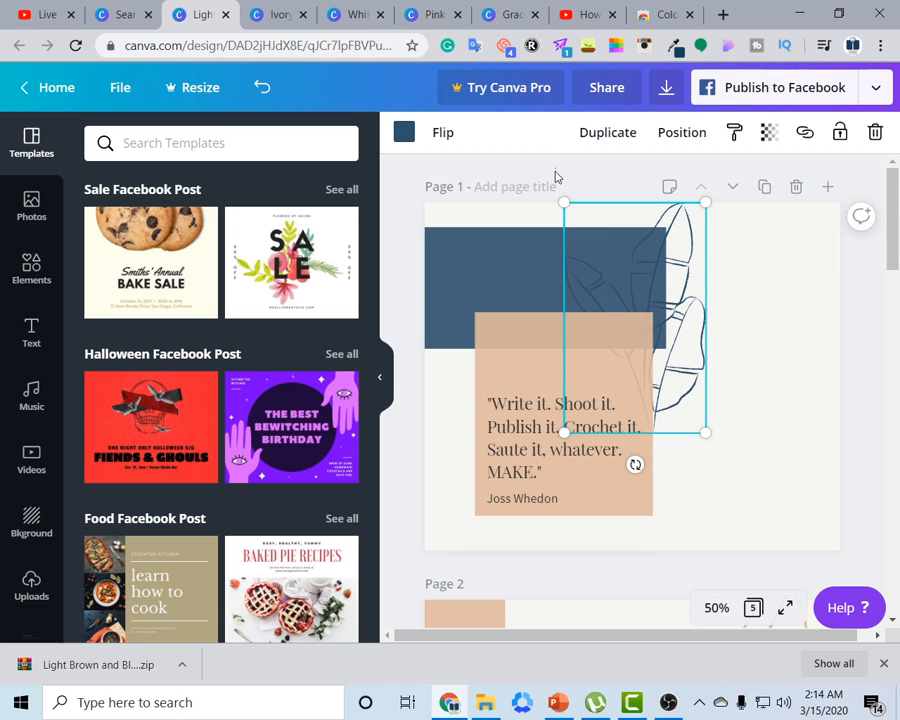
drag(719, 352, 684, 348)
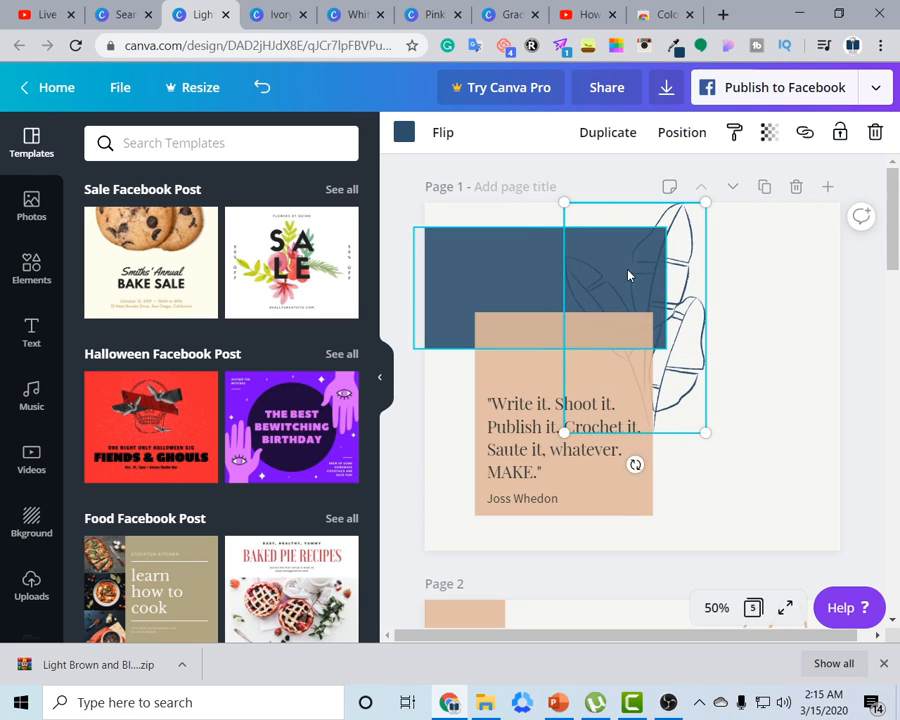
Bring the blue rectangle on page 1 in front of the peach rectangle
right_click(626, 280)
click(716, 508)
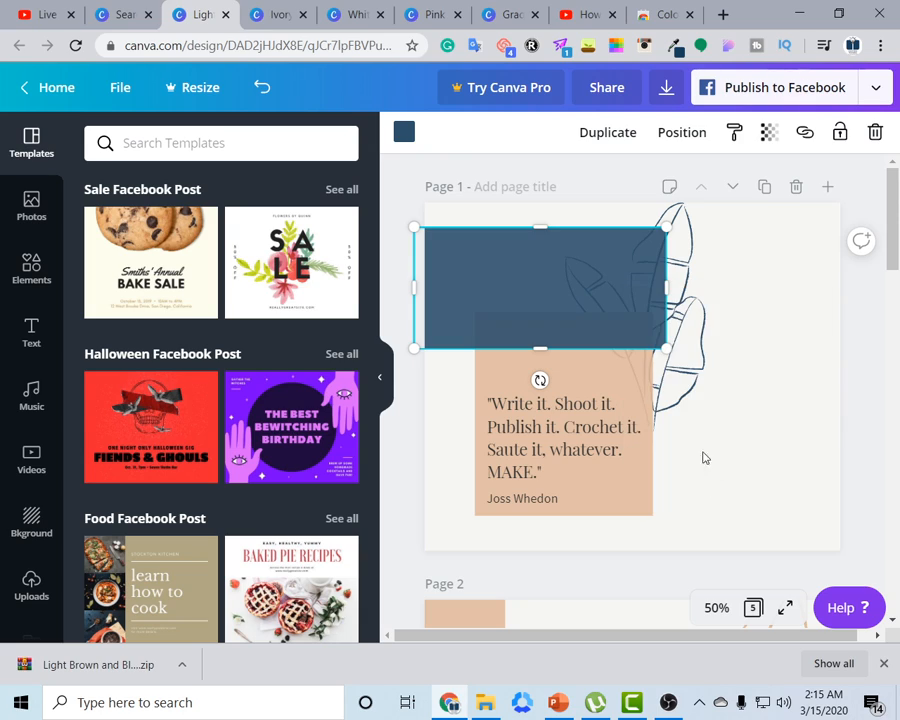
Bring the leaf drawing in front of both rectangles and move it beside the quote, toward the right side of page 1
drag(705, 365, 702, 369)
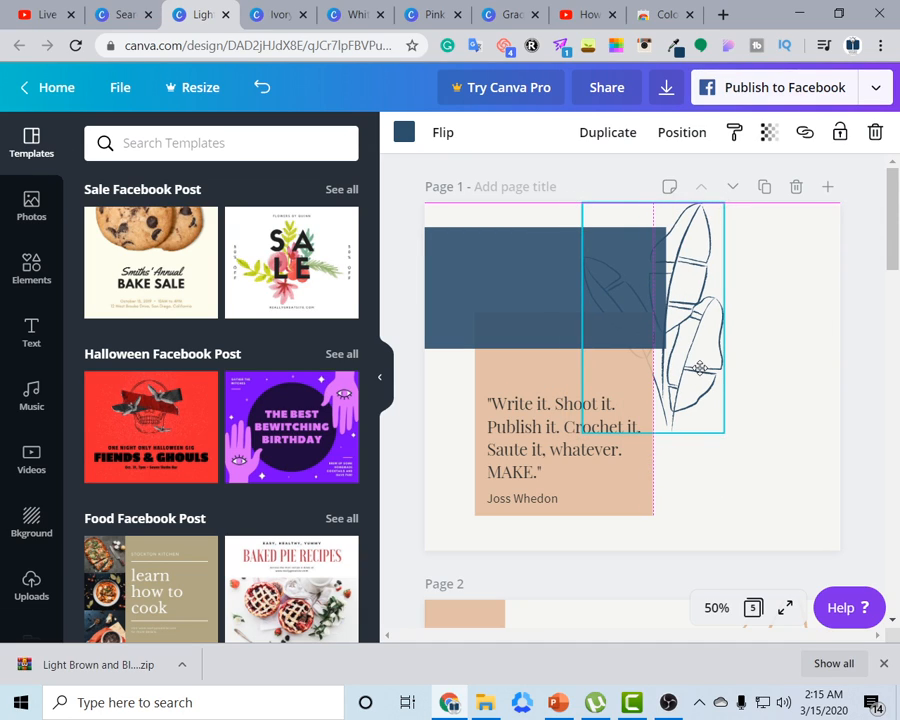
right_click(698, 373)
click(603, 577)
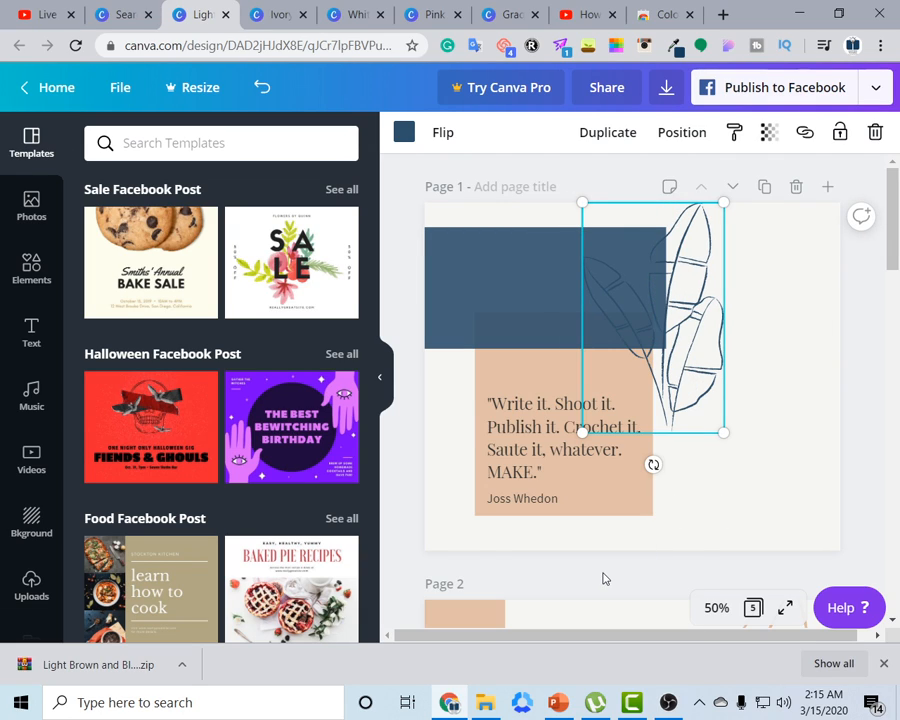
drag(672, 408, 775, 399)
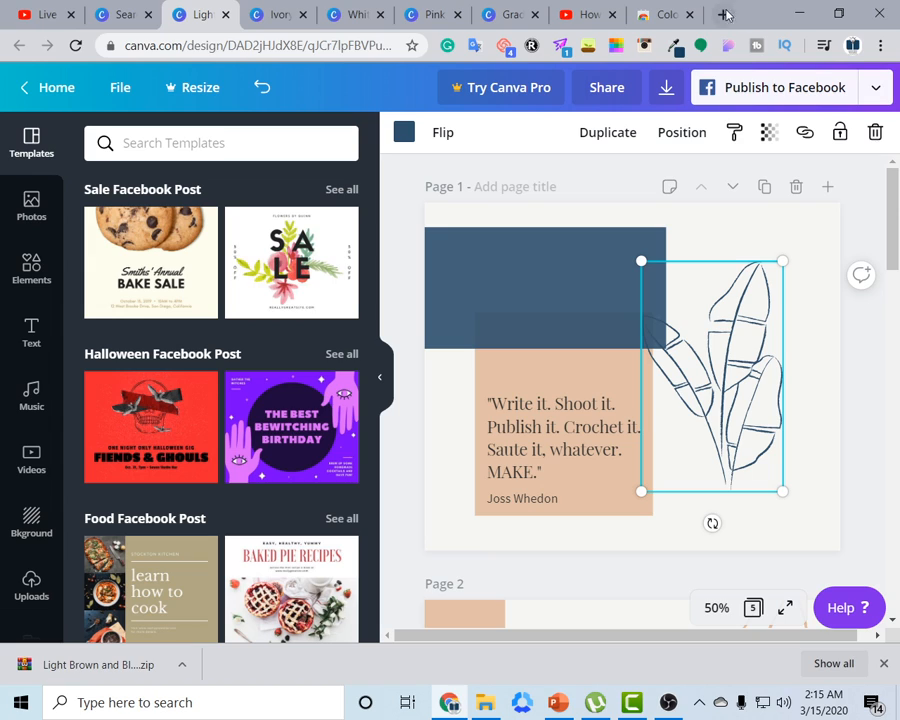
Switch to File Explorer, create a new text document in the My Channel folder, and open it in Notepad
click(486, 703)
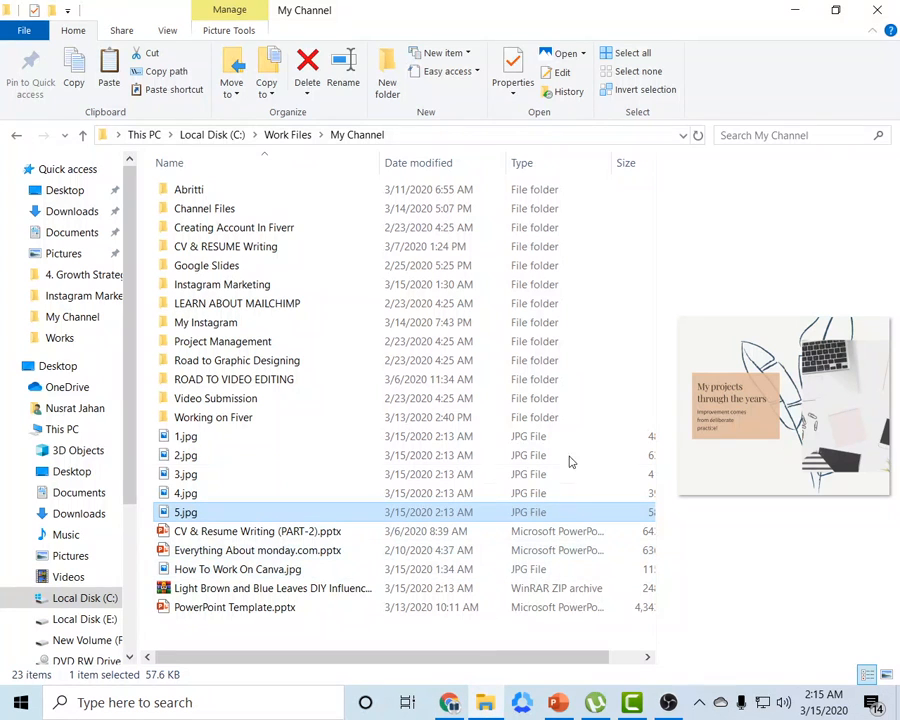
click(652, 267)
right_click(652, 267)
mouse_move(700, 478)
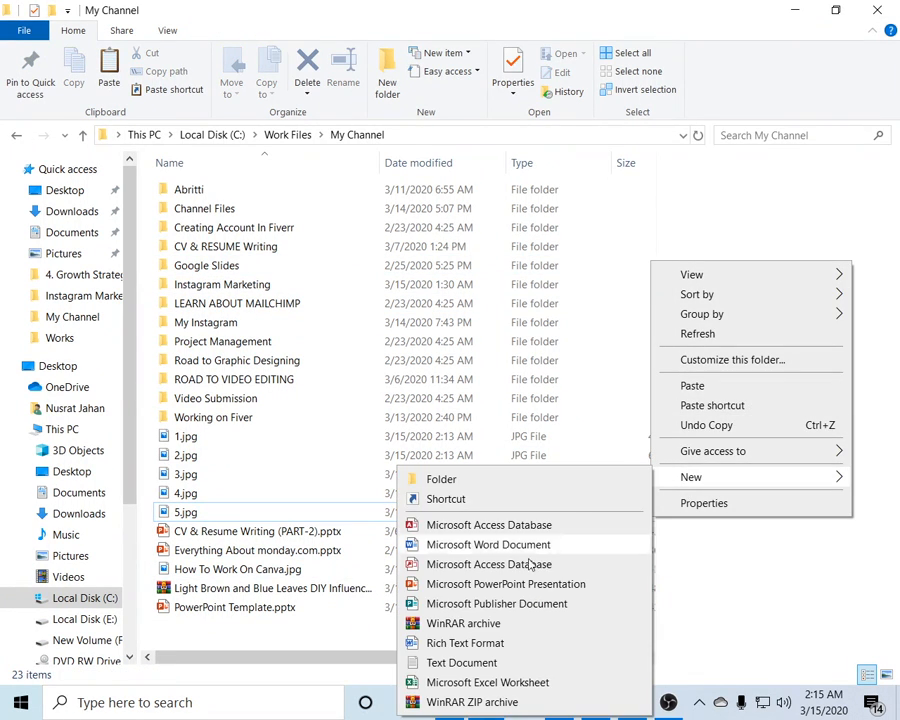
click(490, 662)
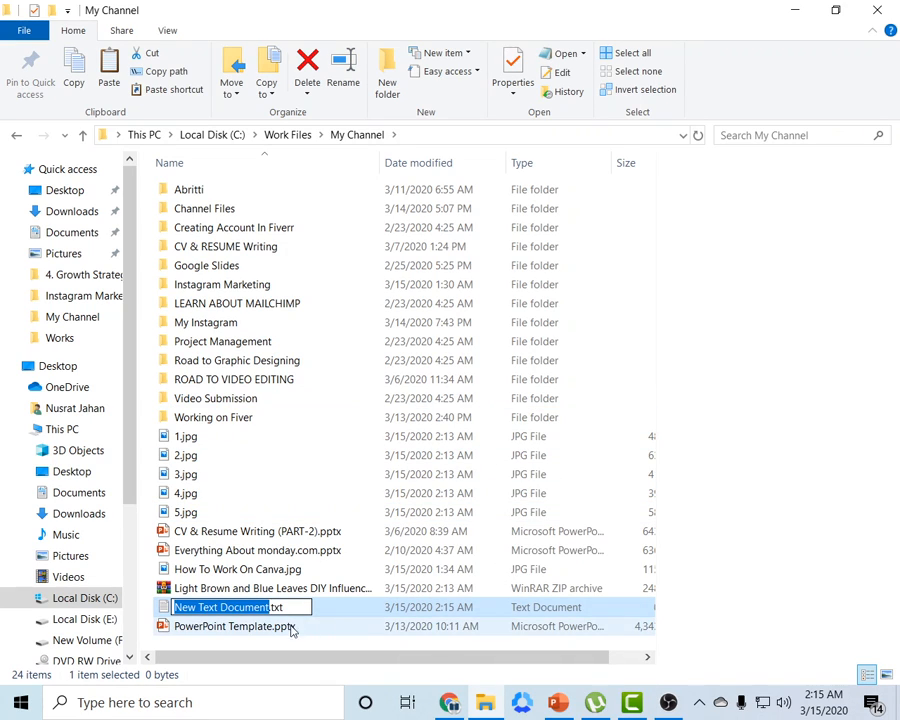
double_click(378, 612)
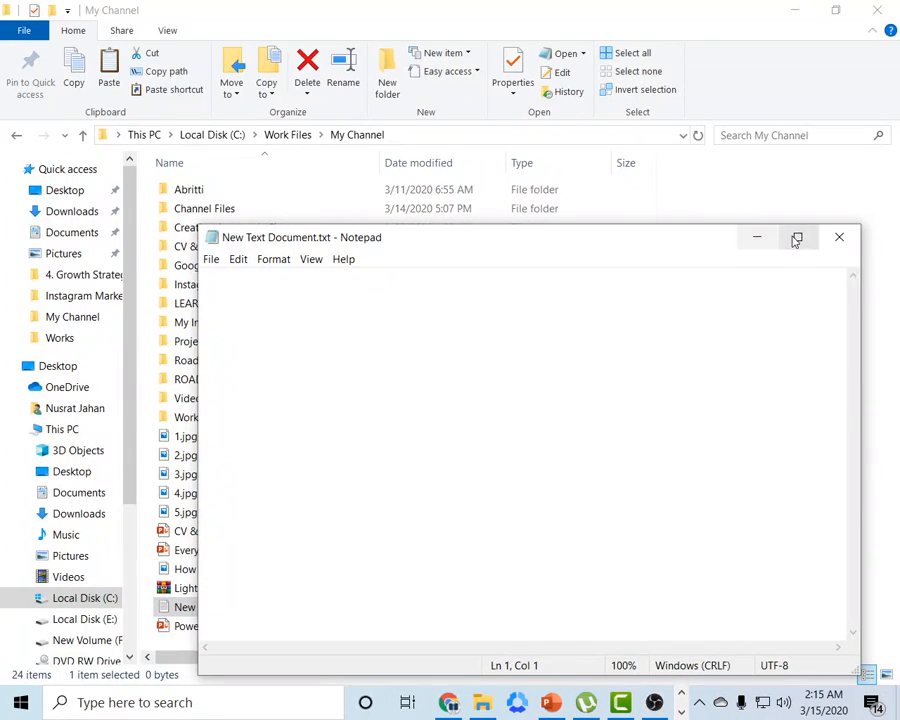
click(794, 236)
click(835, 10)
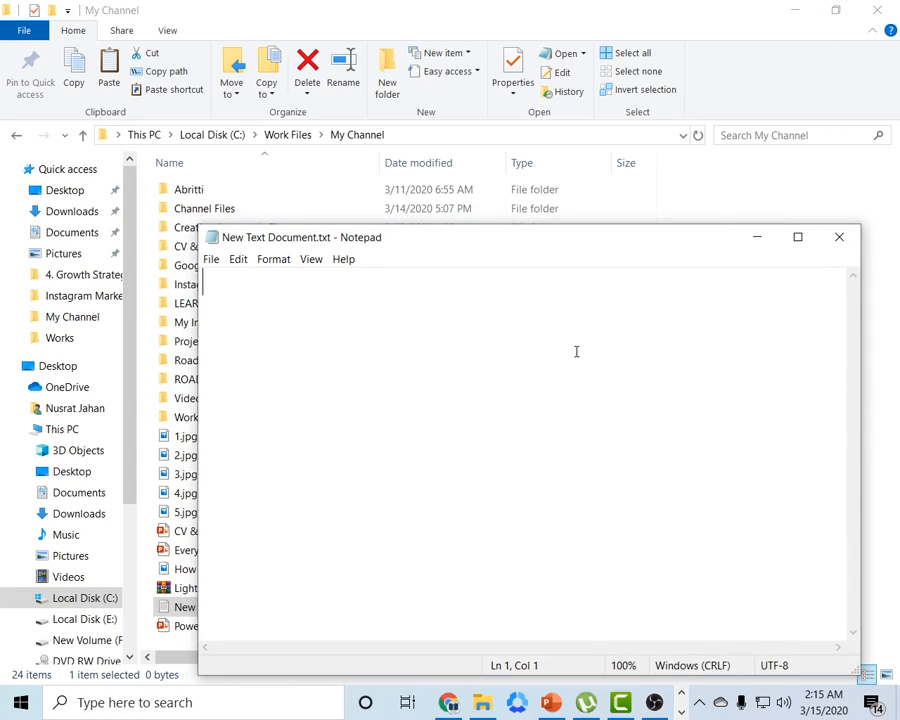
Write three shortcut notes on separate lines: "ctrl + c = copy", "ctrl + v = paste" and "ctrl + D = Duplicate"
text(ctr)
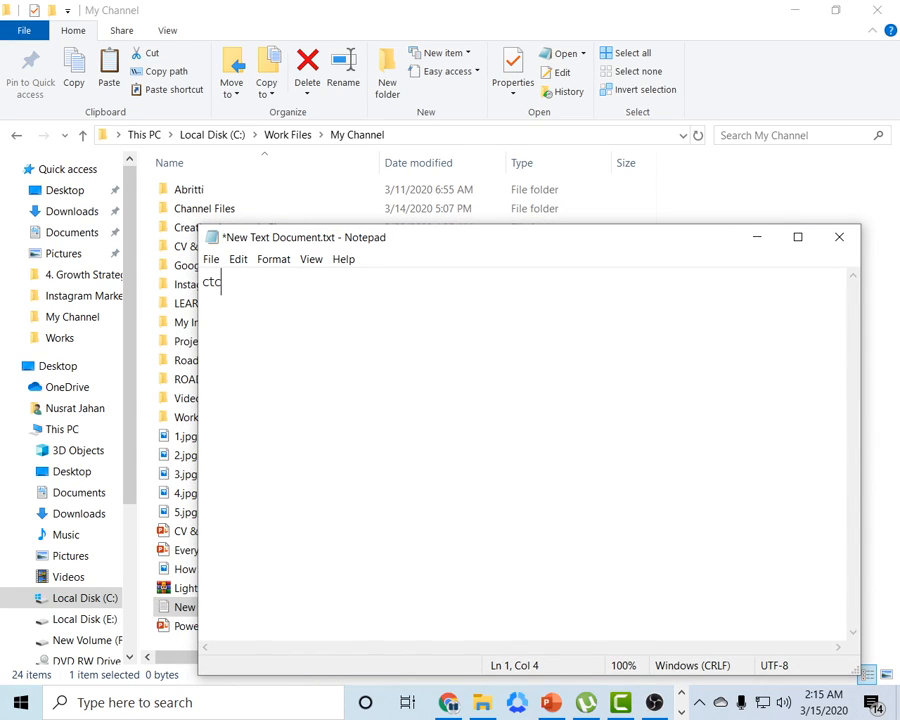
text(l + c = copy)
key(Return)
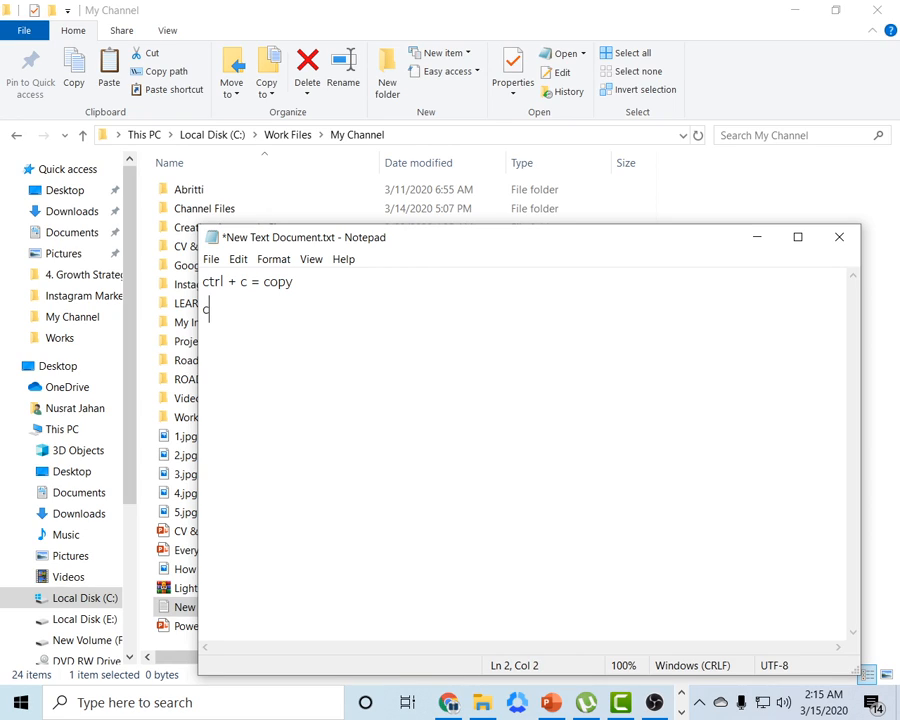
text(ctrl +)
key(BackSpace)
text(+ v = paste)
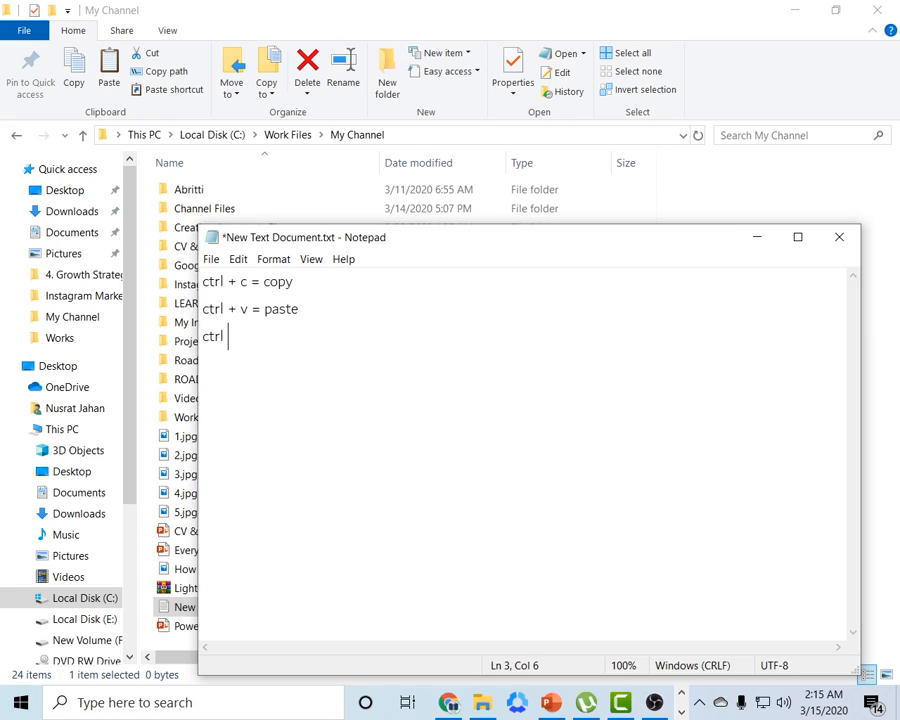
text(+ D = Duplicate)
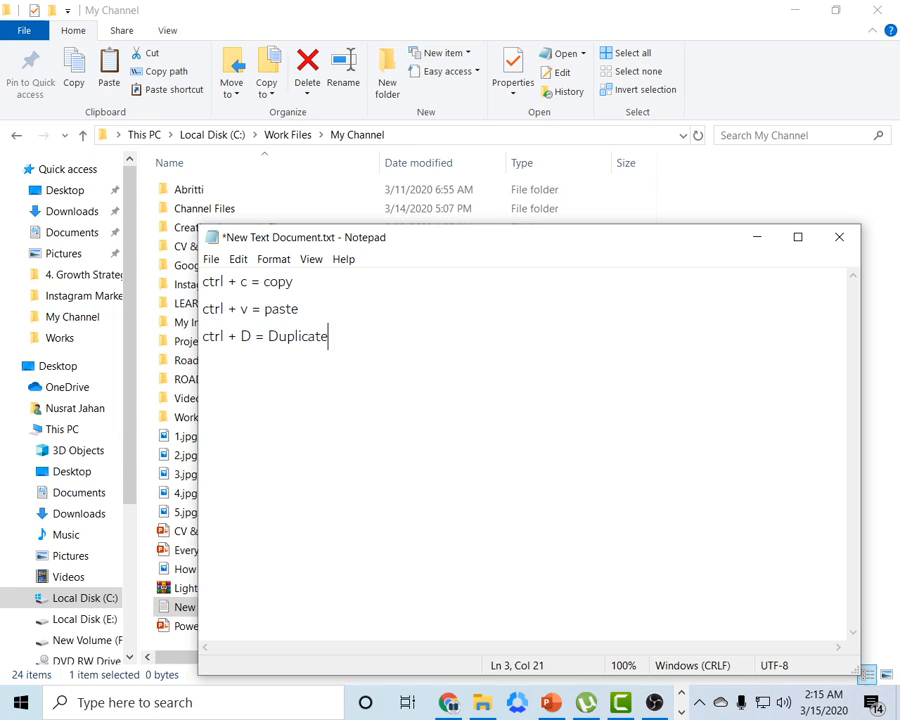
key(Return)
key(BackSpace)
Switch to the Canva design, duplicate the leaf drawing on page 1, and move the copy over the blue and peach rectangles
key(alt+Tab)
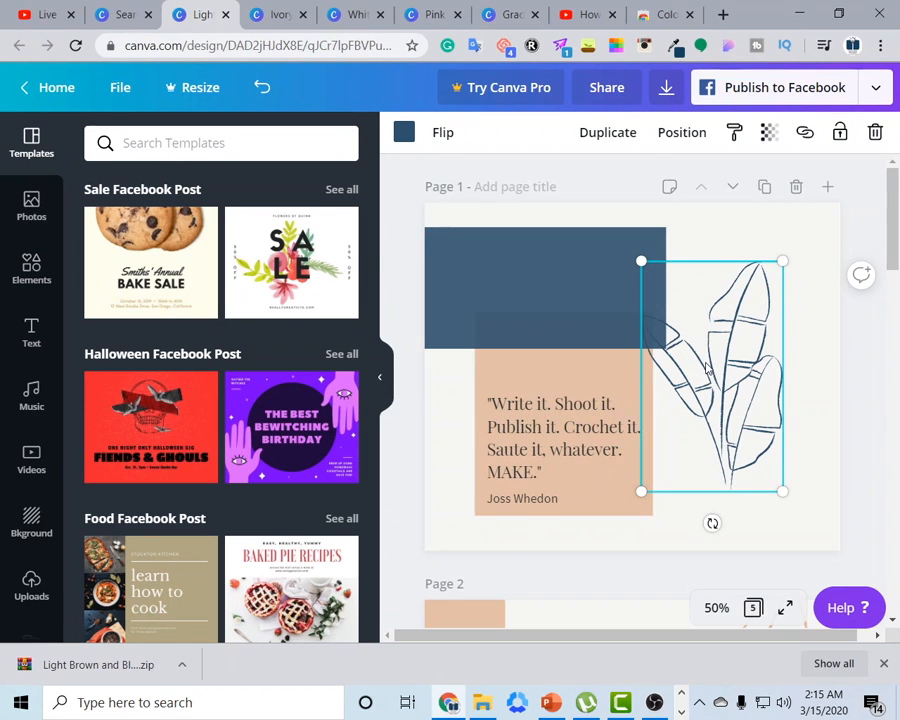
key(ctrl+d)
drag(706, 368, 541, 334)
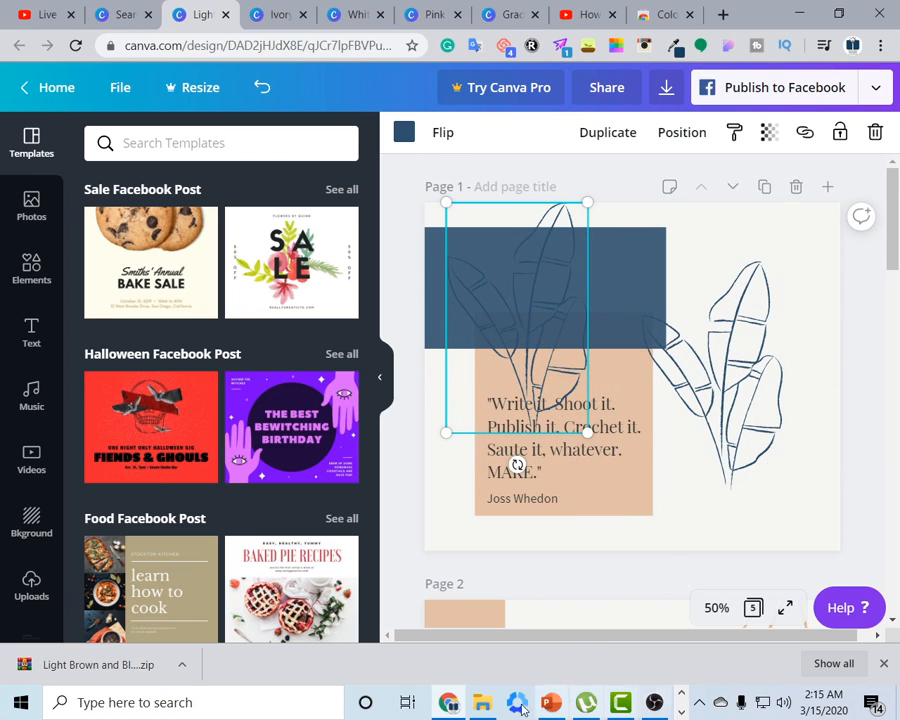
Switch back to the Notepad notes and add the line "Forward = One step ahead" below the shortcuts
click(681, 712)
click(452, 702)
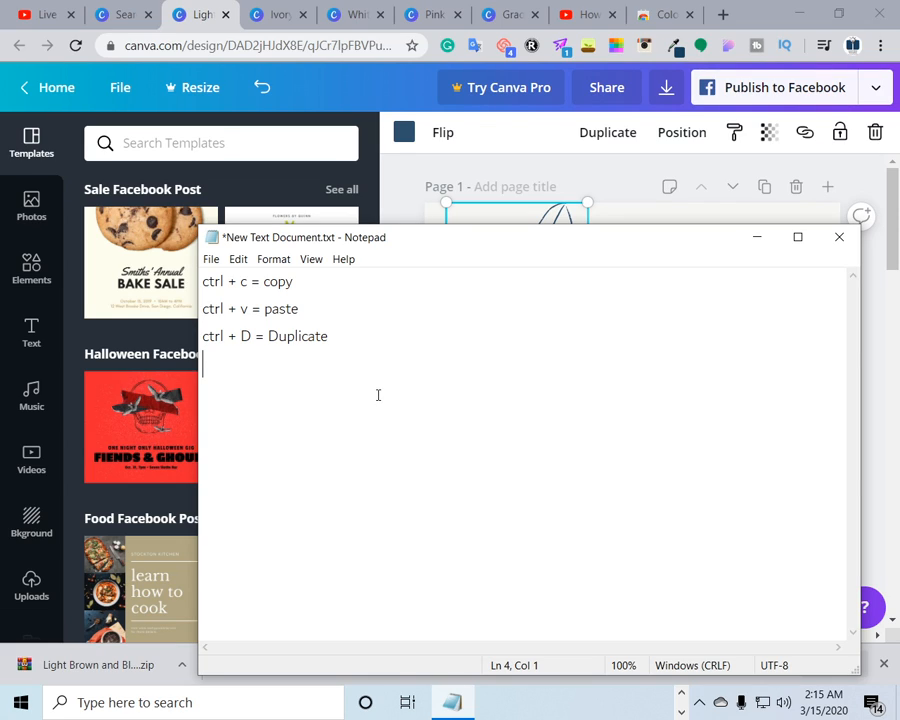
text(Forwart)
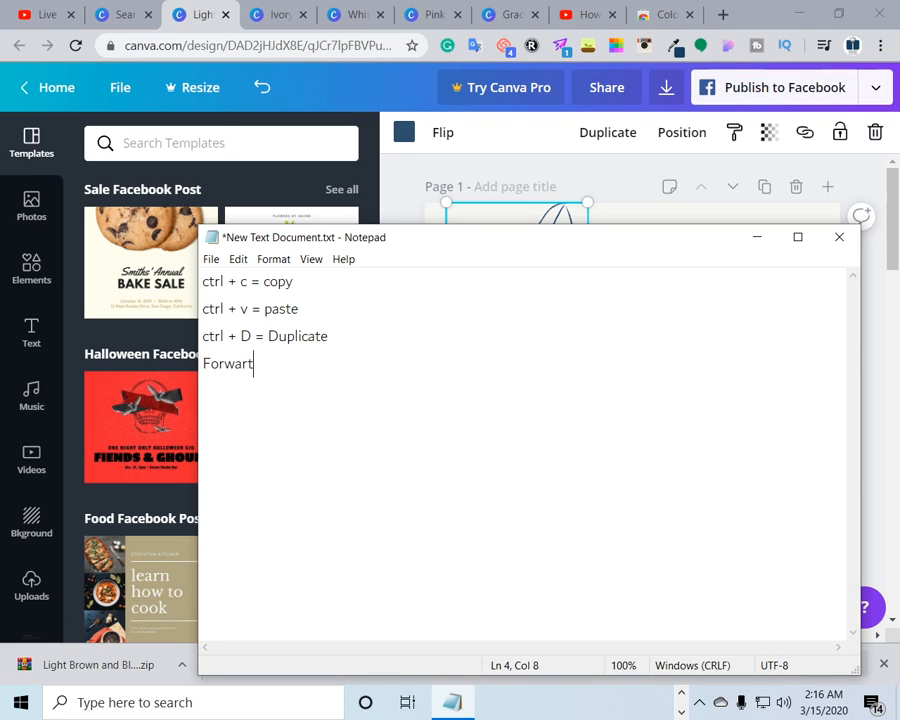
key(BackSpace)
text(d)
text( +)
key(BackSpace)
key(BackSpace)
text(+)
text(= On)
text(e s)
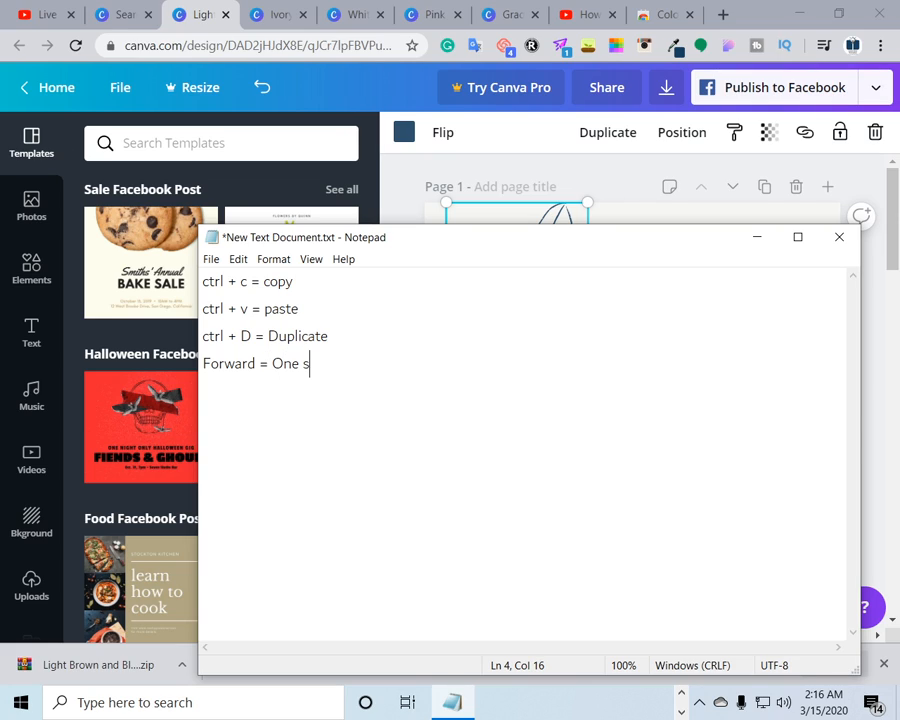
text(tep ahead)
key(Return)
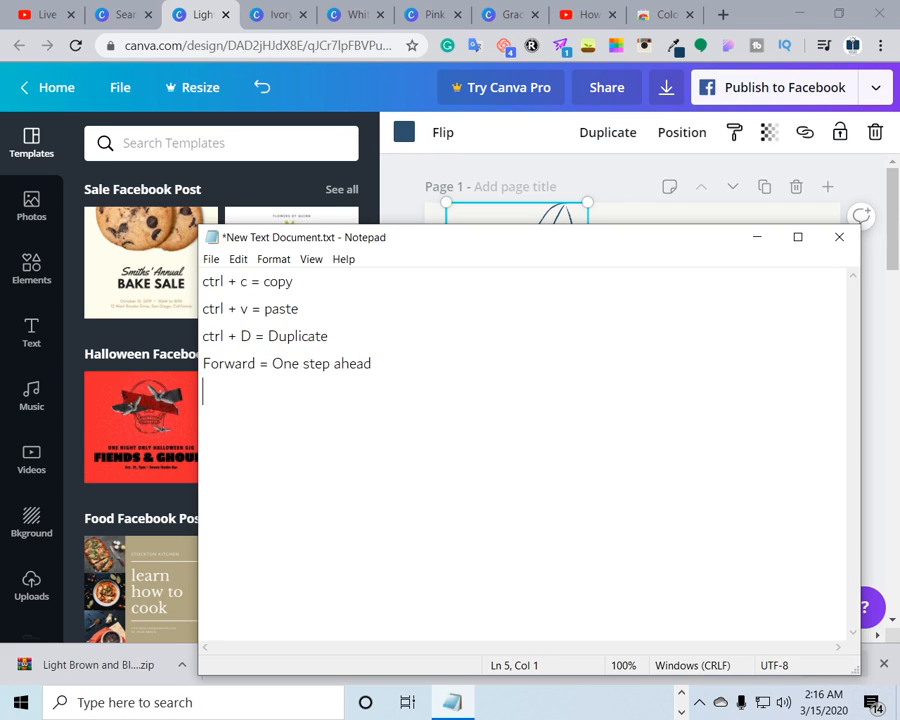
Add the line "Bring to Front = To the front most side" and put "Bring" before "Forward" in the line above
text(Bring to Front)
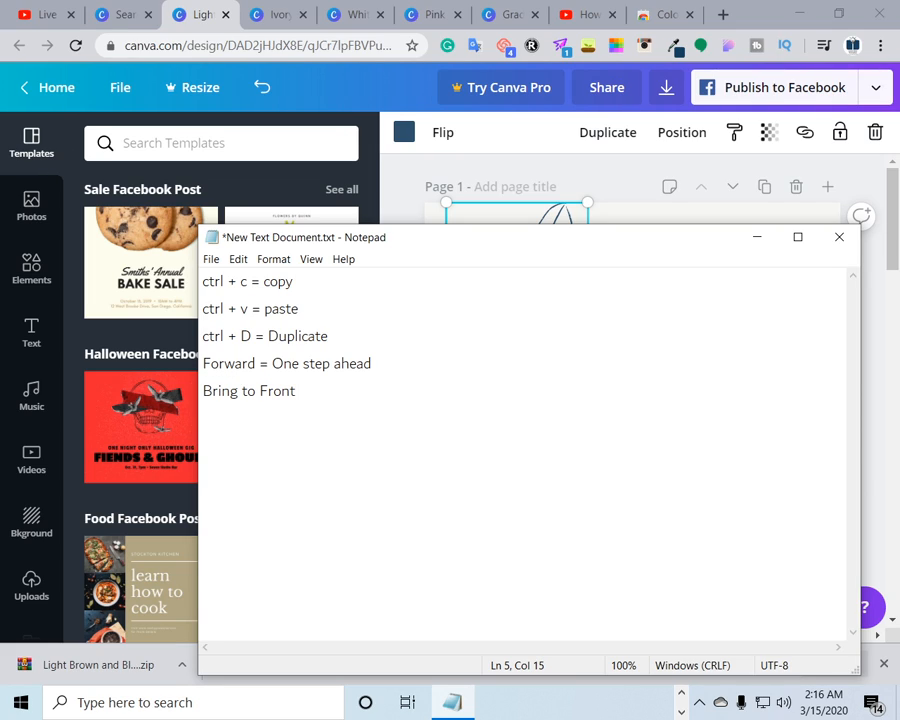
click(204, 363)
text(Bring)
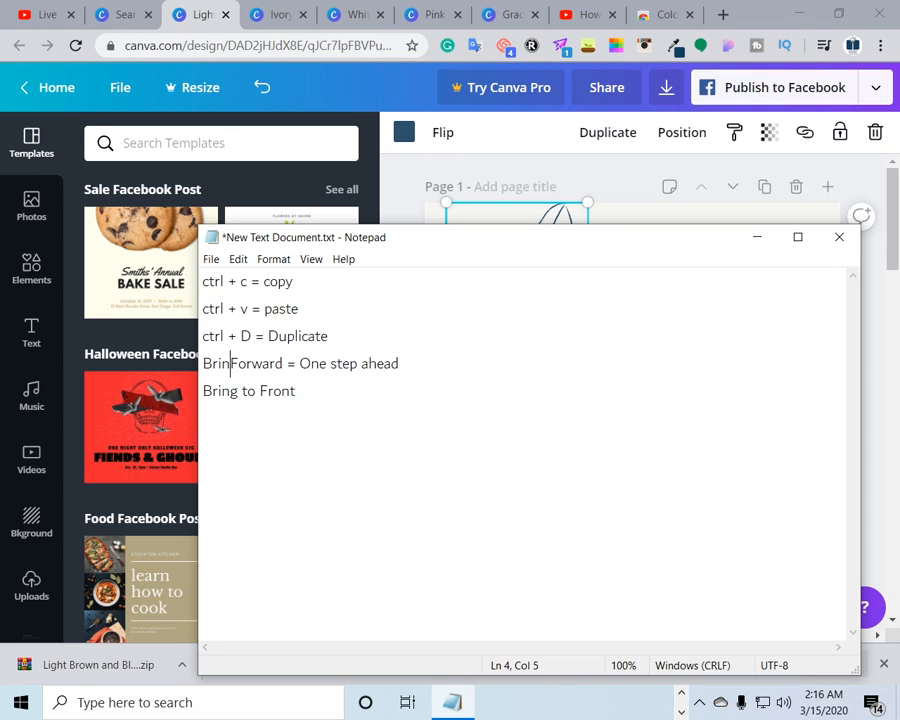
click(304, 392)
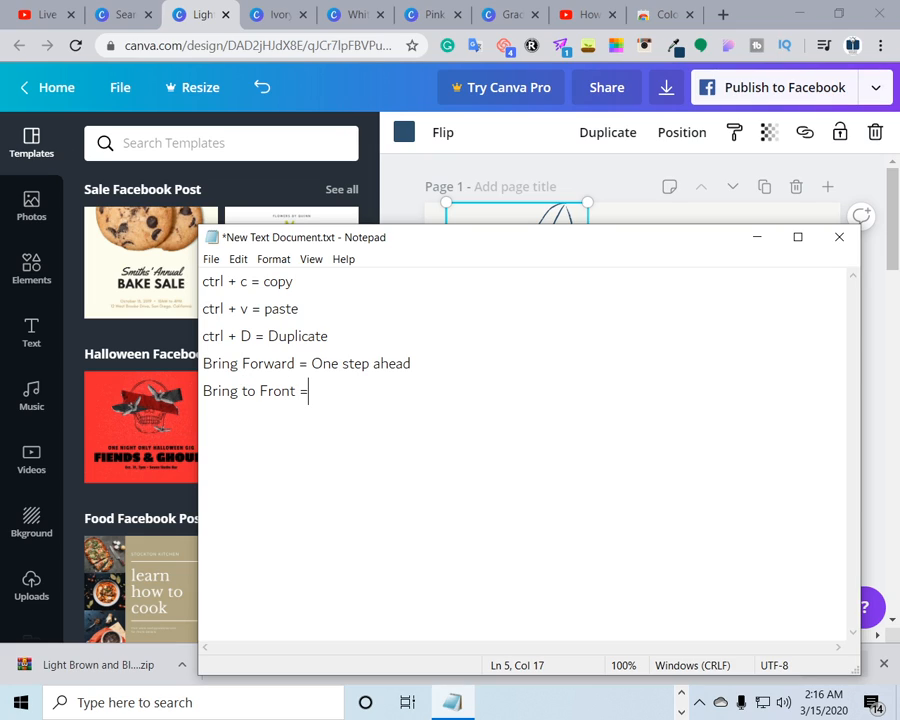
text(= To the front most )
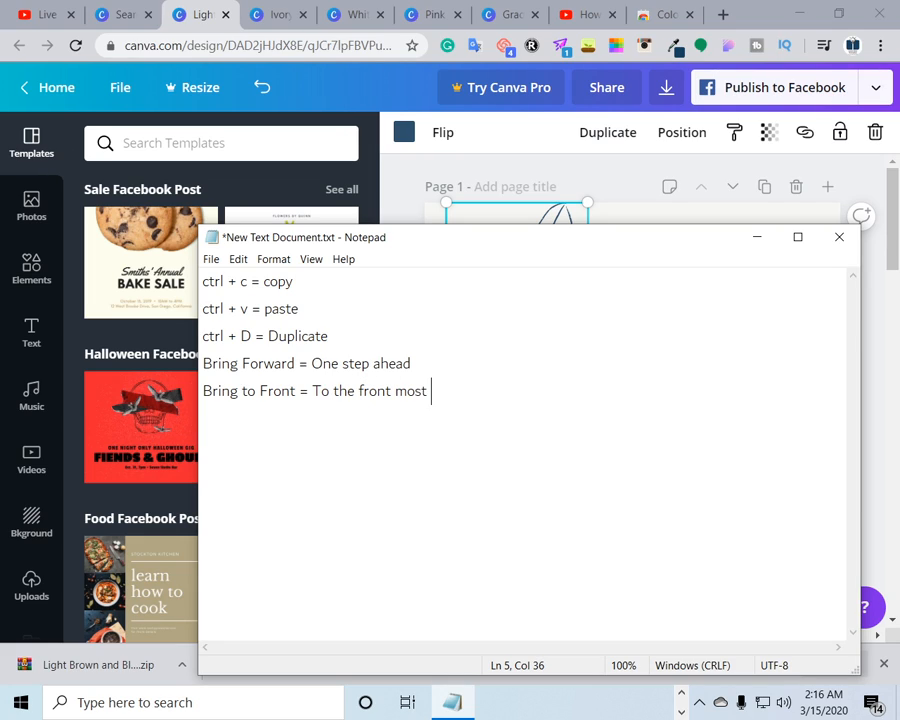
text(side)
key(Return)
Start the next line of the notes with "Bring Backward="
text(Biing)
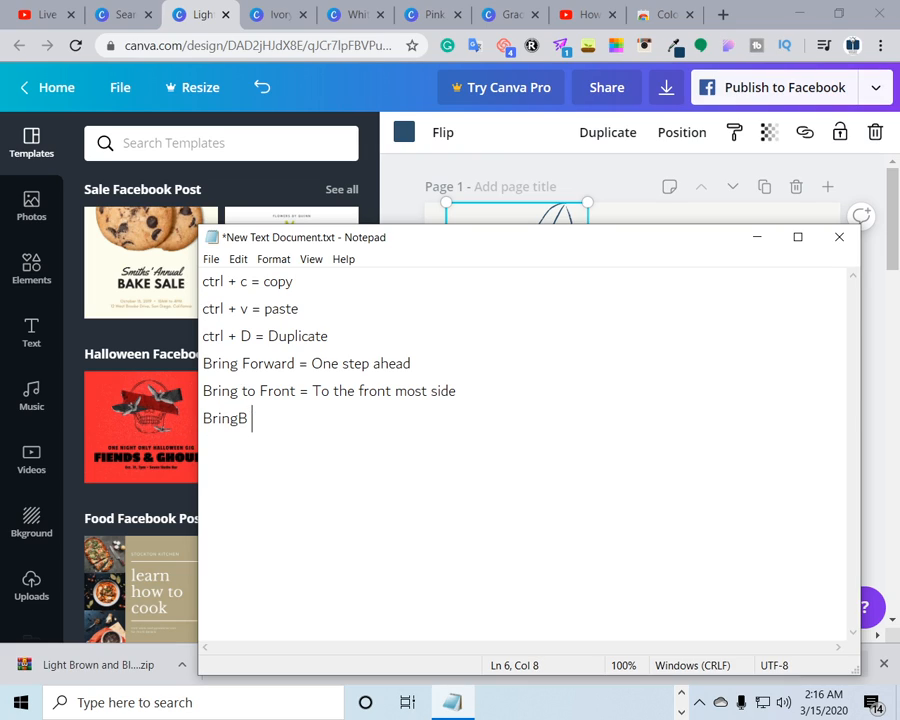
text(BAck)
key(BackSpace)
key(BackSpace)
key(BackSpace)
text(ack)
text(wor)
key(BackSpace)
key(BackSpace)
text(rd=)
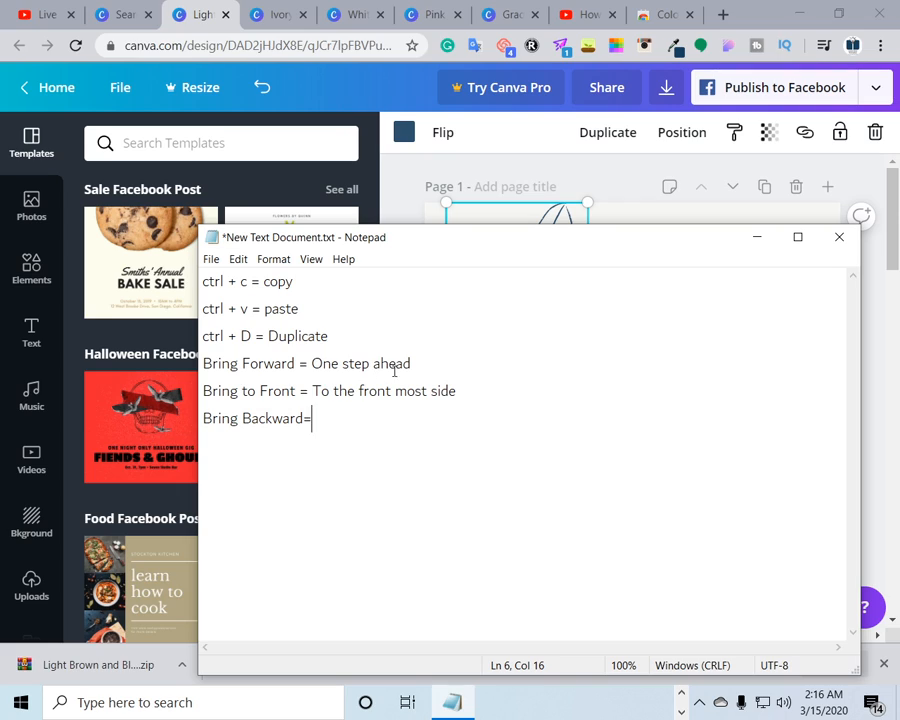
Copy "One step ahead" into the Bring Backward line and change its ending so it reads "One step back"
drag(411, 365, 308, 368)
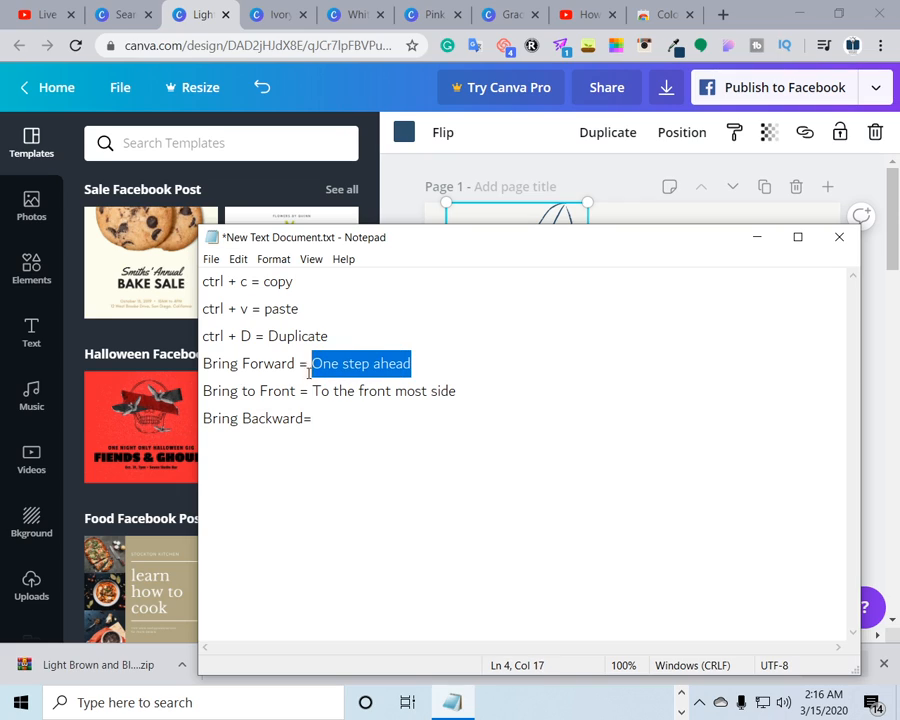
key(ctrl+c)
click(375, 439)
key(ctrl+v)
drag(439, 421, 374, 420)
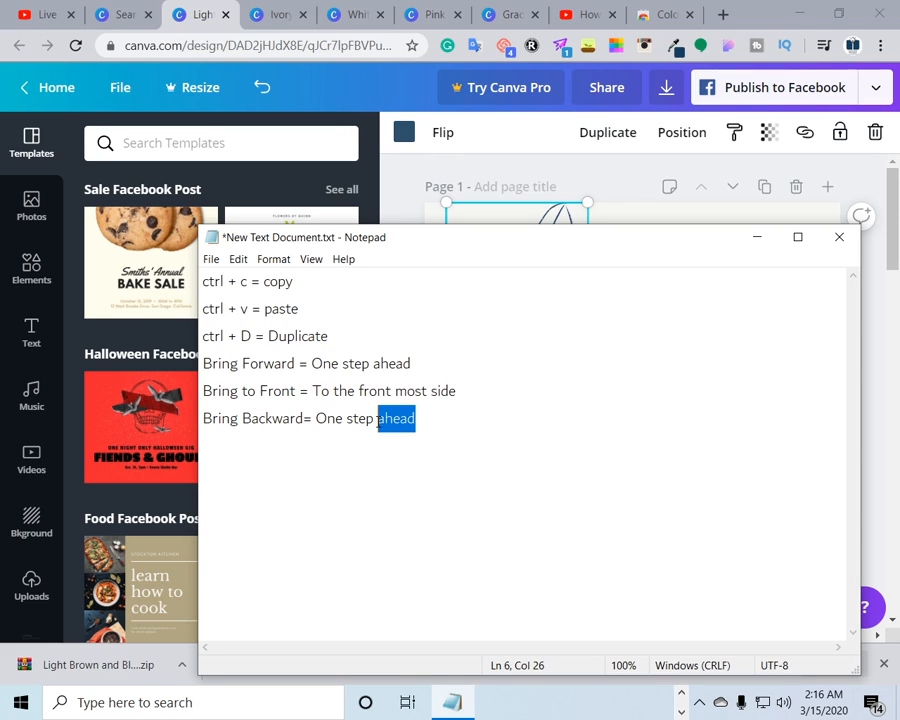
text(back)
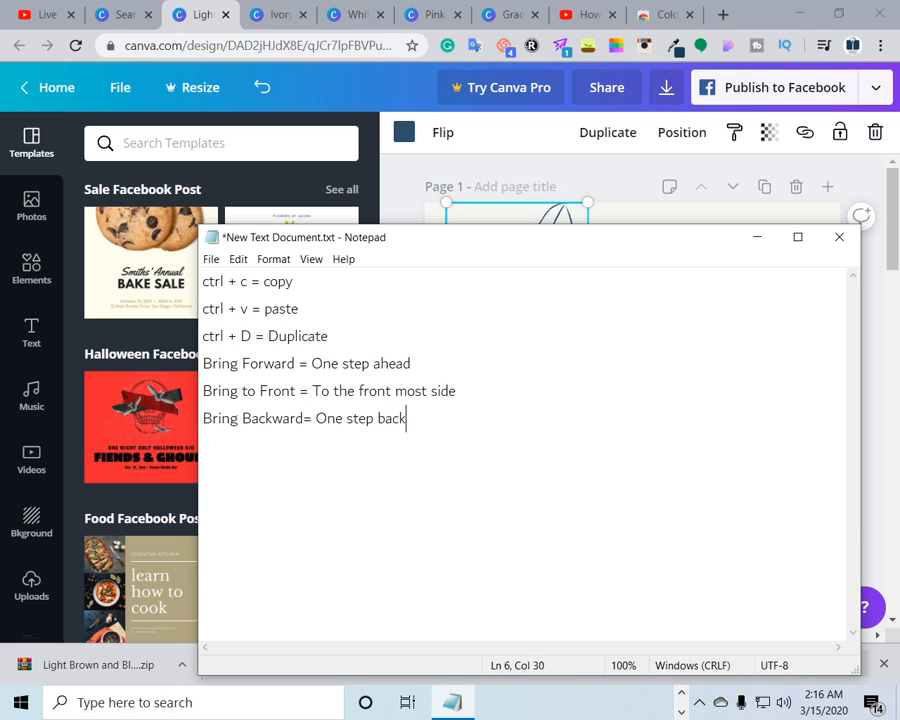
Copy the line "Bring to Front = To the front most side" onto a new line at the end of the notes
drag(455, 390, 204, 398)
click(244, 455)
click(412, 436)
key(Return)
key(ctrl+v)
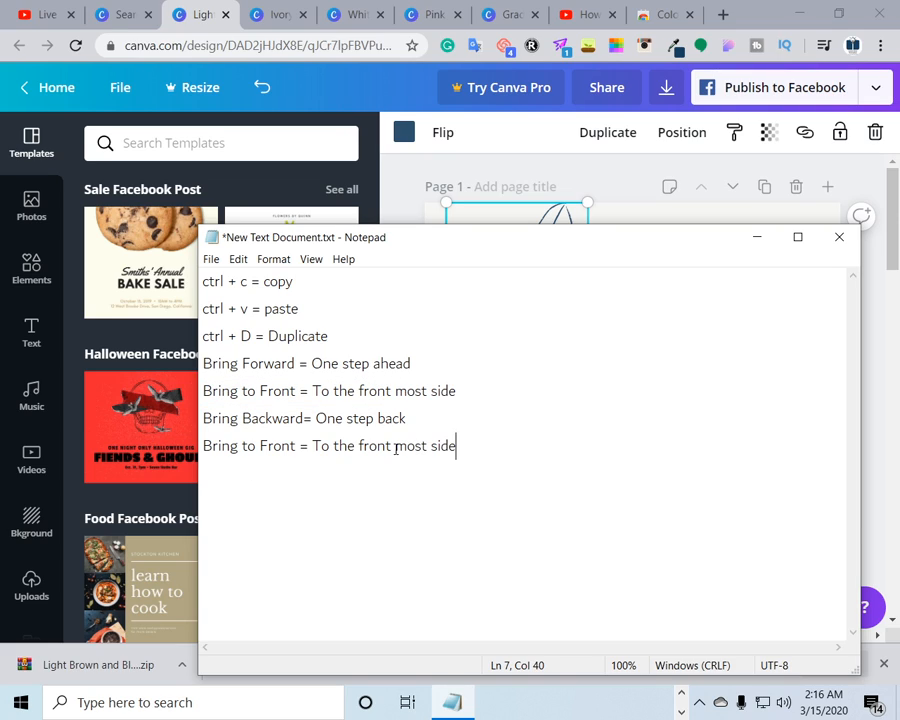
Edit the copied last line of the notes so it reads "Bring to Back = To the back most side"
drag(297, 446, 261, 446)
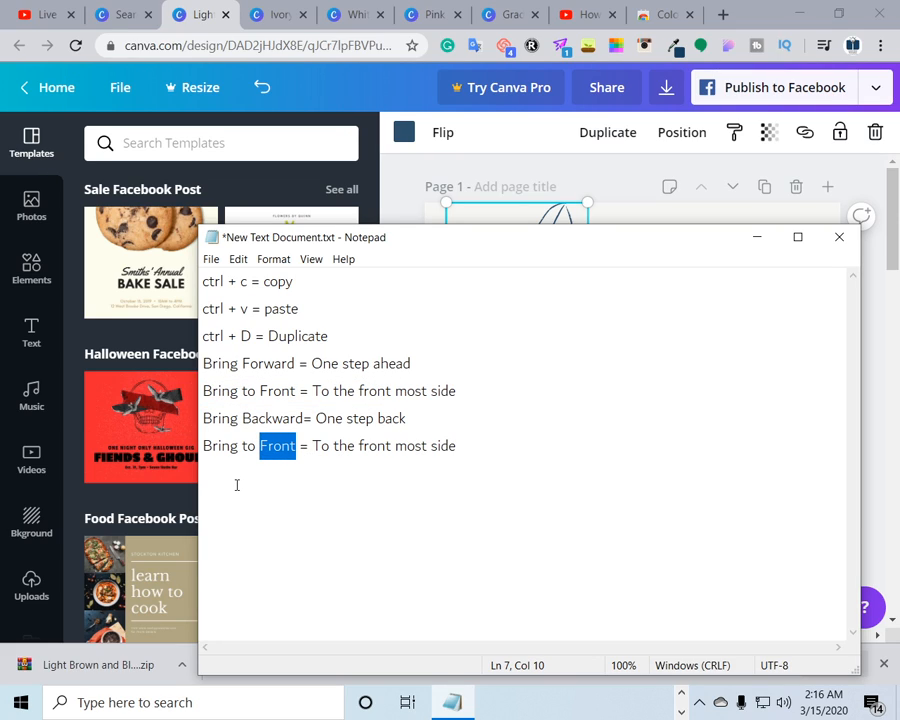
text(Back)
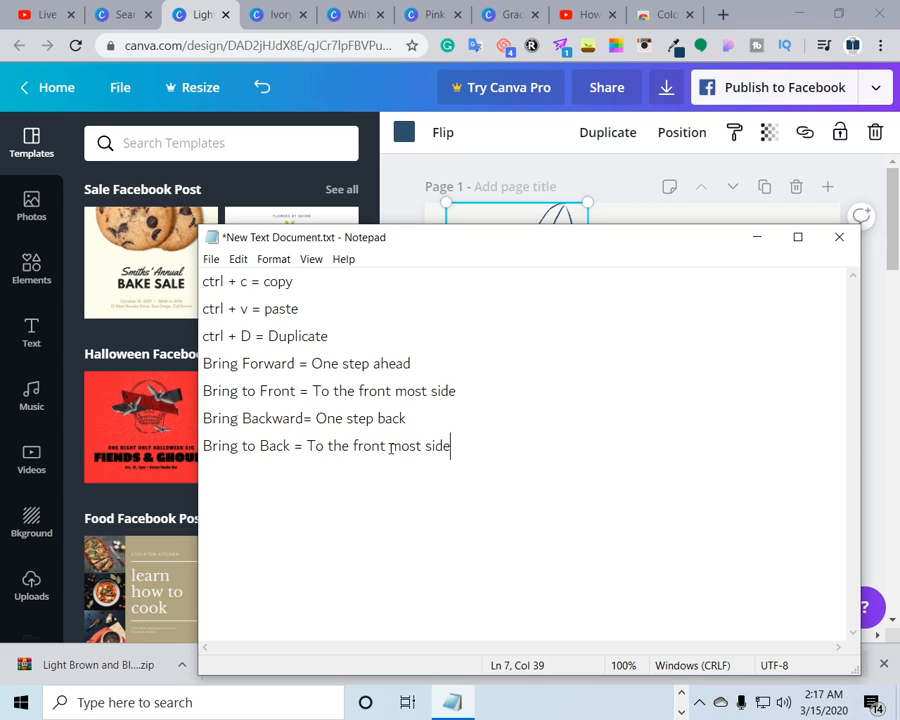
drag(390, 447, 351, 446)
key(BackSpace)
text(b)
key(BackSpace)
key(BackSpace)
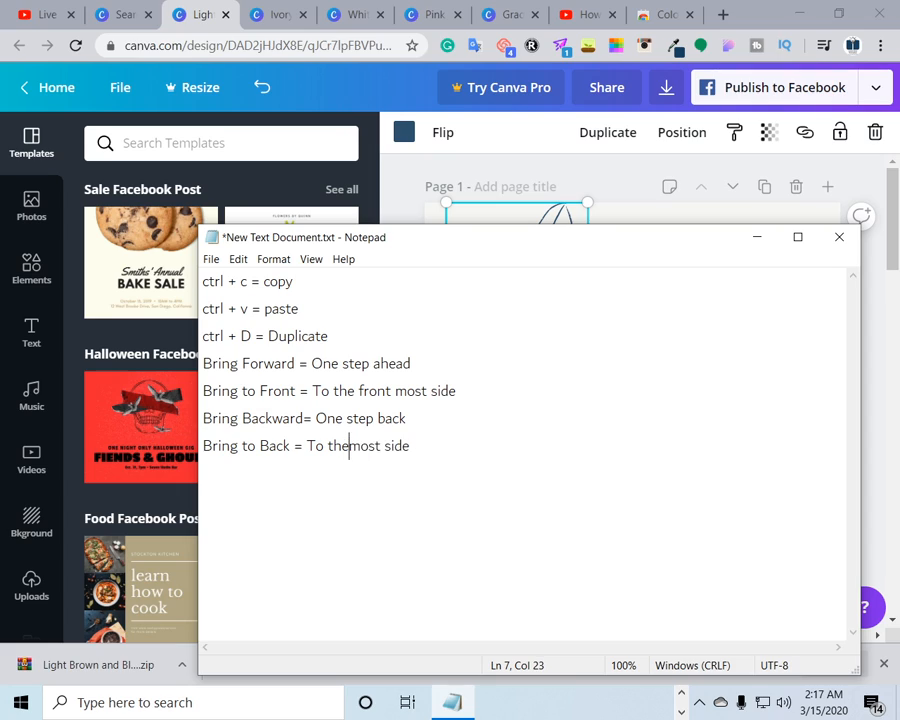
text(back)
click(510, 442)
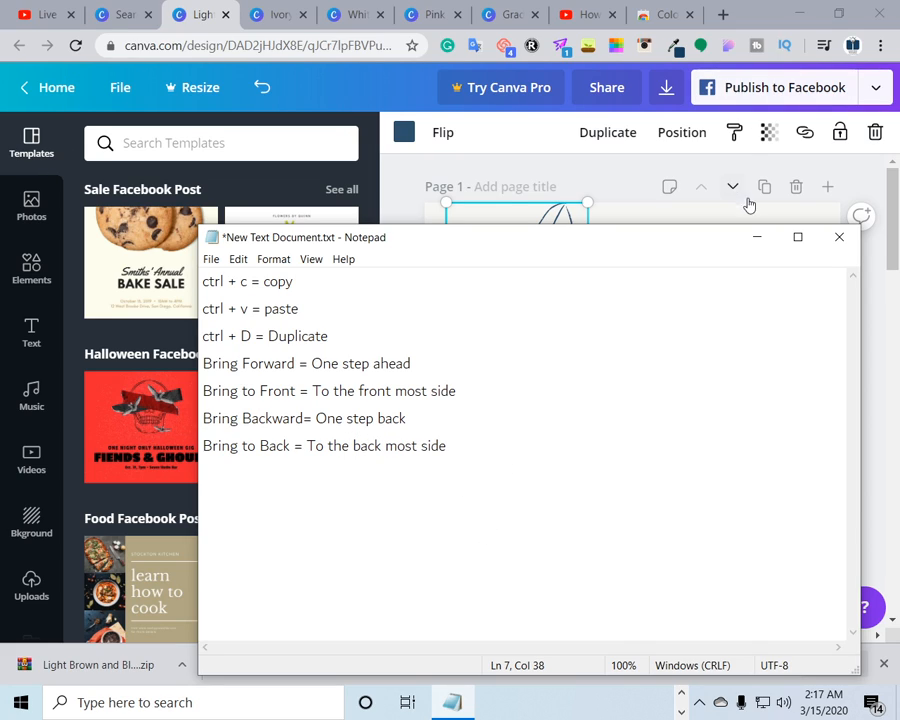
Add the line "flip = To horizontally/vertically flip the image/shape" below the Bring to Back note
text(f)
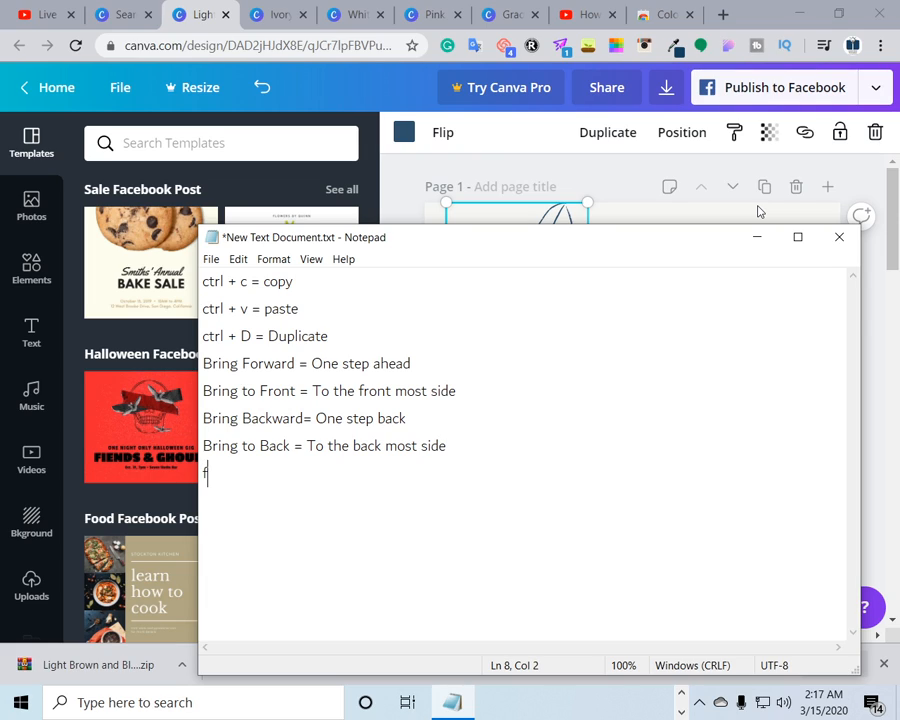
text(lip = tio)
key(BackSpace)
text(To horizona)
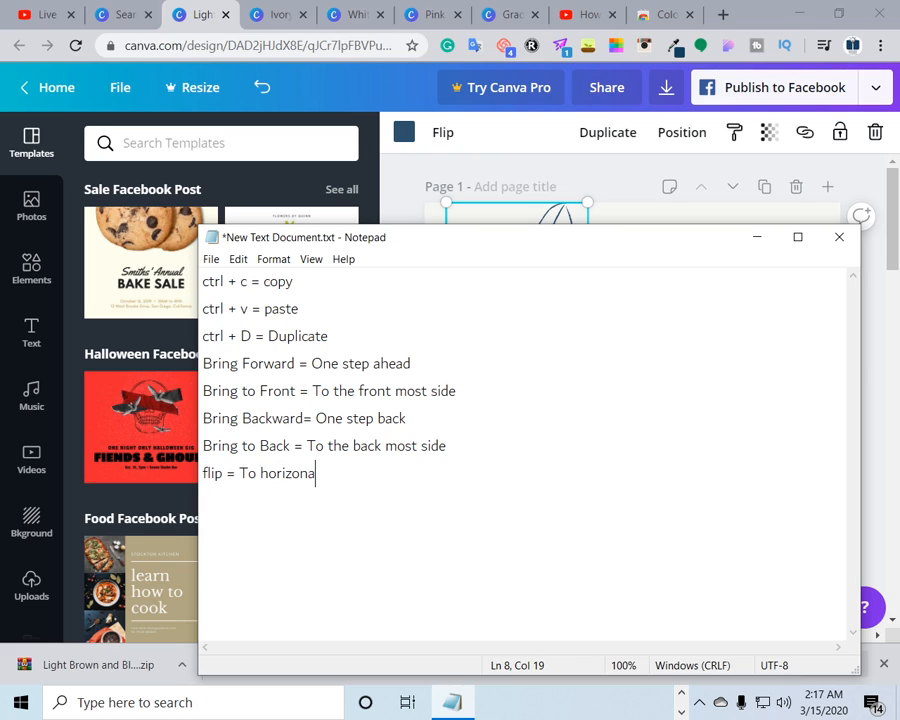
key(BackSpace)
text(tl)
key(BackSpace)
text(ally/vertically flip the image/shape)
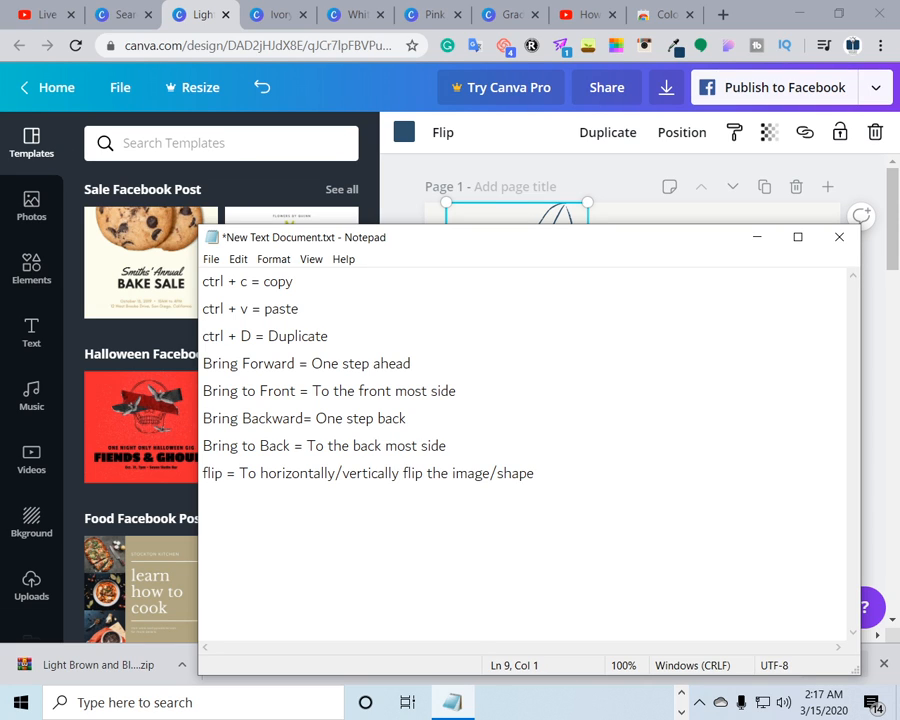
In Canva, align the selected leaf drawing to the page's middle and center, and finally to its right and bottom edges
click(673, 135)
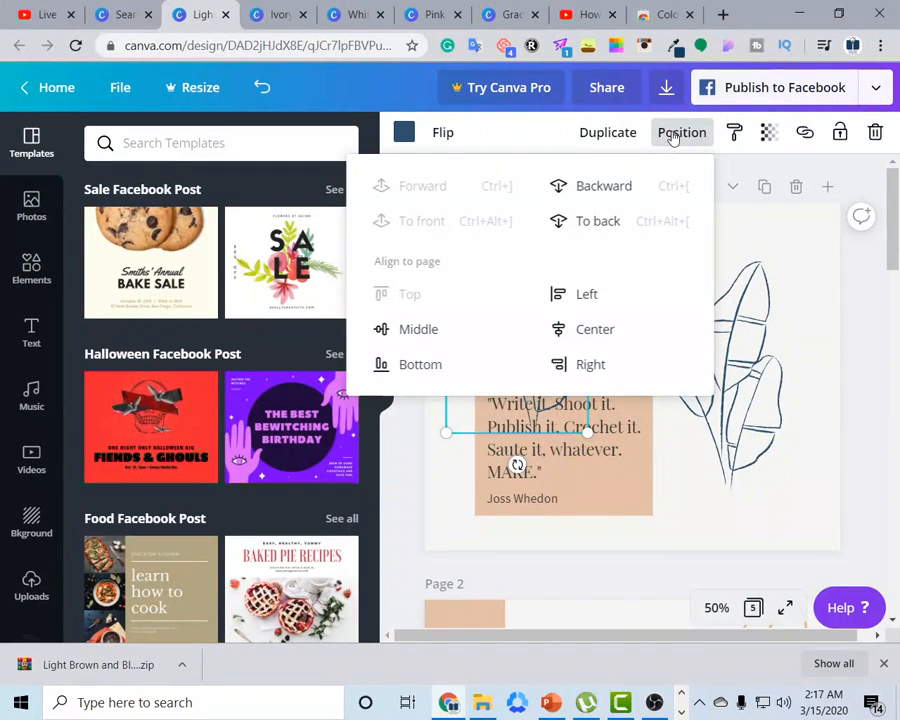
click(406, 336)
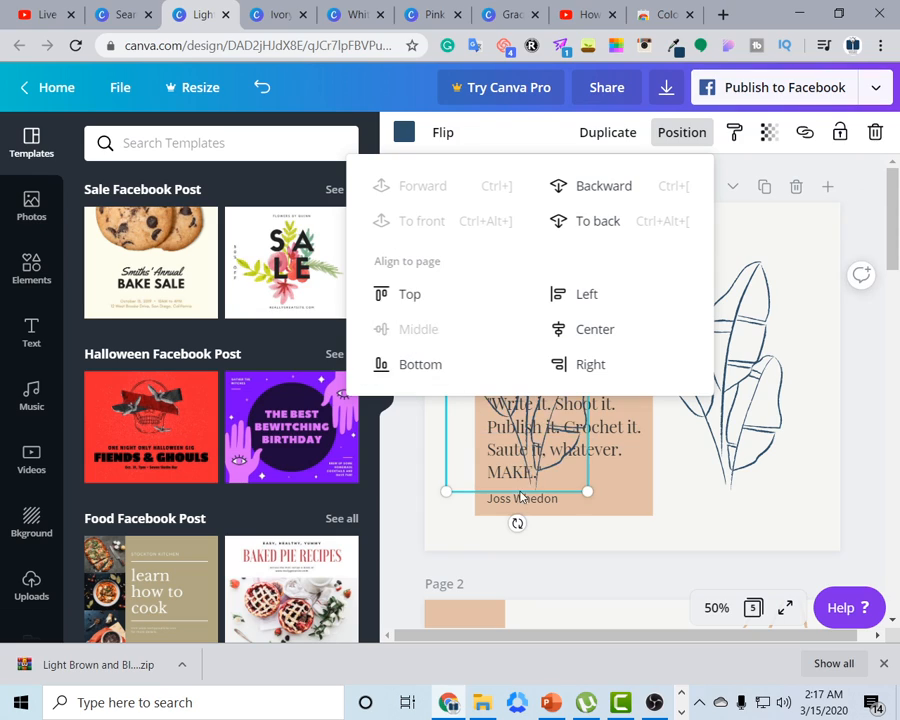
click(587, 338)
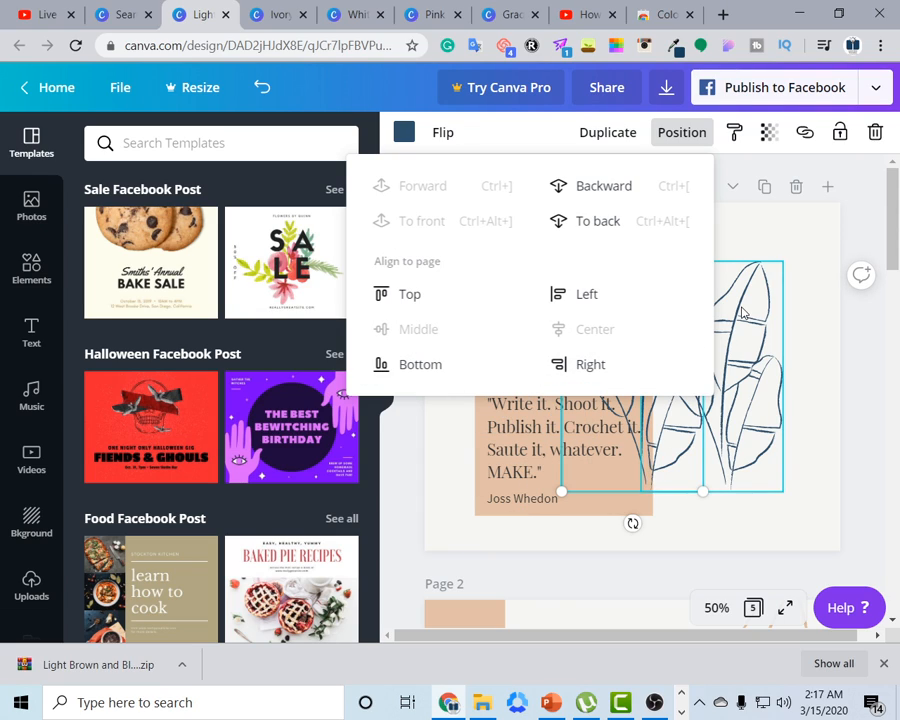
click(572, 370)
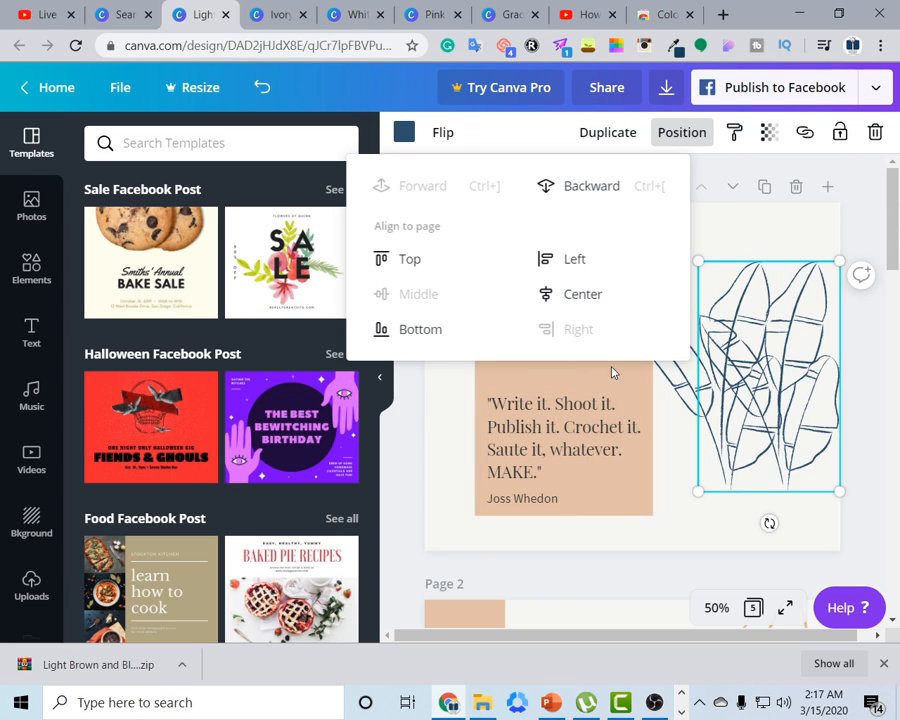
click(425, 333)
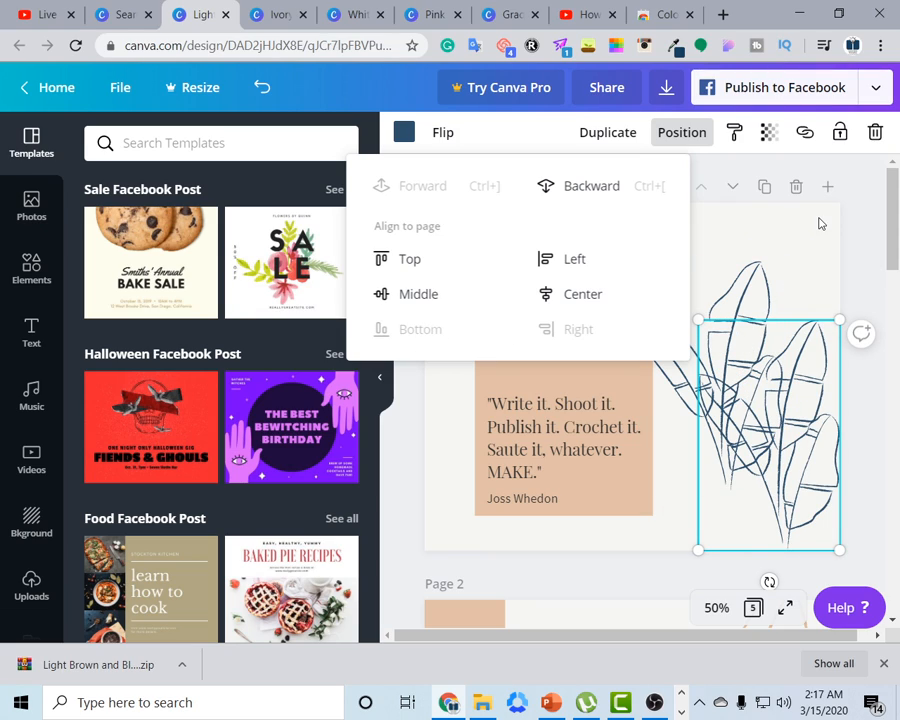
click(852, 230)
Reduce the transparency value of the bottom-right leaf drawing on page 1 to 25
click(773, 134)
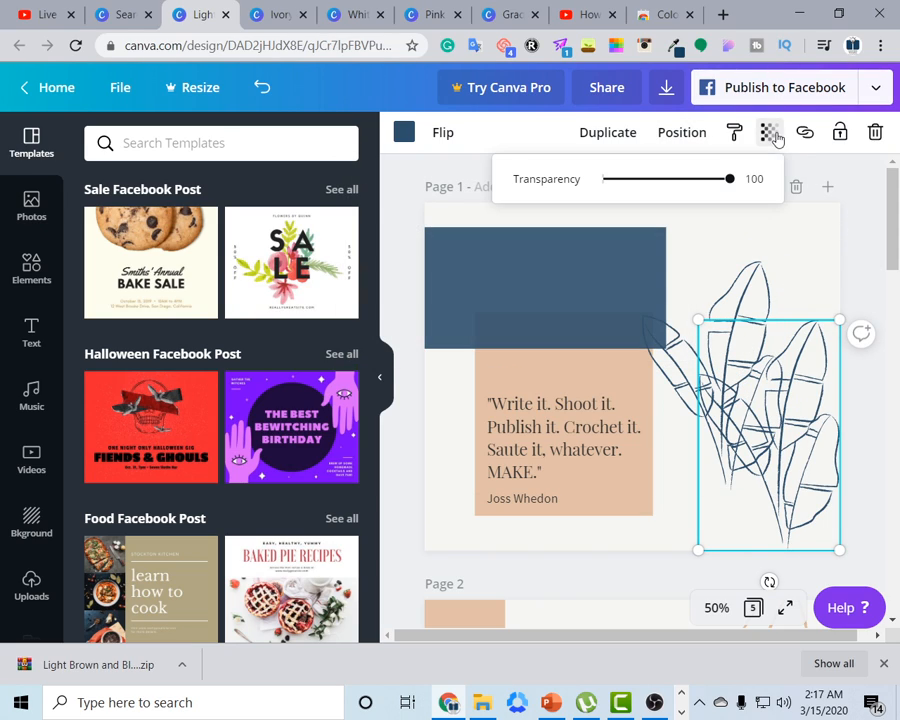
click(688, 180)
click(652, 186)
click(634, 179)
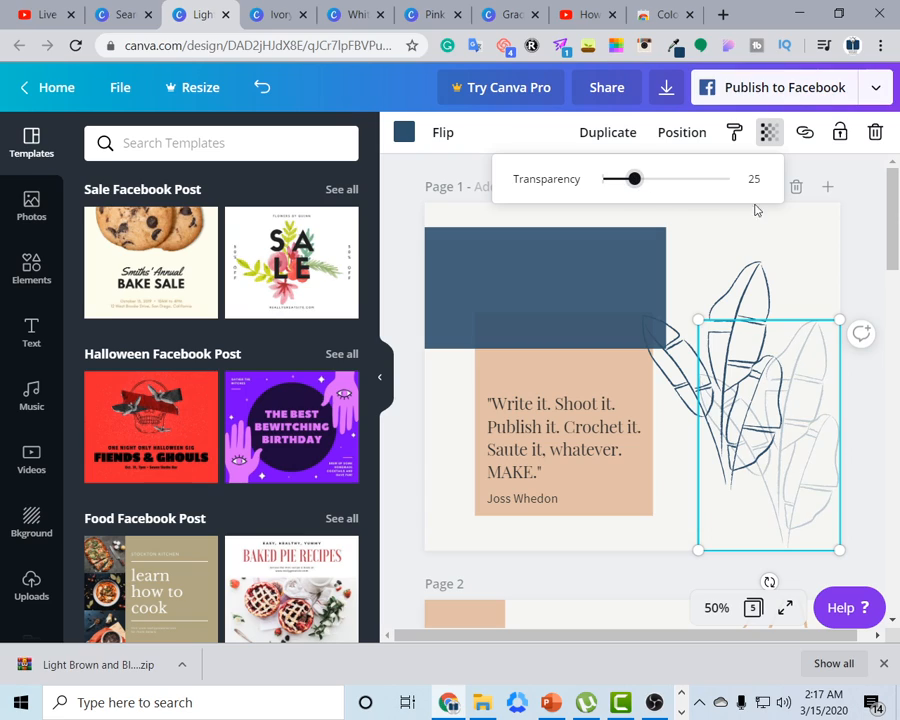
click(842, 241)
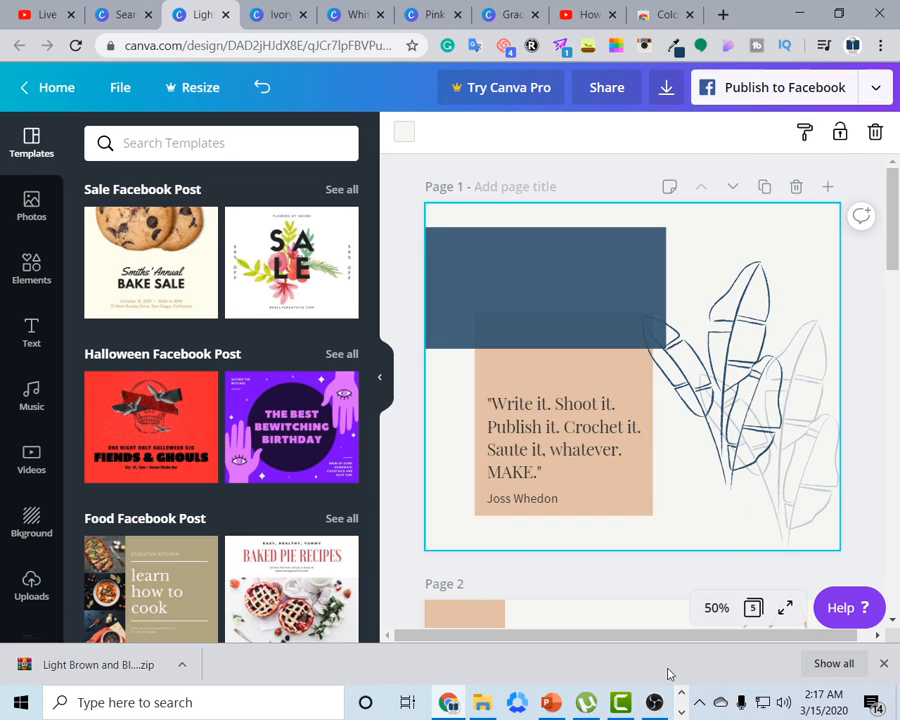
Add the line "Copy Style = Same as Format Painter" to the Notepad notes and minimize Notepad
click(681, 711)
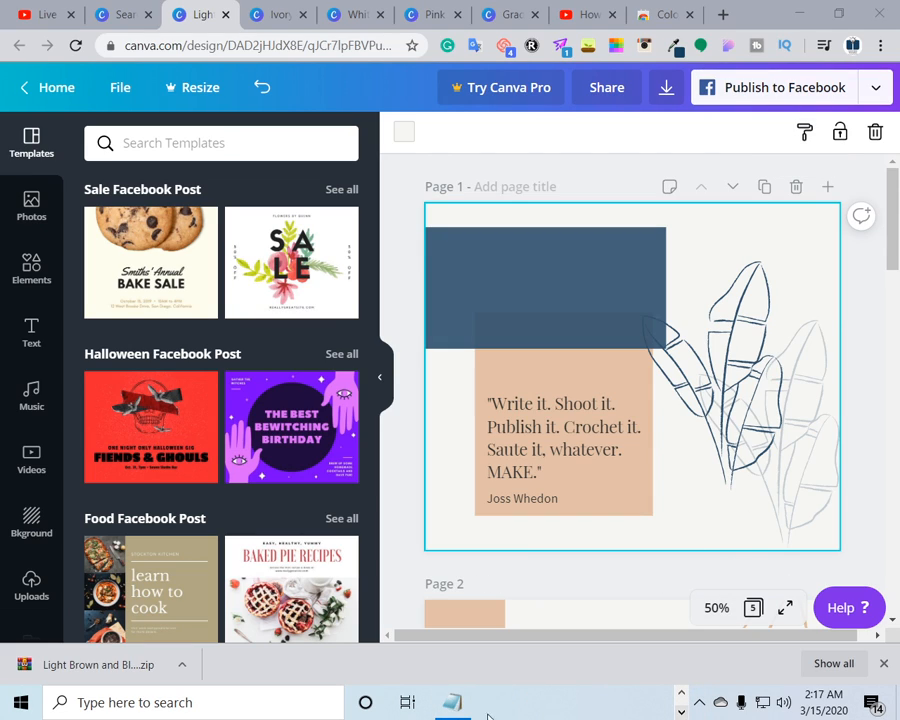
click(450, 708)
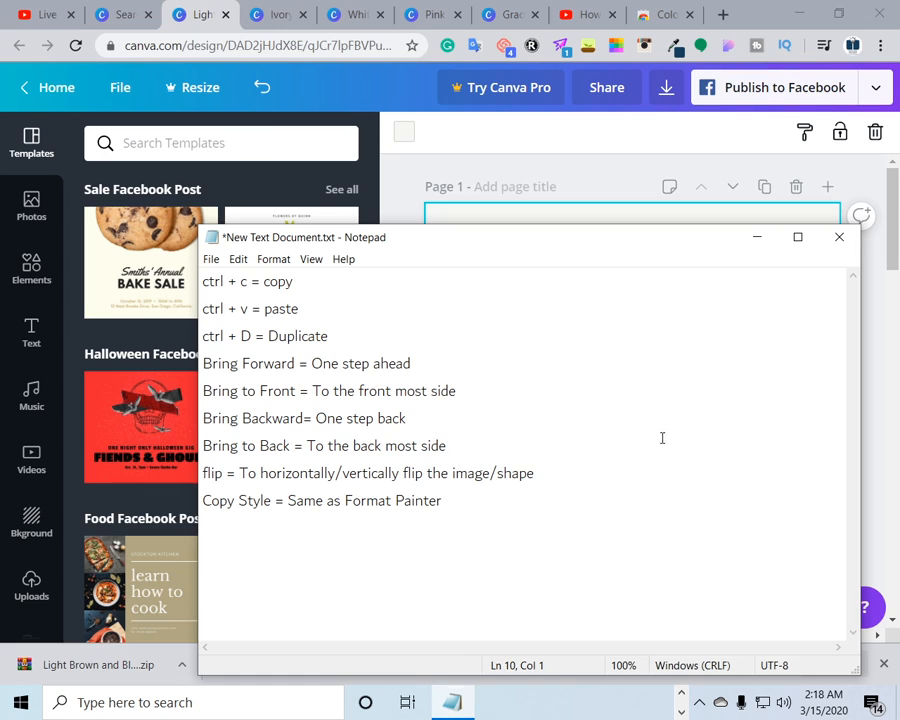
click(757, 237)
Lock the page 1 background and unlock it again
click(841, 133)
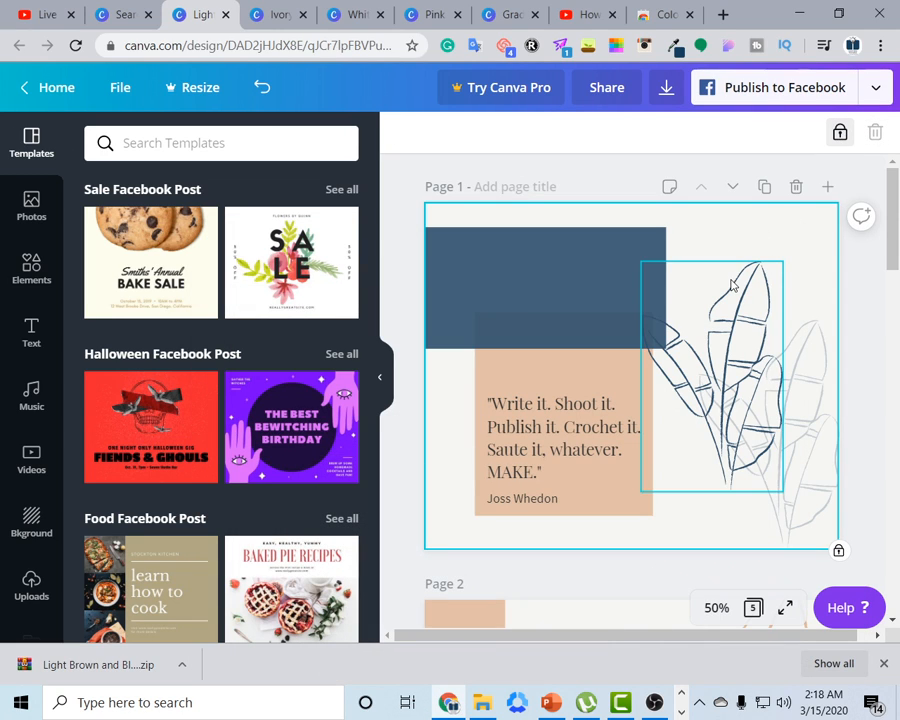
click(837, 549)
Select the blue rectangle on page 1 and open its link setting
click(606, 336)
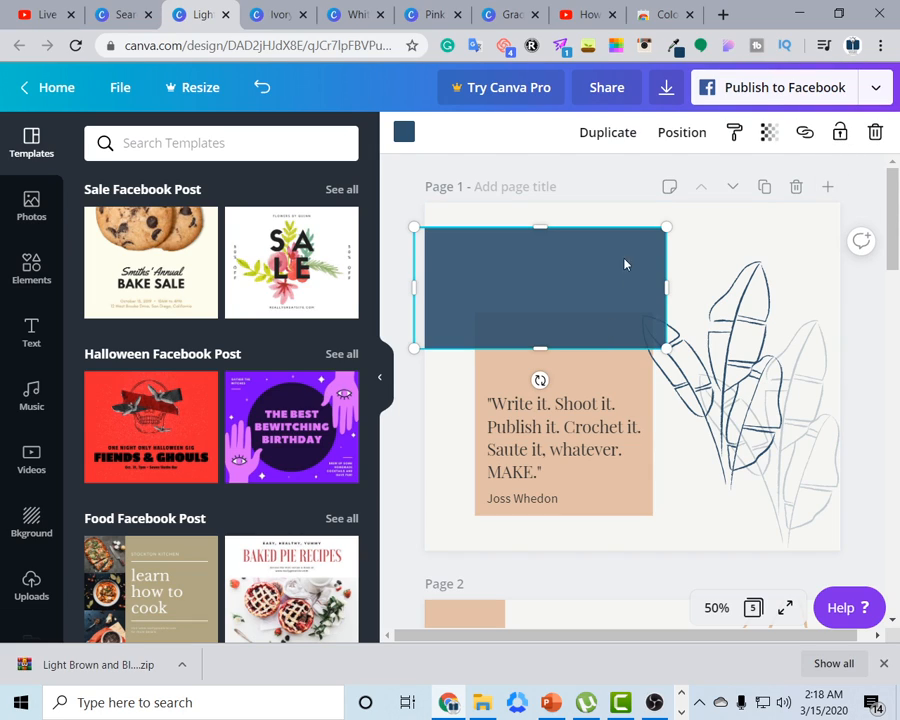
click(405, 132)
click(410, 132)
click(804, 132)
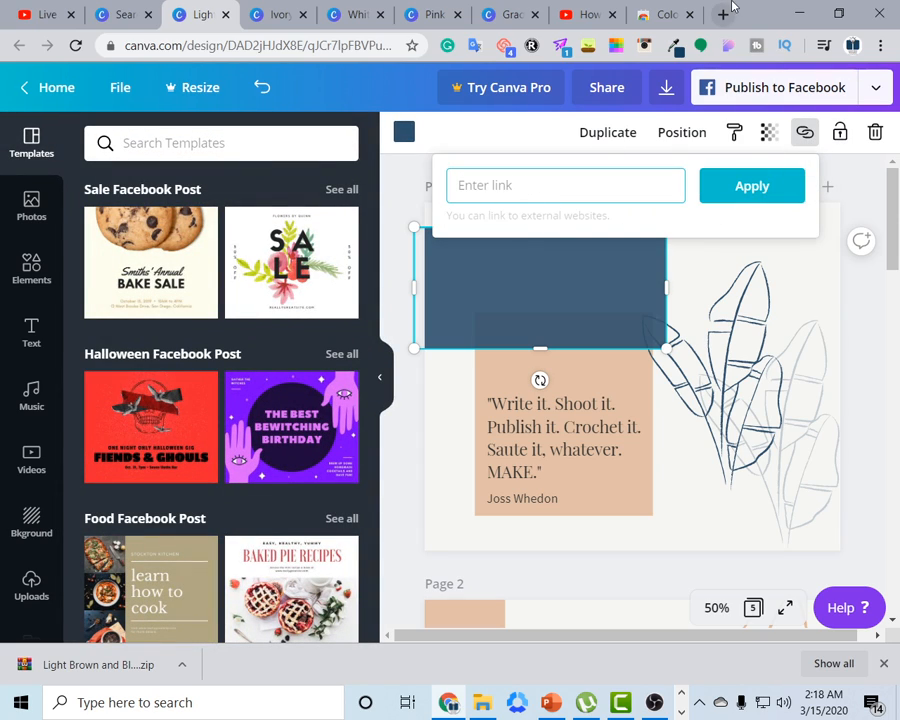
Switch to the YouTube Studio live stream page and copy the stream's share link
click(592, 15)
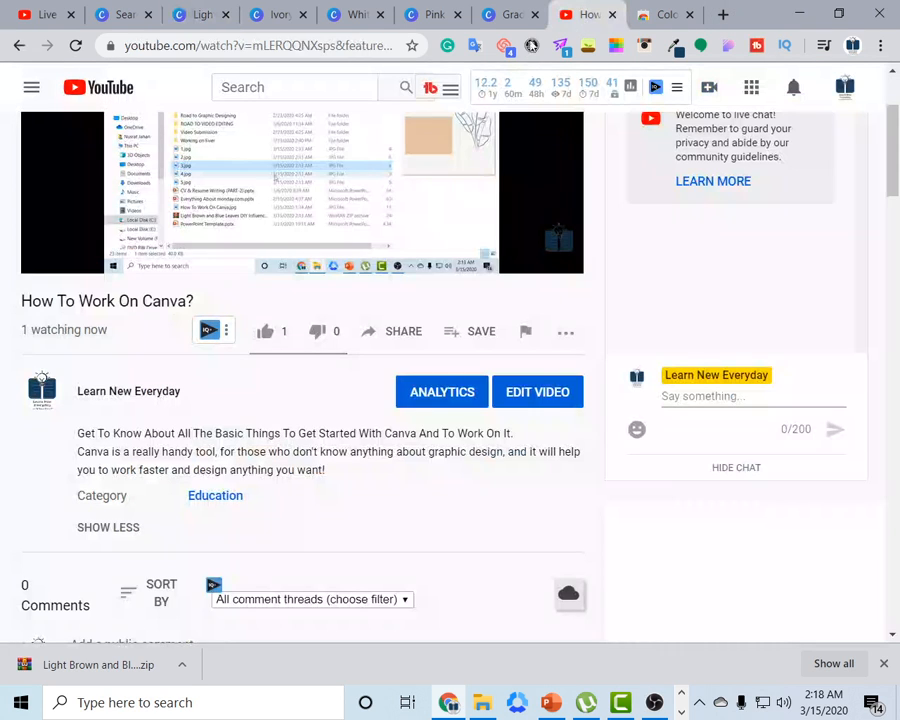
scroll(293, 264, up, 2)
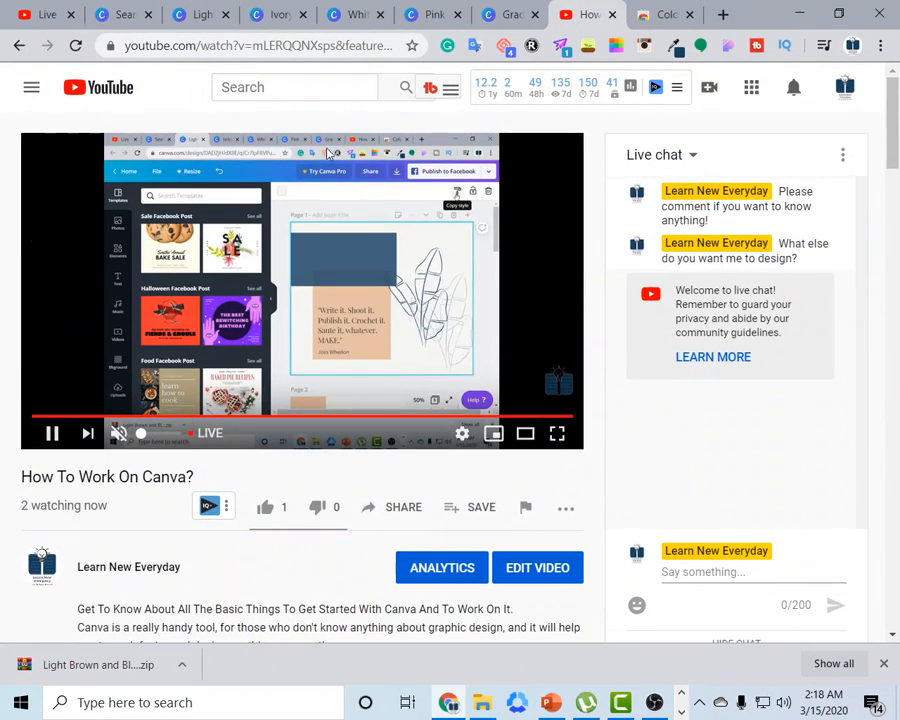
key(ctrl+1)
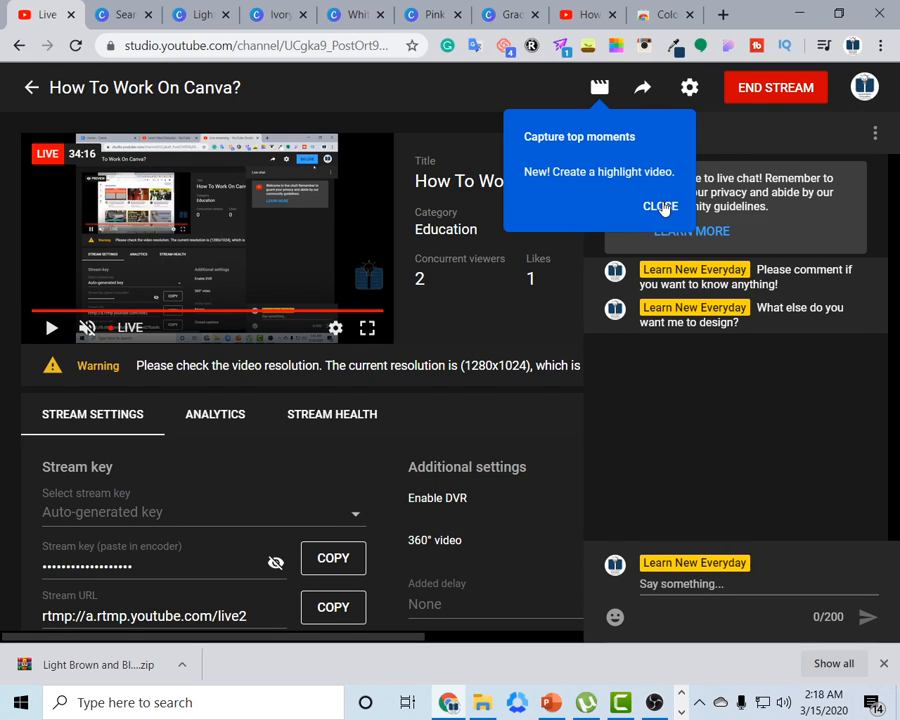
click(661, 206)
click(642, 88)
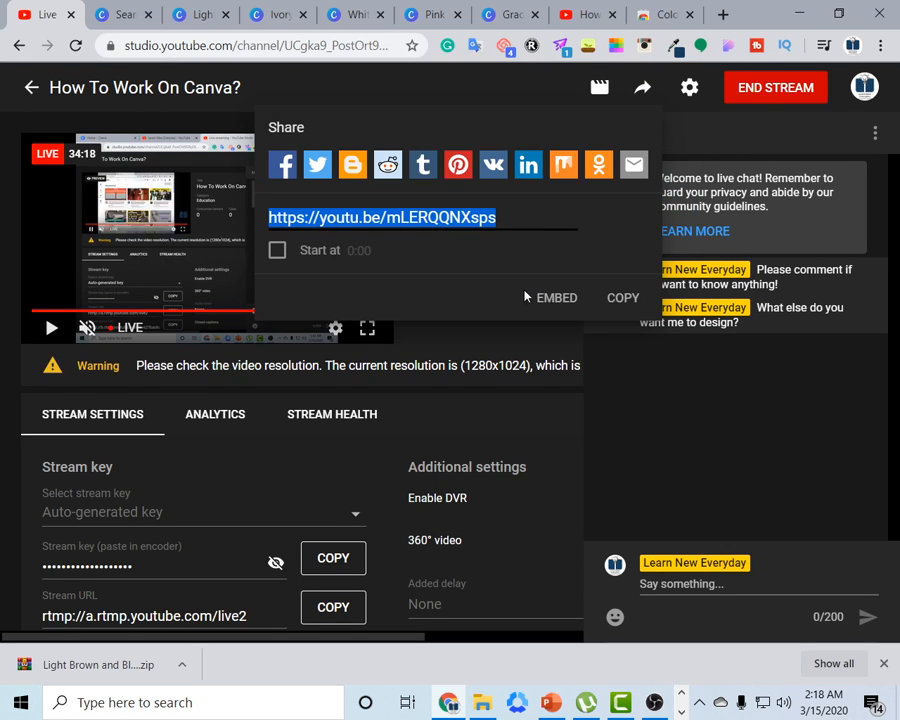
click(620, 297)
click(497, 8)
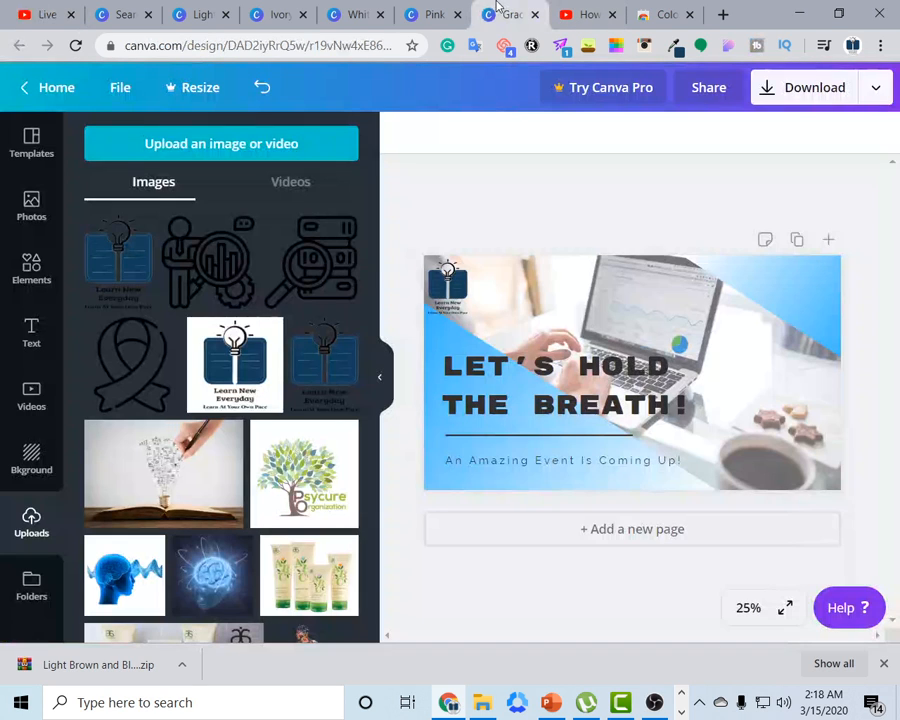
click(200, 14)
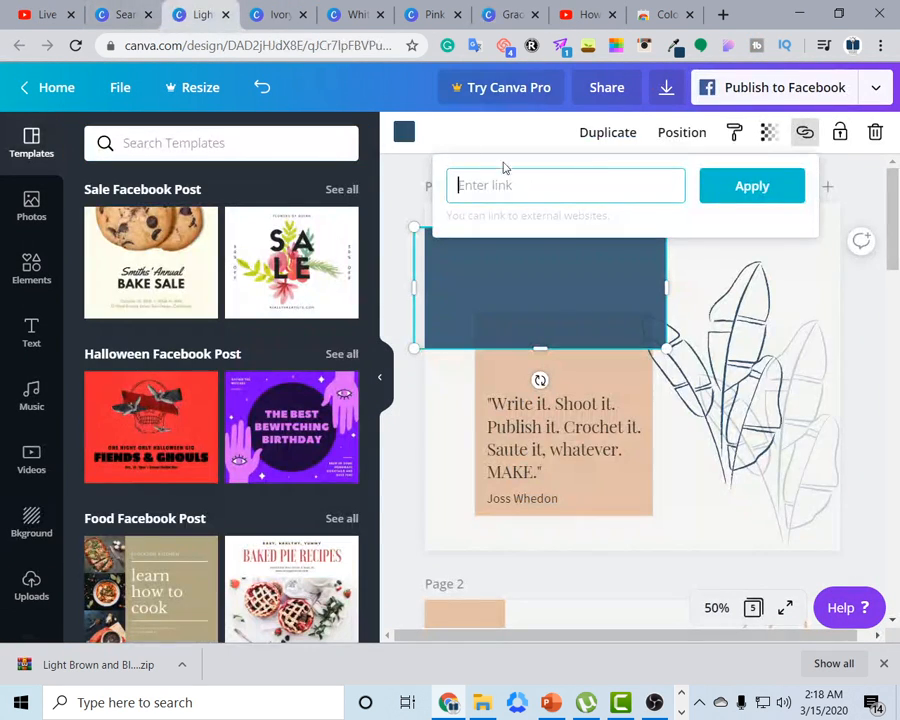
click(560, 190)
key(ctrl+v)
click(775, 189)
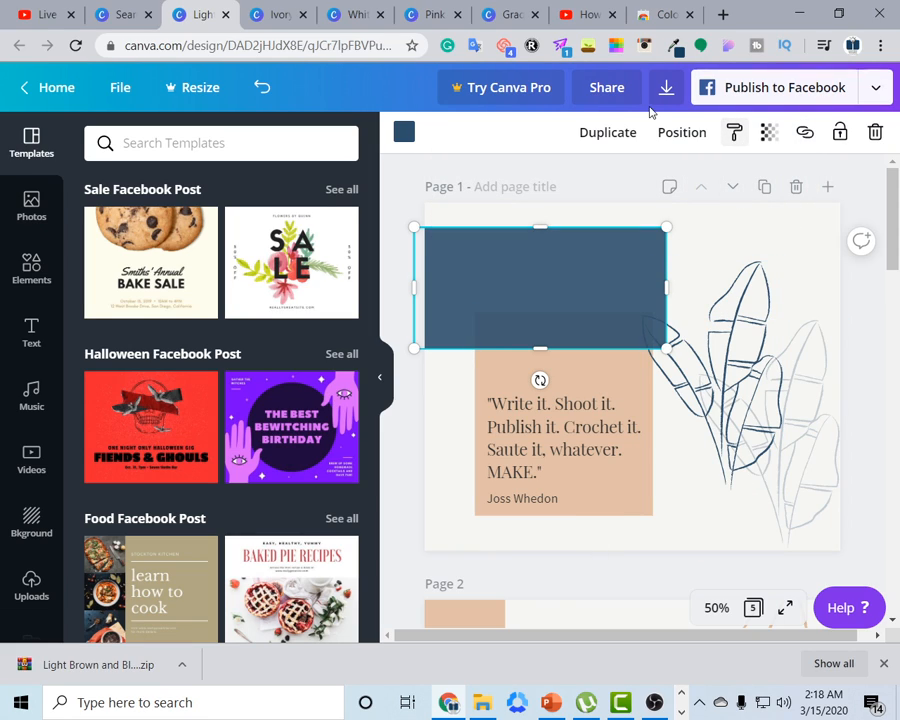
click(804, 134)
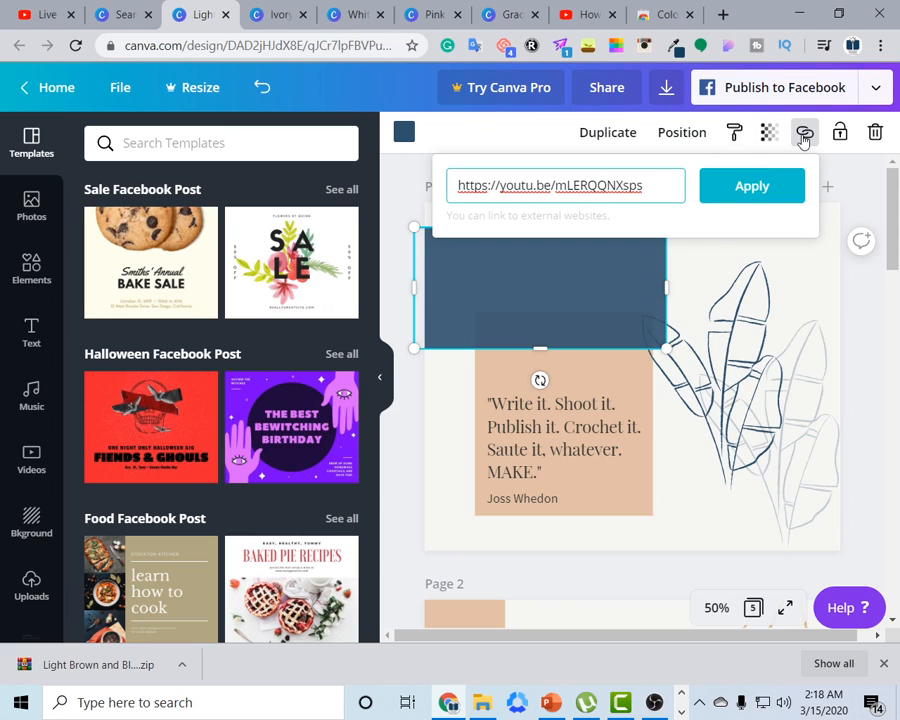
click(753, 186)
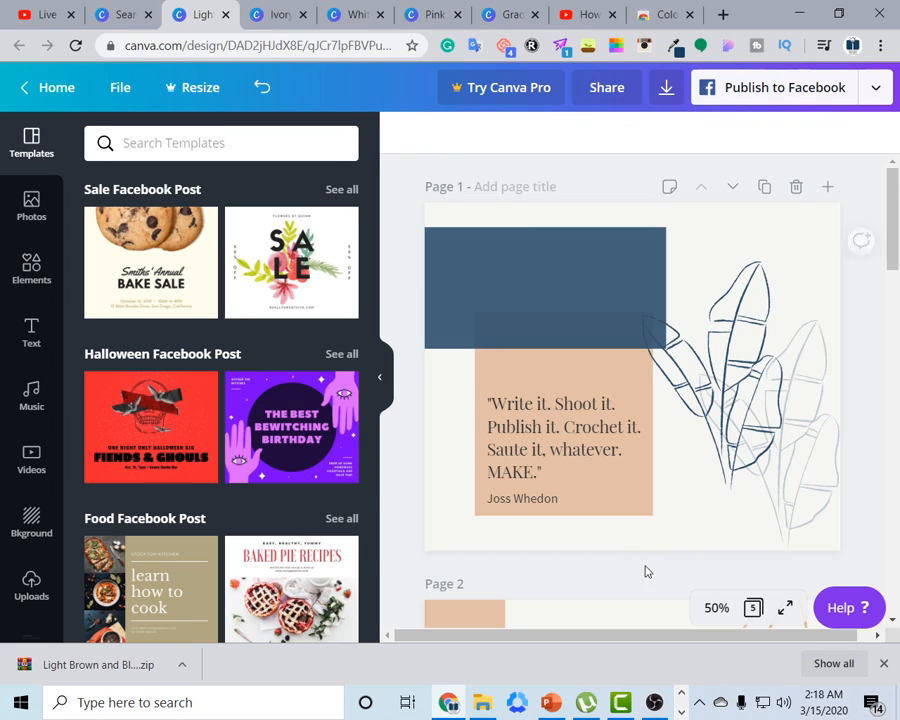
Select the background of page 1 and lock it
click(709, 541)
click(668, 546)
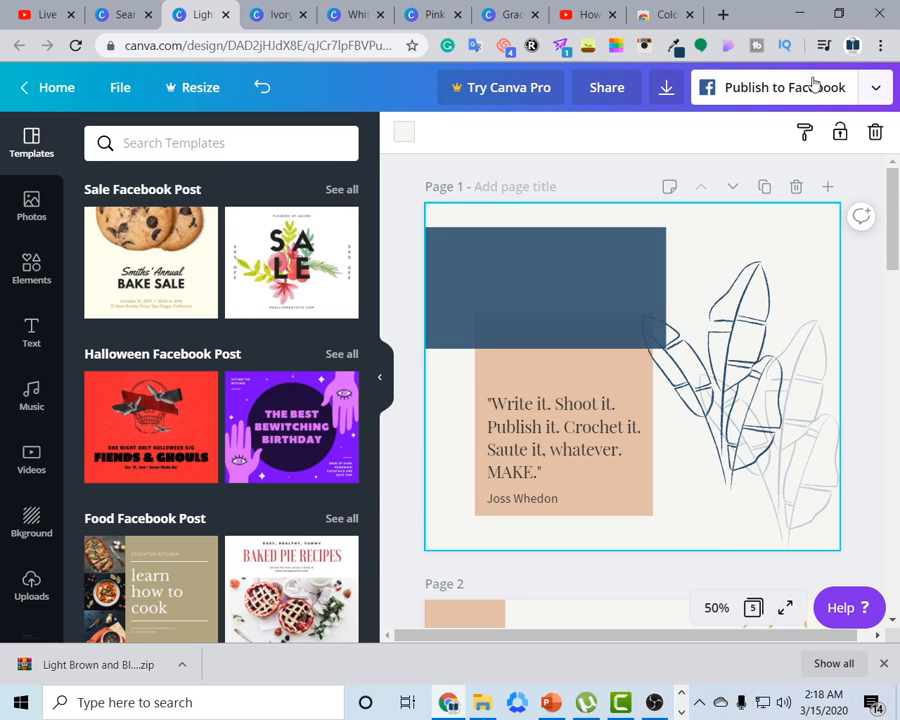
click(840, 133)
Reopen the blue rectangle's link setting and try to clear the YouTube address
click(646, 253)
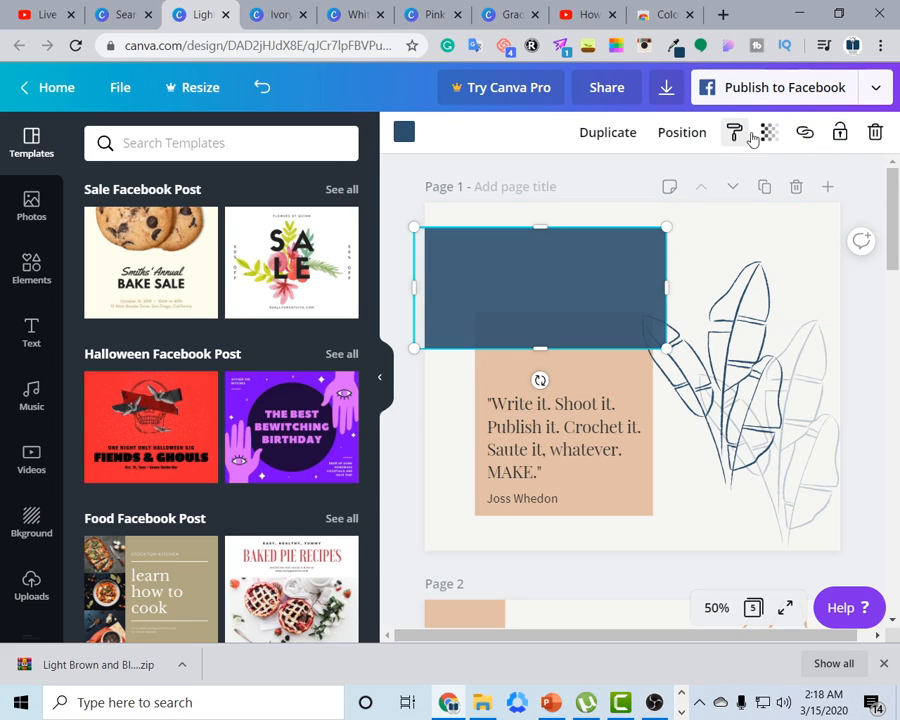
click(804, 133)
key(ctrl+v)
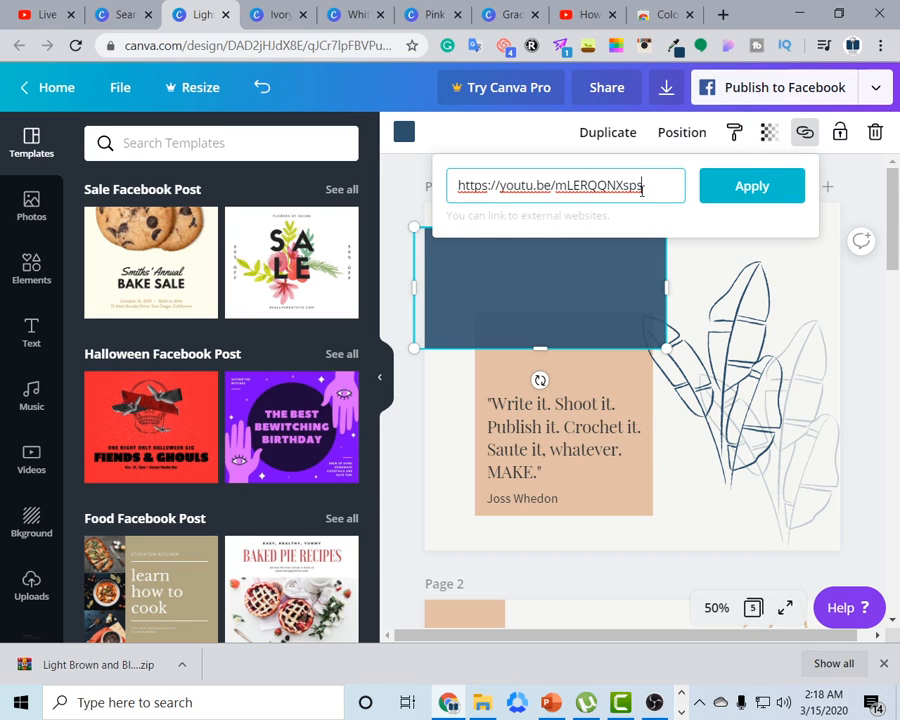
key(BackSpace)
Open freepik.com in a new browser tab and dismiss the downloads bar
click(731, 12)
text(freepik)
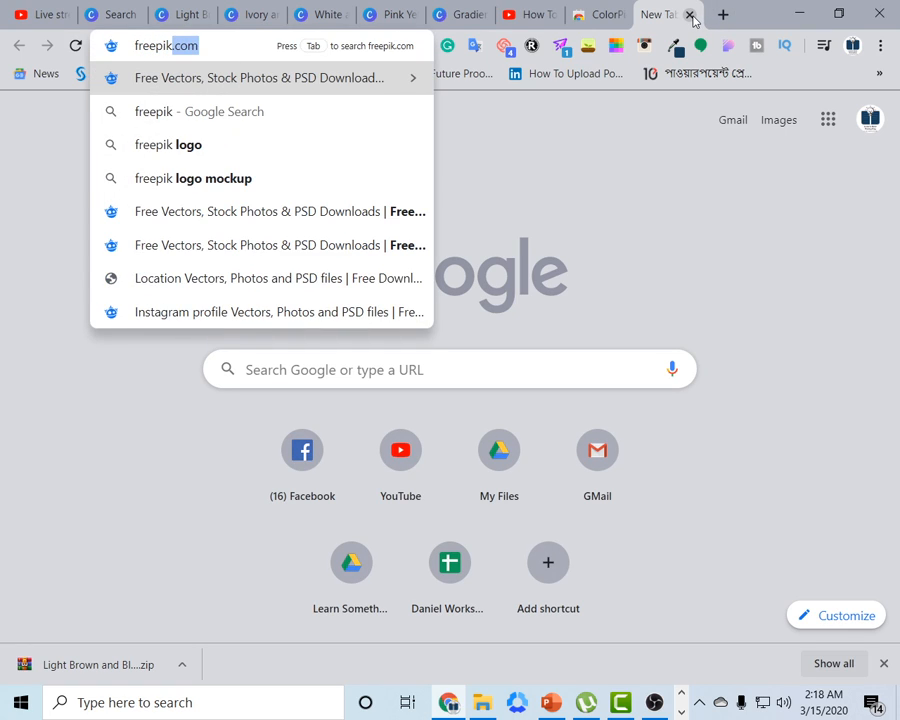
key(Return)
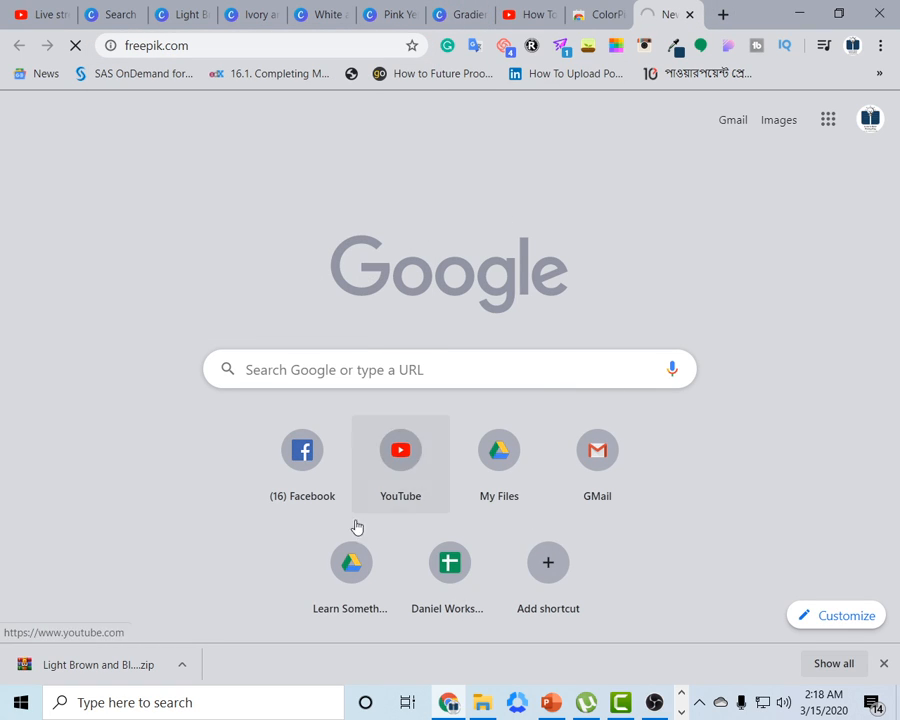
click(884, 665)
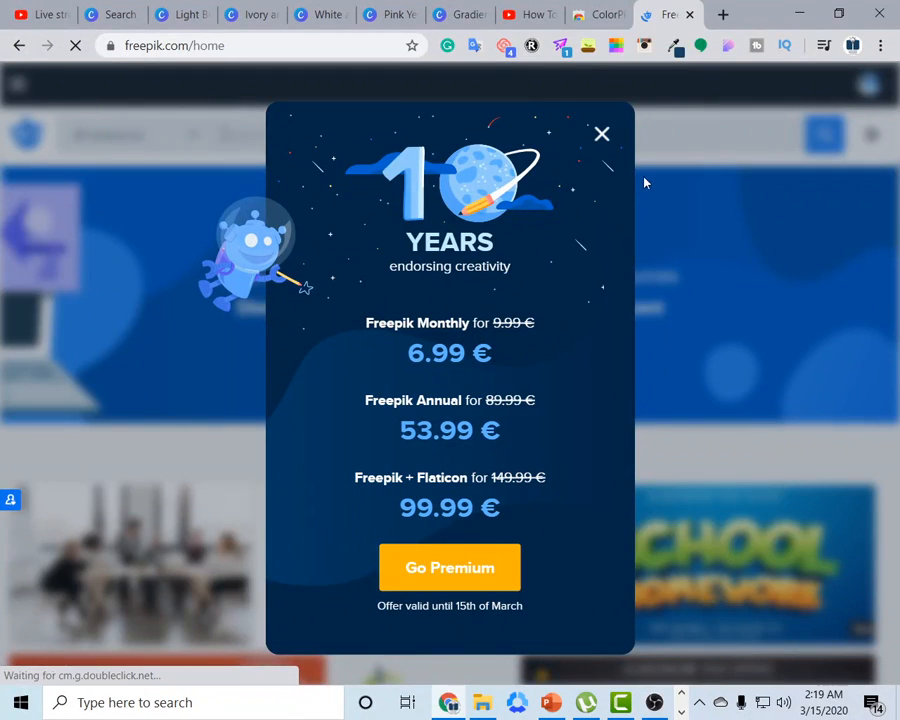
Dismiss the Freepik promotion, open the pink watercolor flowers vector from the home page and copy its link
click(599, 133)
scroll(617, 500, down, 3)
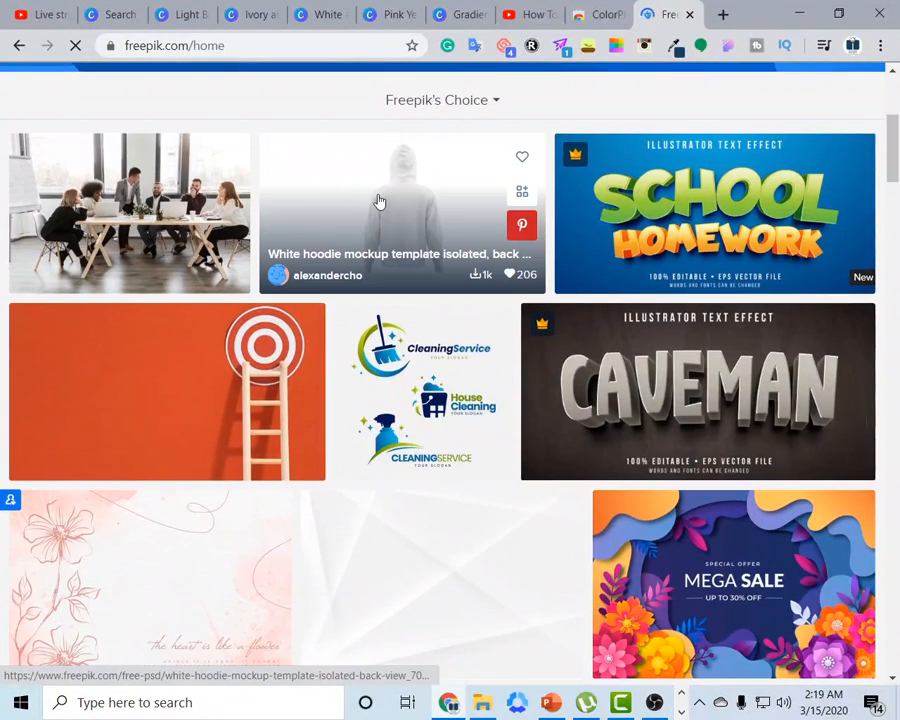
scroll(376, 200, down, 1)
scroll(370, 526, down, 2)
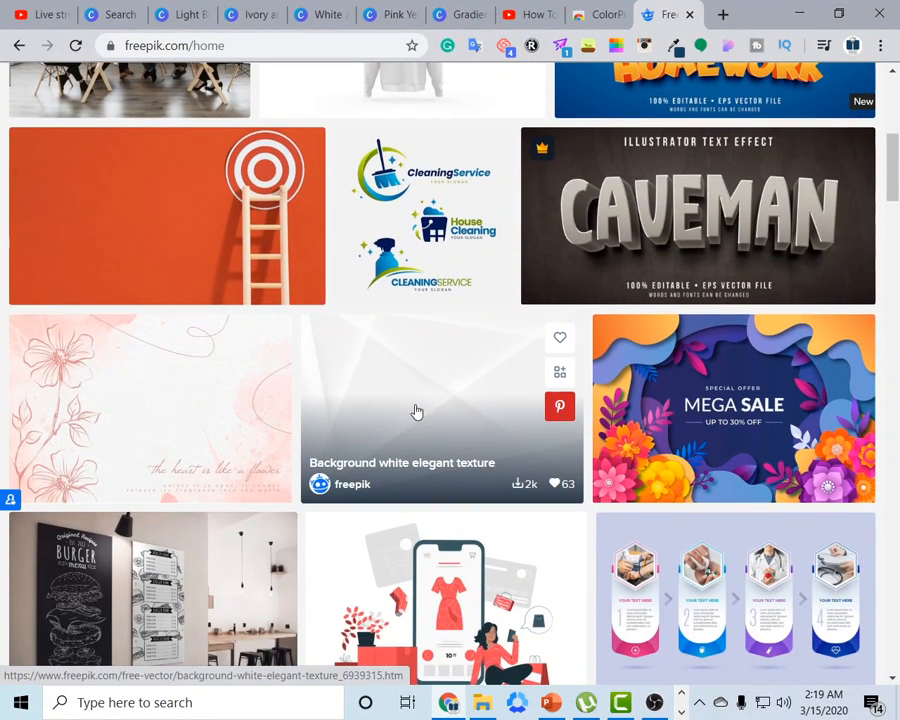
click(122, 400)
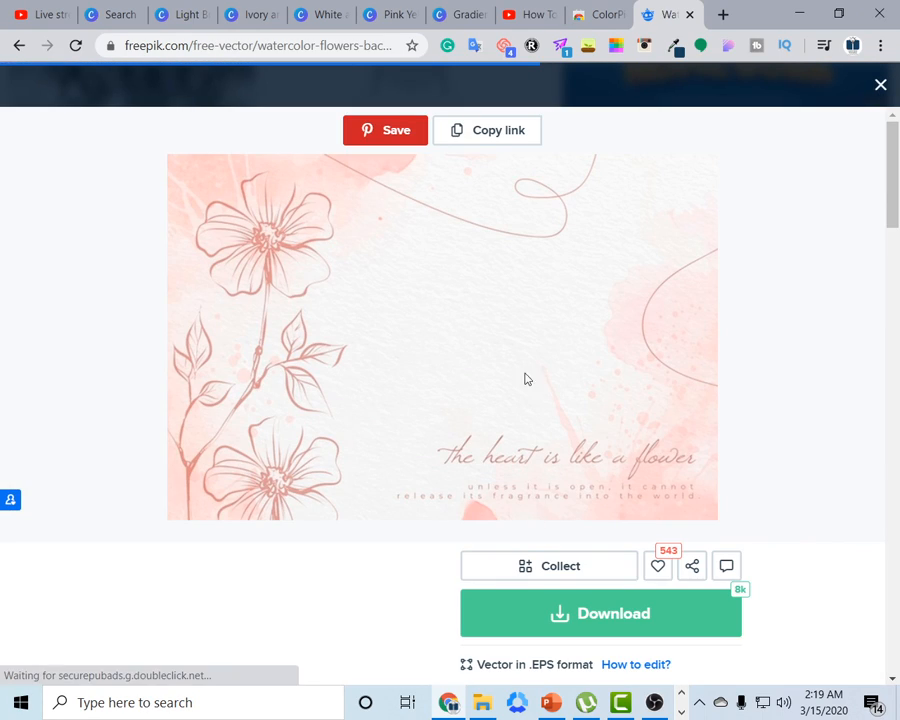
click(475, 140)
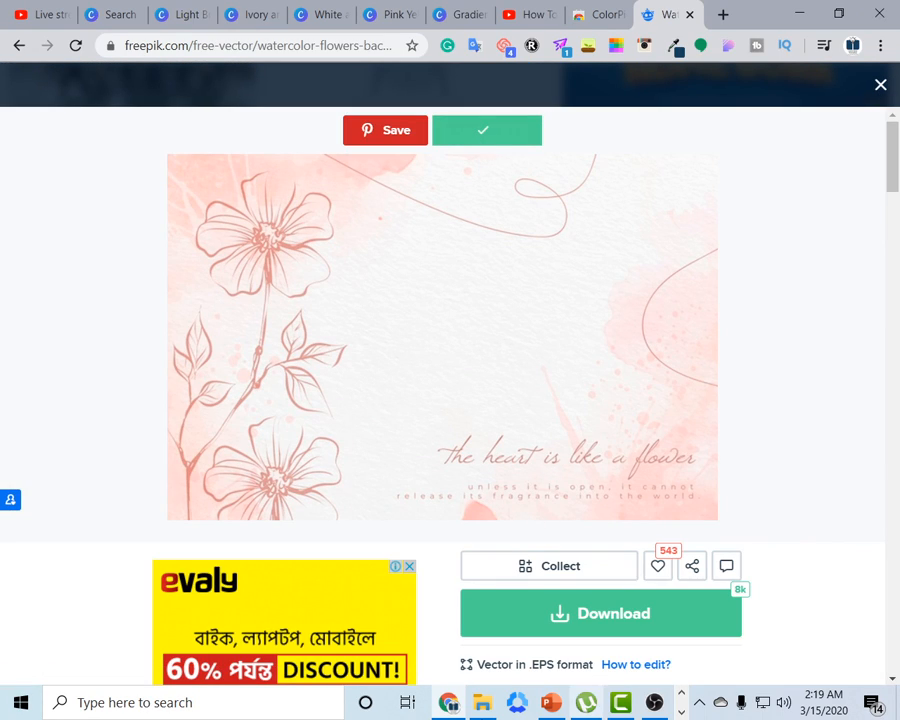
Return to the Canva Facebook post and replace the blue rectangle's YouTube link with the copied Freepik address
click(107, 14)
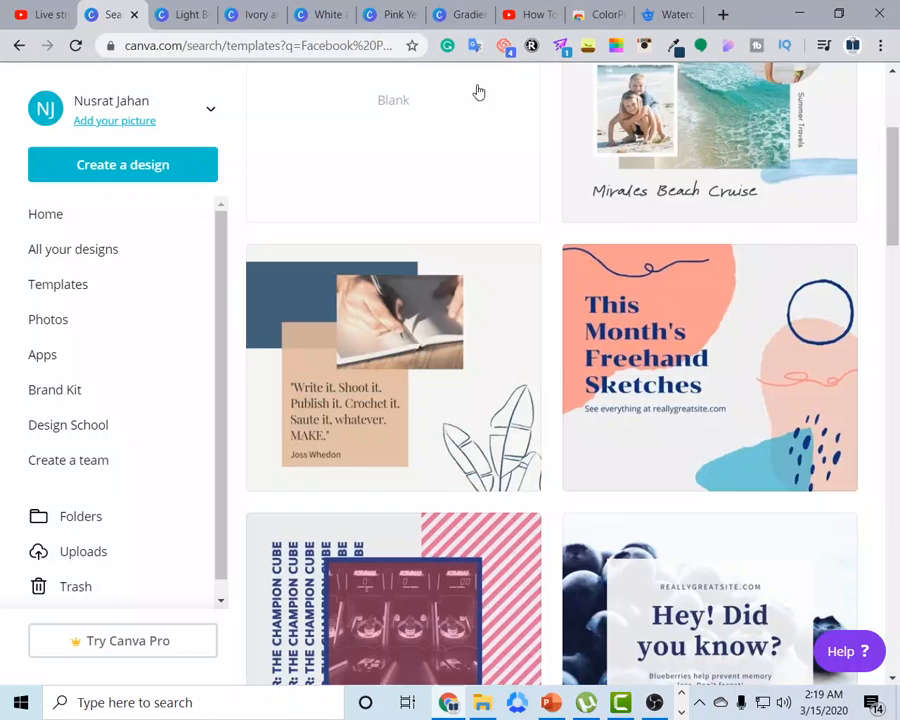
click(195, 14)
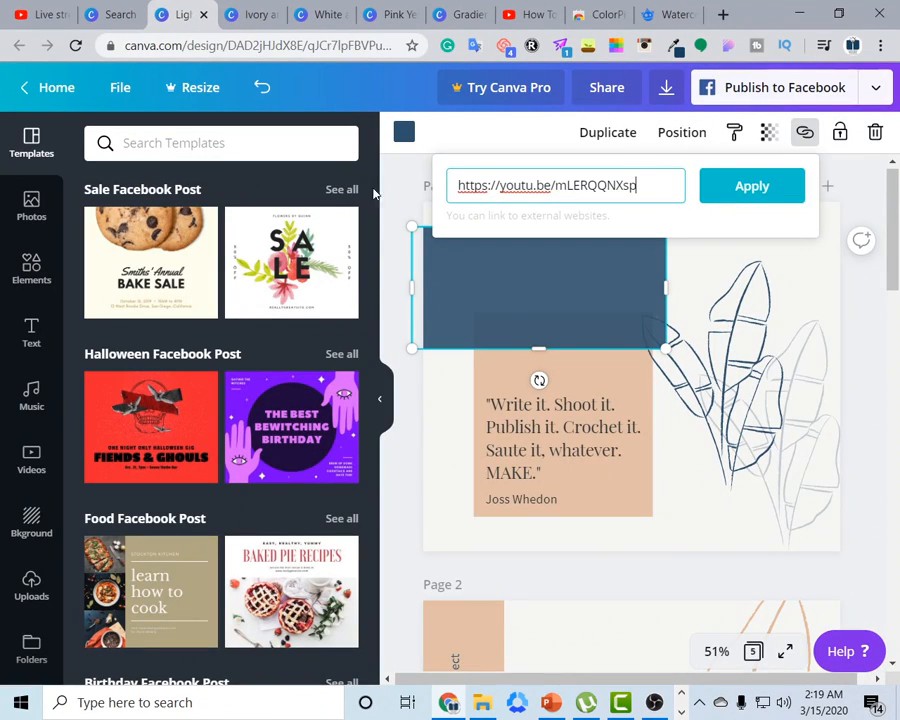
drag(662, 192, 444, 198)
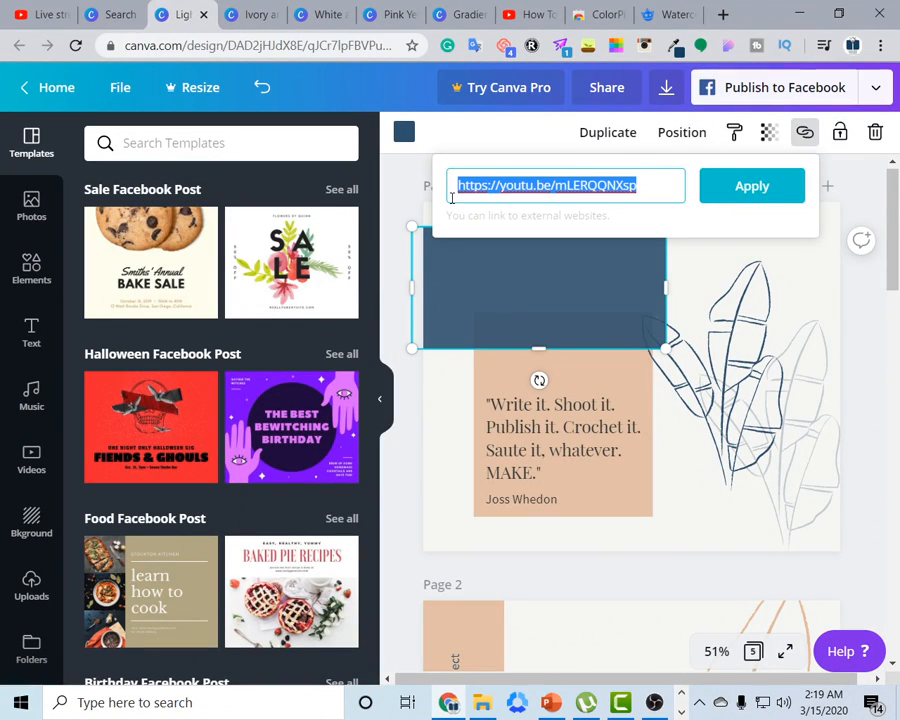
key(ctrl+v)
click(743, 190)
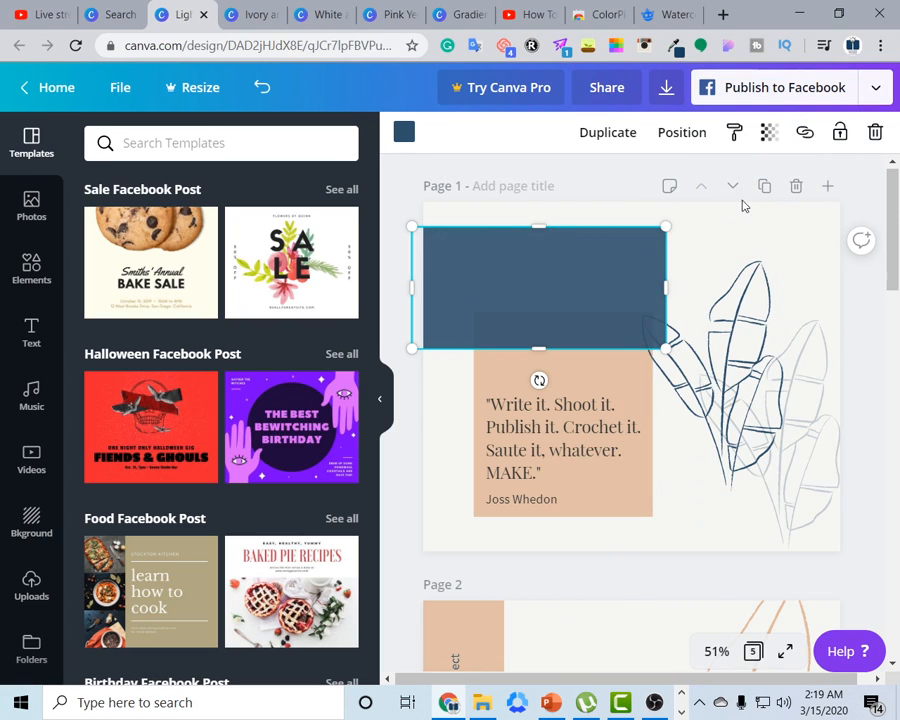
click(803, 132)
click(745, 193)
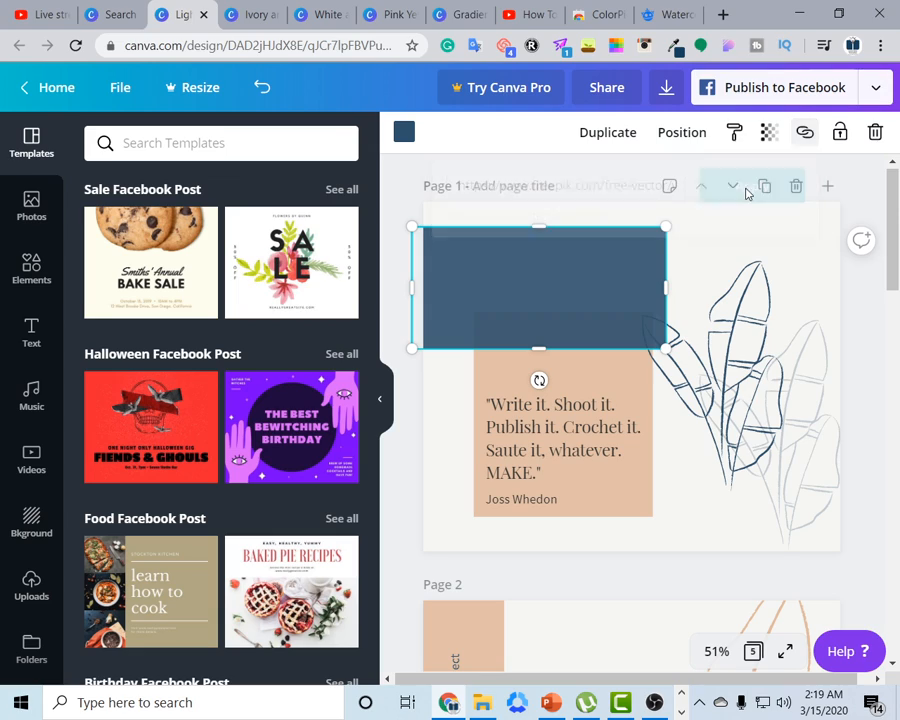
Reopen the blue rectangle's link setting, highlight the Freepik address to show it, and close the setting
click(803, 132)
drag(651, 185, 492, 185)
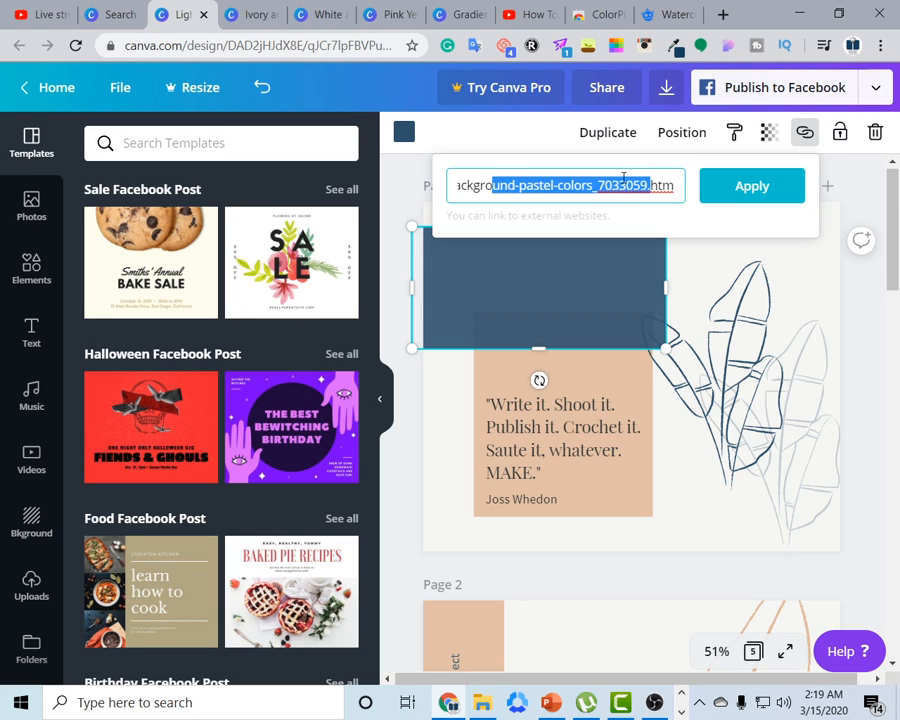
drag(672, 186, 473, 186)
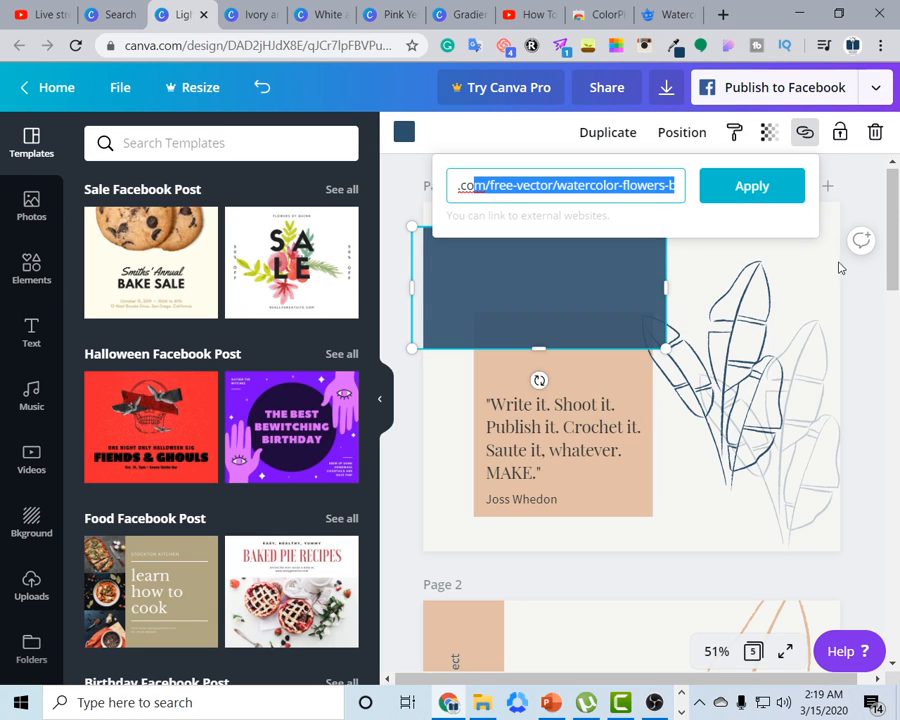
click(870, 302)
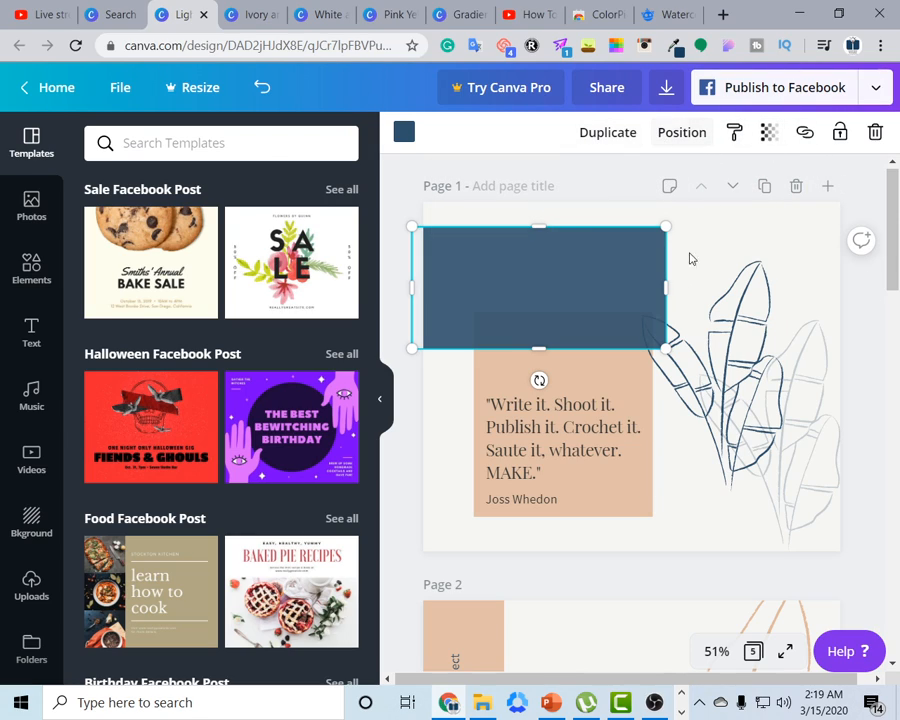
Replace page 1's design with the "learn how to cook" food Facebook post template
click(560, 430)
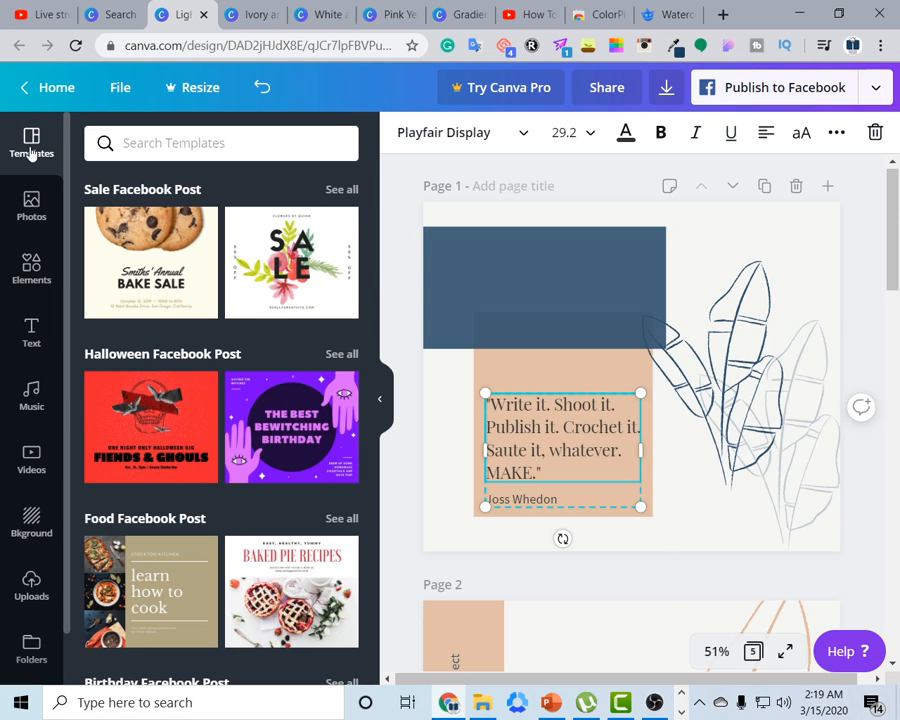
scroll(180, 380, down, 3)
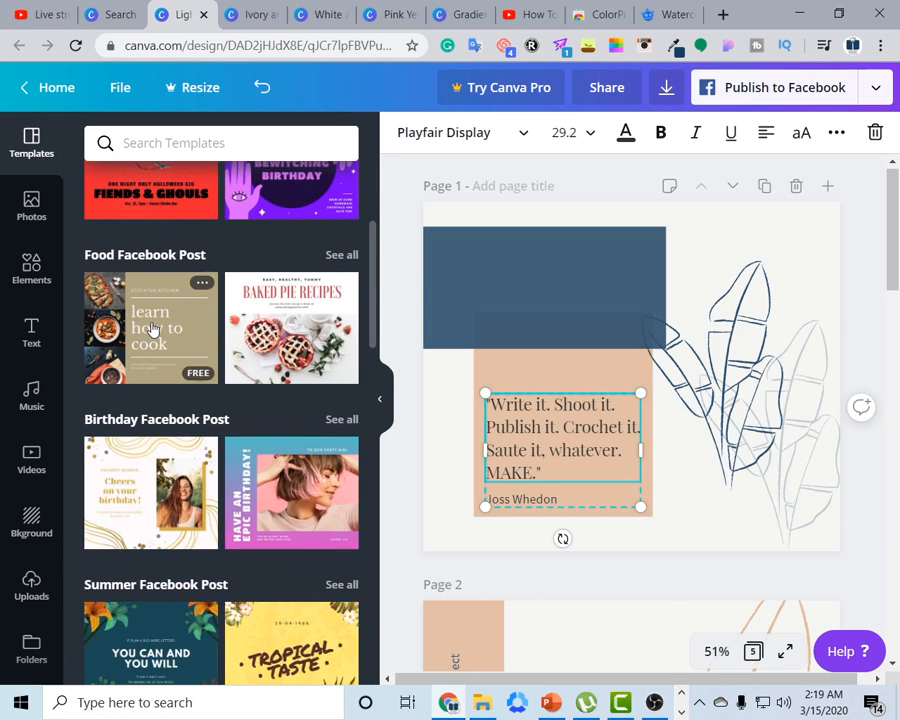
scroll(187, 321, up, 2)
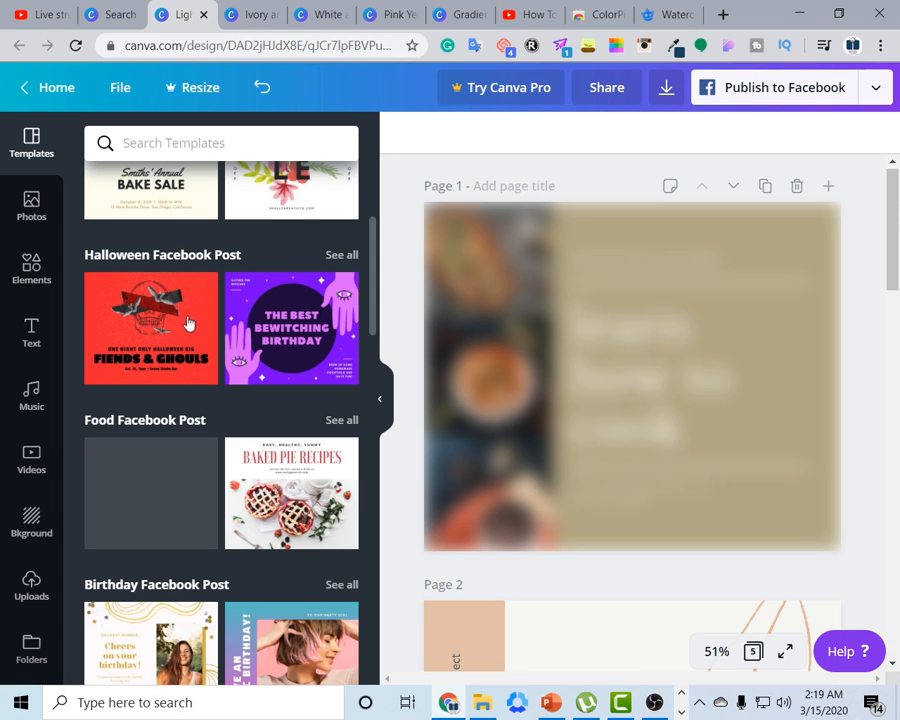
click(548, 279)
key(ctrl+shift+Tab)
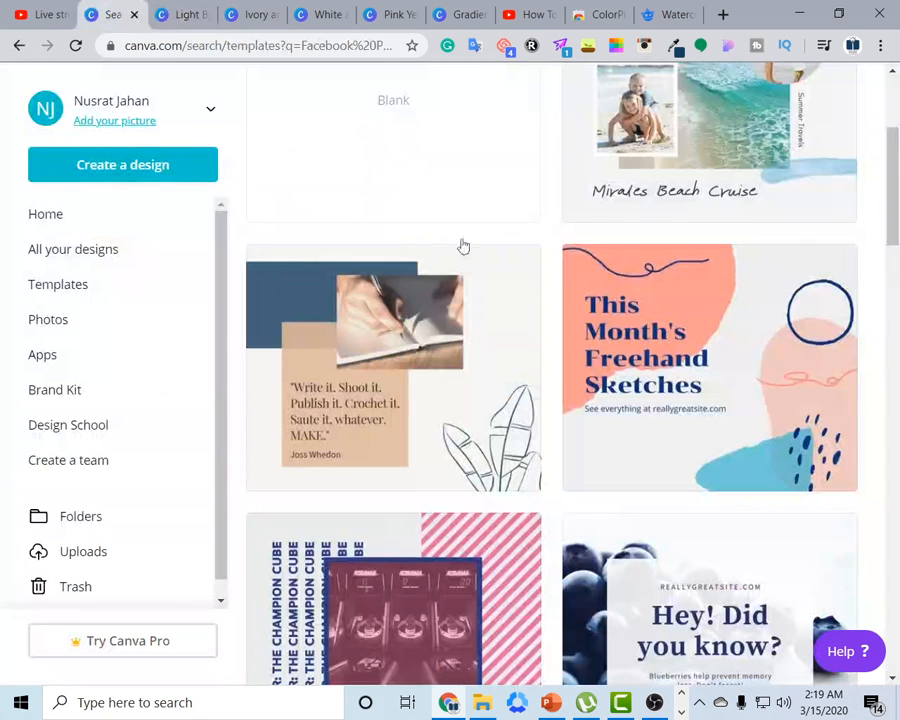
click(185, 14)
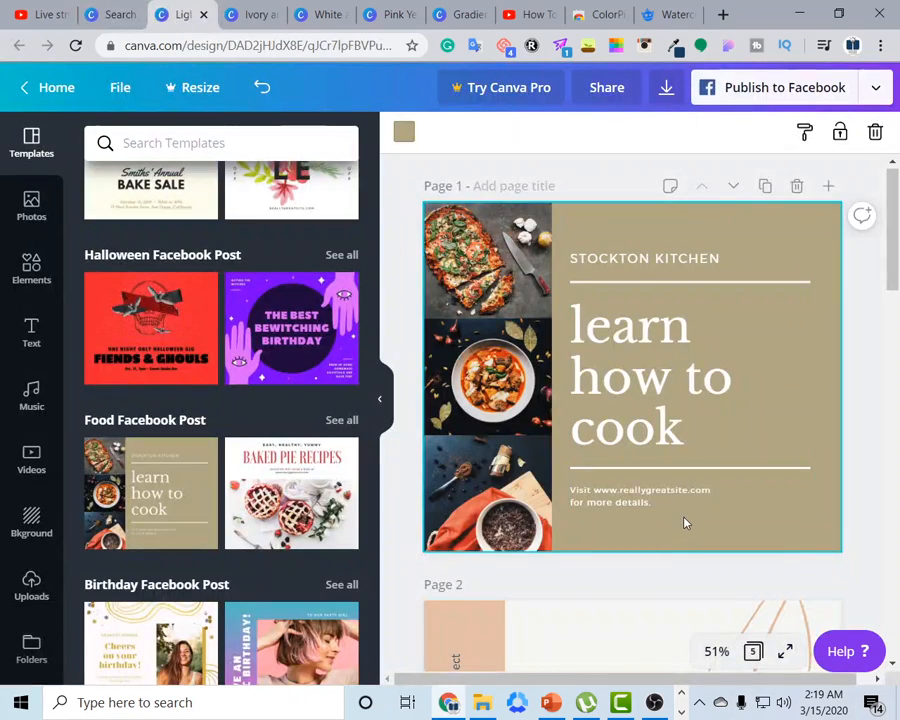
Apply the purple "The Best Bewitching Birthday" Halloween template to page 1
scroll(273, 511, down, 1)
scroll(280, 400, down, 1)
click(300, 195)
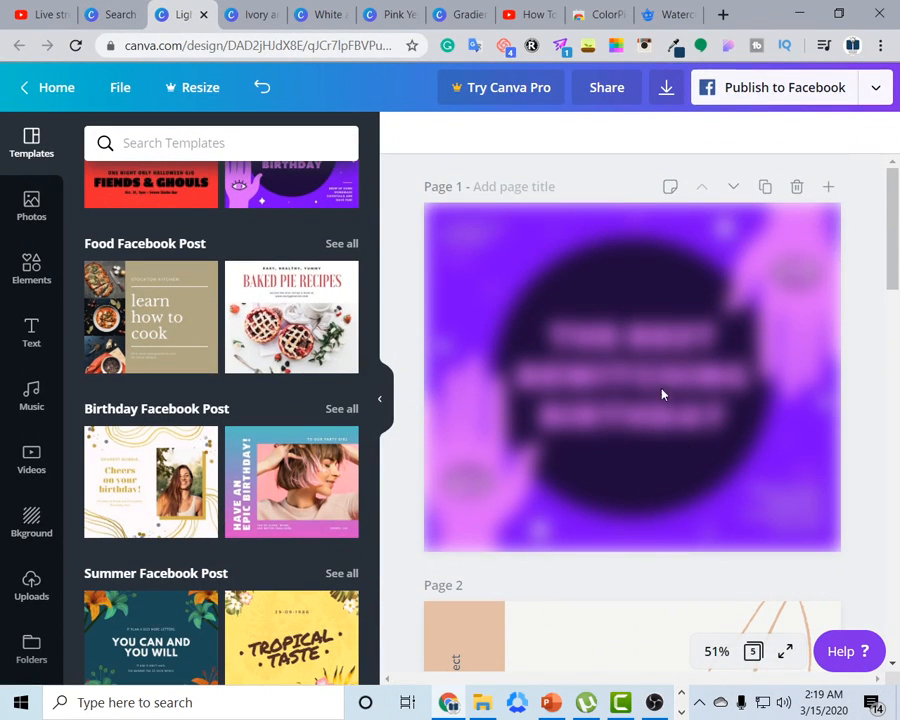
Browse the Women photo category and add the photo of two women beside a wire fence to page 1
click(32, 203)
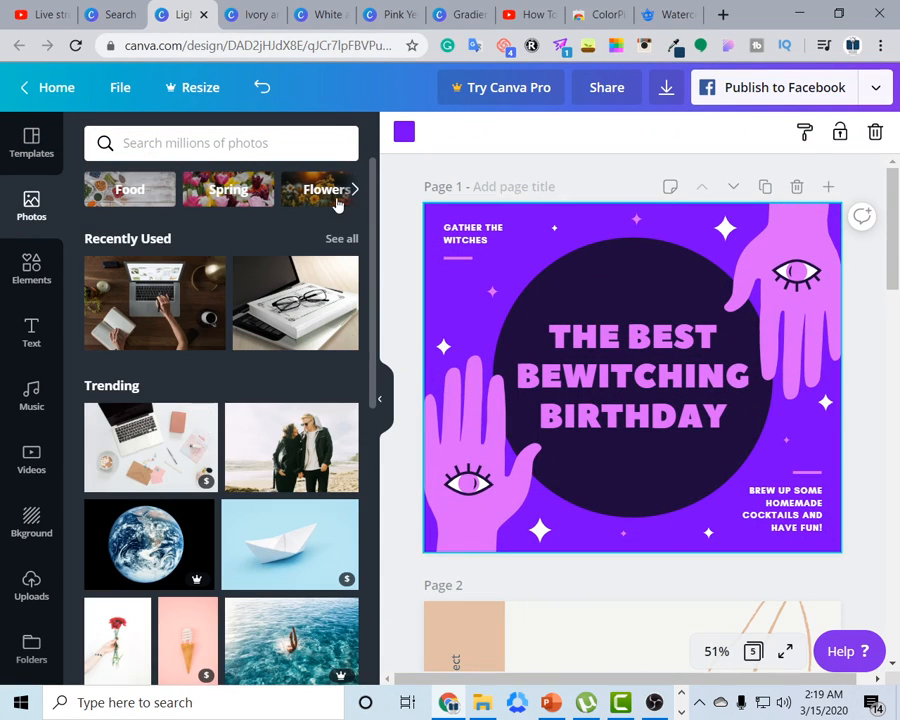
click(355, 190)
click(355, 190)
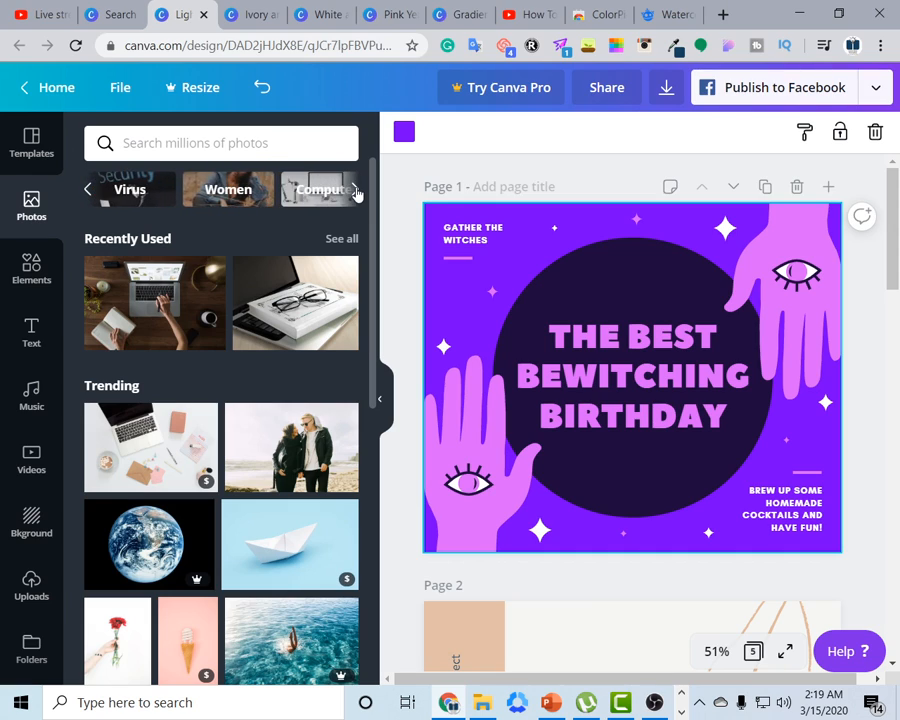
click(226, 186)
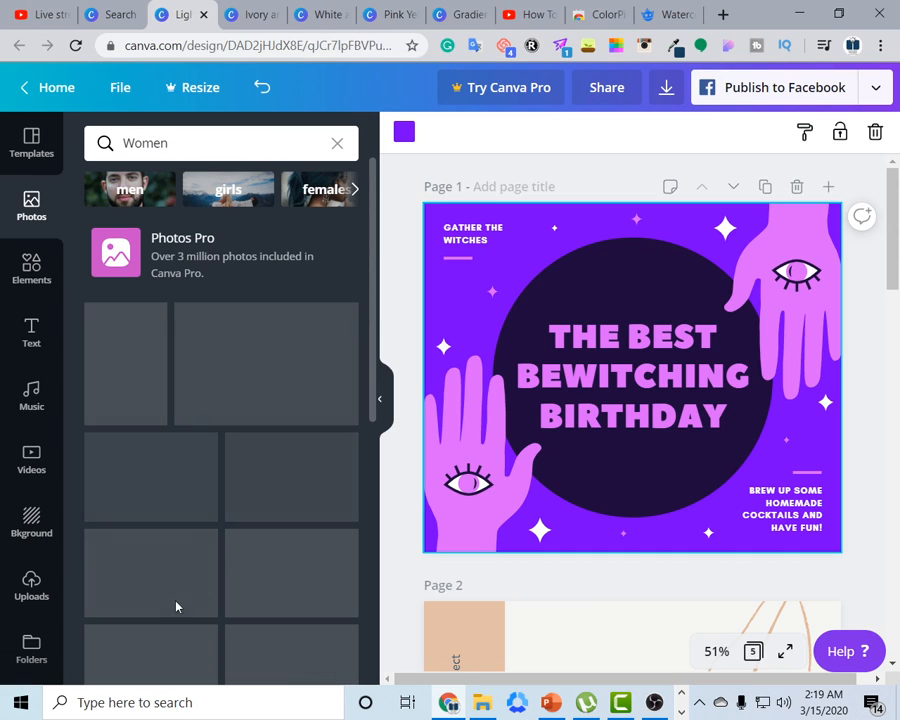
scroll(162, 578, down, 2)
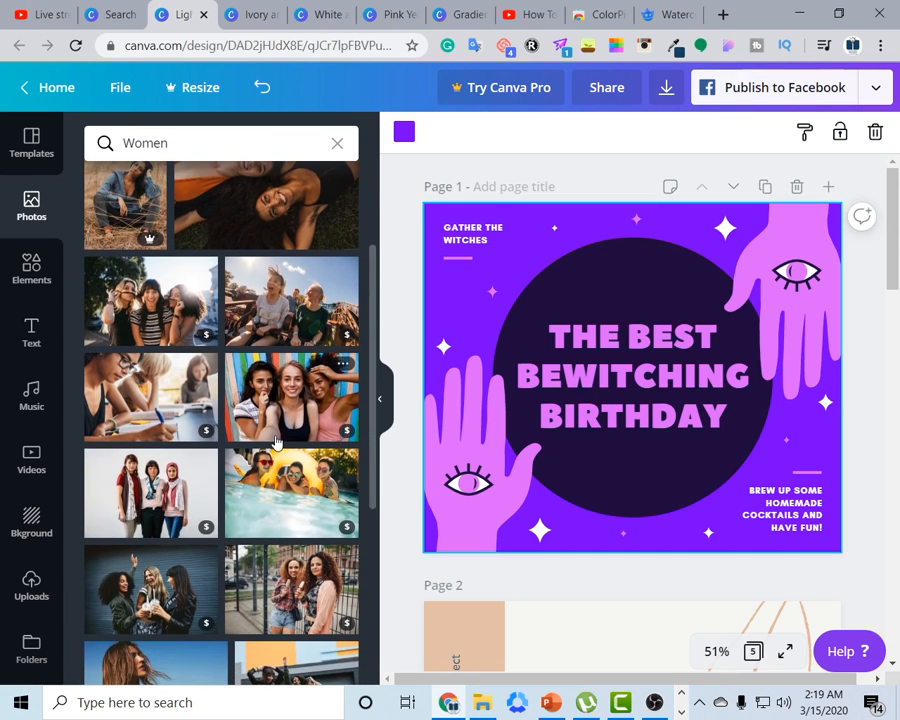
scroll(250, 604, down, 1)
click(314, 497)
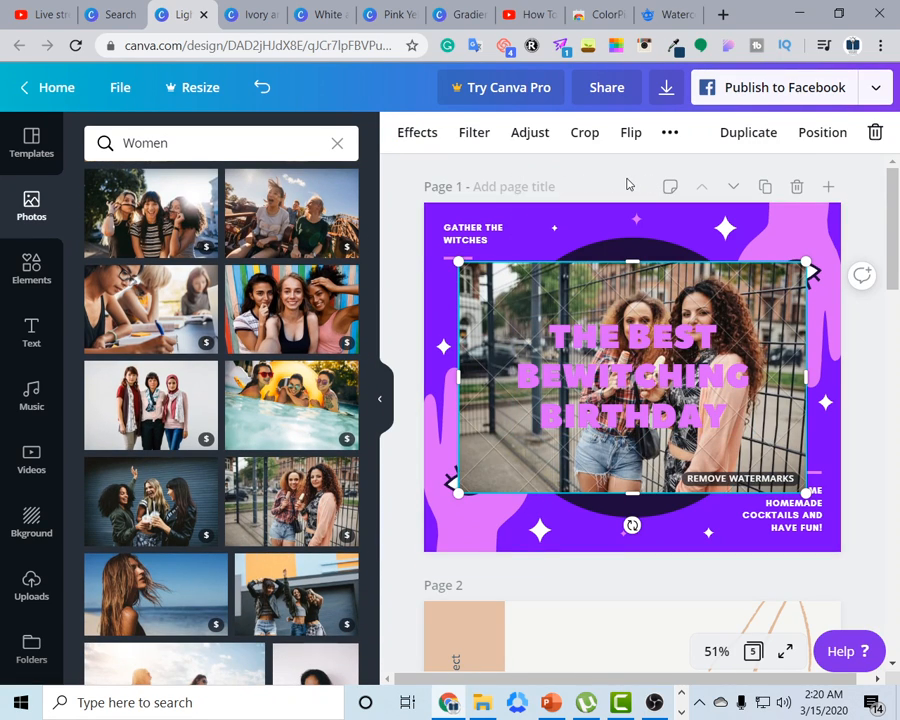
Add the recently used briefcase icon to page 1 and recolor it white
click(30, 268)
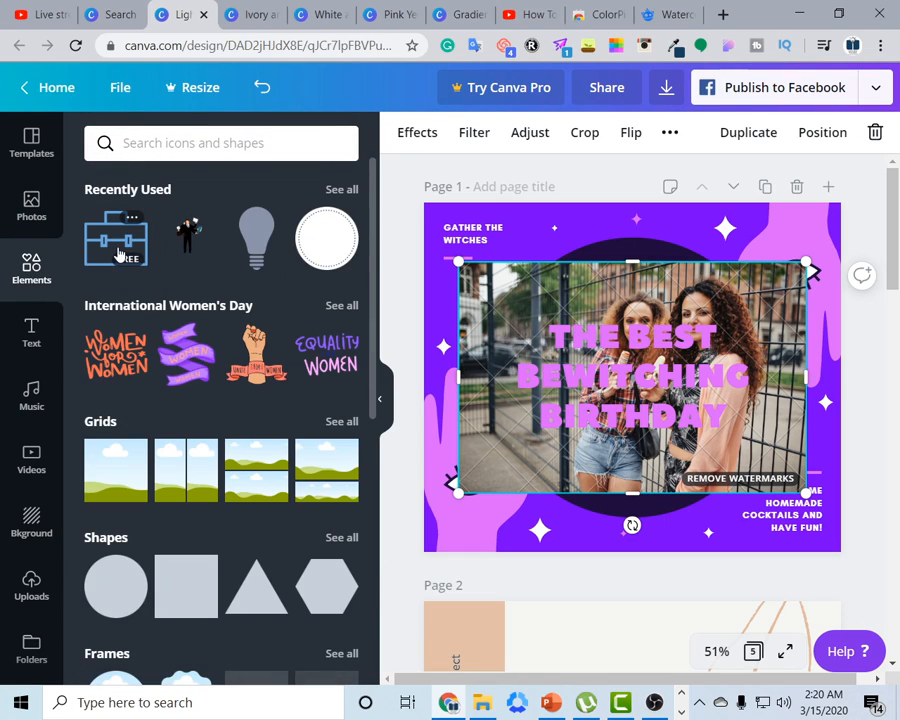
click(128, 254)
drag(691, 379, 621, 259)
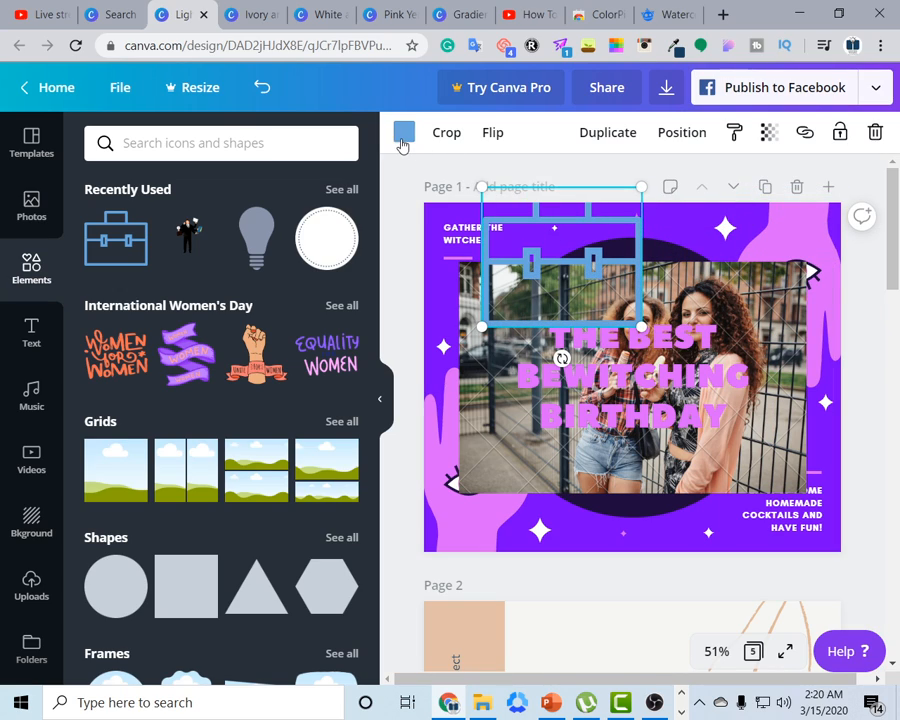
click(402, 136)
click(97, 314)
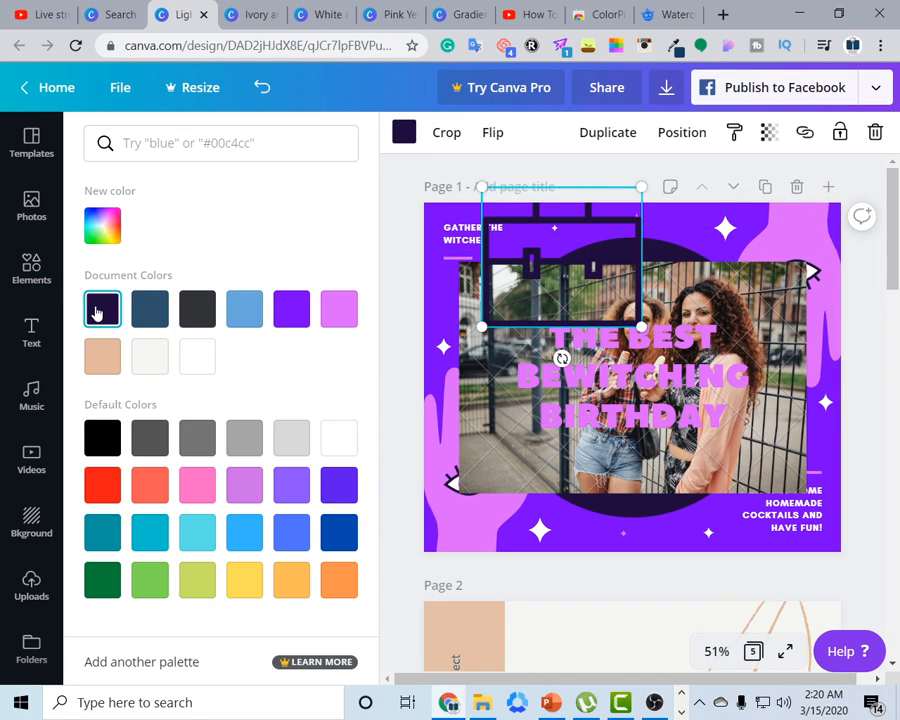
click(338, 437)
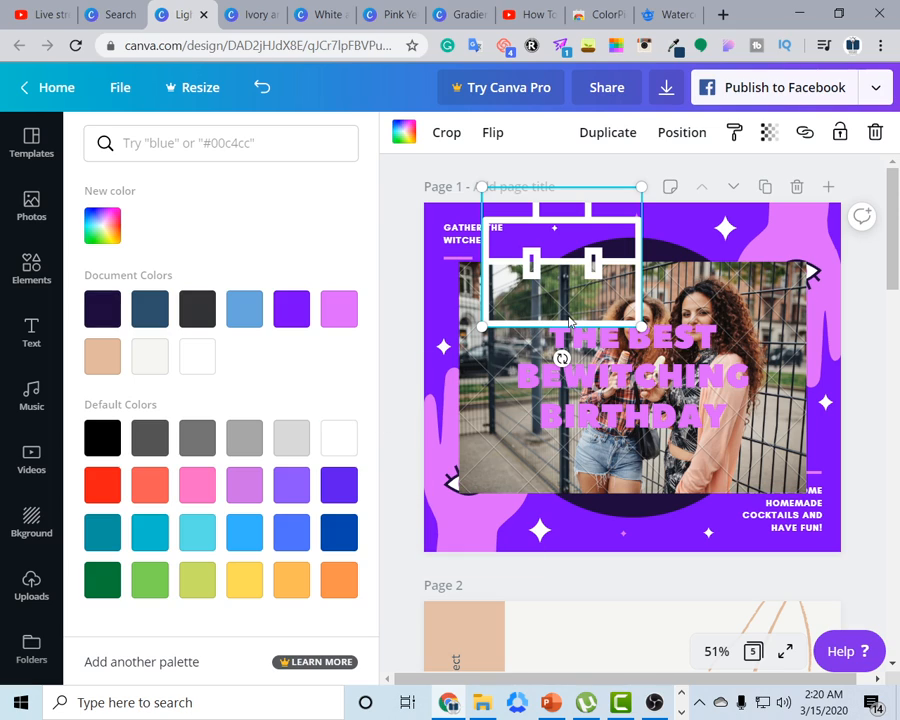
Shrink the briefcase icon to roughly half its size, place it near the page's upper edge, and deselect it
drag(622, 293, 778, 517)
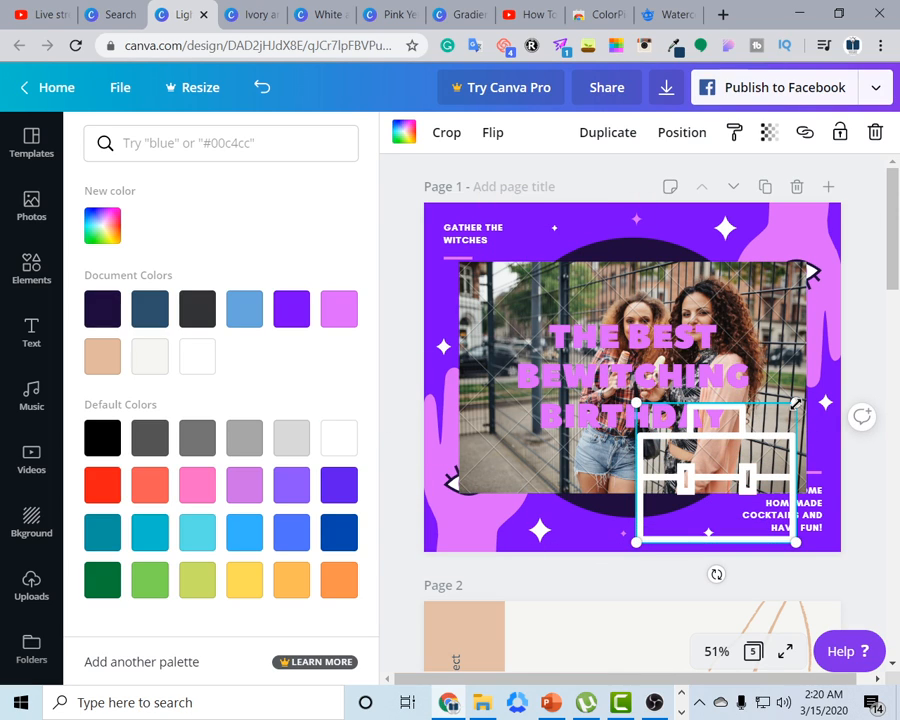
drag(795, 407, 736, 477)
drag(689, 500, 665, 246)
click(584, 174)
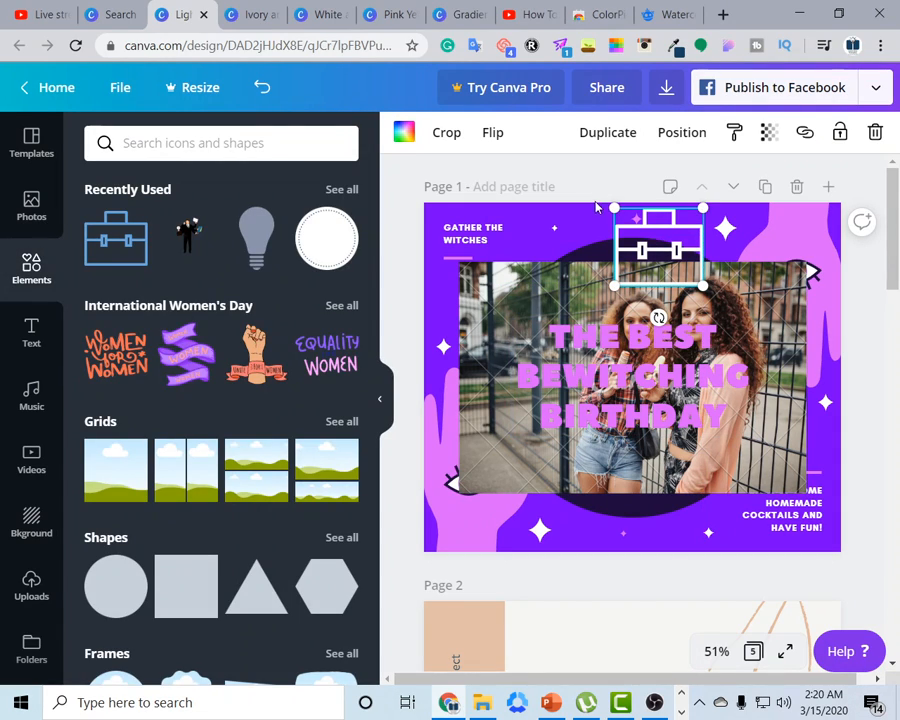
click(626, 164)
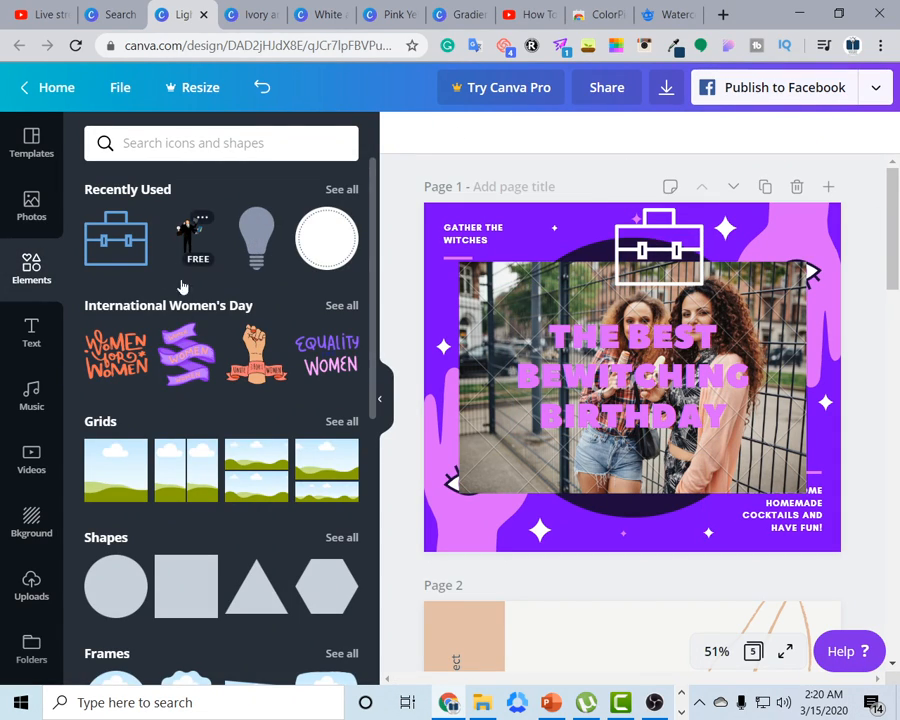
Add the "Online Sale" font combination with radiating lines to page 1
click(30, 346)
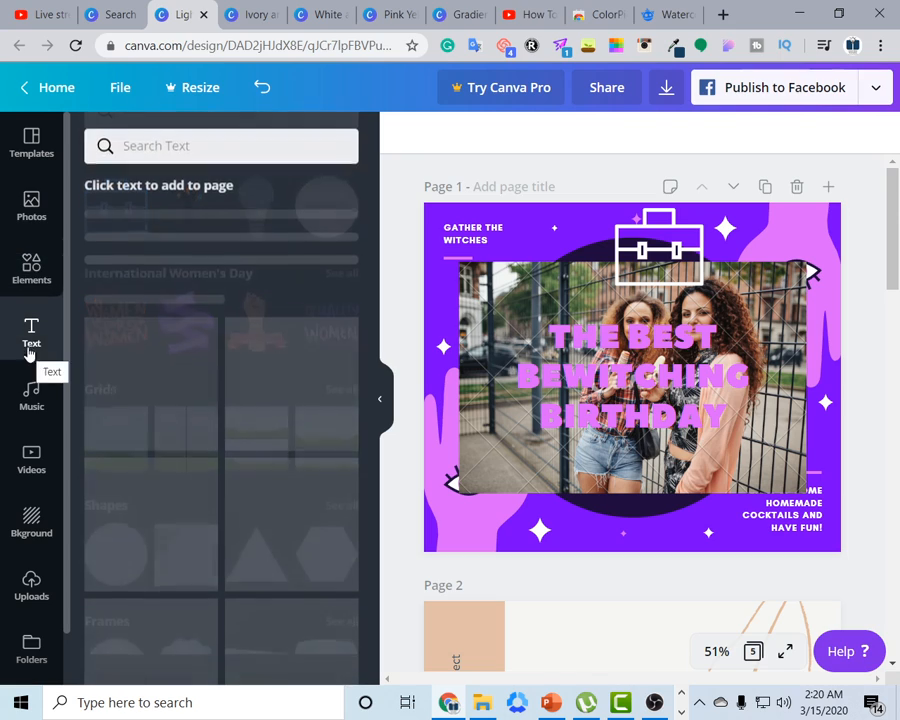
scroll(270, 510, down, 1)
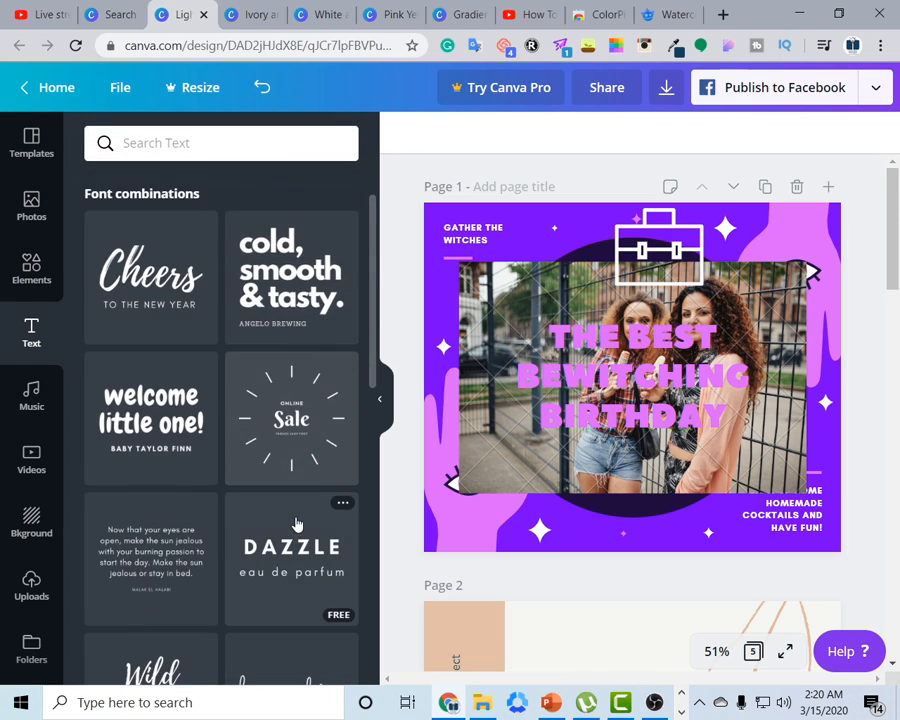
click(297, 420)
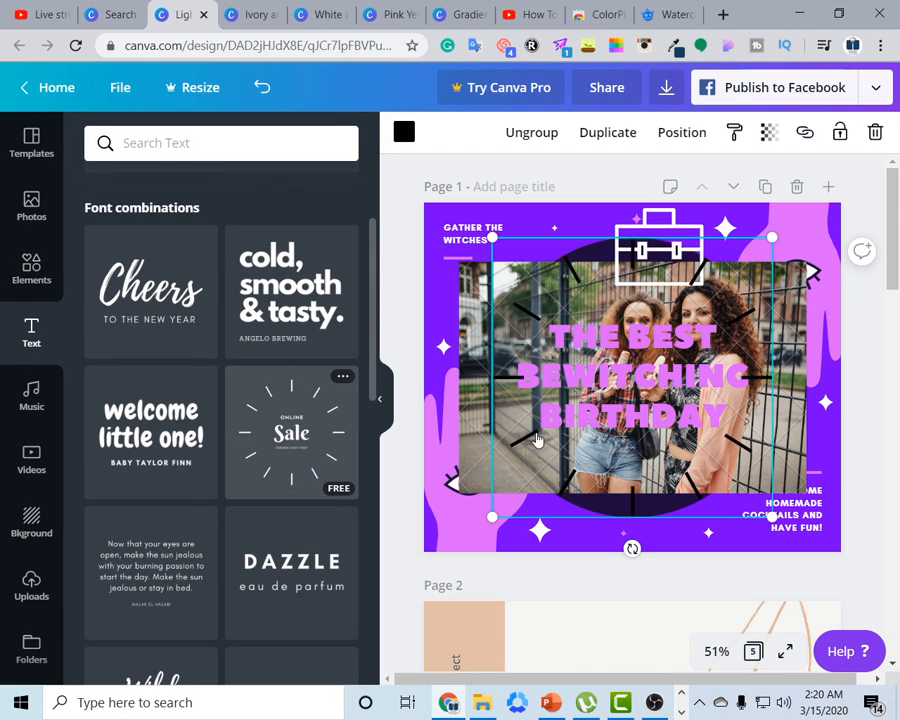
Look through the design's lower pages and select the background of page 2
scroll(545, 490, down, 8)
scroll(552, 502, up, 4)
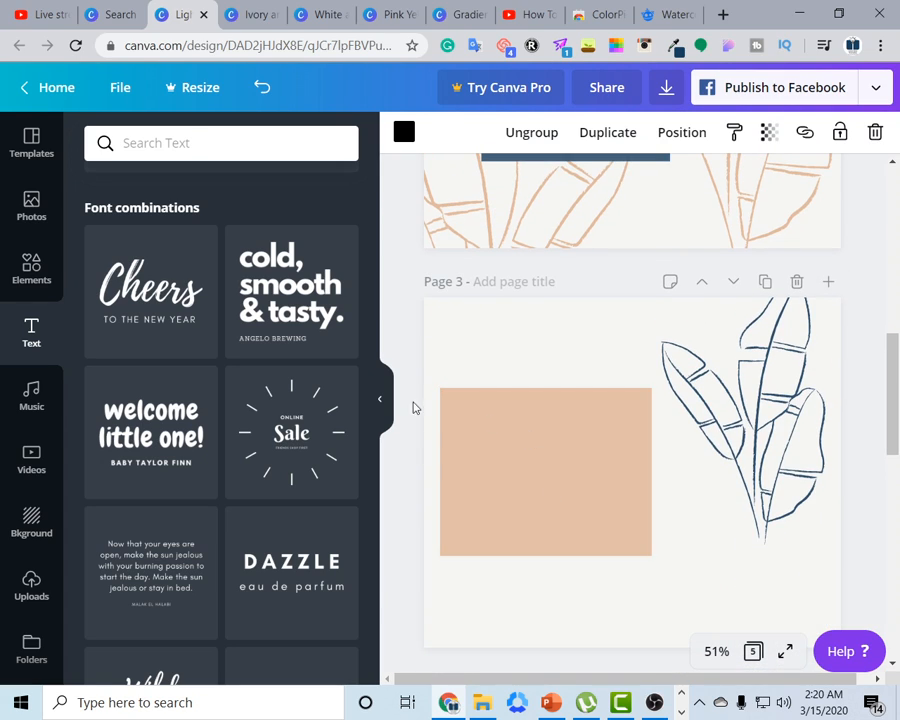
click(814, 400)
click(564, 280)
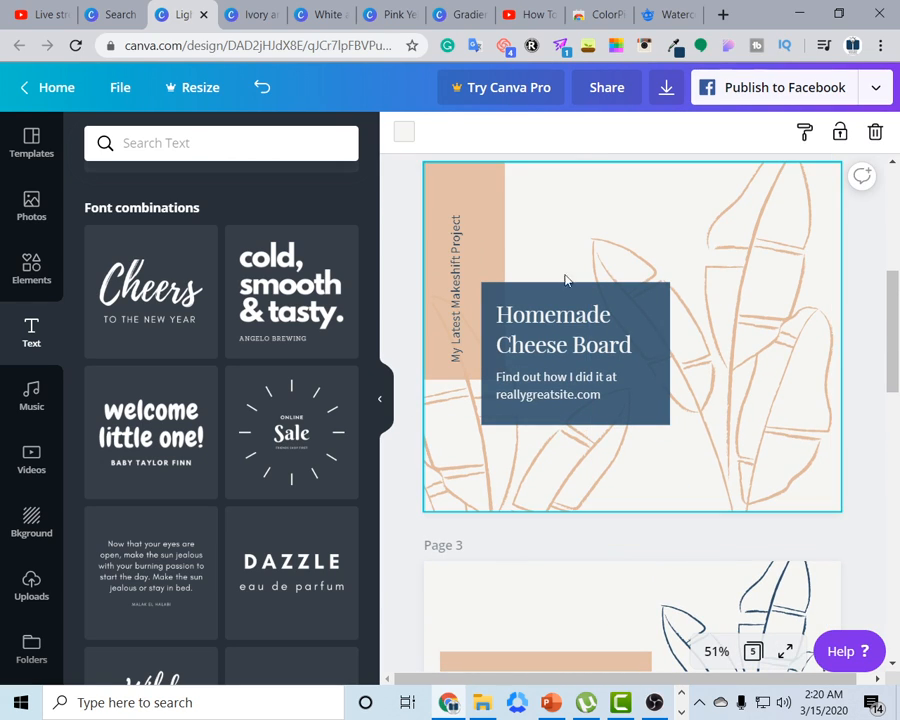
Add the "Online Sale" font combination with radiating lines to page 2 and recolor its lines white
scroll(500, 350, up, 3)
click(280, 430)
scroll(630, 432, down, 2)
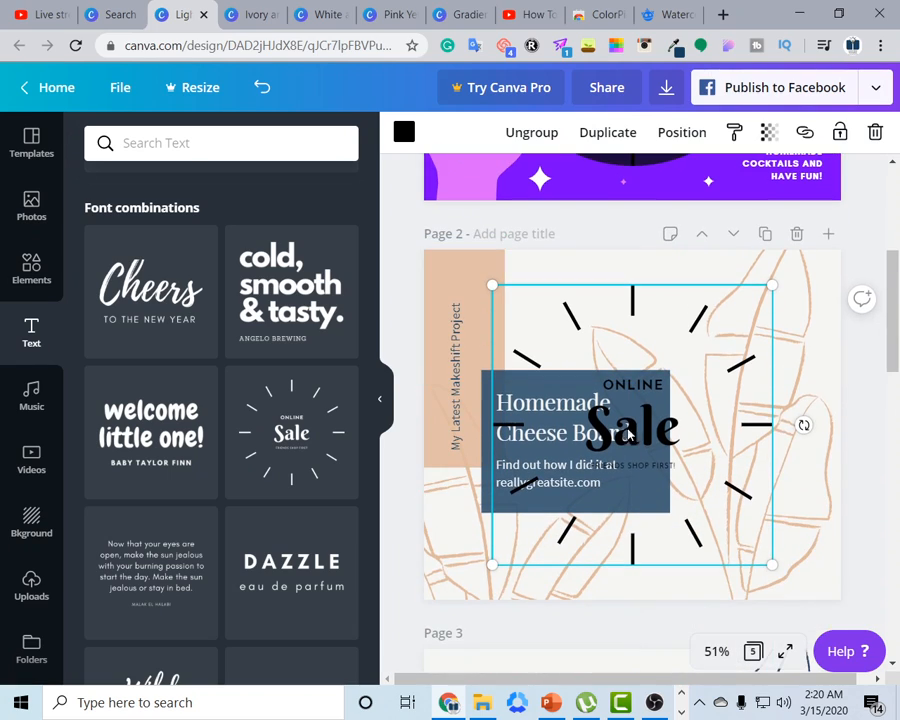
click(404, 133)
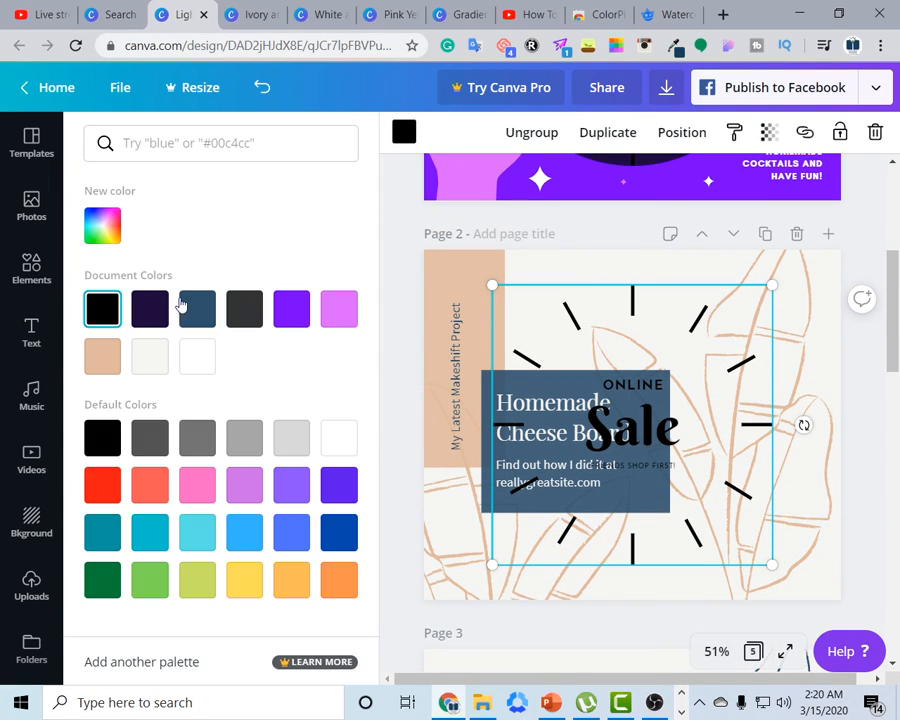
click(190, 362)
click(744, 410)
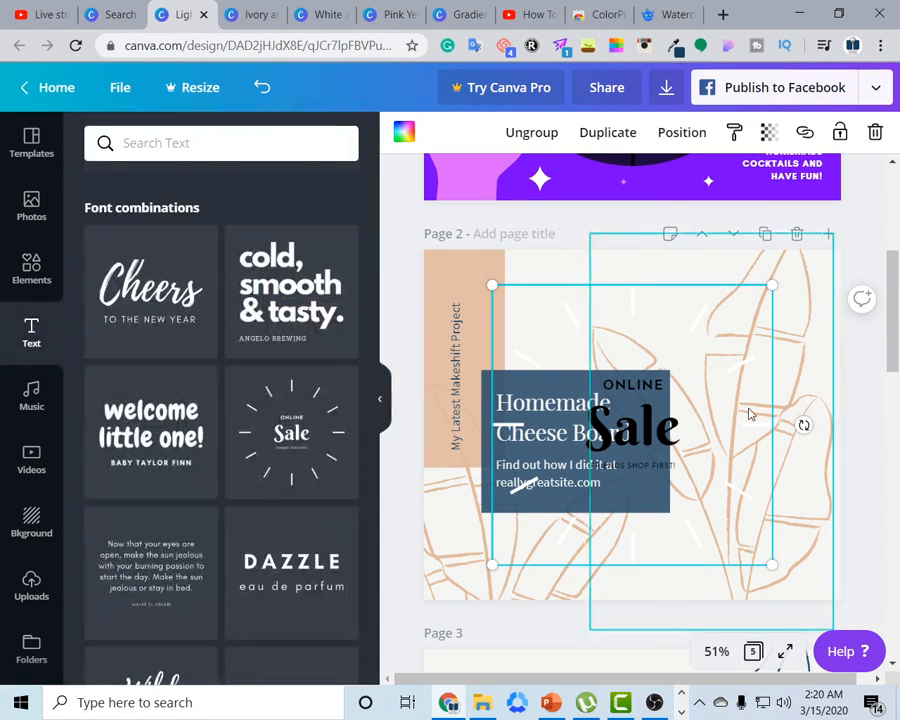
Recolor the word "Sale" white, shift the whole text group over the blue box on page 2, and deselect it
click(655, 440)
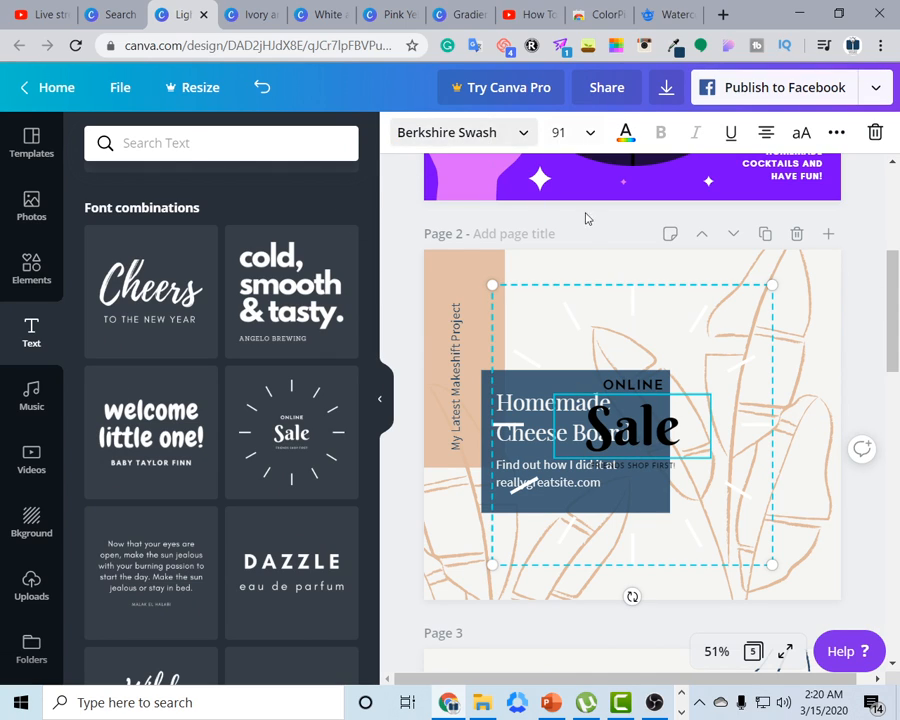
click(625, 133)
click(200, 360)
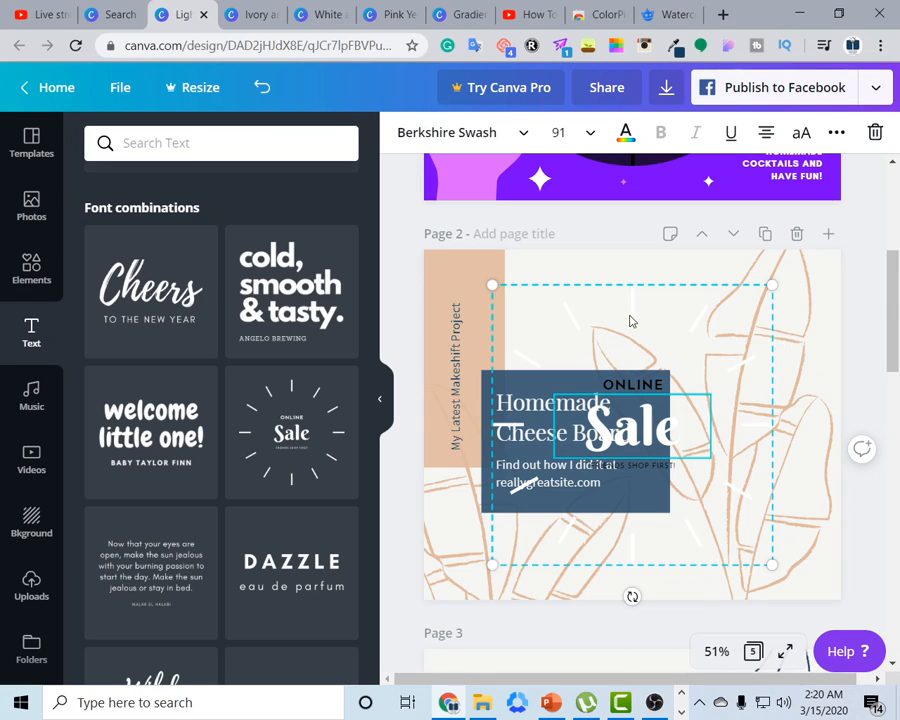
drag(630, 321, 540, 342)
click(848, 466)
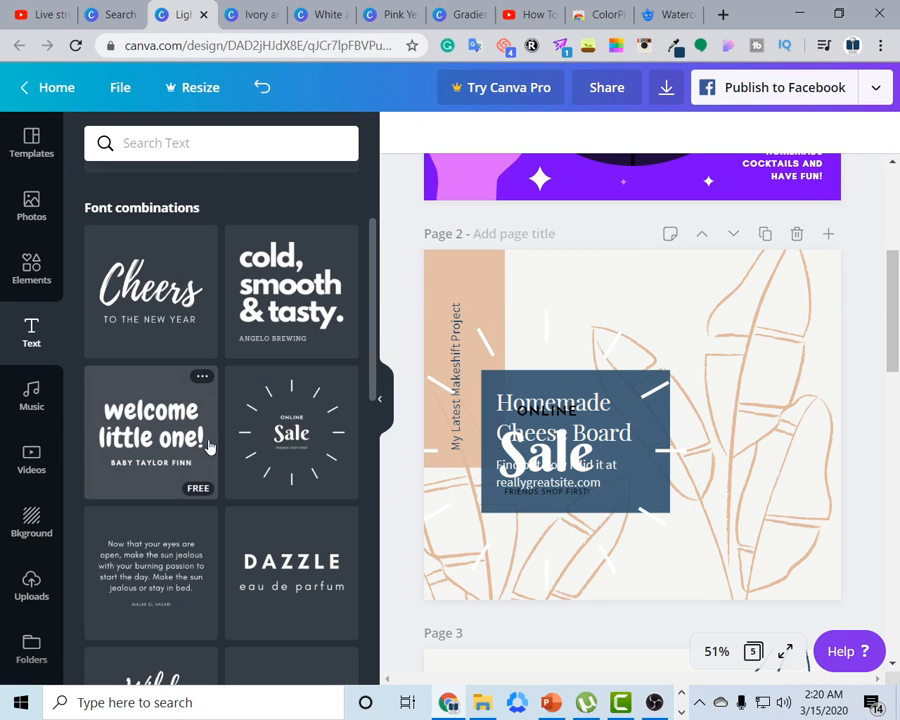
Add the "Summer Sale" font combination with the brushed rectangular frame to page 2
scroll(185, 447, down, 8)
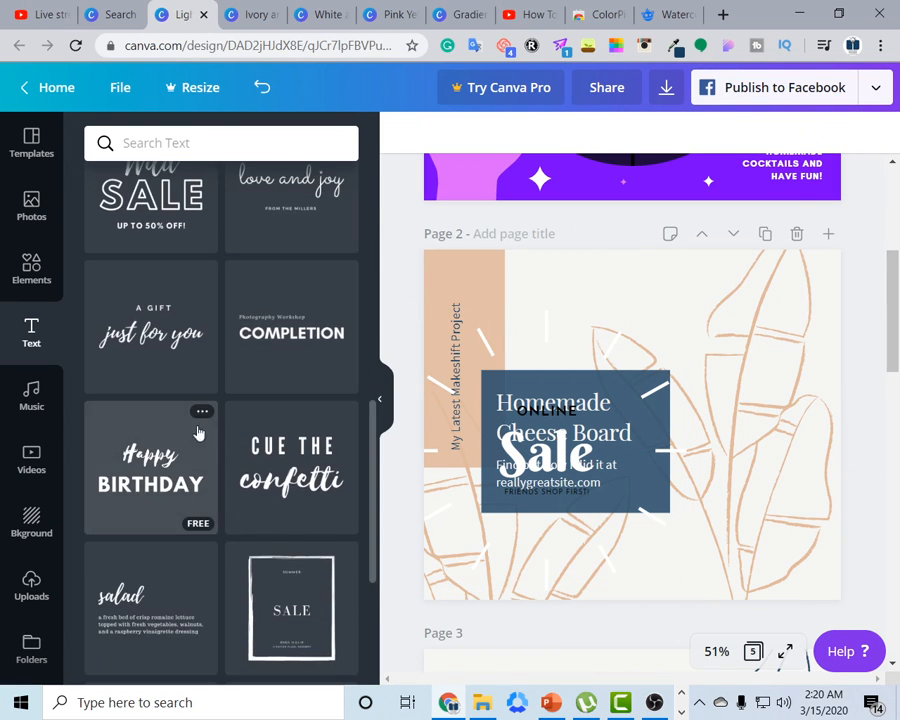
scroll(191, 483, down, 3)
scroll(281, 380, up, 2)
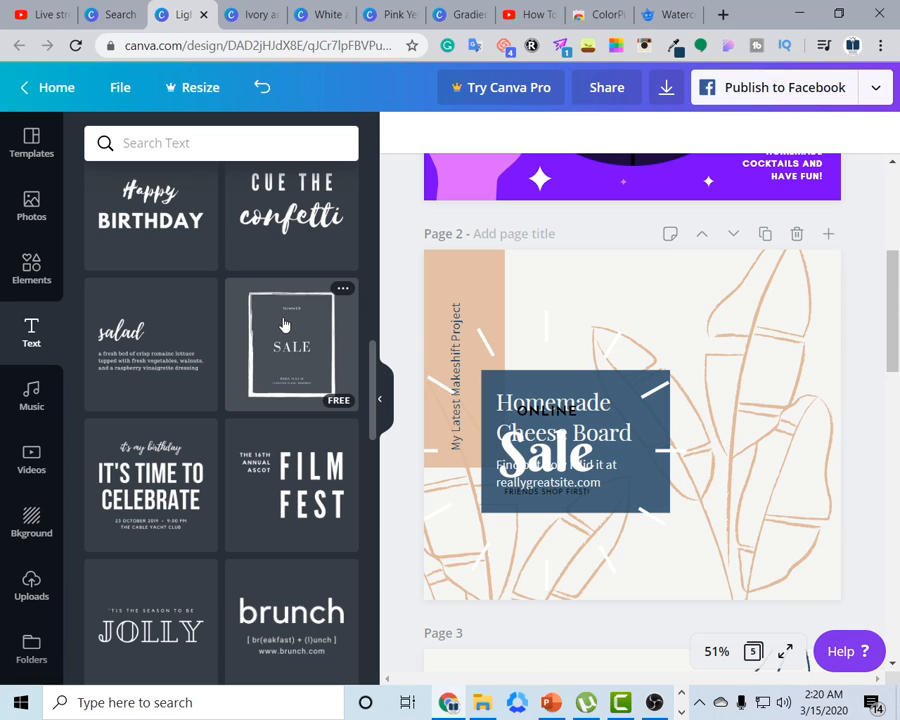
click(330, 358)
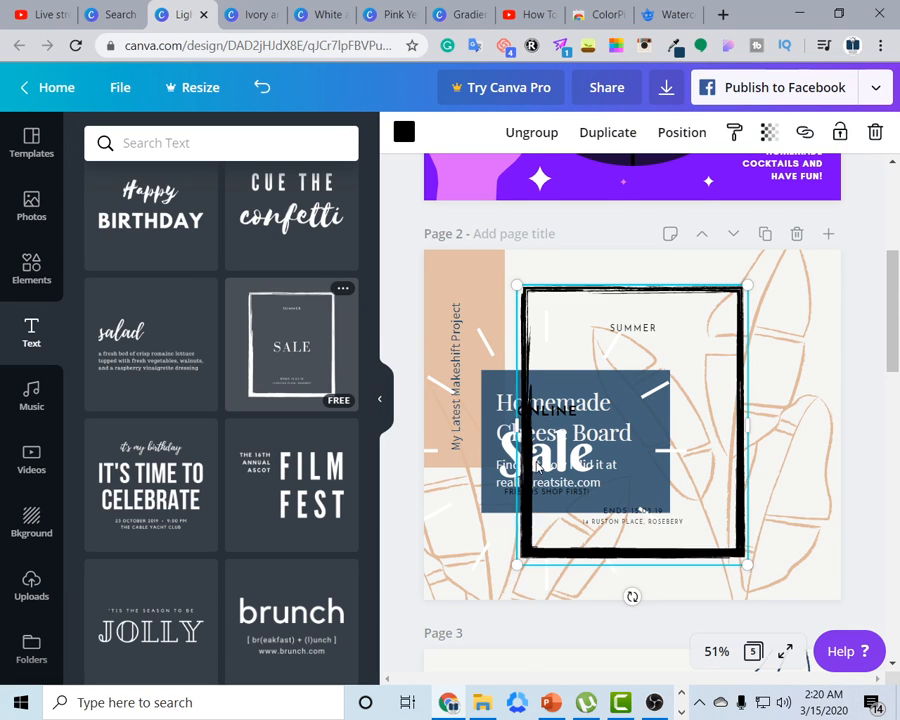
scroll(534, 466, down, 6)
scroll(540, 440, up, 3)
scroll(544, 430, up, 3)
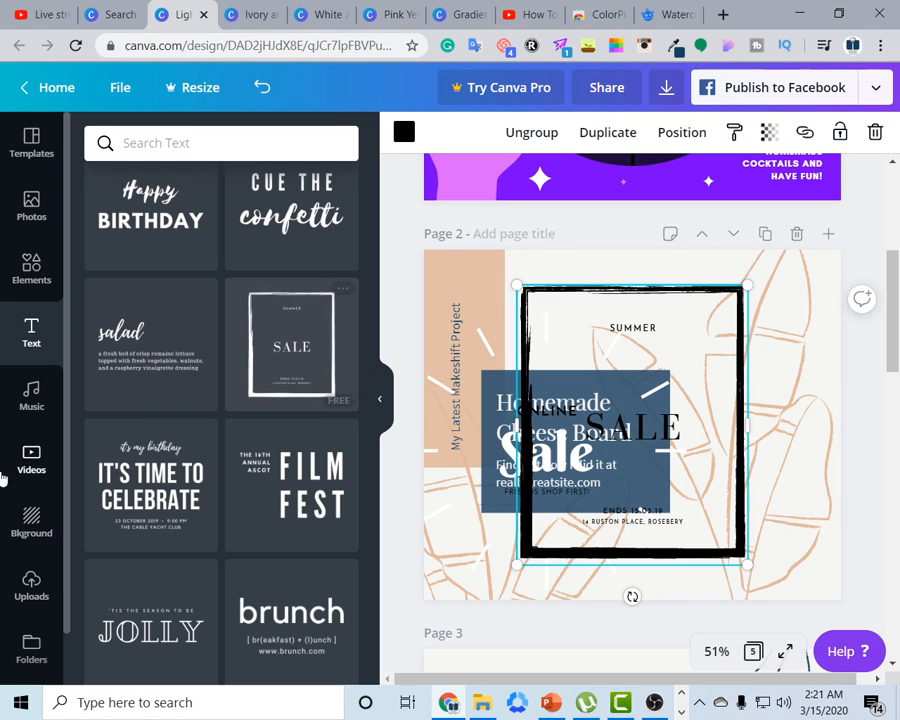
Browse the music library and add the "Video Game Blockbuster" track to the design
click(31, 398)
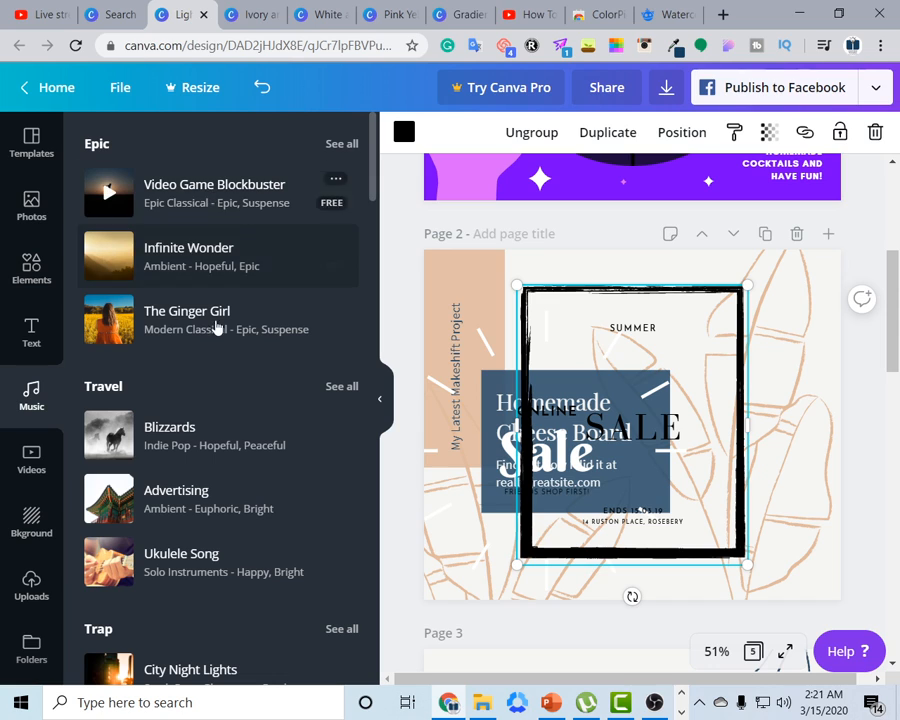
scroll(239, 538, down, 7)
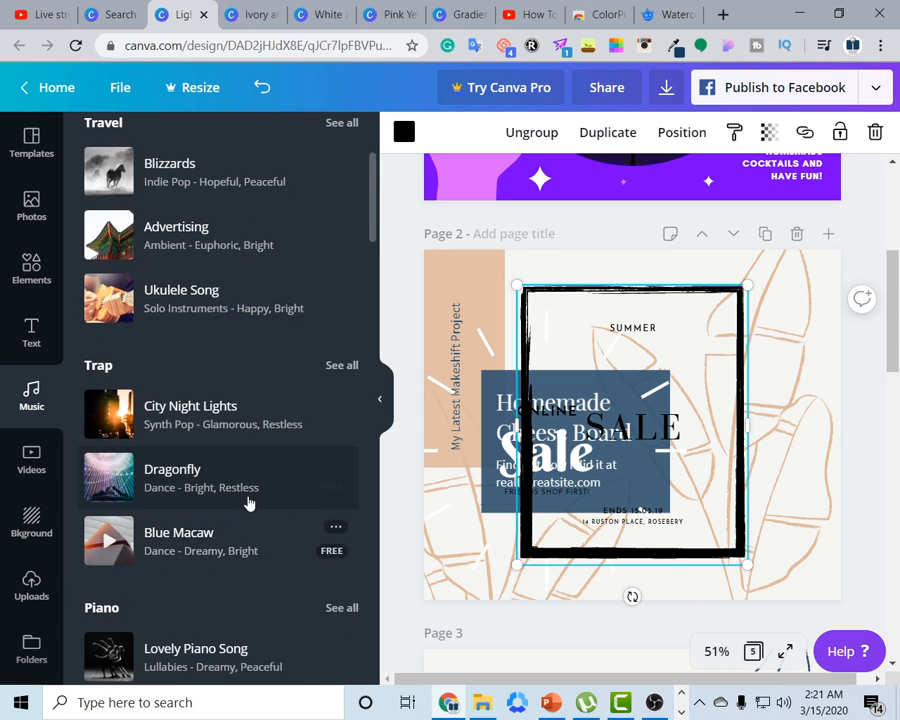
scroll(248, 568, down, 4)
scroll(246, 568, up, 12)
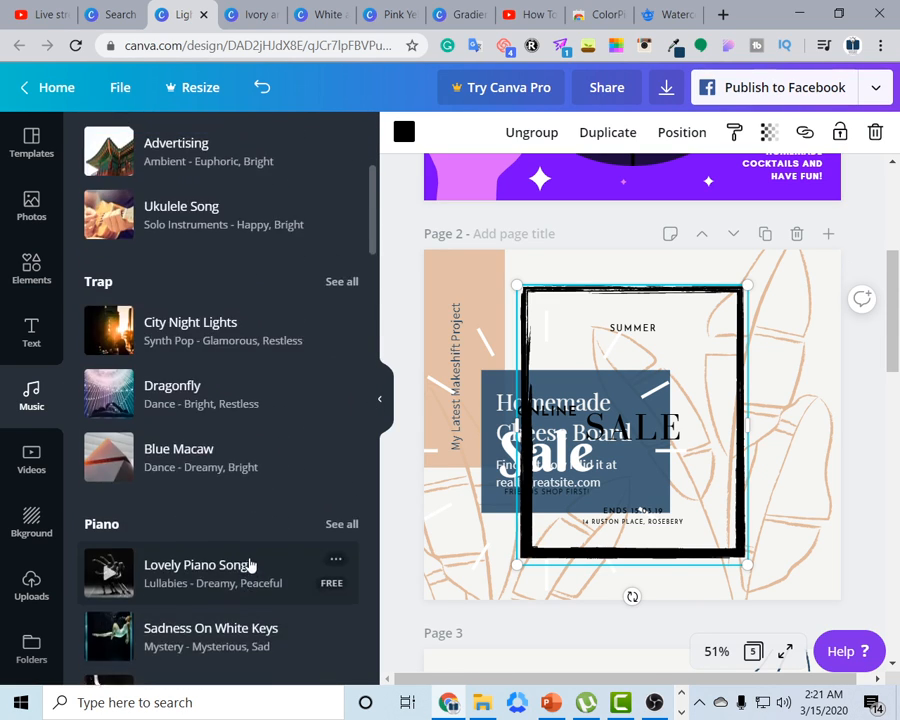
click(226, 206)
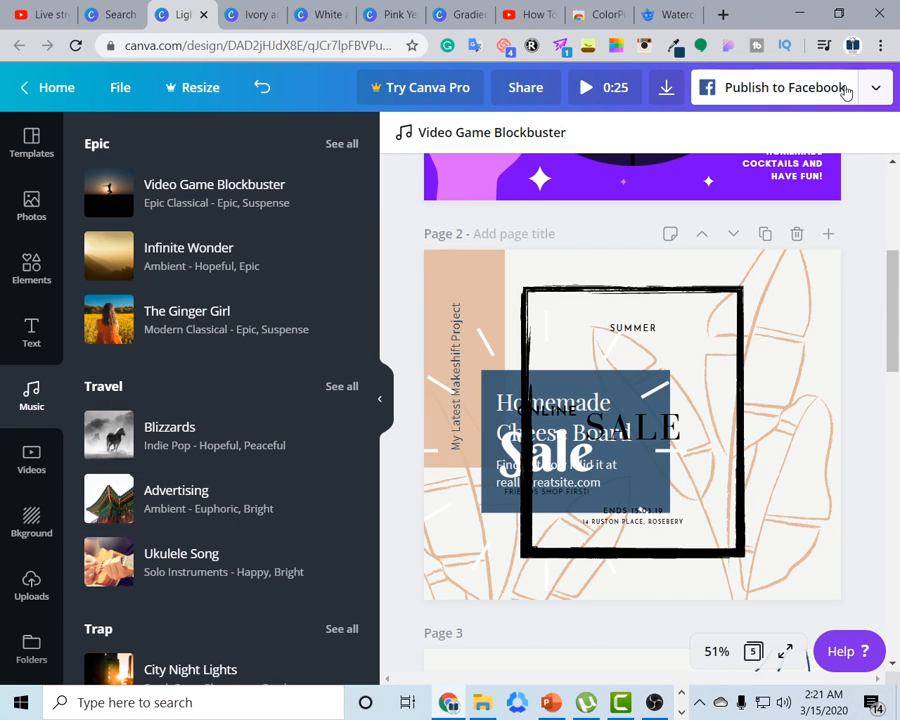
Look through the file types offered for downloading the design, including MP4 video, and close the download options
click(667, 91)
click(737, 208)
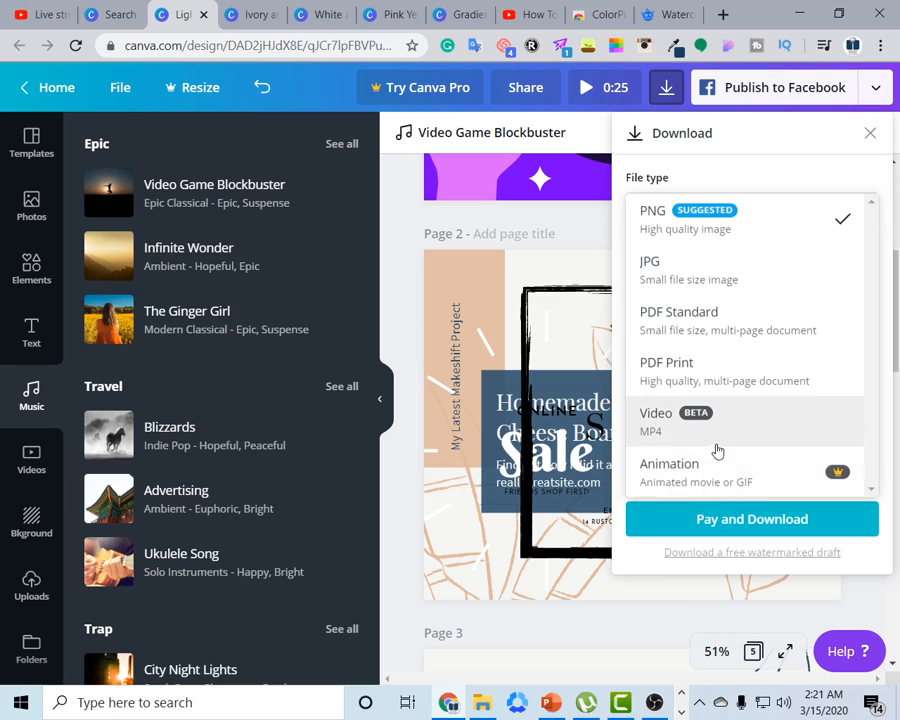
click(873, 133)
click(869, 133)
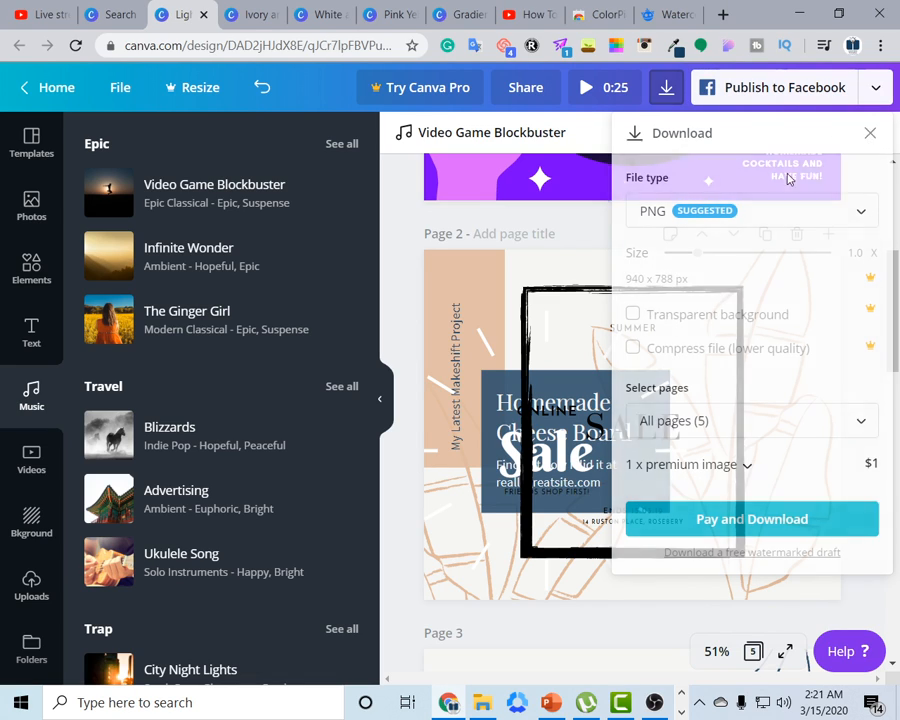
Preview the "Video Game Blockbuster" track and delete it from the design
click(500, 131)
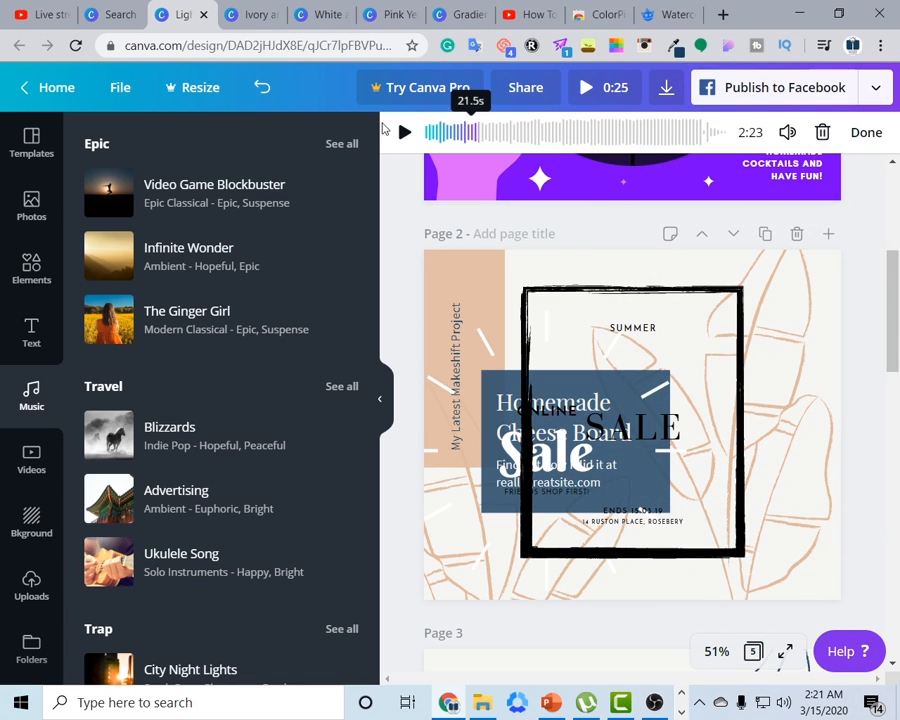
click(401, 133)
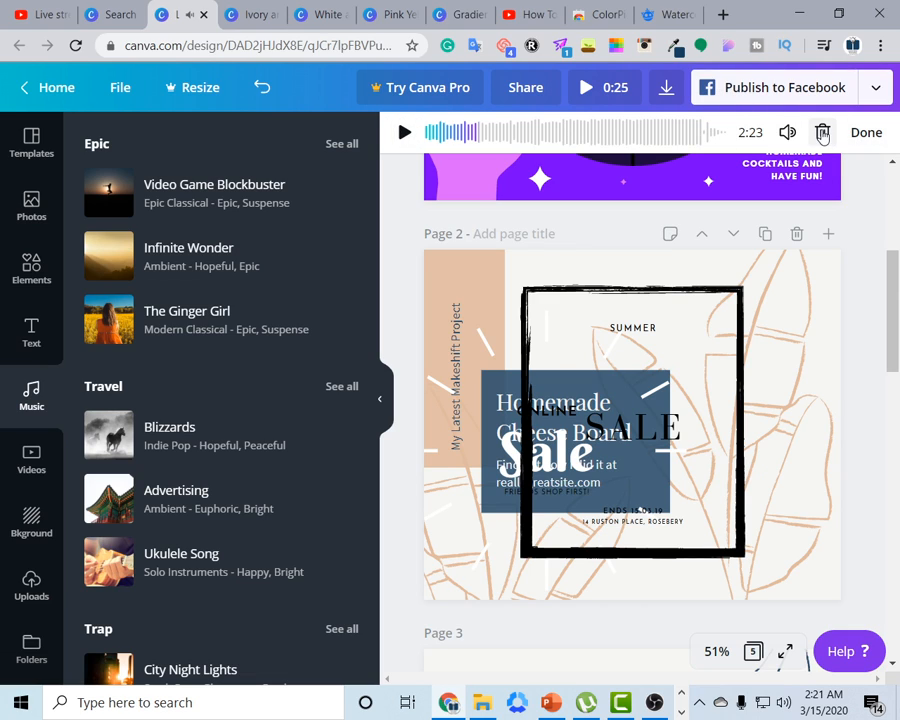
click(822, 133)
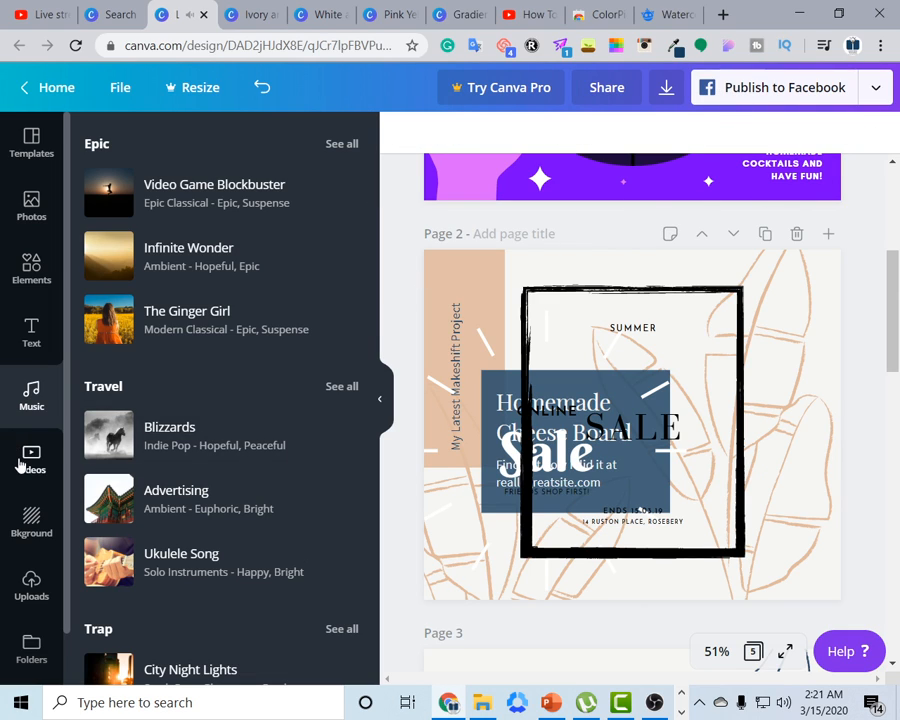
Look through the stock video categories and the available page backgrounds
click(30, 462)
scroll(205, 544, down, 4)
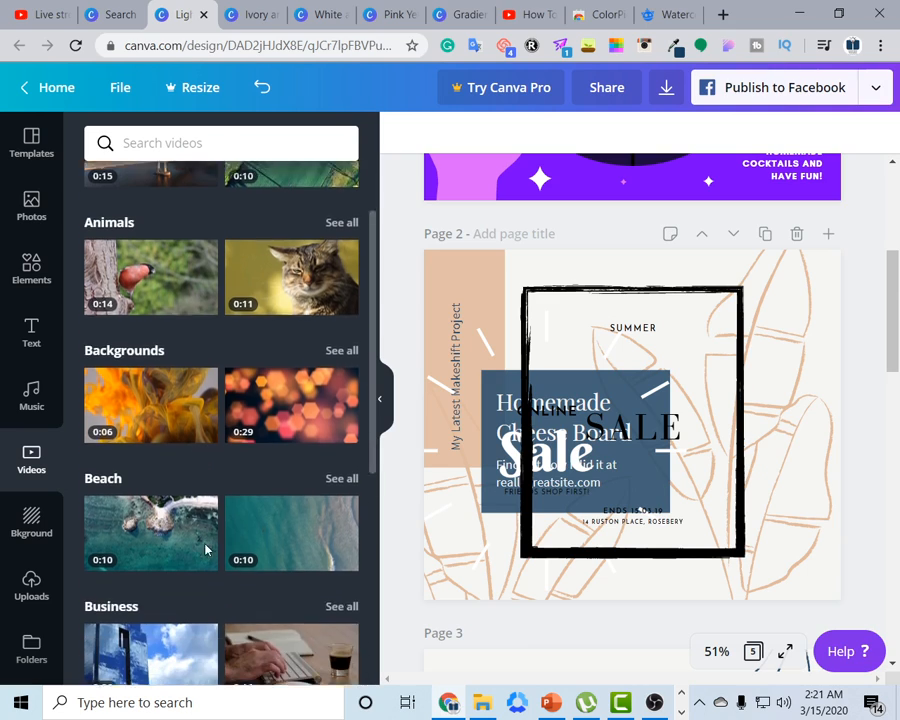
scroll(292, 486, down, 1)
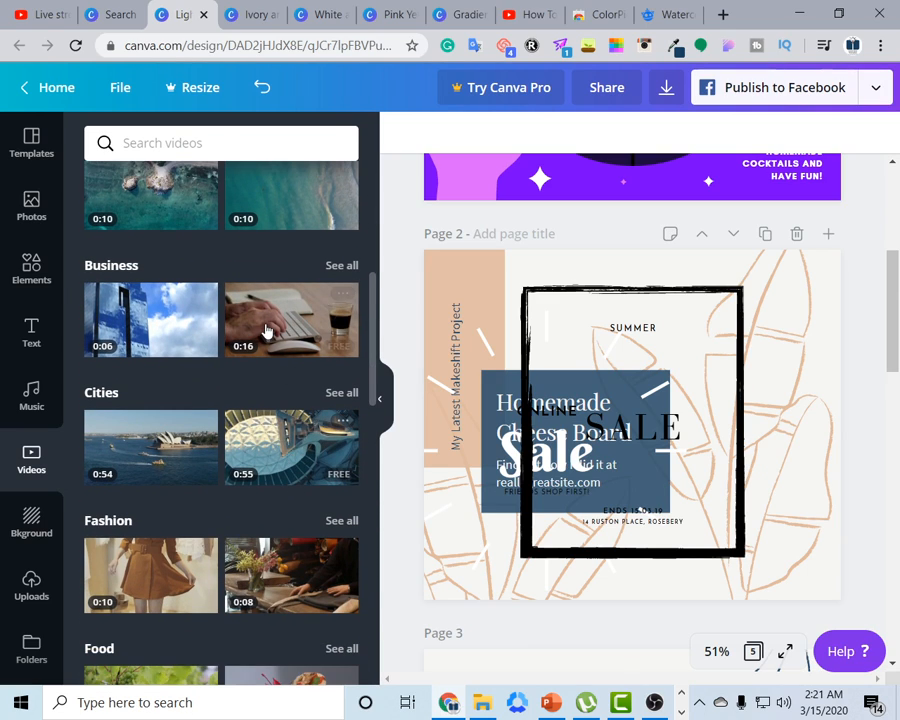
scroll(240, 427, down, 3)
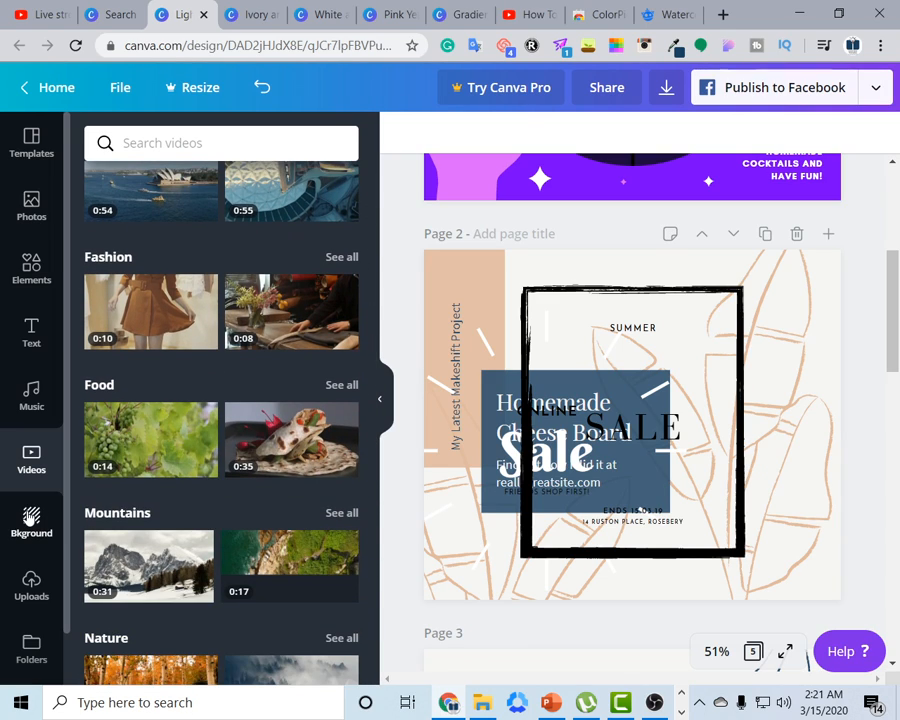
click(31, 518)
scroll(118, 534, down, 2)
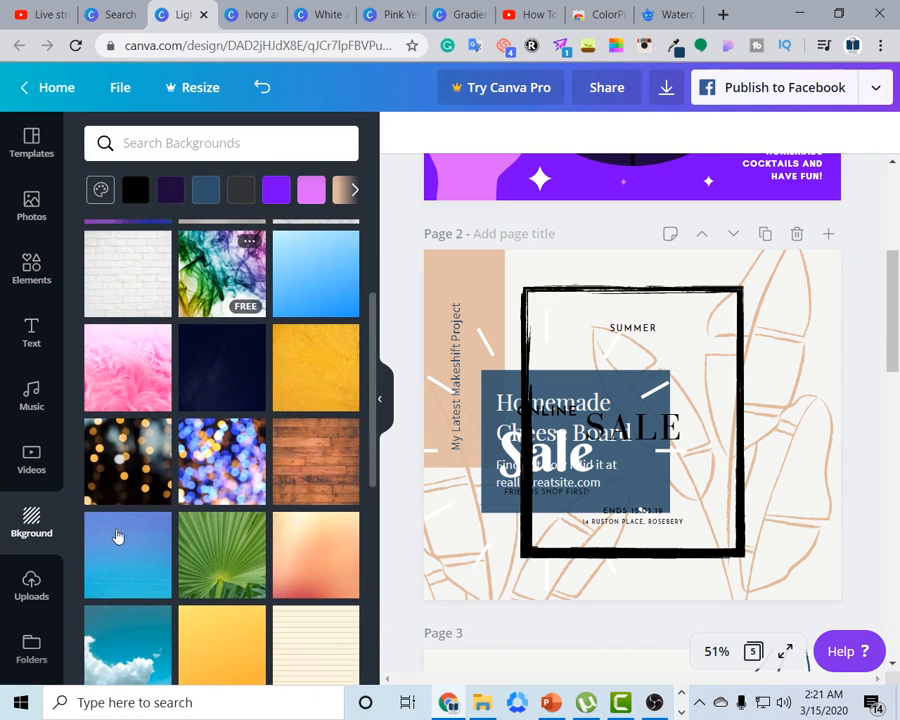
Upload the image 1.jpg from the My Channel folder to the design's uploads
click(24, 590)
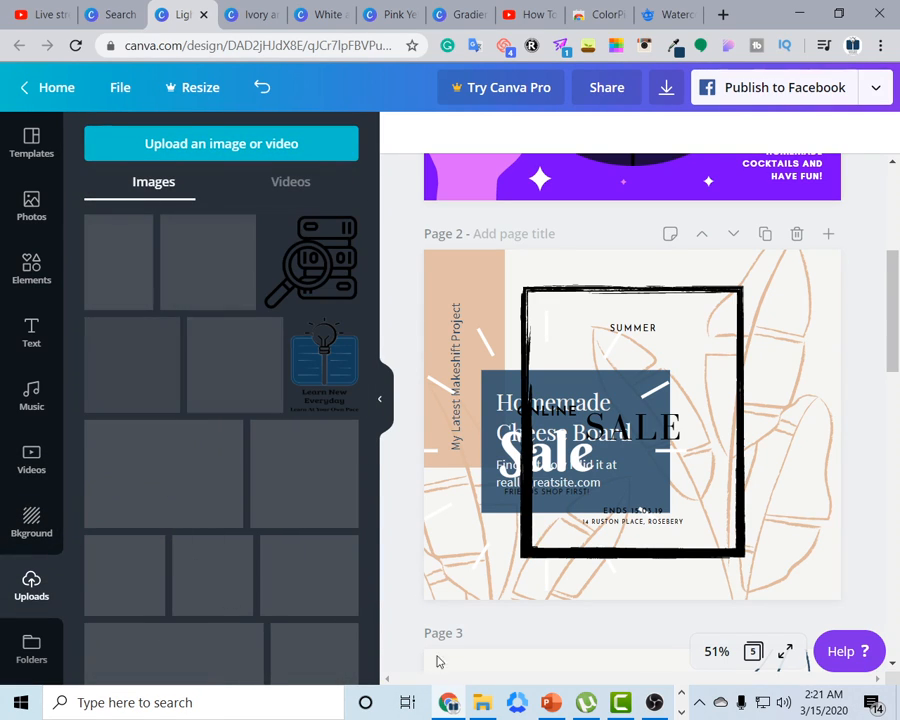
click(480, 702)
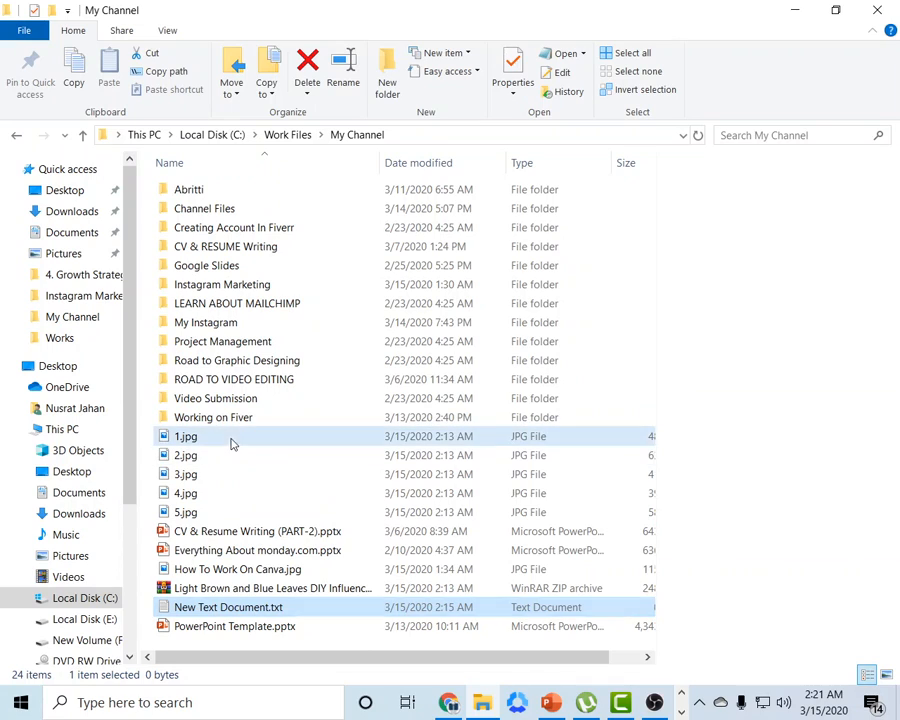
drag(230, 438, 478, 690)
click(316, 456)
drag(268, 438, 196, 452)
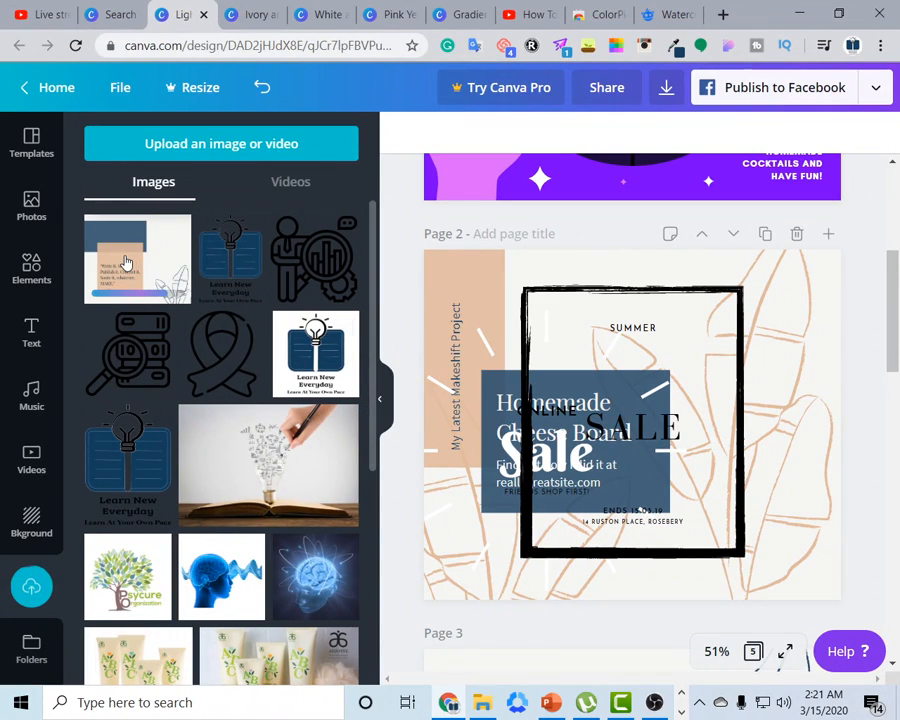
Add the uploaded quote image to page 2, move it to the page's upper-right corner, and deselect it
scroll(277, 552, down, 10)
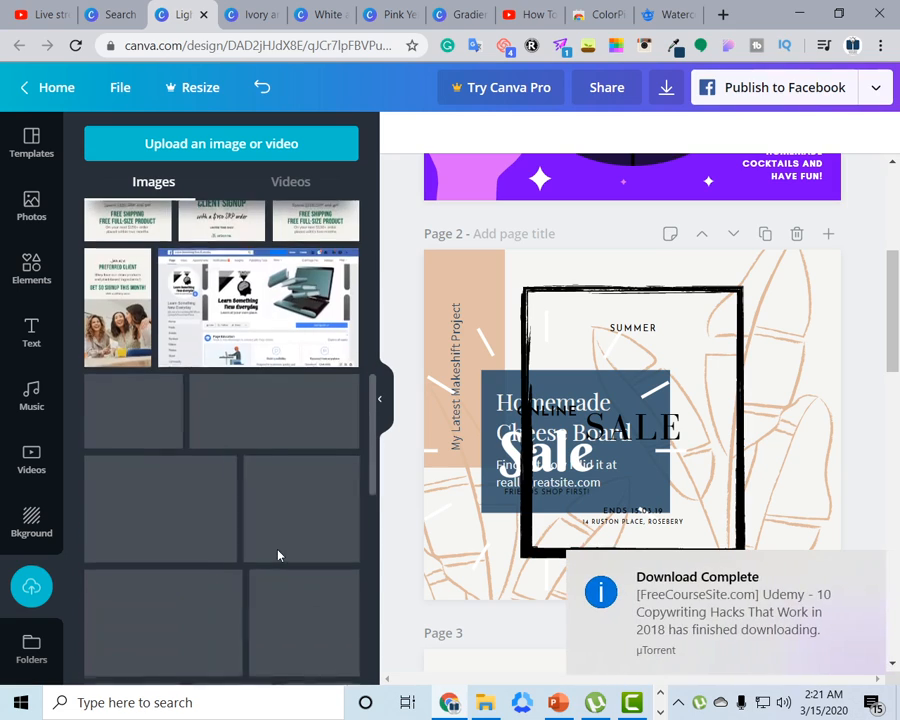
scroll(279, 556, up, 3)
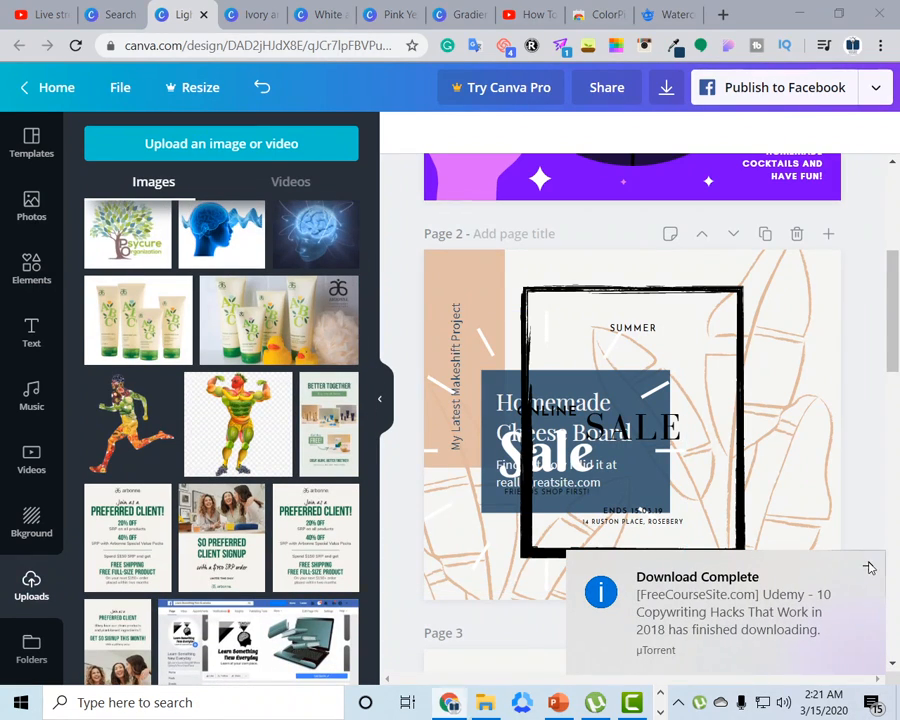
click(869, 568)
scroll(295, 489, up, 3)
scroll(256, 583, down, 4)
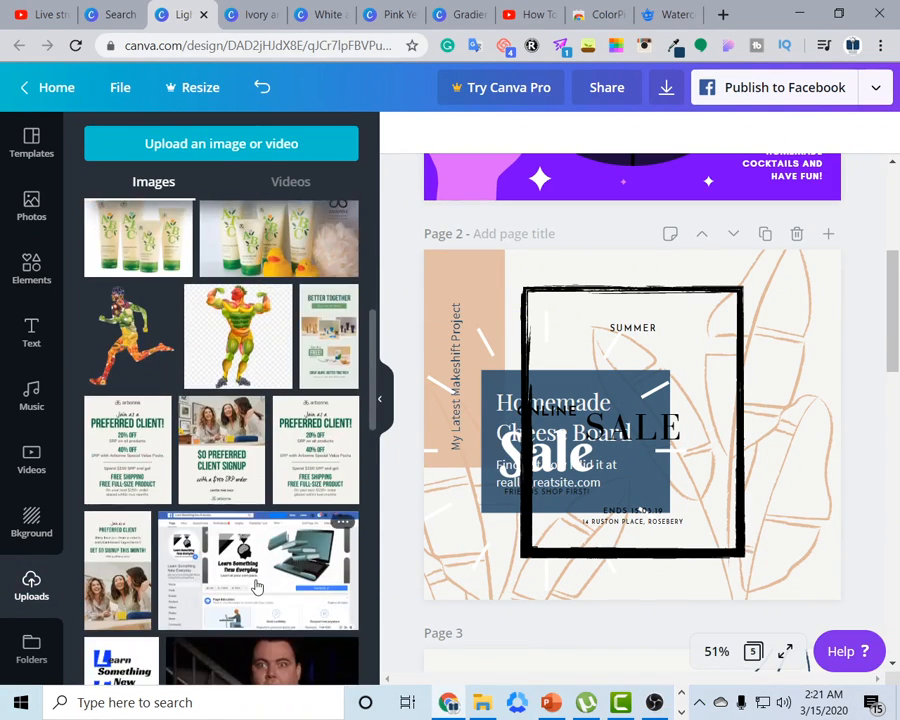
scroll(256, 578, up, 4)
click(137, 274)
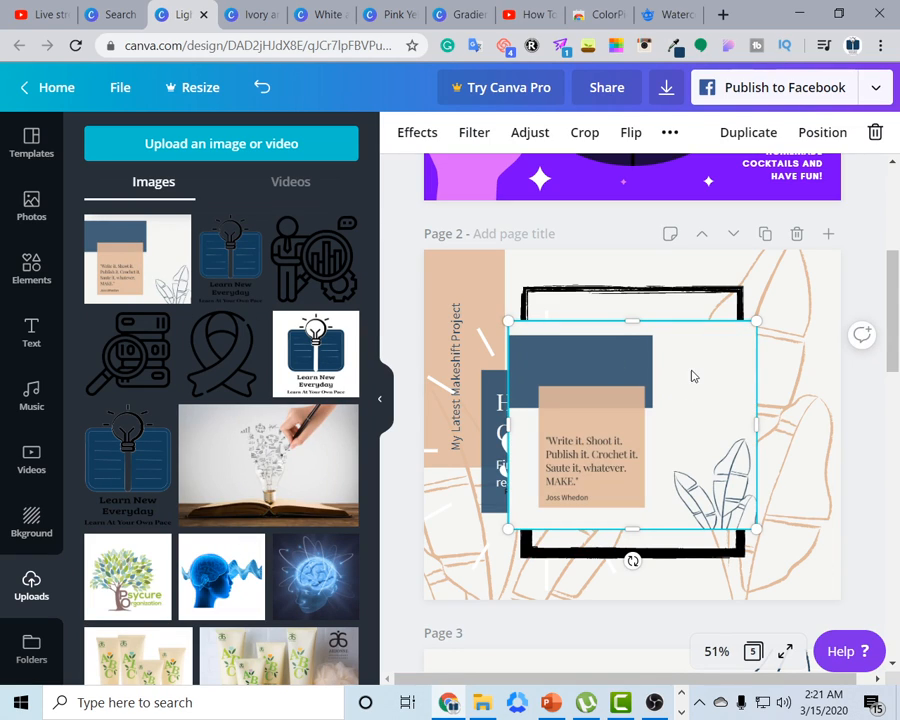
drag(690, 372, 811, 273)
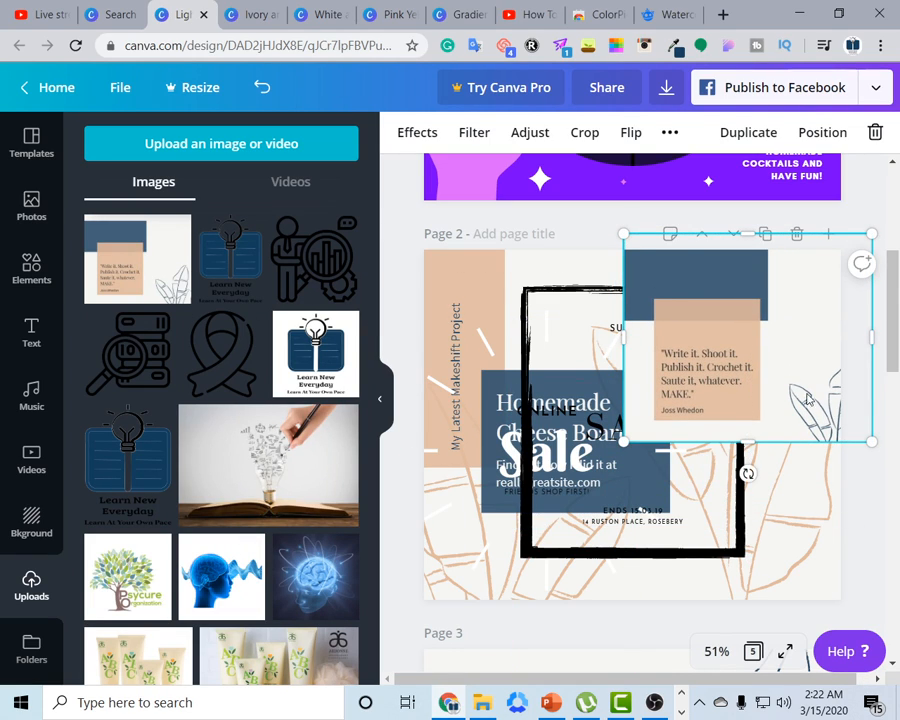
click(862, 486)
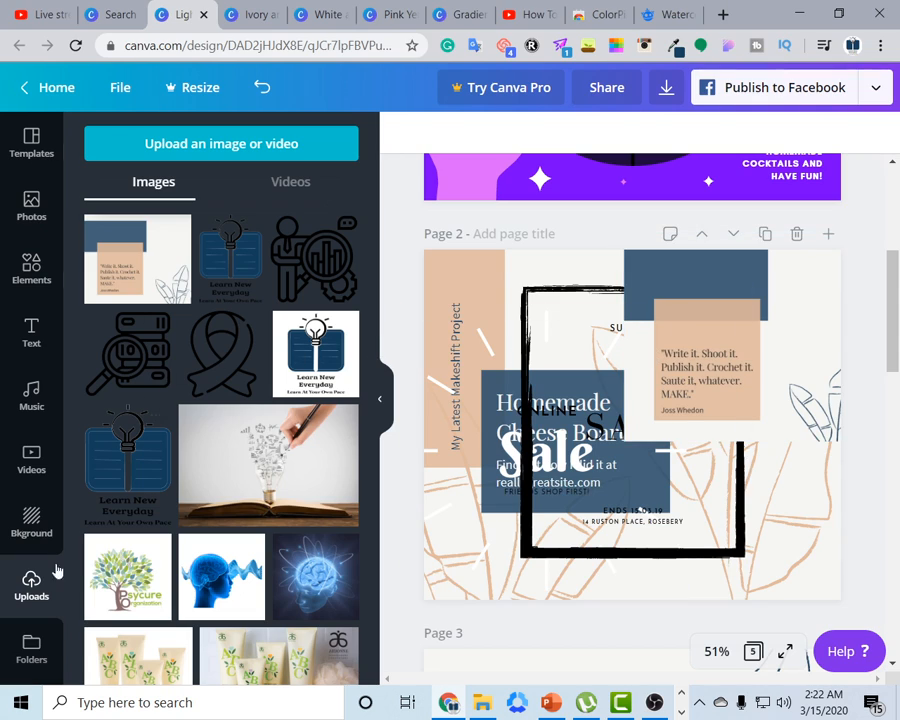
Show the design's folders for purchased and liked items
scroll(30, 640, down, 1)
click(35, 598)
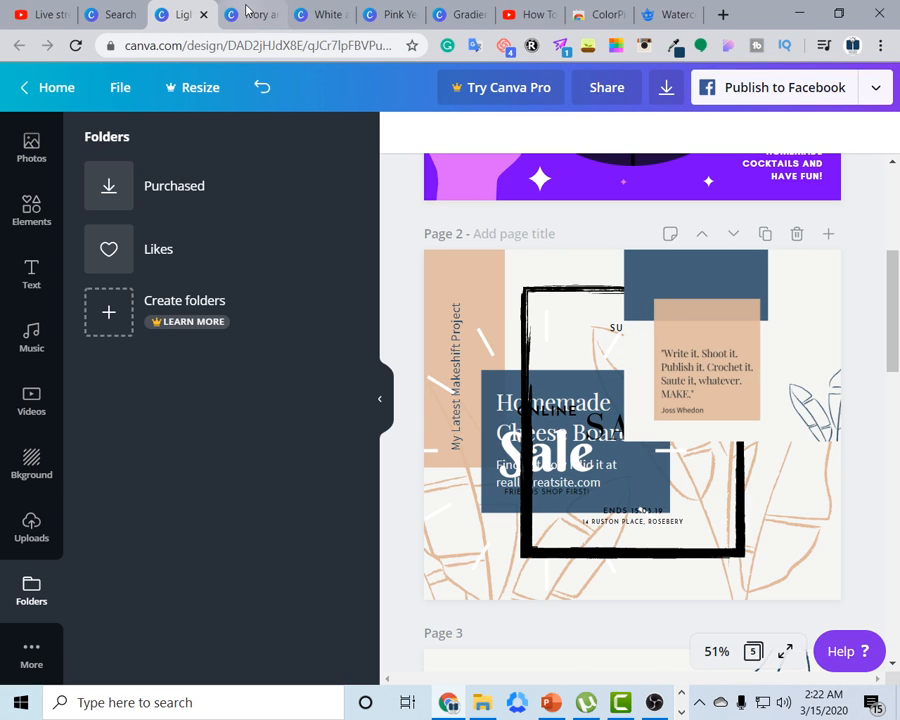
Return to the Facebook post template search and open the preview of the Light Brown and Blue Leaves DIY Influencer set
click(247, 13)
click(104, 8)
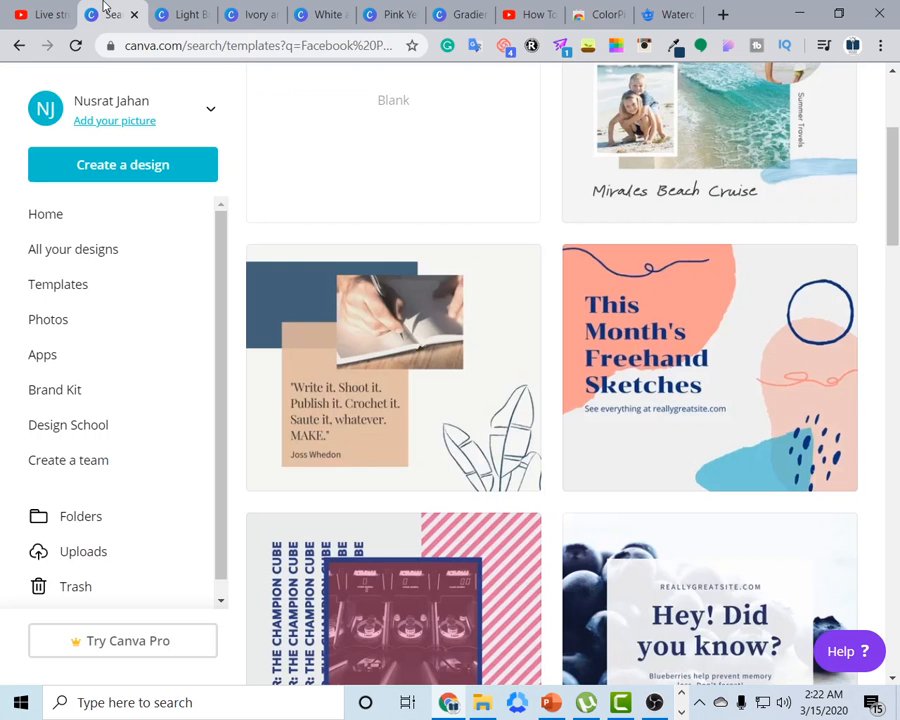
click(515, 275)
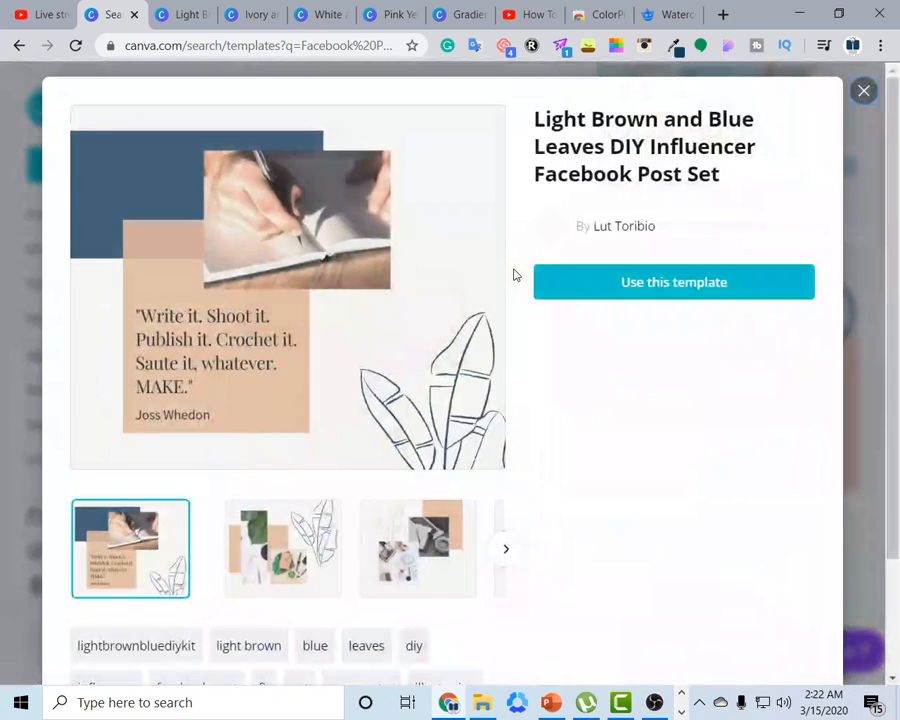
Examine the pages and tags of the Light Brown and Blue Leaves template set, and close its preview
scroll(512, 592, down, 2)
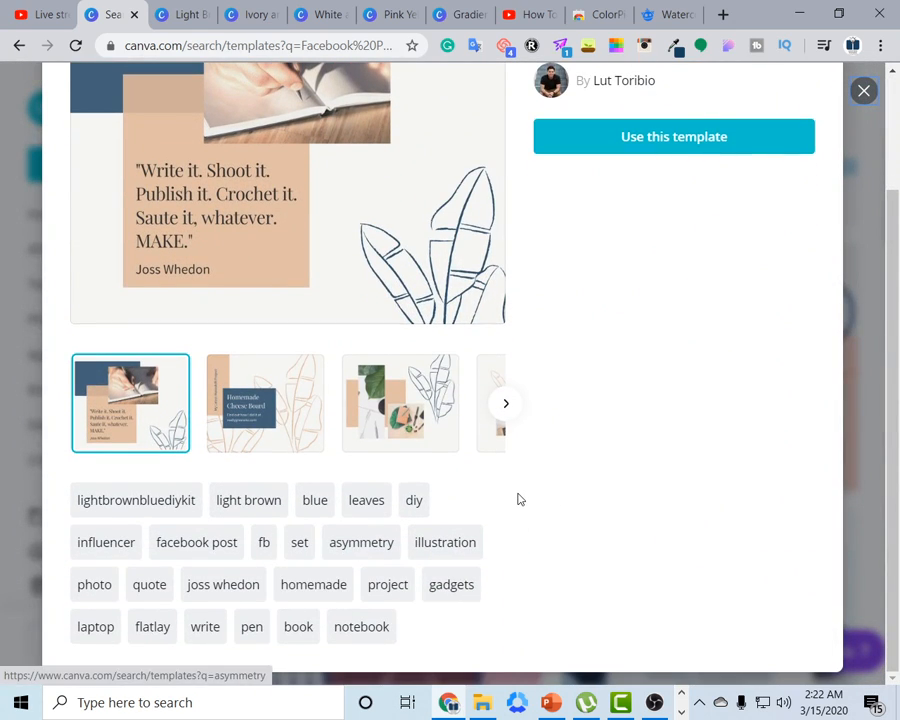
scroll(518, 498, up, 2)
click(866, 92)
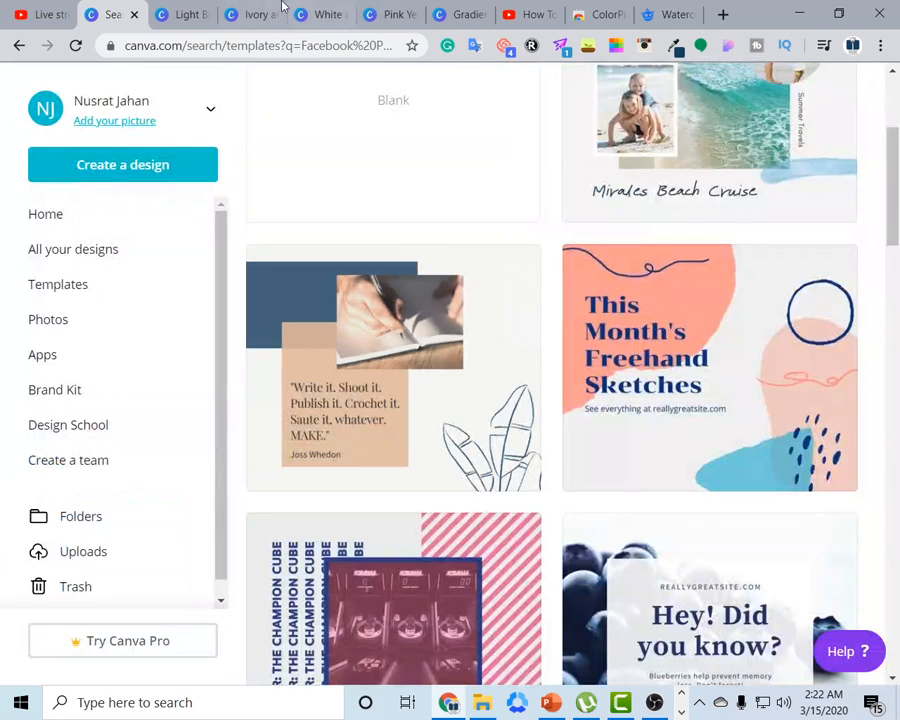
Return to the Facebook post design, show its Likes folder, and browse the additional apps that can be integrated
click(181, 12)
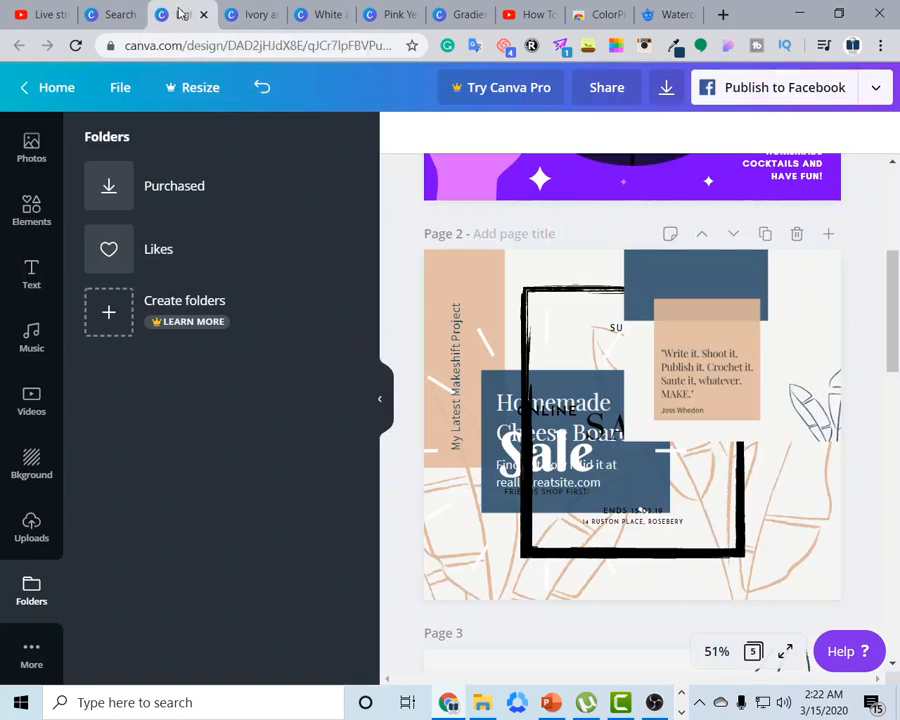
click(112, 255)
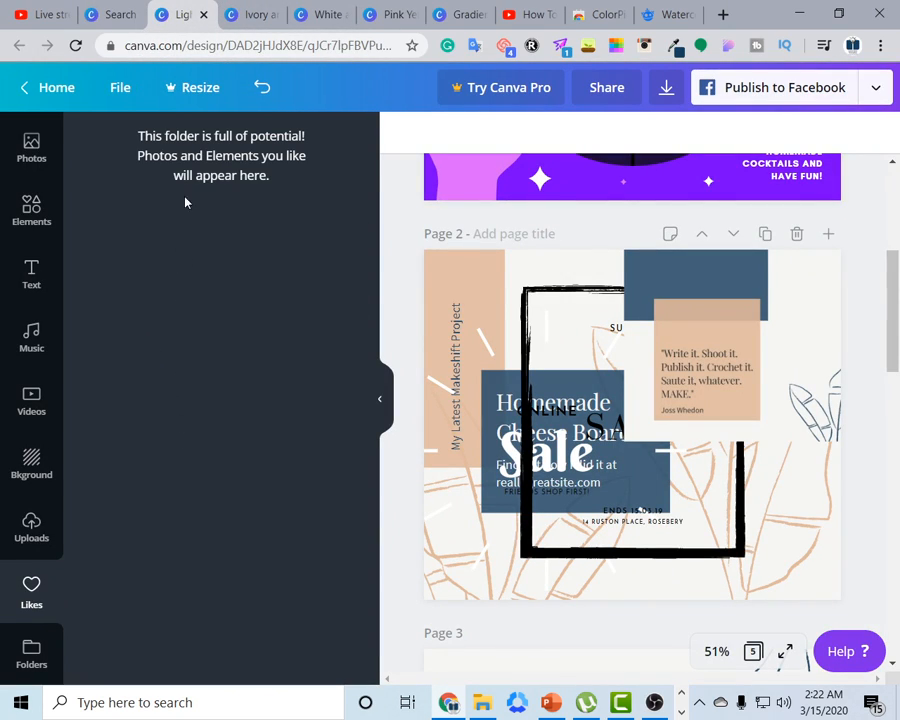
scroll(33, 640, down, 1)
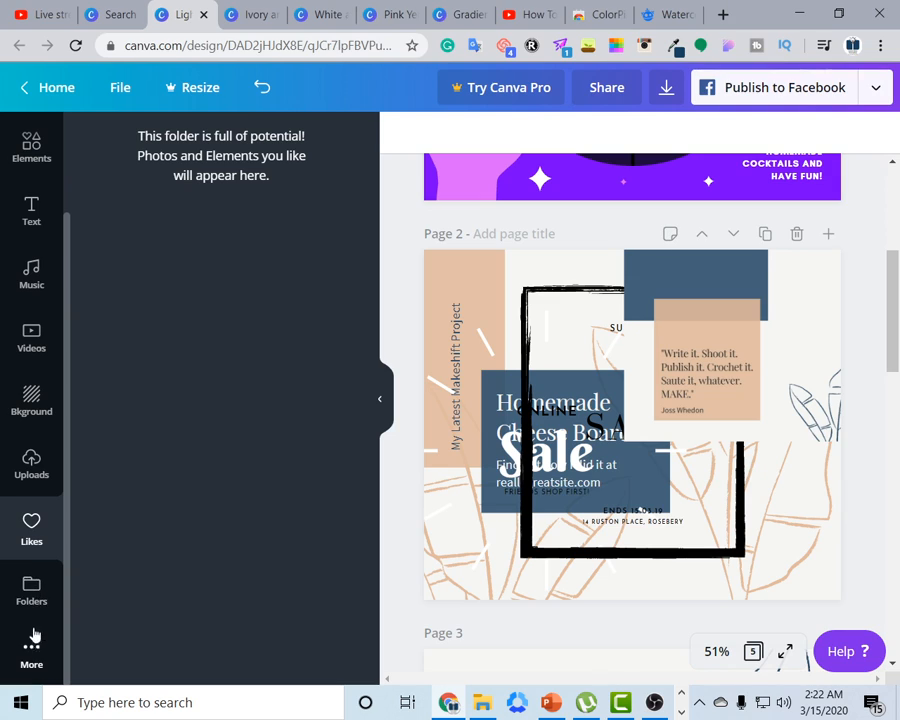
click(32, 643)
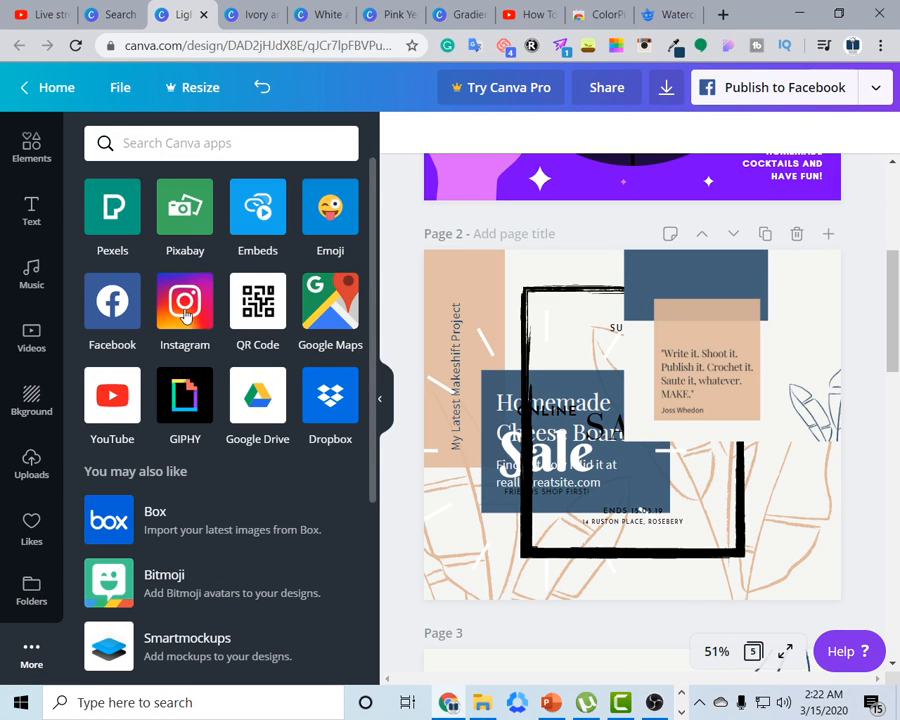
scroll(165, 506, down, 2)
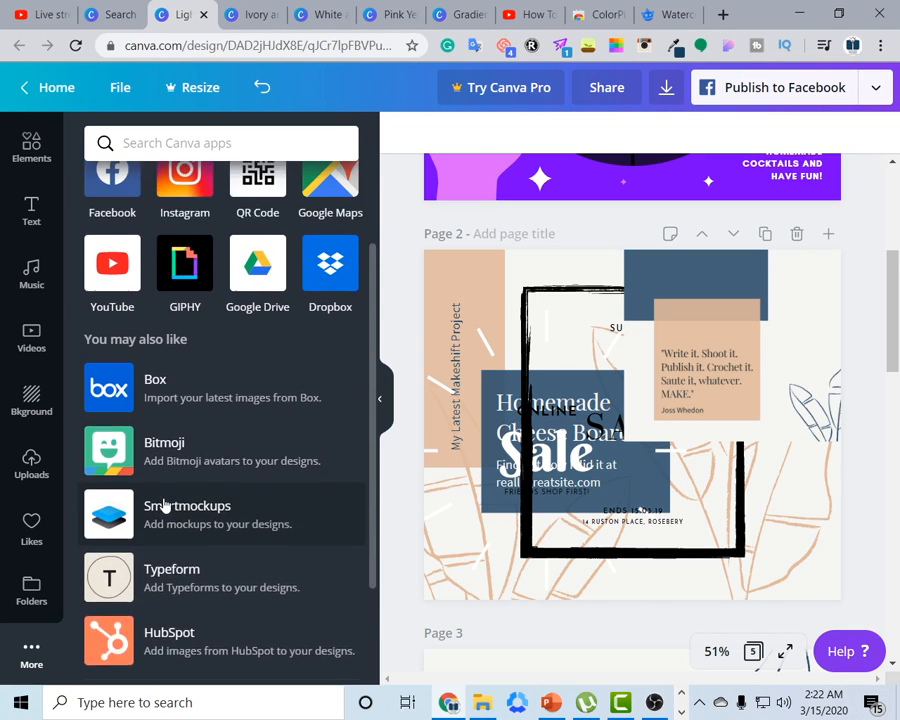
scroll(165, 506, up, 2)
Show the Facebook app's account connection request and dismiss the login window without connecting
click(113, 302)
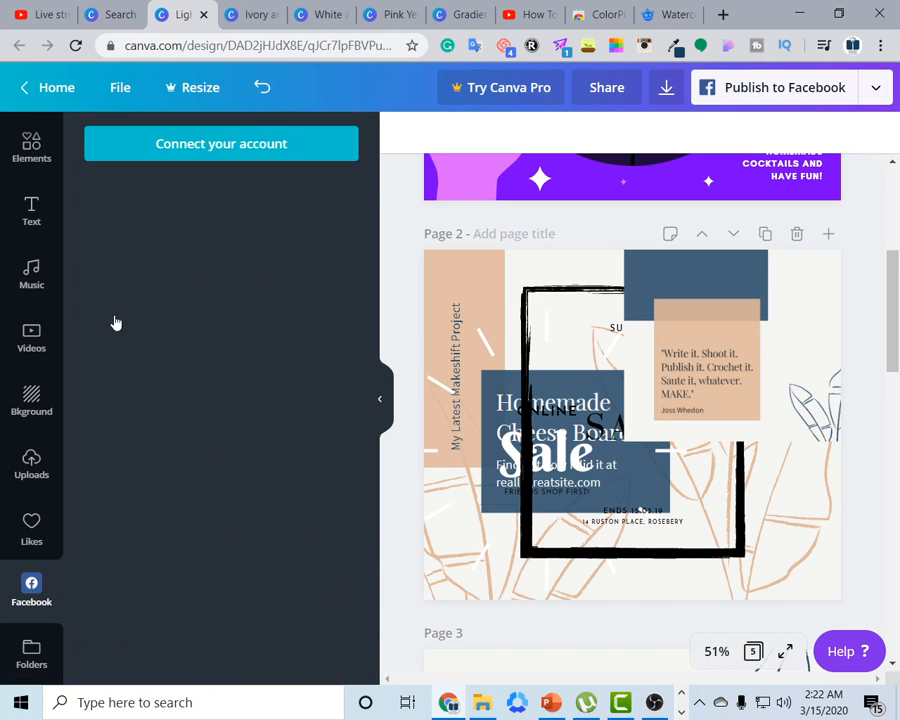
click(208, 150)
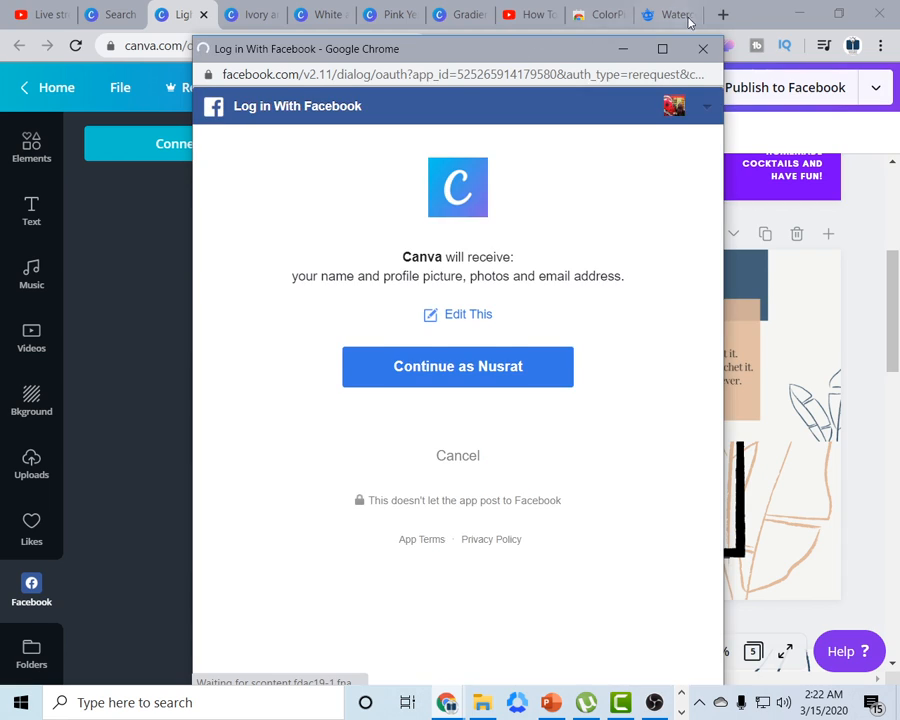
click(705, 38)
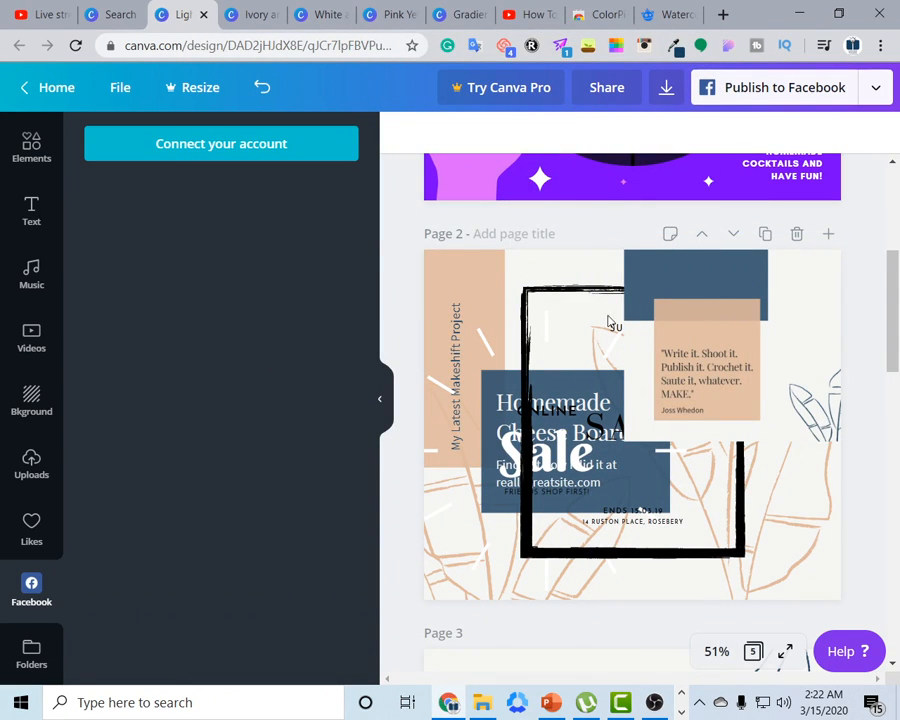
Reopen the list of available apps and look through its integrations, including the suggested ones
scroll(12, 638, down, 1)
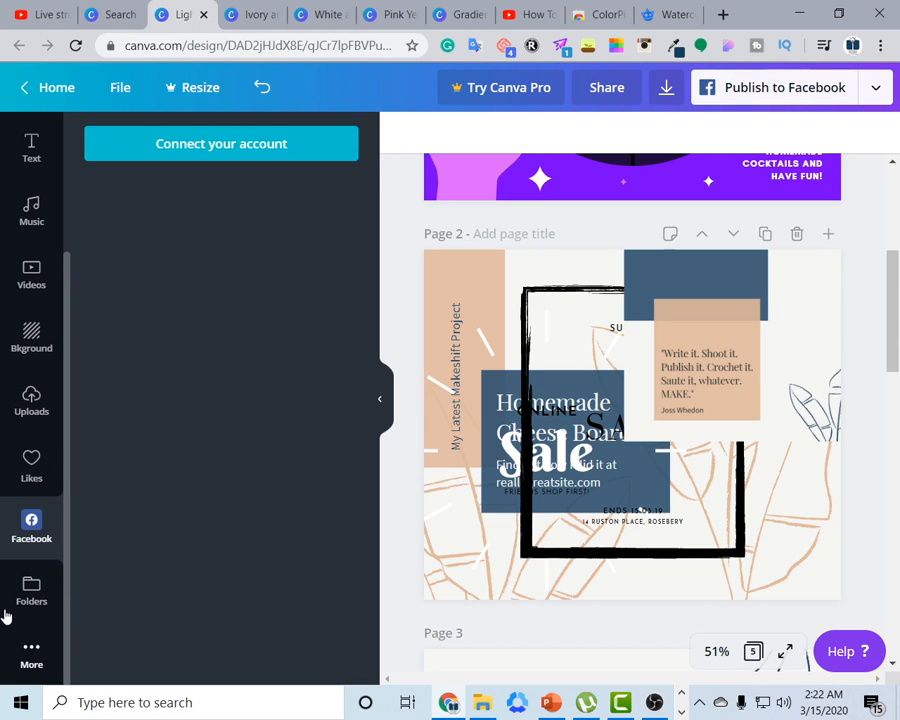
click(32, 650)
scroll(204, 566, down, 1)
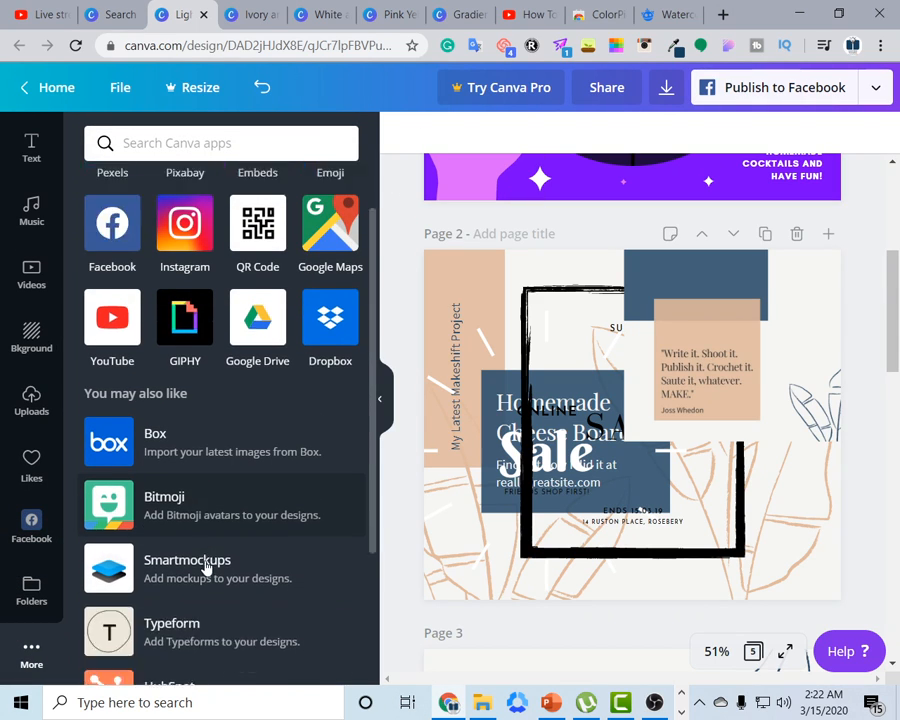
scroll(205, 568, up, 1)
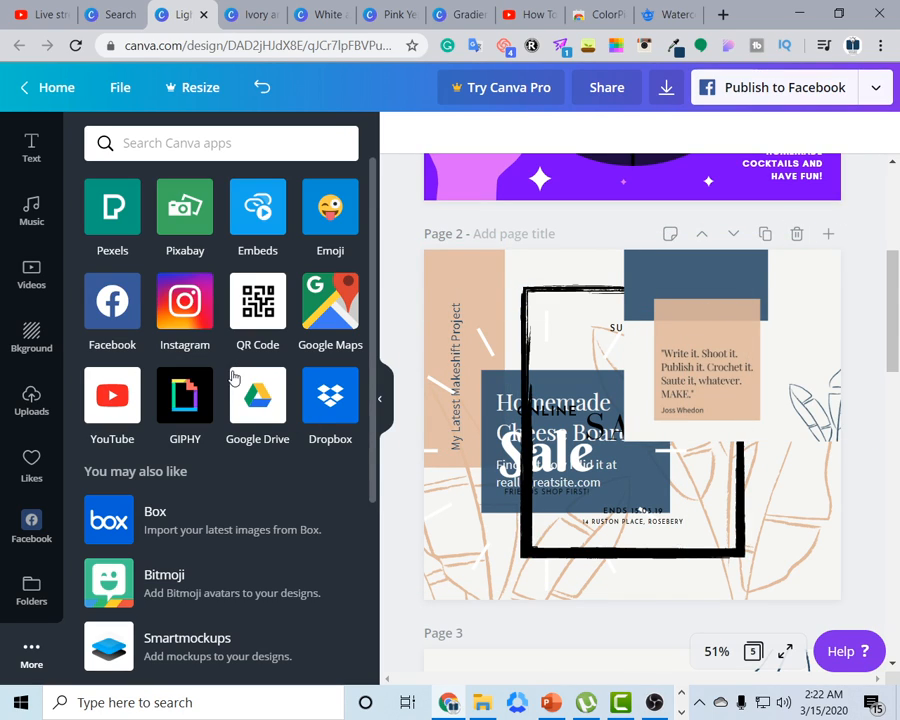
Leave the editor for the home page and look through the collection of all saved designs
click(22, 94)
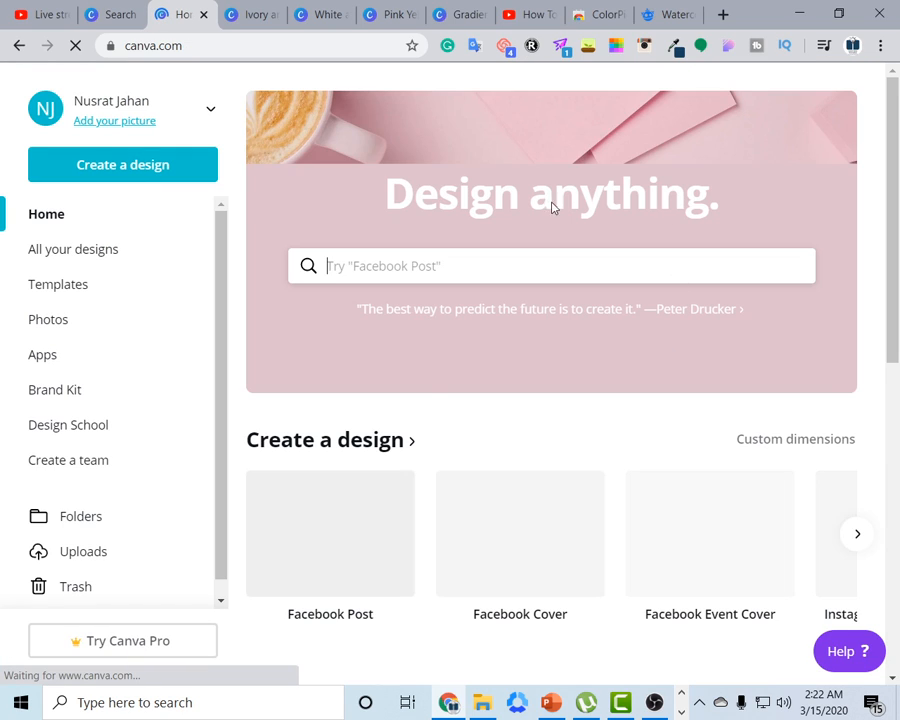
click(87, 254)
scroll(419, 317, down, 7)
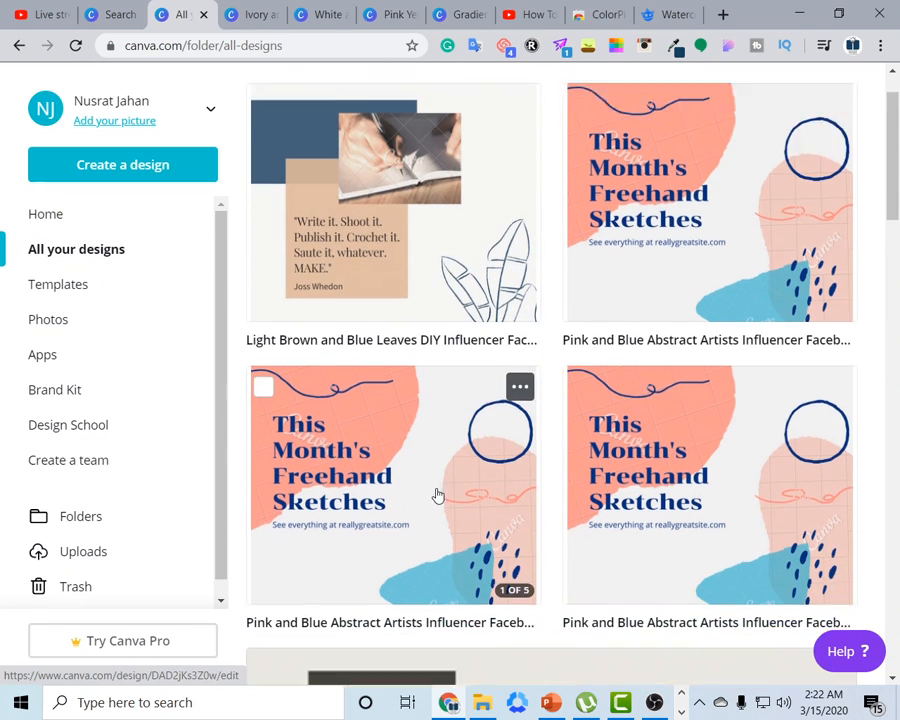
scroll(625, 476, up, 5)
scroll(615, 480, down, 12)
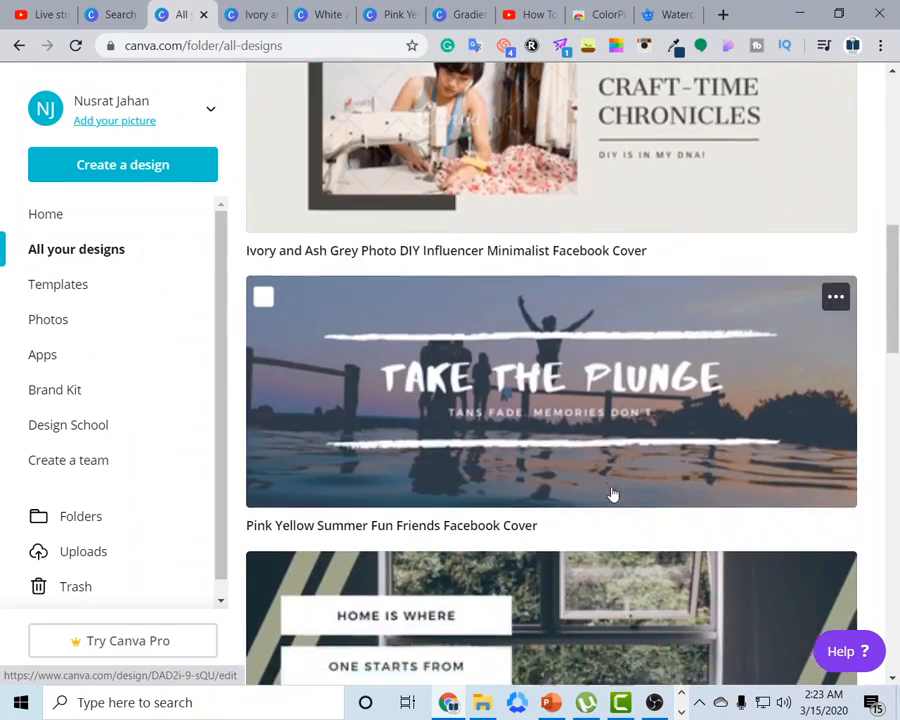
scroll(605, 485, up, 8)
scroll(596, 470, up, 4)
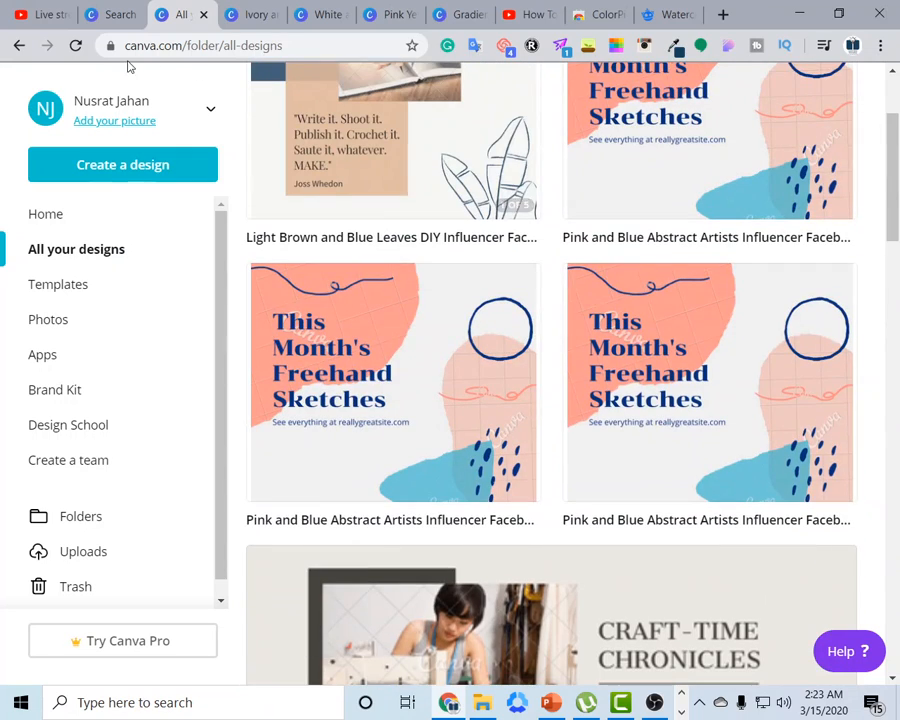
Reload the collection of saved designs and review its Facebook posts, covers, event cover and Instagram designs
click(72, 46)
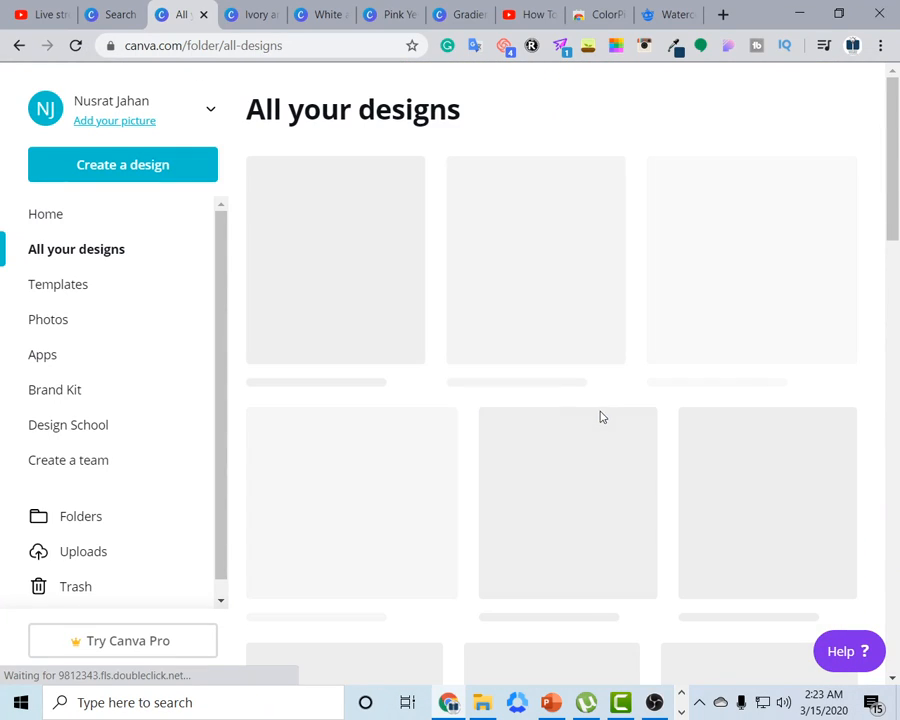
scroll(538, 418, down, 4)
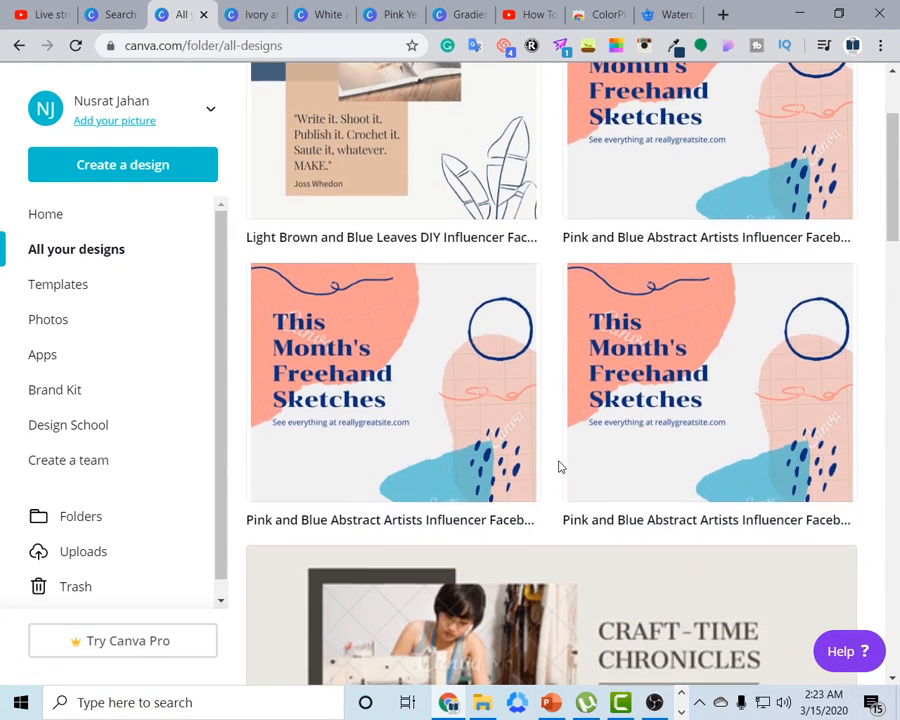
scroll(569, 378, down, 2)
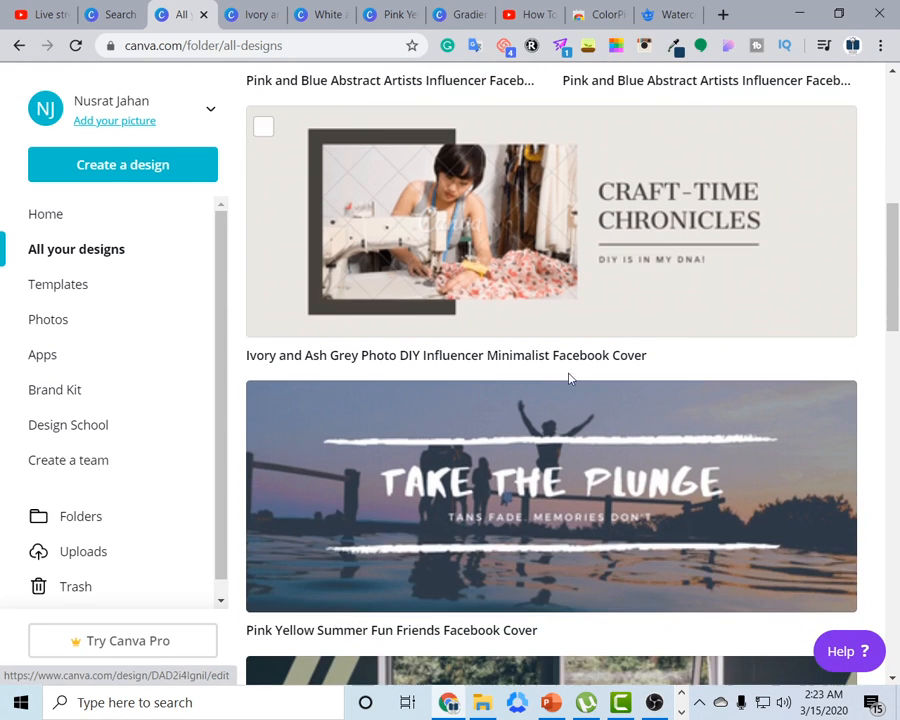
scroll(668, 262, down, 4)
scroll(454, 249, up, 3)
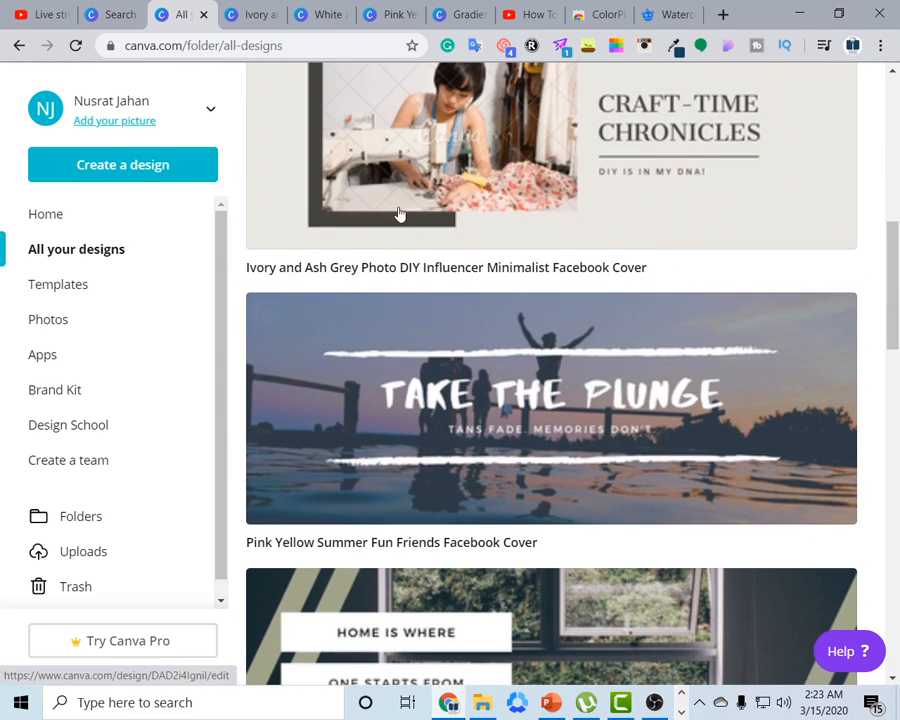
scroll(527, 352, down, 2)
scroll(771, 388, down, 6)
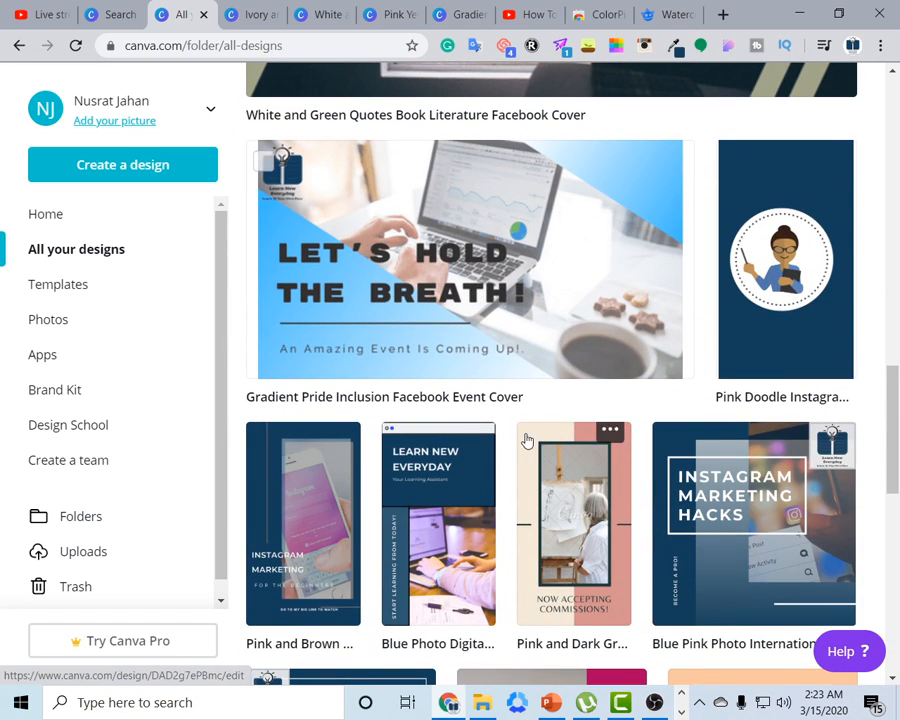
scroll(526, 438, up, 10)
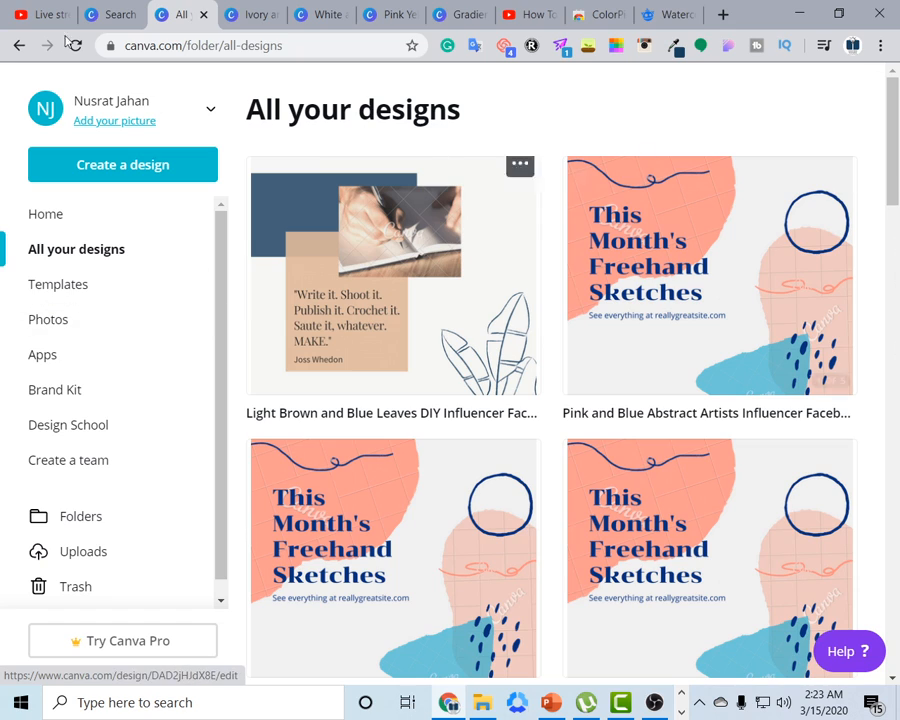
Go back to the Canva home page, and switch to the YouTube Studio live stream to copy its share link
click(19, 45)
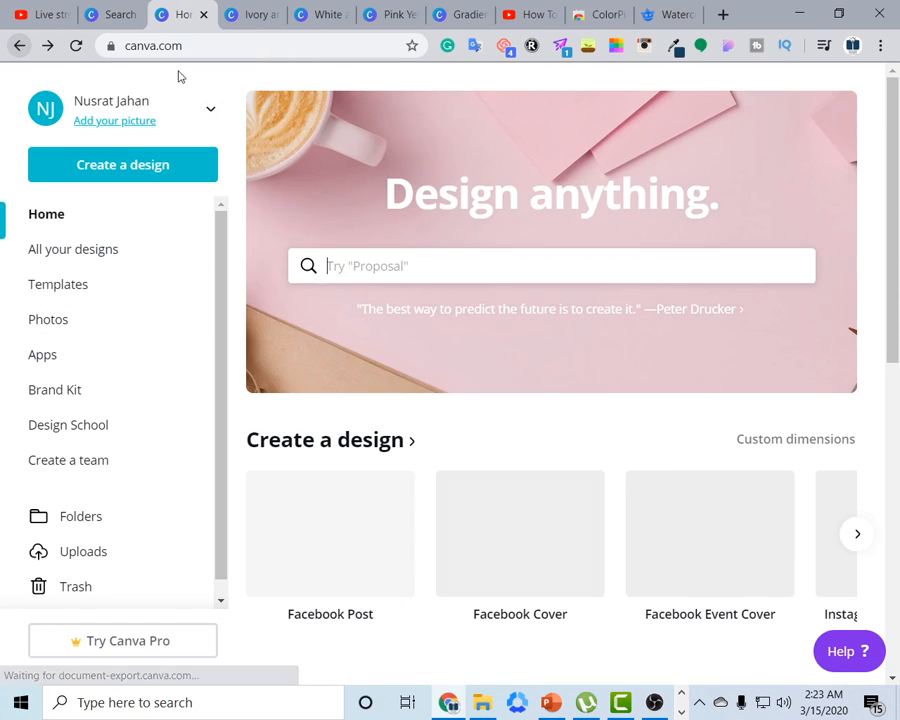
click(40, 12)
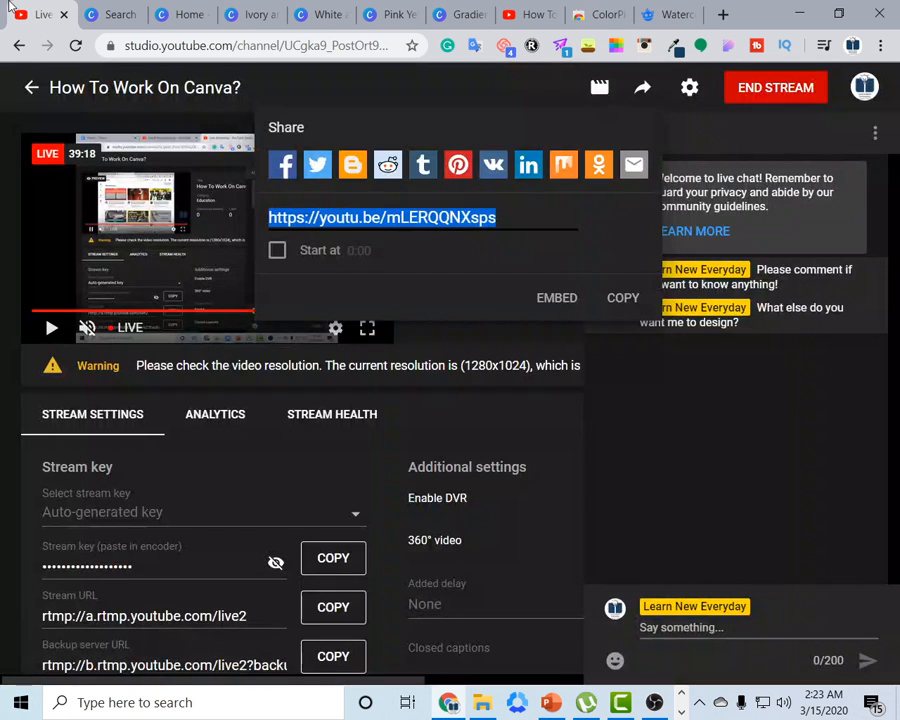
click(622, 298)
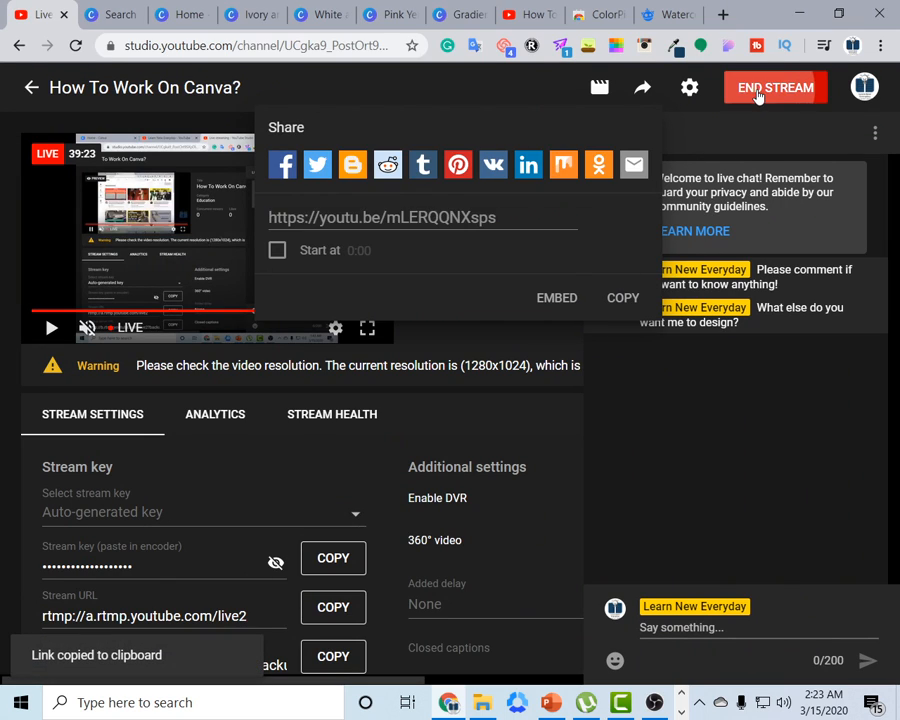